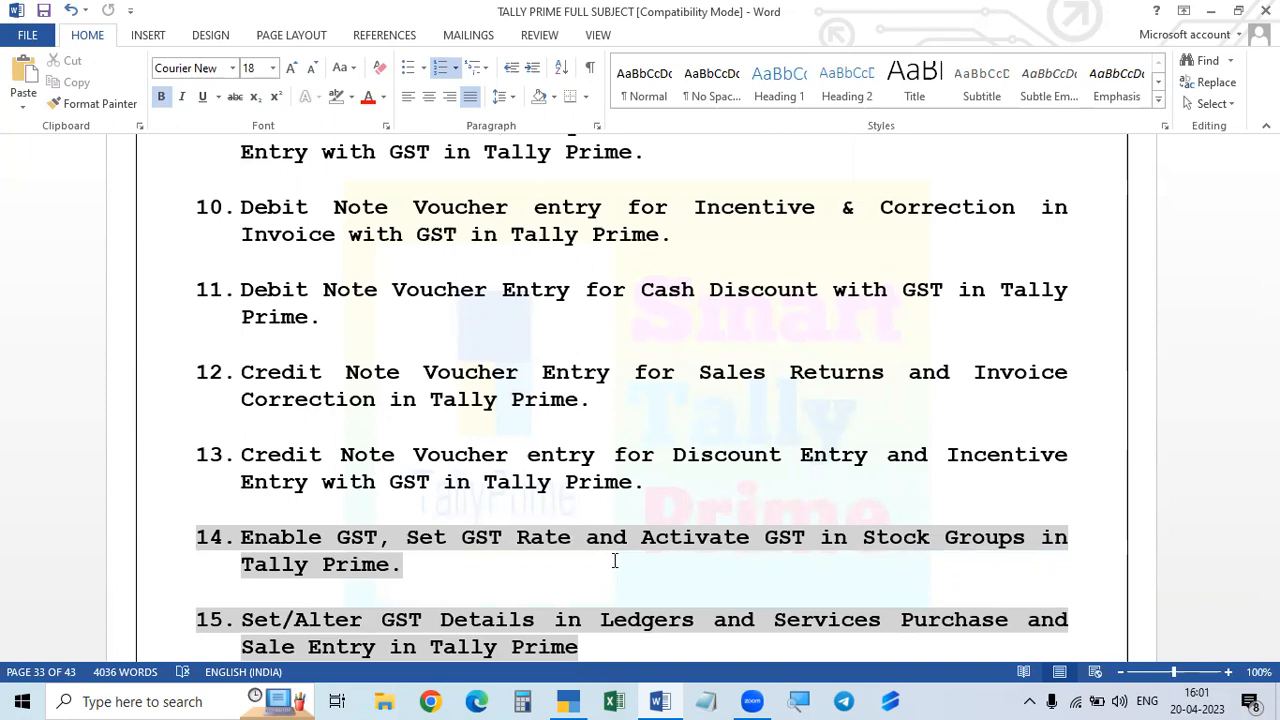
- Read through syllabus topics 10 to 15 on debit notes, credit notes and GST, continuing to topic 16 on GST rate setup
scroll(615, 561, "down", 1)
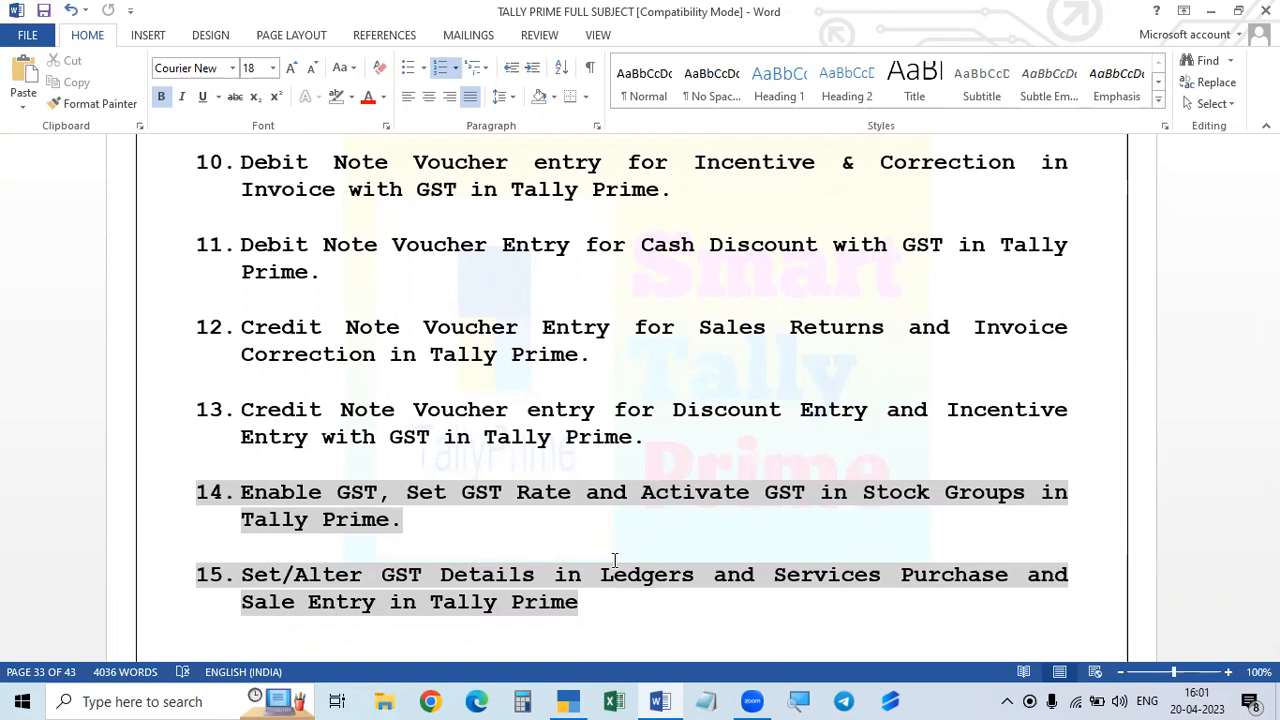
scroll(614, 560, "down", 2)
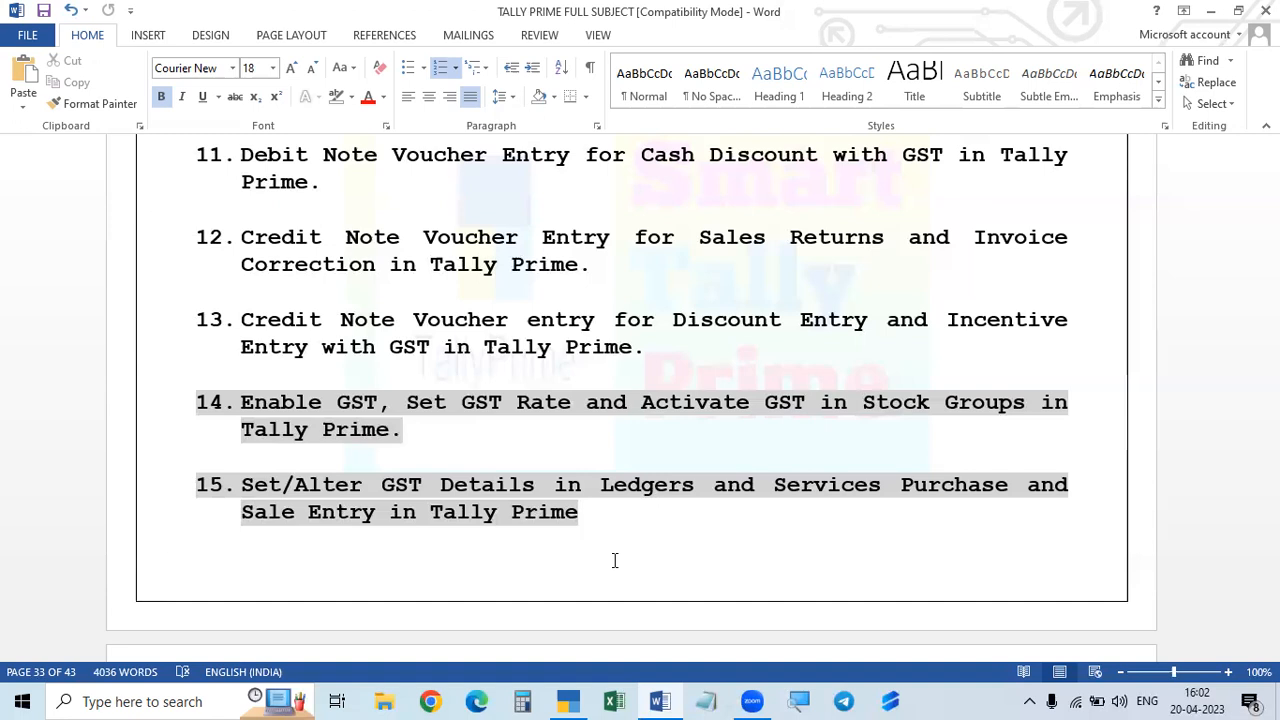
scroll(614, 560, "down", 3)
scroll(616, 568, "up", 2)
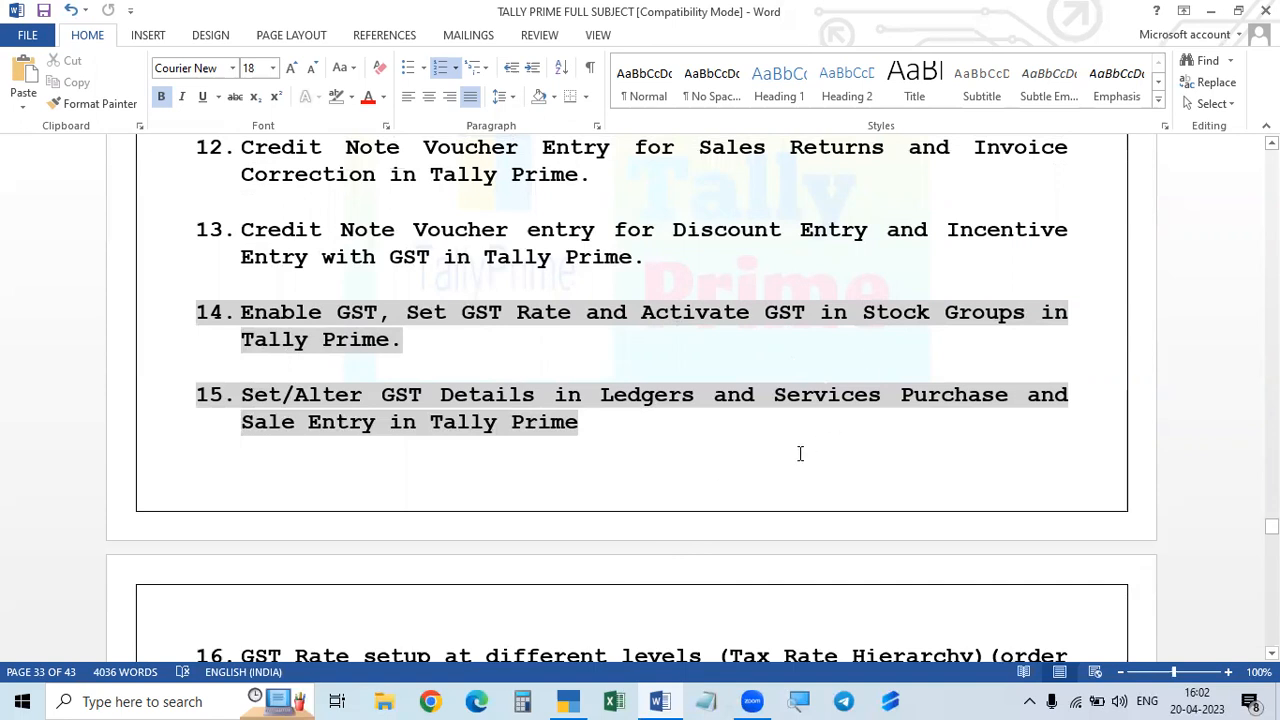
scroll(695, 426, "down", 1)
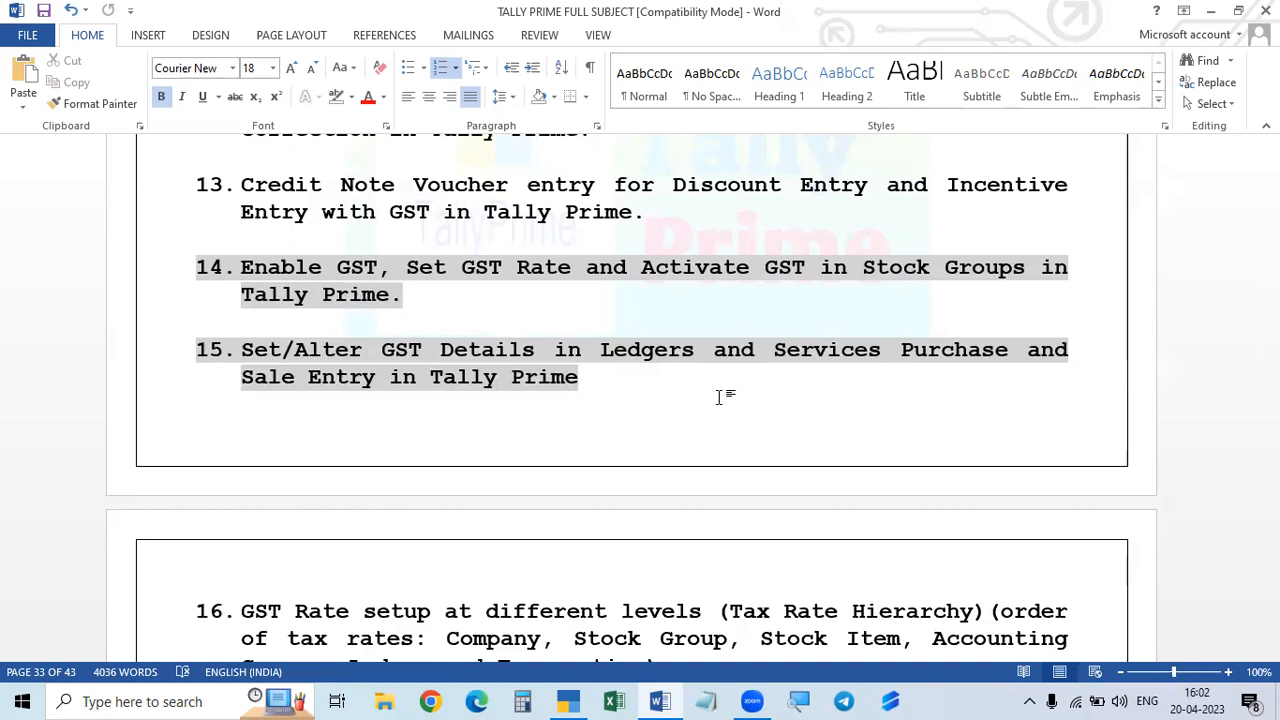
scroll(680, 403, "down", 3)
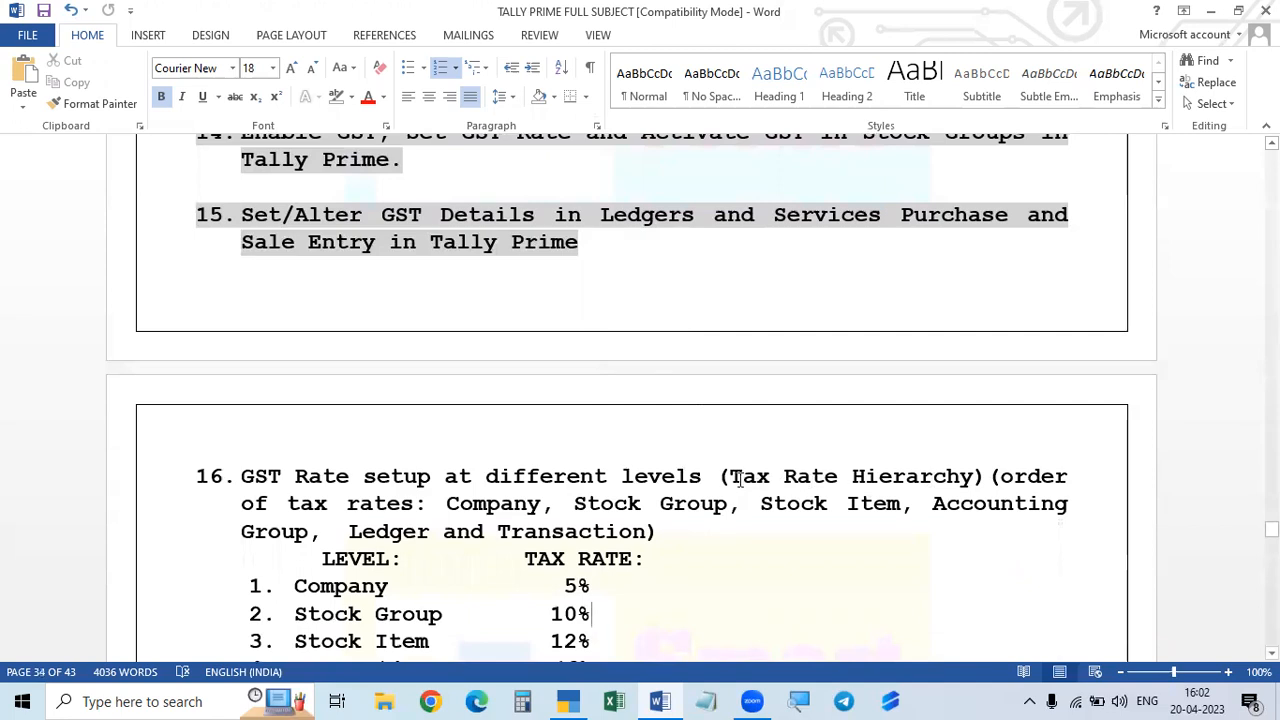
scroll(1012, 480, "down", 2)
scroll(920, 489, "down", 1)
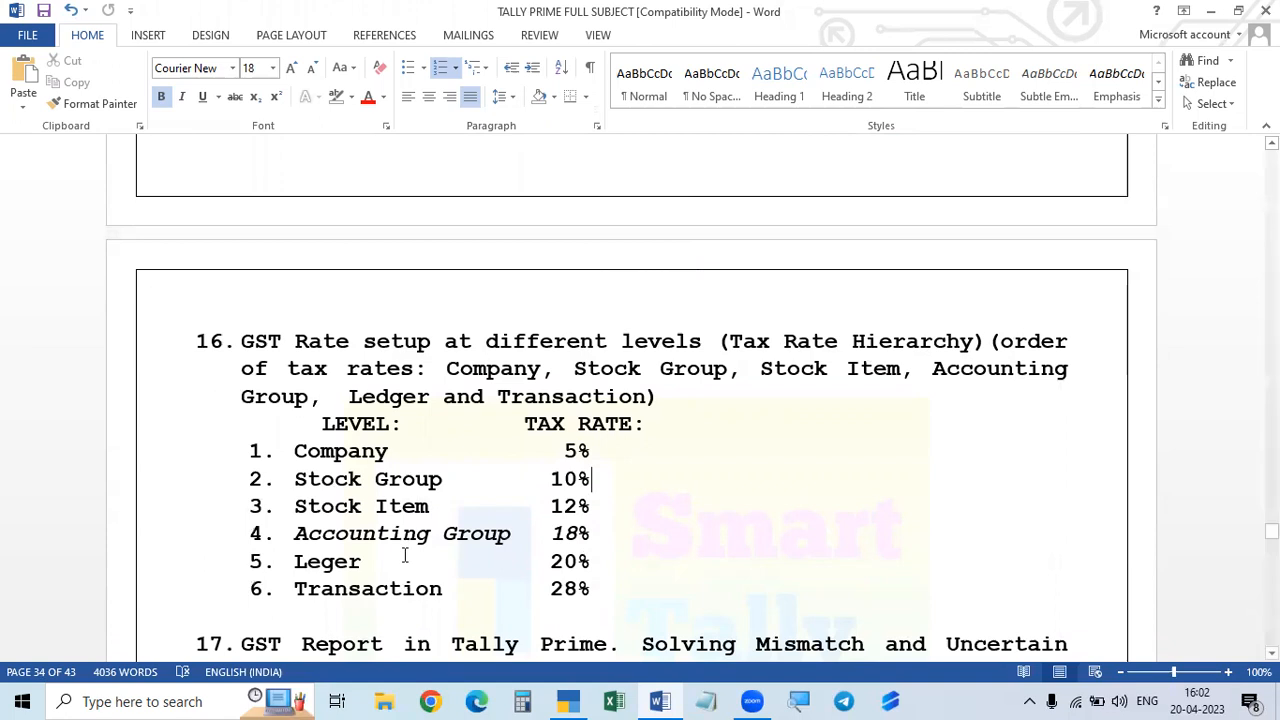
- Examine the tax rate hierarchy under topic 16, comparing the levels from Company to Transaction with their tax rates
scroll(351, 420, "down", 2)
left_click_drag(294, 361, 683, 468)
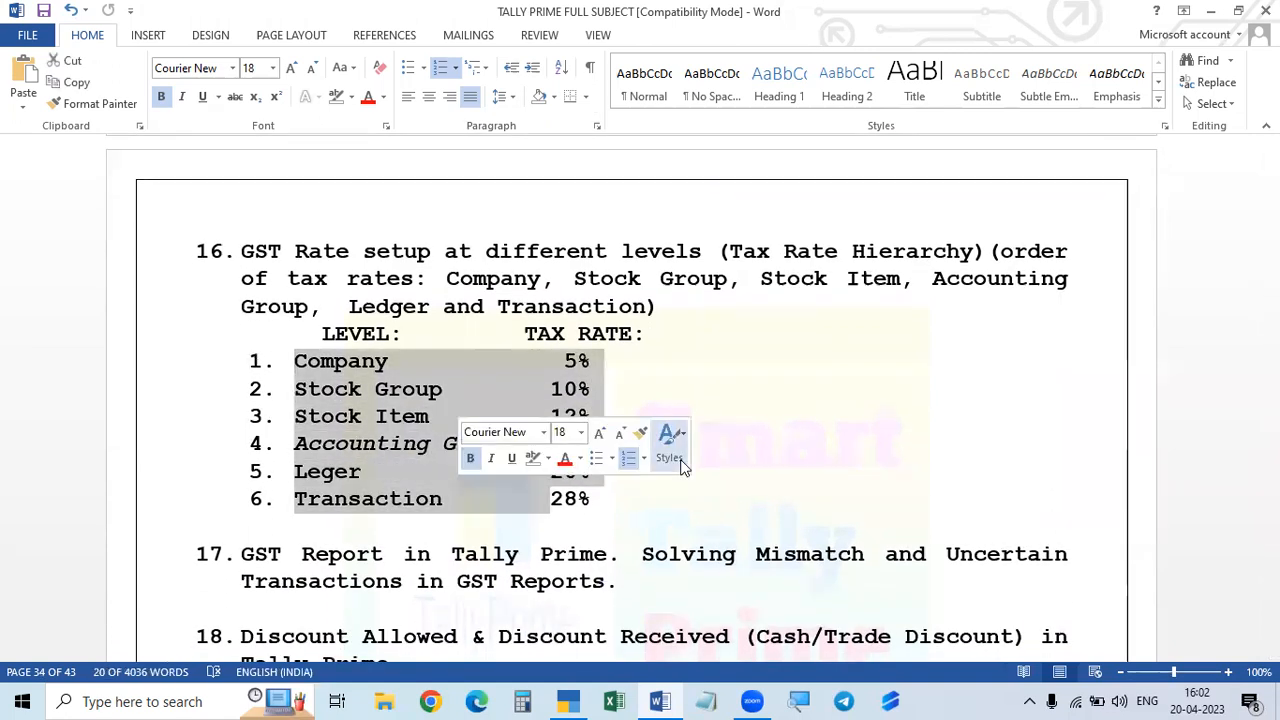
left_click(751, 434)
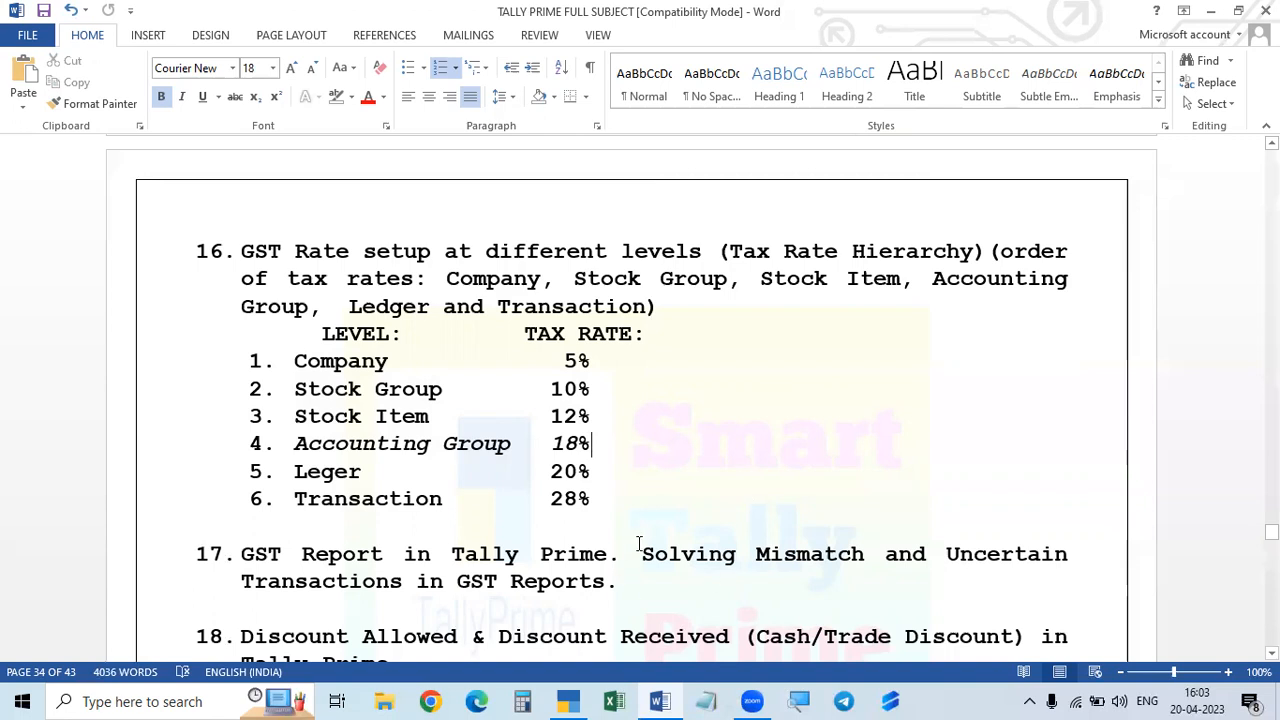
scroll(638, 543, "up", 3)
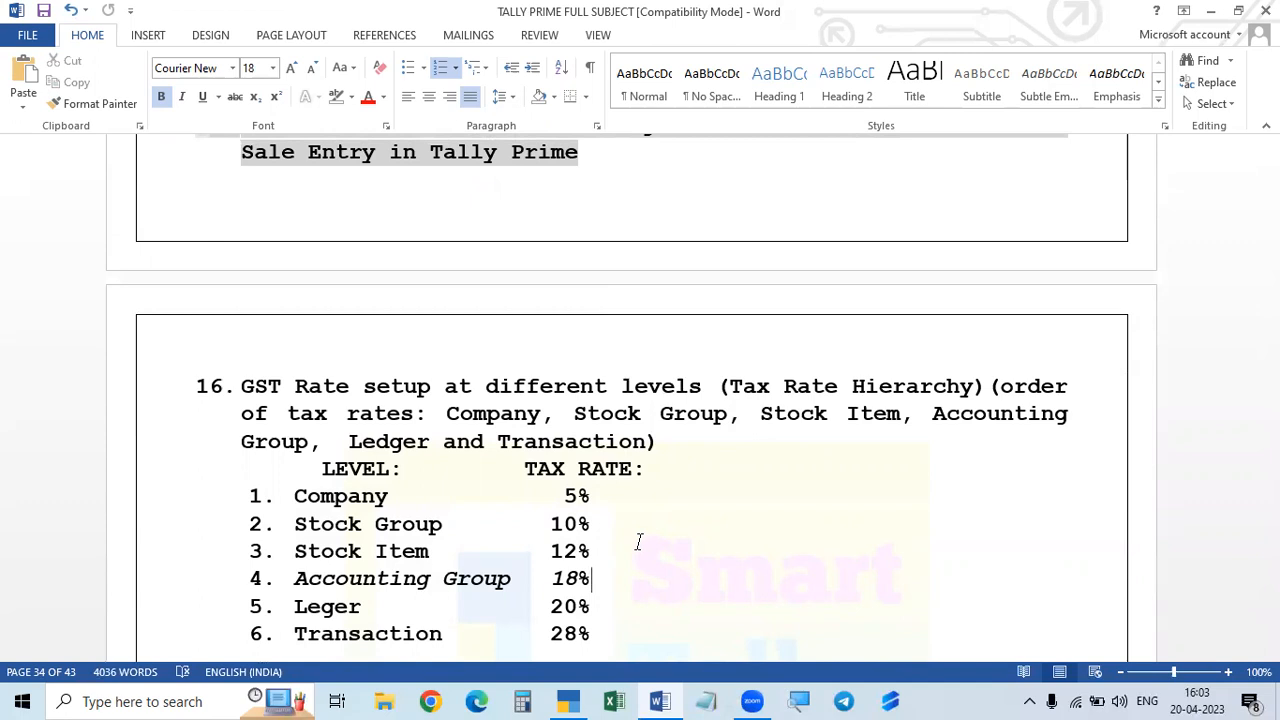
scroll(637, 538, "up", 1)
scroll(500, 543, "down", 2)
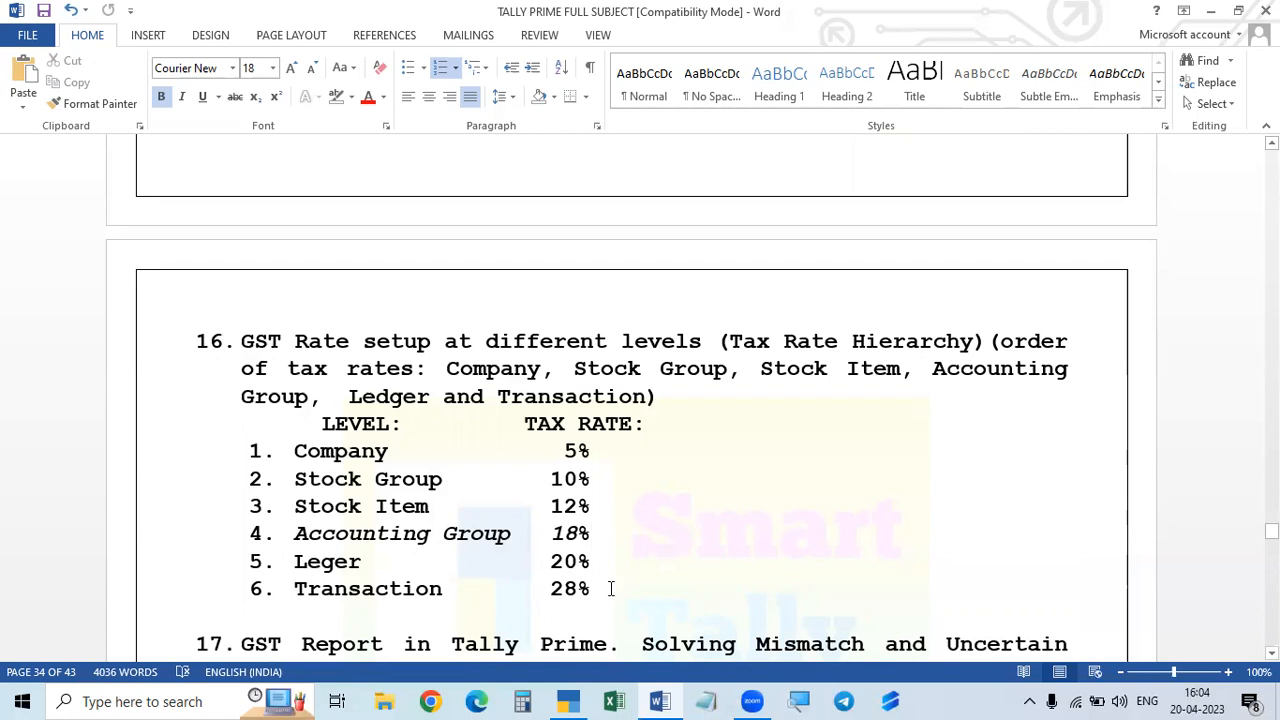
scroll(611, 589, "down", 1)
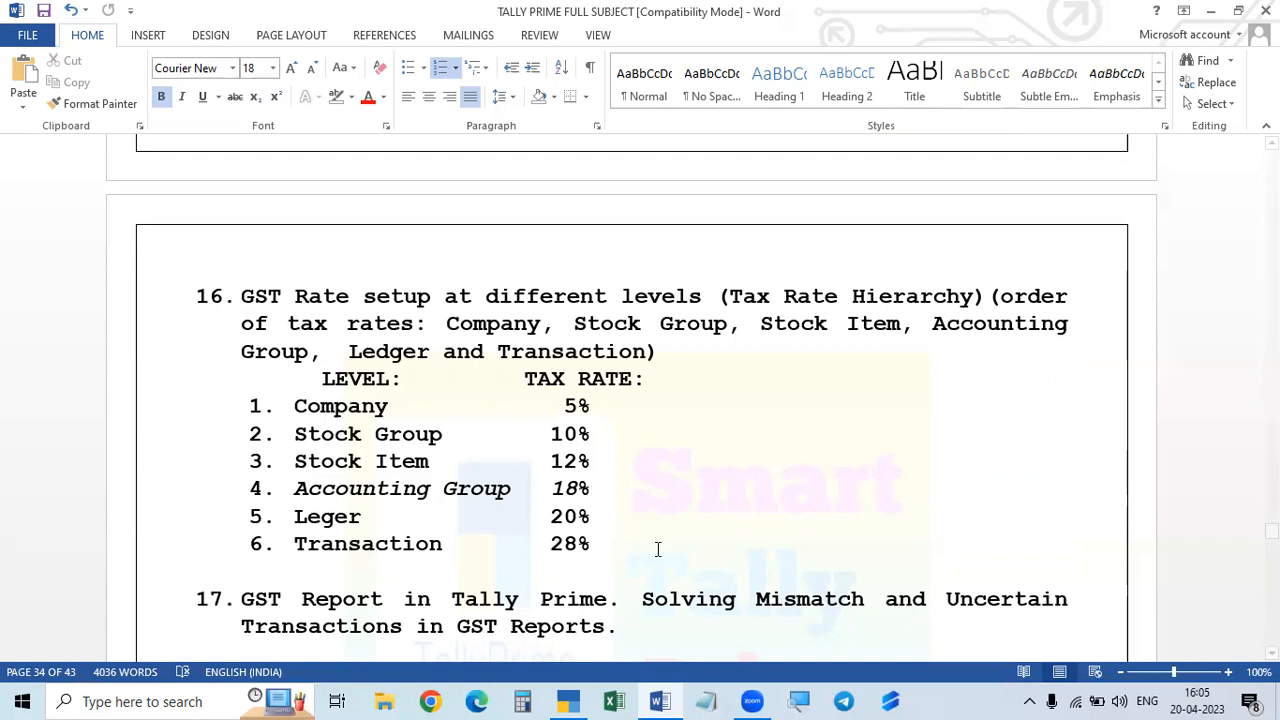
scroll(657, 549, "up", 1)
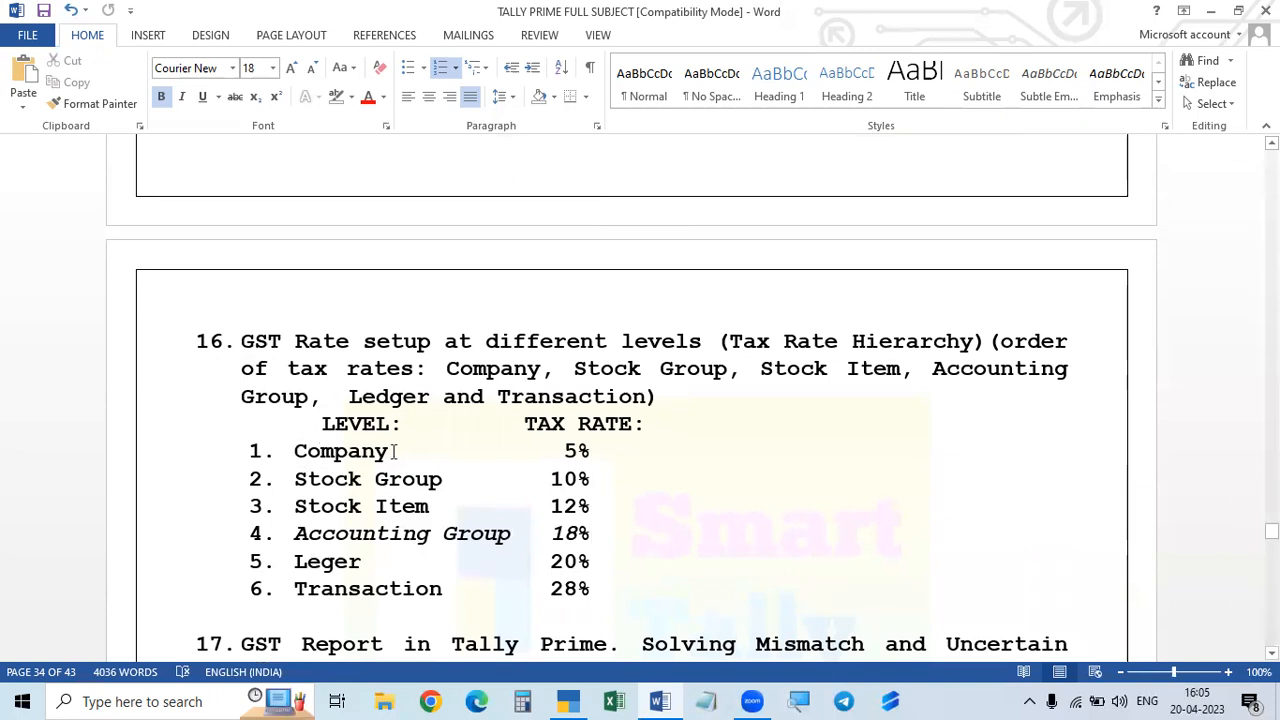
- Switch to TallyPrime and open the company Hyderabad Trading Co. from the list of companies
left_click(572, 701)
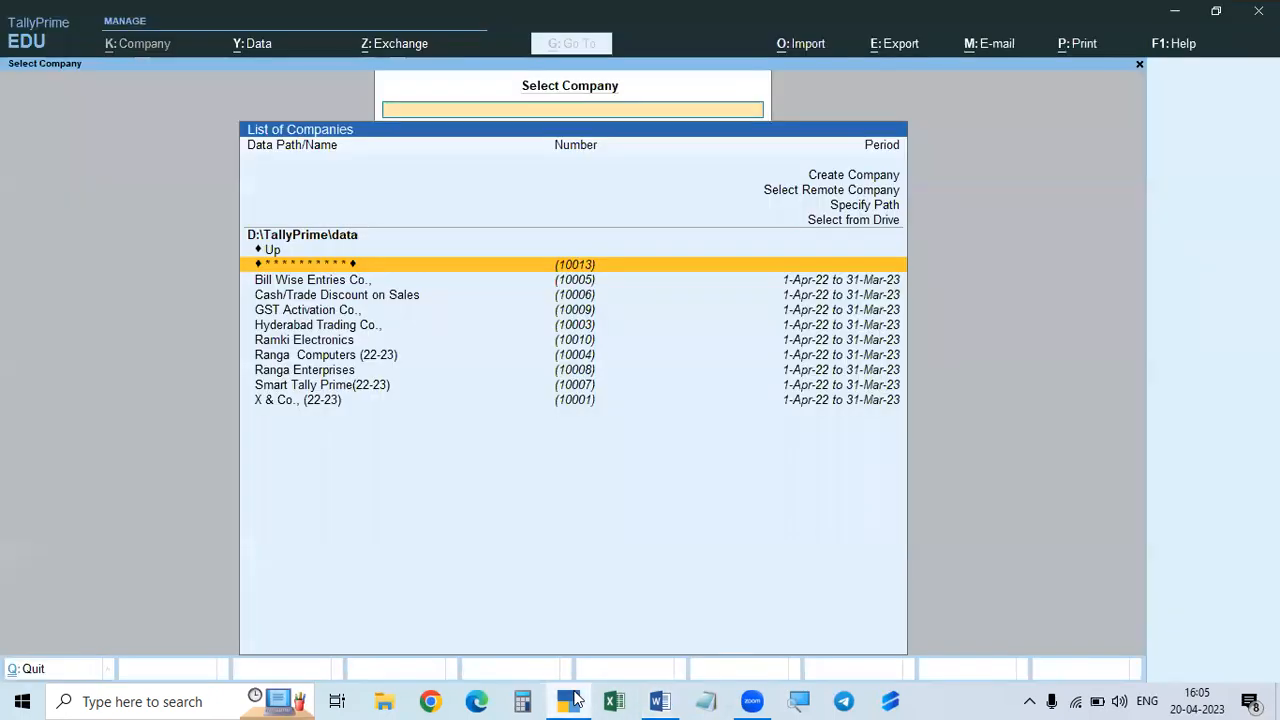
left_click(572, 701)
left_click(572, 701)
left_click(336, 334)
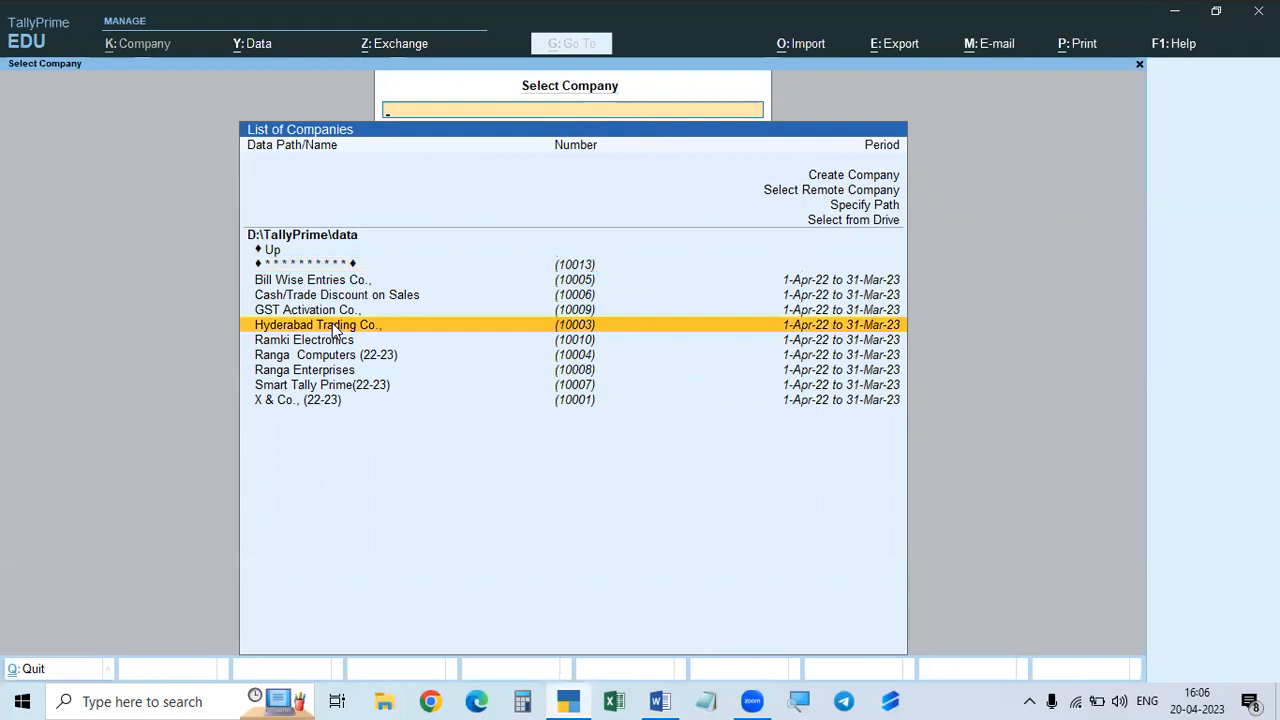
left_click(335, 331)
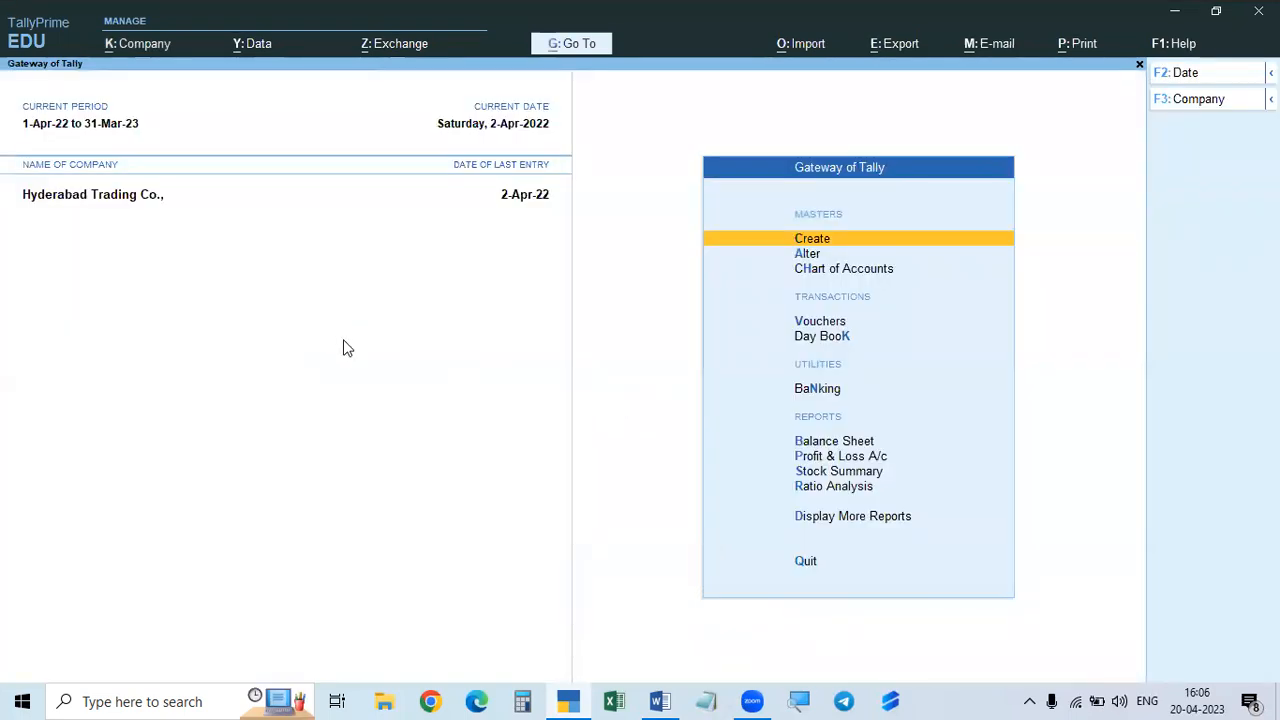
- Return to the company selection list and load Hyderabad Trading Co. again
key("alt+F3")
key("Escape")
key("alt+F3")
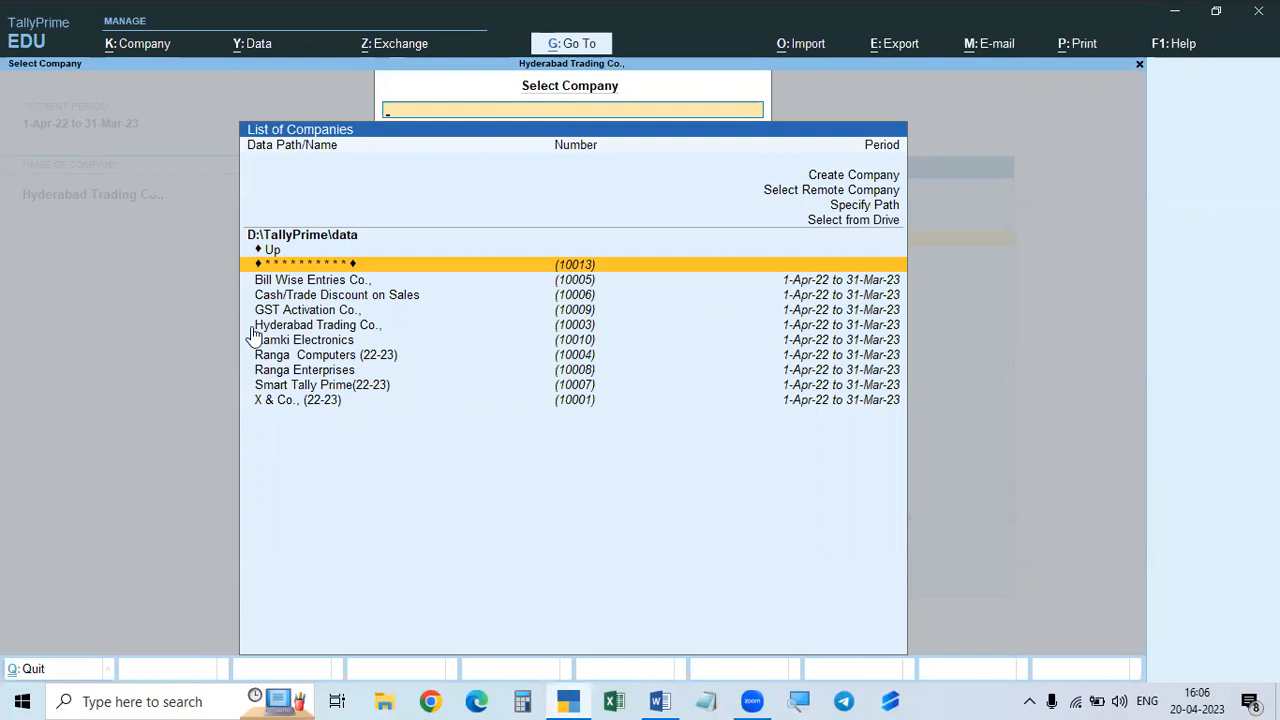
left_click(321, 330)
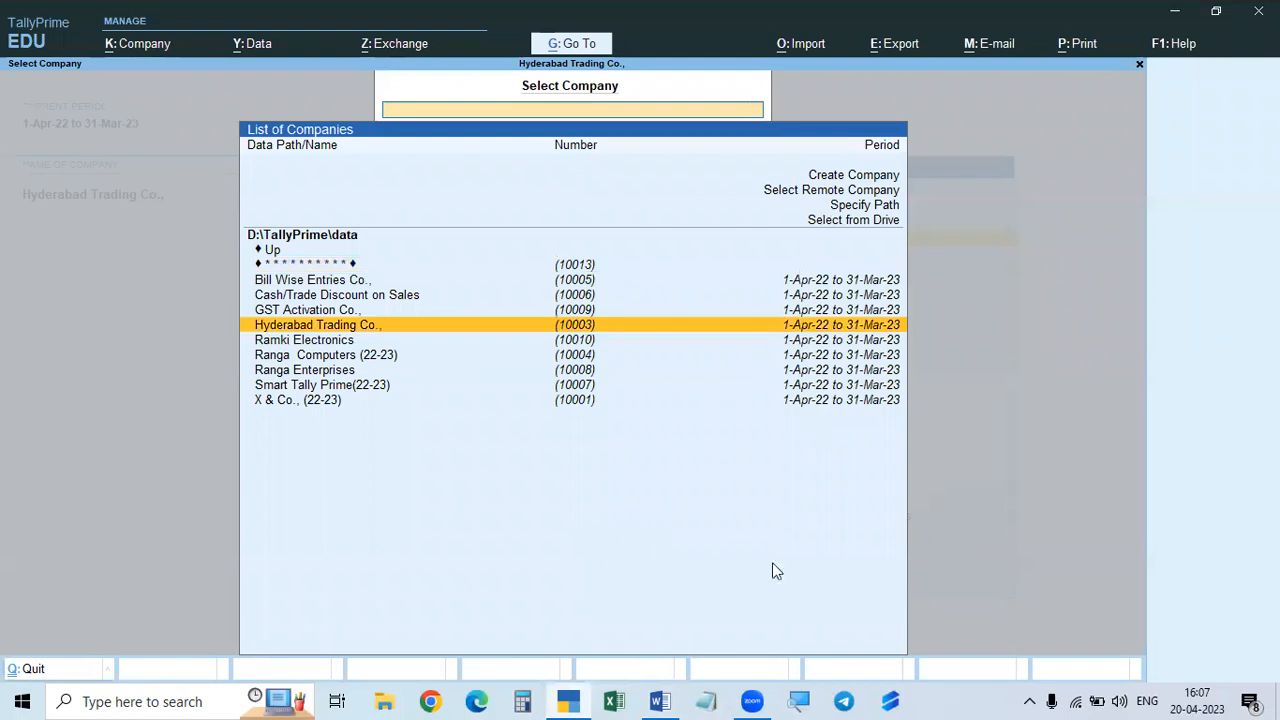
key("Return")
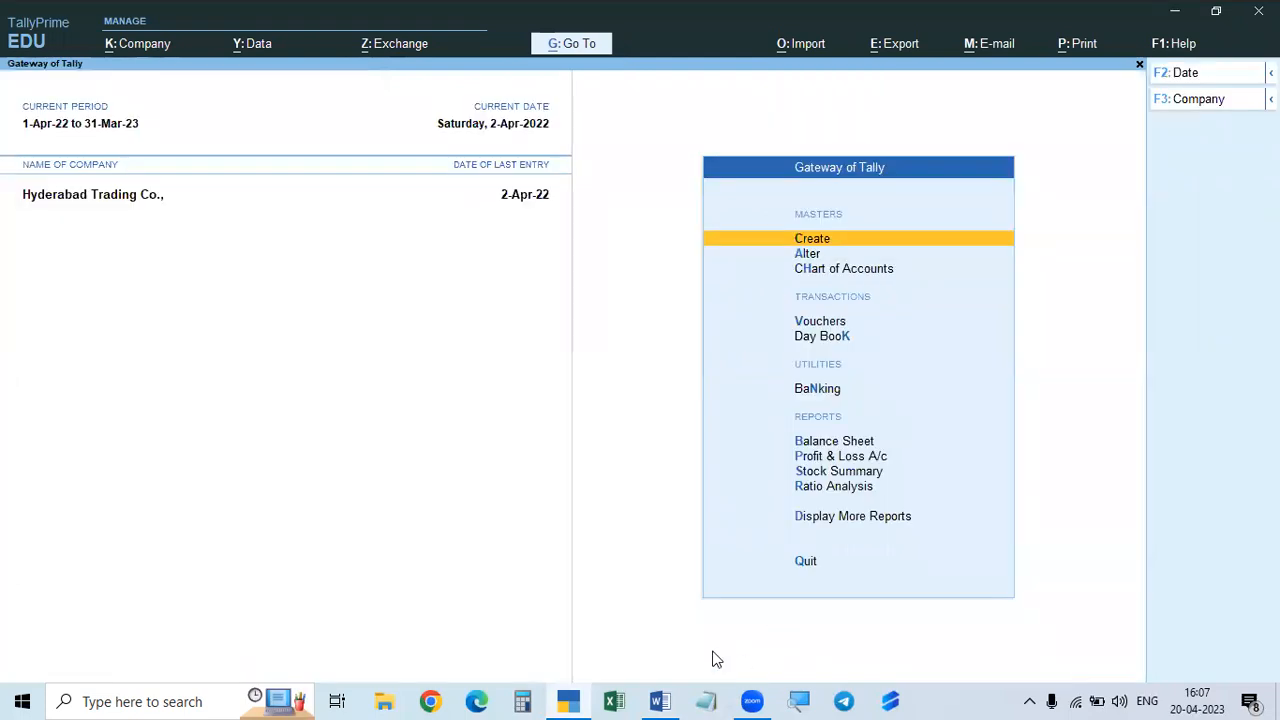
- Start creating a new company with the company and mailing name Tax Rate Hierarchy, leaving the address blank
left_click(135, 50)
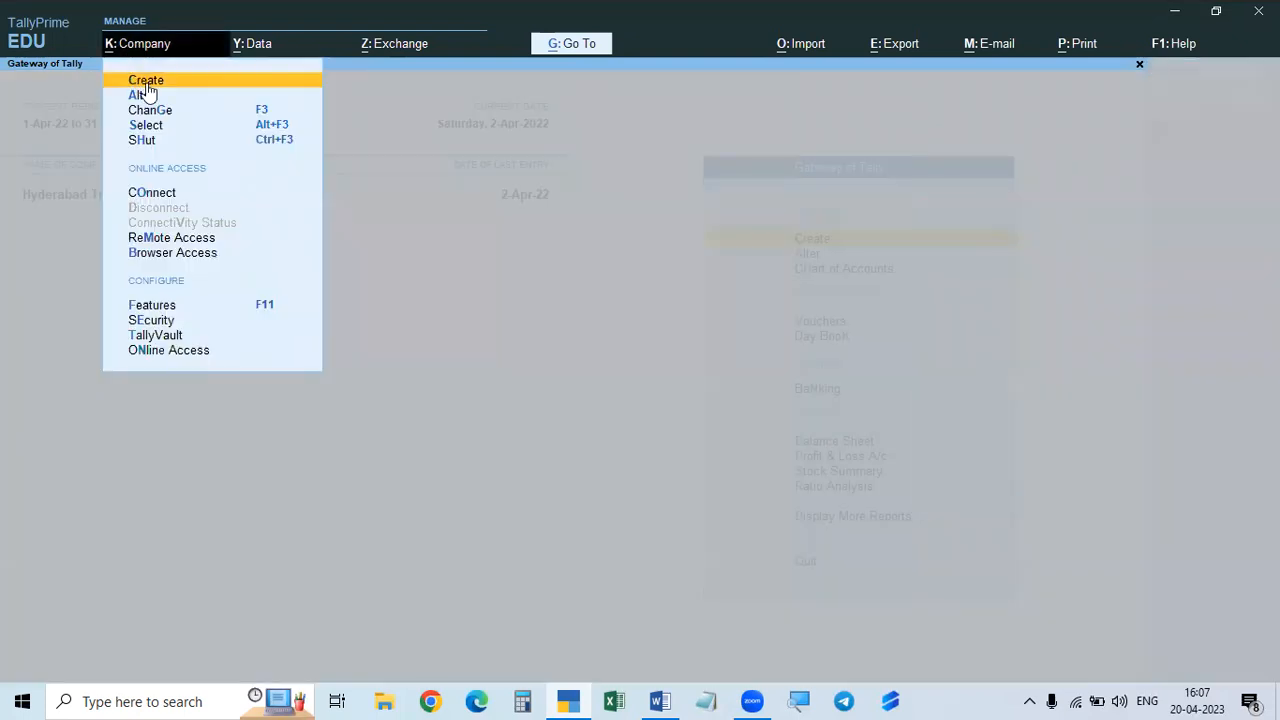
left_click(146, 82)
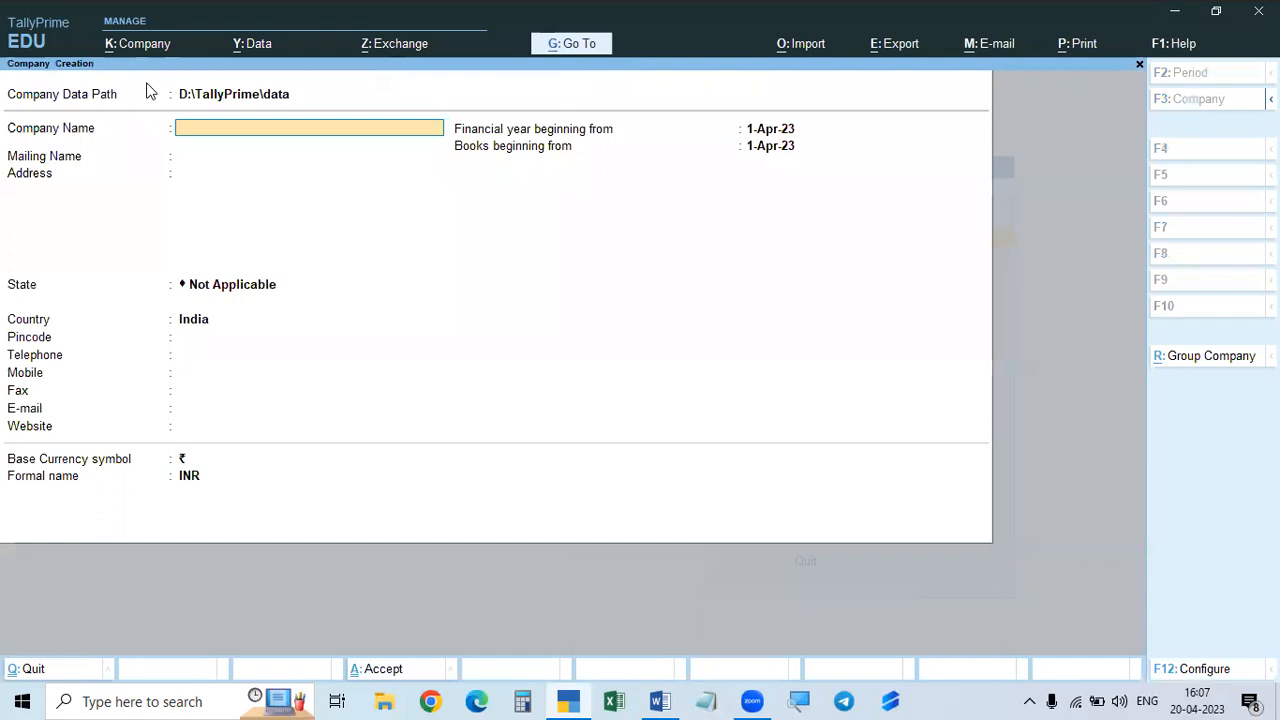
type("Tax Rate Hierarchy")
key("Return")
key("Return")
key("Return")
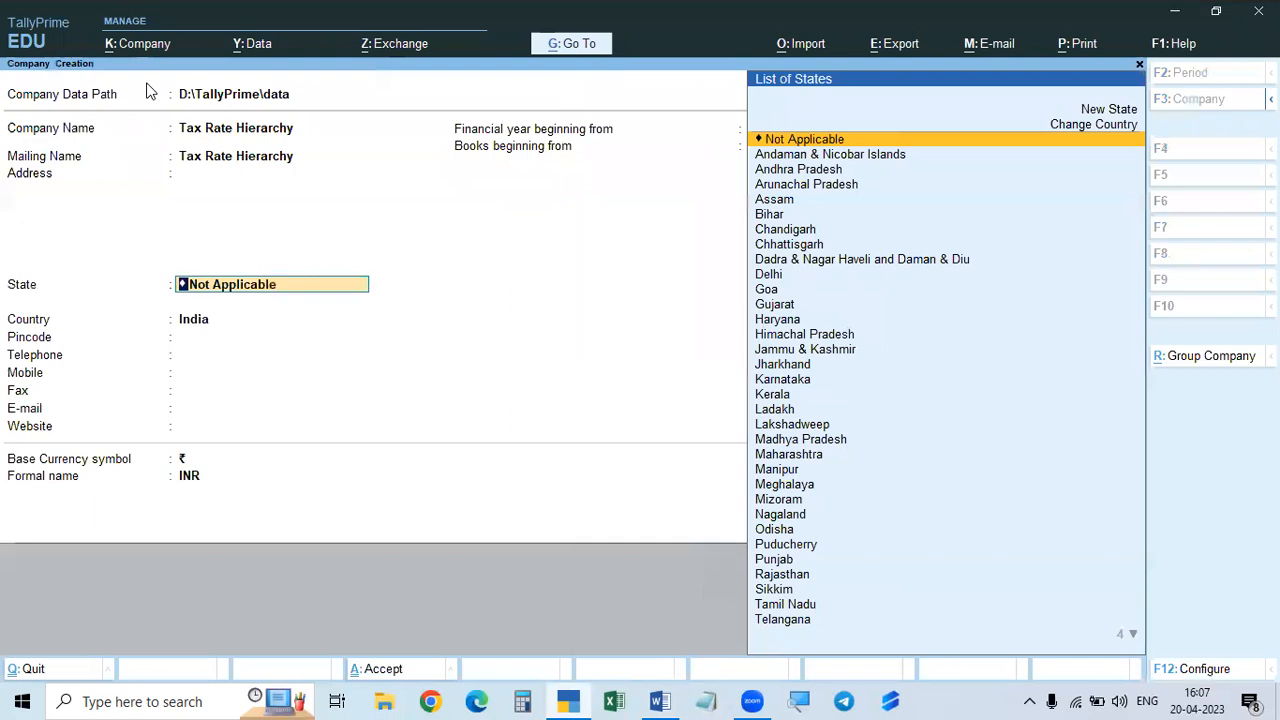
- Set the new company's state to Telangana and enter its pincode, leaving the telephone, mobile and fax details blank
type("Tel")
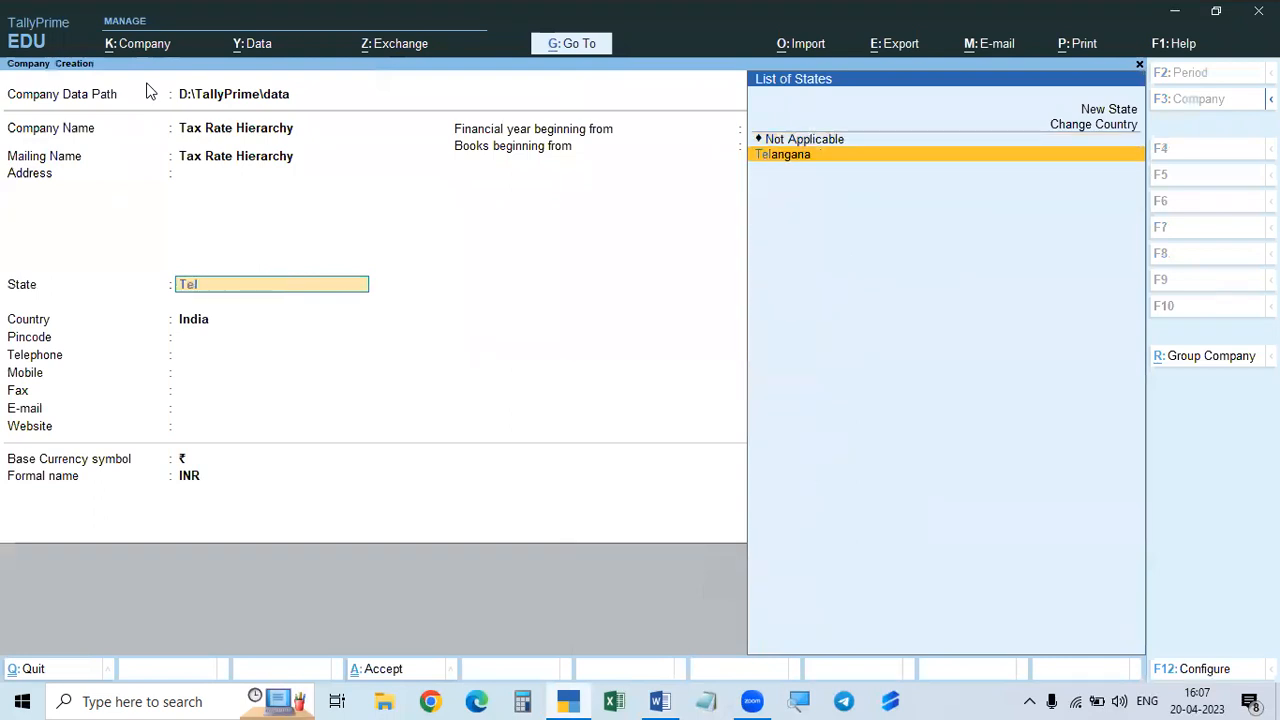
key("Return")
type("500025")
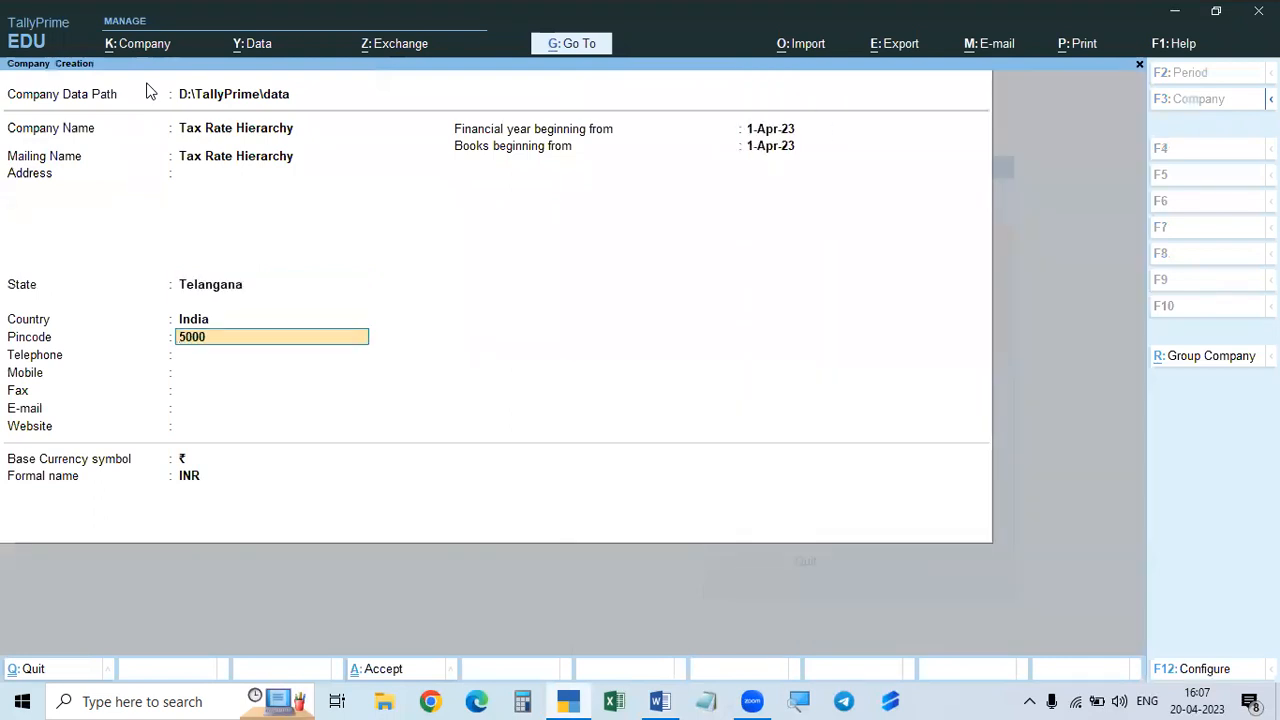
key("Return")
key("Return")
key("Return")
key("Return")
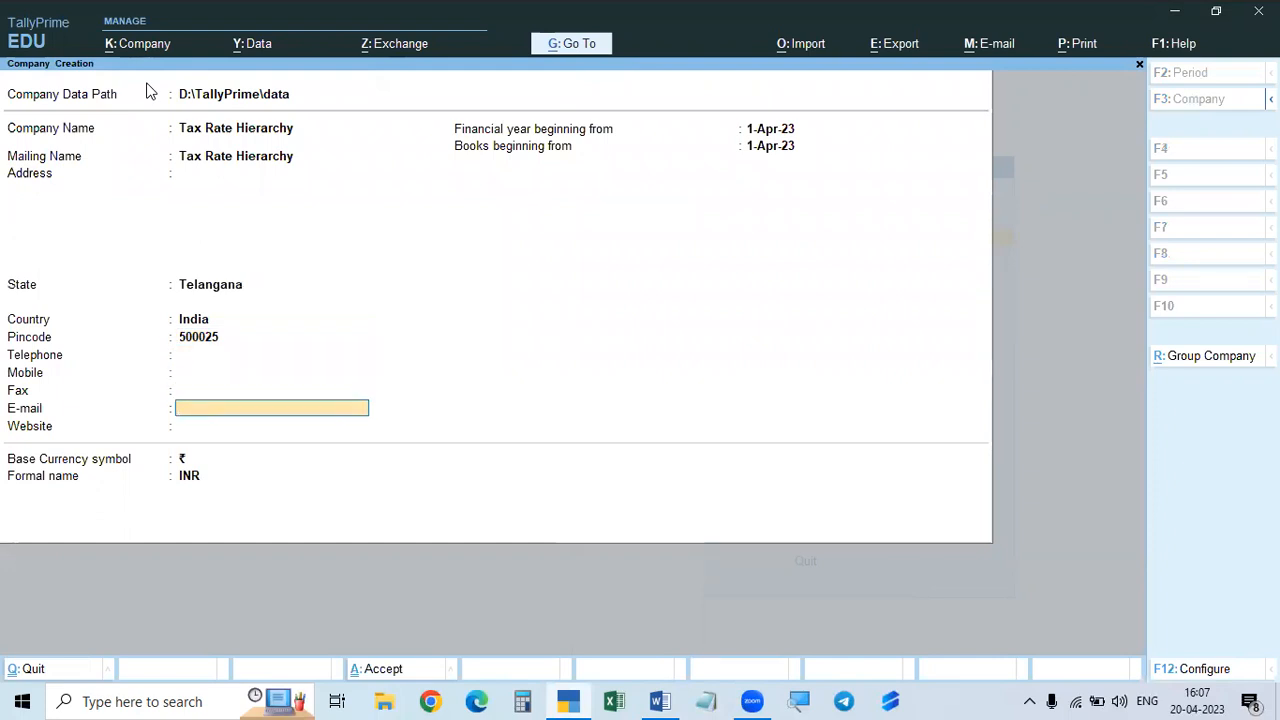
- Set the financial year and books beginning dates to 1-Apr-22, keep the INR base currency, and save the company
type("1.4.22")
key("Return")
type("1.4.22")
key("Return")
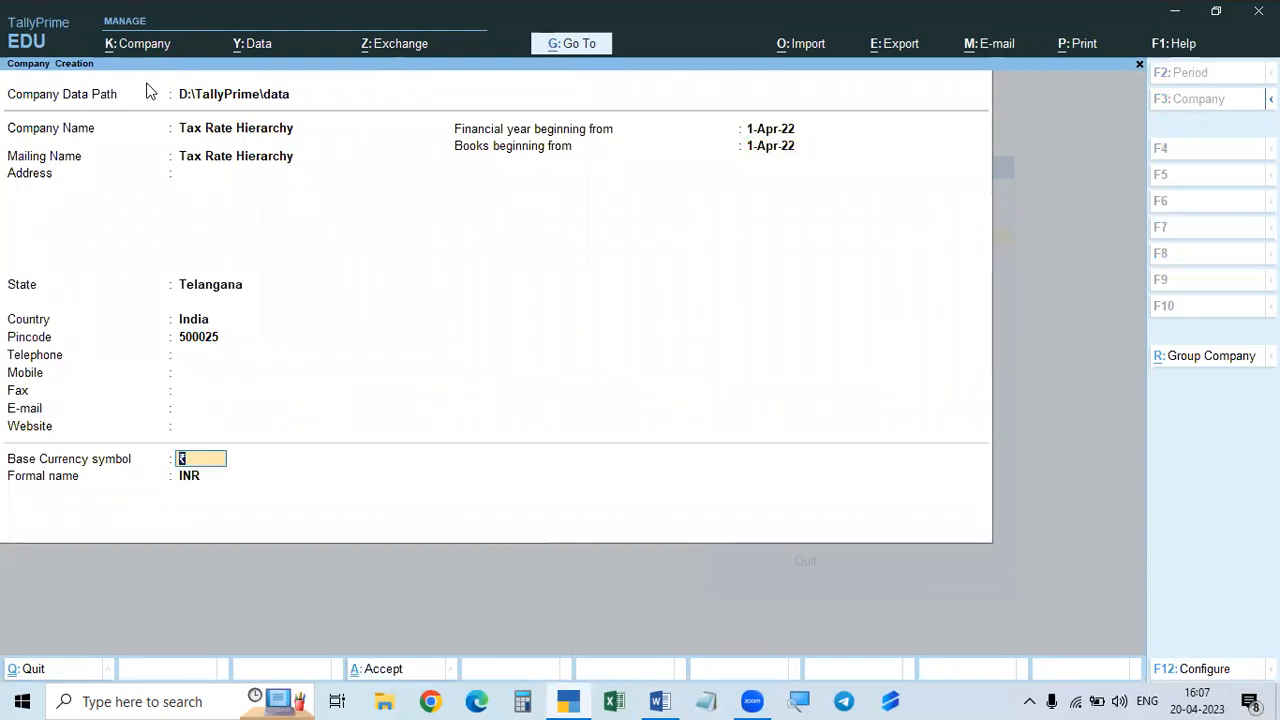
key("Return")
key("Return")
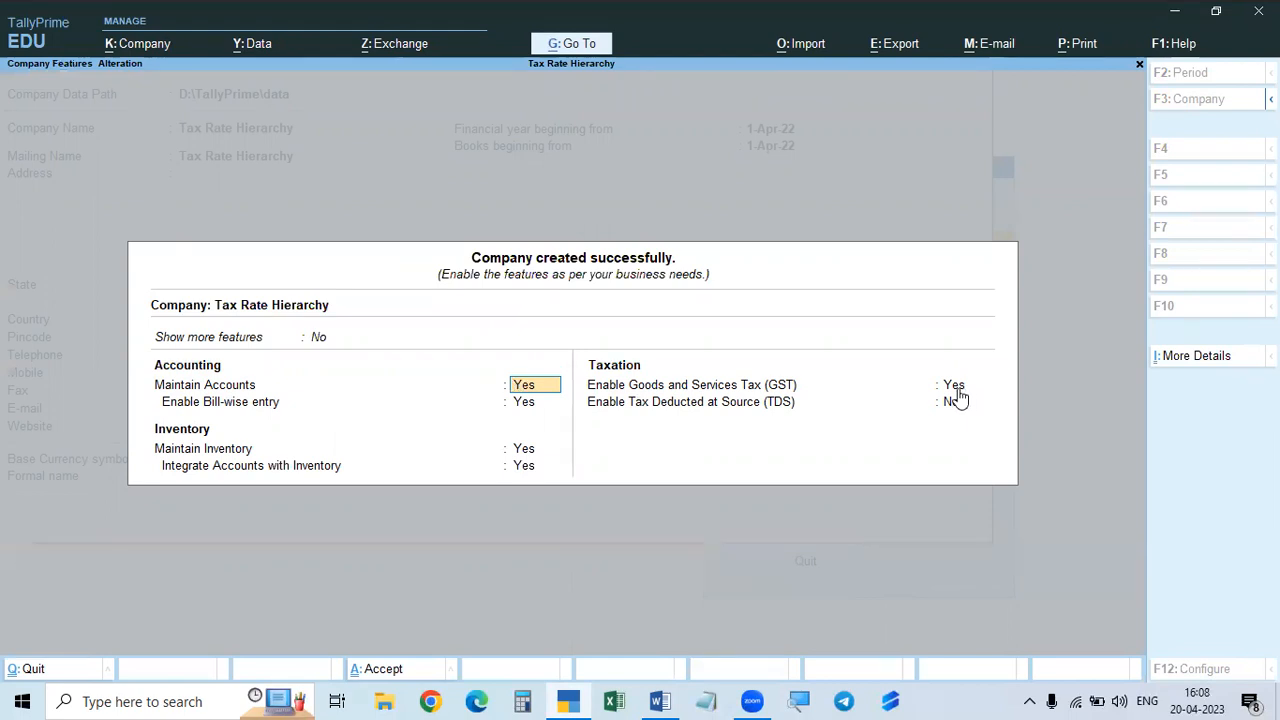
- Keep Goods and Services Tax enabled and TDS disabled for the new company, and open its GST details
left_click(914, 399)
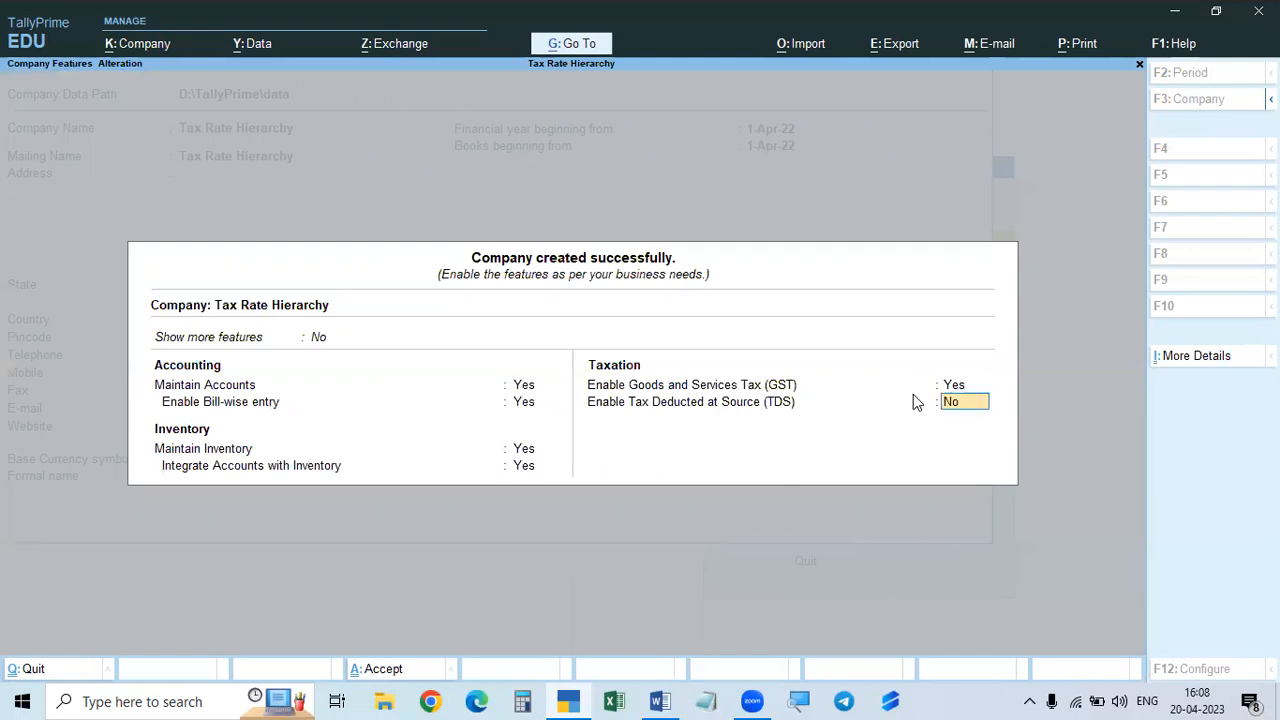
left_click(948, 388)
key("Return")
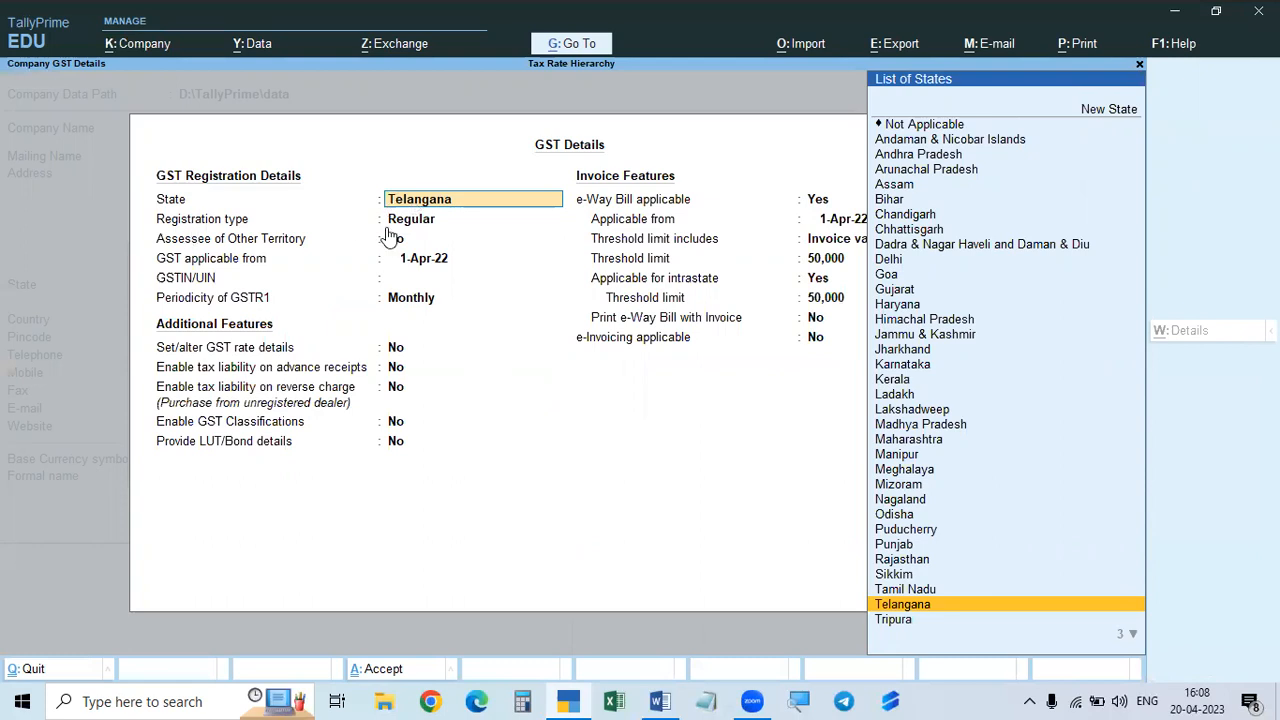
- Fill in the GST registration as Regular, not of other territory, applicable from 1-Apr-22, with the company's GSTIN and Monthly GSTR1 periodicity
left_click(420, 228)
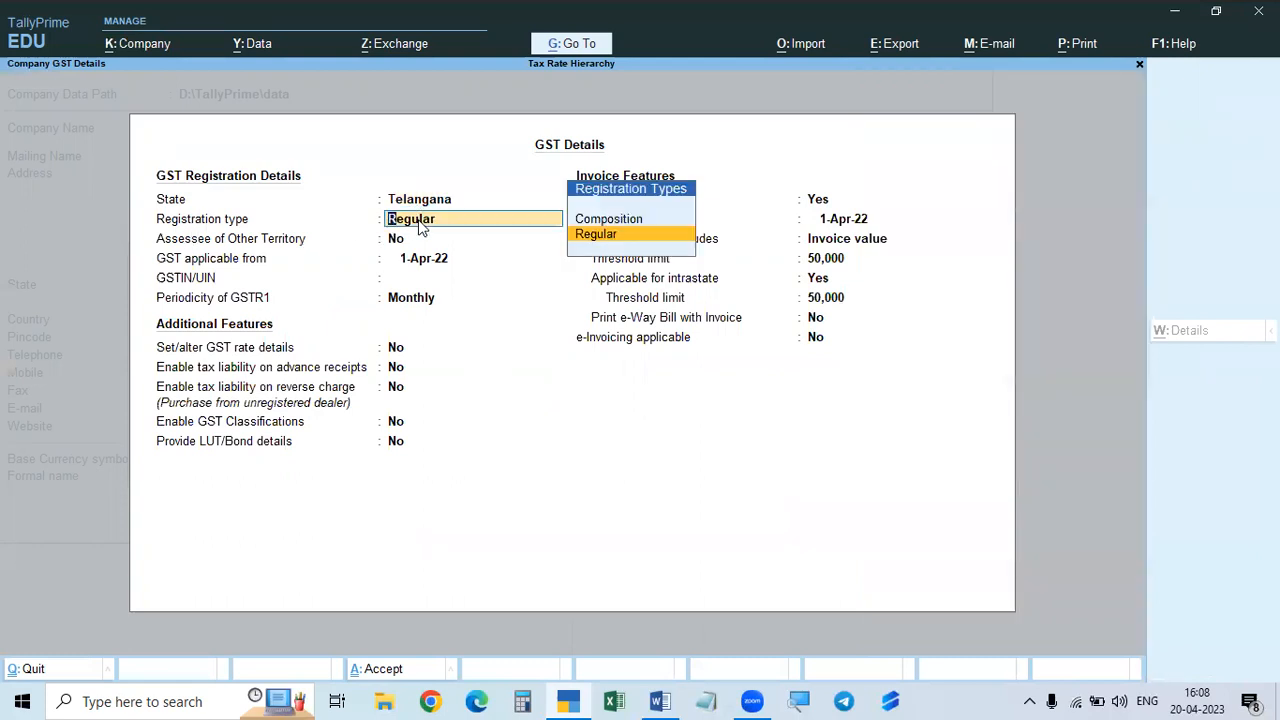
key("Return")
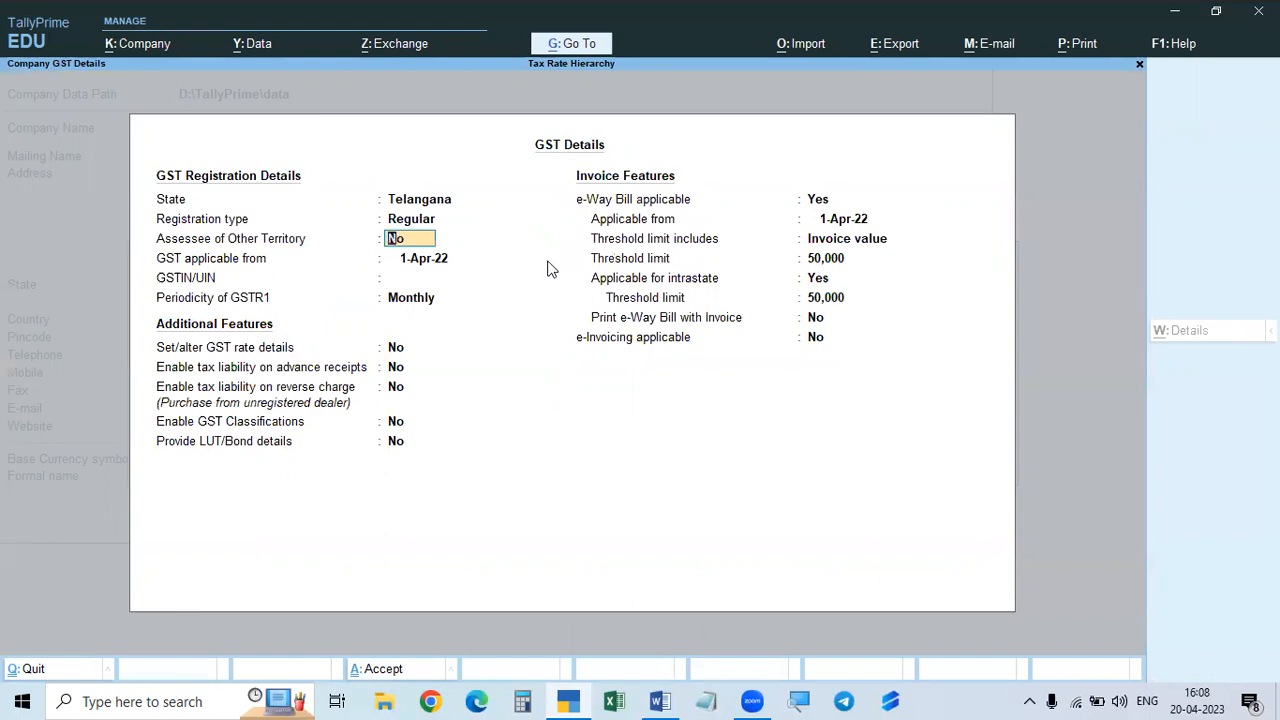
key("Return")
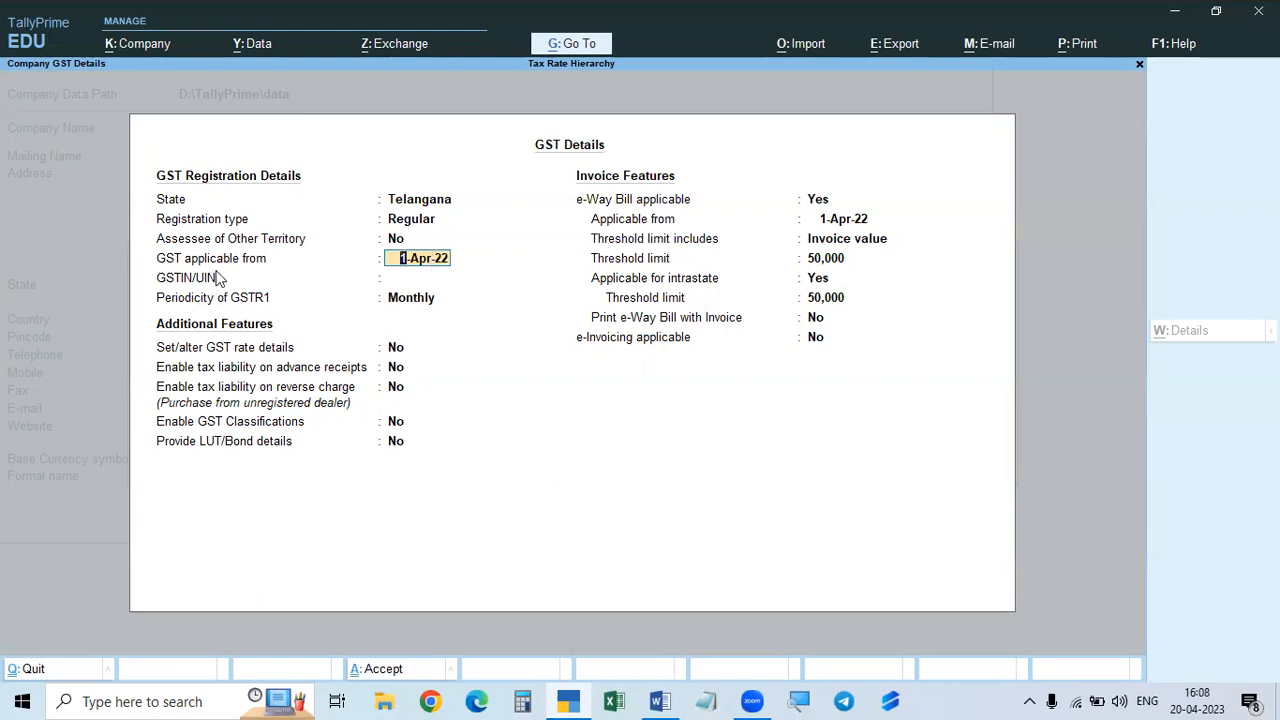
key("Return")
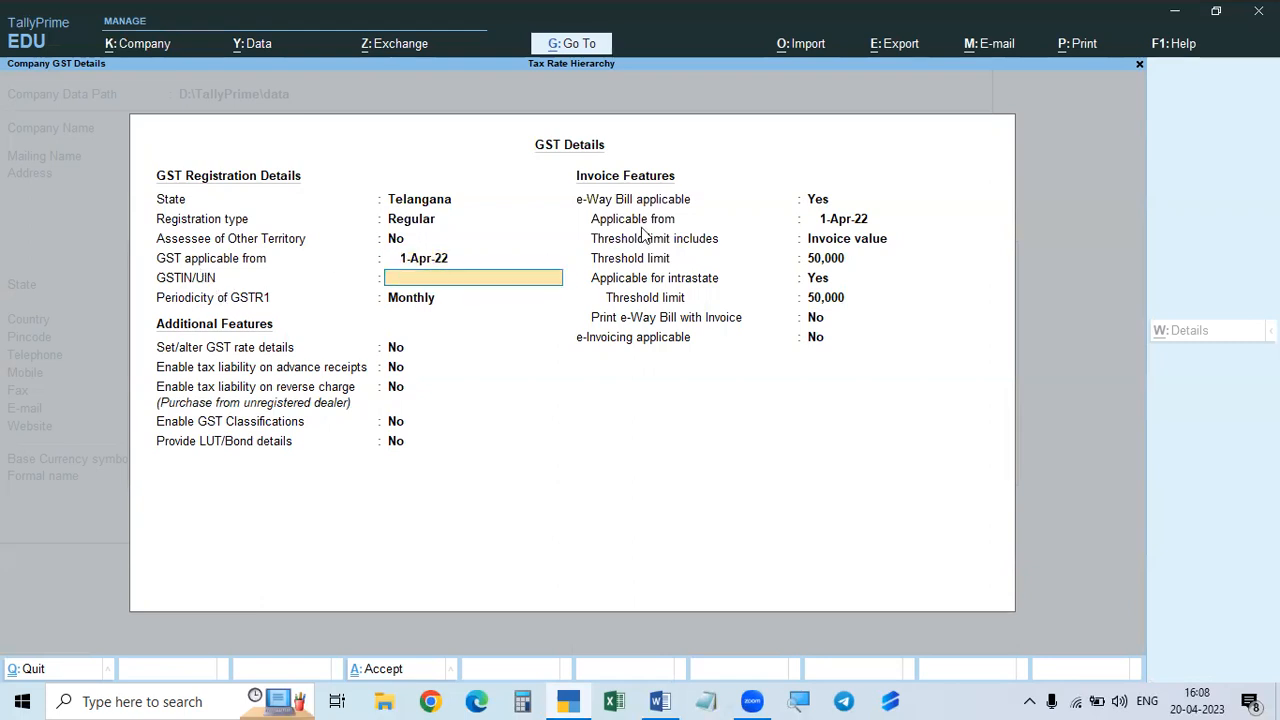
key("ctrl+alt+v")
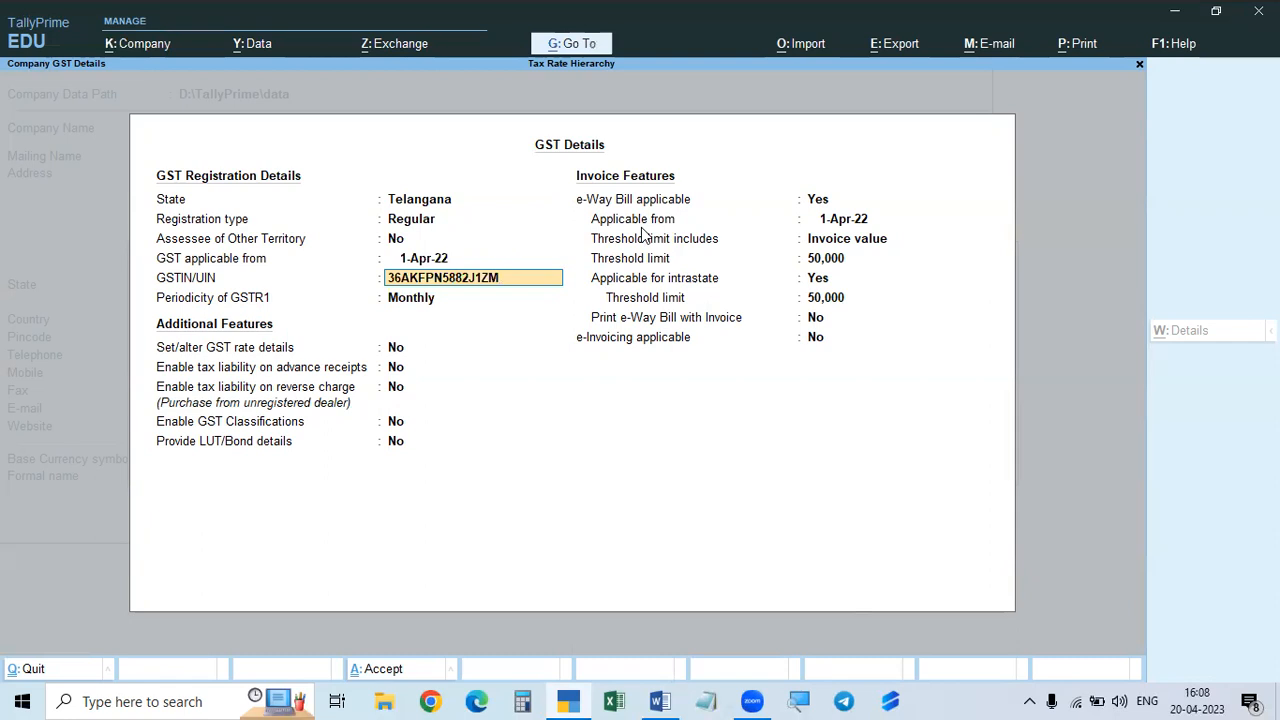
key("Return")
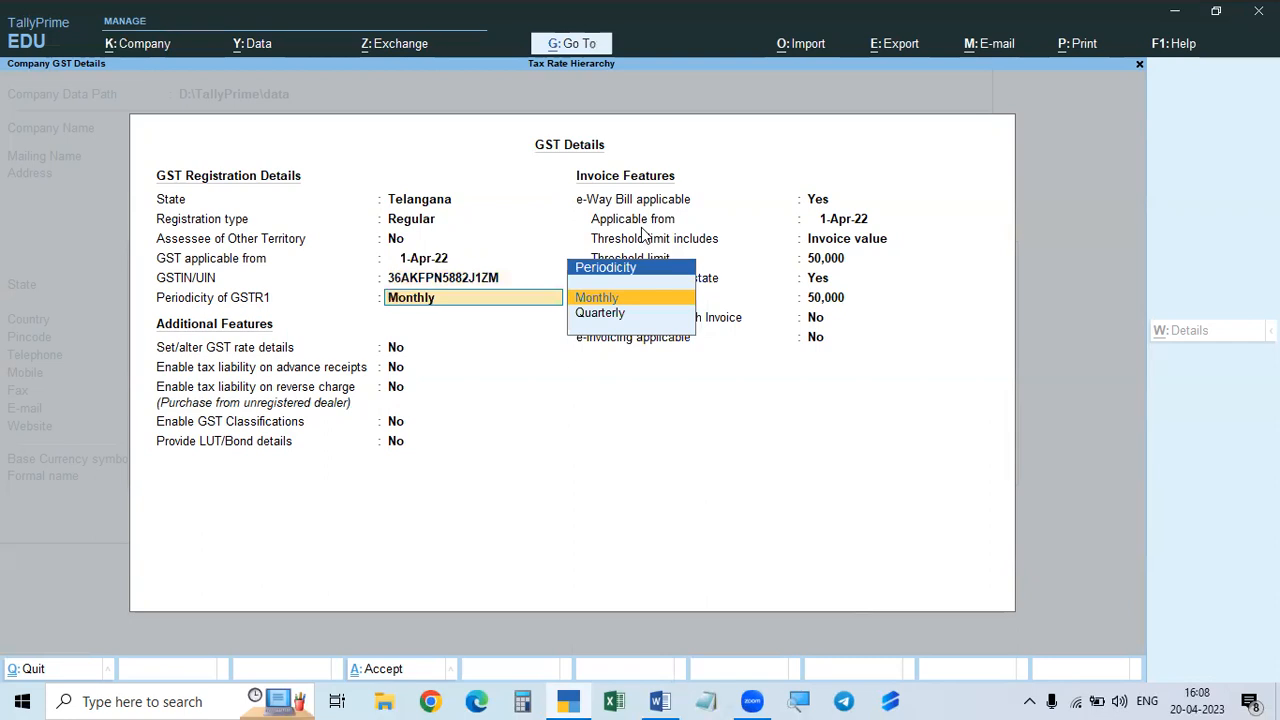
key("Return")
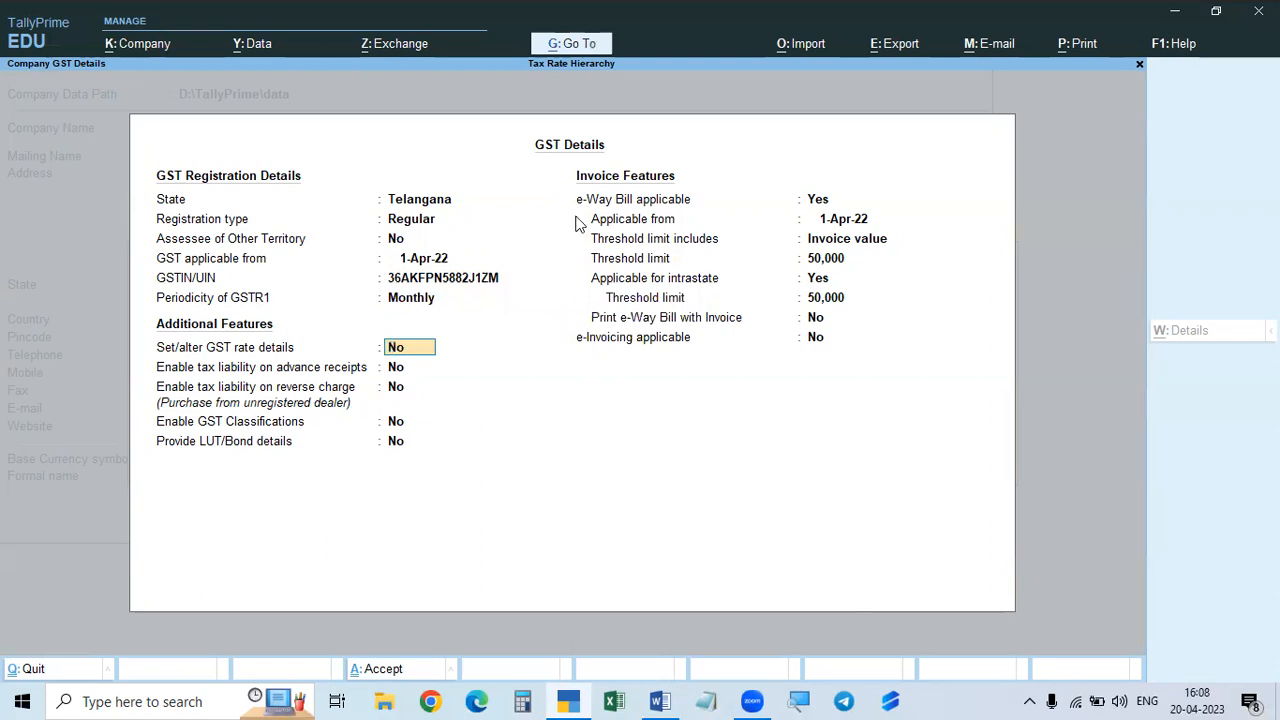
- Enable setting GST rate details for the company, and set taxability to Taxable with 5% integrated tax
type("y")
key("Return")
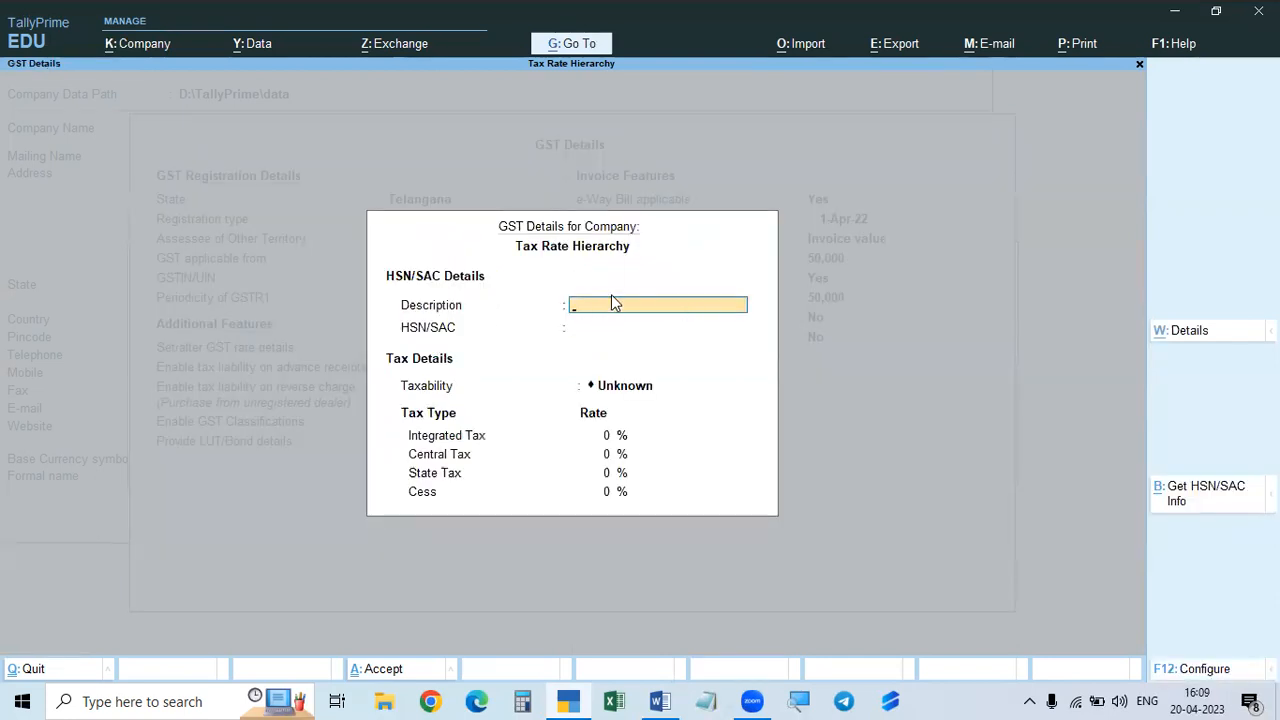
key("ctrl+a")
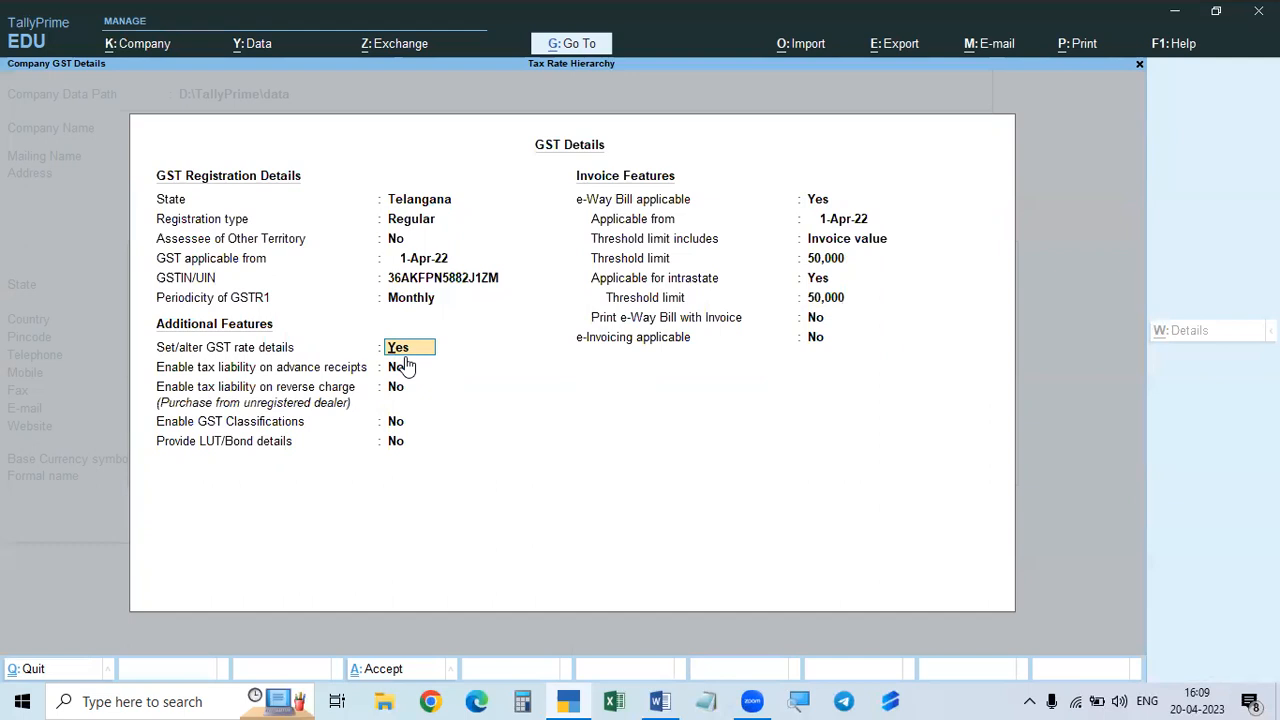
key("Return")
key("Return")
key("Return")
key("Down")
key("Down")
key("Down")
key("Return")
type("5")
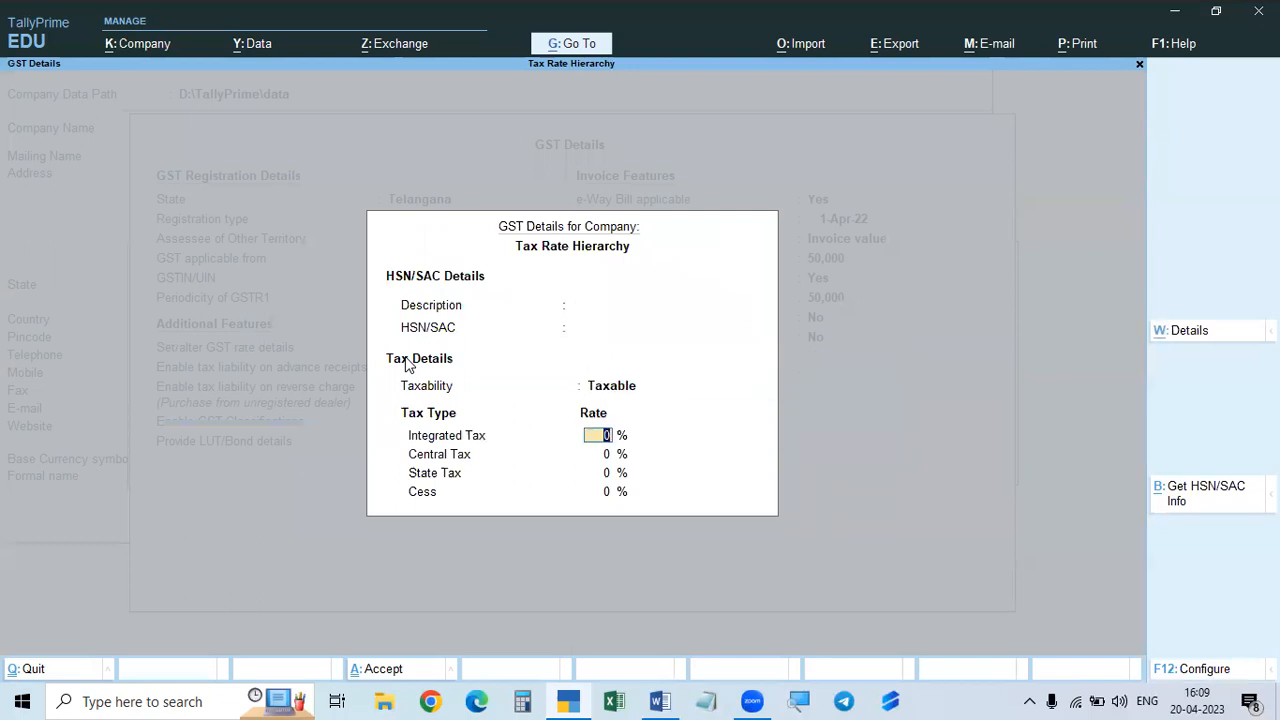
key("Return")
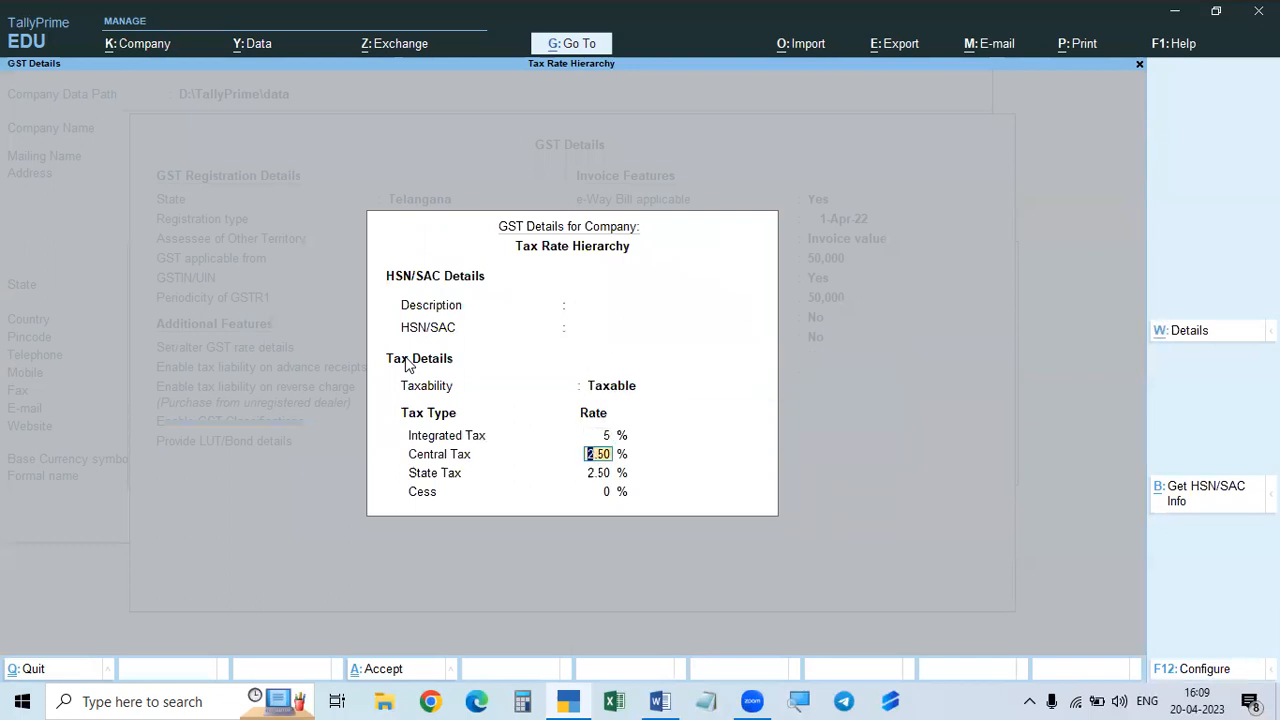
- Switch to the Word notes, highlight the Company 5% row in the tax rate list, and save the document
left_click(660, 701)
left_click_drag(295, 452, 605, 466)
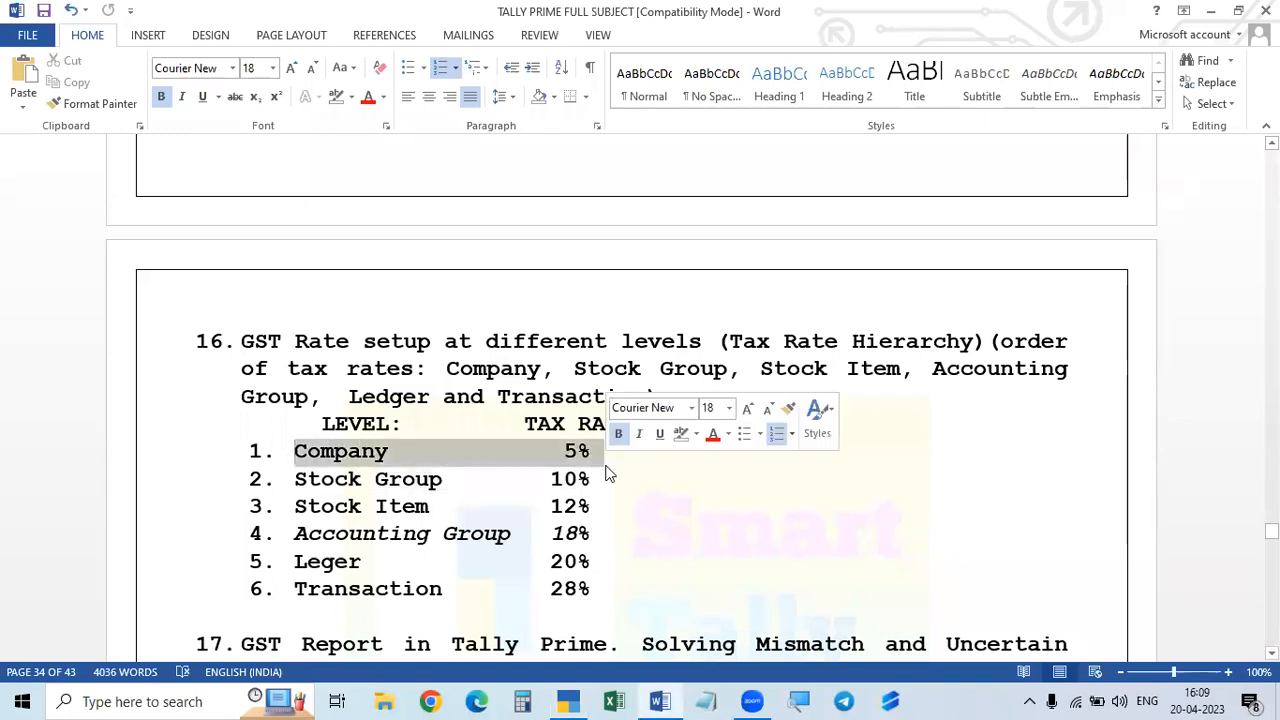
left_click(352, 97)
left_click(343, 122)
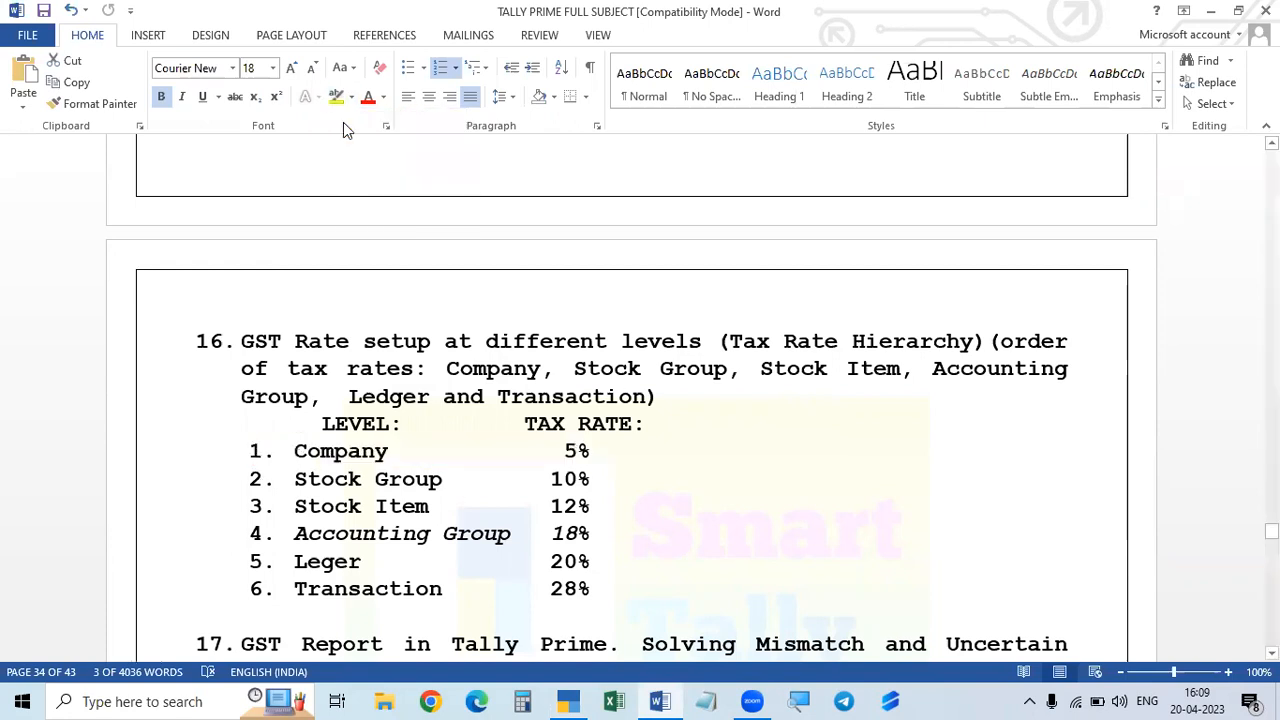
left_click(703, 465)
key("ctrl+s")
- Return to TallyPrime and accept the company's rate details with central and state tax at 2.50% each and cess at 0%
key("alt+Tab")
key("Return")
key("Return")
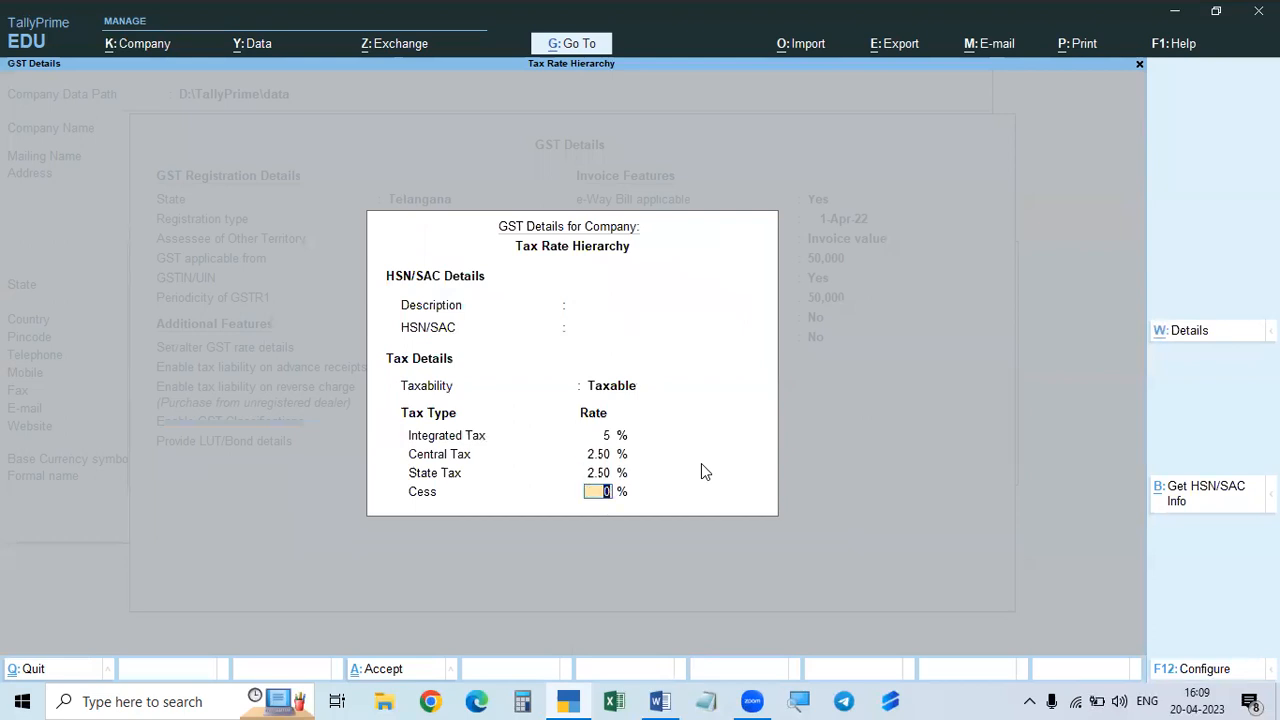
key("Return")
- Keep the remaining additional GST features disabled, set e-Way Bill and e-Invoicing to No, and save the company's GST details and features
key("Return")
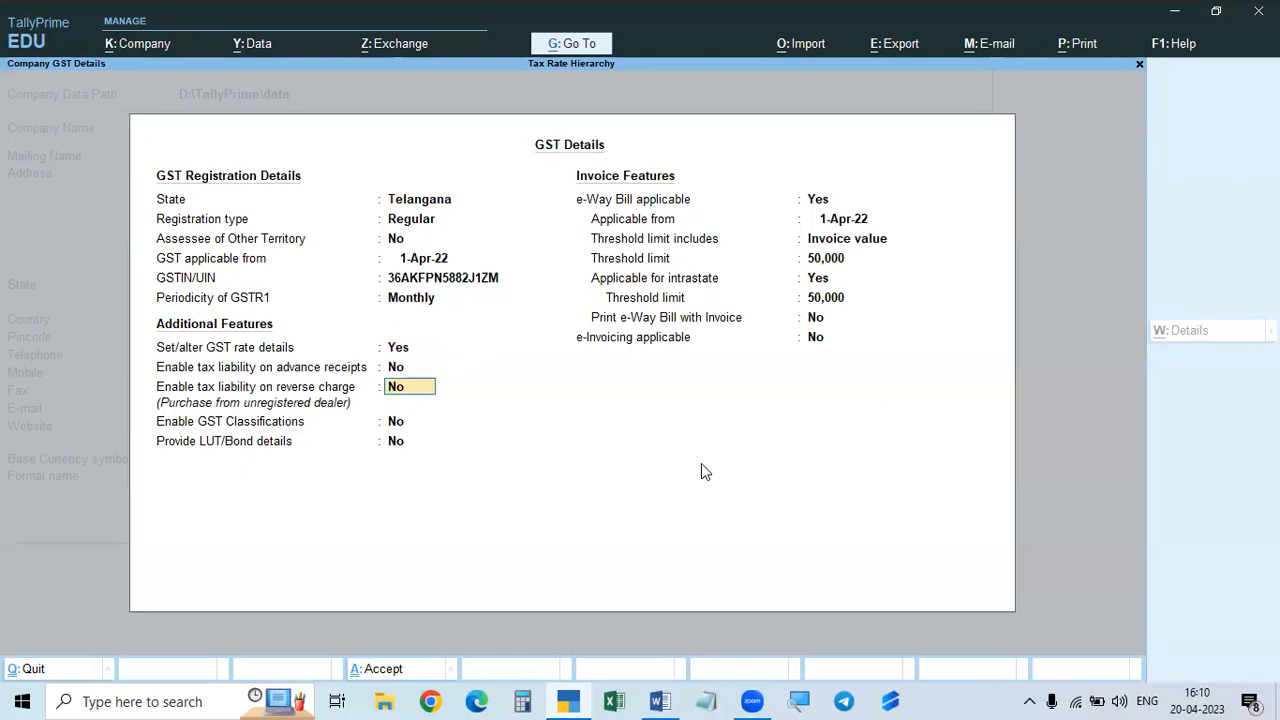
key("Return")
key("Return")
key("Return")
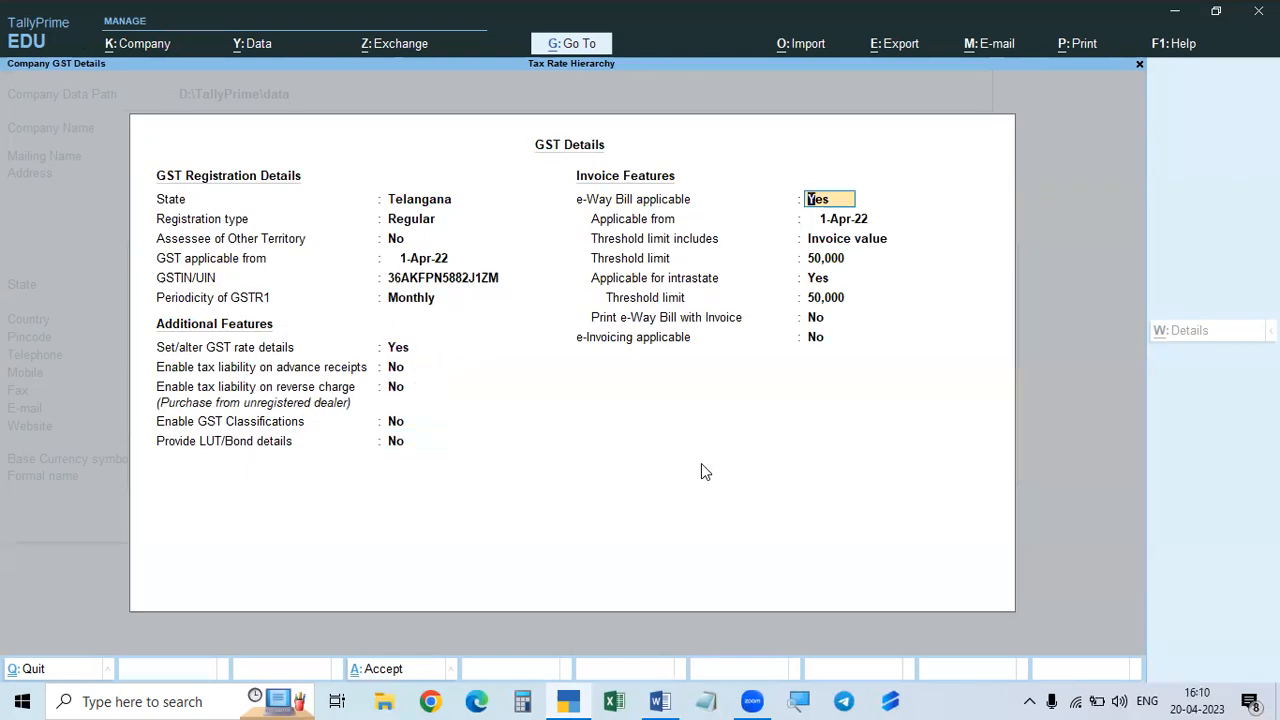
type("n")
key("Return")
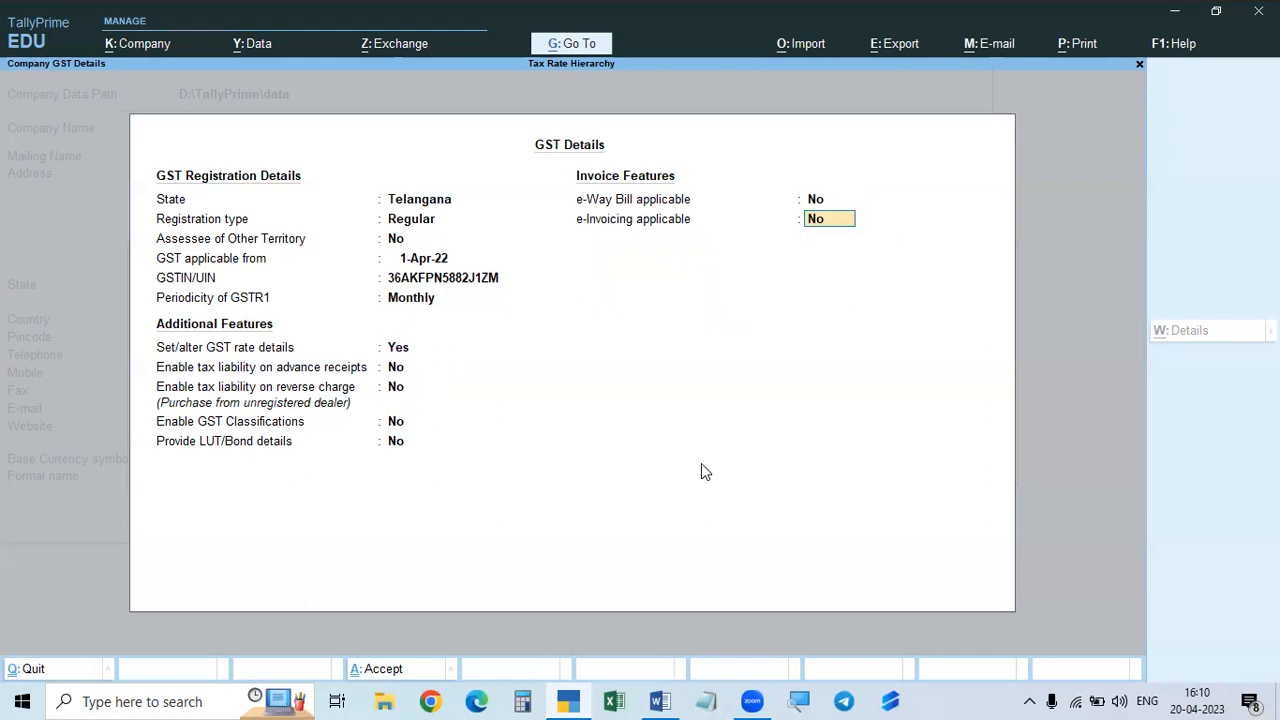
key("Return")
key("Return")
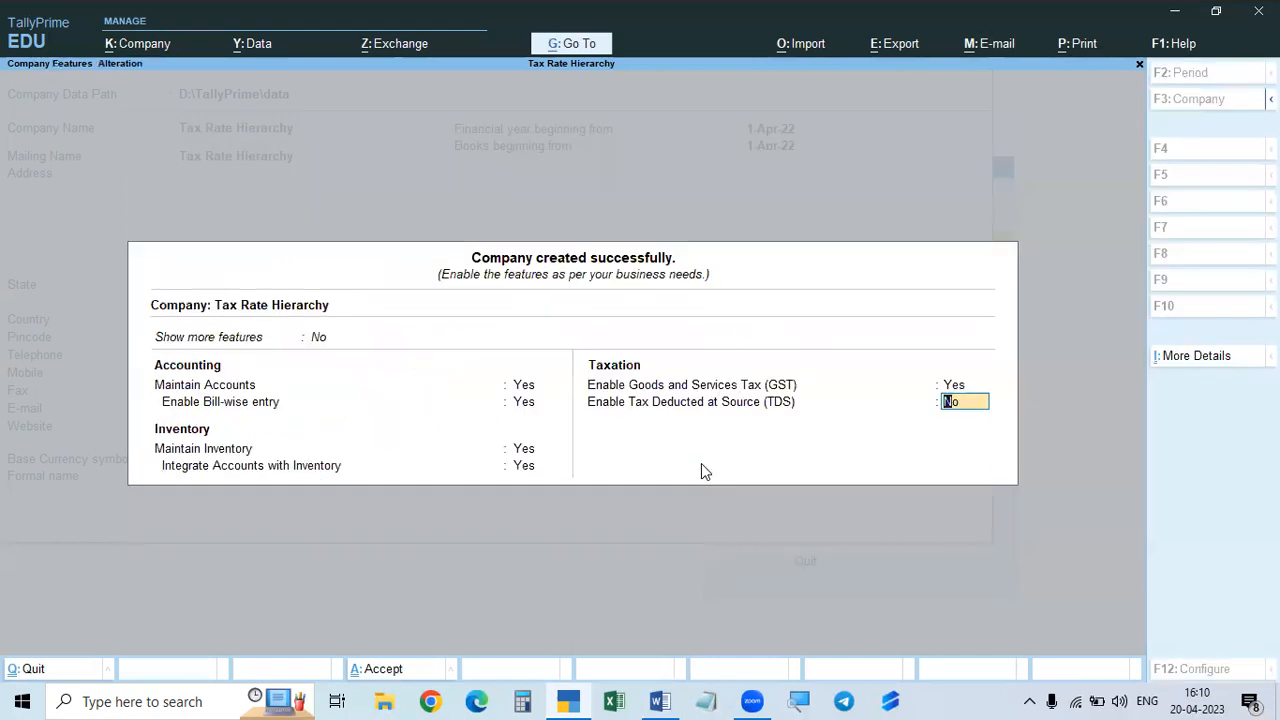
key("ctrl")
key("ctrl")
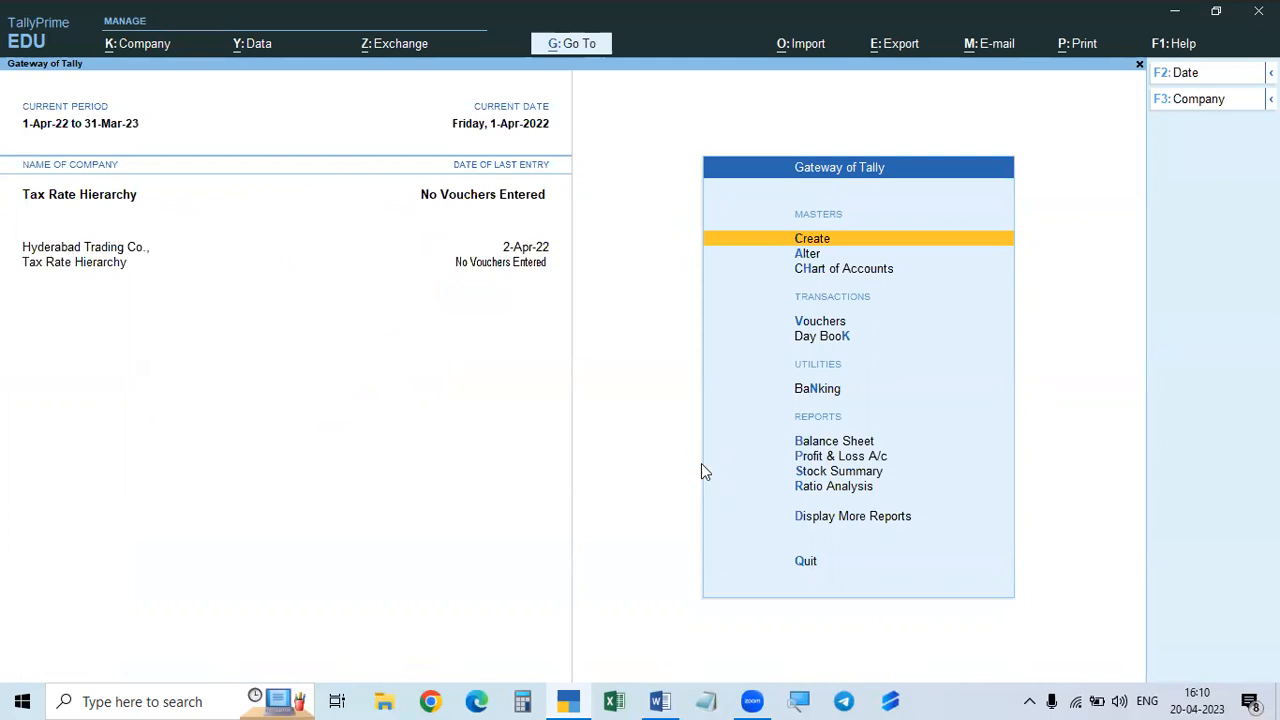
- Start a sales voucher dated 1-Apr-22 with Cash as the party account, leaving the dispatch details blank
key("v")
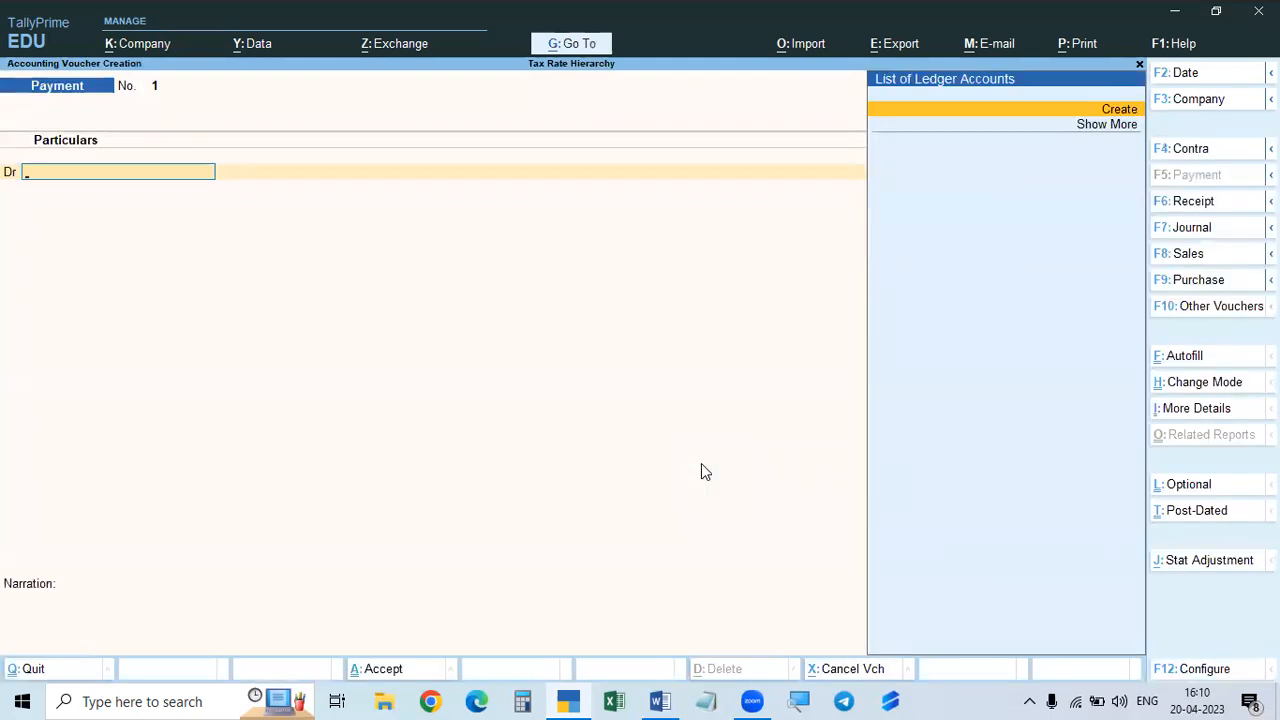
key("F8")
key("F2")
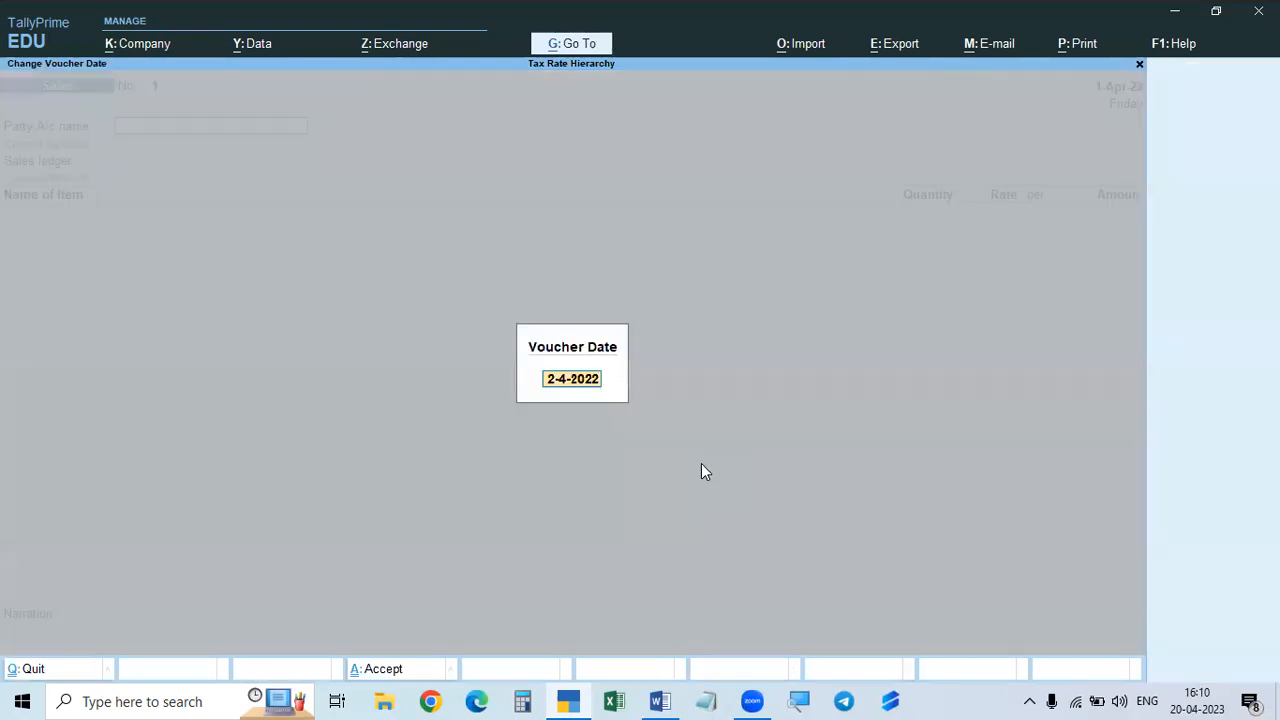
type("1.4")
key("Return")
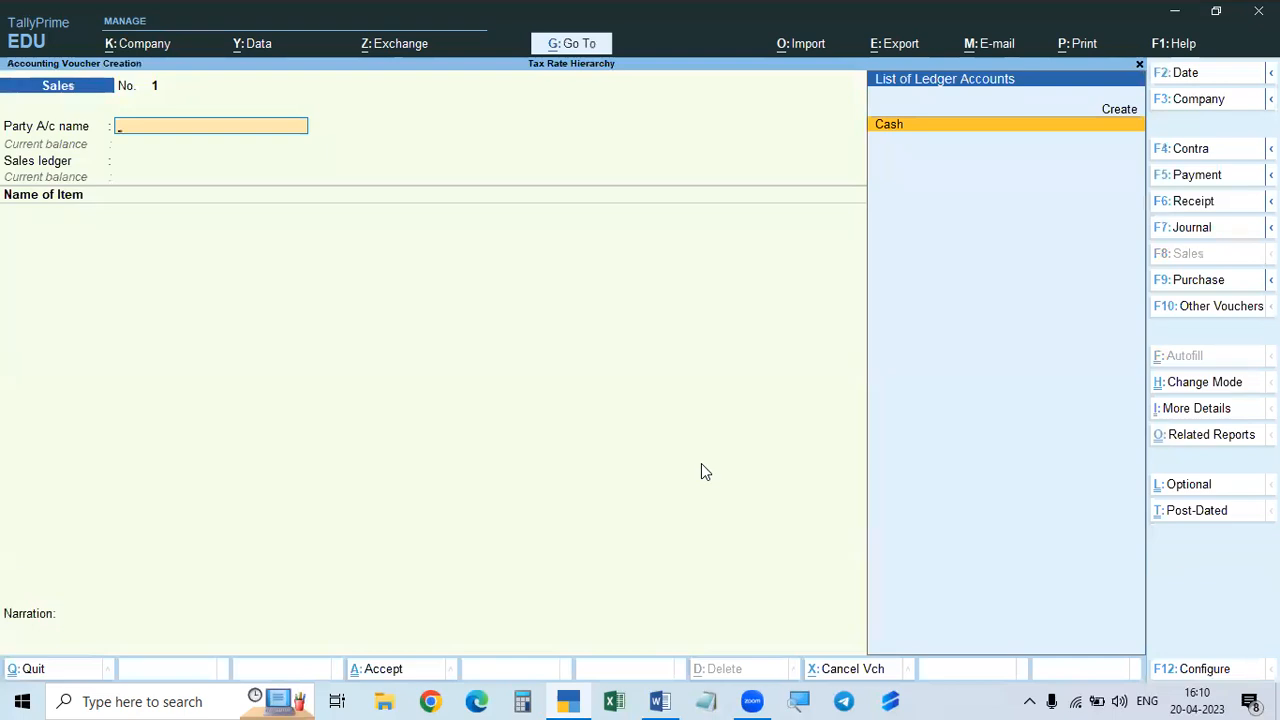
key("Return")
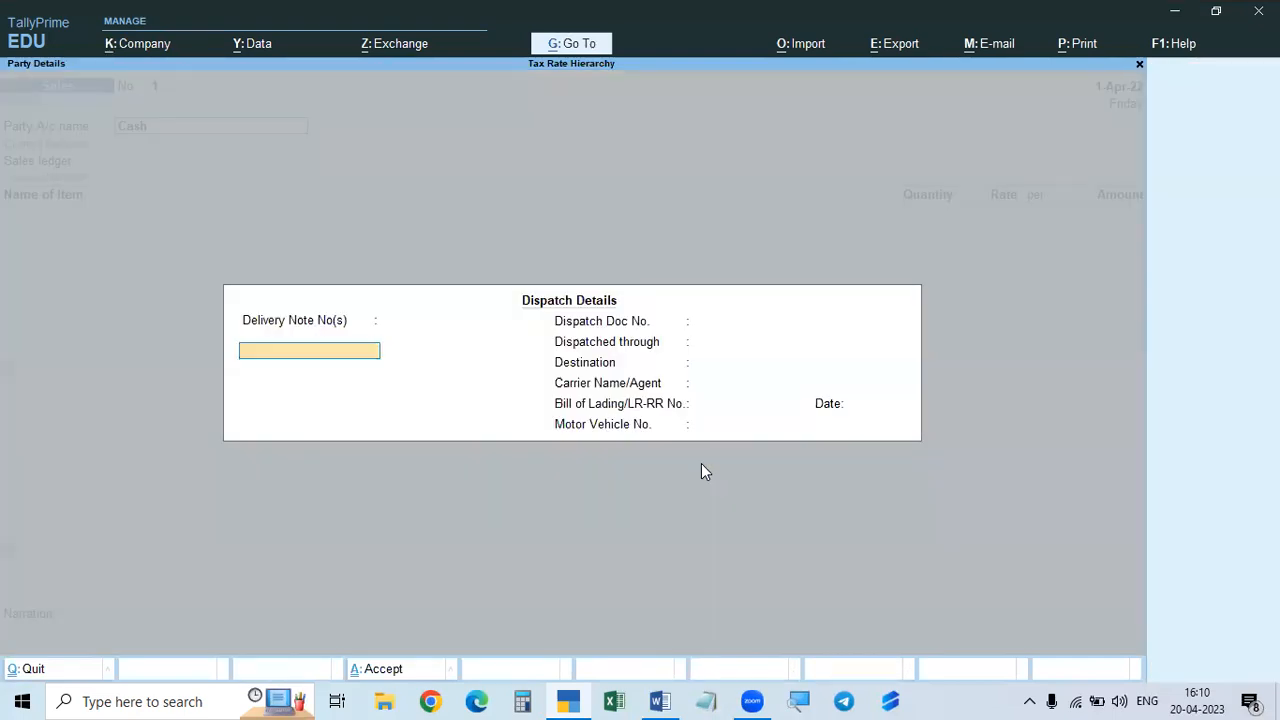
key("ctrl+a")
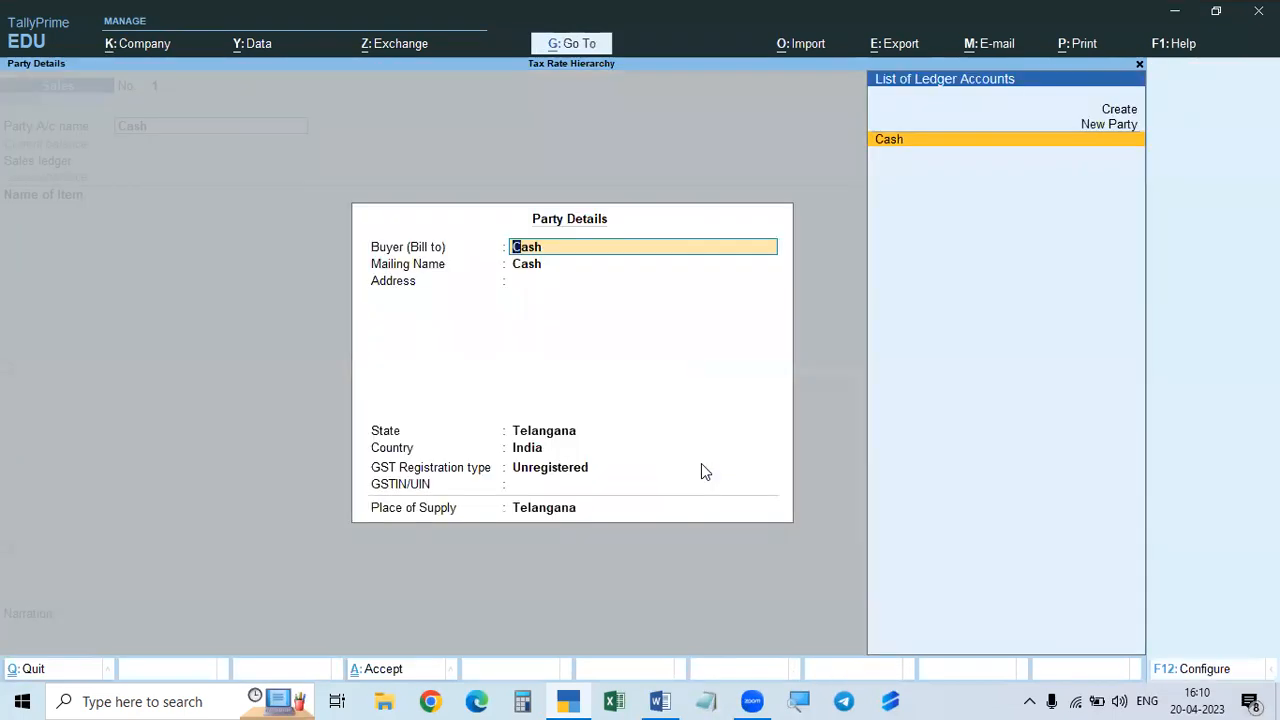
- Enter the customer's name as a new buyer party, keeping the address blank and Telangana, India as state and country
type("Ramu")
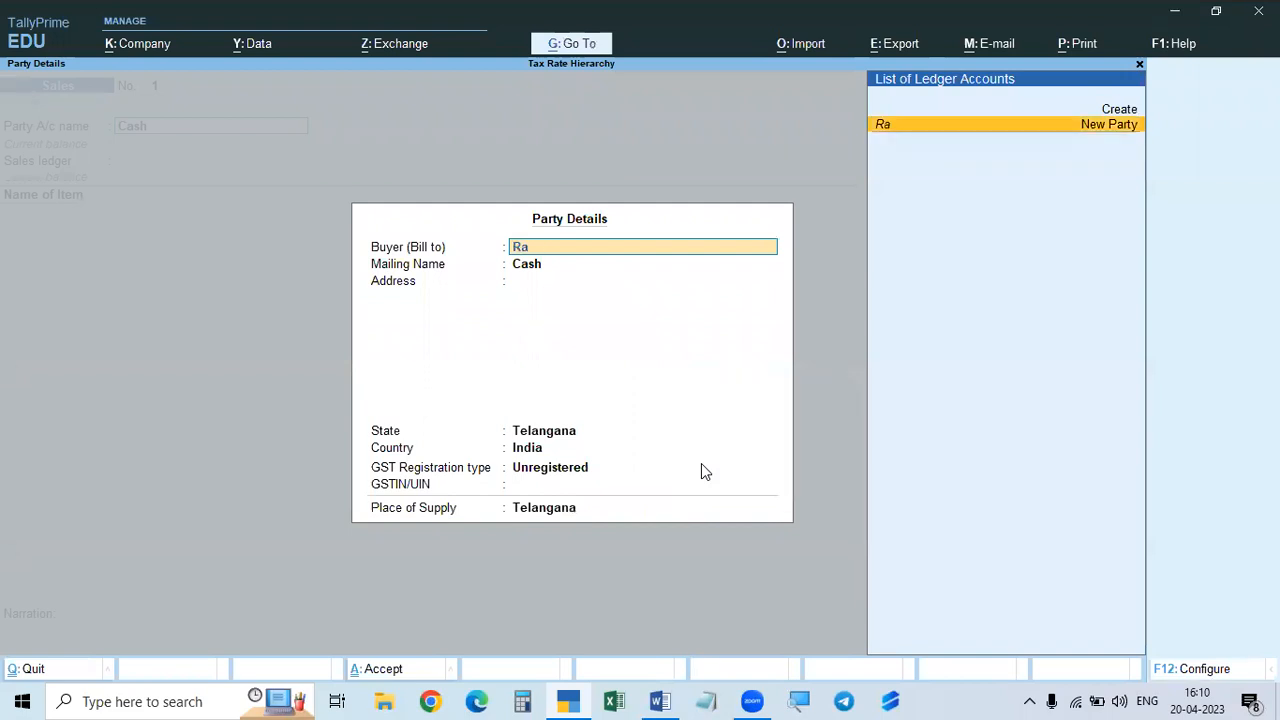
key("Return")
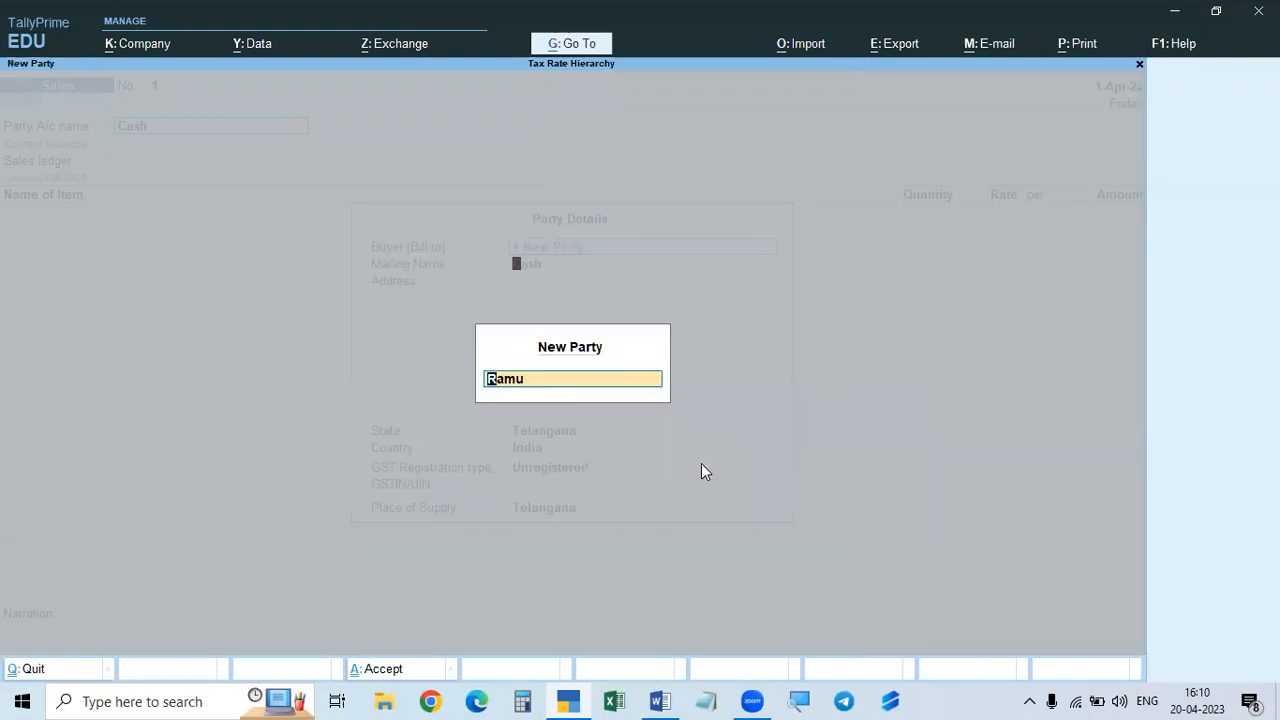
key("Return")
key("Return")
key("Return")
key("Return")
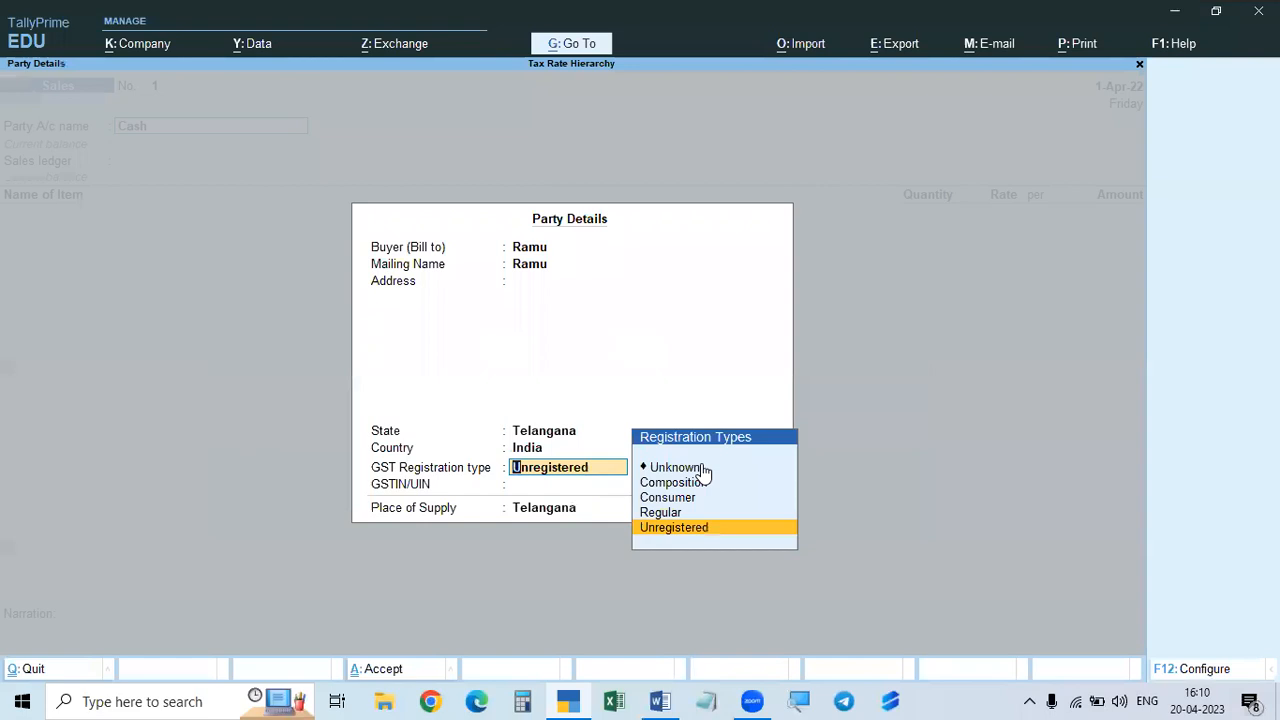
- Set the buyer's GST registration type to Consumer and accept the party details
key("Up")
key("Up")
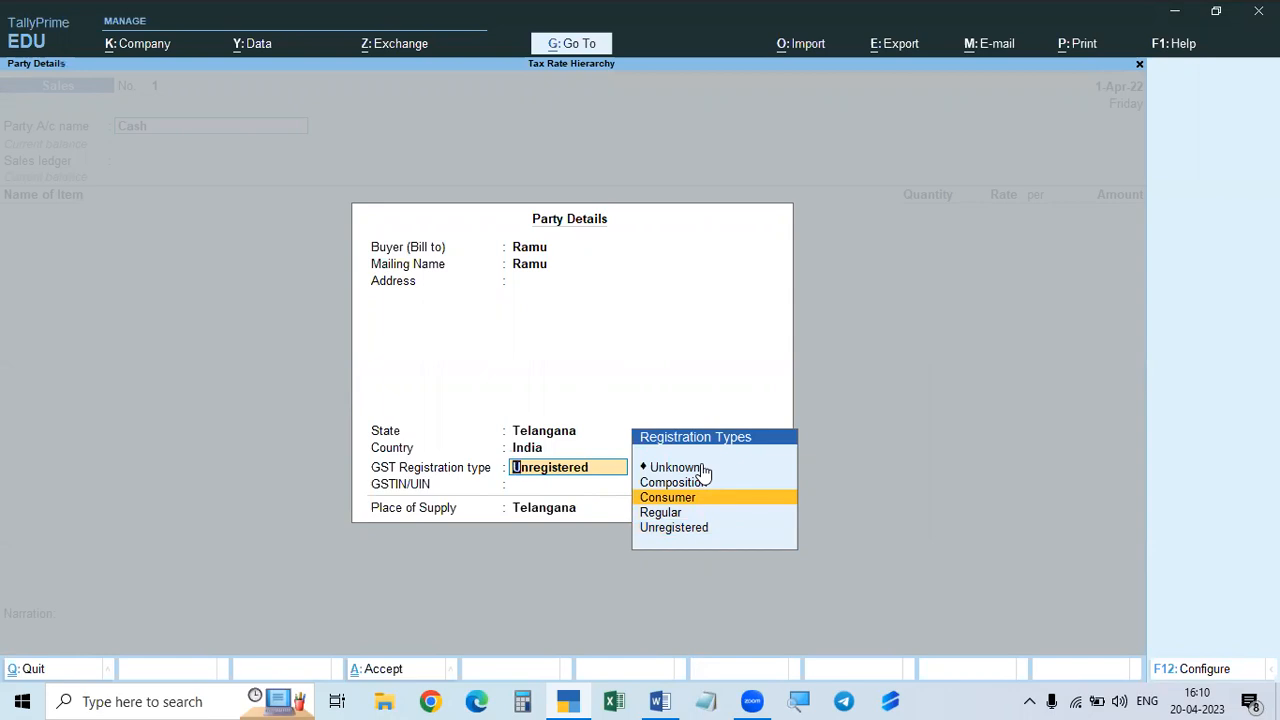
key("Down")
key("Down")
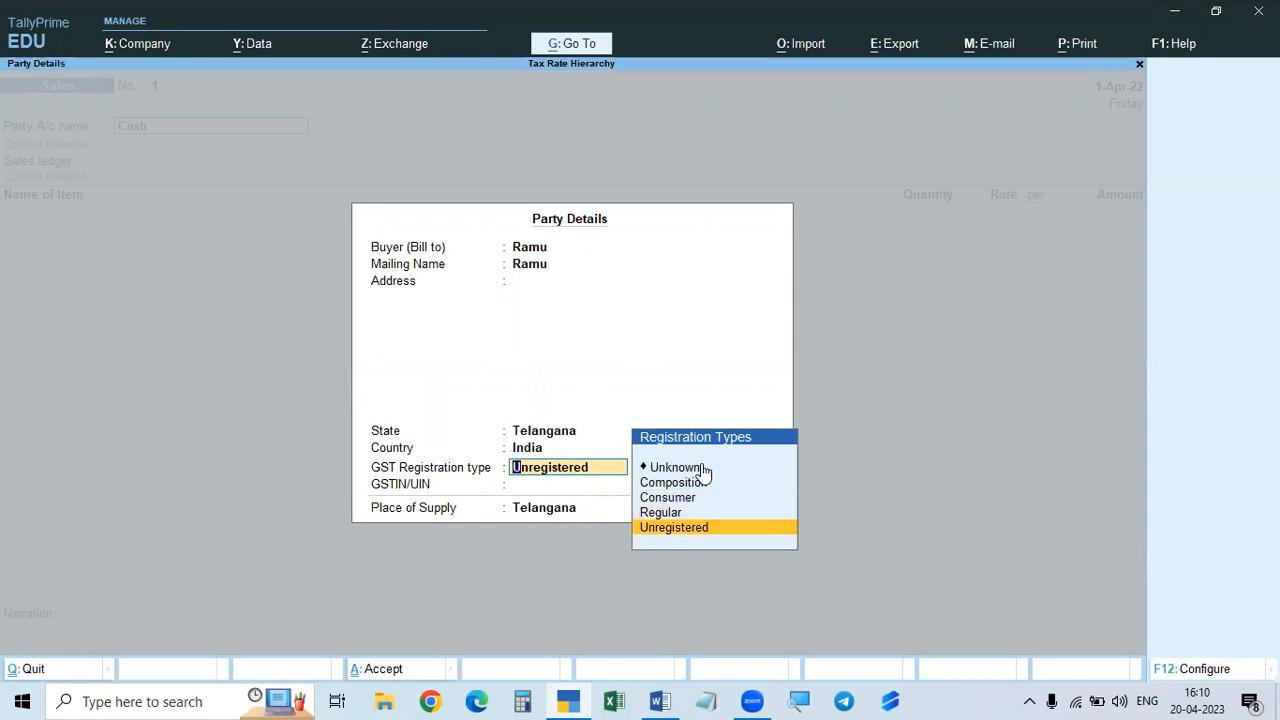
key("Up")
key("Up")
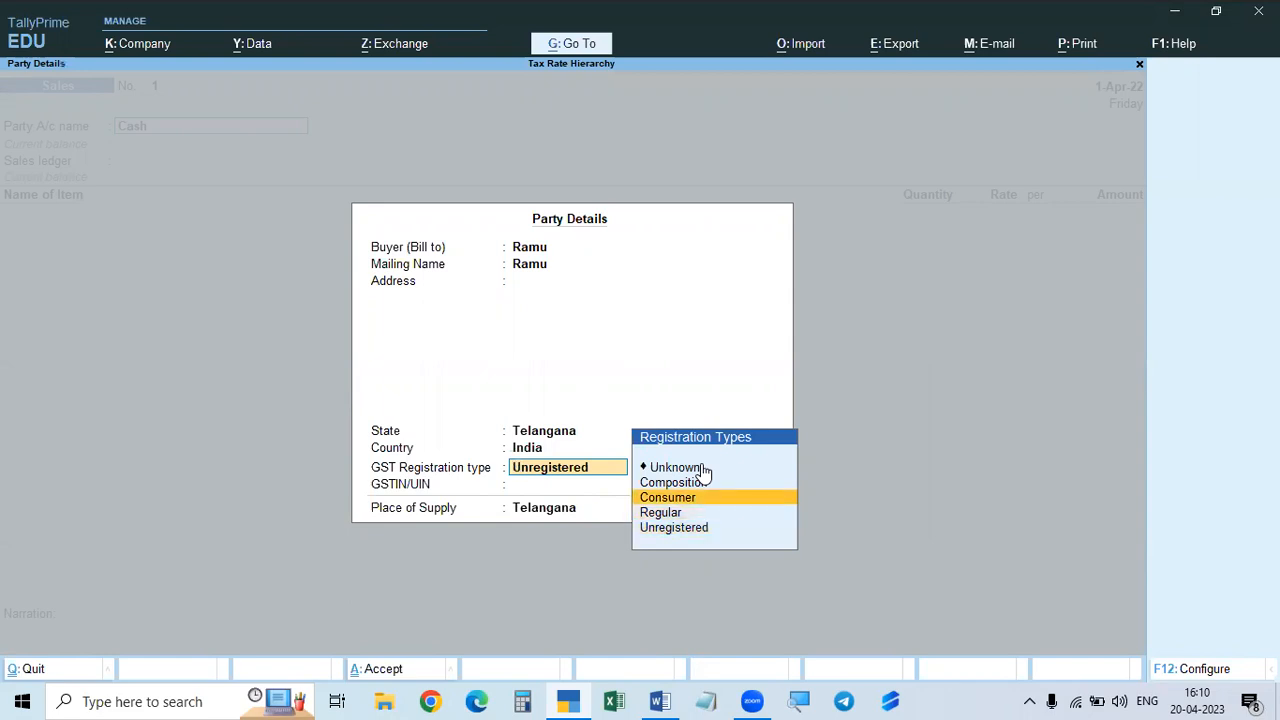
key("Return")
key("Return")
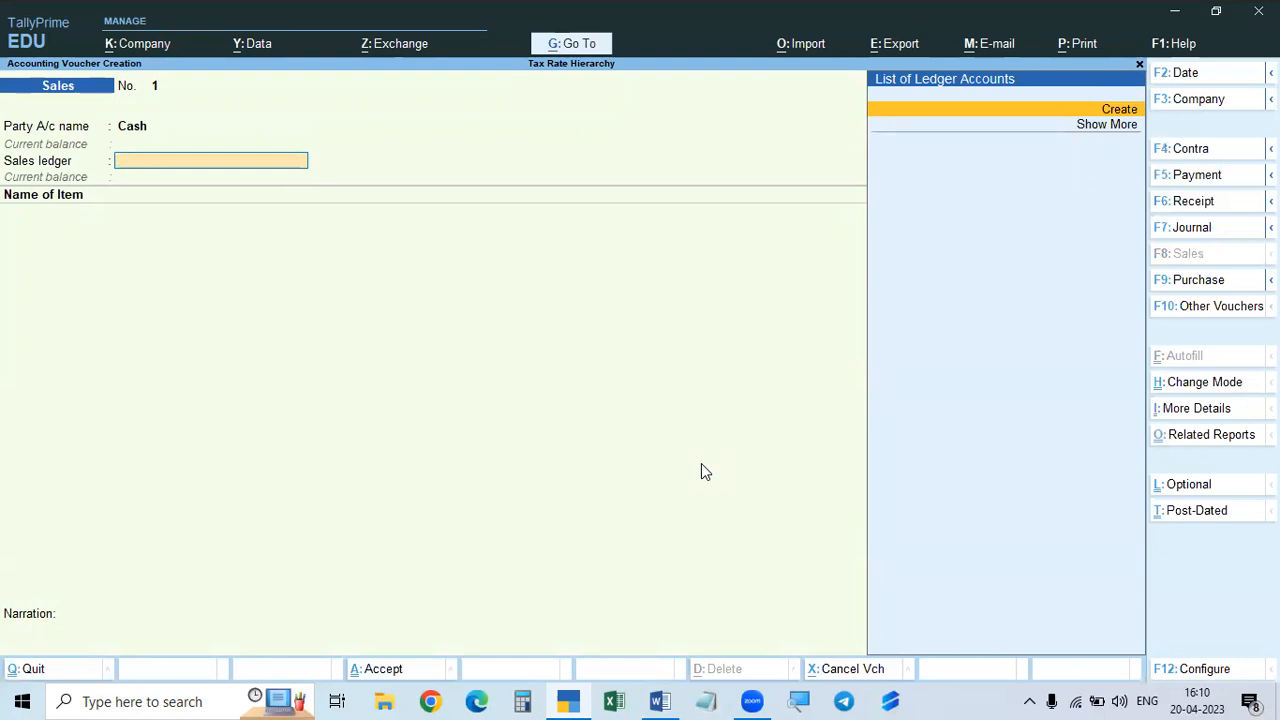
- Create a new ledger named Sales from the voucher, placed under Sales Accounts with ledger type Not Applicable
key("alt+c")
type("Sales")
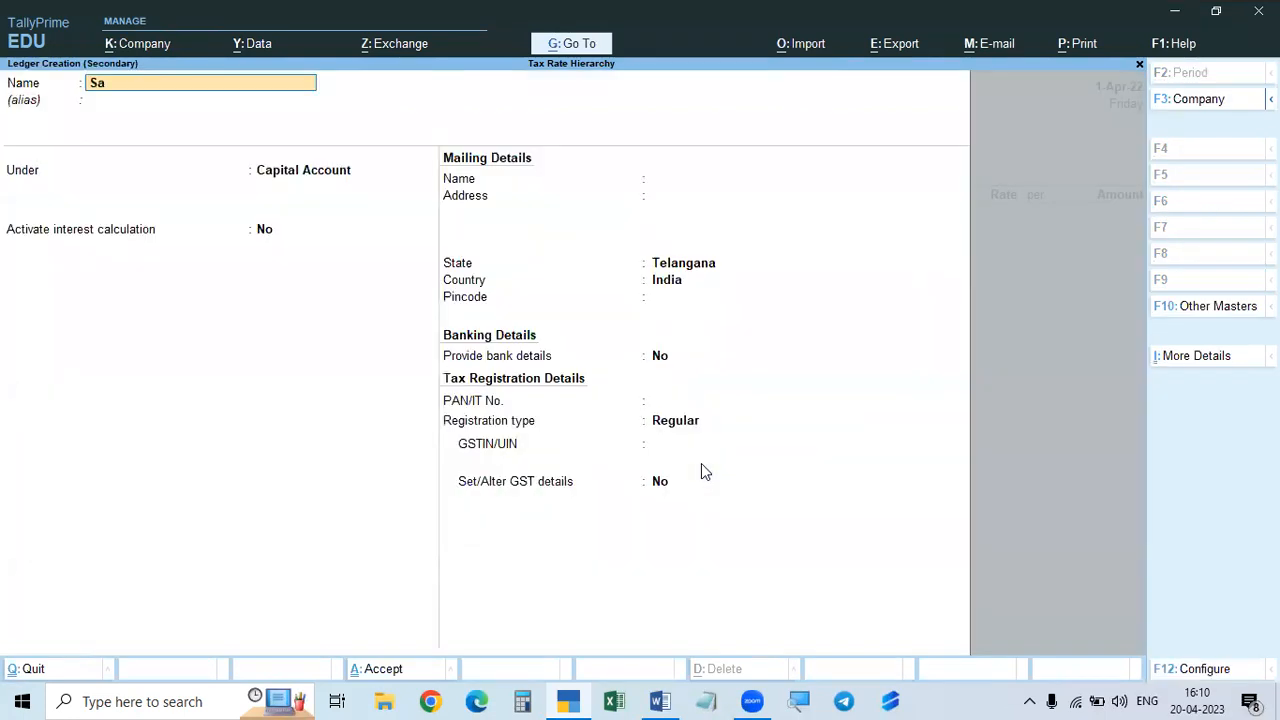
key("Return")
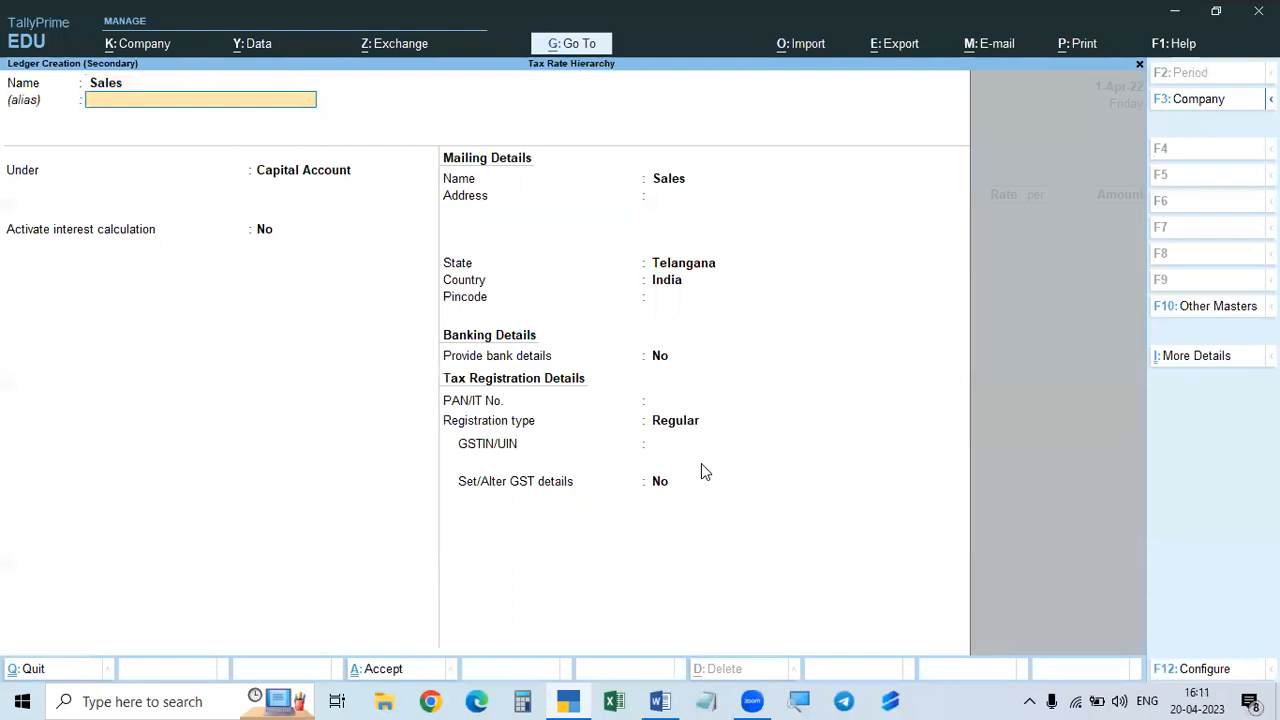
key("Return")
type("ssa")
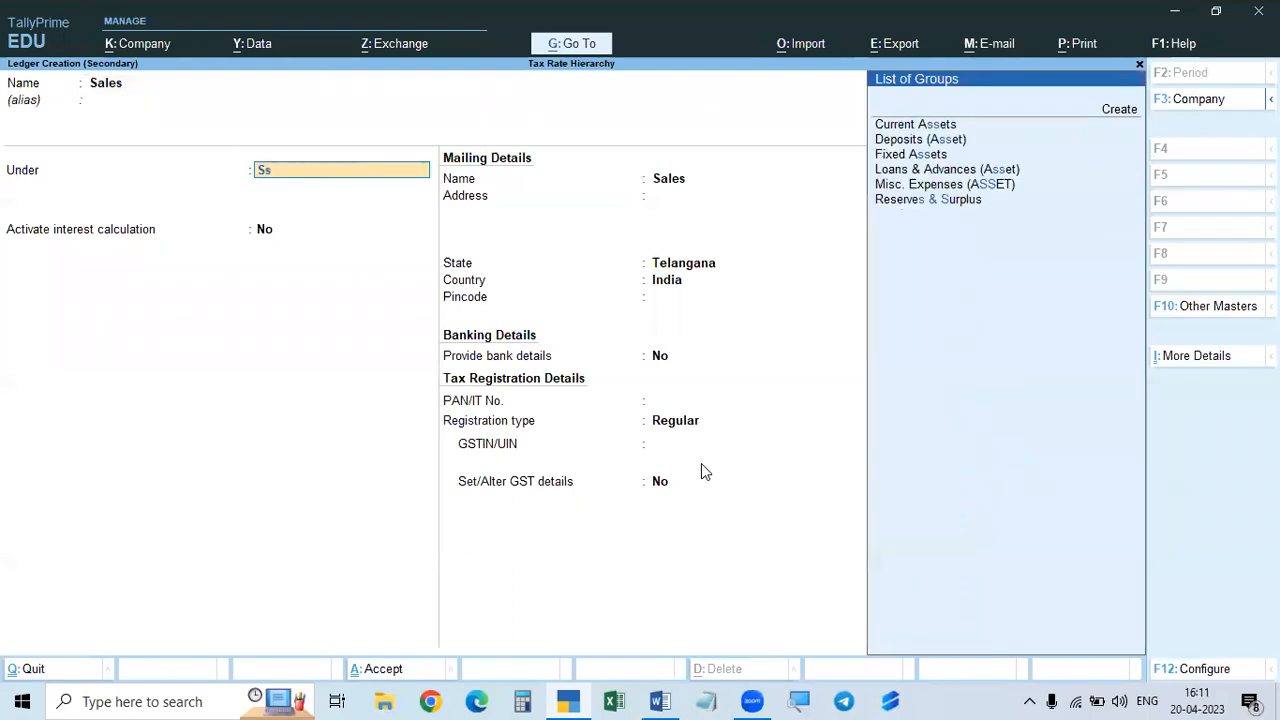
key("BackSpace")
type("ale")
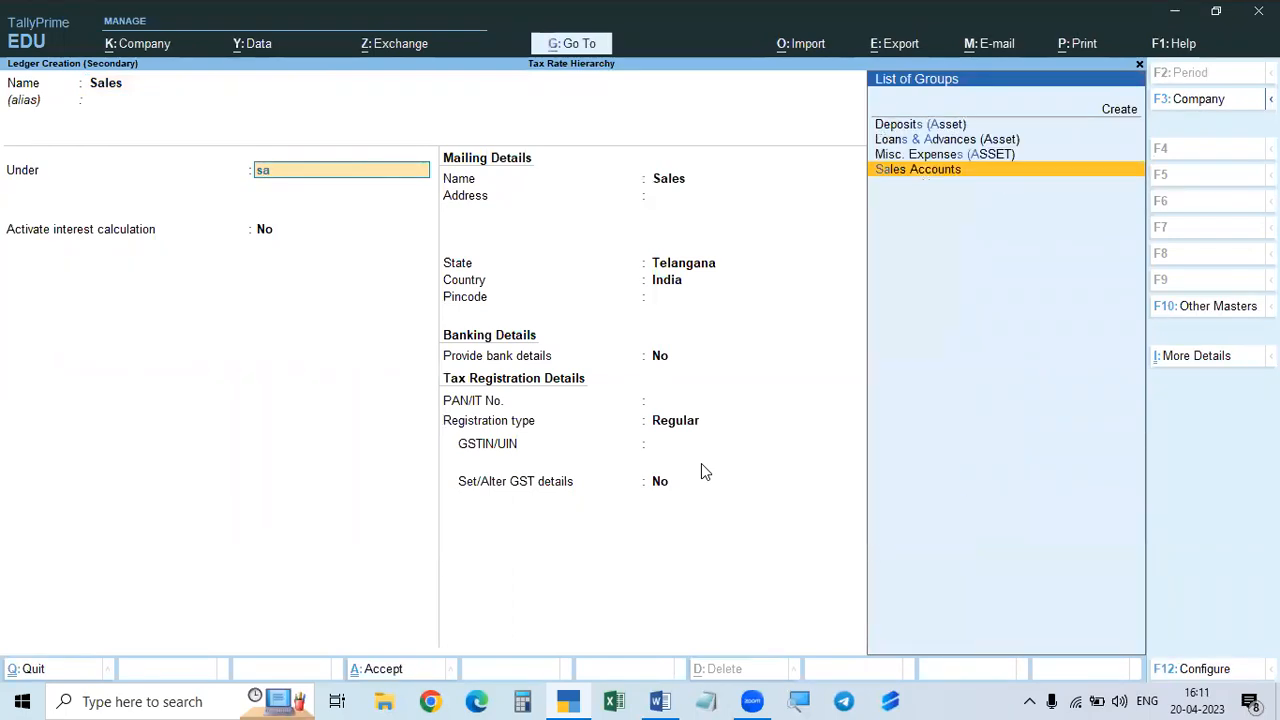
key("Return")
key("Return")
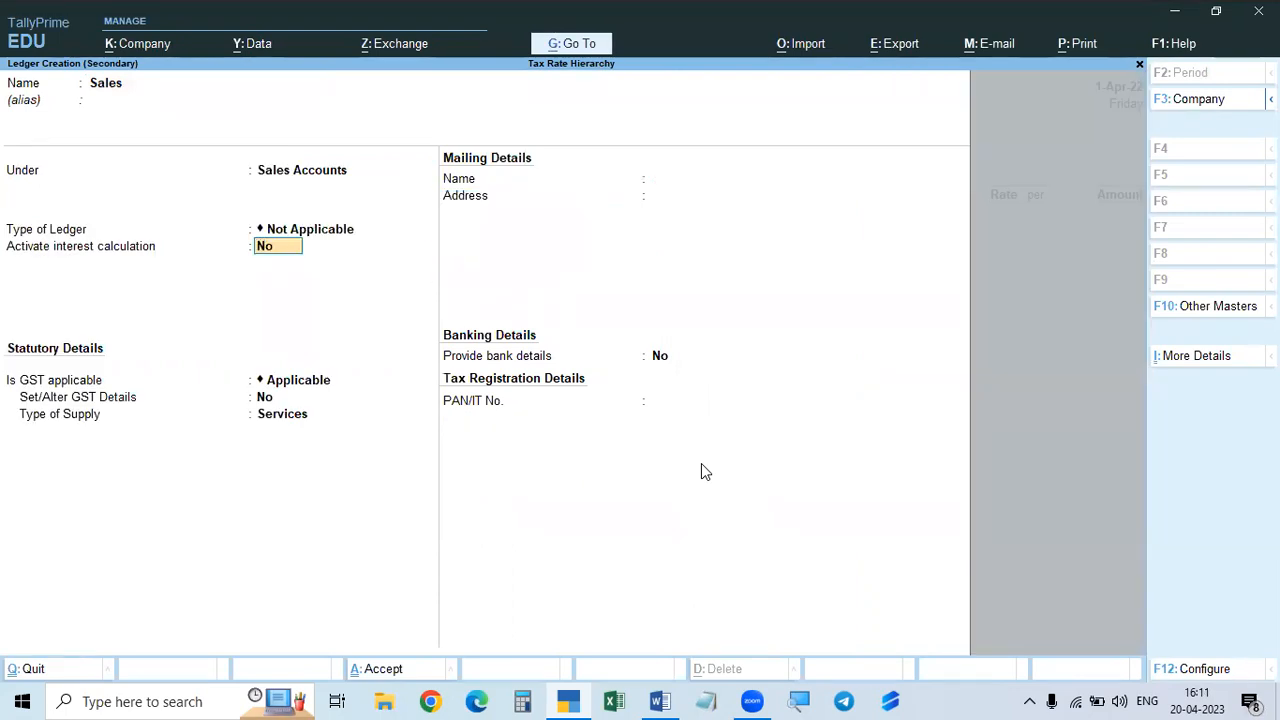
- Show more company features, disable interest calculation, and save the features
key("F11")
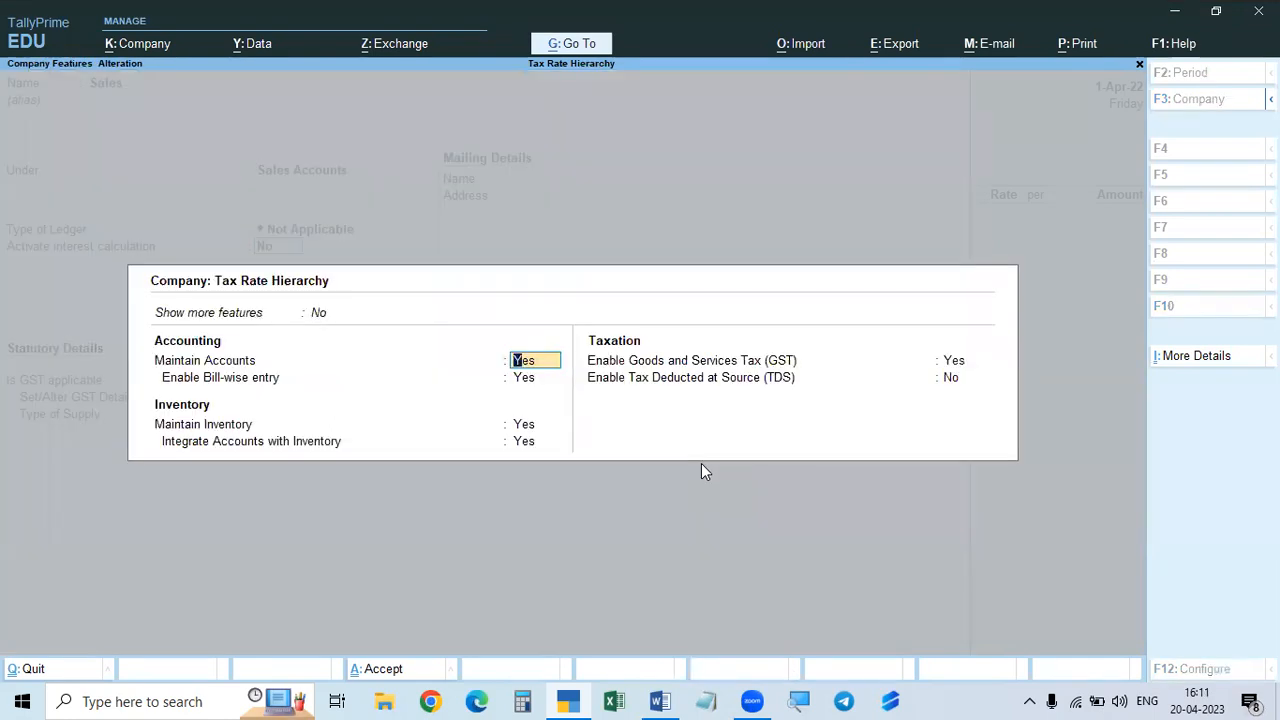
left_click(313, 314)
key("y")
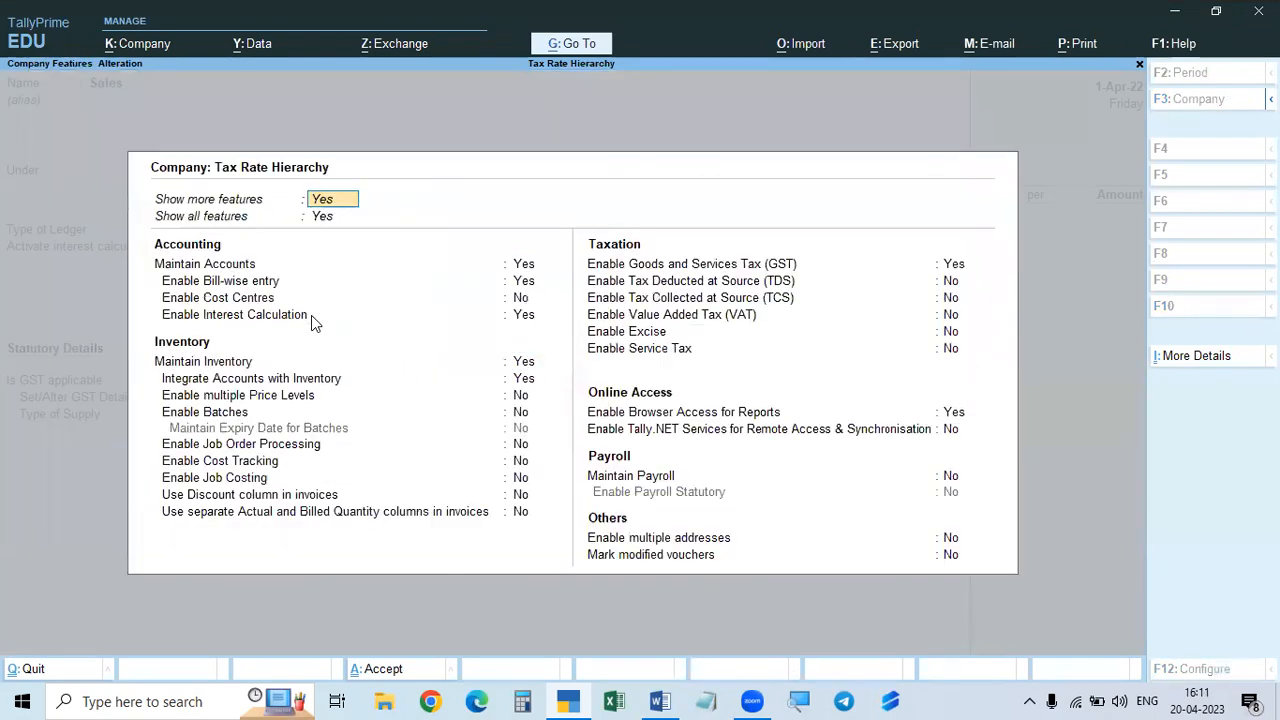
left_click(527, 325)
key("n")
key("Return")
key("ctrl+a")
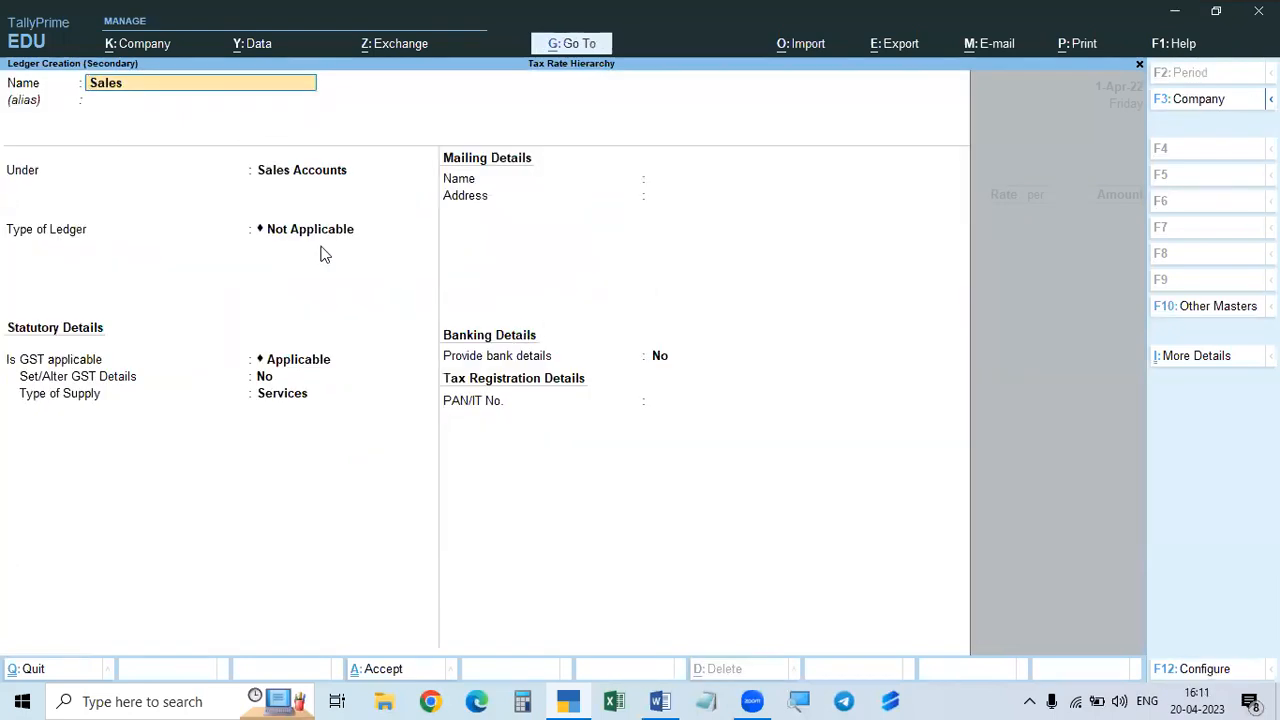
- Keep the Sales ledger under Sales Accounts with GST applicable and no ledger-level GST details, set its supply type to Goods, and save it
key("Return")
key("Return")
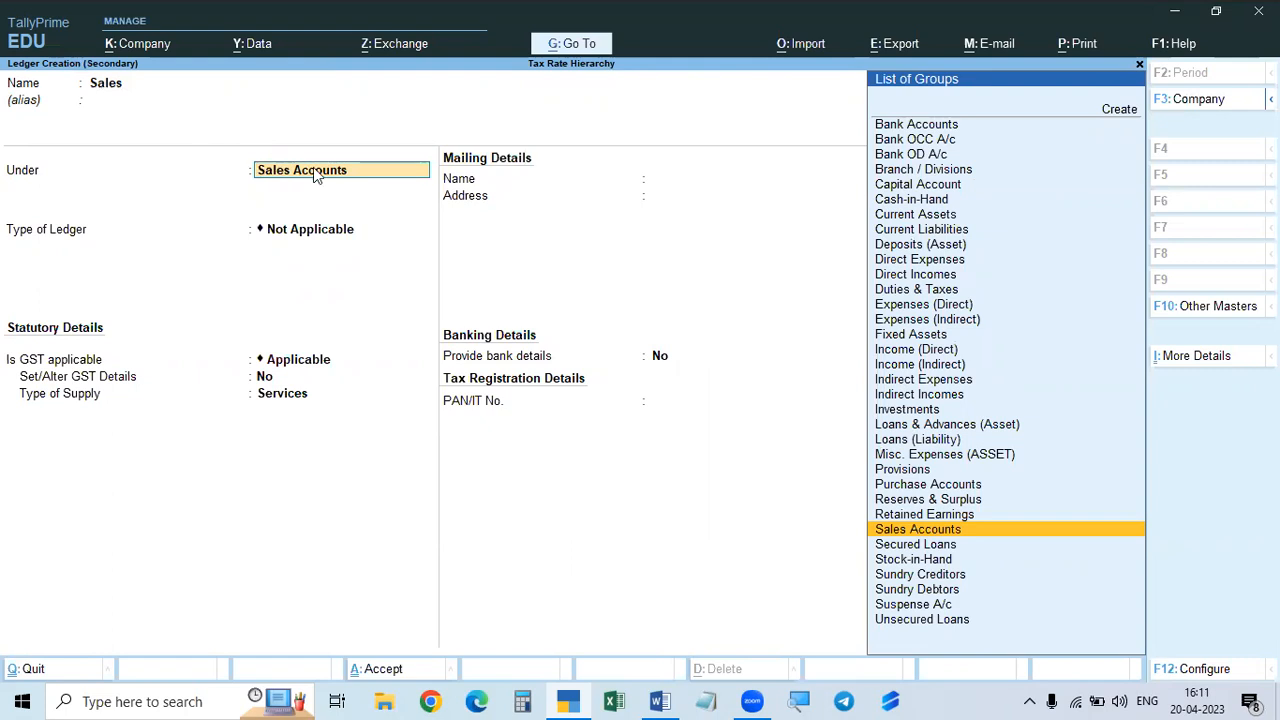
key("Return")
key("Return")
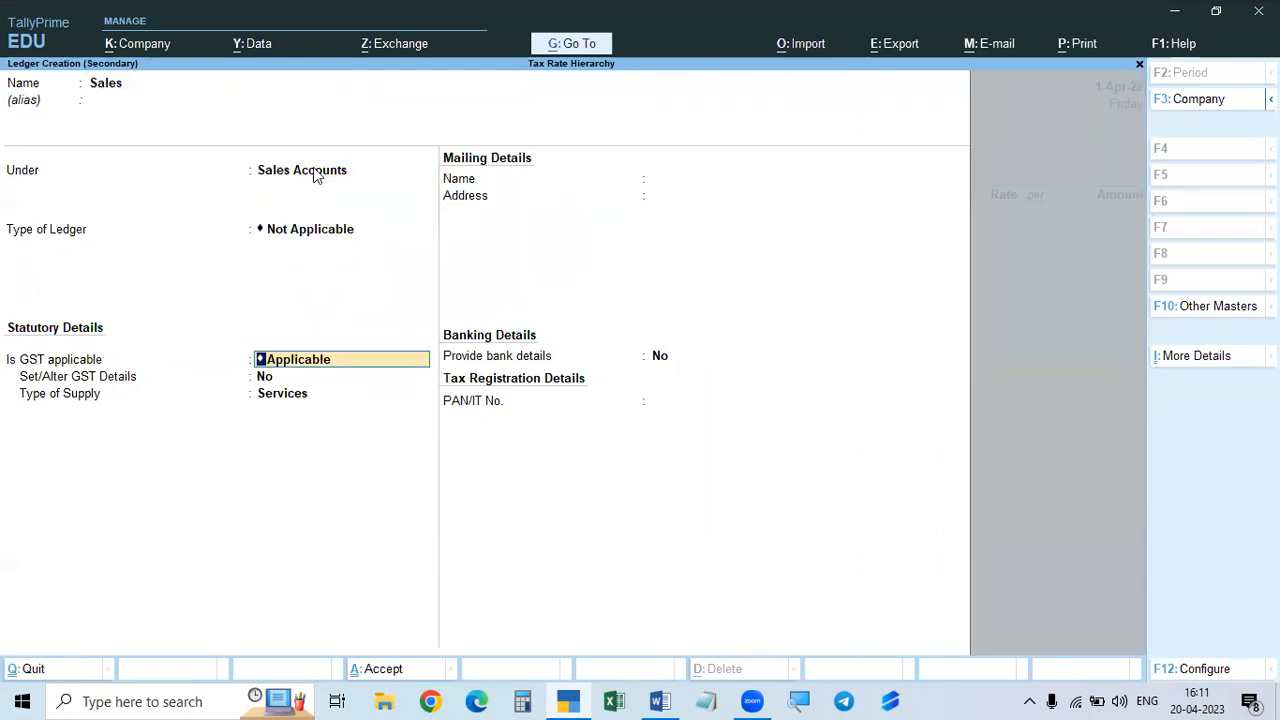
key("Return")
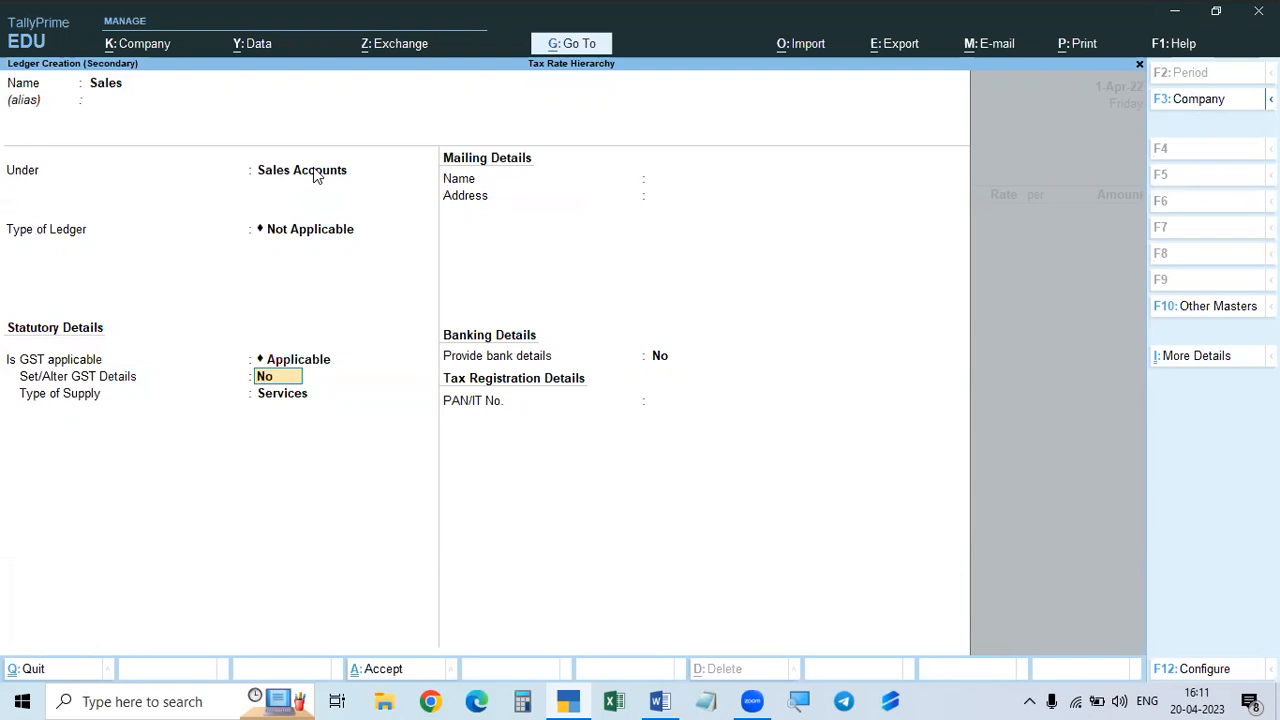
key("Return")
key("Up")
key("Return")
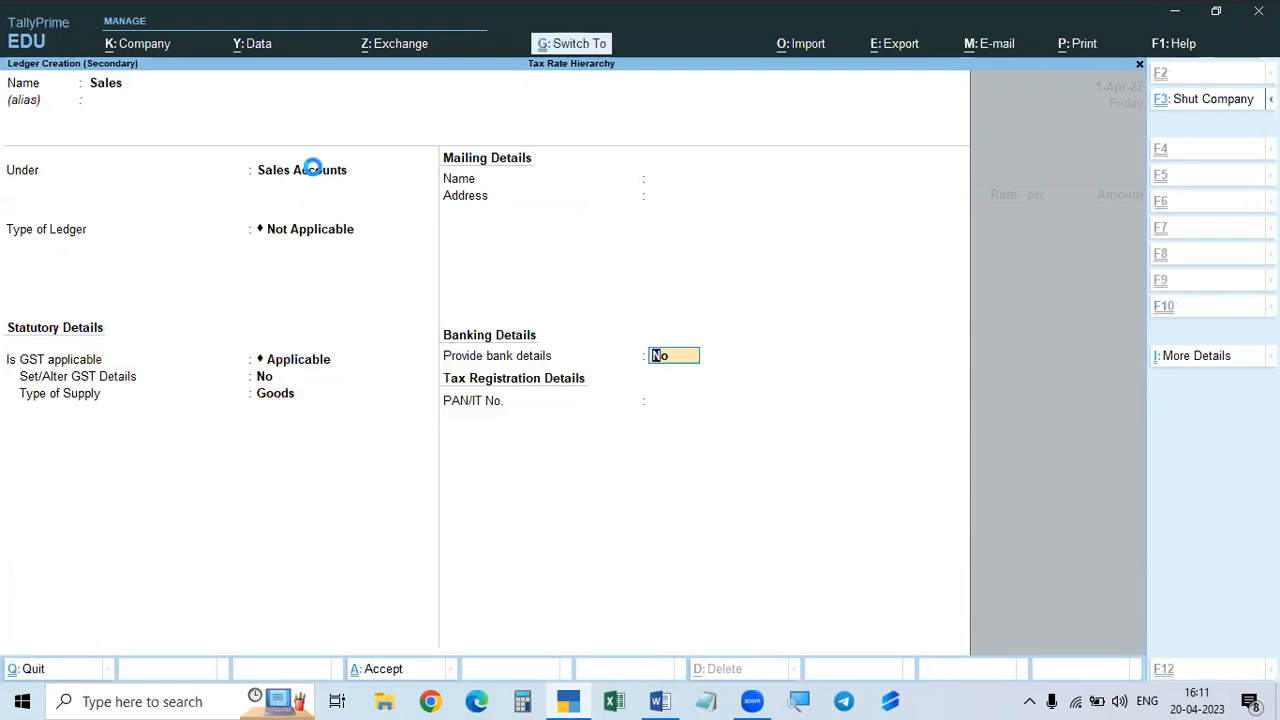
key("ctrl+a")
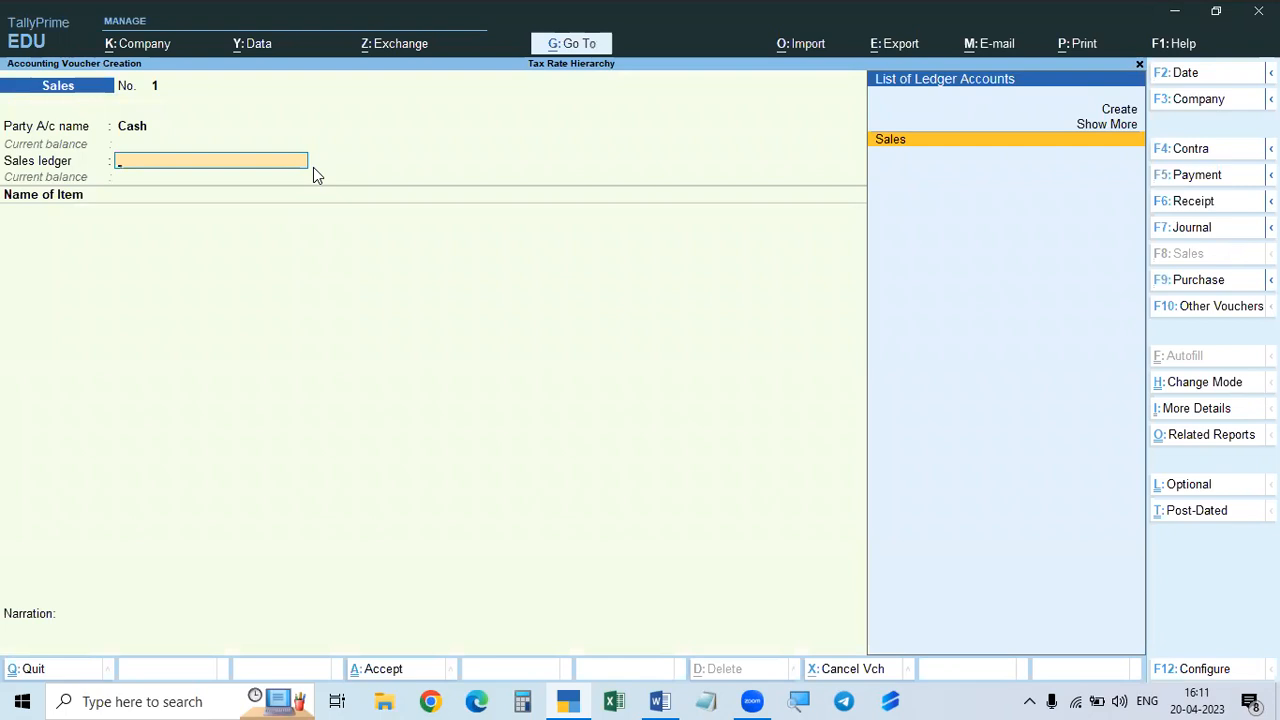
key("Return")
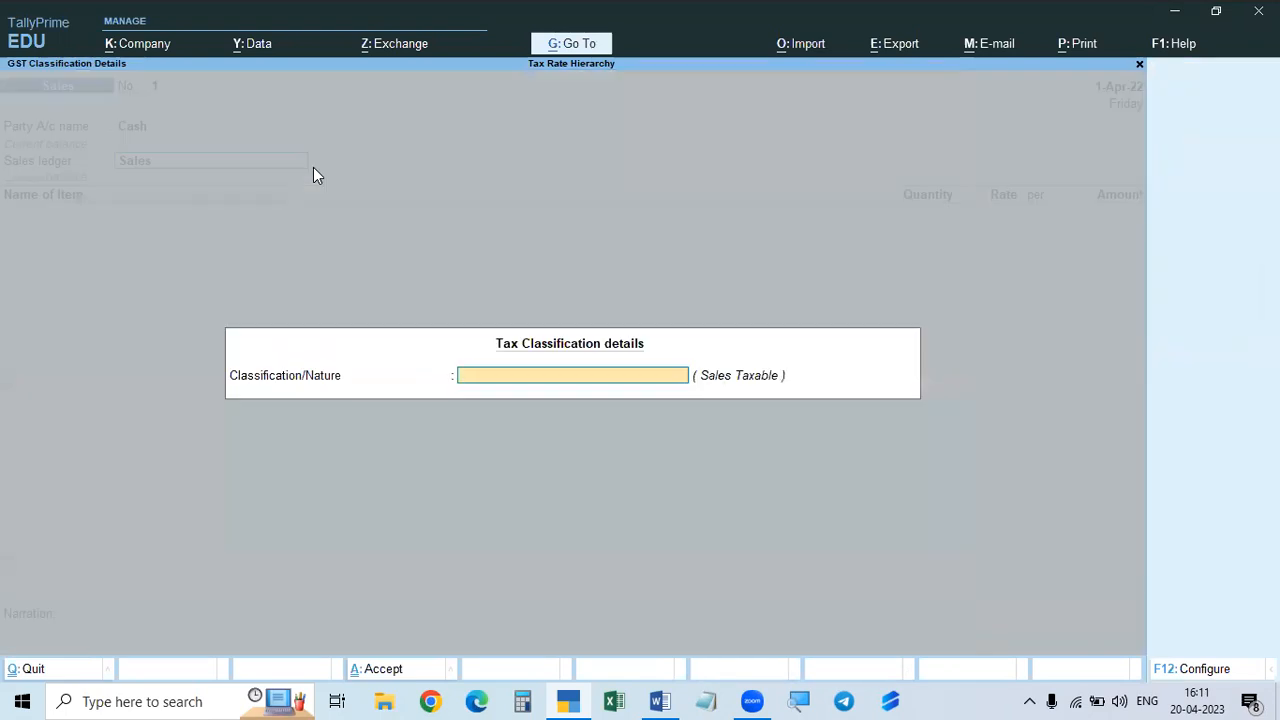
key("F12")
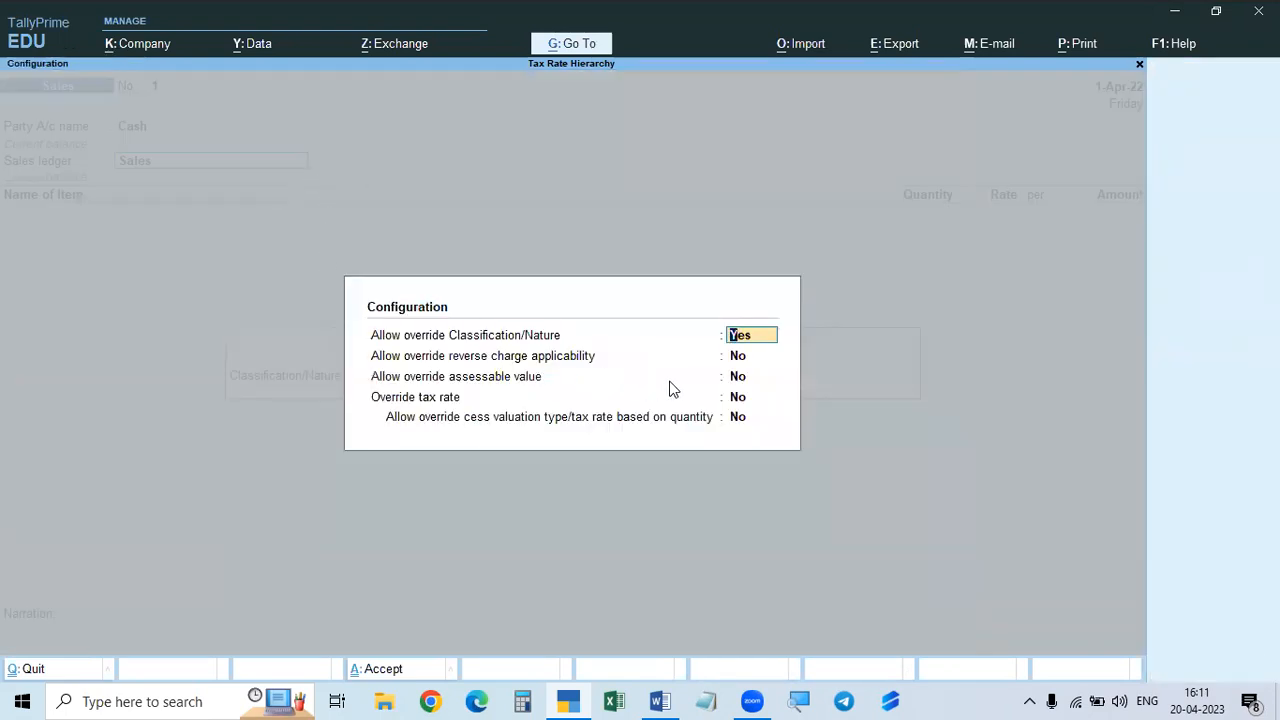
key("Escape")
key("Escape")
key("Escape")
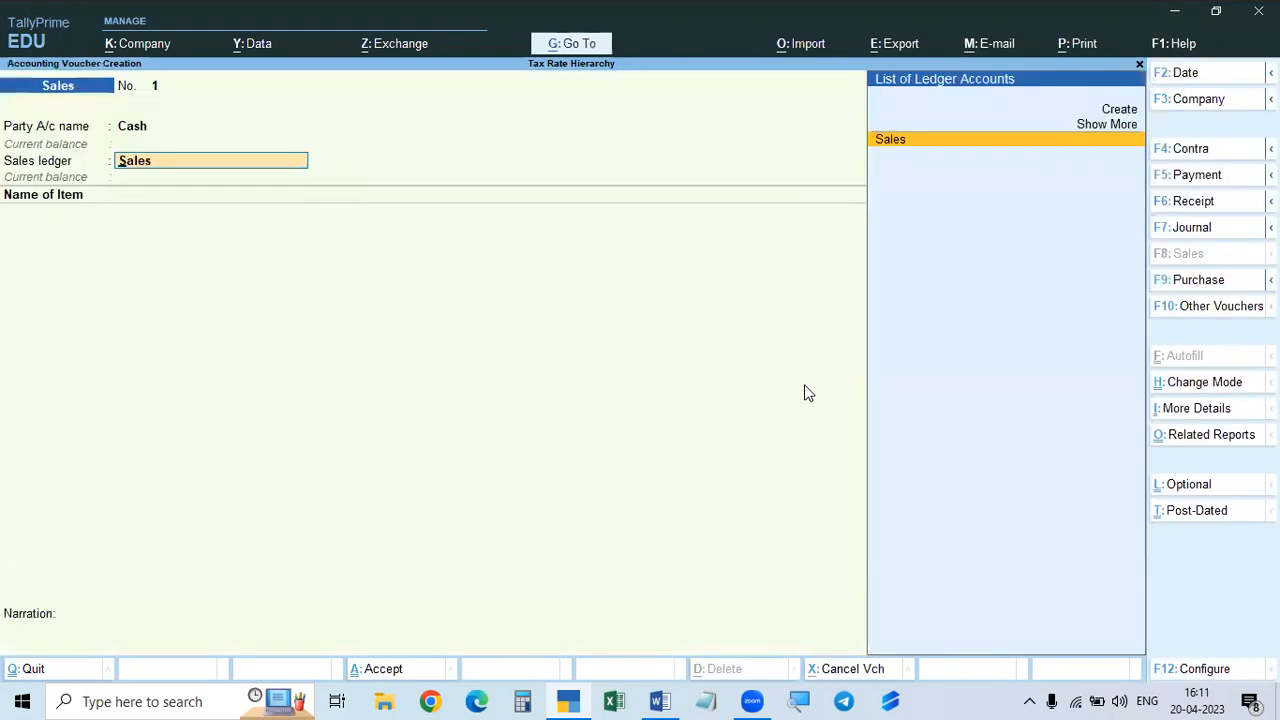
- Disable modifying GST tax rate details in the voucher configuration and accept Sales as the sales ledger
key("F12")
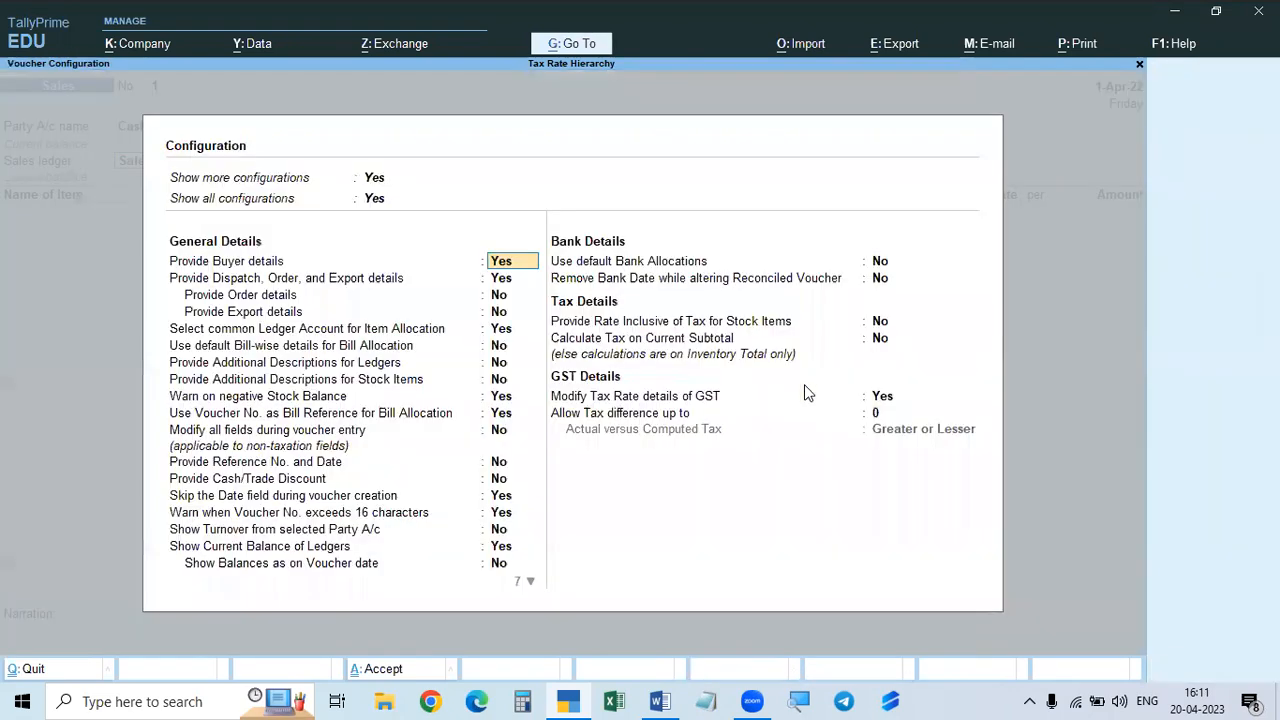
left_click(892, 400)
type("n")
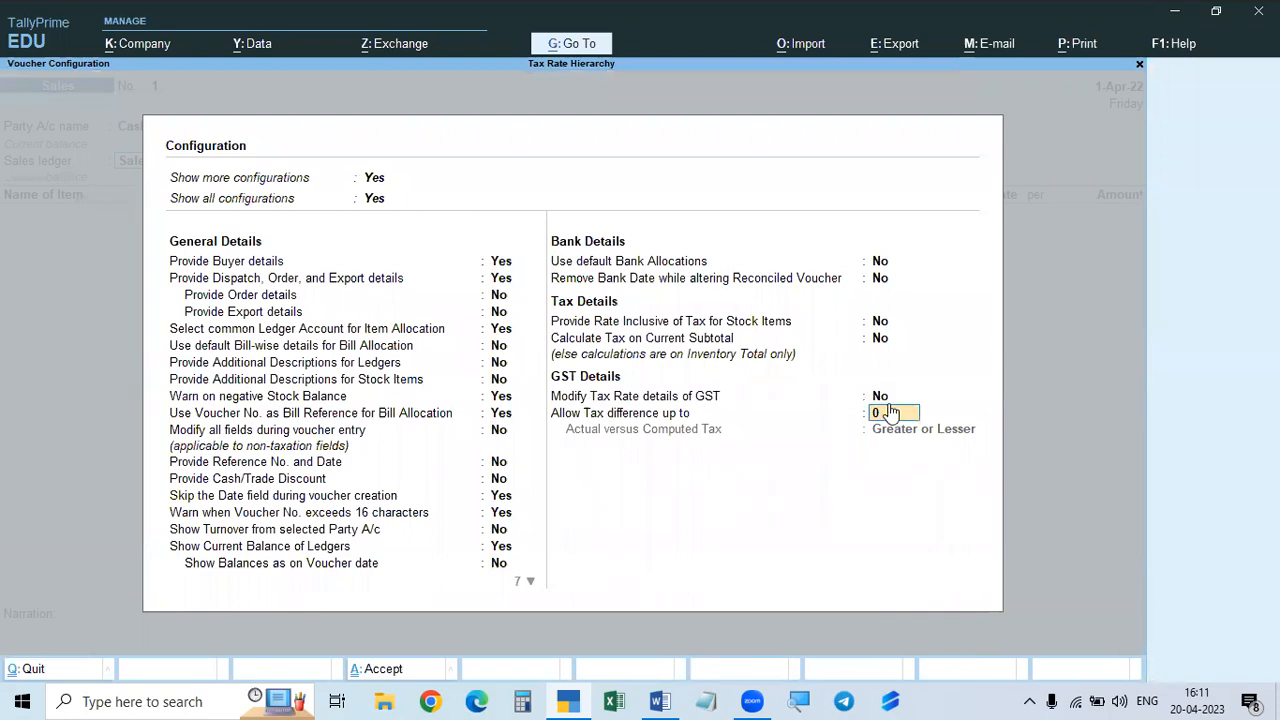
key("ctrl+a")
key("Return")
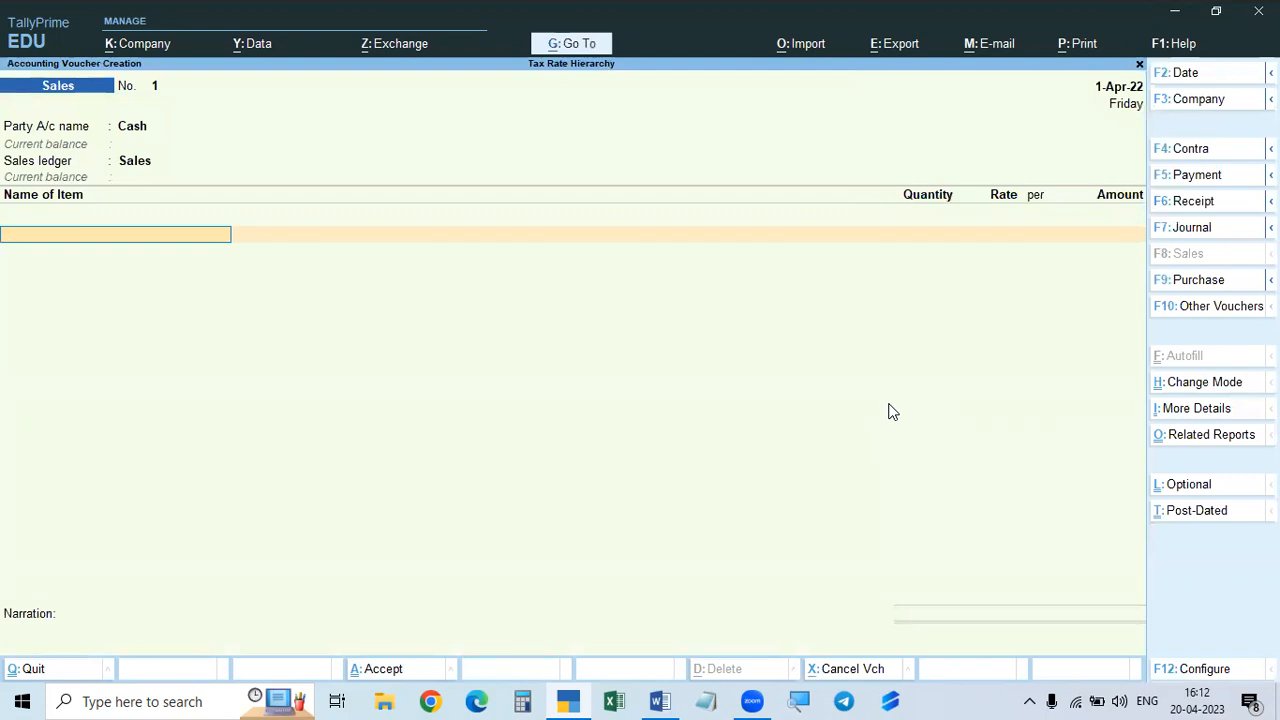
- Start a new stock item named Sony TV 20" from the voucher, leaving its alias blank
key("alt+c")
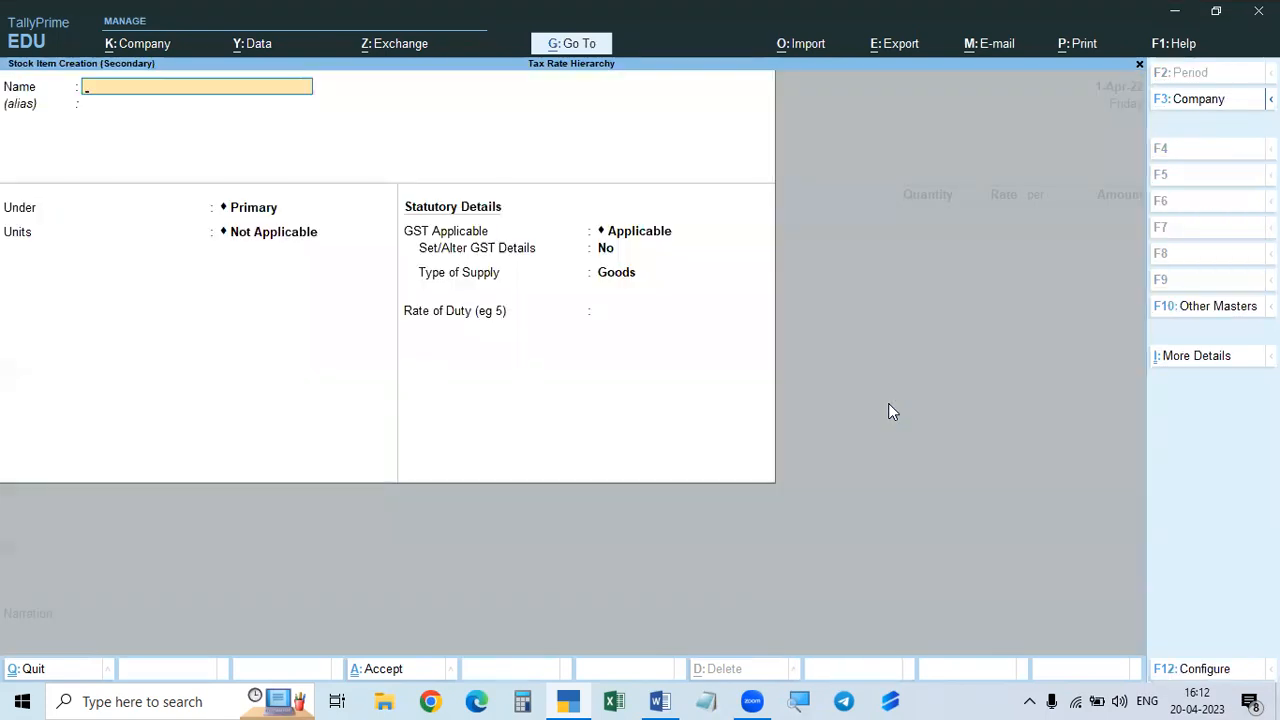
type("Sony TV 20")
key("Return")
key("Return")
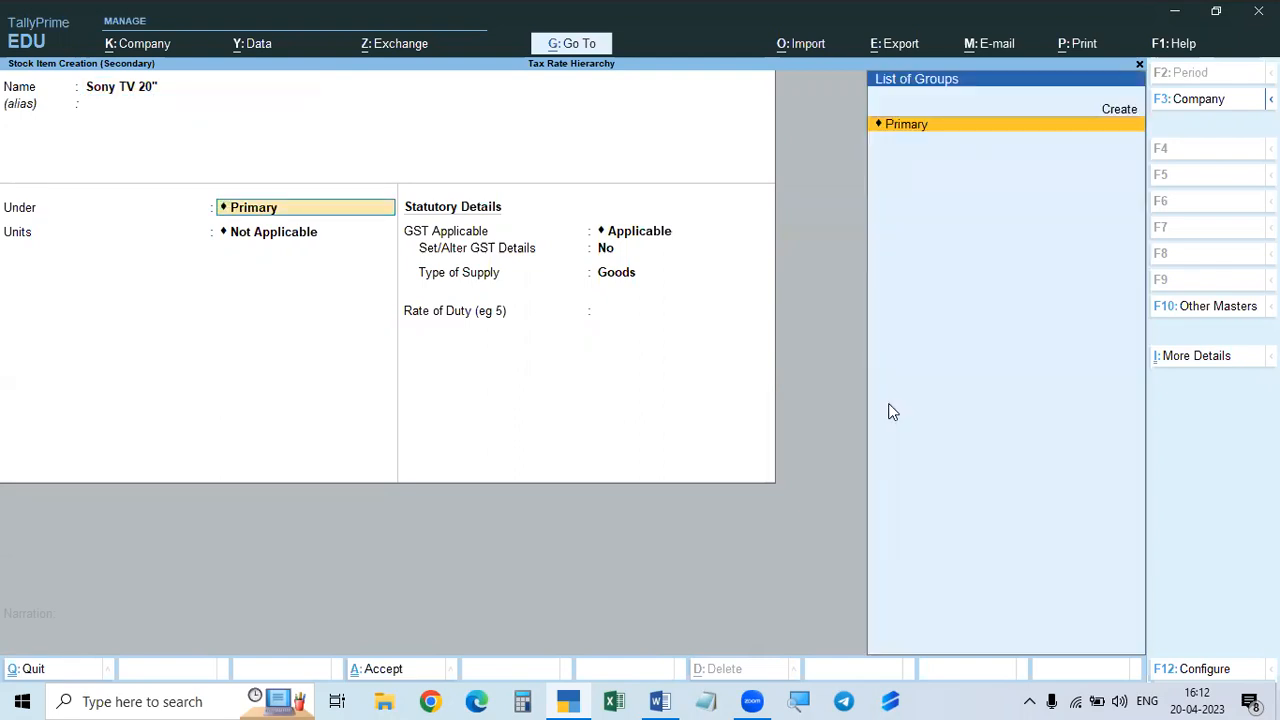
- Create a stock group named TVs under Primary for the item, with quantities added and no group-level GST details
key("alt+c")
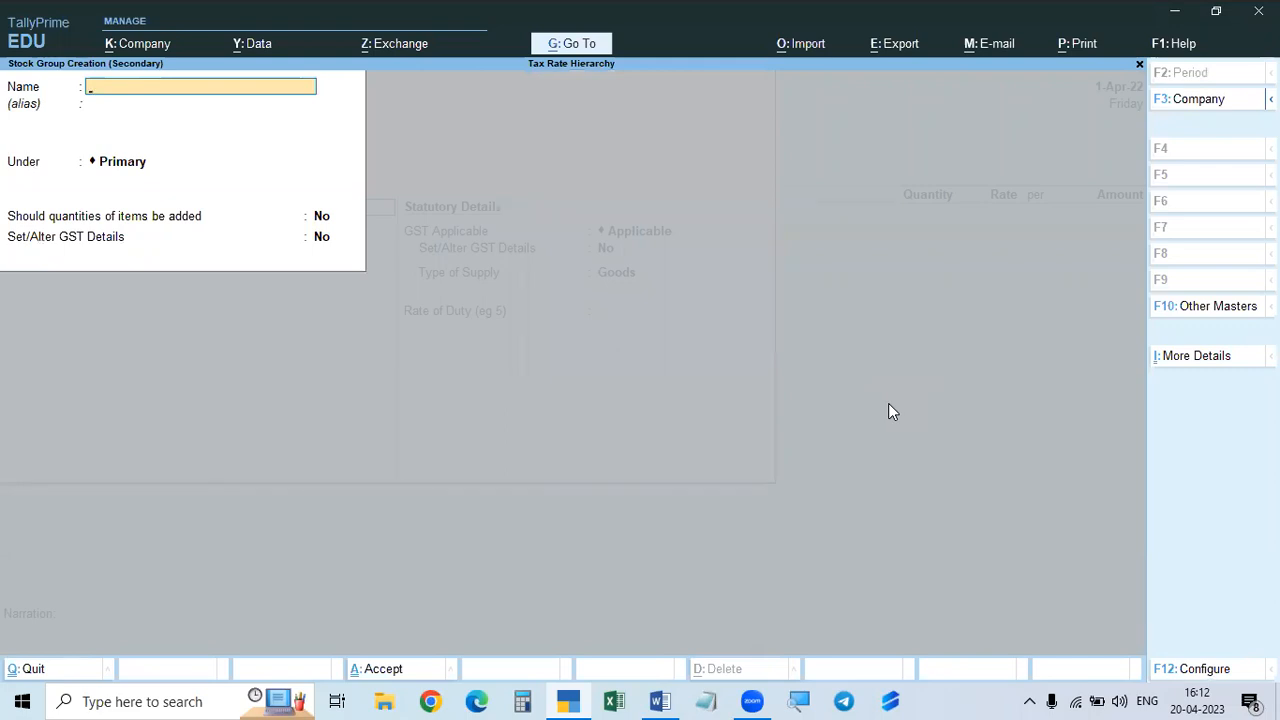
type("TVs")
key("Return")
key("Return")
key("Return")
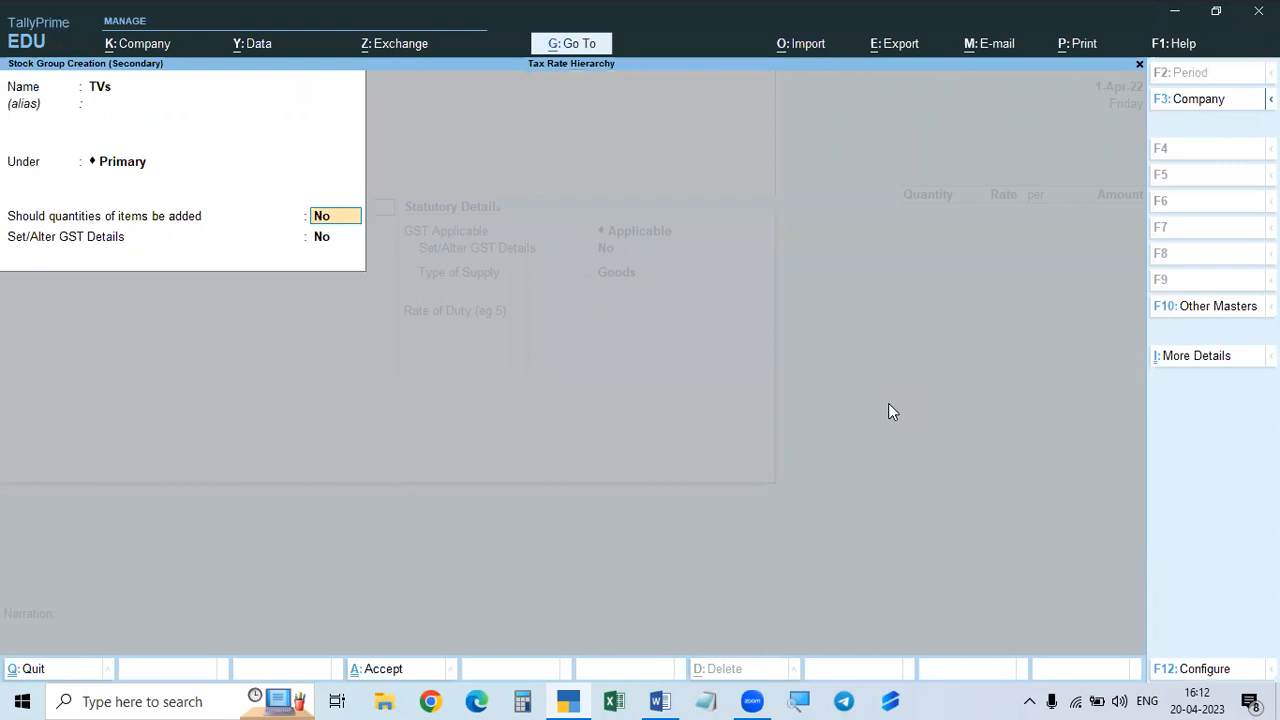
key("y")
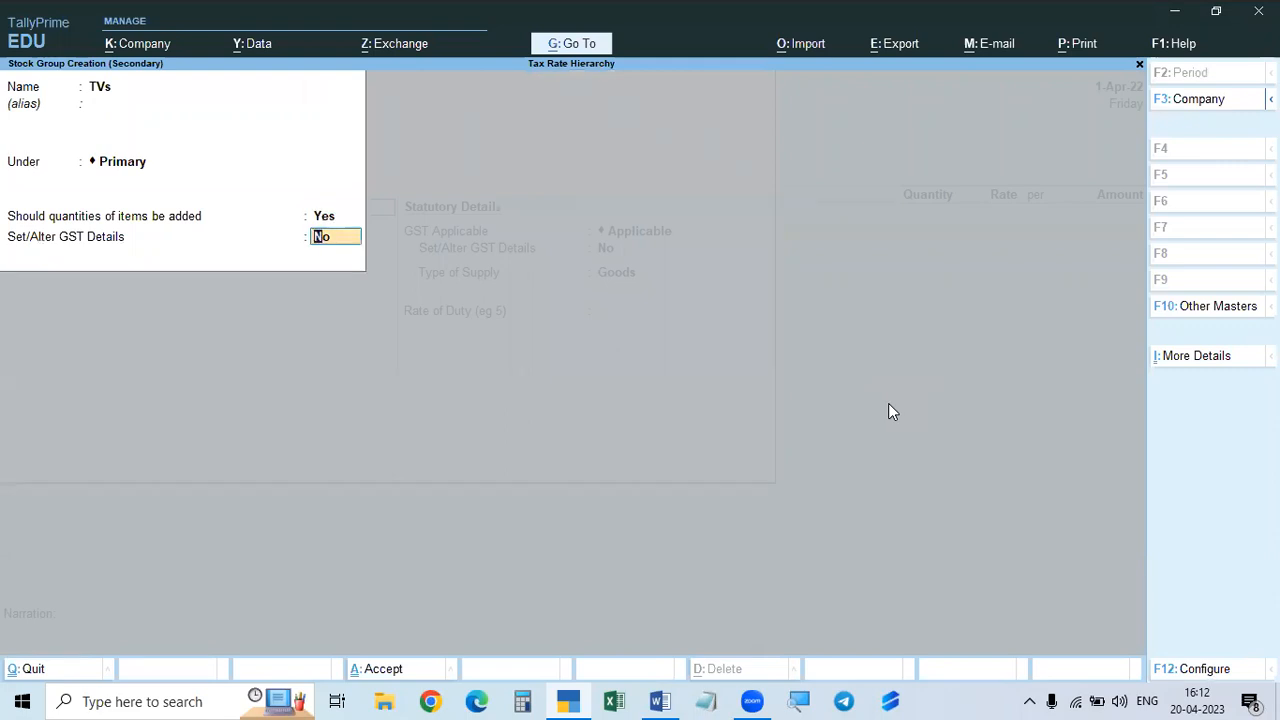
key("Return")
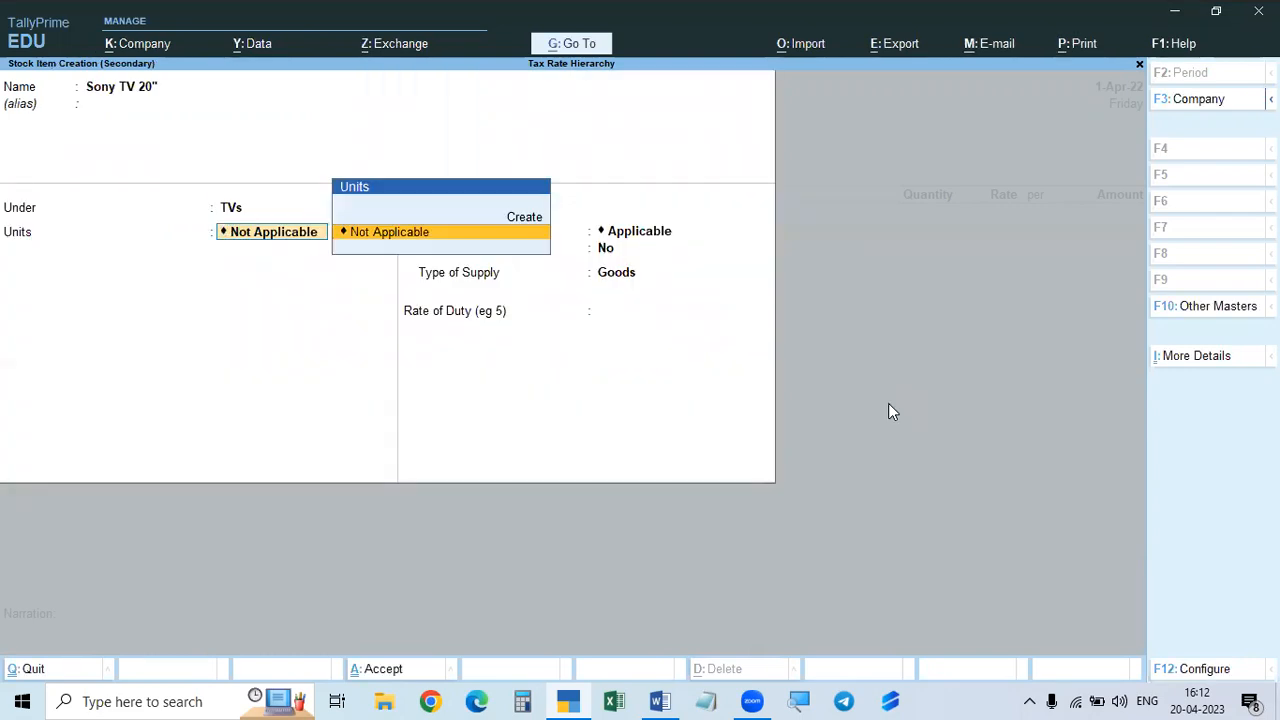
- Create a simple unit Nos for the item with formal name Numbers, quantity code NOS-NUMBERS and 0 decimal places
key("alt+c")
type("No")
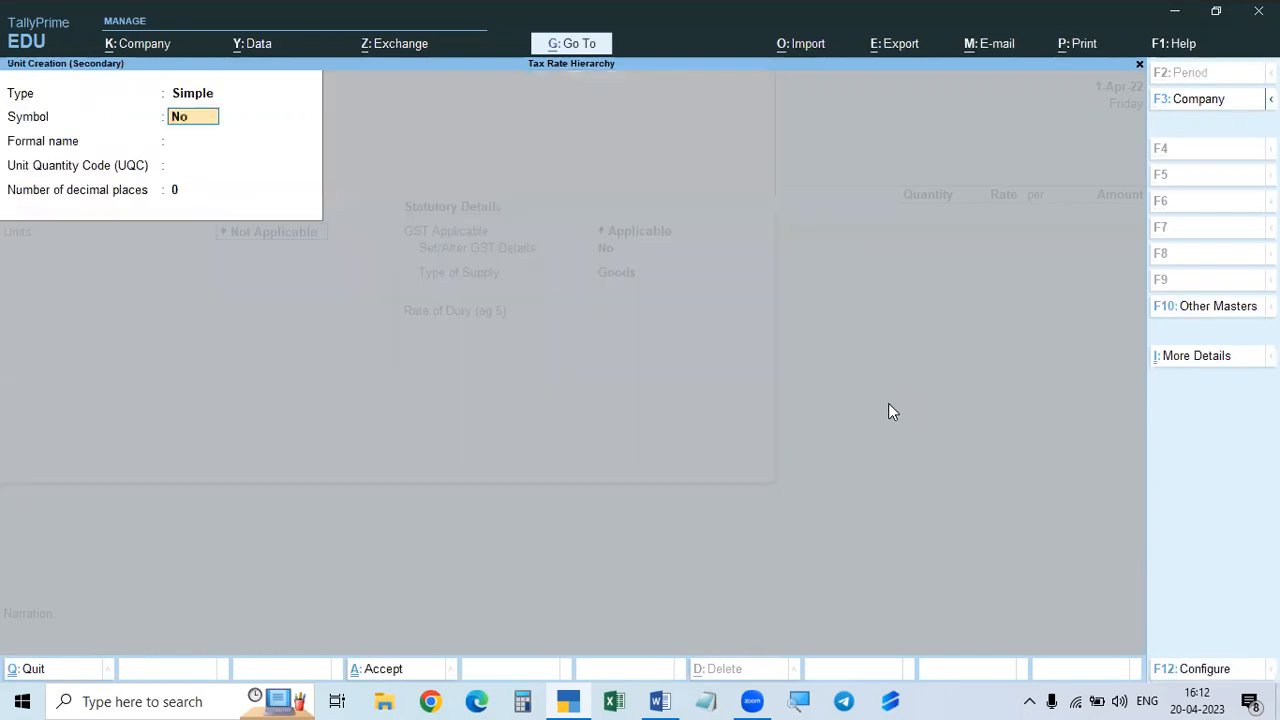
key("Return")
key("BackSpace")
type("Nos")
key("Return")
type("Numbers")
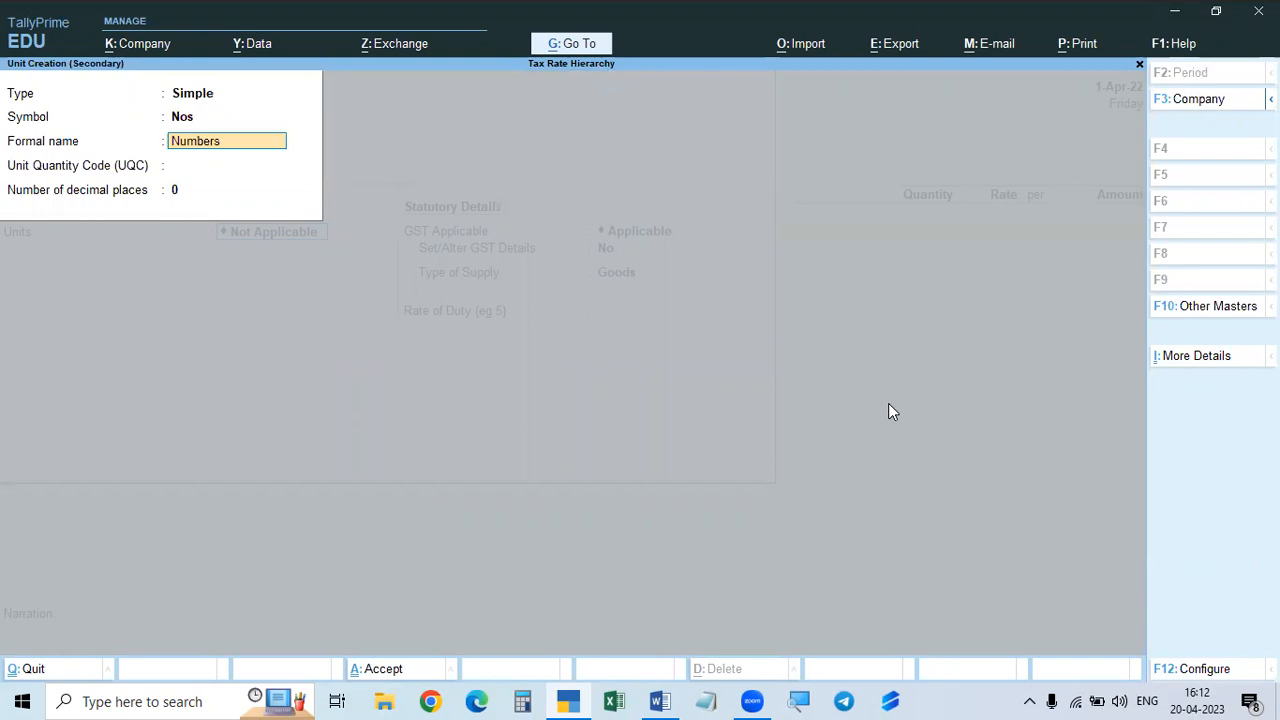
key("Return")
type("nos")
key("Return")
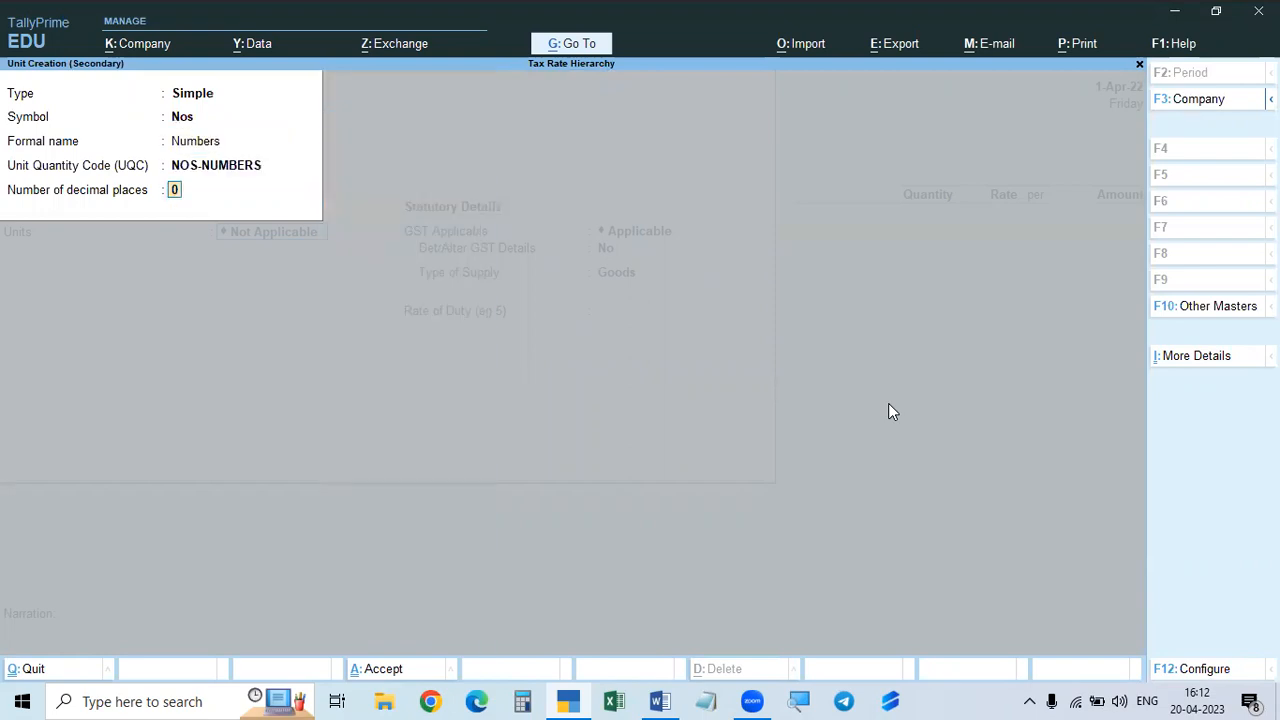
key("Return")
key("y")
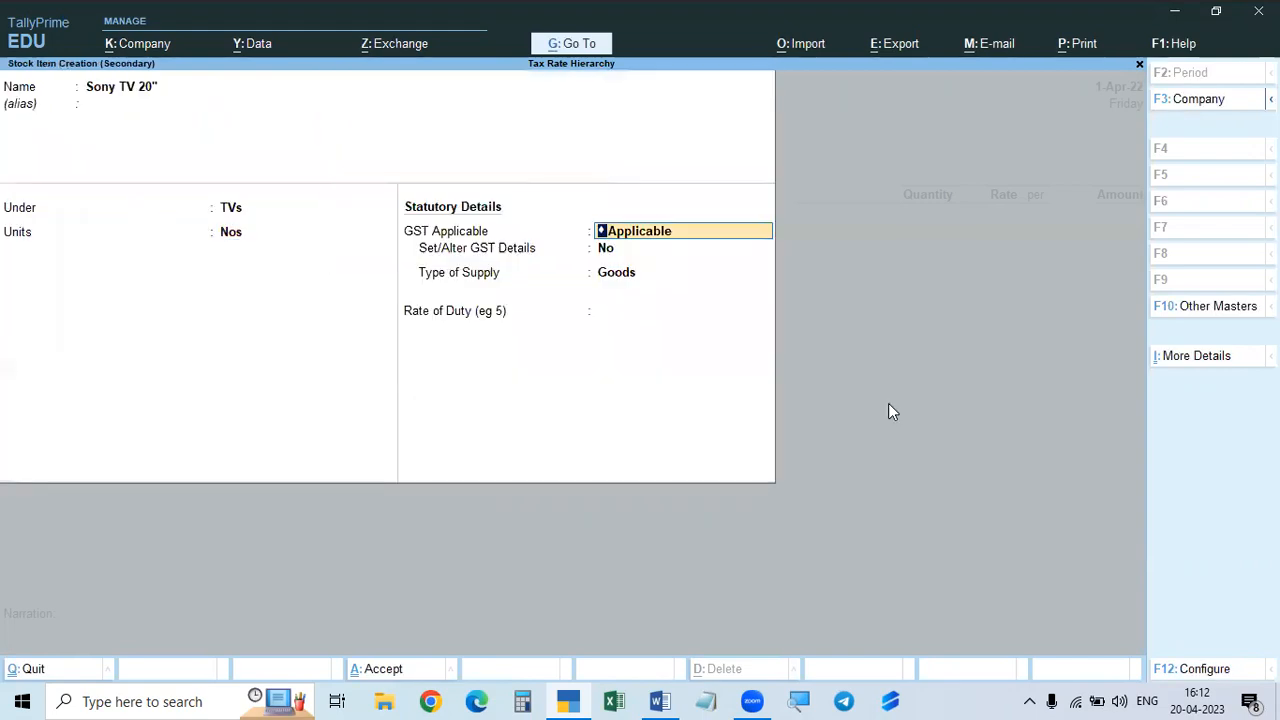
- Keep GST applicable without item-level GST details and the supply type as Goods, then save the stock item with rate of duty 0
key("Return")
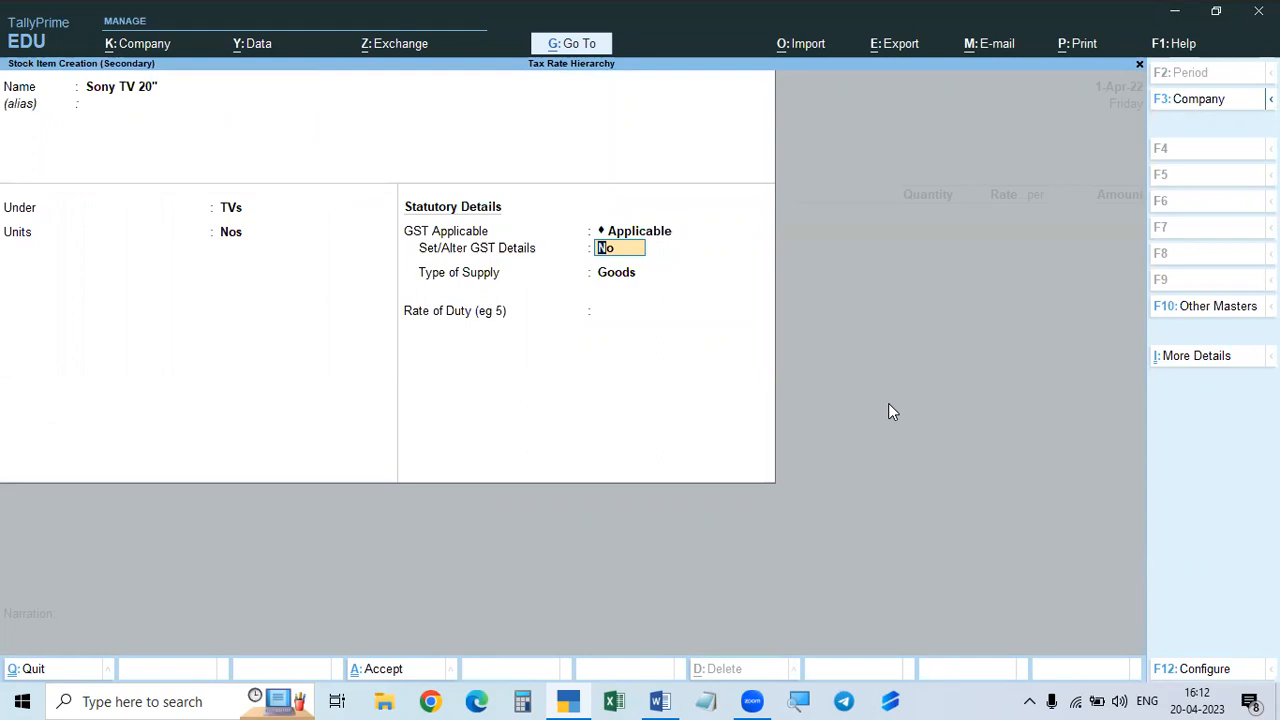
key("Return")
key("Return")
key("Return")
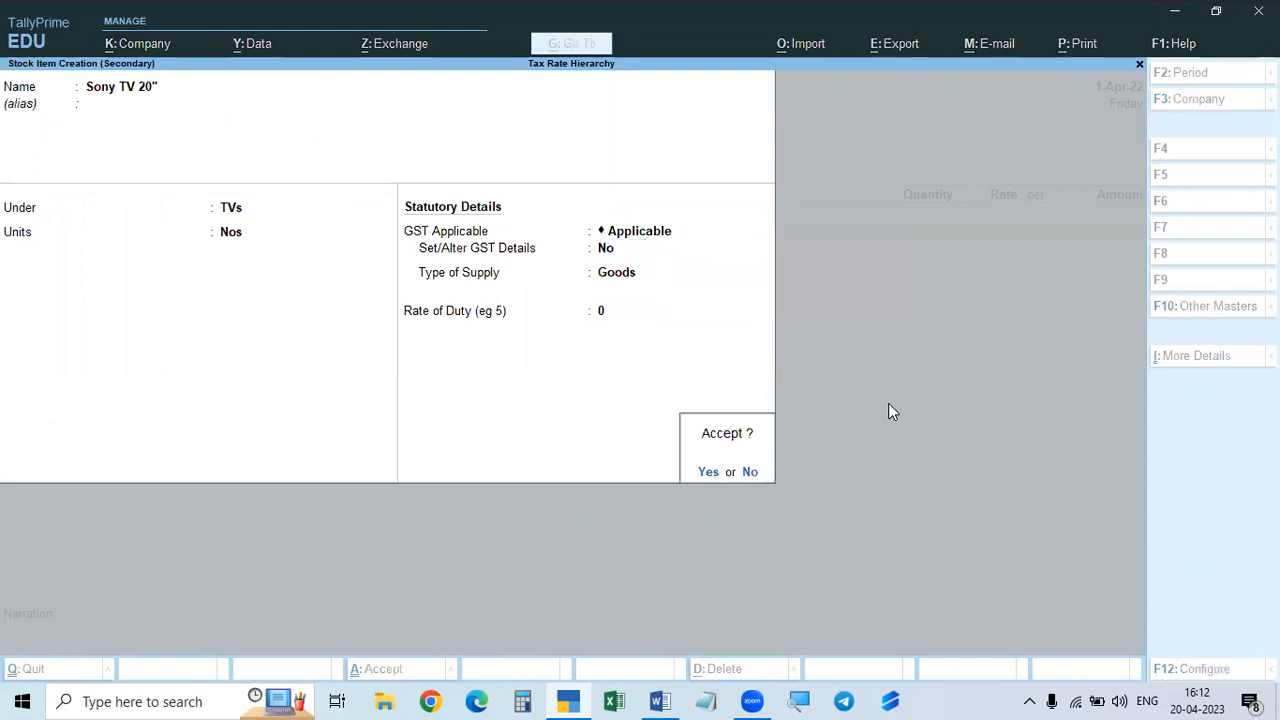
key("Return")
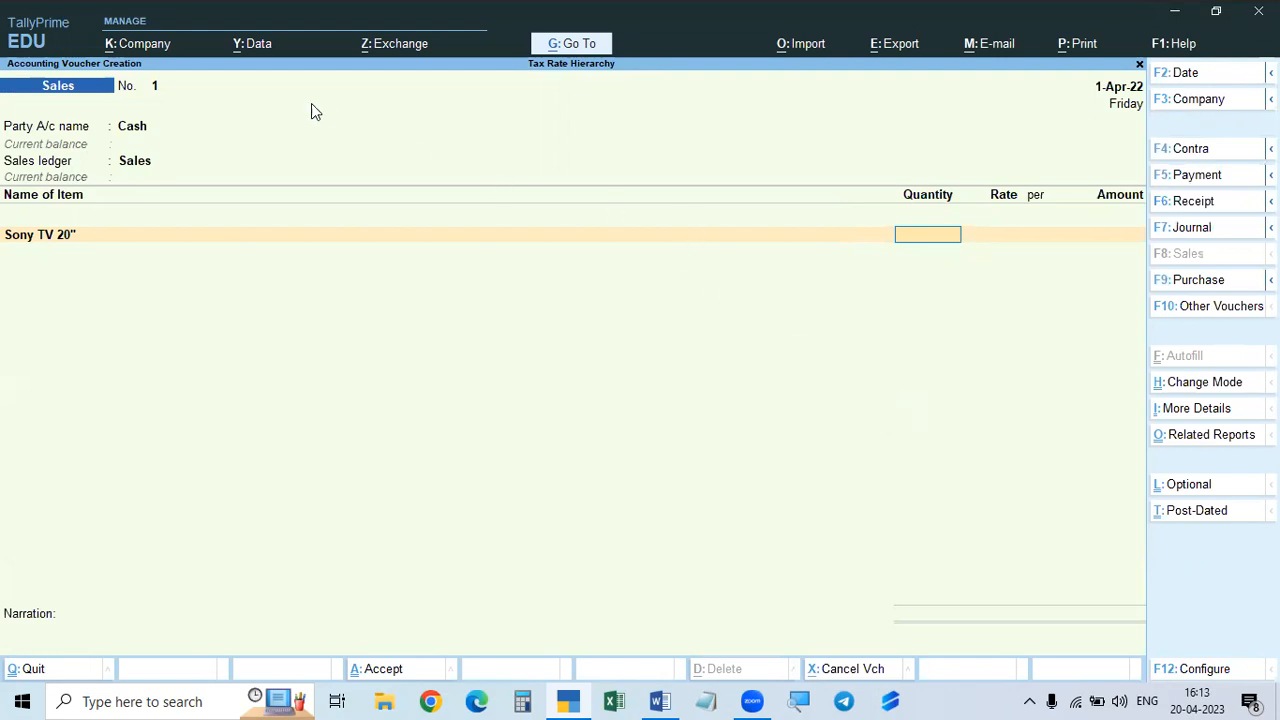
left_click(134, 170)
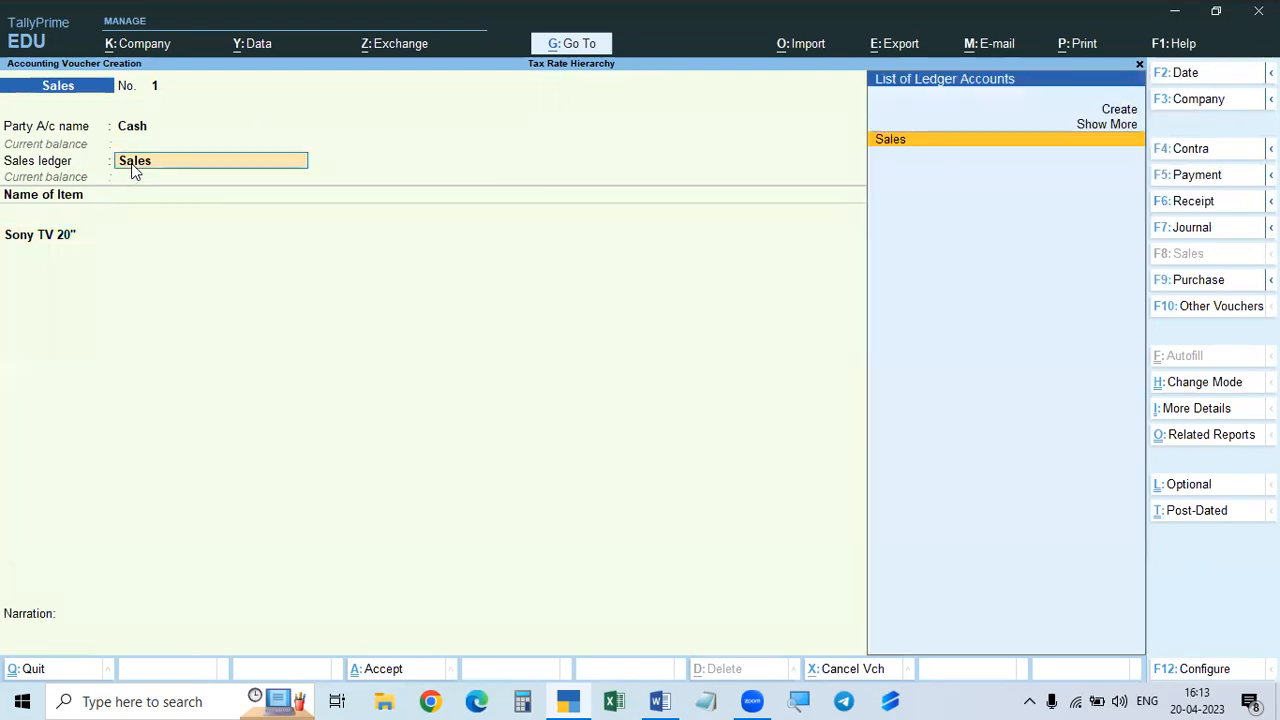
key("ctrl+Return")
key("Escape")
key("Escape")
key("Return")
key("Return")
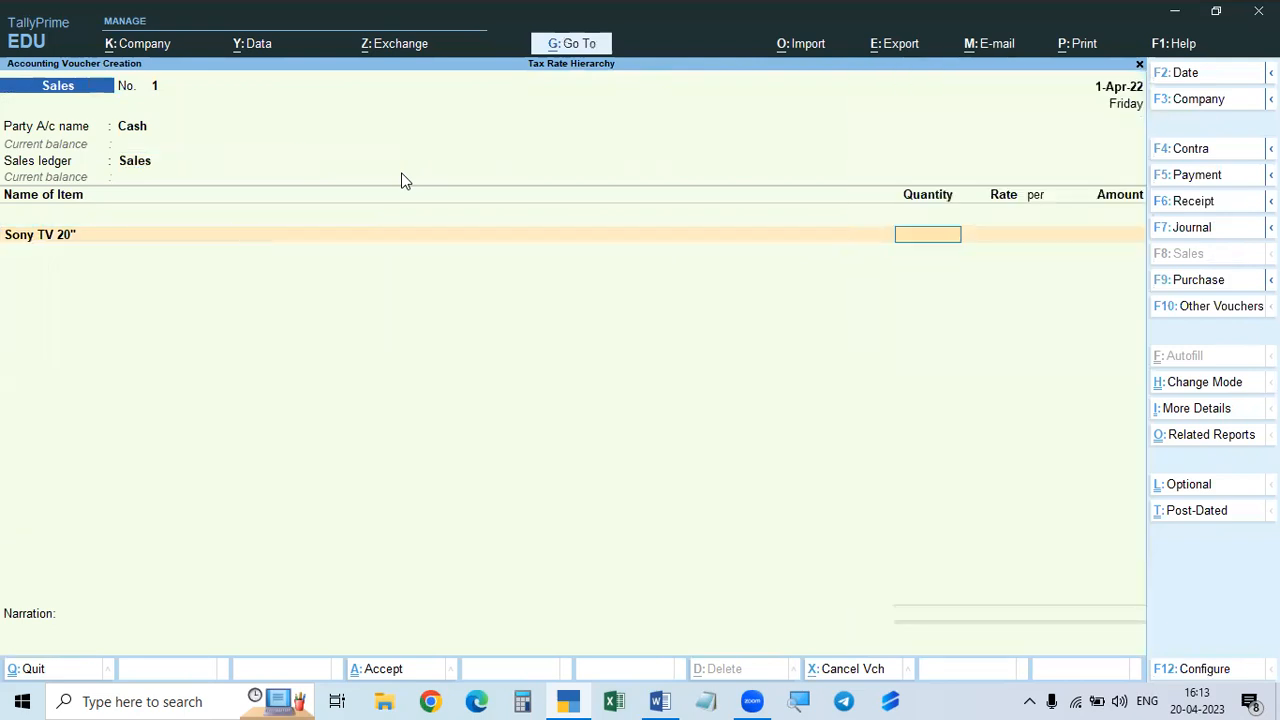
- Enter a quantity of 1 Nos at a rate of 20,000 for the Sony TV 20" and finish the item list
type("1")
key("Return")
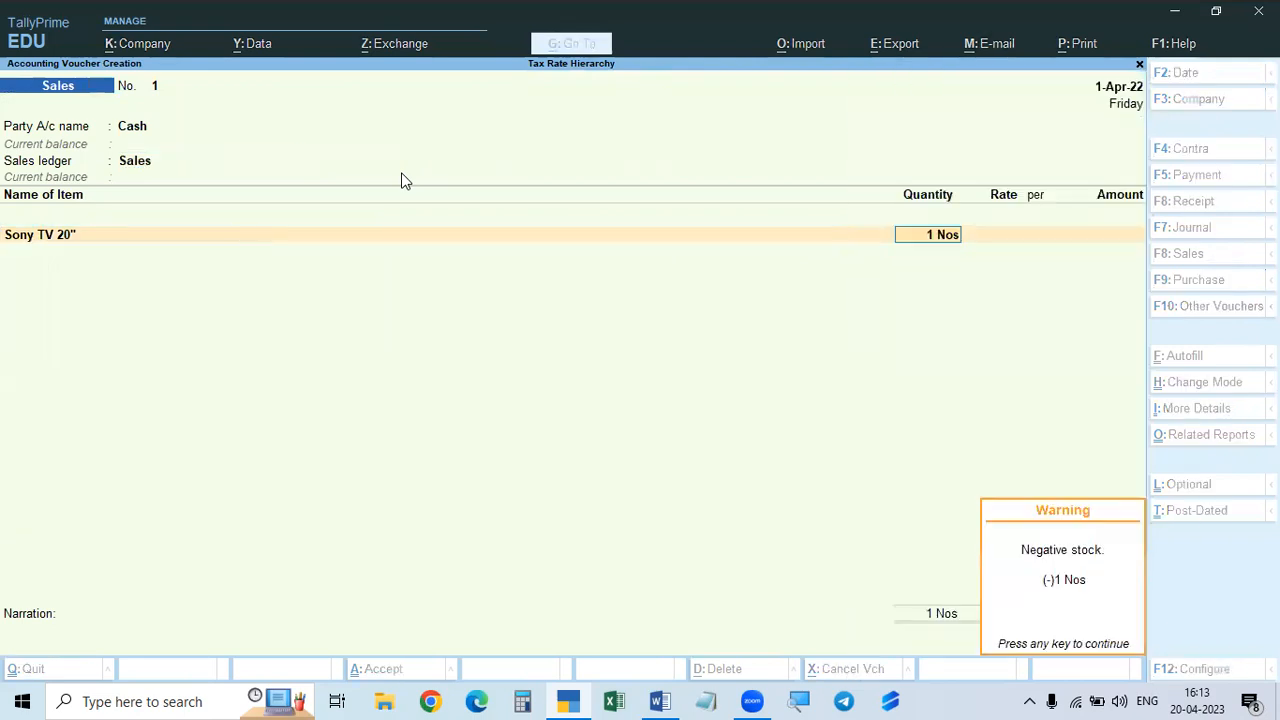
key("Return")
type("200")
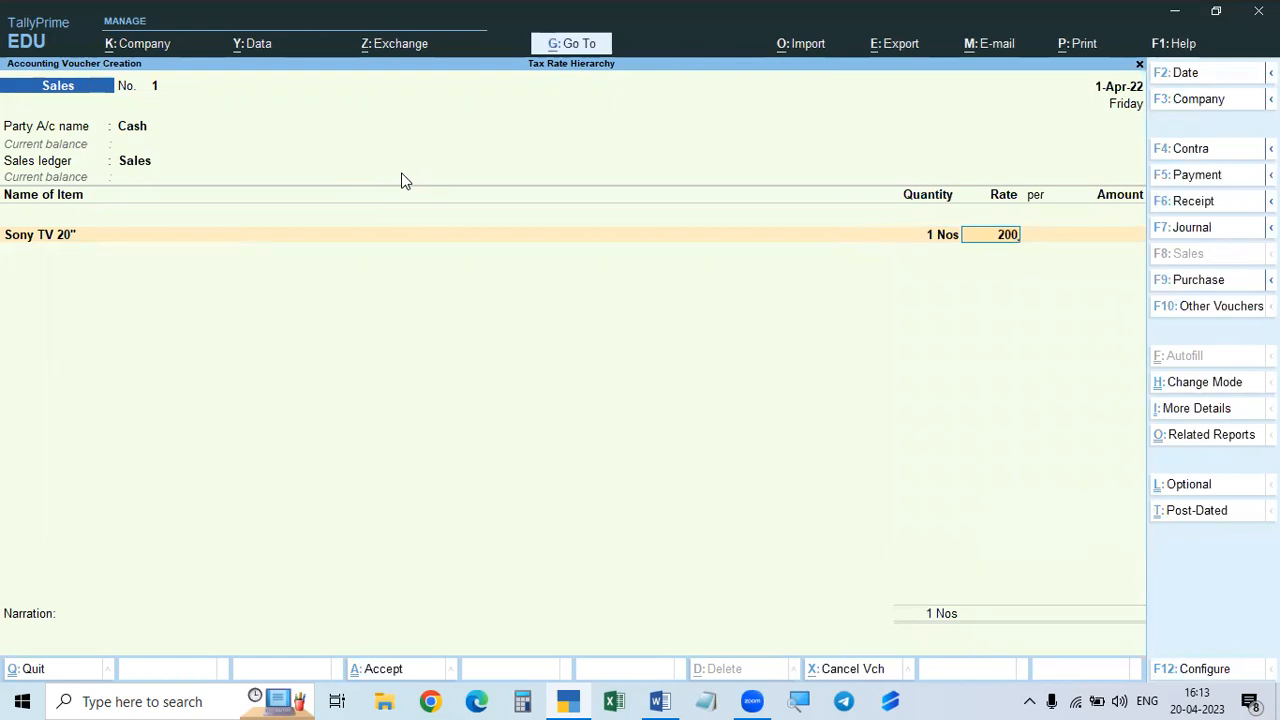
type("00")
key("Return")
key("Return")
key("Return")
key("Return")
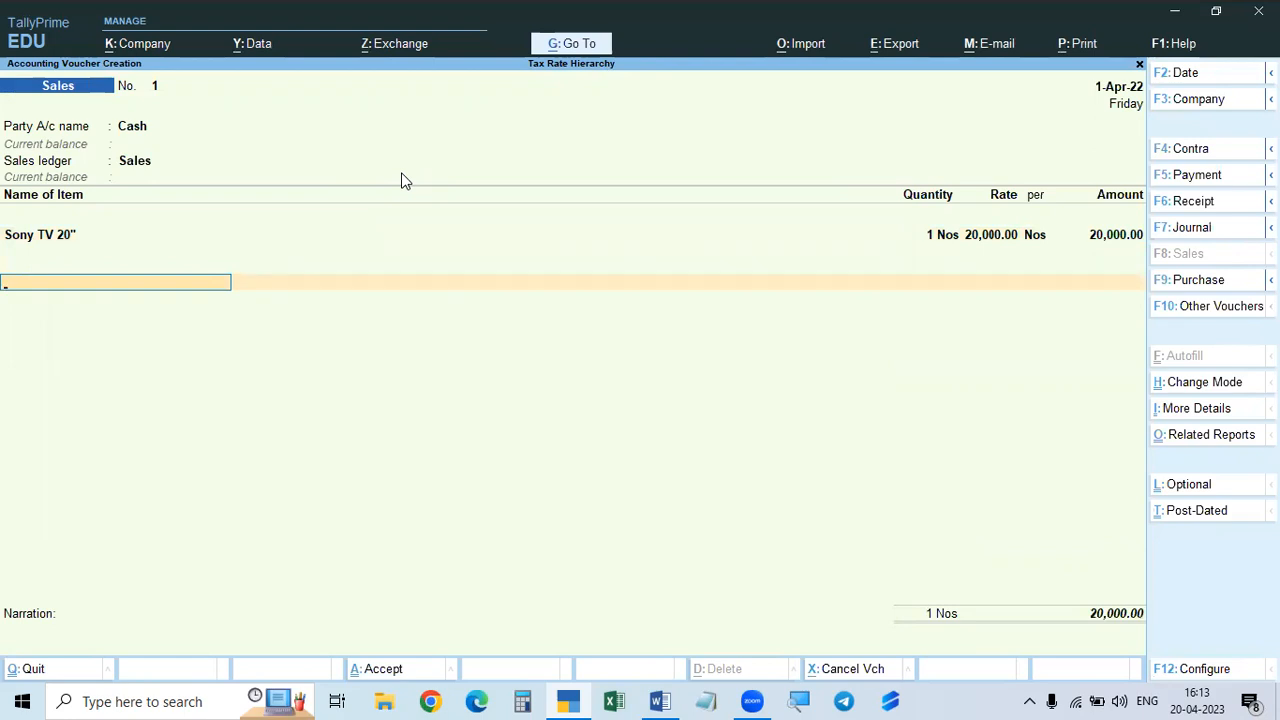
- Create a CGST ledger under Duties & Taxes with duty type GST, tax type Central Tax and 0% calculation, and add it to the voucher
key("alt+c")
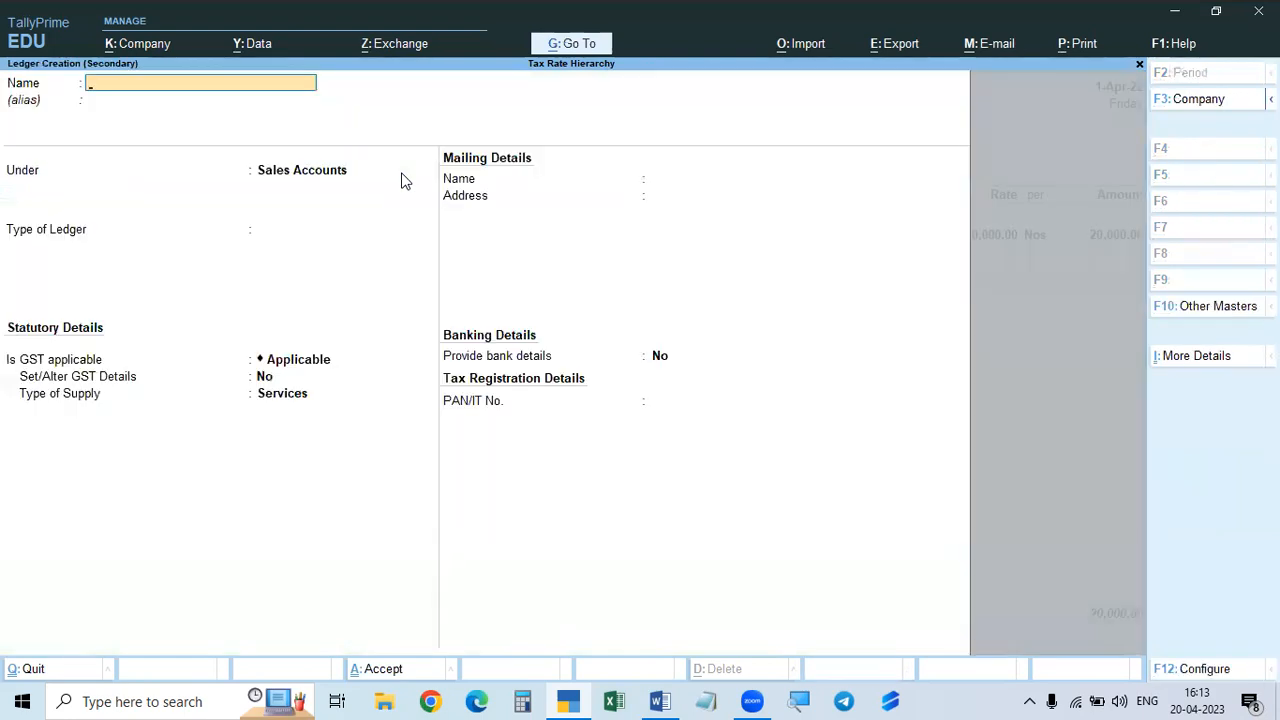
type("CGST")
key("Return")
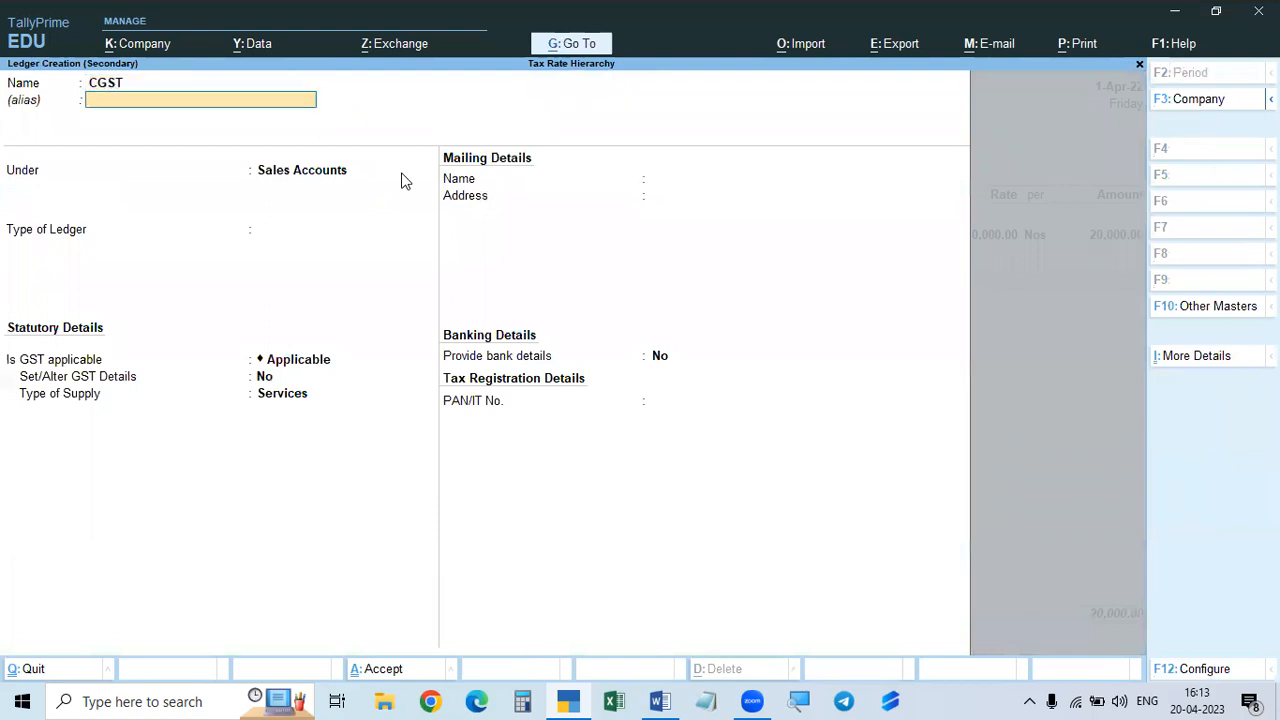
key("Return")
type("DU")
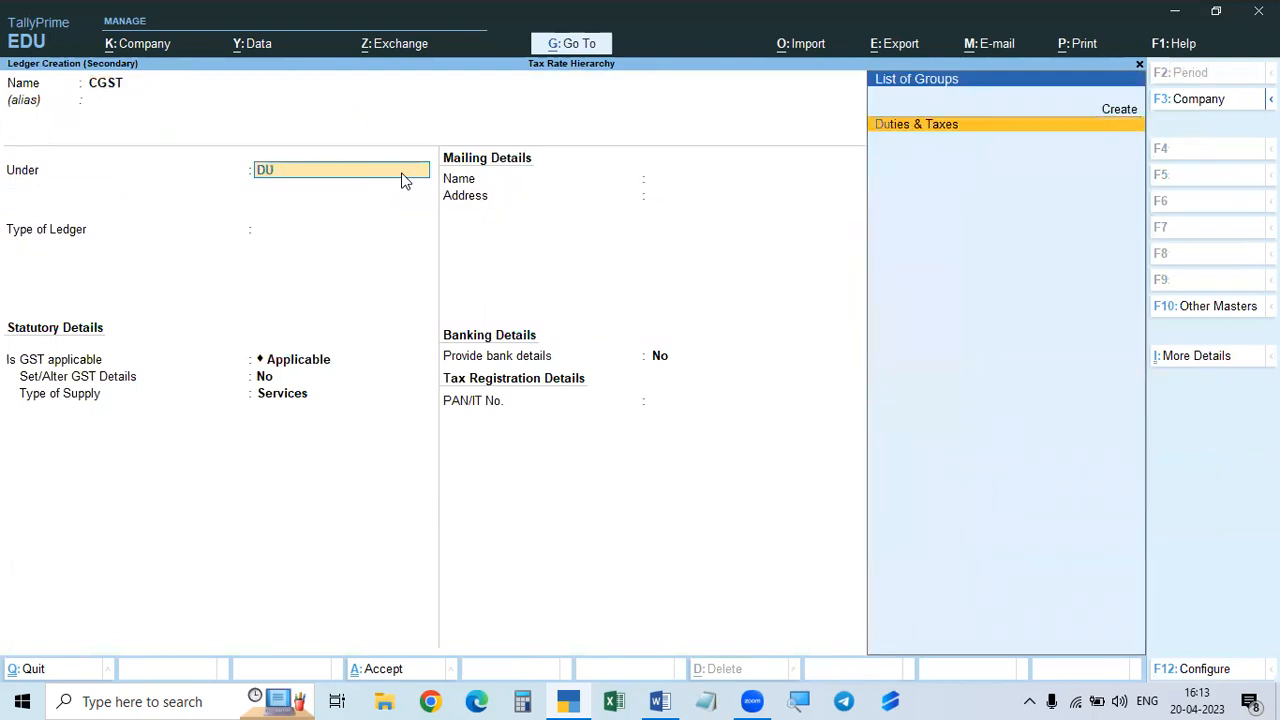
key("Return")
key("Up")
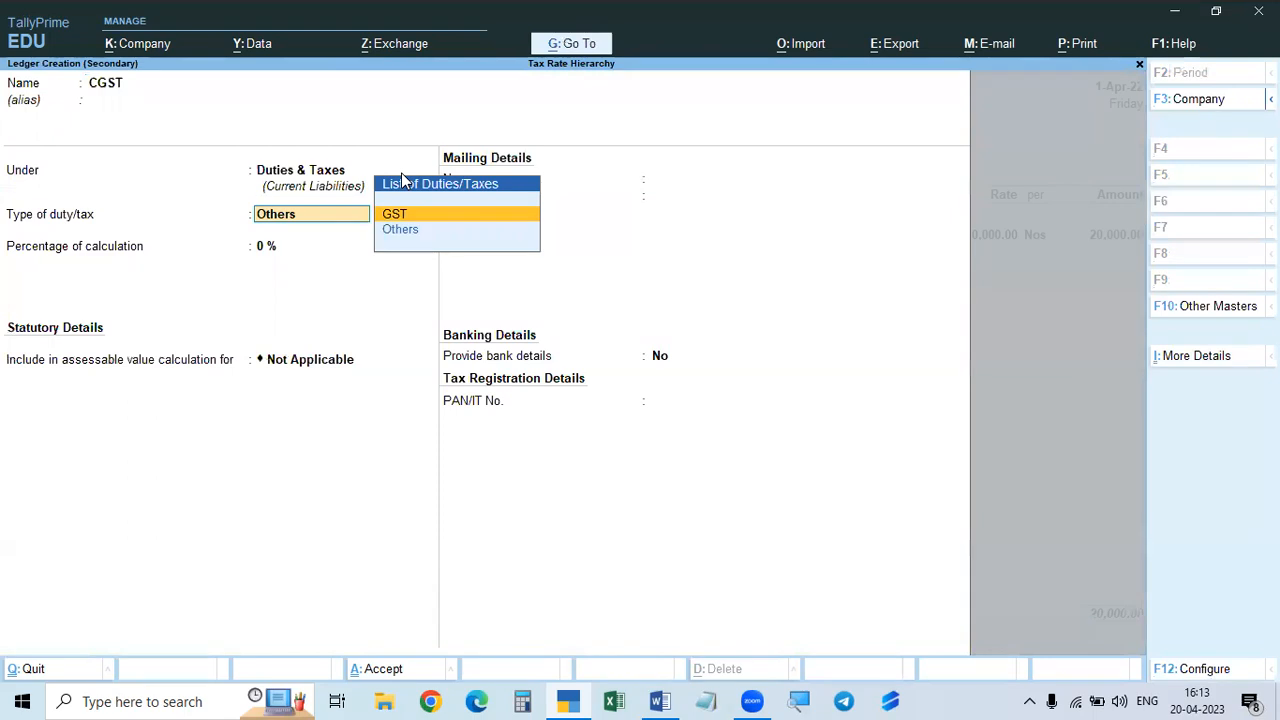
key("Return")
key("Return")
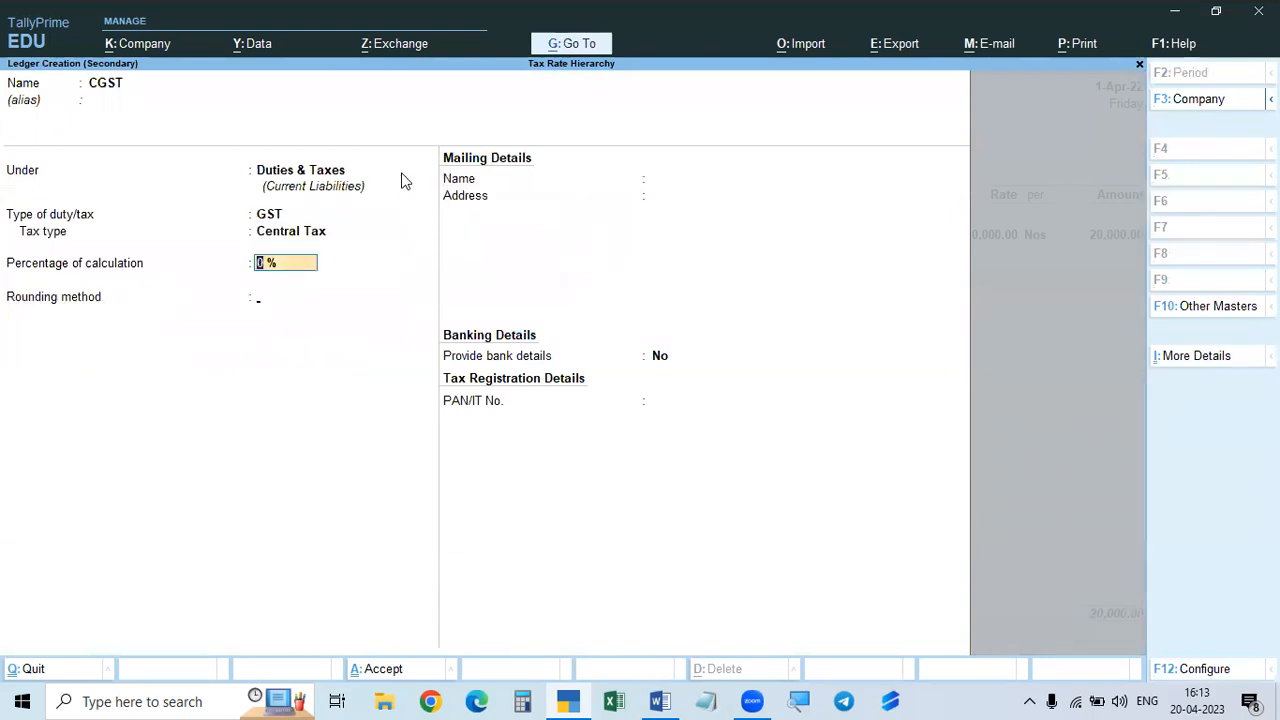
key("Return")
key("ctrl")
key("ctrl+a")
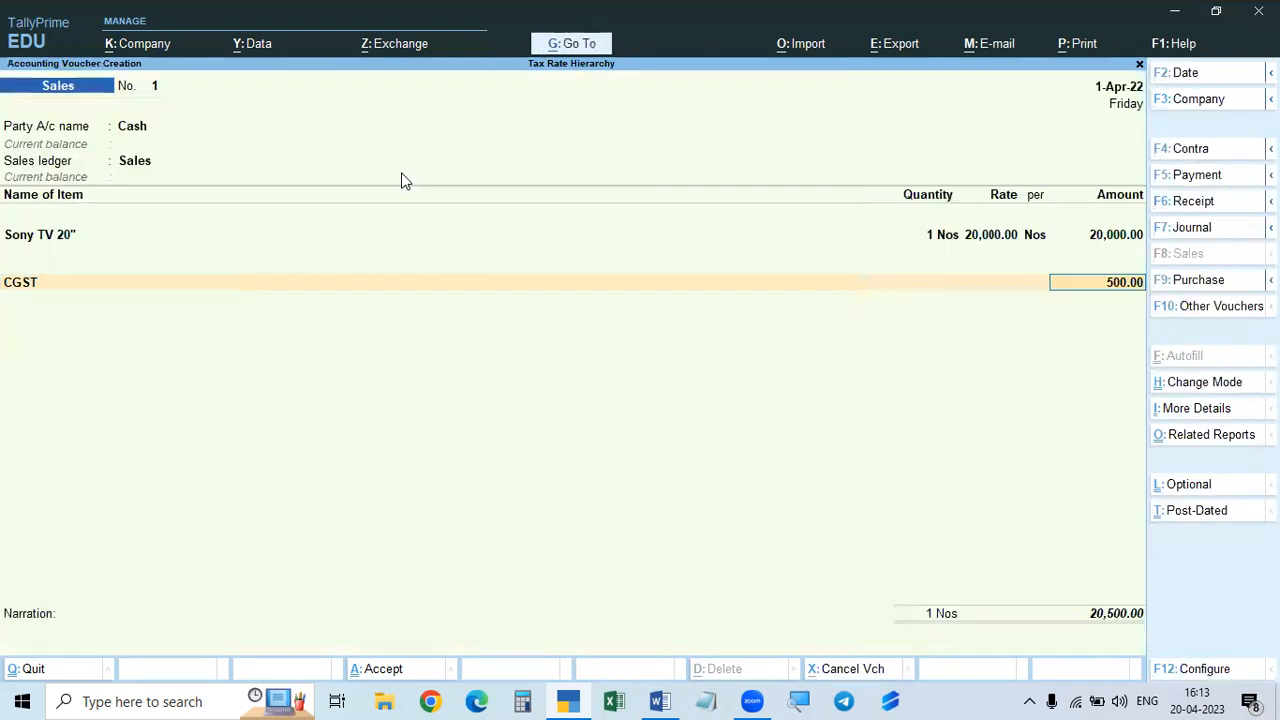
- Keep the CGST amount and start a new SGST ledger under Duties & Taxes with duty type GST
key("Return")
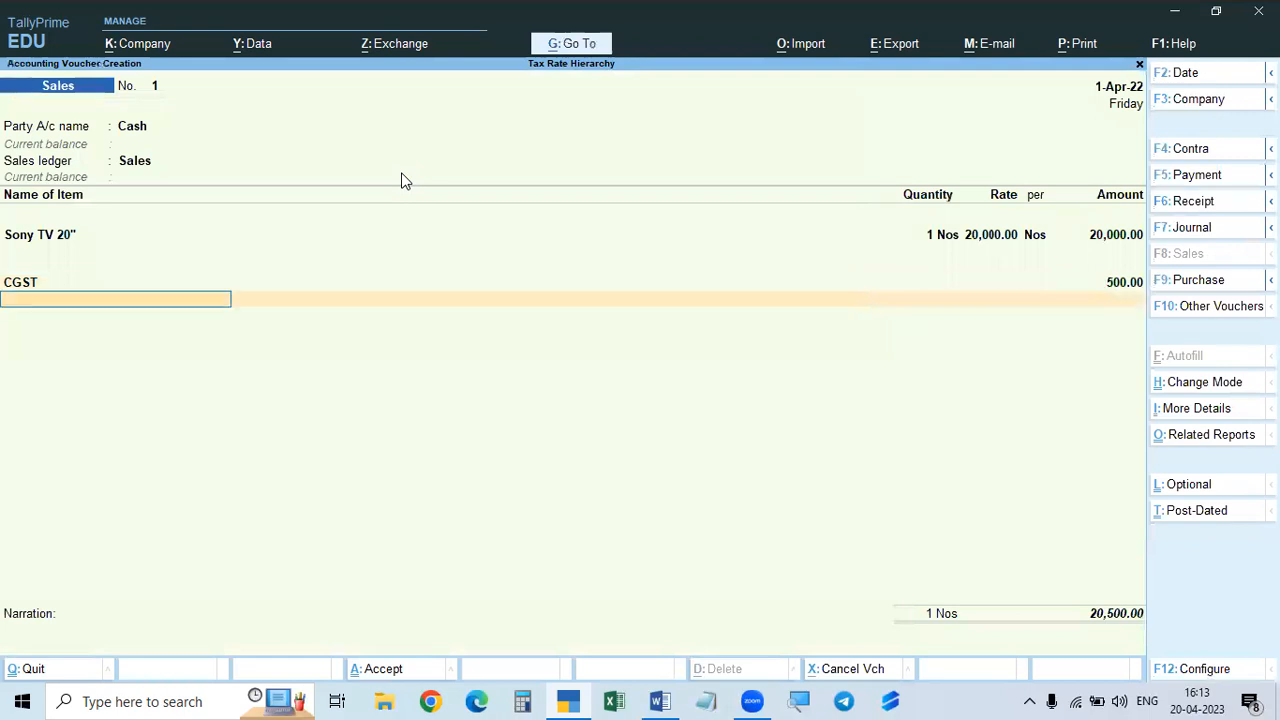
key("alt+c")
type("SGST")
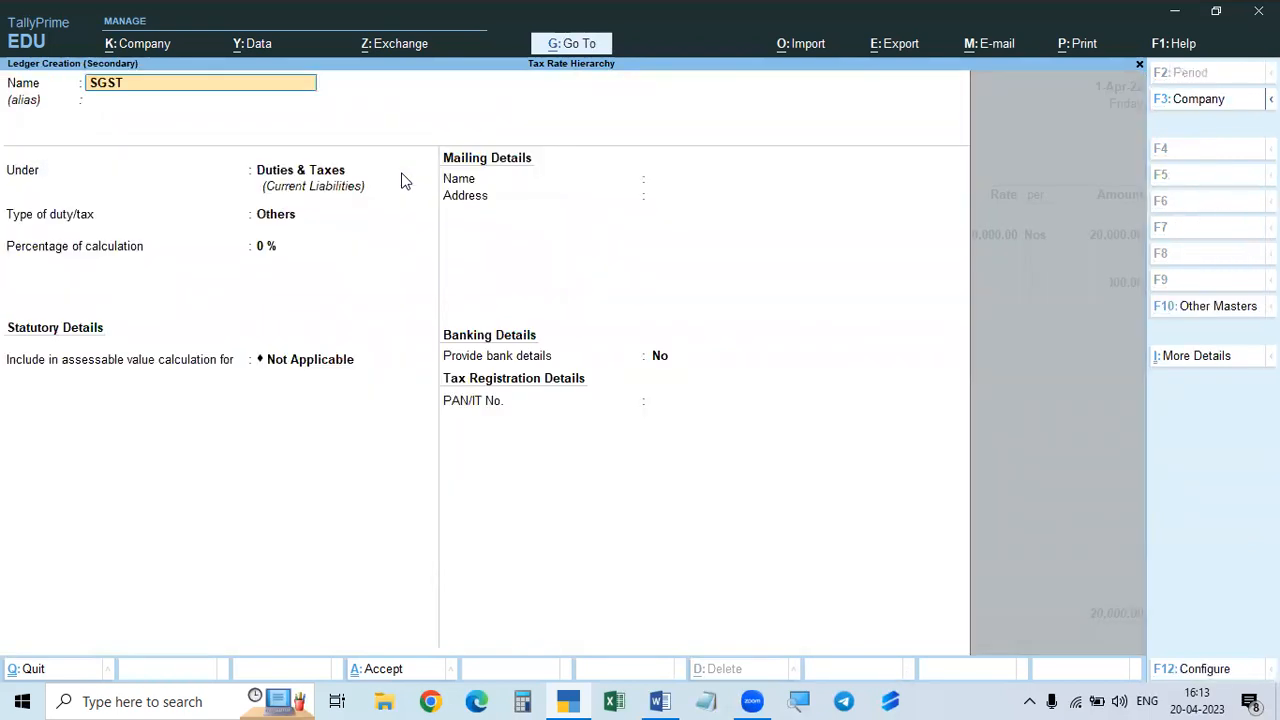
key("Return")
key("Return")
key("Return")
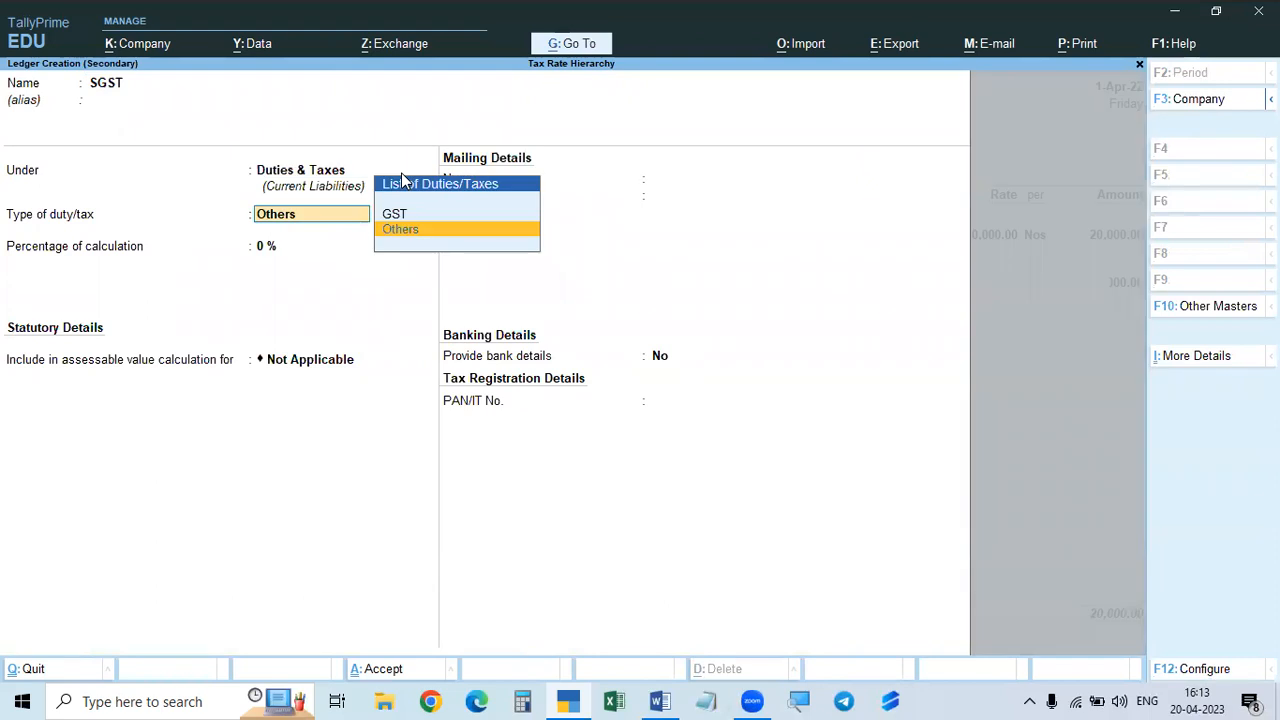
key("Up")
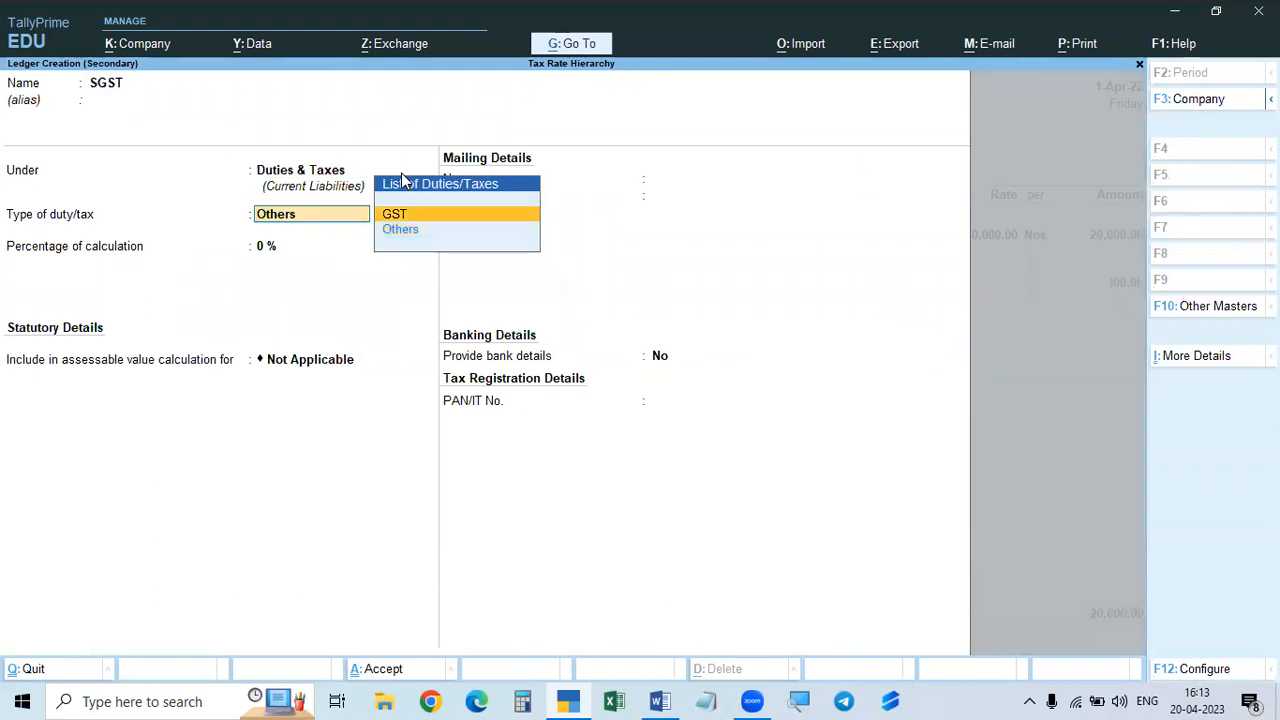
key("Return")
- Set the SGST ledger's tax type to State Tax with 0% calculation and no rounding method, and add it to the voucher
key("Down")
key("Down")
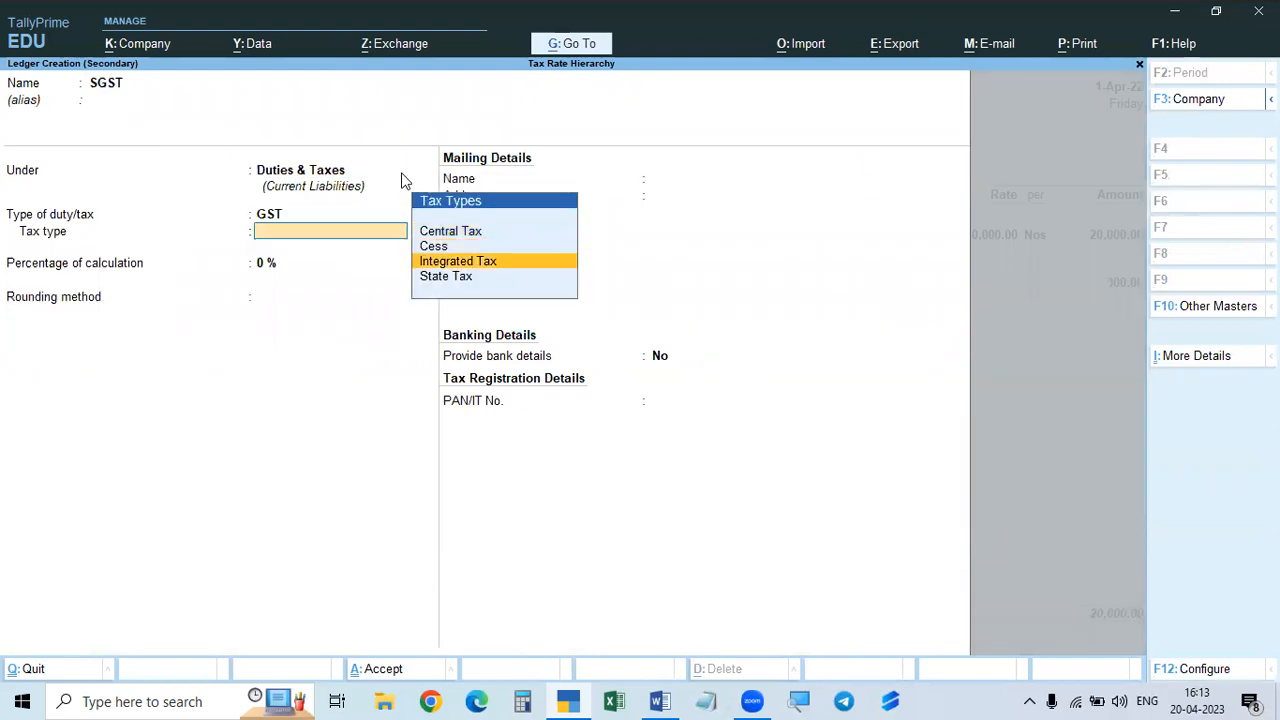
key("Down")
key("Return")
key("Return")
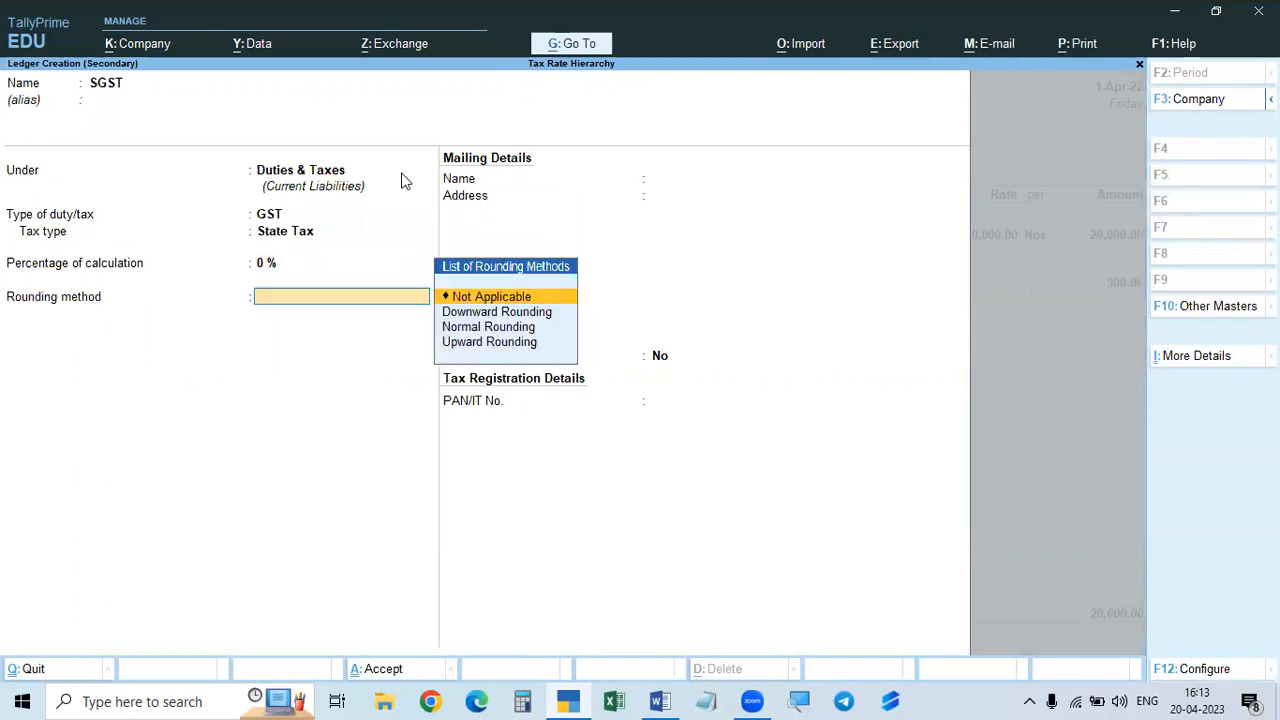
key("Return")
key("Return")
key("Return")
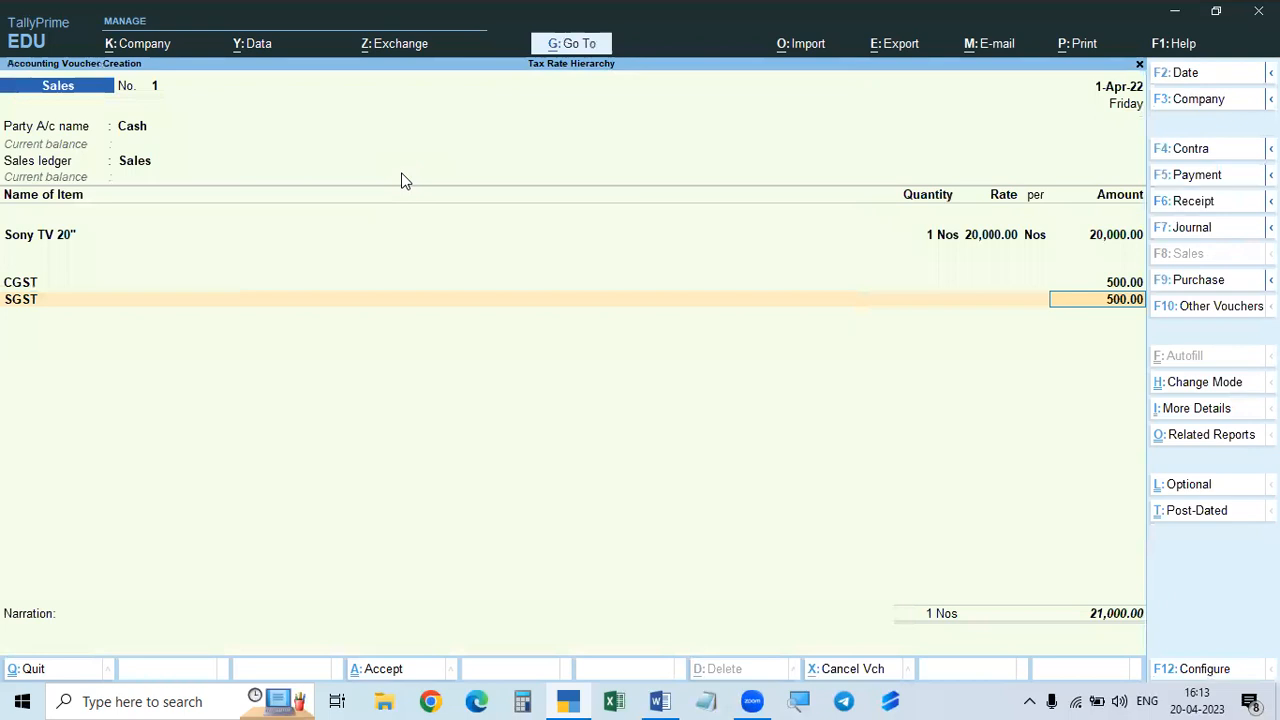
left_click(127, 129)
key("ctrl+Return")
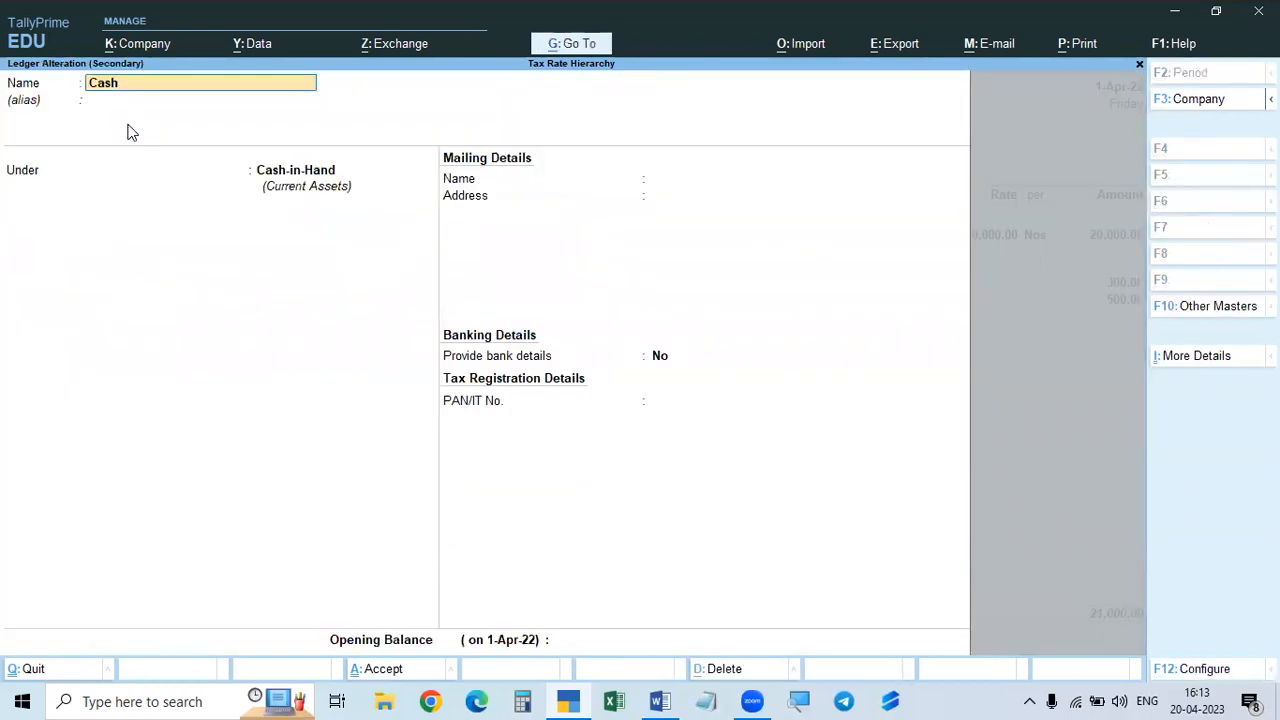
key("BackSpace")
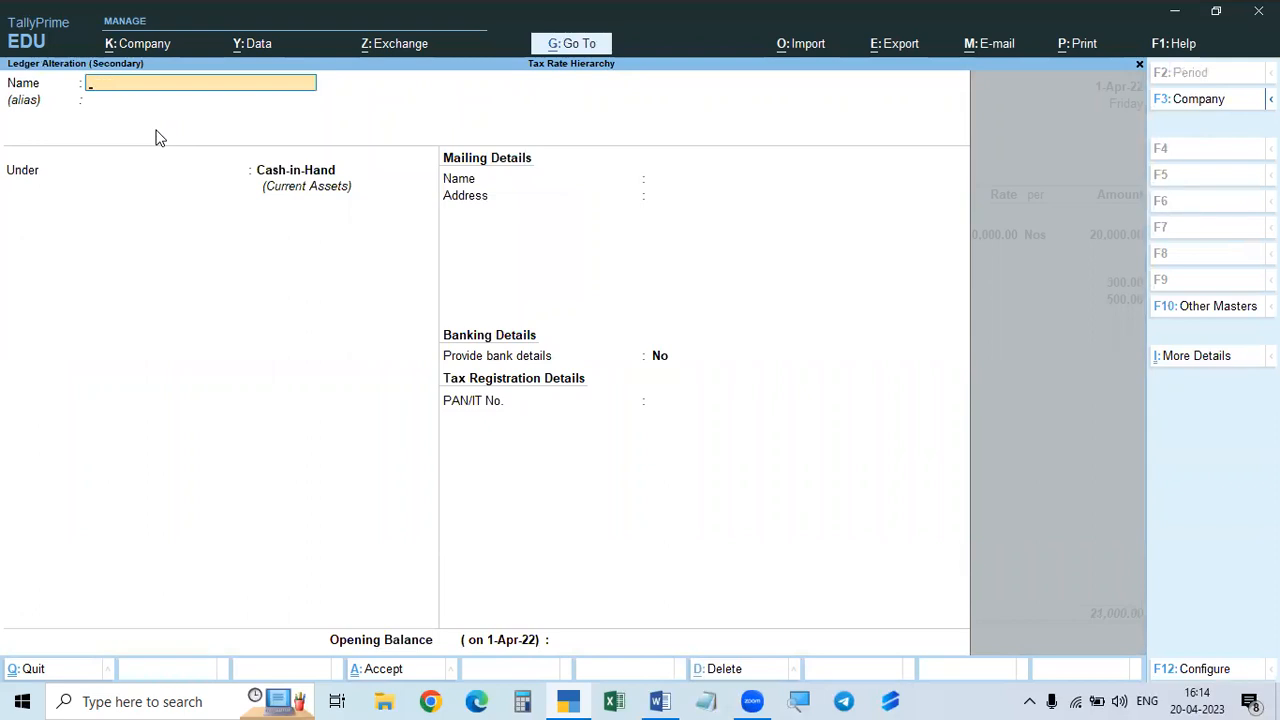
key("Escape")
- Review the buyer's party details for the Cash sale and return to the SGST line of the voucher
key("Return")
key("Return")
key("ctrl+a")
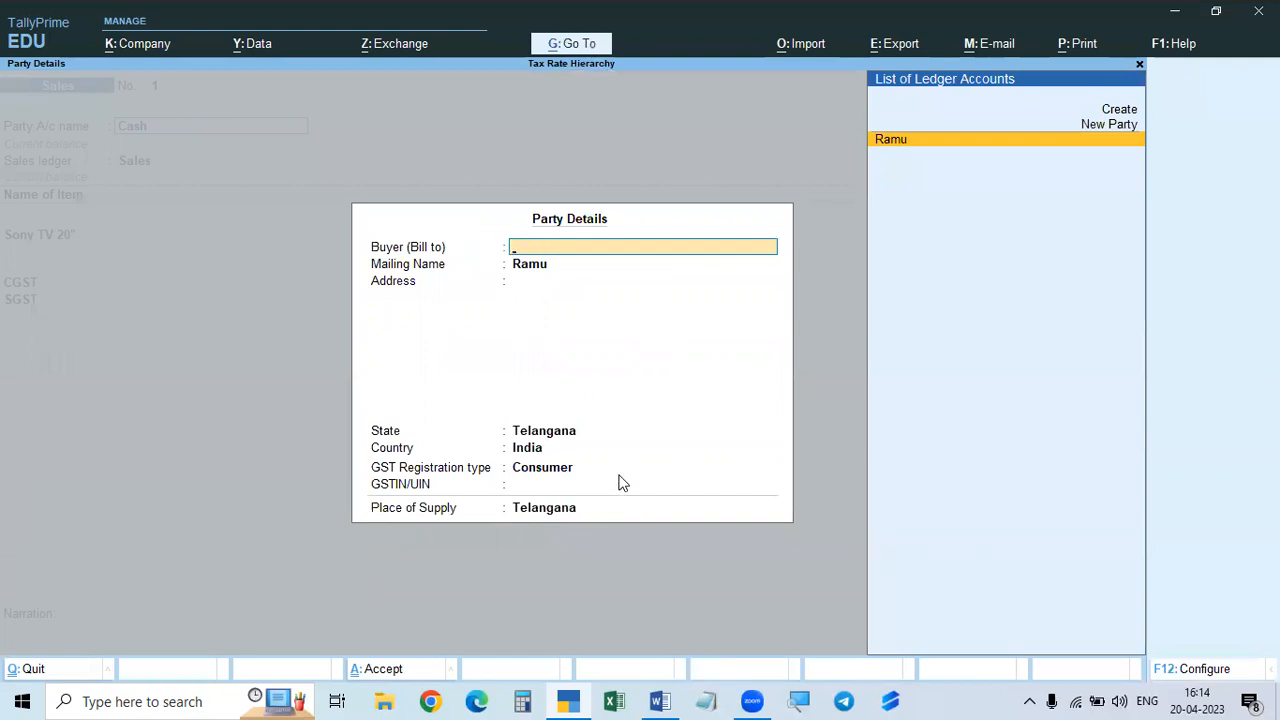
key("Escape")
key("Up")
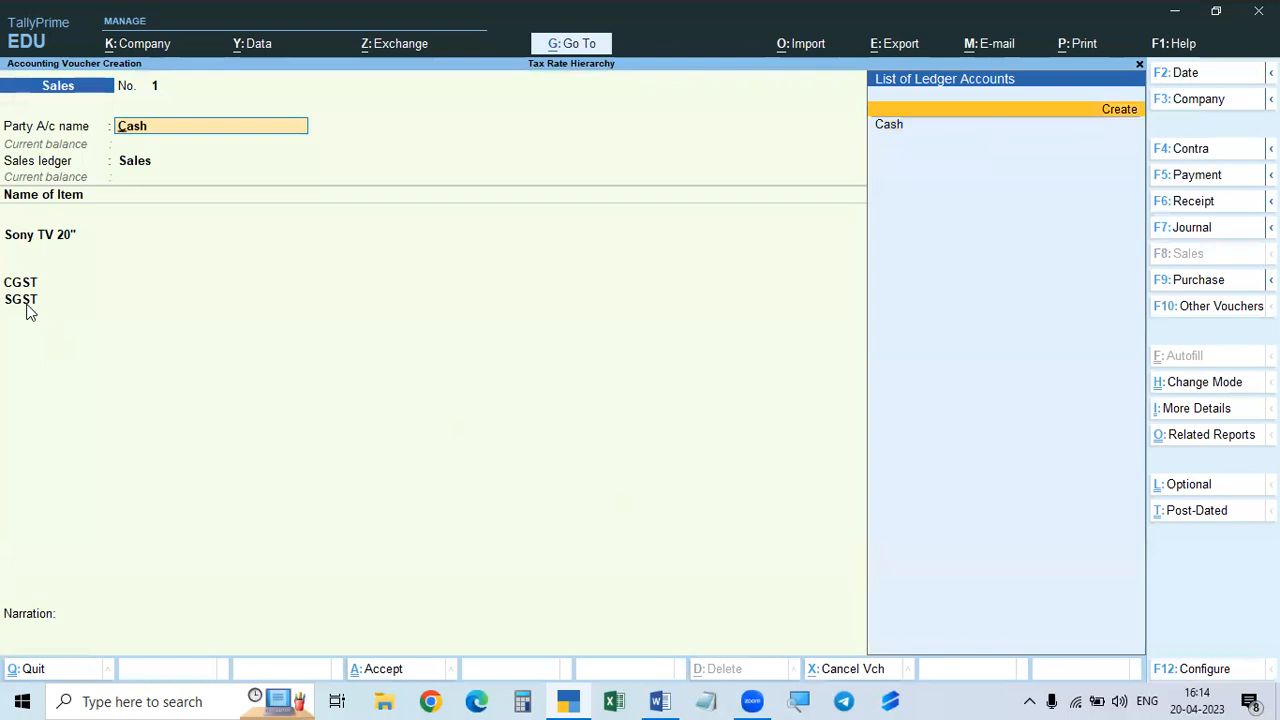
key("ctrl+a")
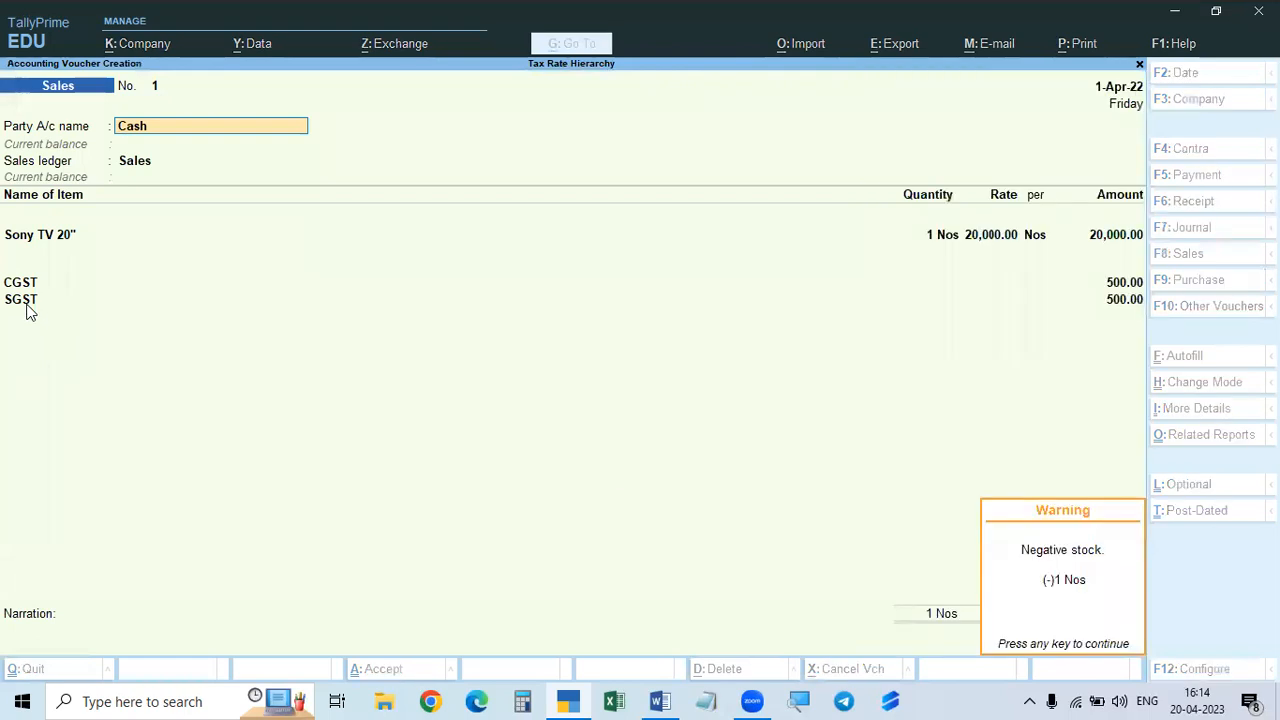
left_click(27, 305)
key("Return")
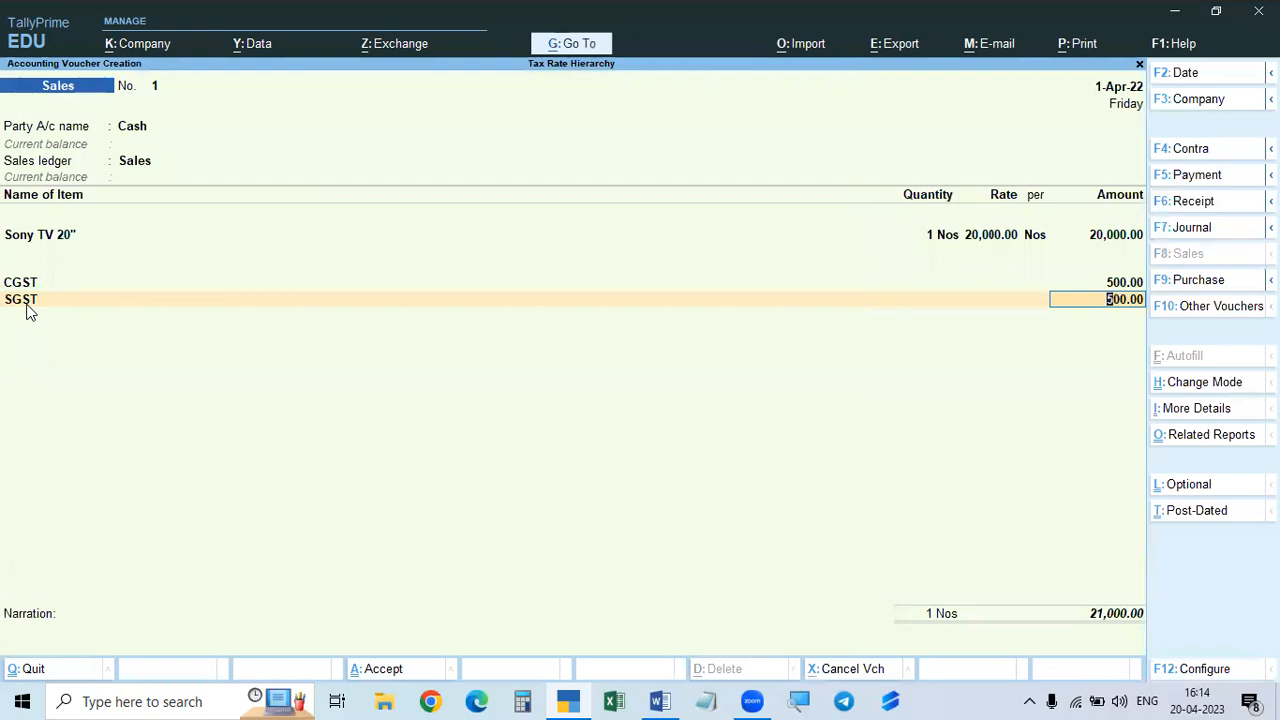
- Accept the SGST amount and show the voucher's GST tax analysis in detailed view
key("Return")
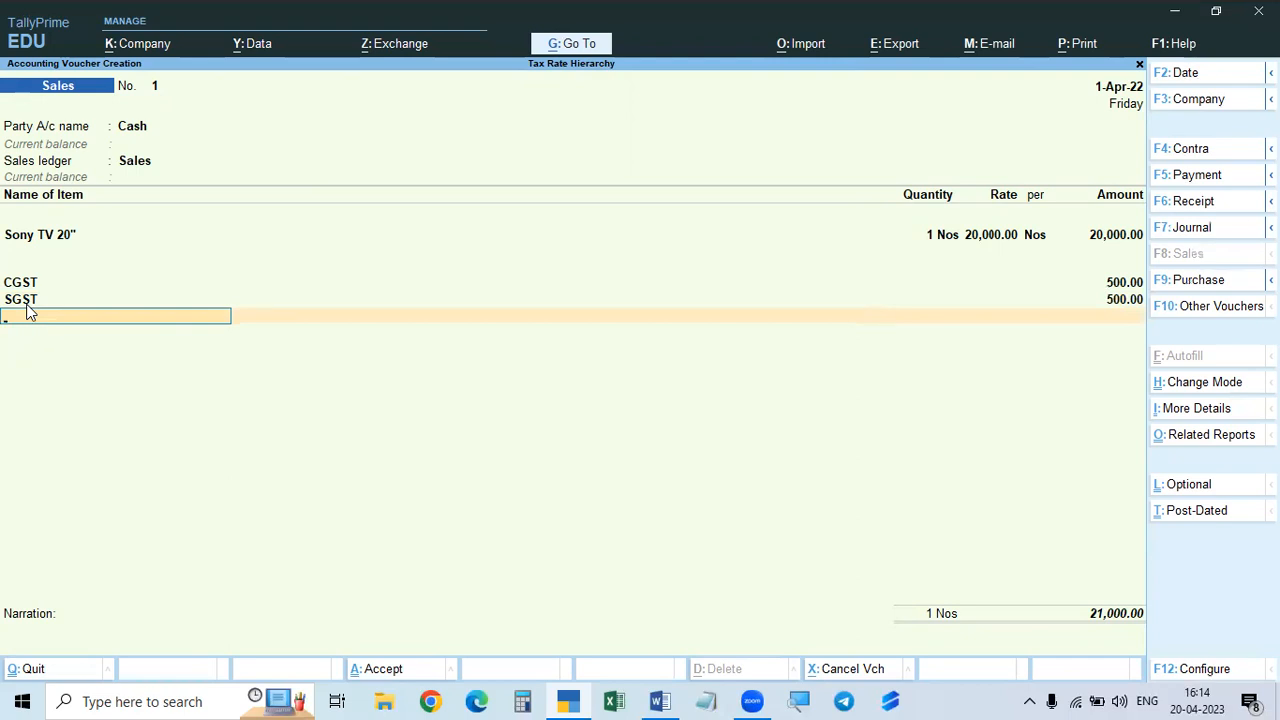
key("ctrl+o")
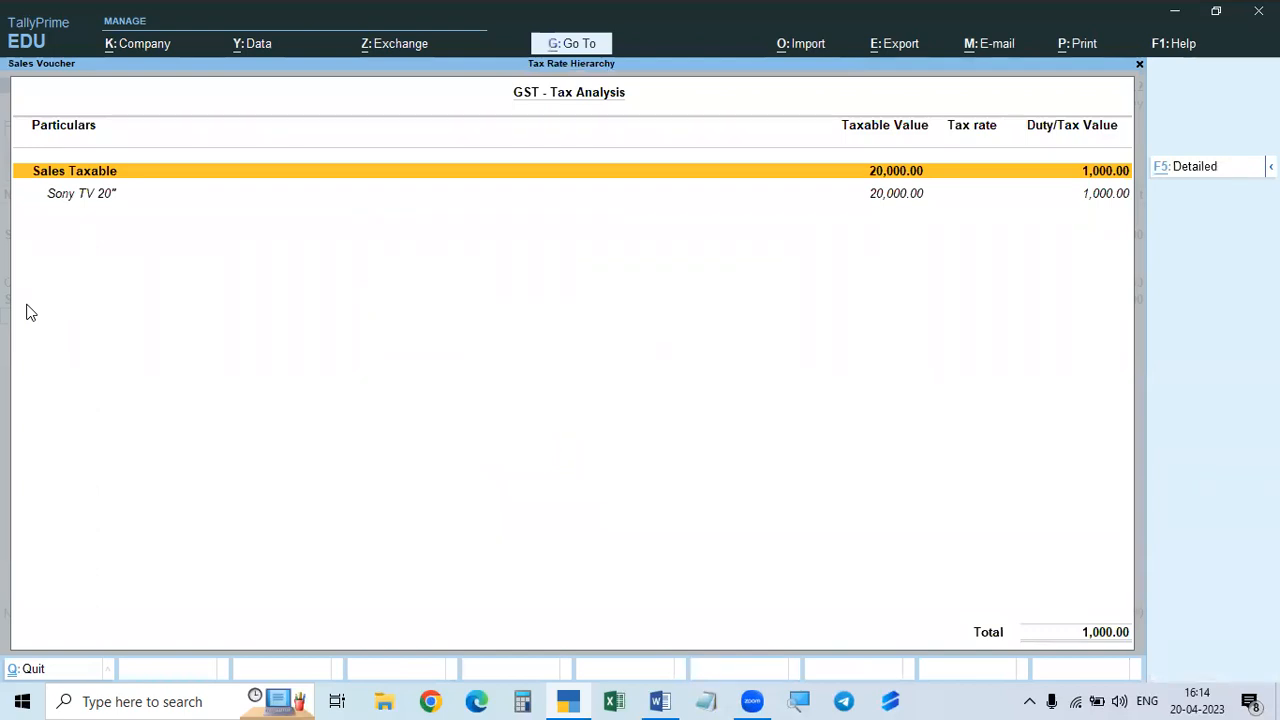
key("F5")
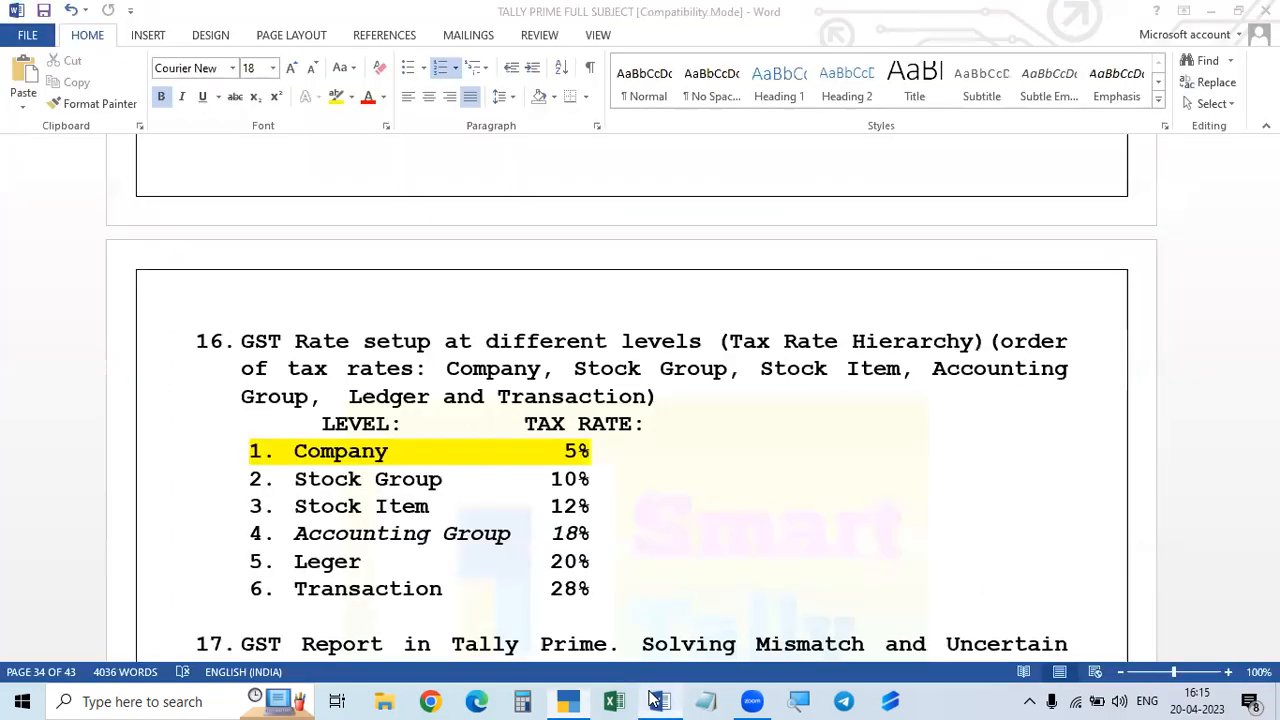
- Switch to the Word notes to compare the tax analysis with the listed company-level rate, and return to TallyPrime
left_click(660, 701)
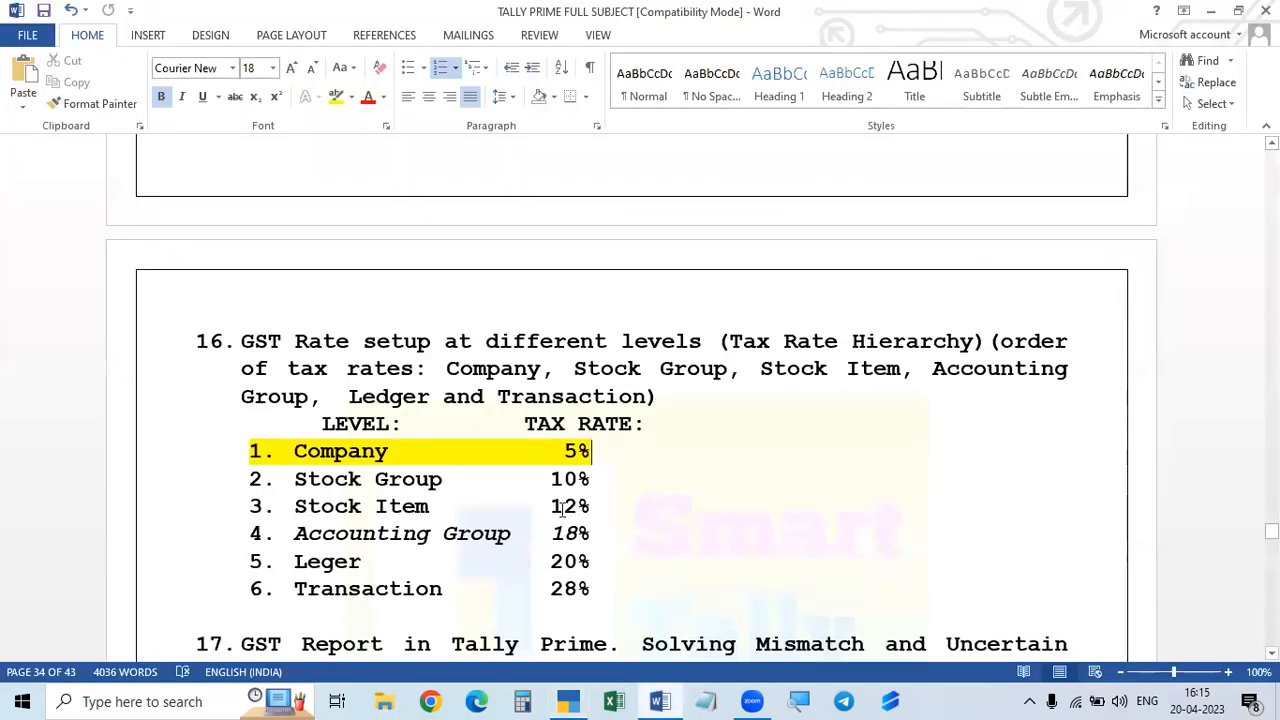
mouse_move(660, 700)
left_click(659, 701)
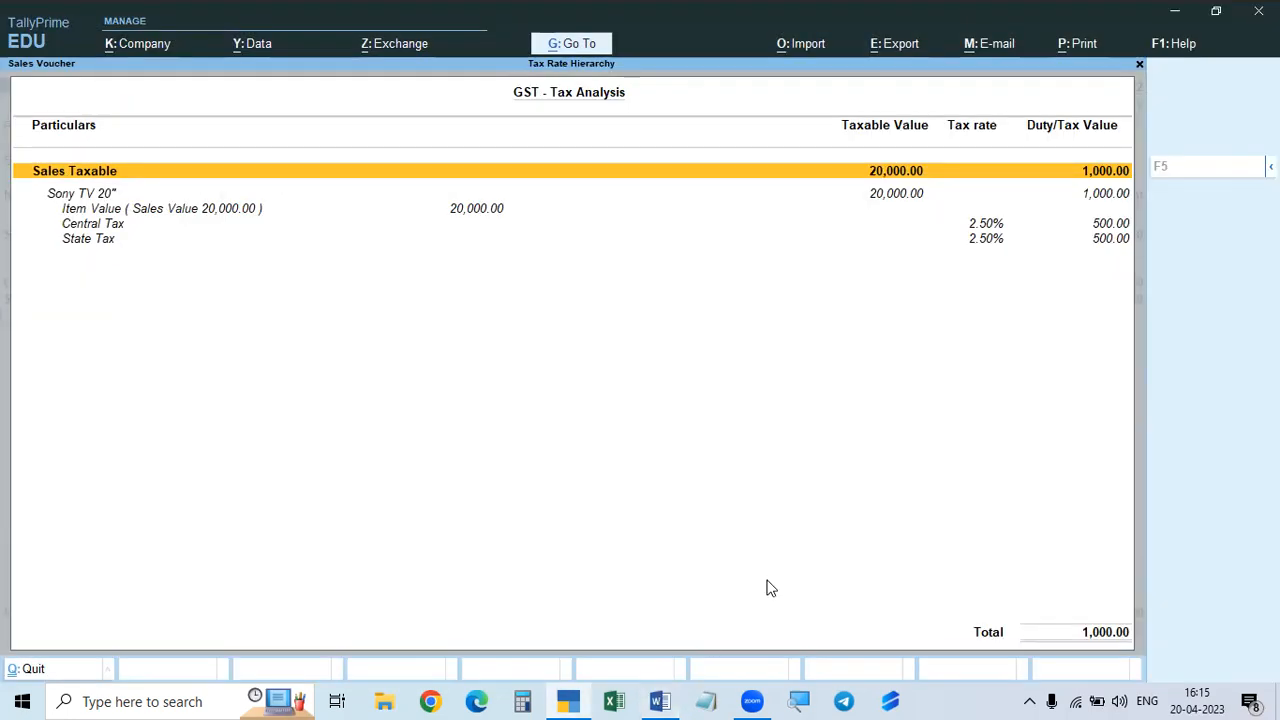
- Close the tax analysis and save the first sales voucher with an empty narration
key("Escape")
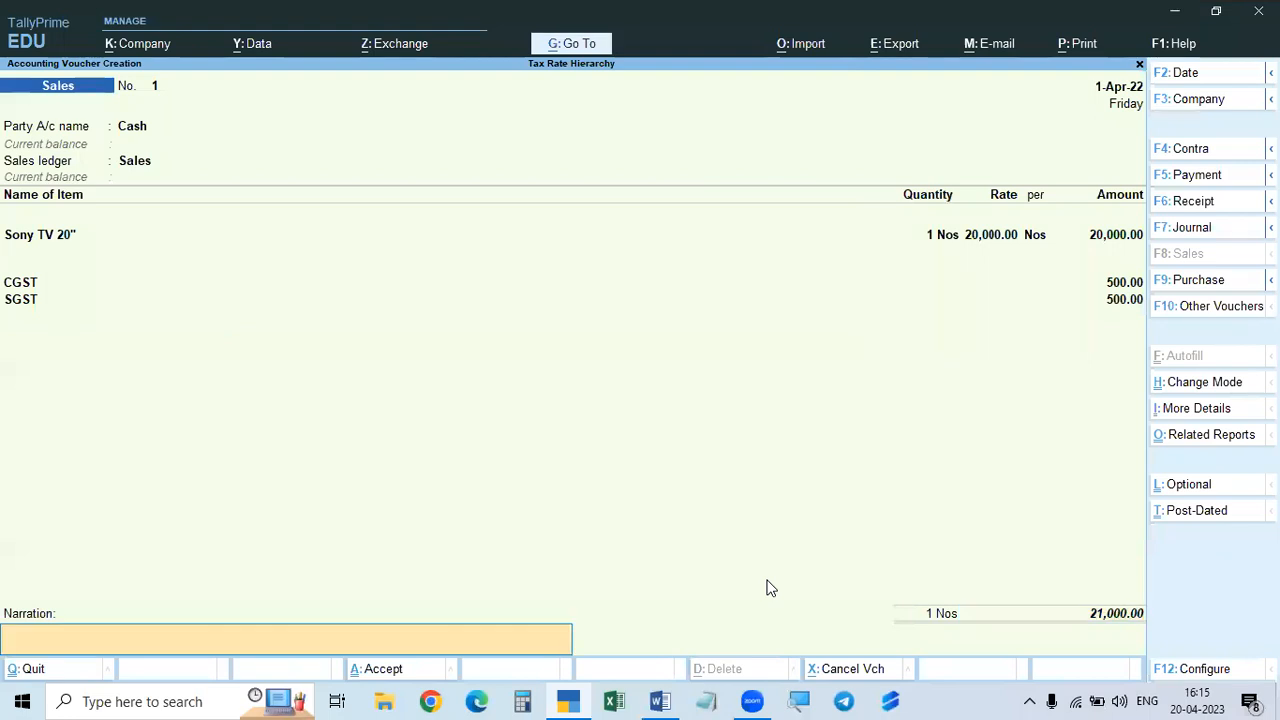
key("Return")
key("Return")
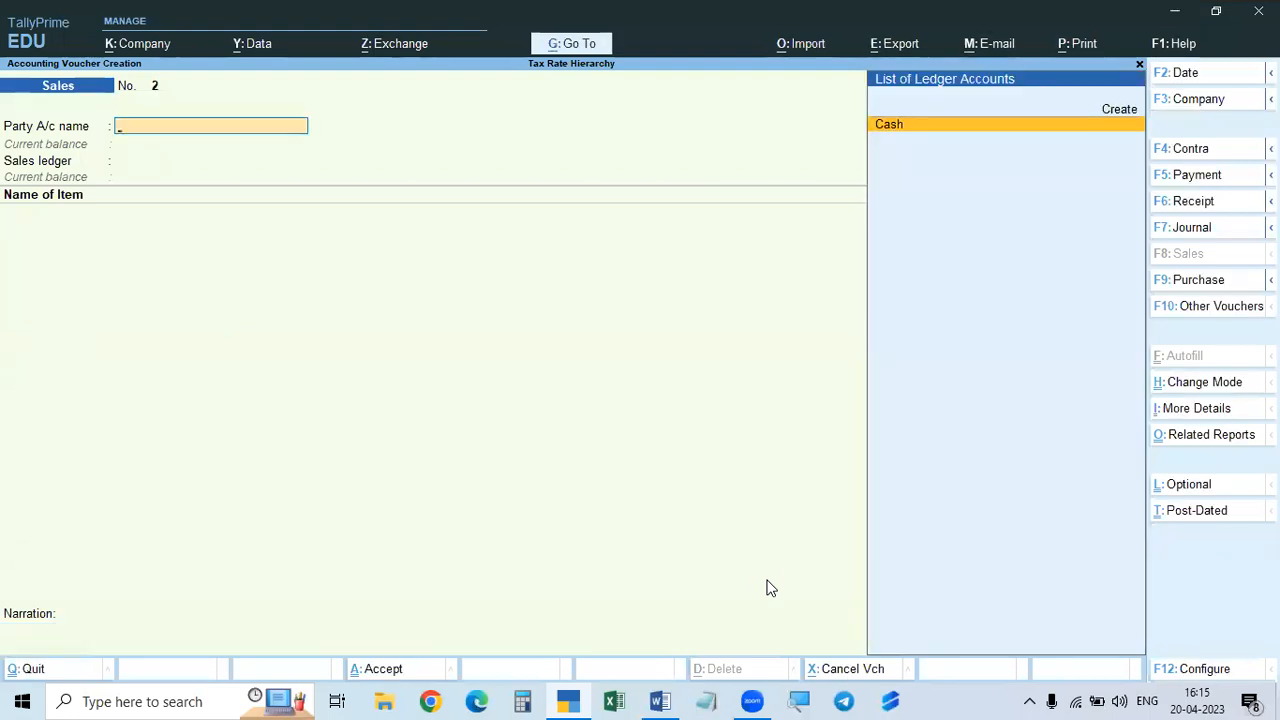
- Switch to the Word notes, highlight the Stock Group 10% line in yellow, save the document and return to TallyPrime
key("alt+Tab")
left_click_drag(294, 478, 598, 478)
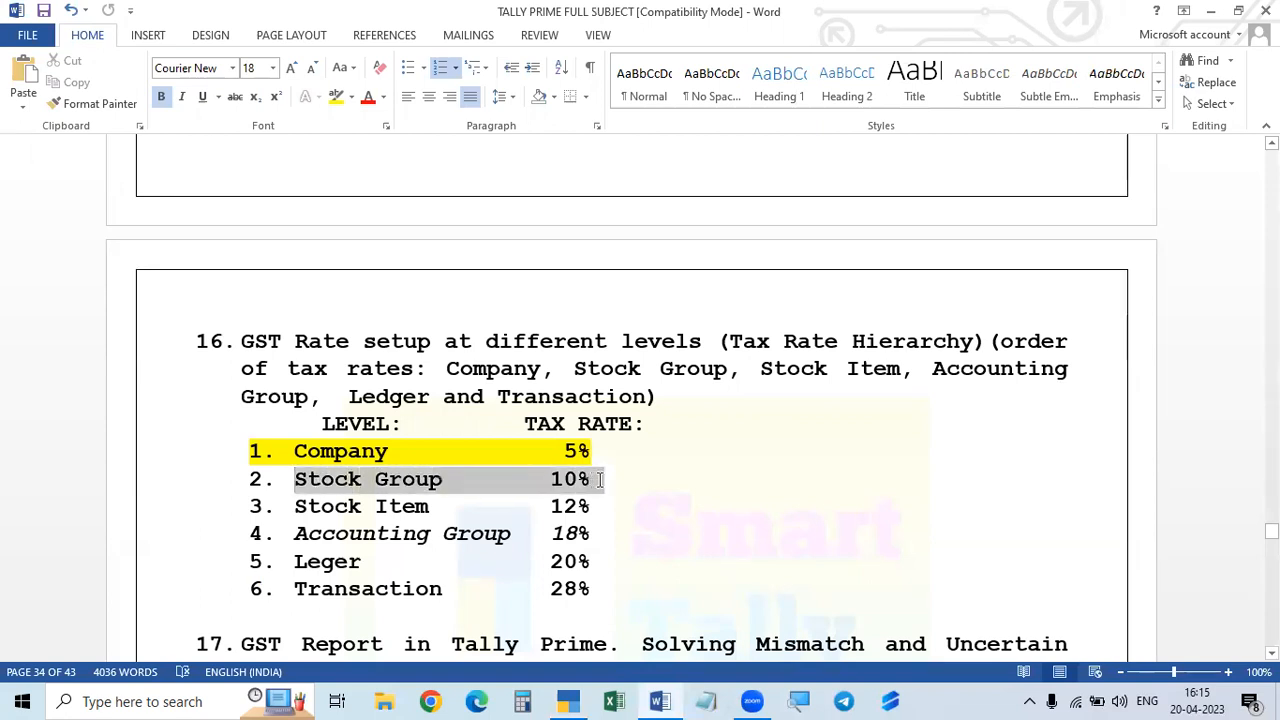
left_click(337, 97)
key("Down")
key("ctrl+s")
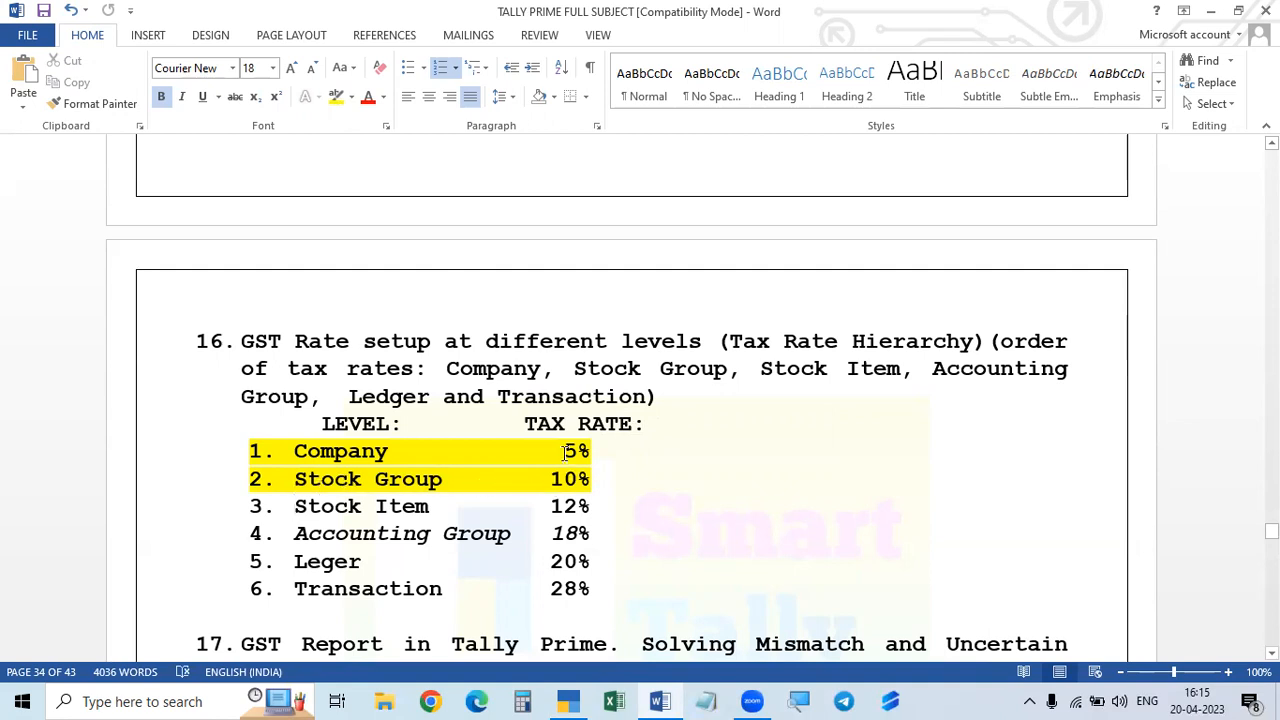
left_click_drag(528, 424, 626, 451)
left_click(778, 521)
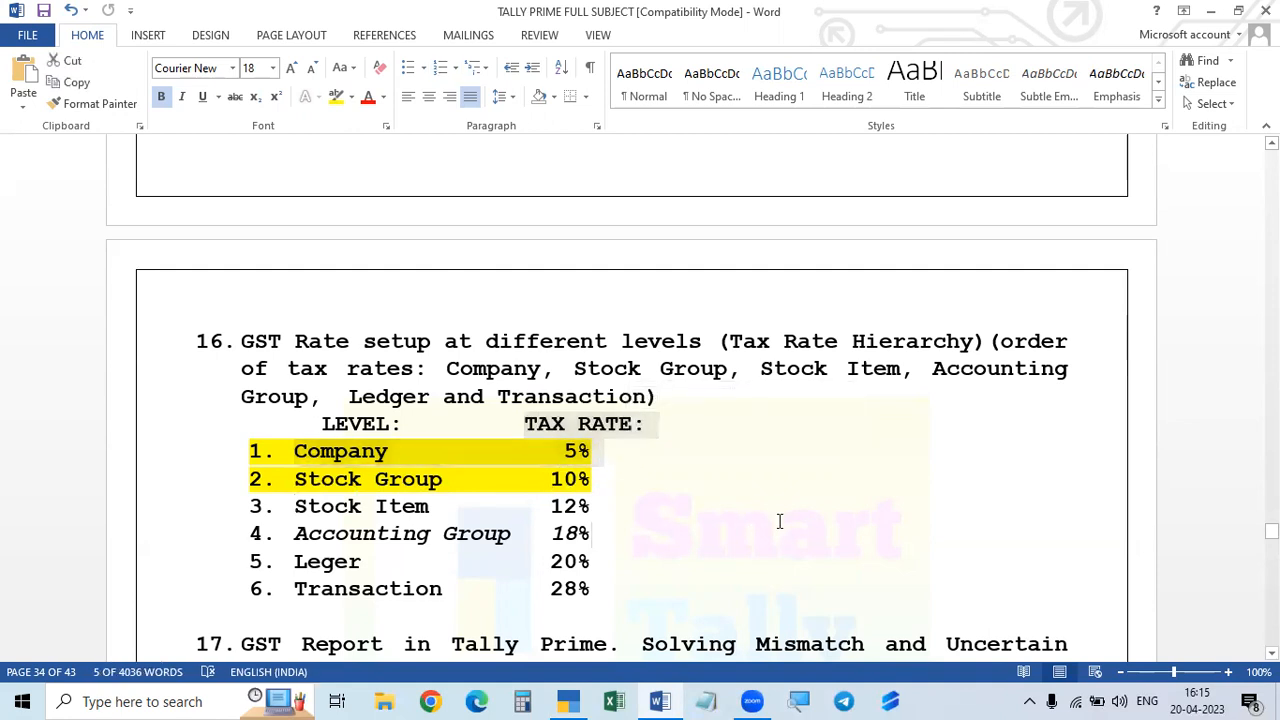
key("alt+Tab")
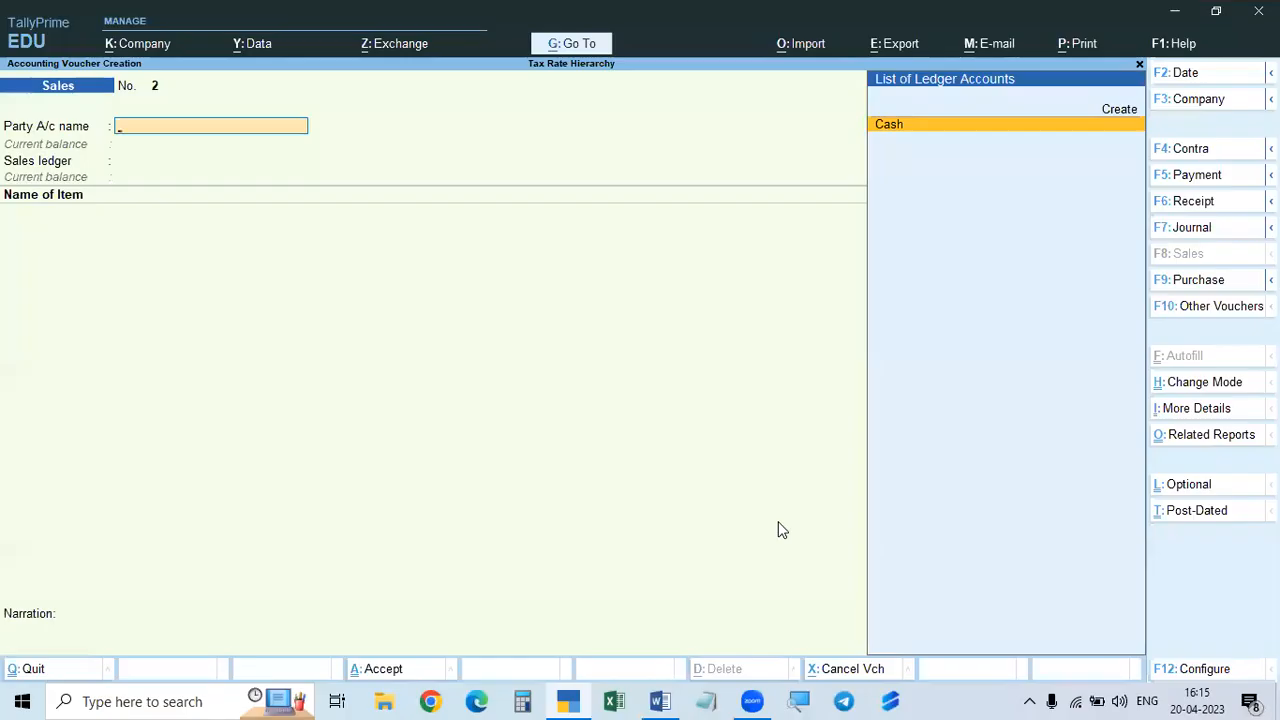
key("Return")
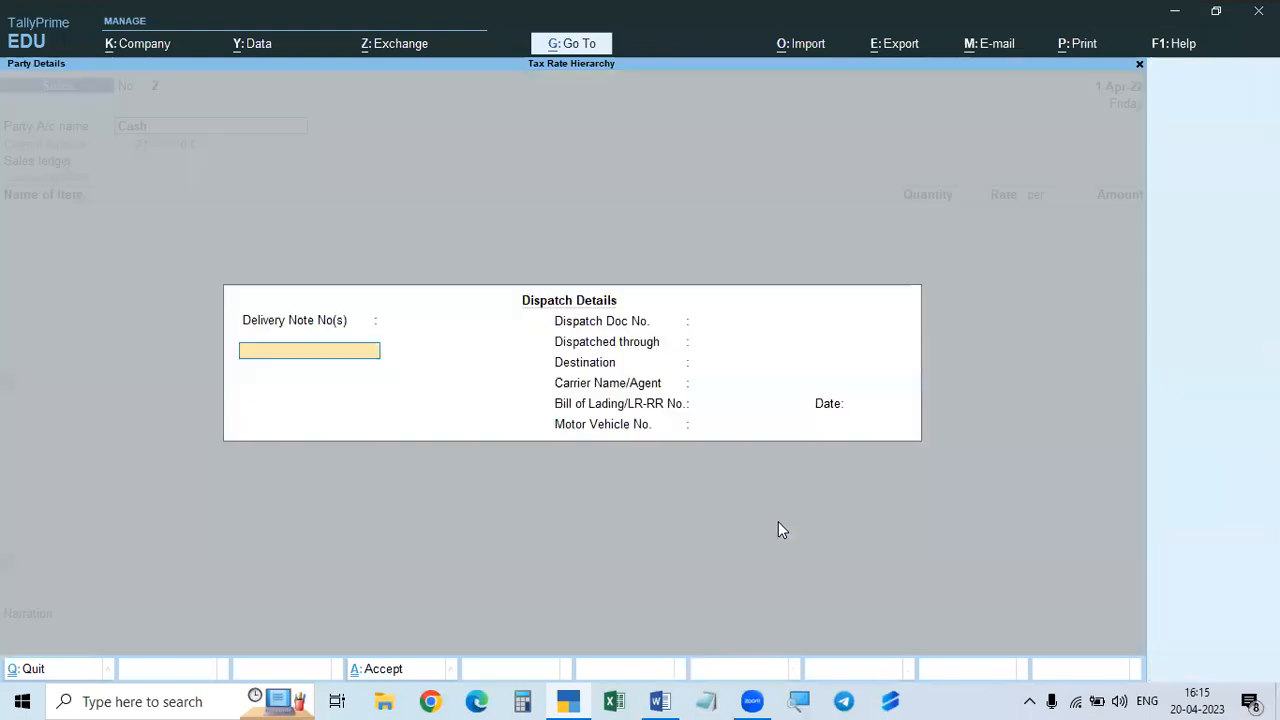
key("ctrl+a")
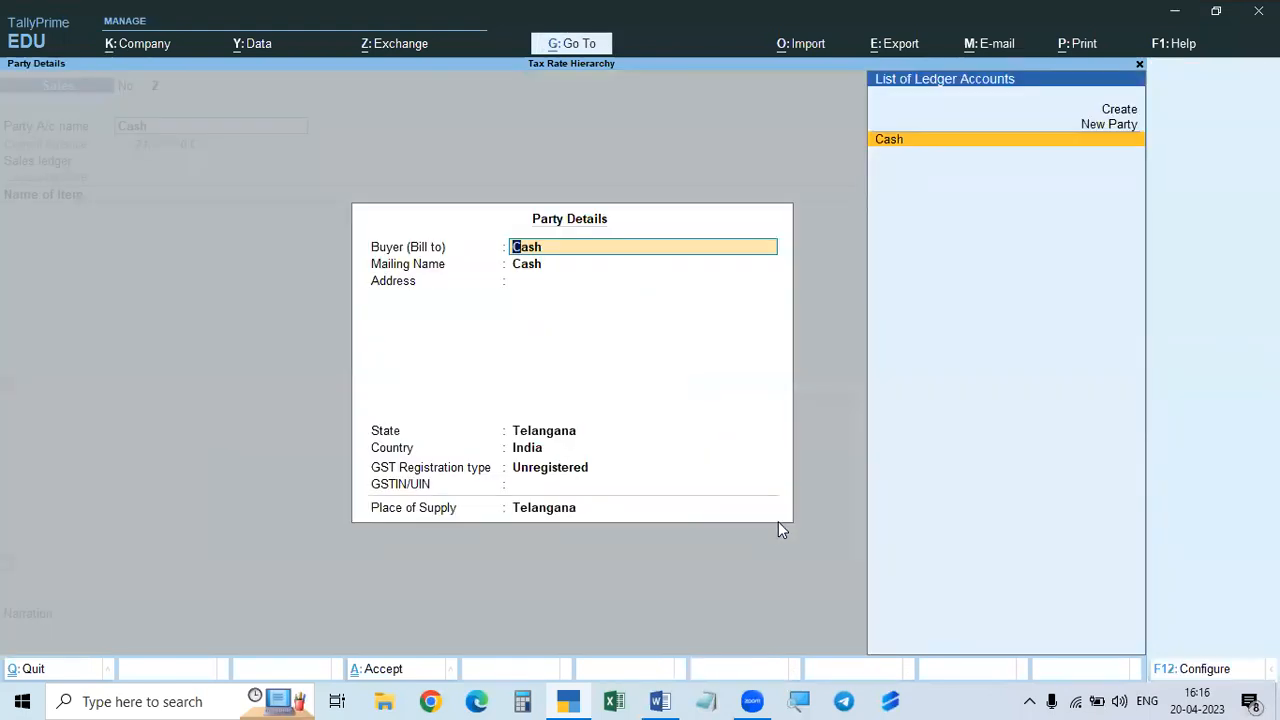
type("RAMU")
key("Return")
key("Return")
key("Return")
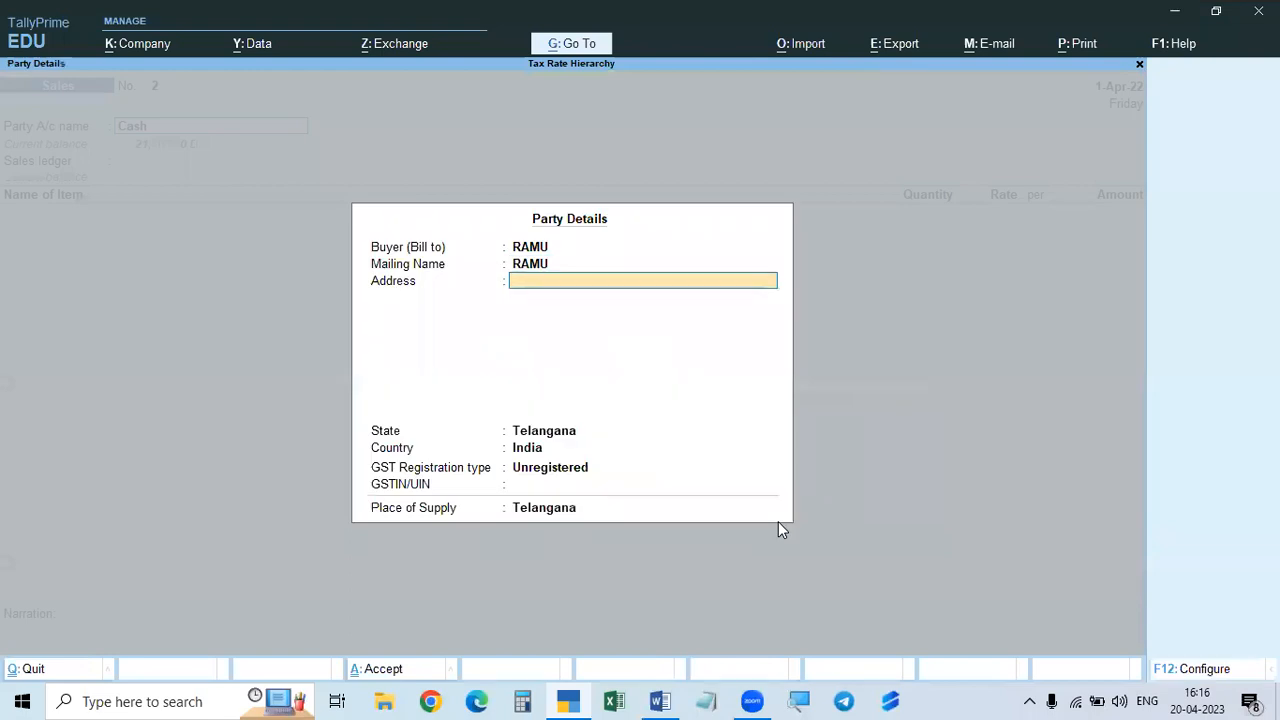
key("Return")
key("Return")
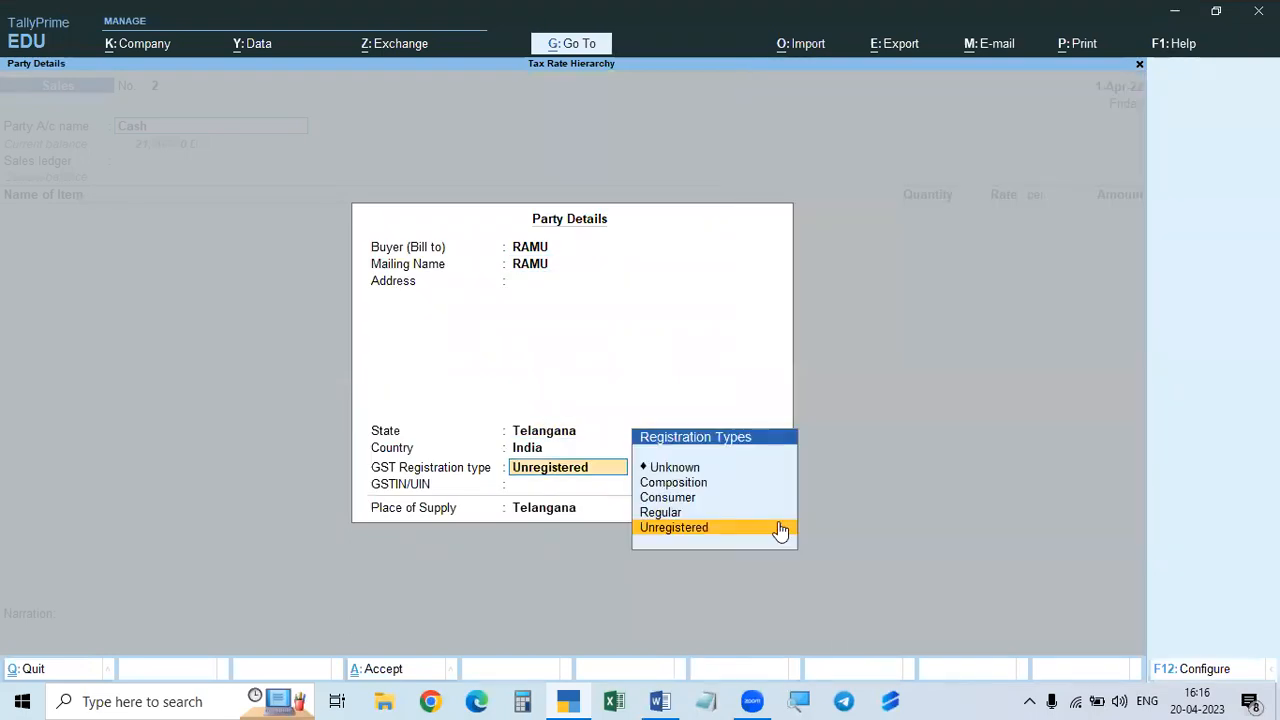
key("Up")
key("Up")
key("Return")
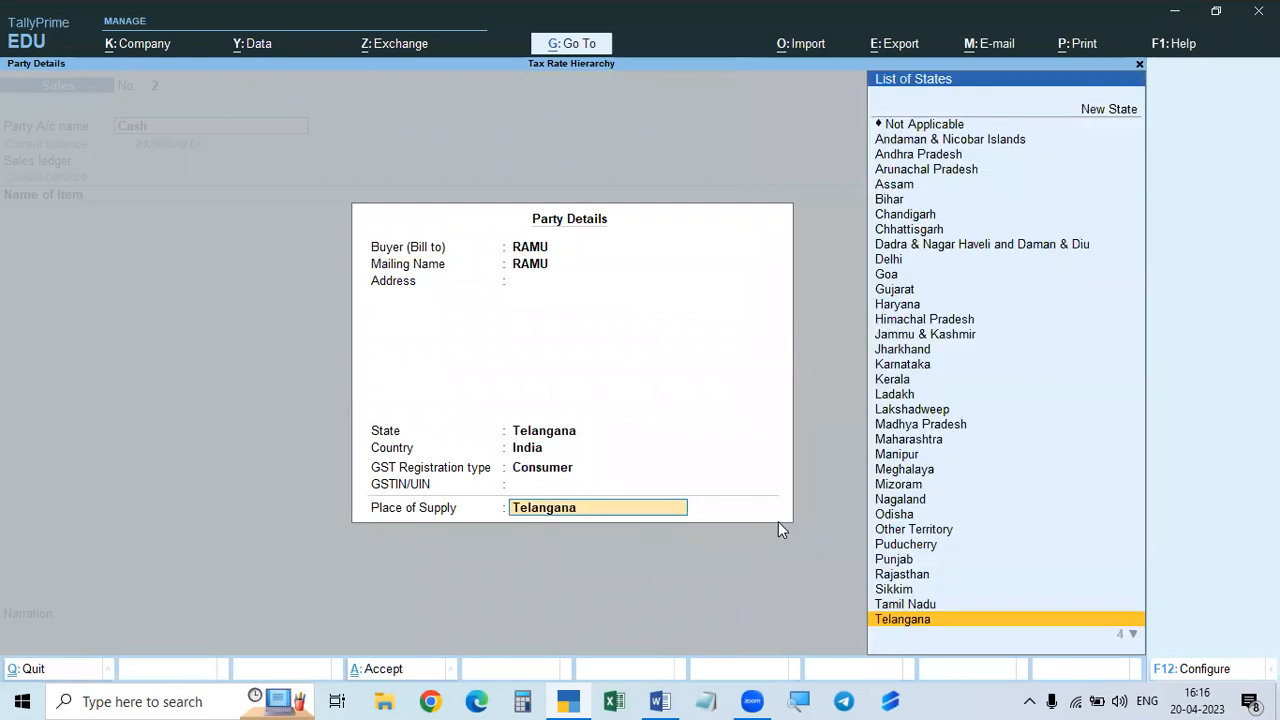
key("Return")
key("Return")
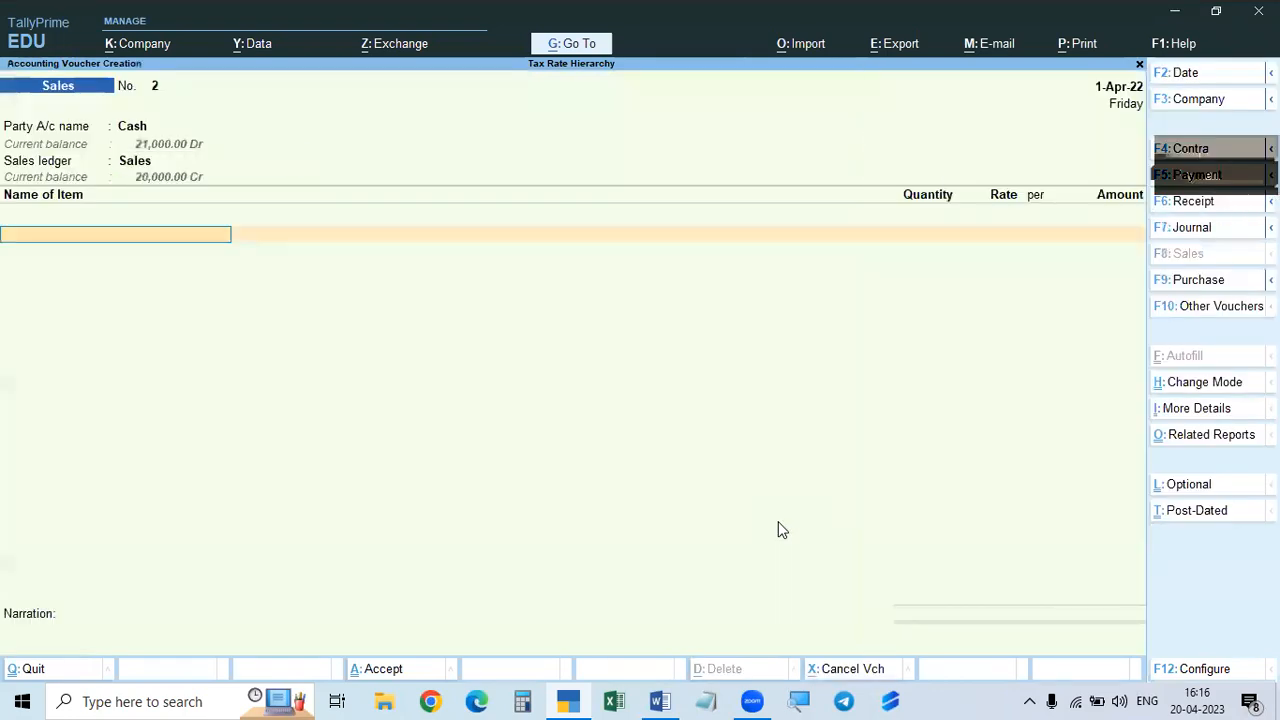
type("Son")
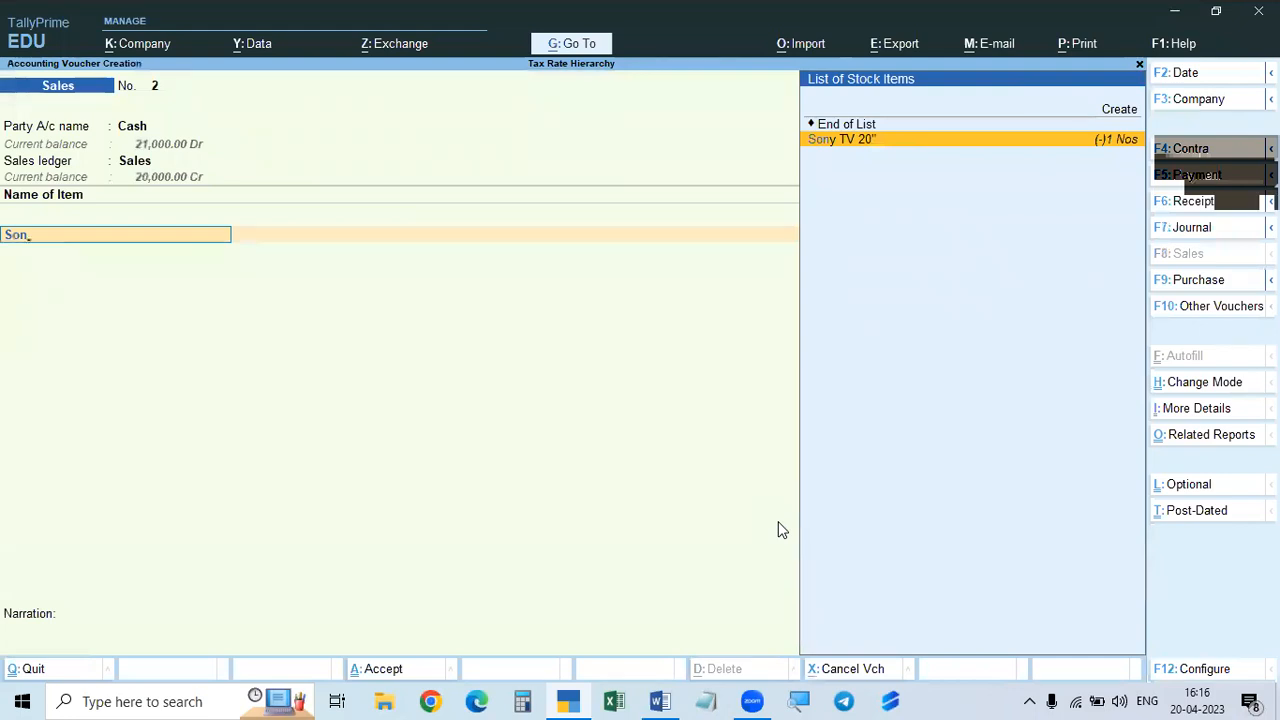
key("Return")
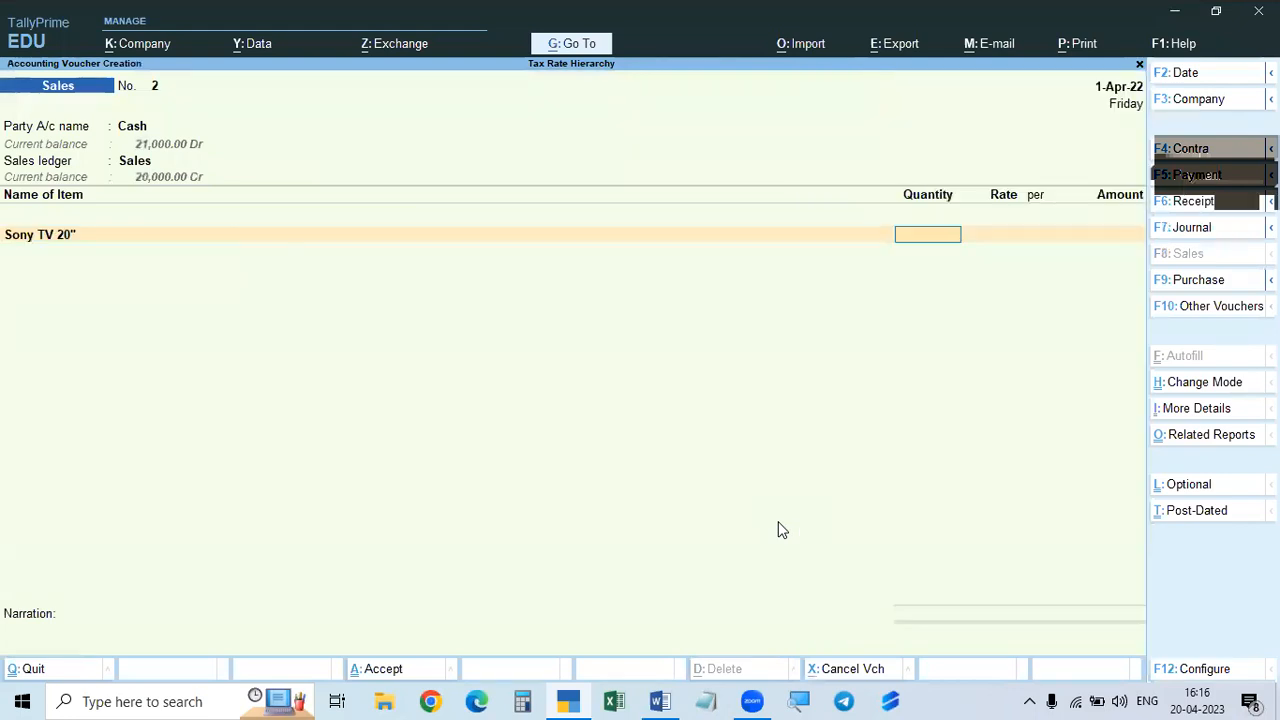
- Abandon the second sales voucher without saving, return to the Gateway of Tally and move to the Alter option
key("BackSpace")
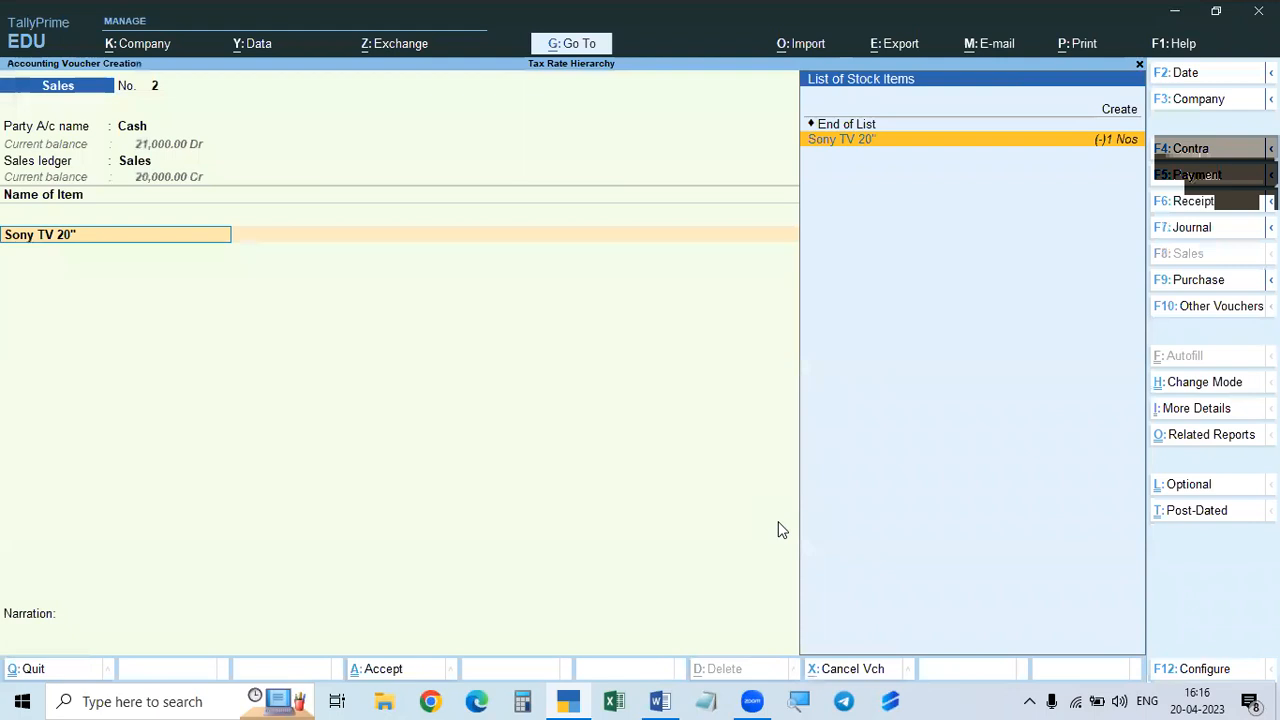
key("BackSpace")
key("Escape")
key("Escape")
key("n")
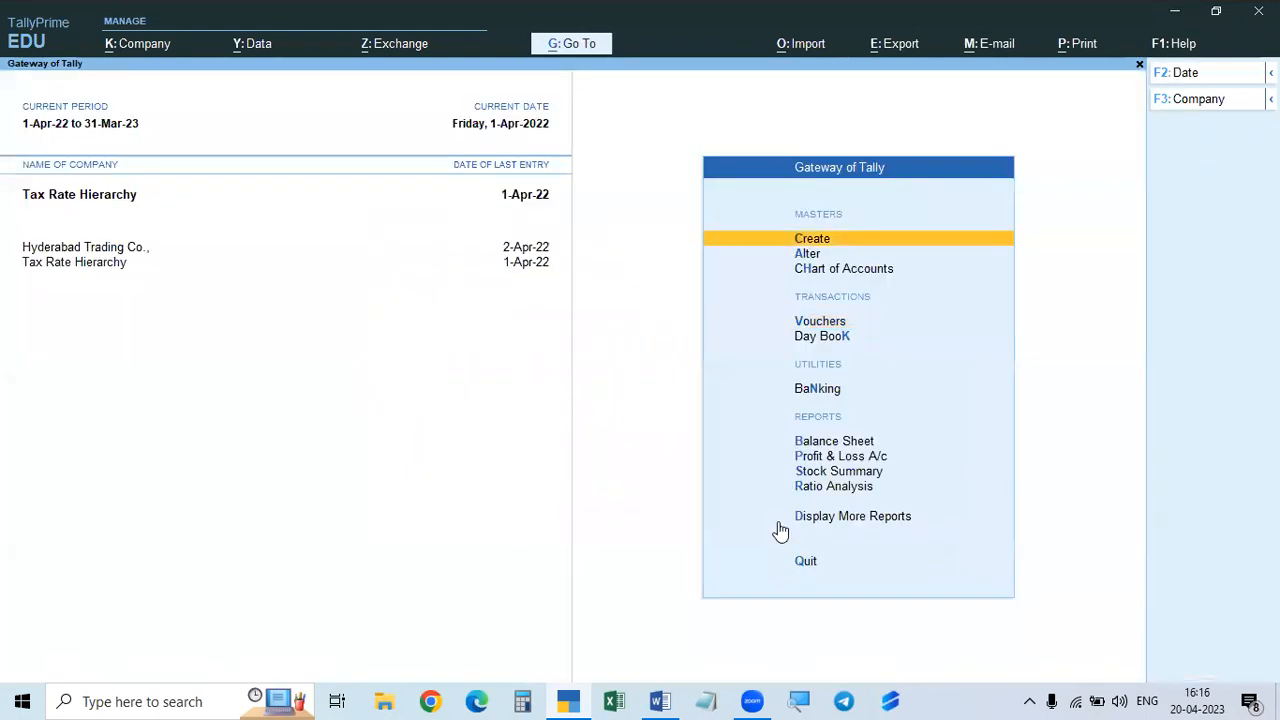
key("Down")
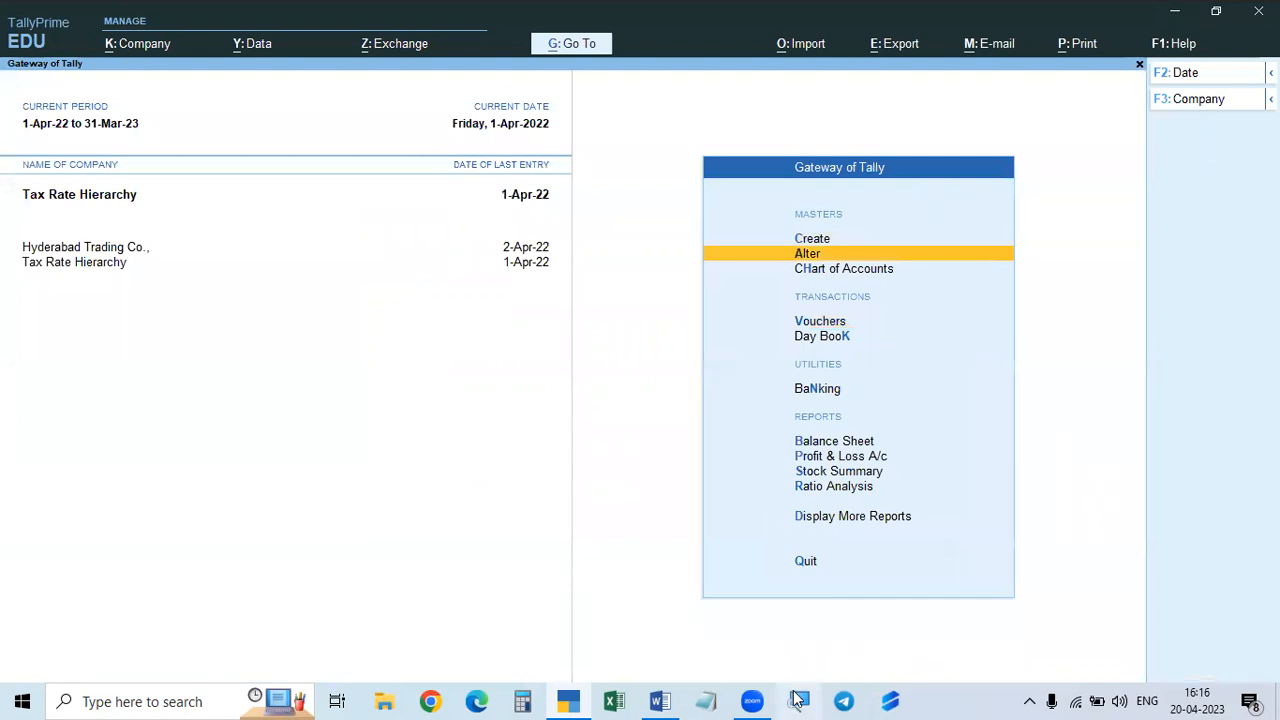
- Check the stock group rate in the Word notes, return to TallyPrime and open the TVs stock group for alteration
left_click(662, 701)
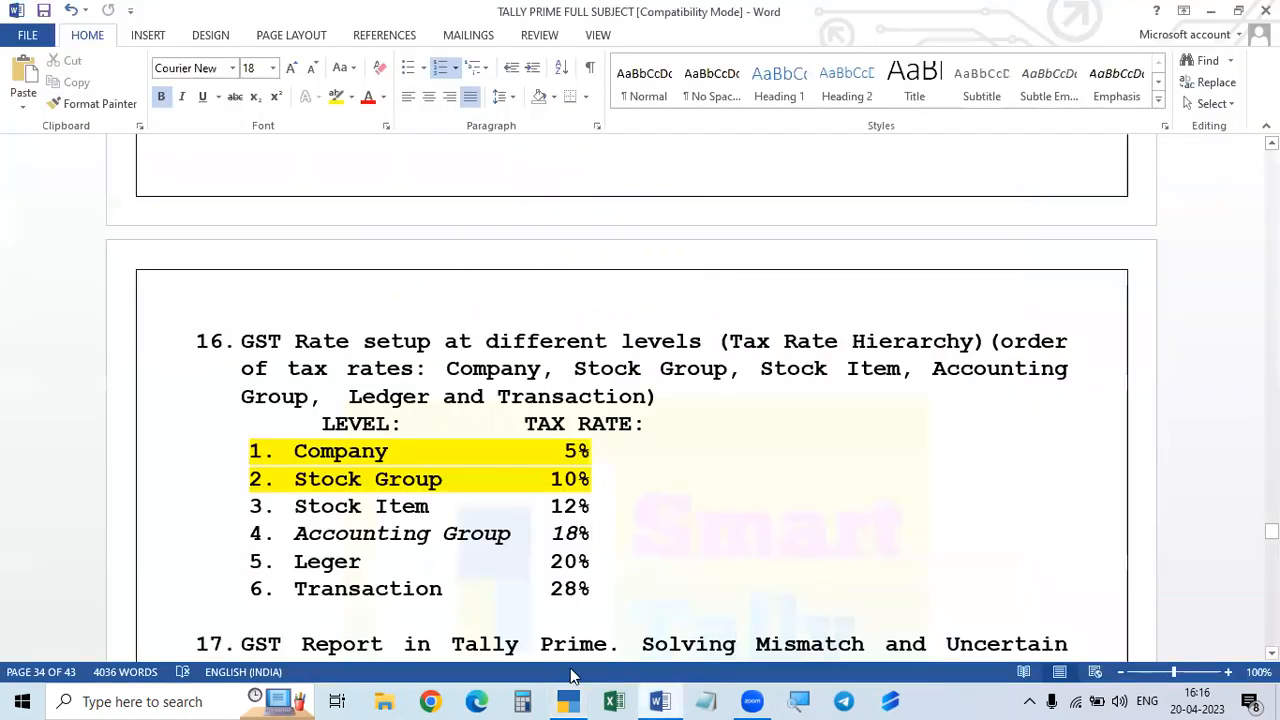
left_click(660, 701)
key("Return")
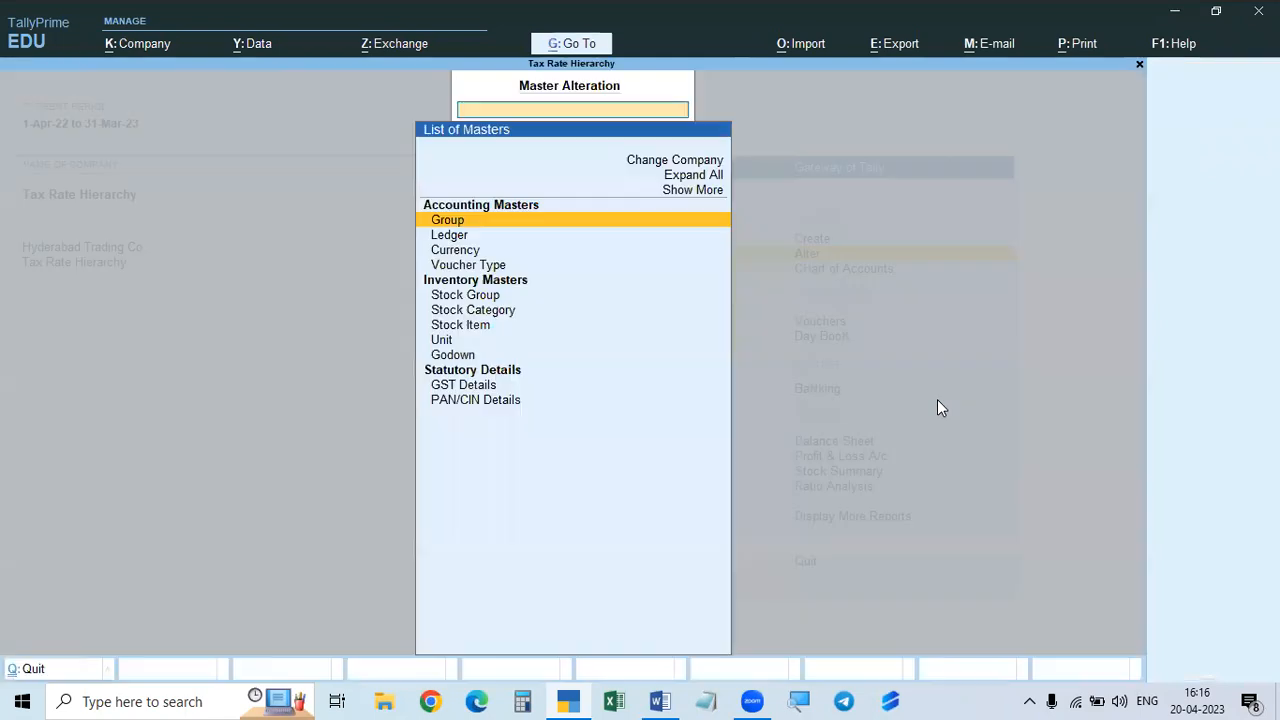
key("Down")
key("Down")
key("Down")
key("Down")
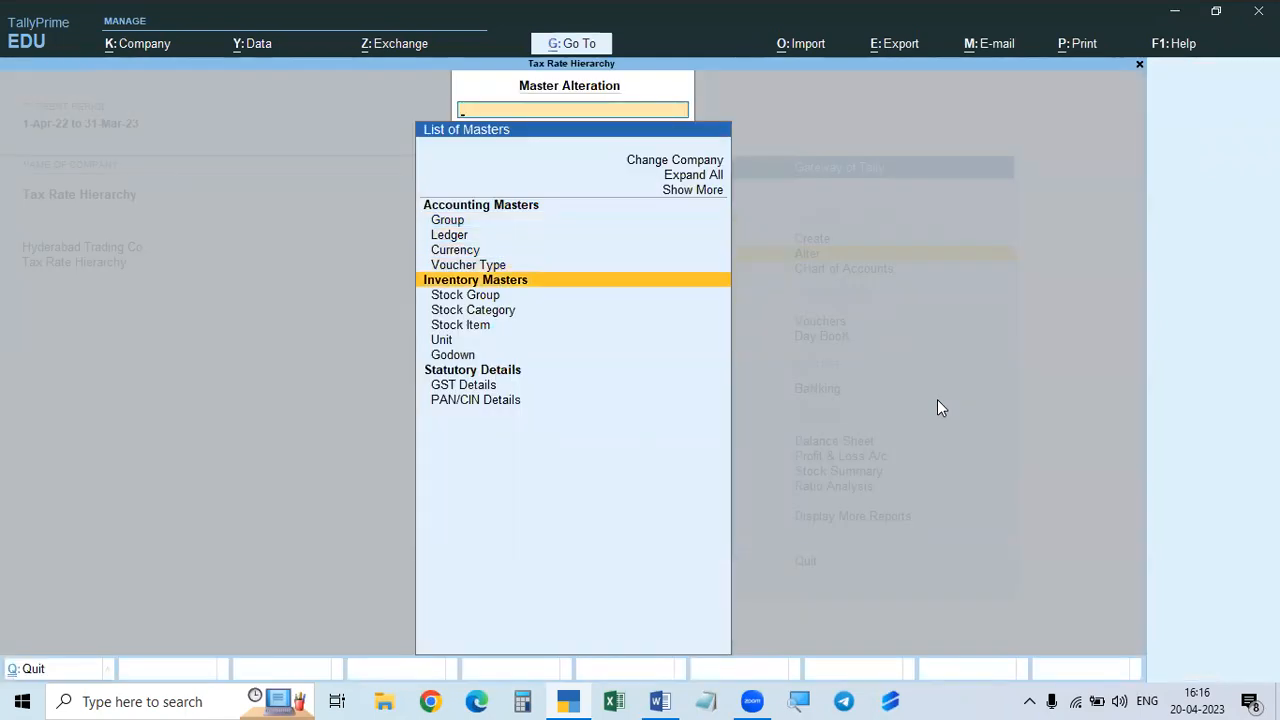
key("Down")
key("Return")
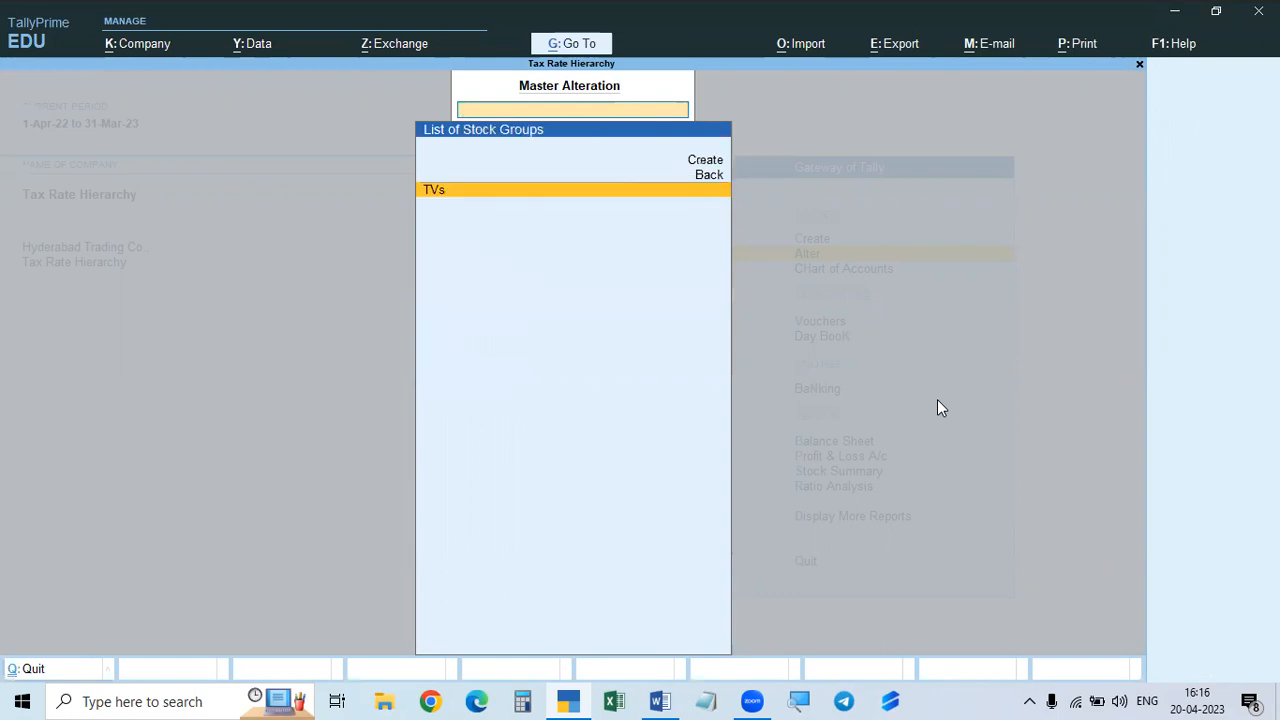
key("Return")
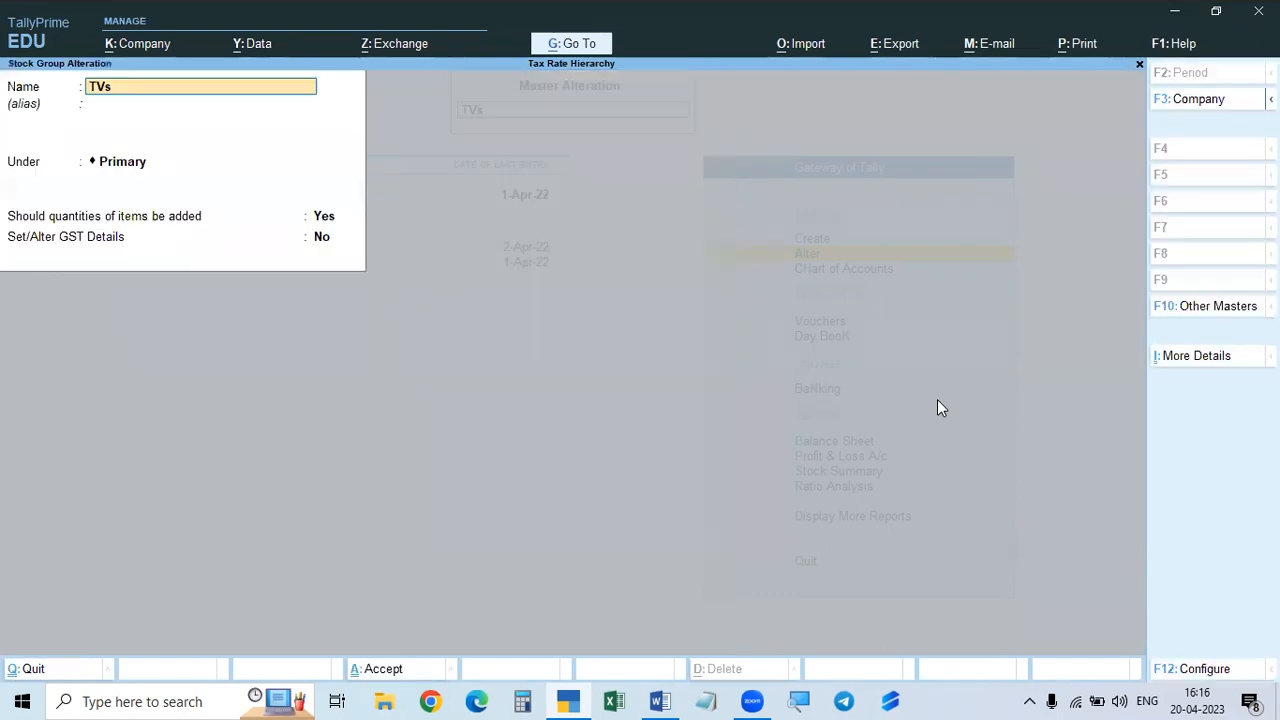
- Enable Set/Alter GST Details for the TVs stock group and leave its description and HSN/SAC blank
key("Return")
key("Return")
key("Return")
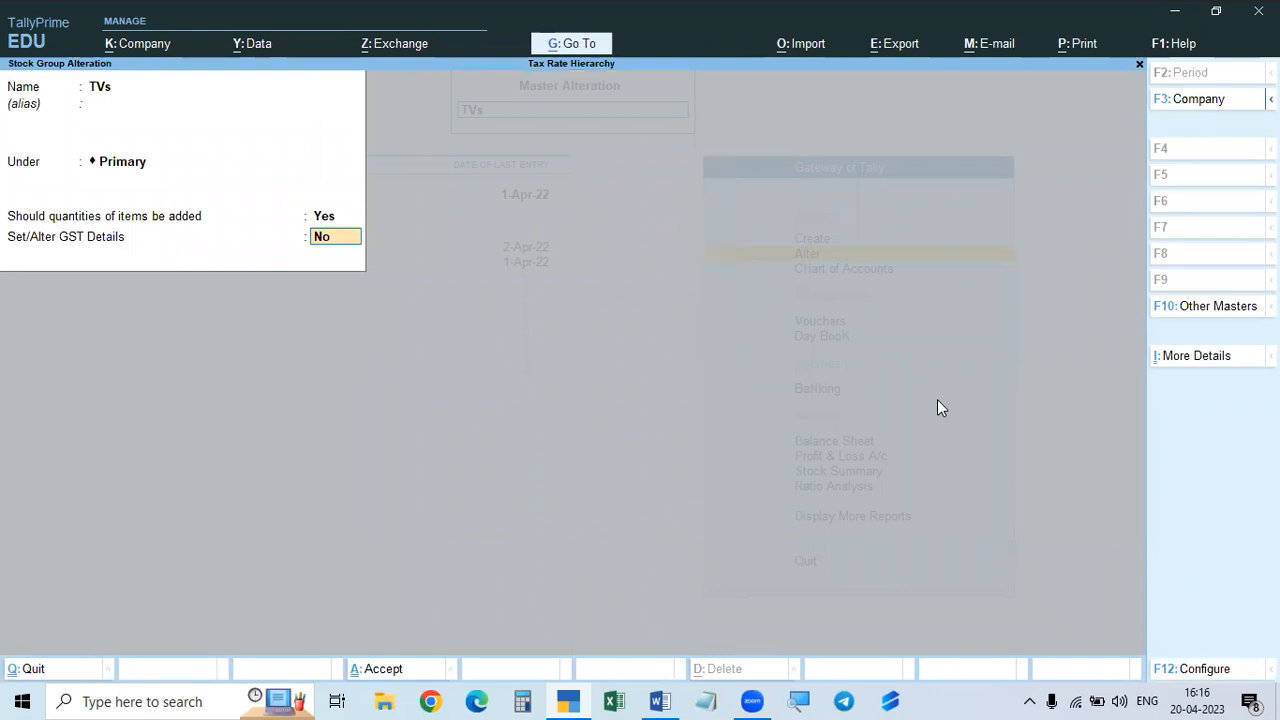
type("y")
key("Return")
key("Return")
key("Return")
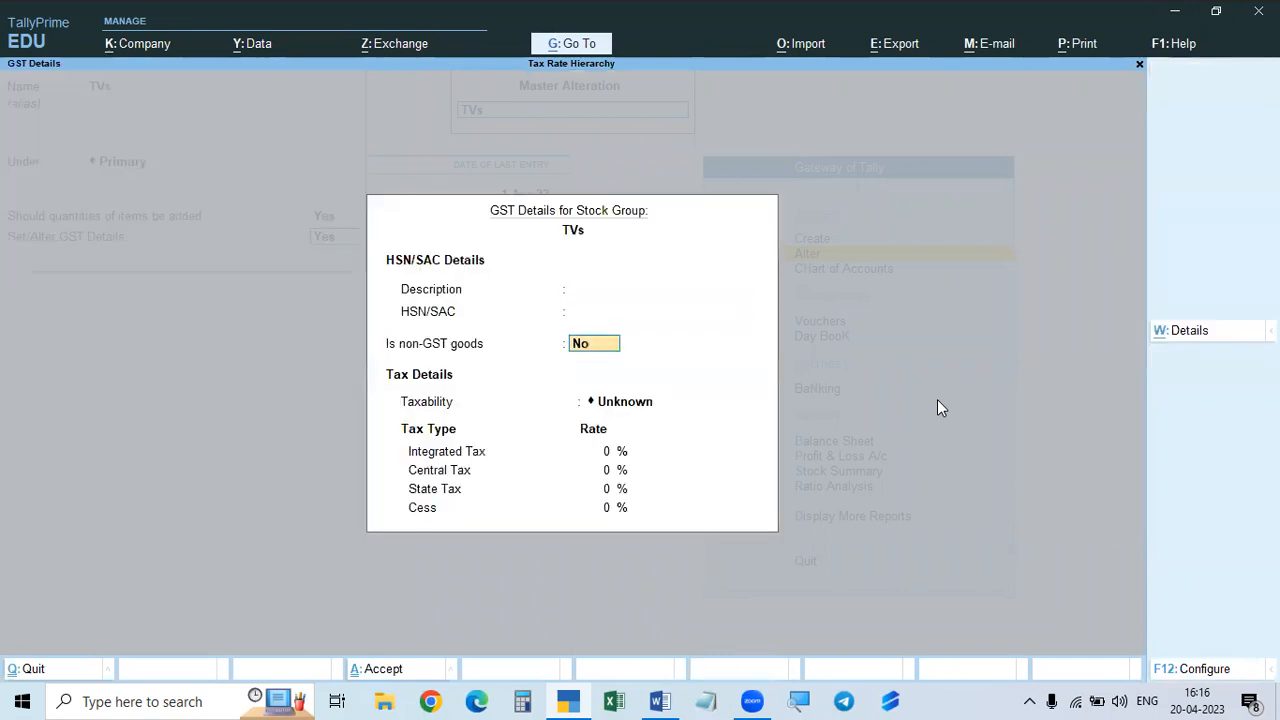
- Set the TVs stock group's taxability to Taxable with integrated tax at 10%, keeping the cess at 0%
key("Return")
key("Down")
key("Down")
key("Down")
key("Return")
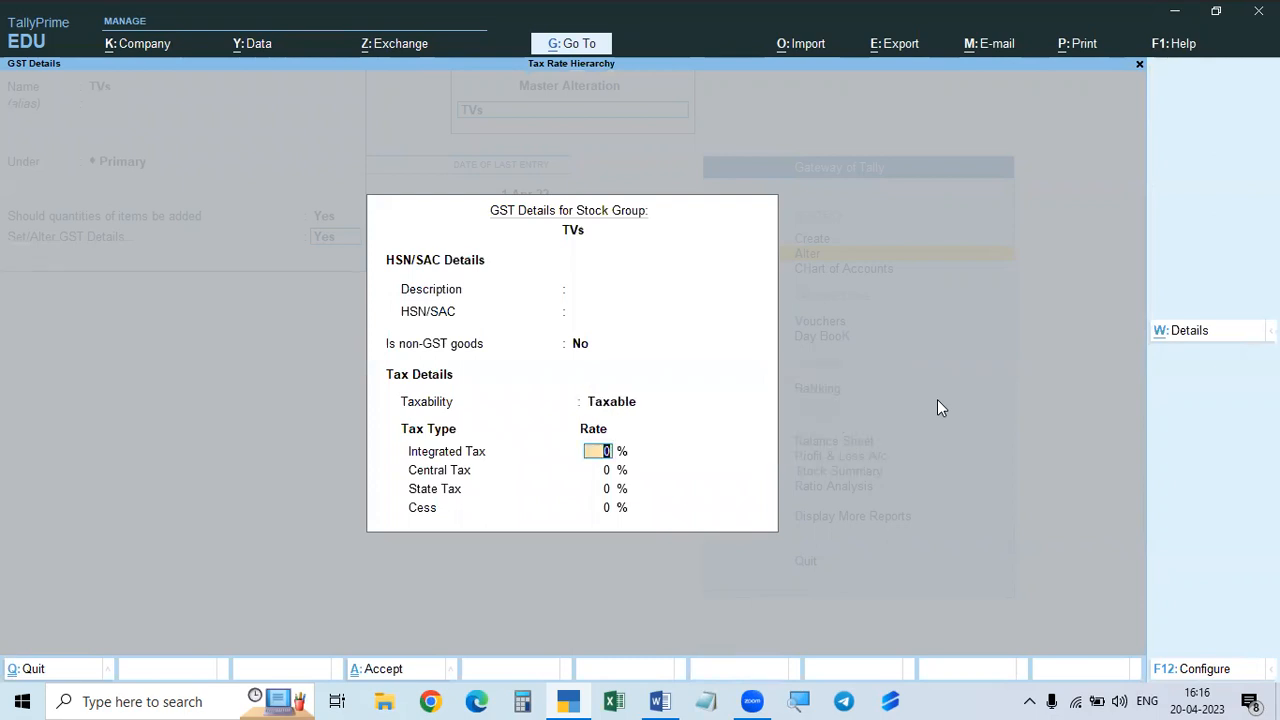
left_click(663, 701)
type("10")
key("Return")
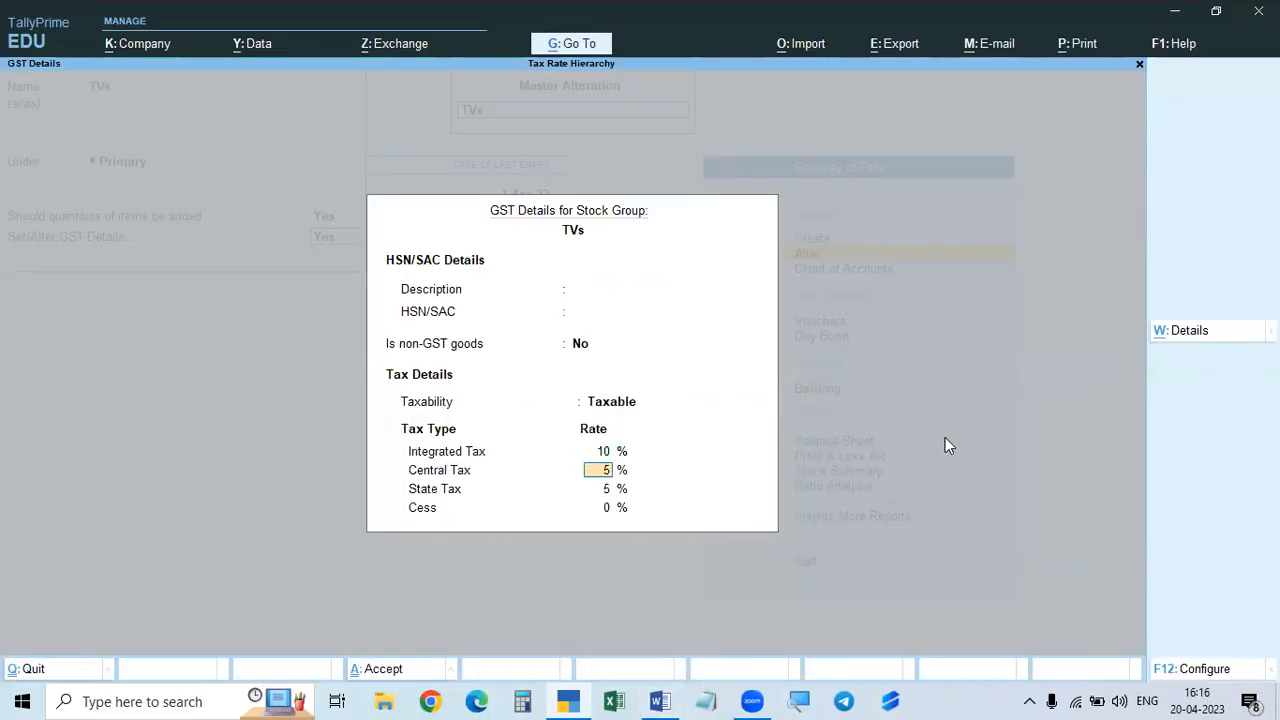
key("Return")
key("Return")
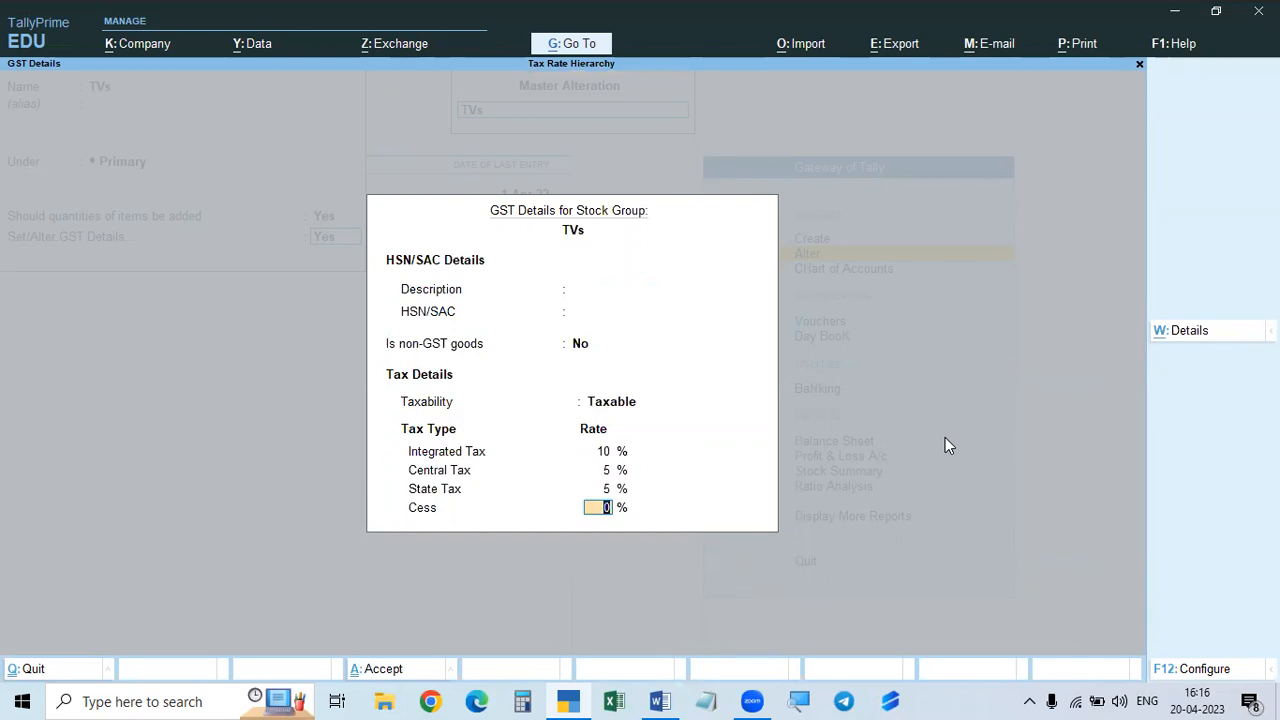
key("Return")
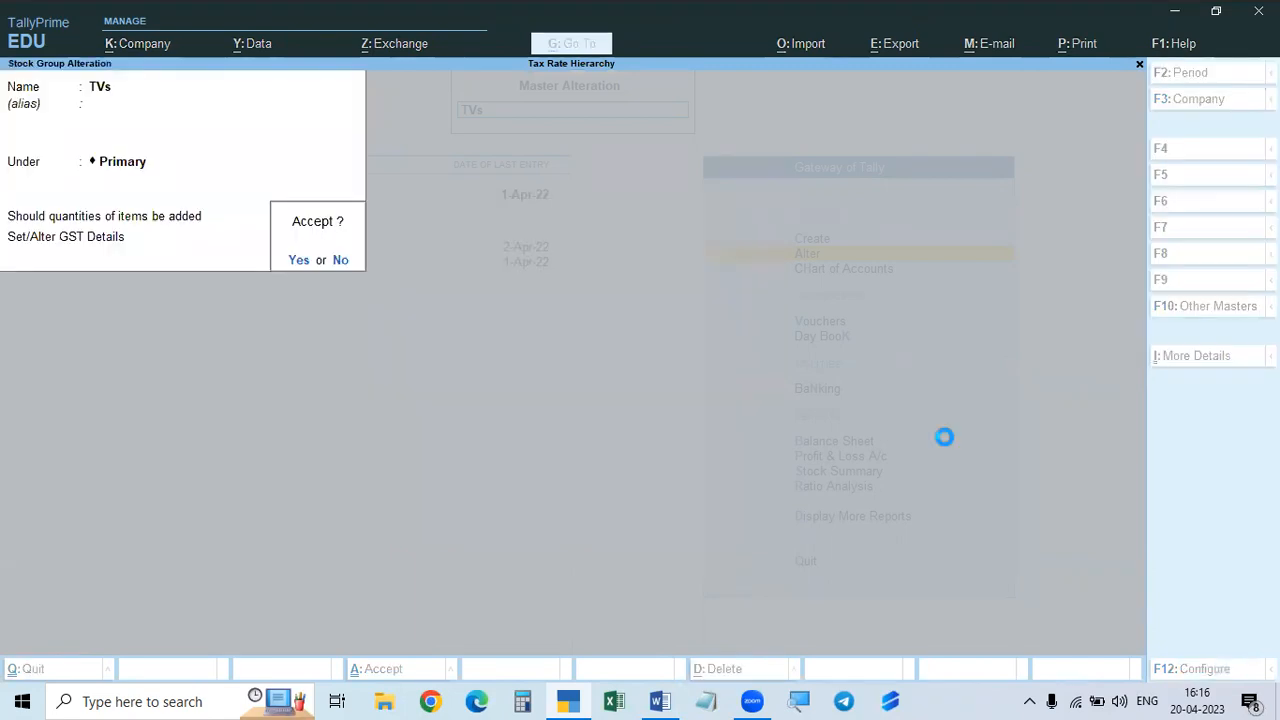
- Save the TVs stock group alteration and return to the Gateway of Tally
key("Return")
key("Return")
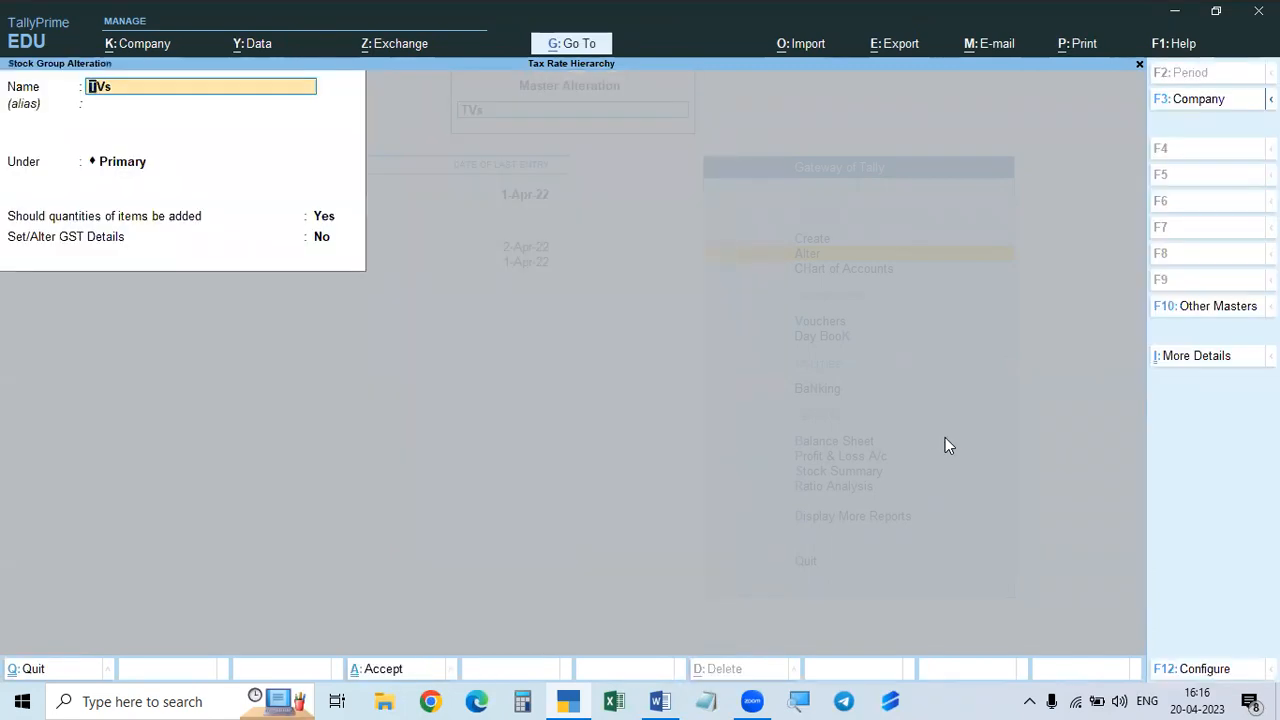
key("Escape")
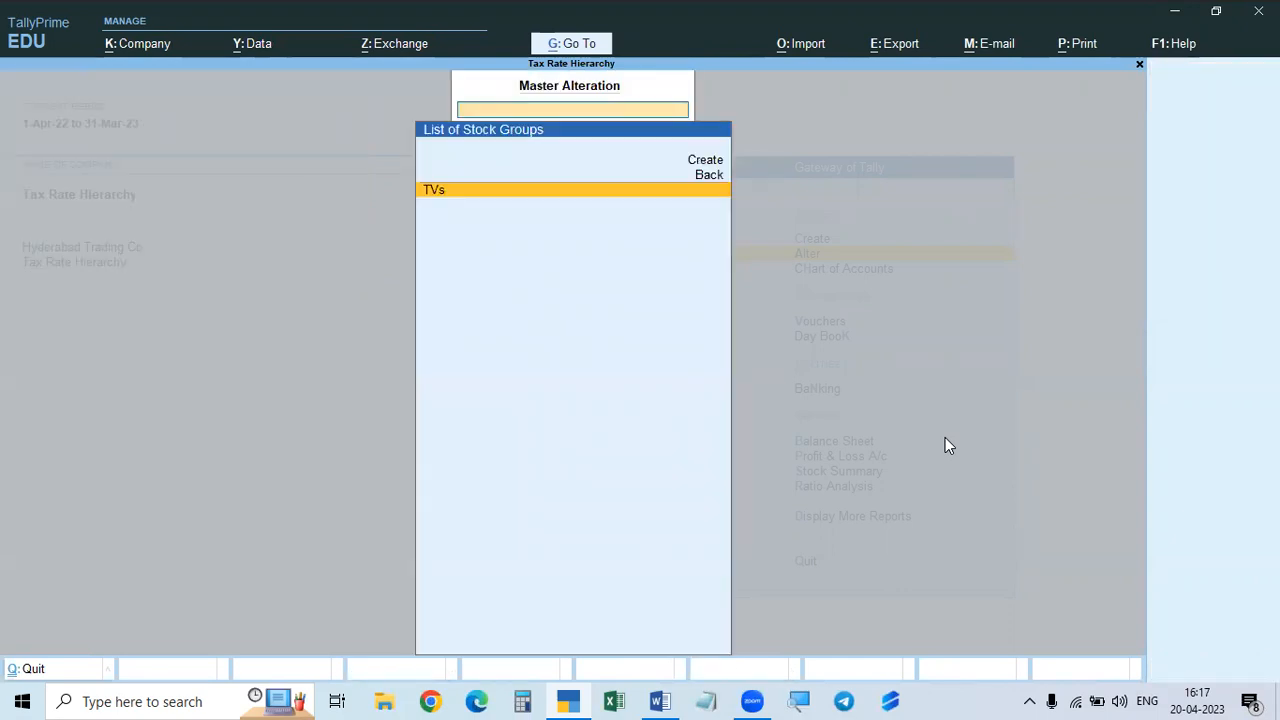
key("Escape")
key("Escape")
key("Escape")
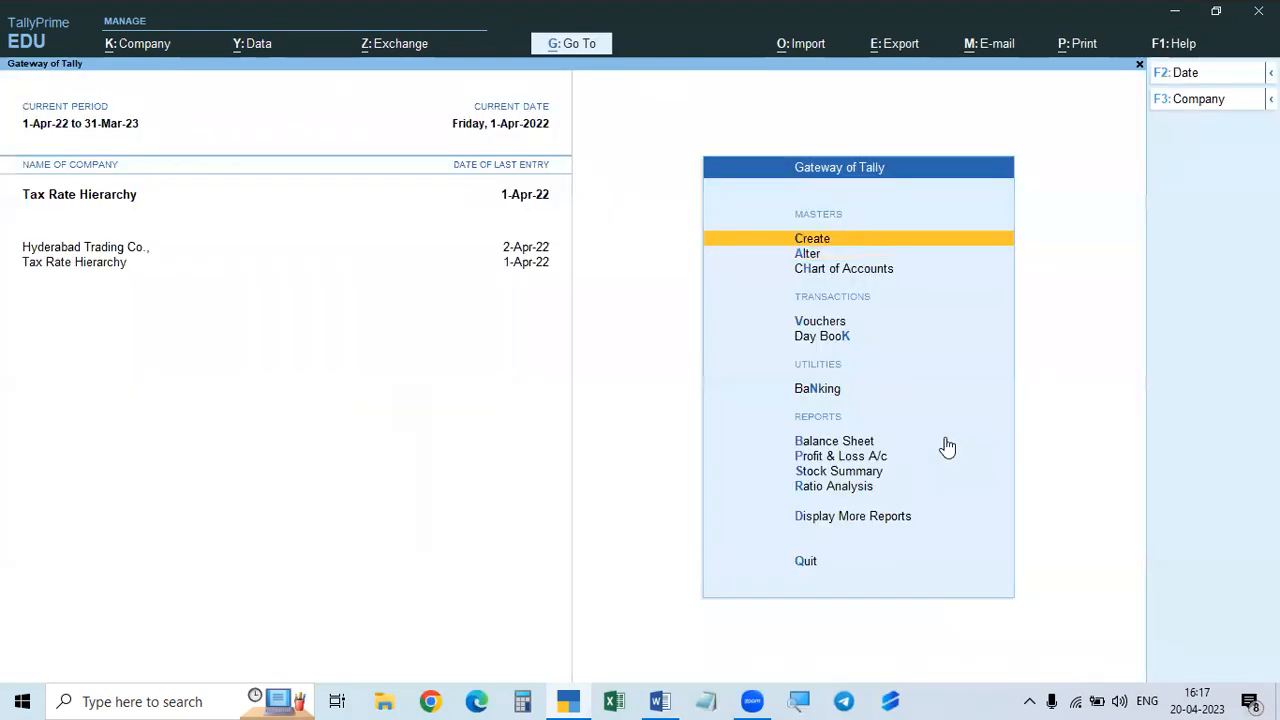
- Start a sales voucher with Cash as the party account and accept the blank dispatch details
key("v")
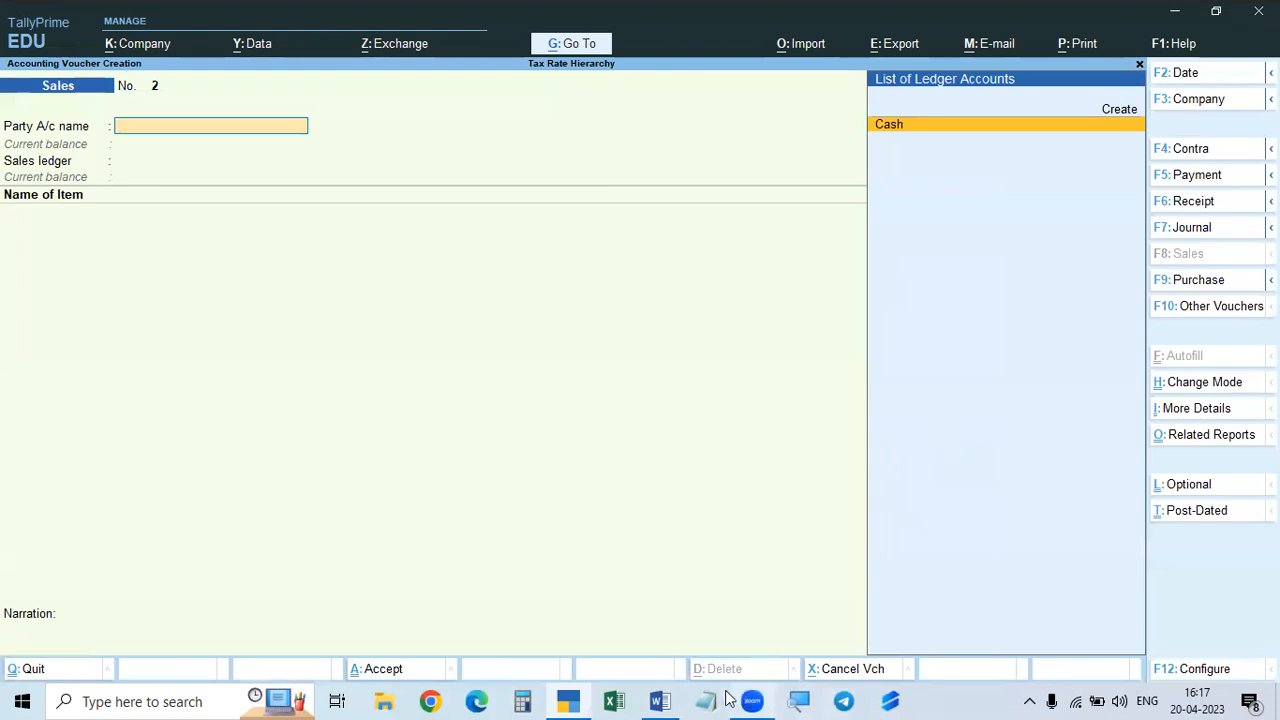
type("cash")
key("Return")
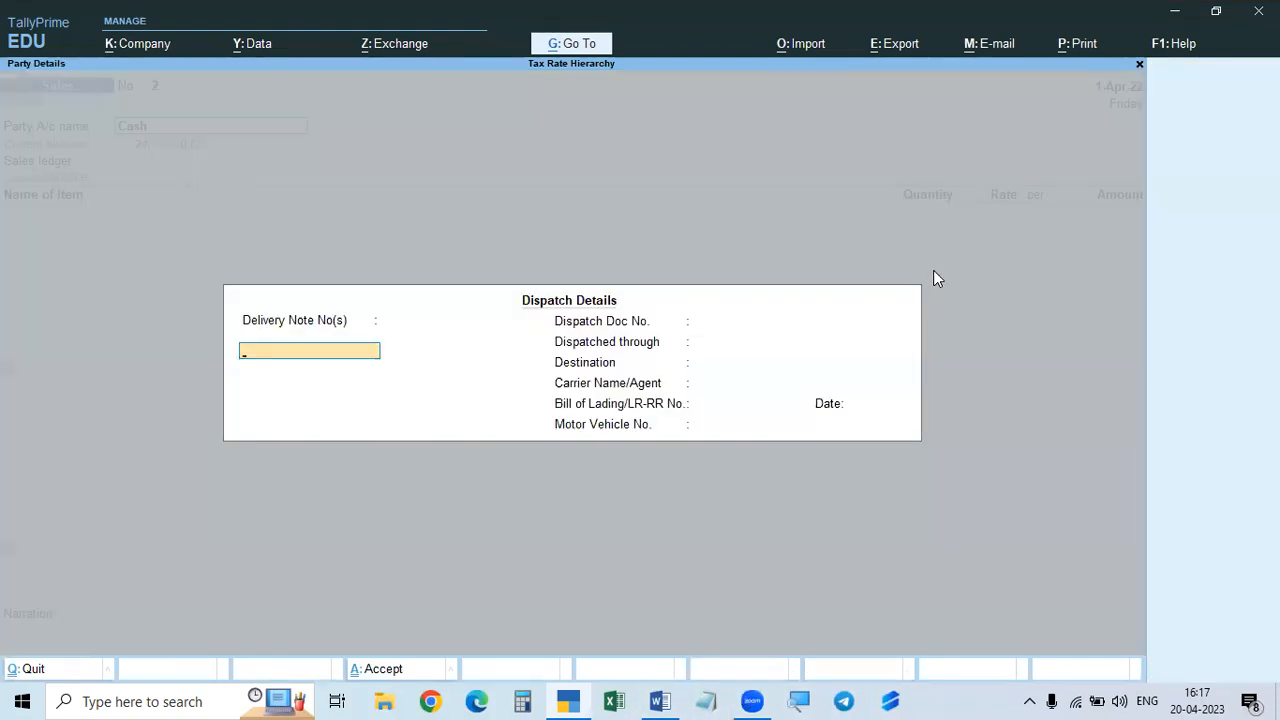
key("ctrl+a")
- Enter the buyer's name in the party details, keeping Telangana as the state and Unregistered as the GST registration type
type("Ram")
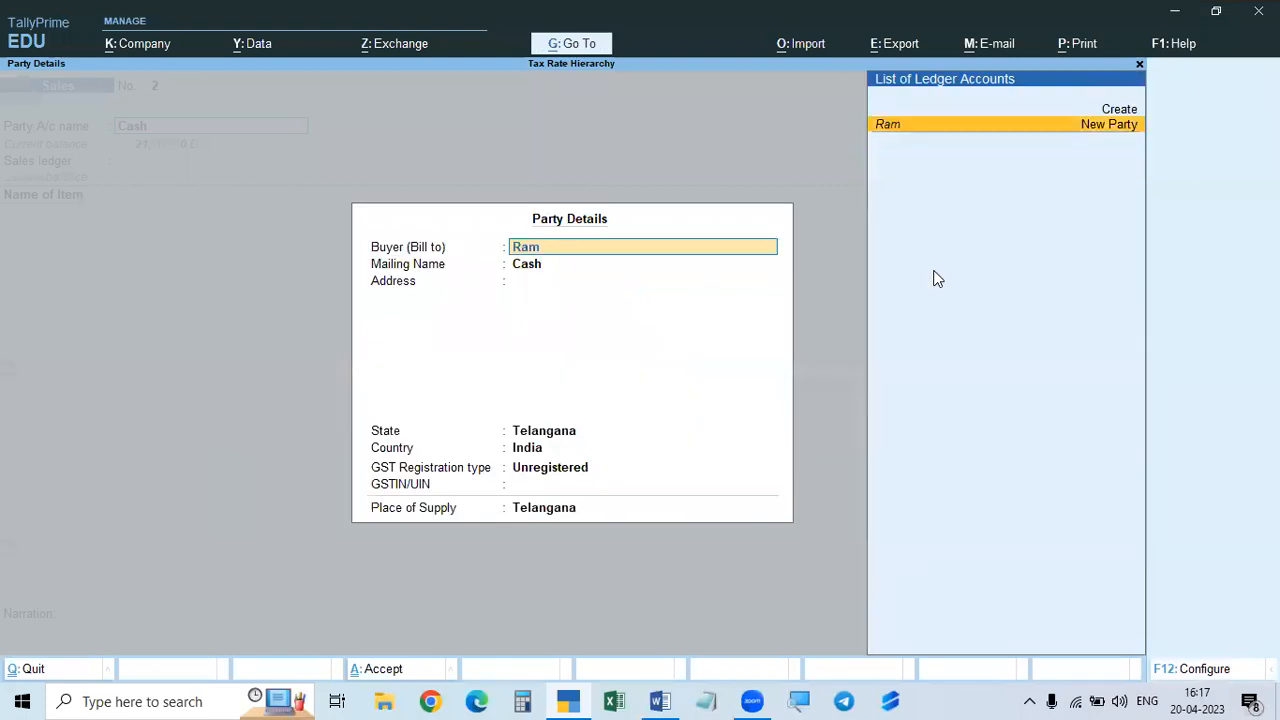
type("u")
key("Return")
key("Return")
key("Return")
key("Return")
key("Return")
key("Up")
key("Up")
key("Return")
key("Return")
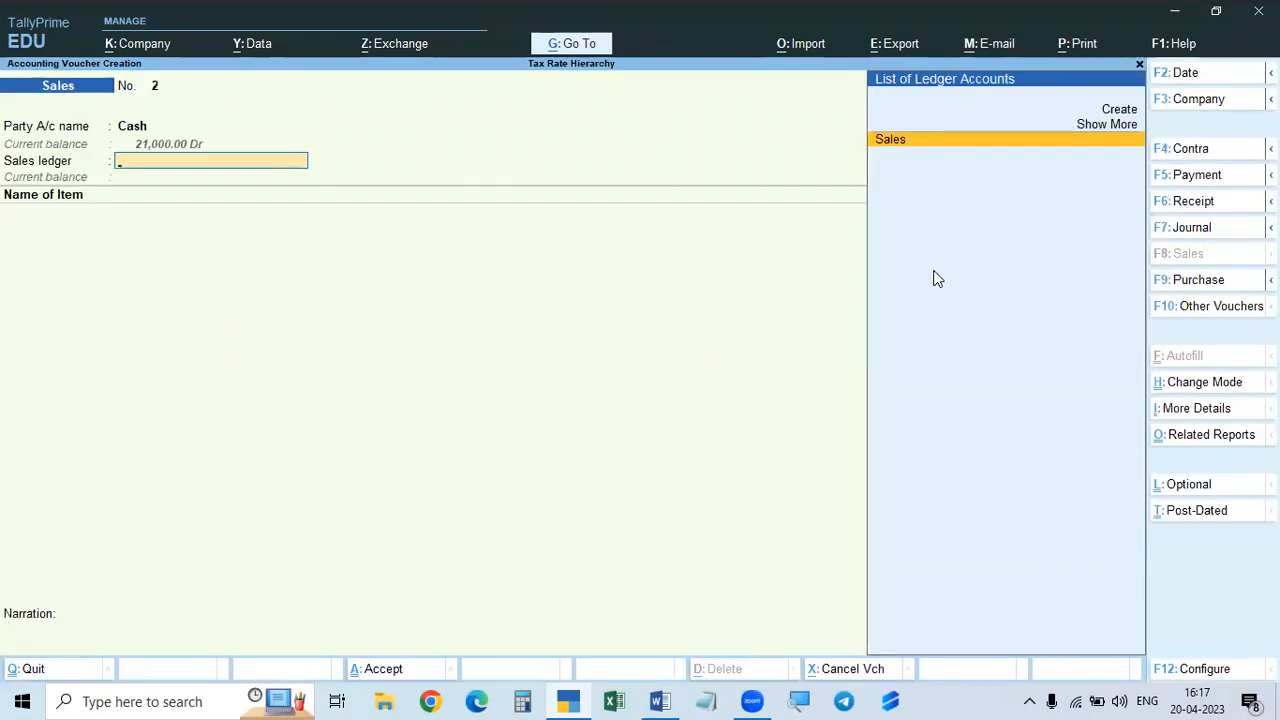
- Select the Sales ledger and add one Sony TV 20" at a rate of 20,000
key("Return")
type("Son")
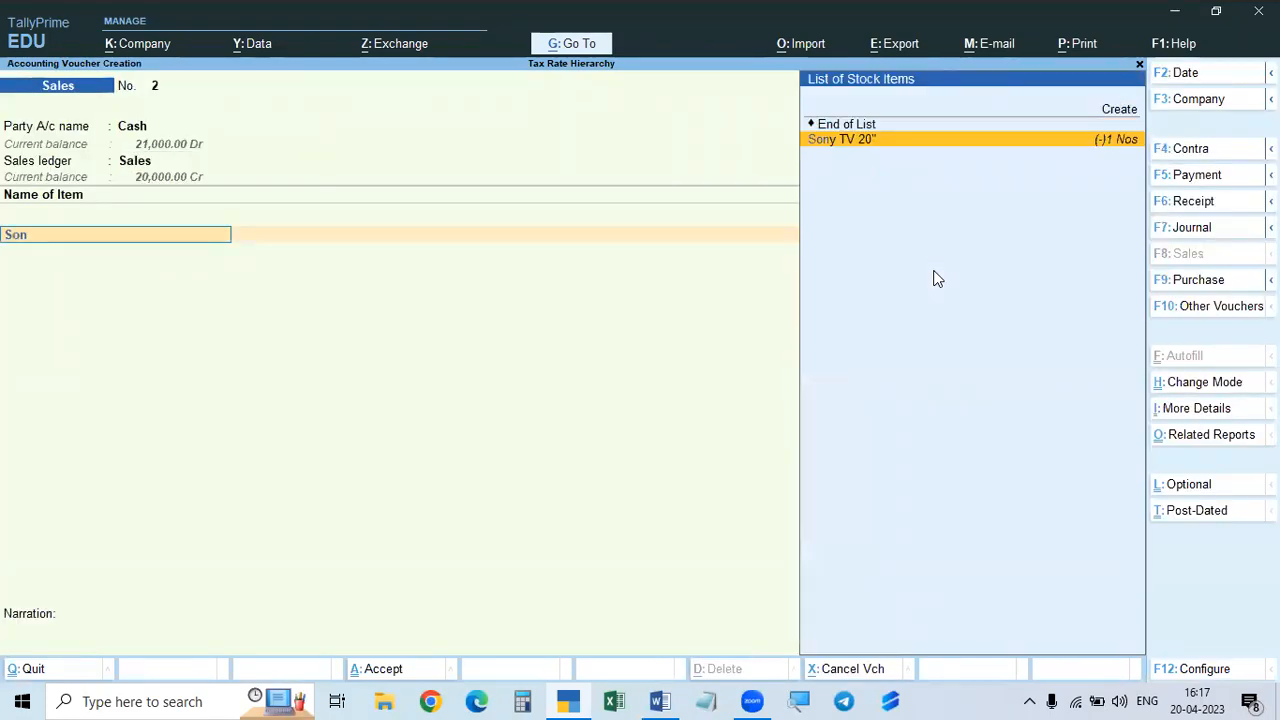
key("Return")
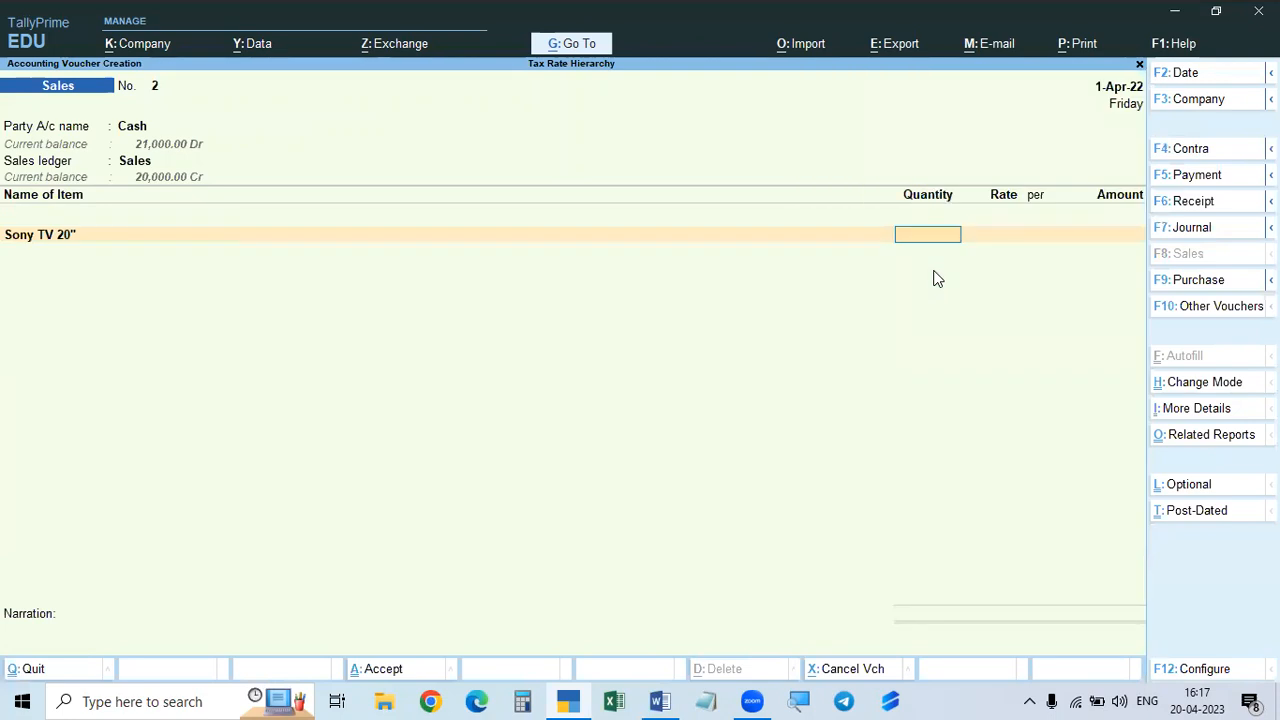
type("1")
key("Return")
key("Return")
type("00")
key("BackSpace")
key("BackSpace")
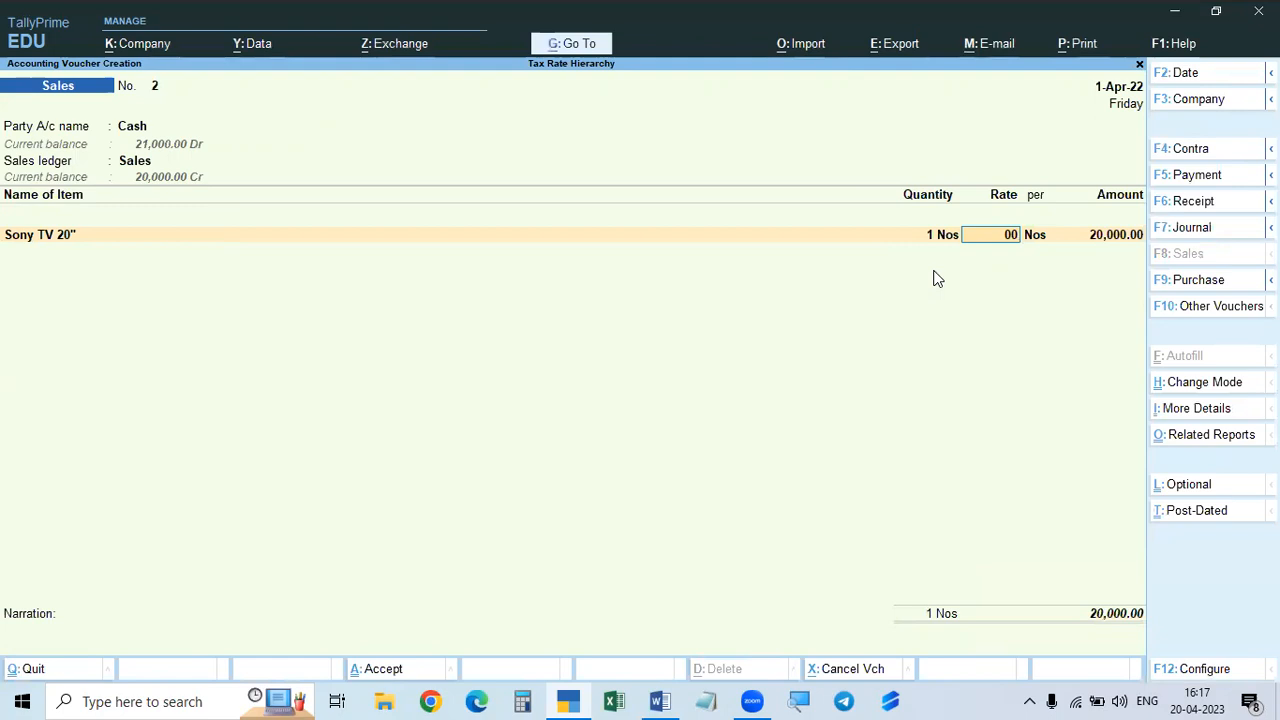
key("Return")
key("Return")
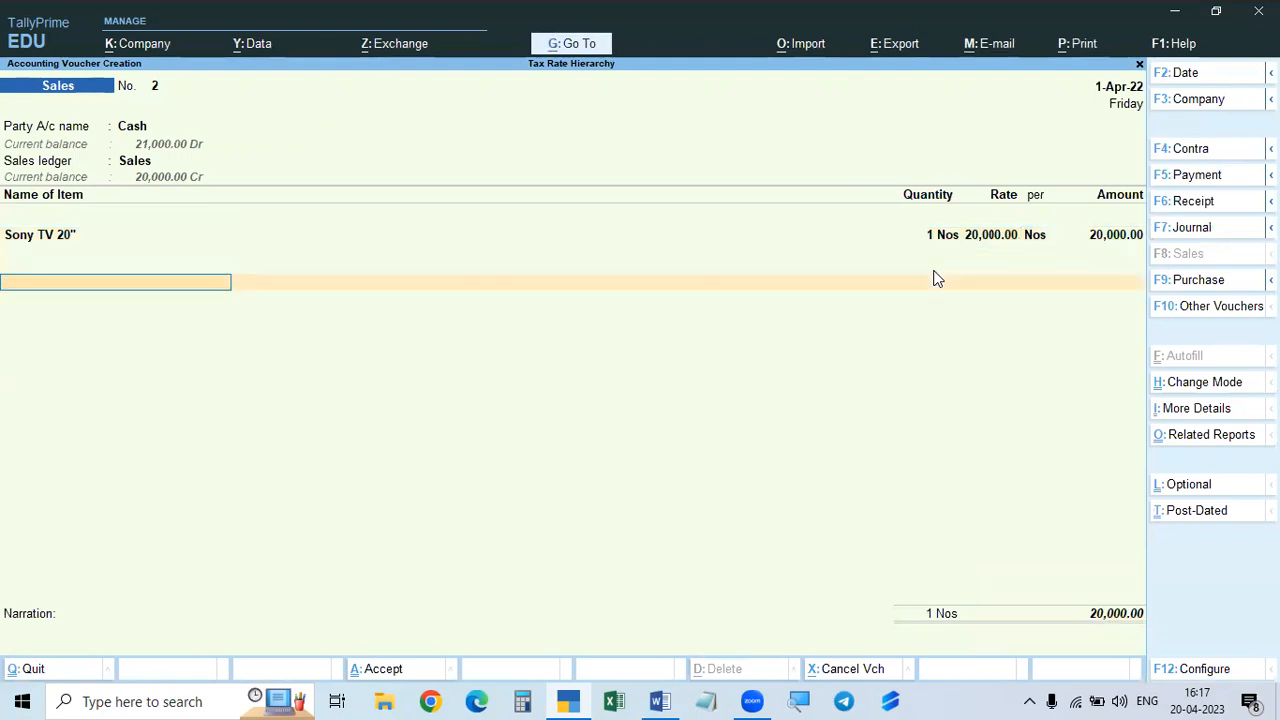
- Add the CGST and SGST ledgers to the voucher, checking the stock group rate in the Word notes
type("Cgst")
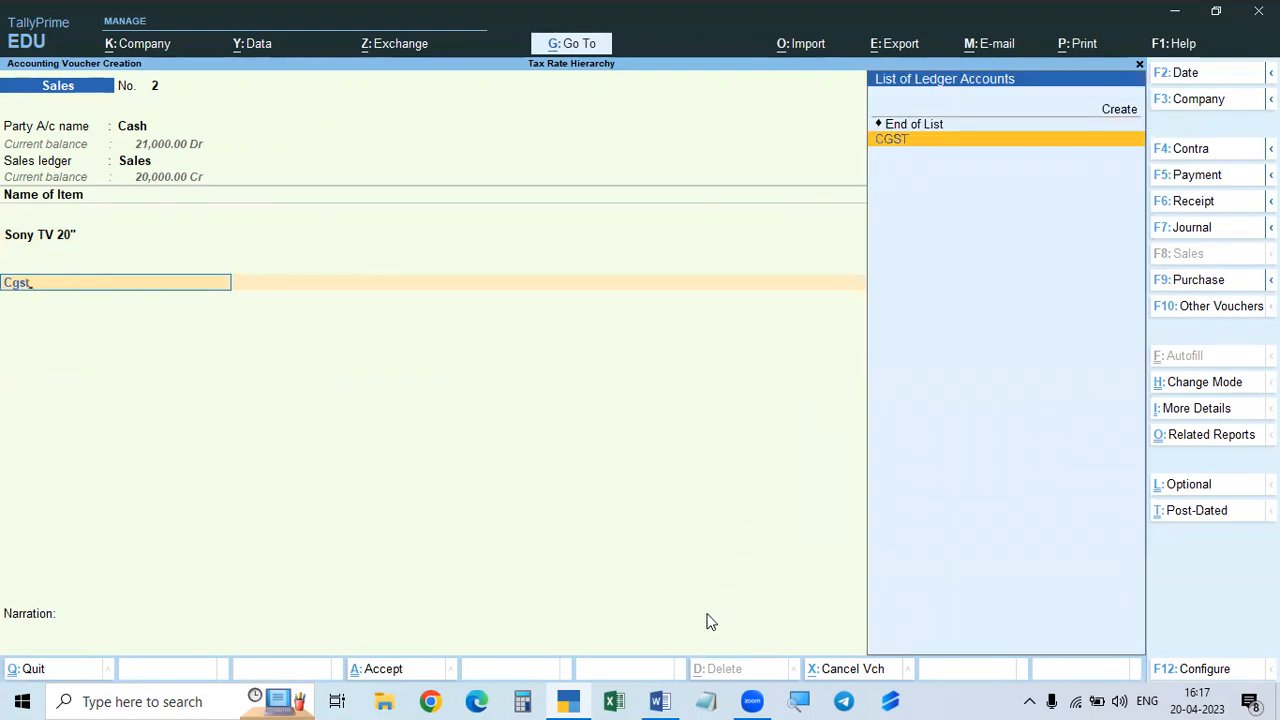
left_click(660, 701)
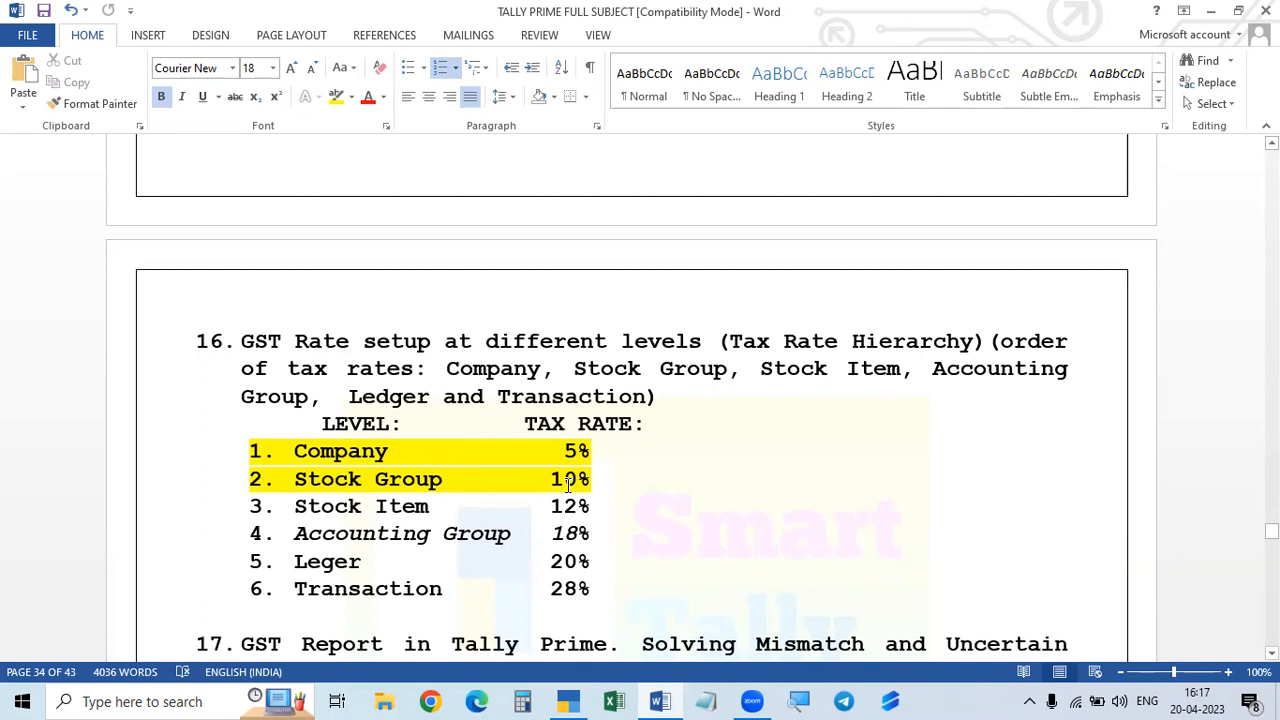
left_click(568, 701)
key("Return")
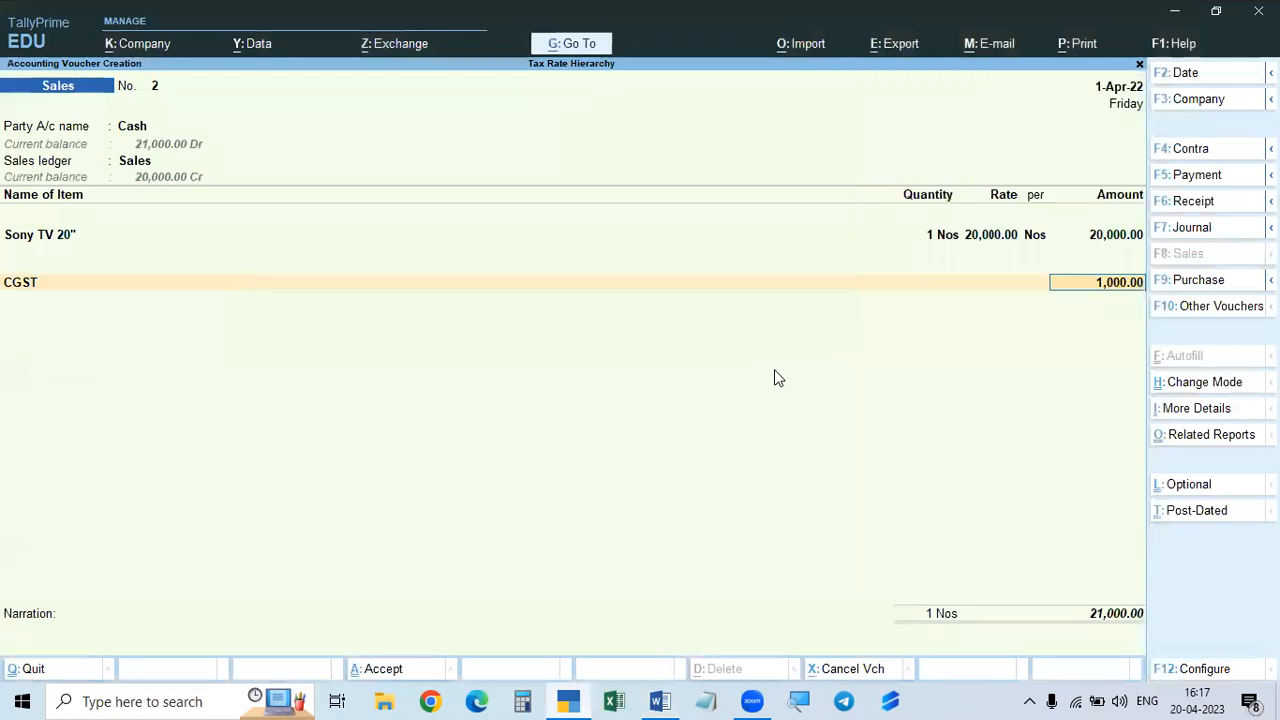
key("Return")
type("Sgst")
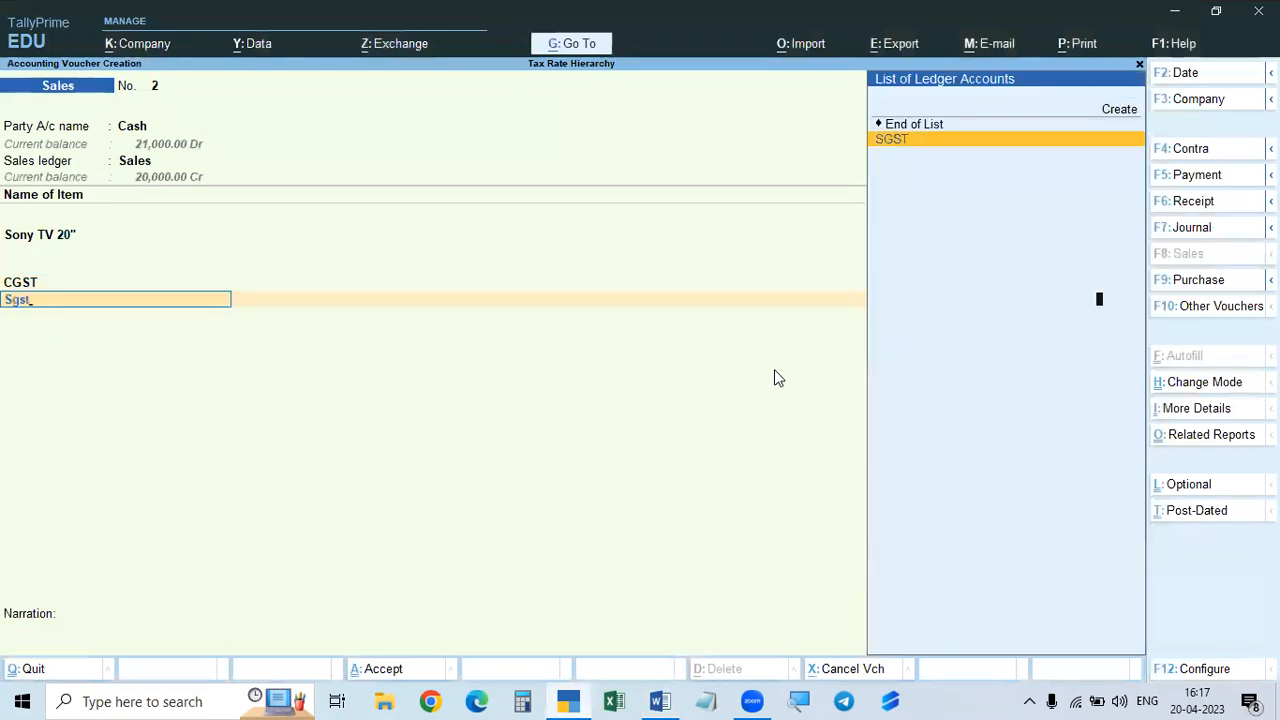
key("Return")
key("Return")
- Open the GST tax analysis for the sales voucher
key("ctrl")
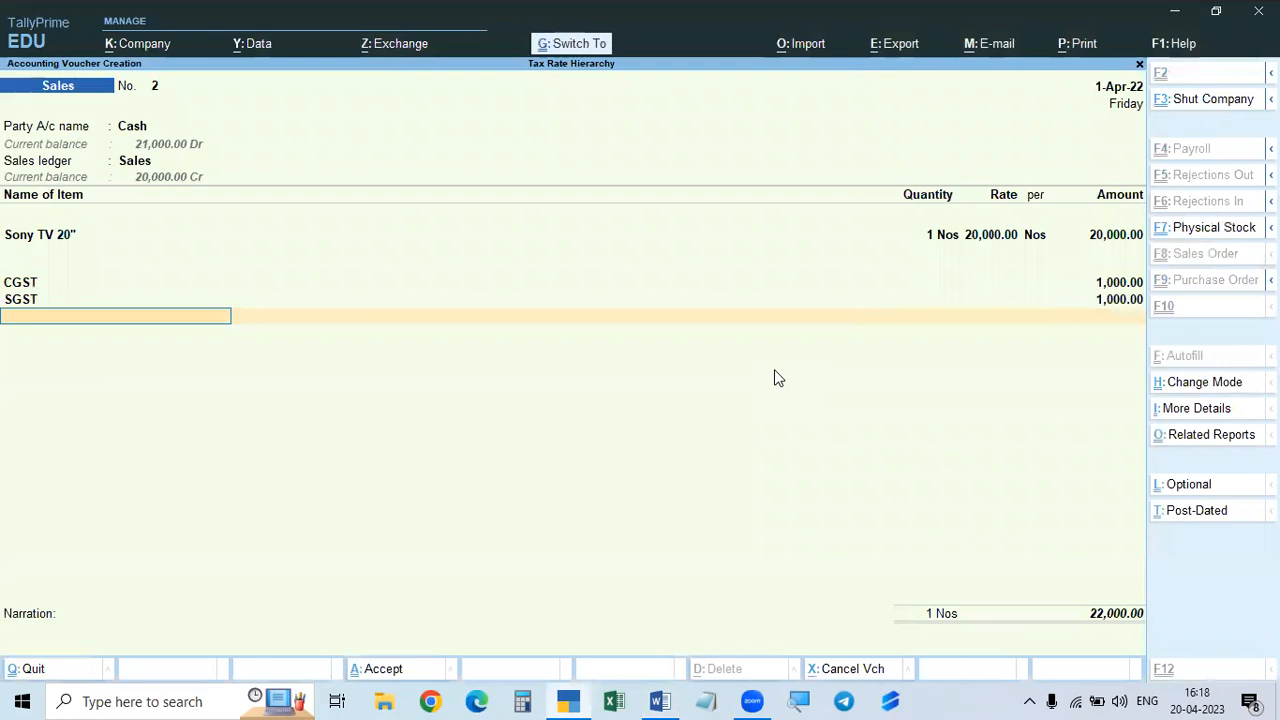
key("alt")
key("alt+a")
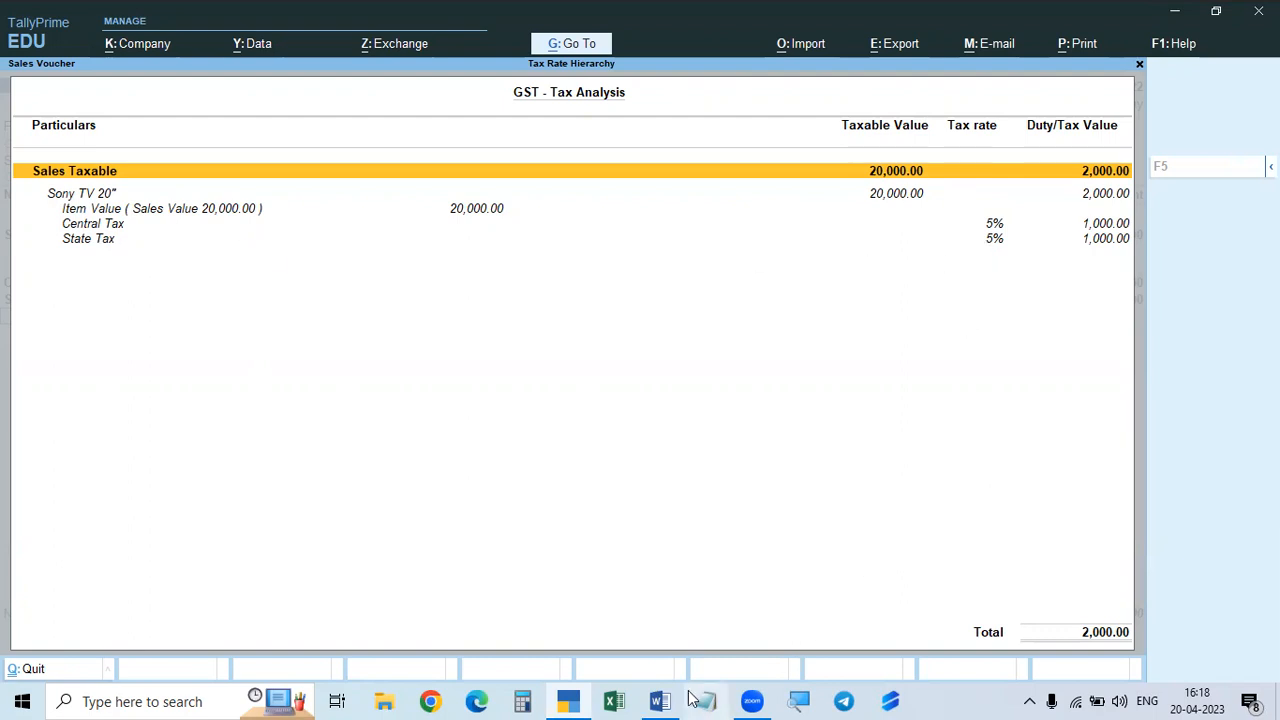
- Compare the tax analysis with the Word notes, selecting the company-level 5% rate, and return to TallyPrime
left_click(659, 701)
left_click(659, 701)
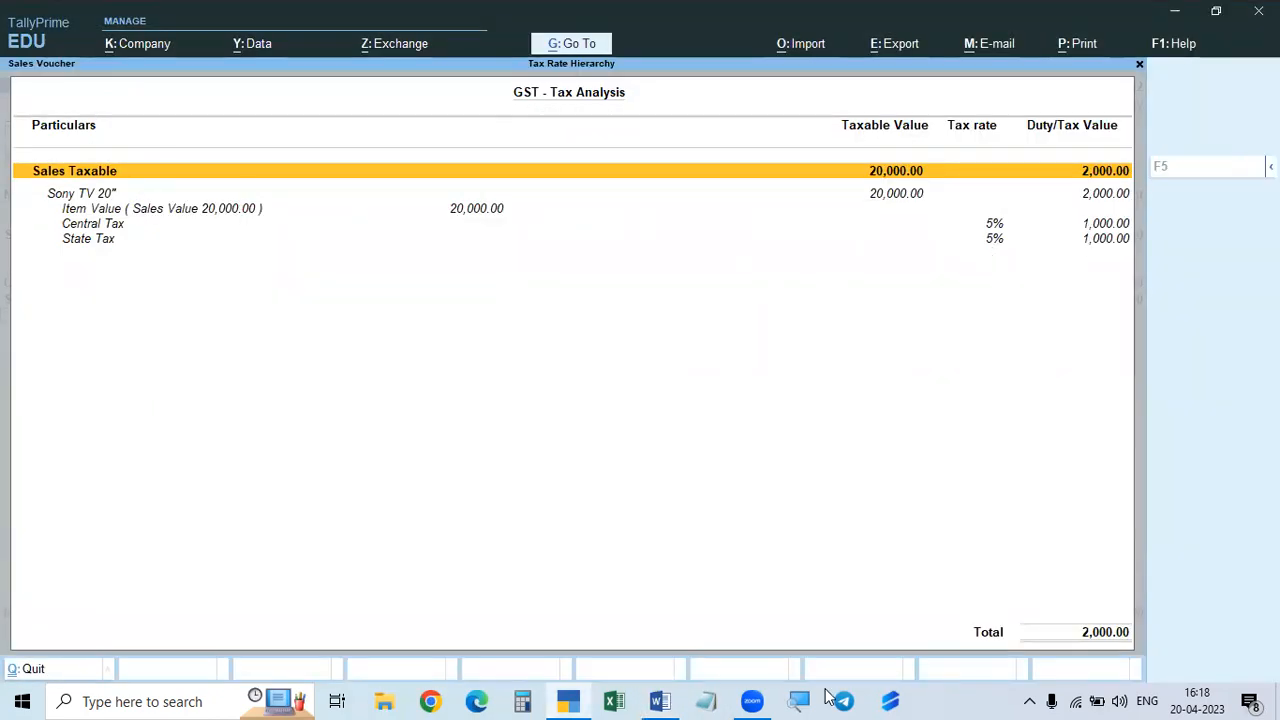
left_click(659, 701)
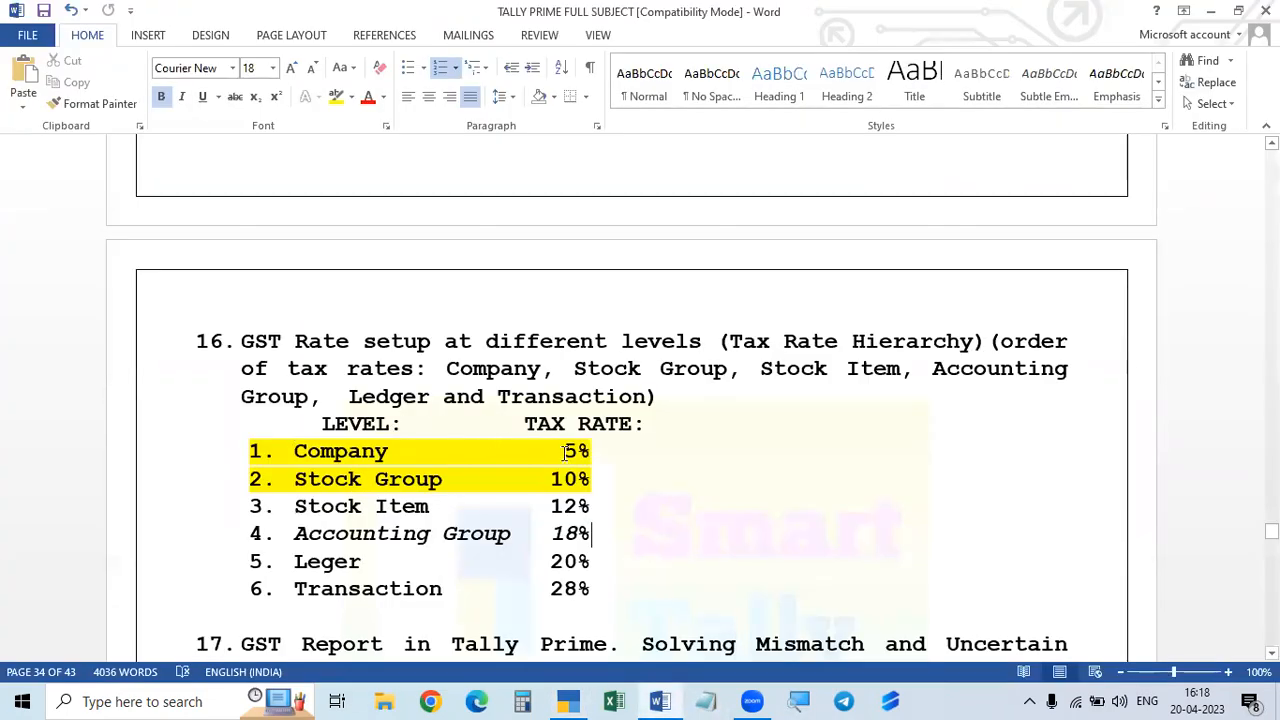
left_click_drag(566, 451, 614, 451)
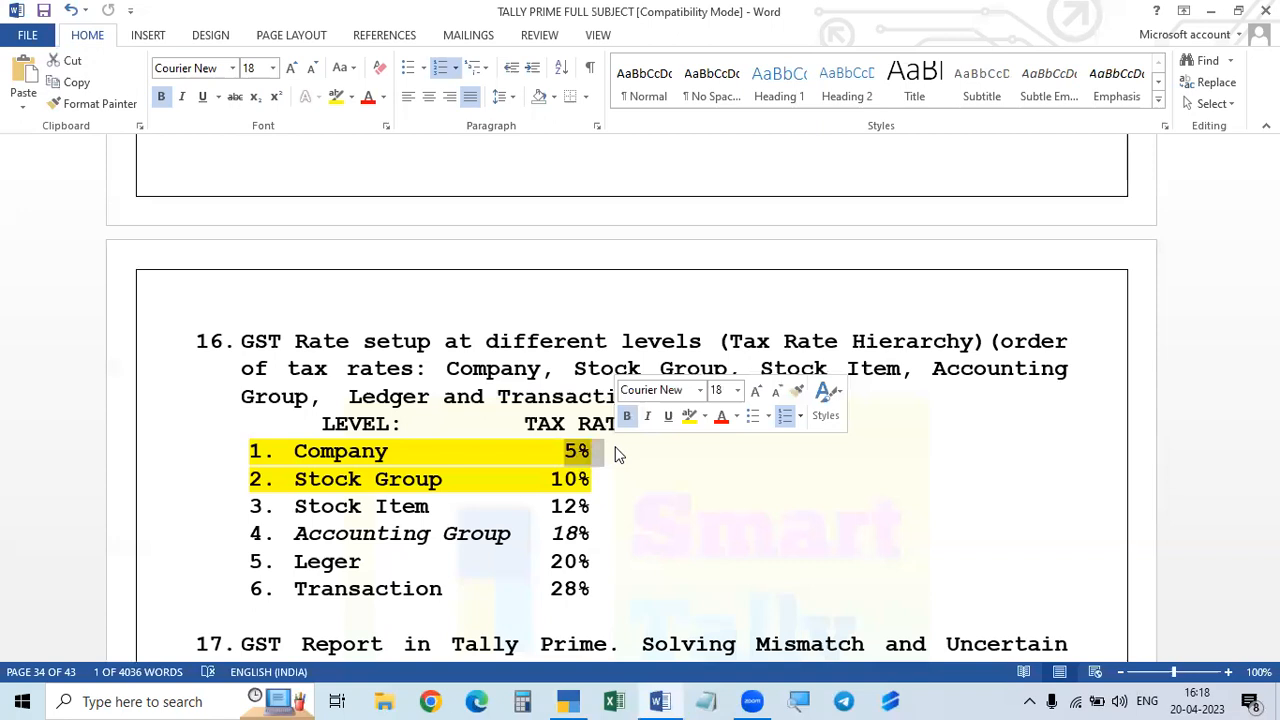
left_click(566, 700)
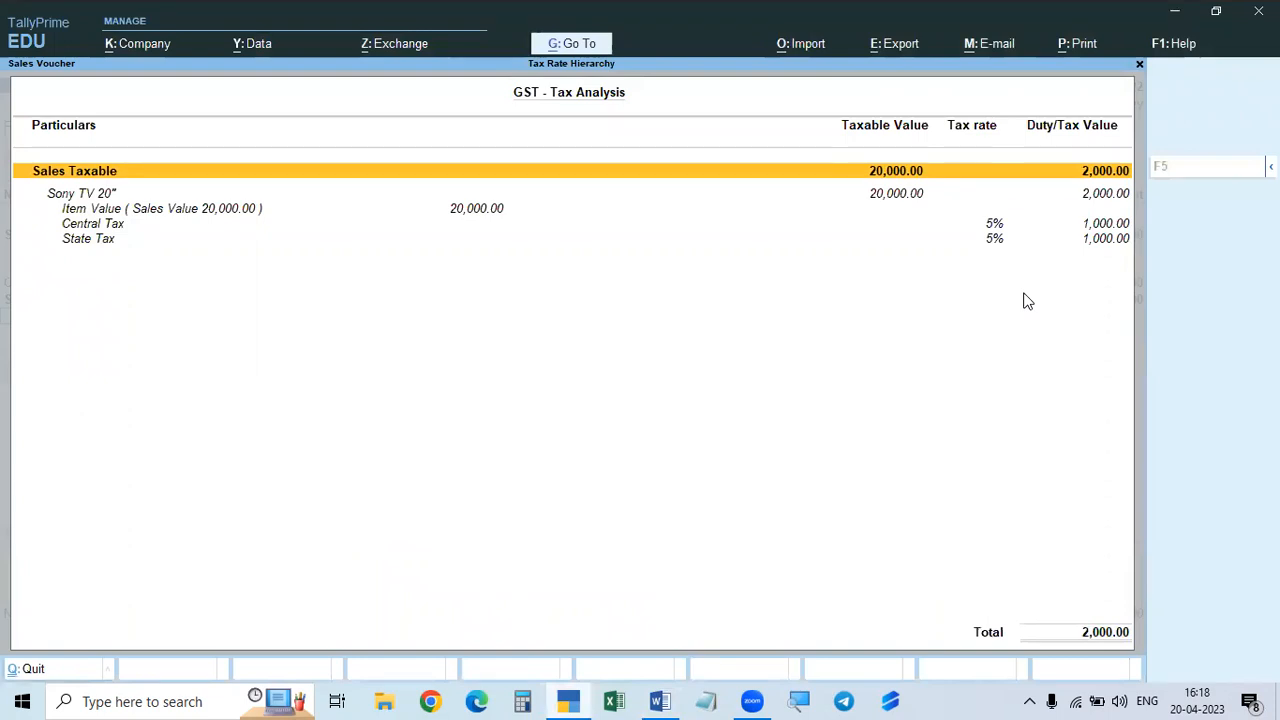
- Close the tax analysis and save the second sales voucher with an empty narration
key("Escape")
key("Return")
key("Return")
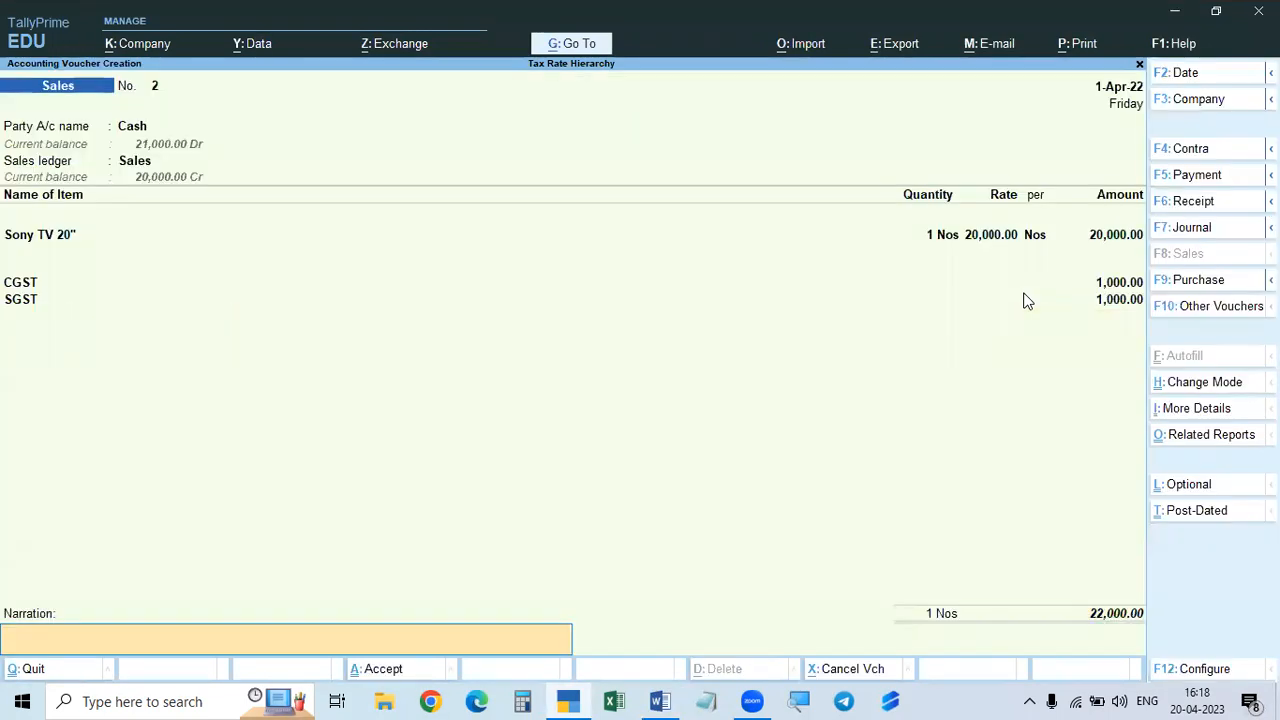
key("Return")
key("Return")
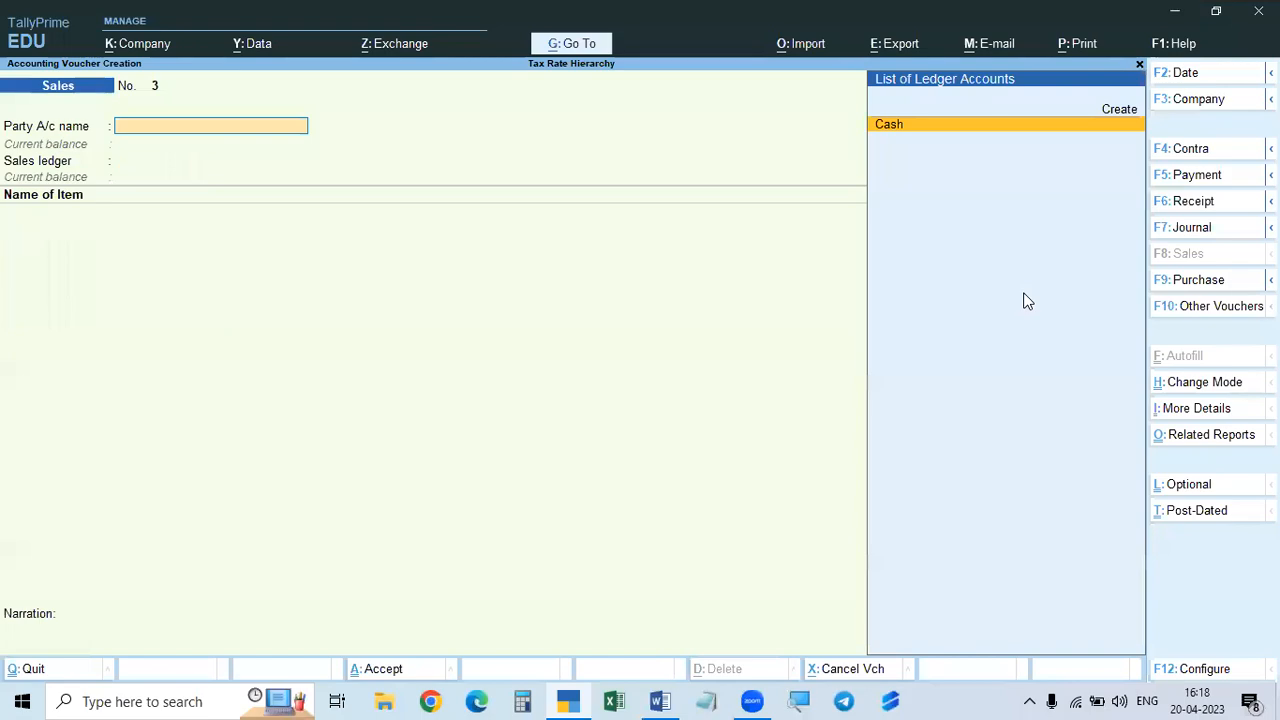
- Switch to the Word notes and highlight the Company 5% line in red
key("alt+Tab")
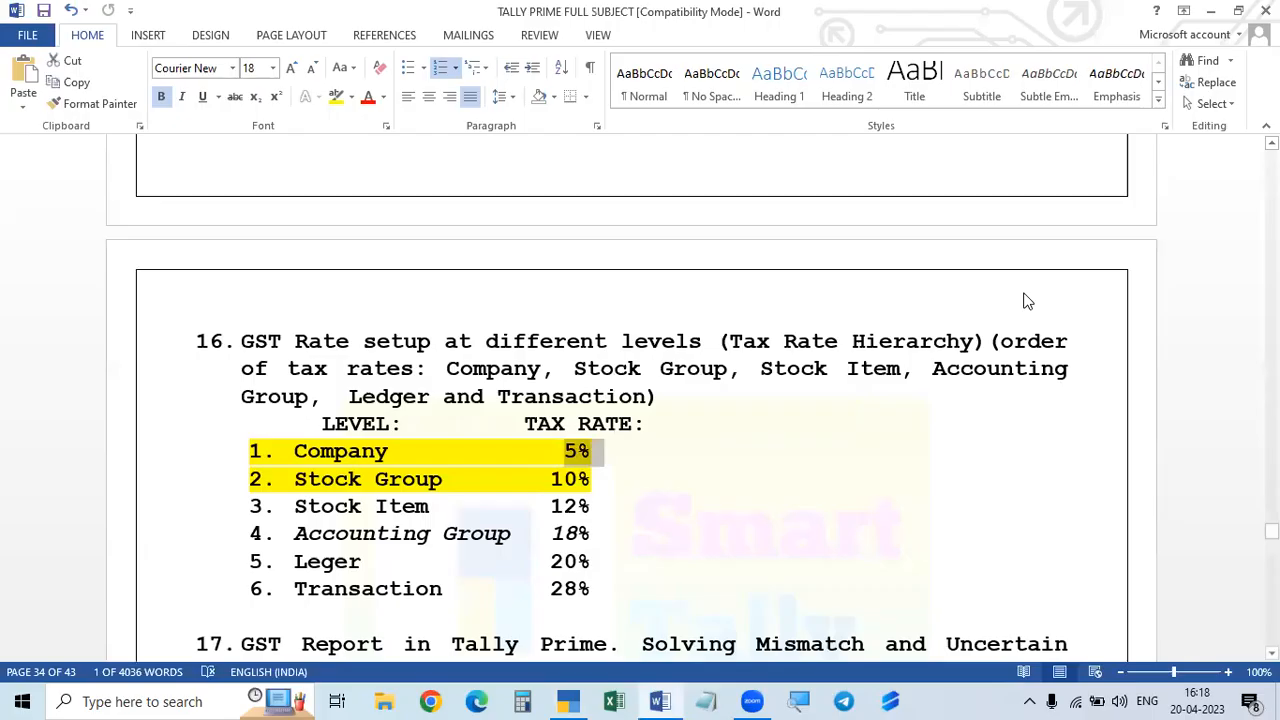
left_click(710, 487)
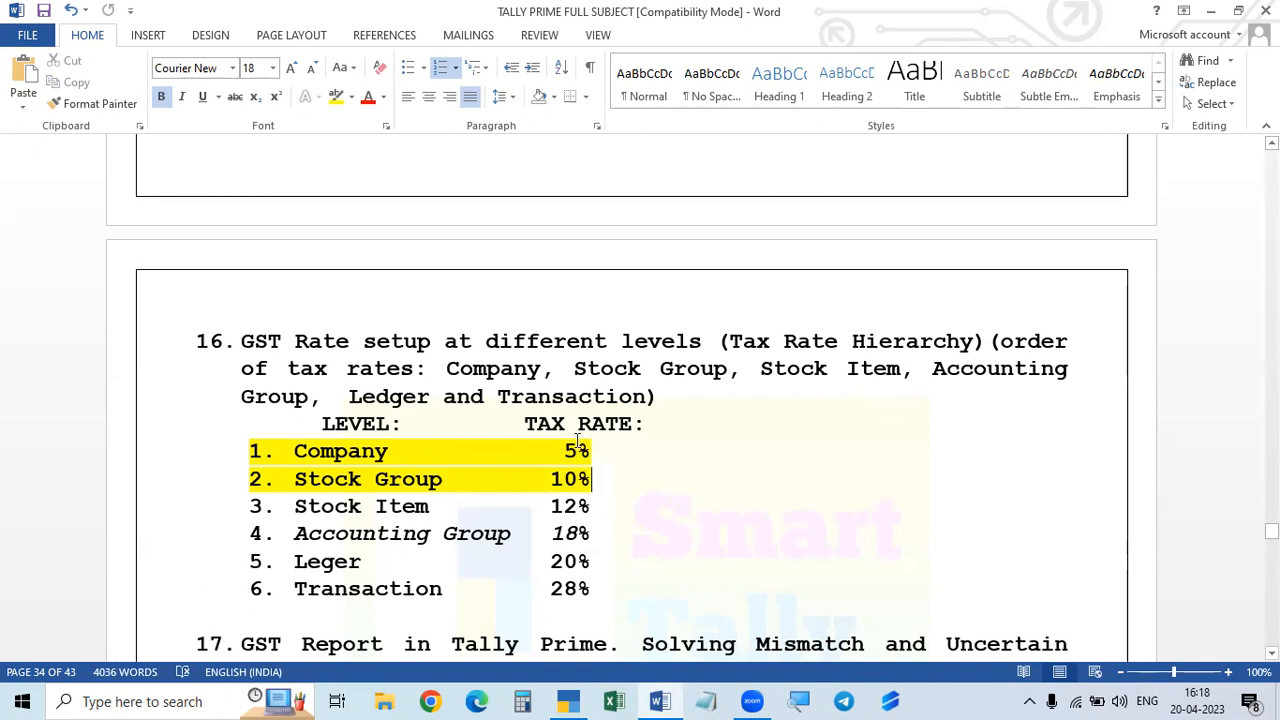
left_click_drag(294, 506, 592, 510)
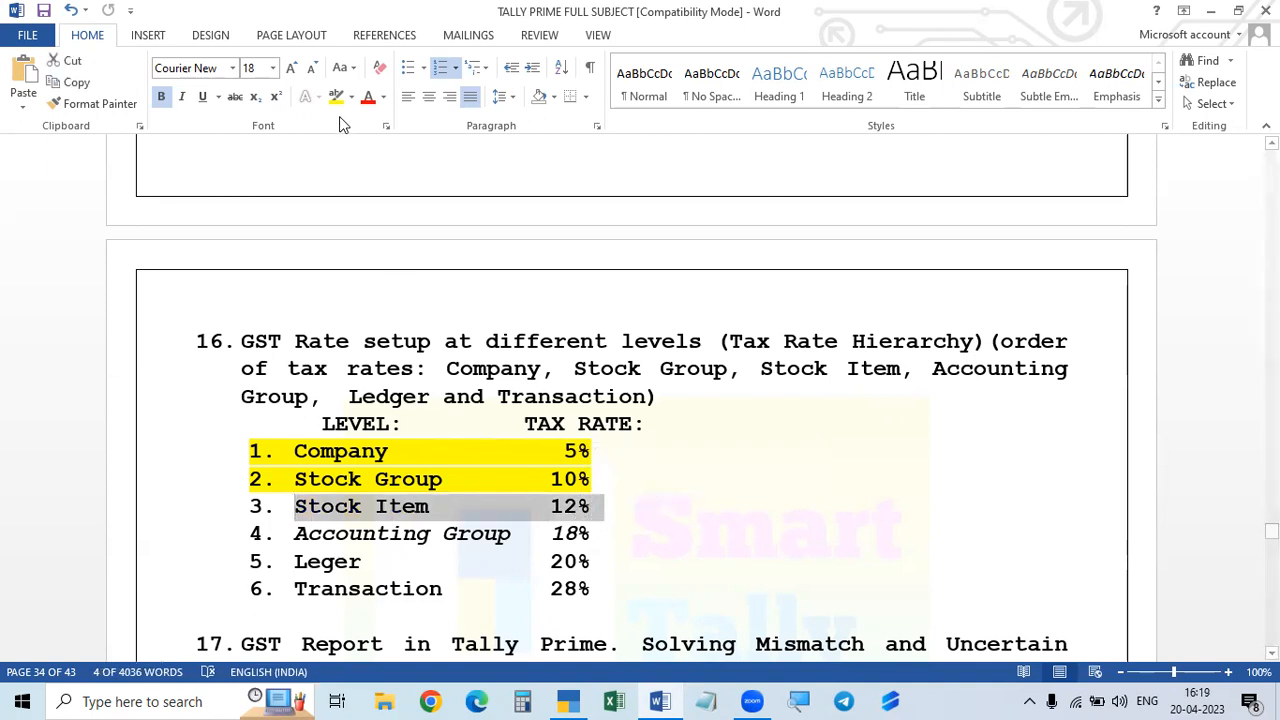
left_click(337, 452)
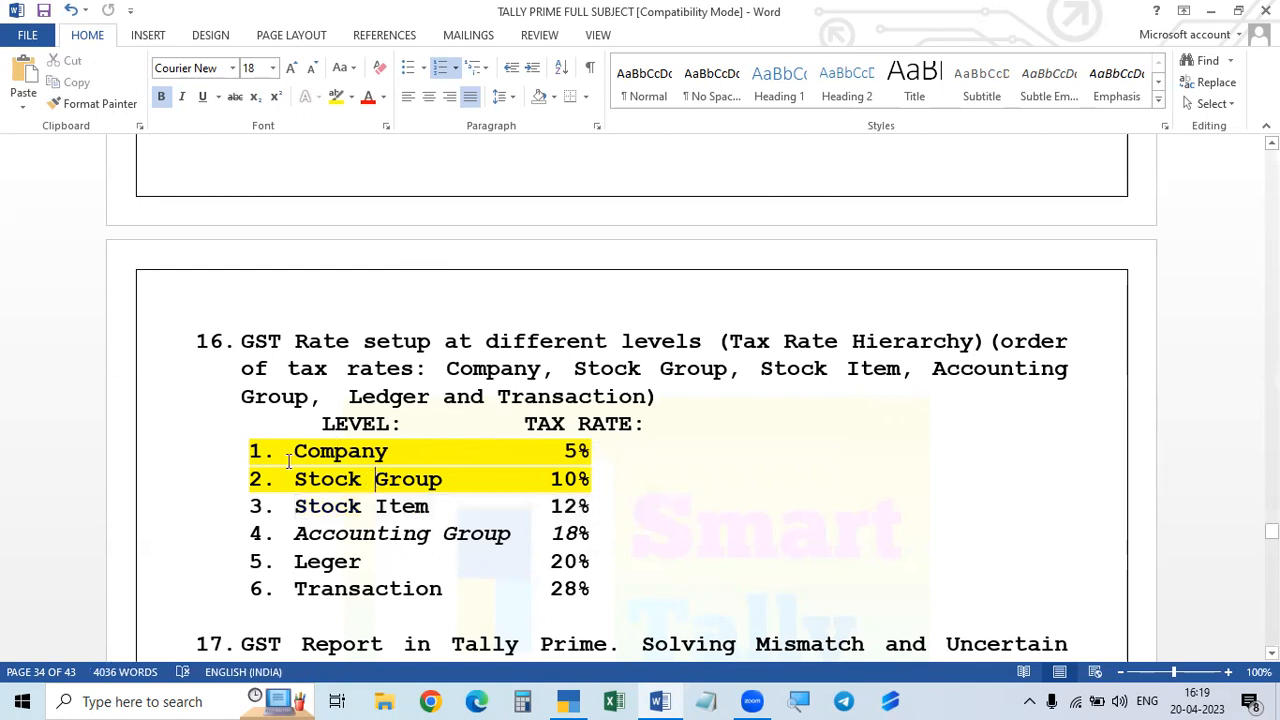
left_click_drag(287, 457, 598, 455)
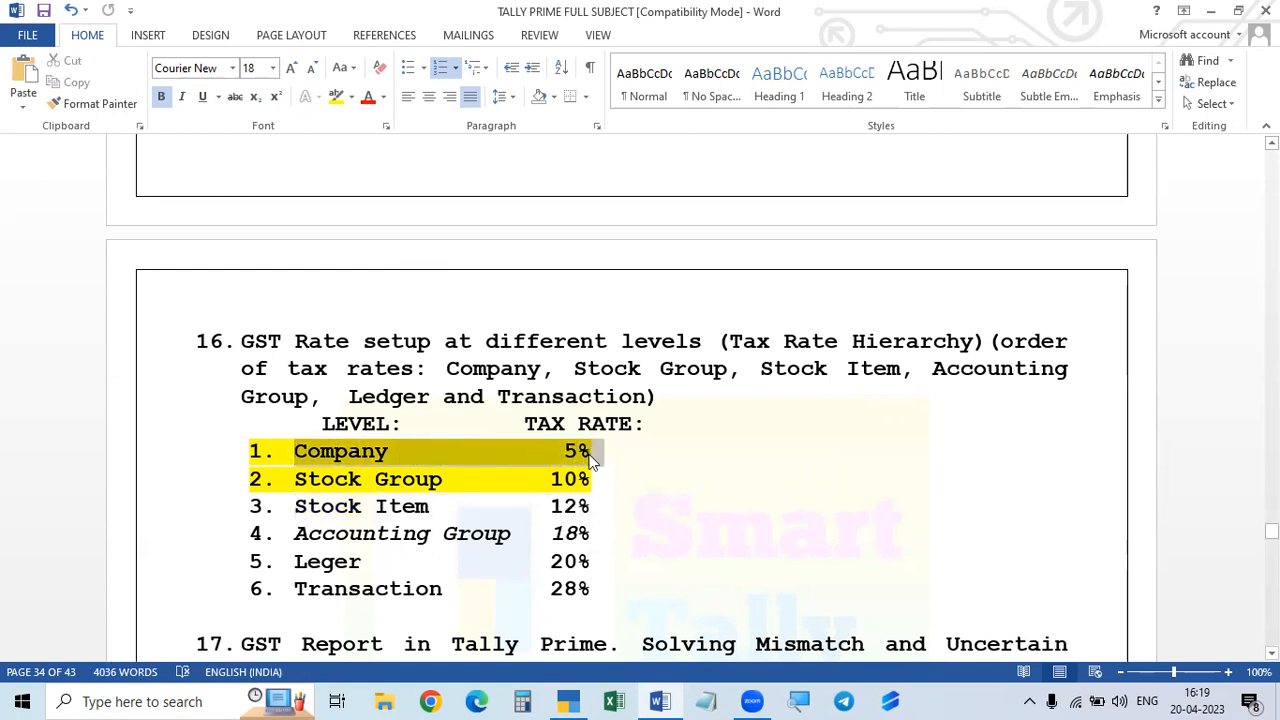
left_click(351, 97)
left_click(341, 151)
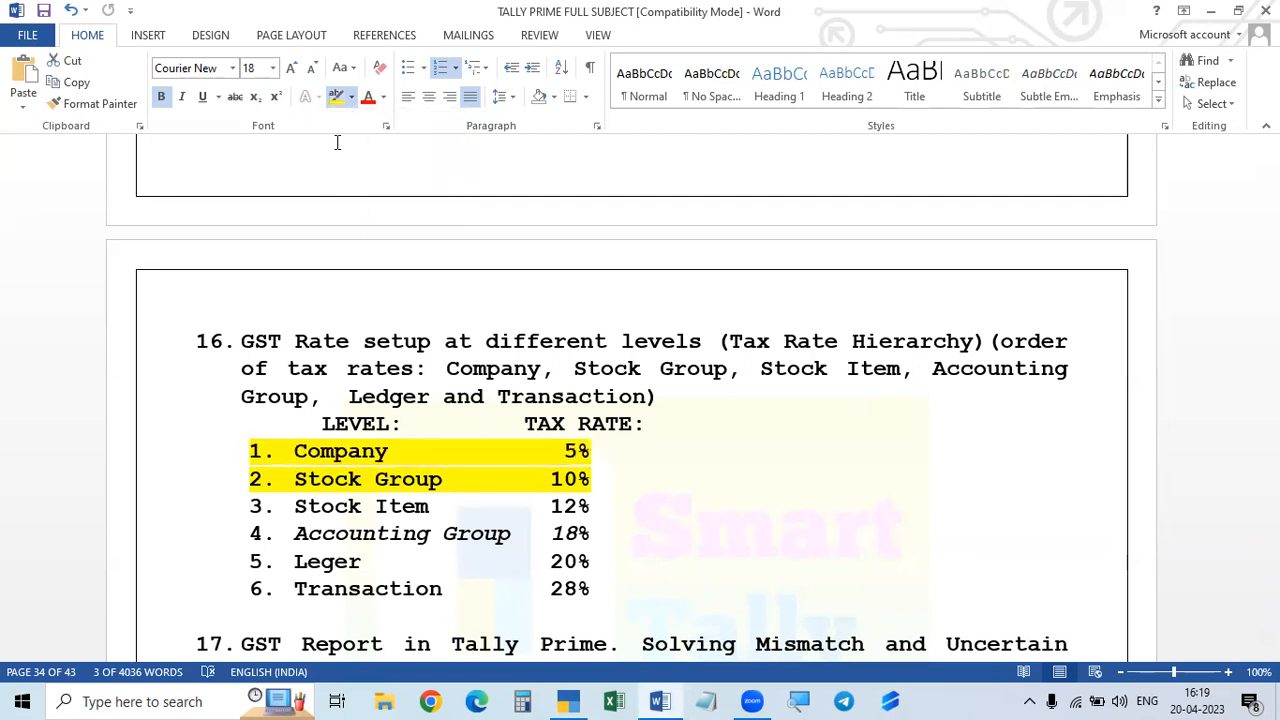
key("Right")
- Highlight the Stock Item 12% line in yellow
left_click_drag(295, 507, 592, 512)
left_click(351, 97)
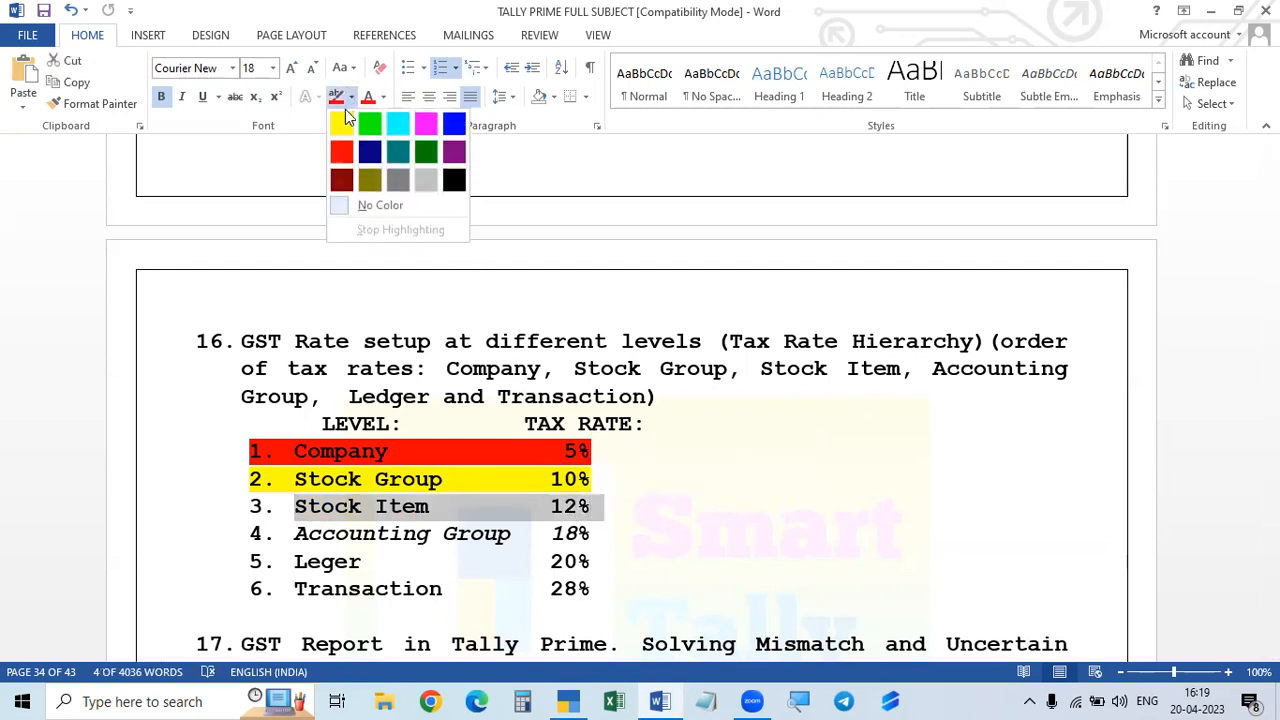
left_click(342, 124)
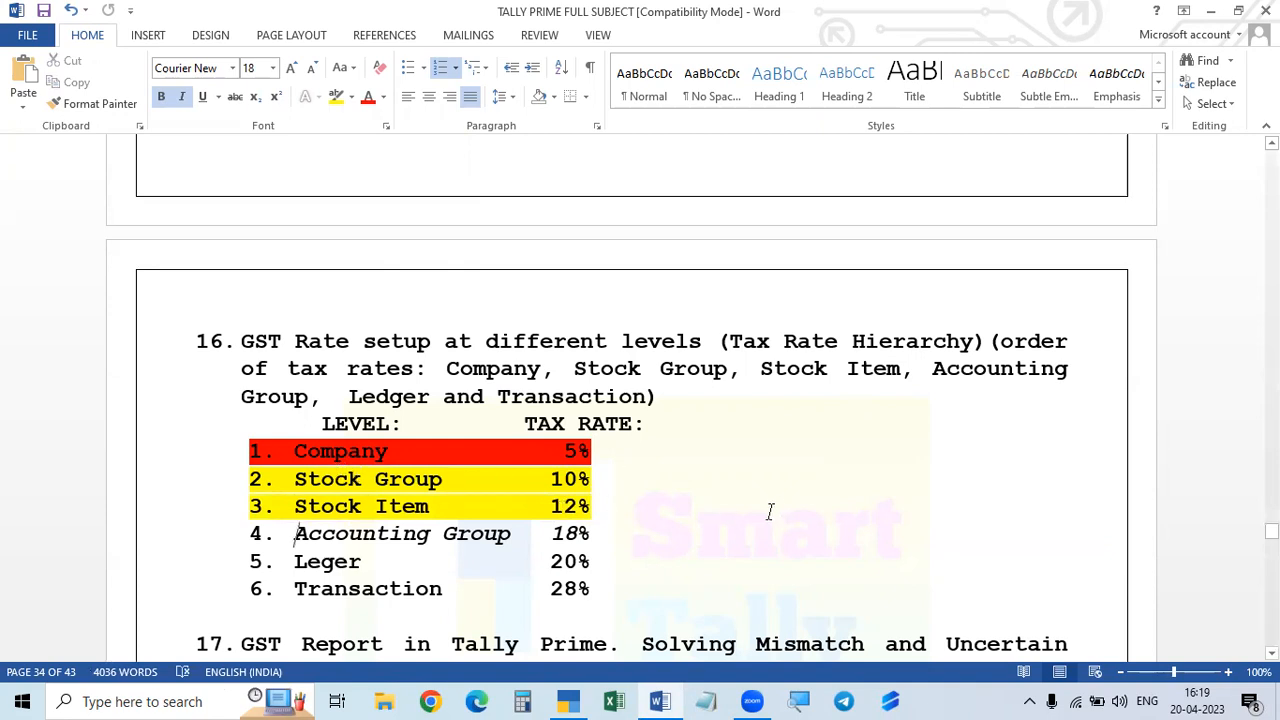
- Return to TallyPrime, leave the blank sales voucher and open the stock item Sony TV 20" for alteration
key("alt+Tab")
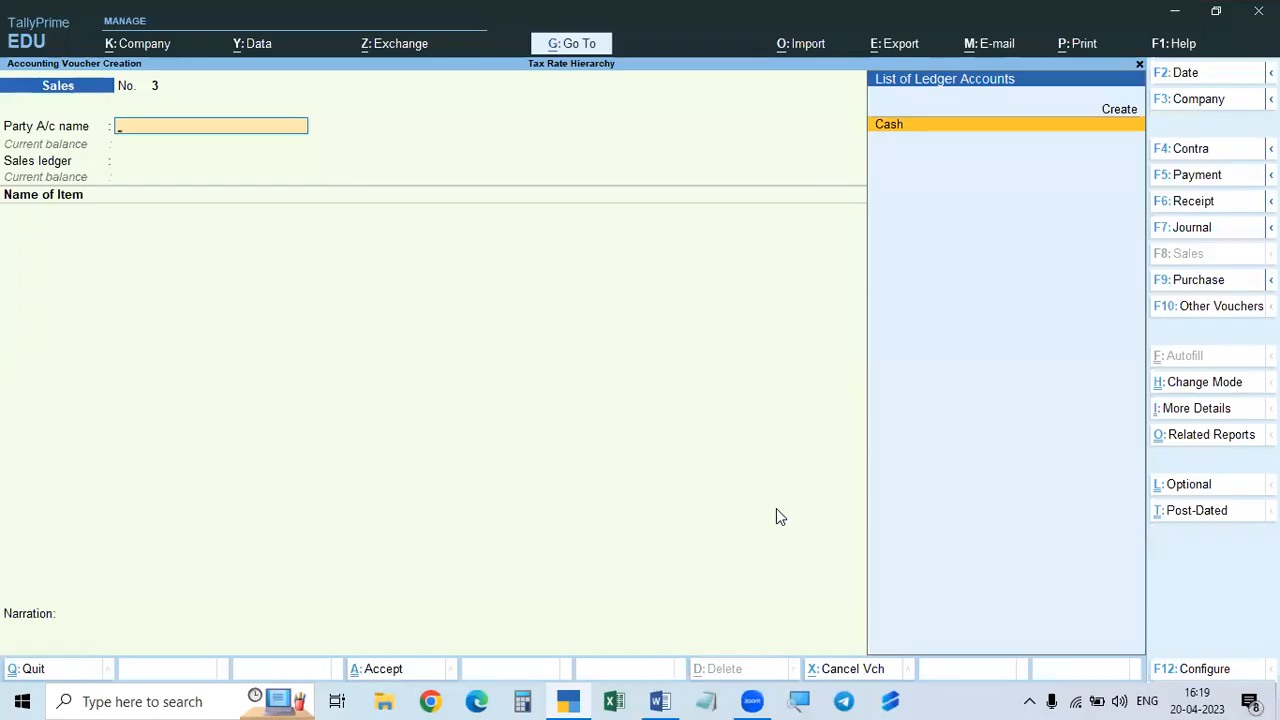
key("Escape")
key("Escape")
key("n")
key("Down")
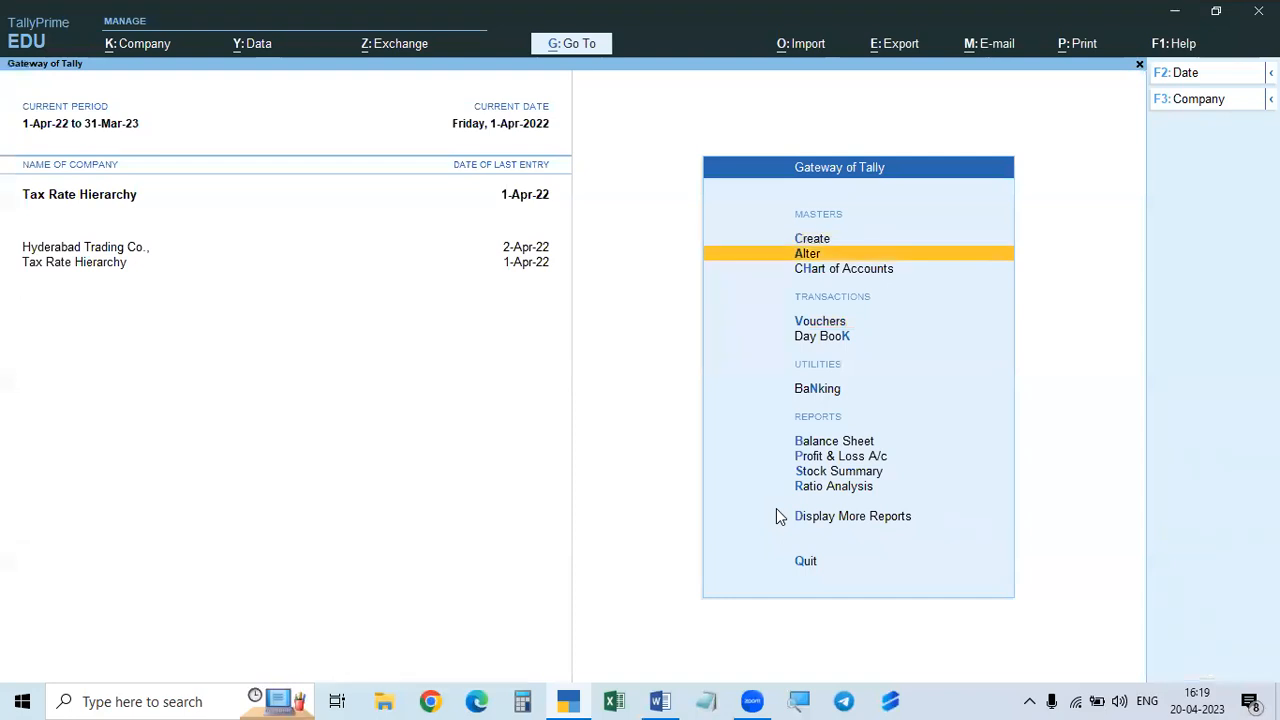
key("Return")
key("Down")
key("Down")
key("Down")
key("Down")
key("Down")
key("Down")
key("Return")
key("Return")
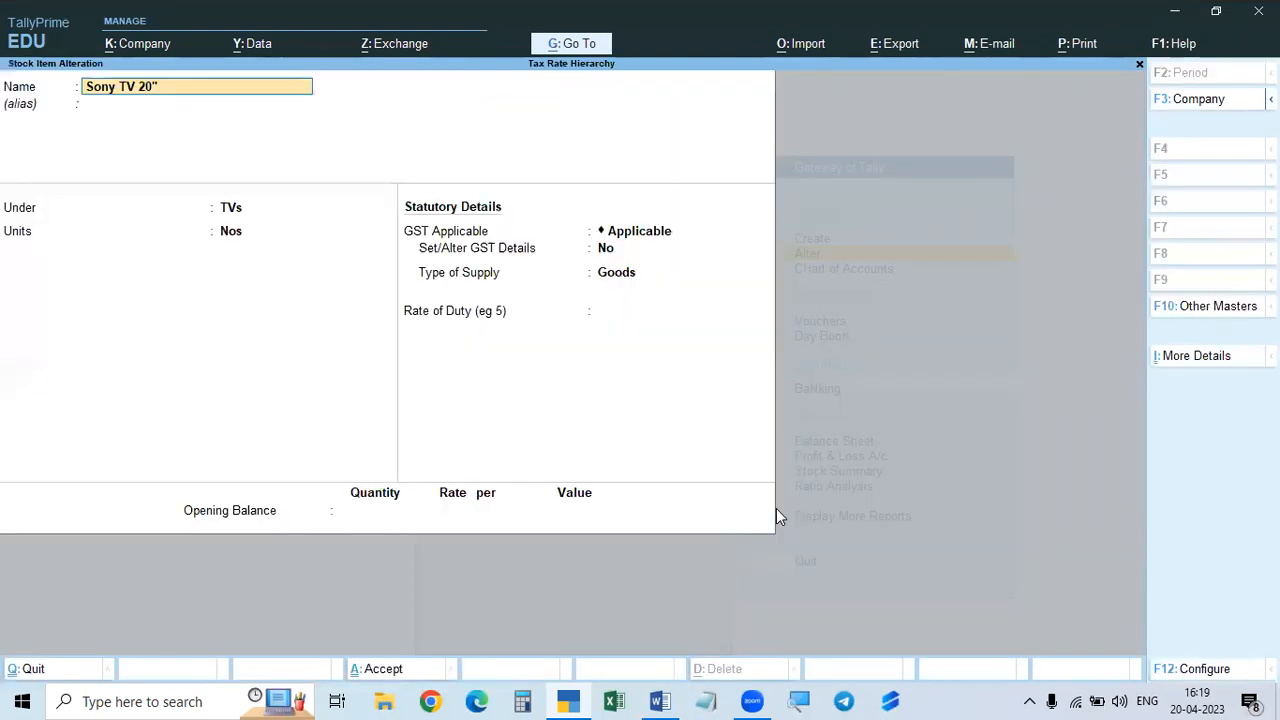
- Enable GST details for Sony TV 20", set a 12% rate at stock item level and save the item
left_click(617, 231)
key("Return")
key("y")
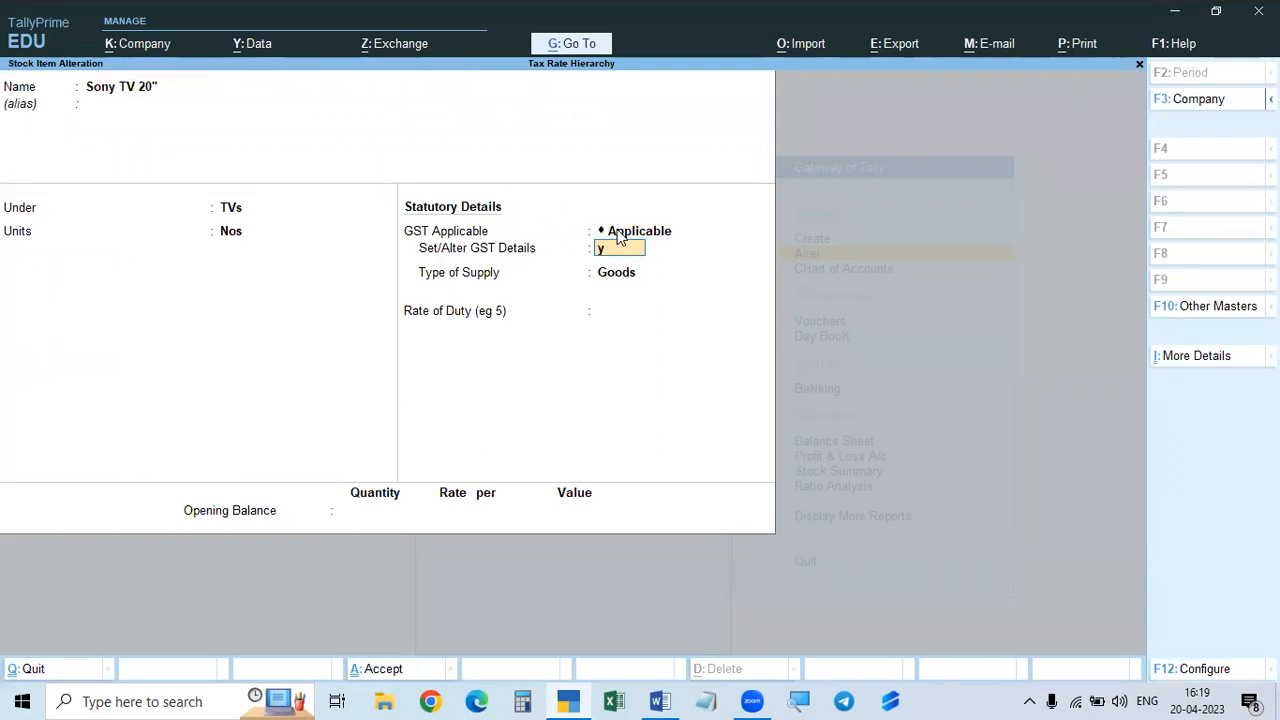
key("Return")
key("Return")
key("Return")
key("Return")
key("Return")
key("Down")
key("Down")
key("Down")
key("Return")
key("Return")
key("Return")
key("Return")
key("Return")
key("Return")
key("Return")
key("Return")
key("Return")
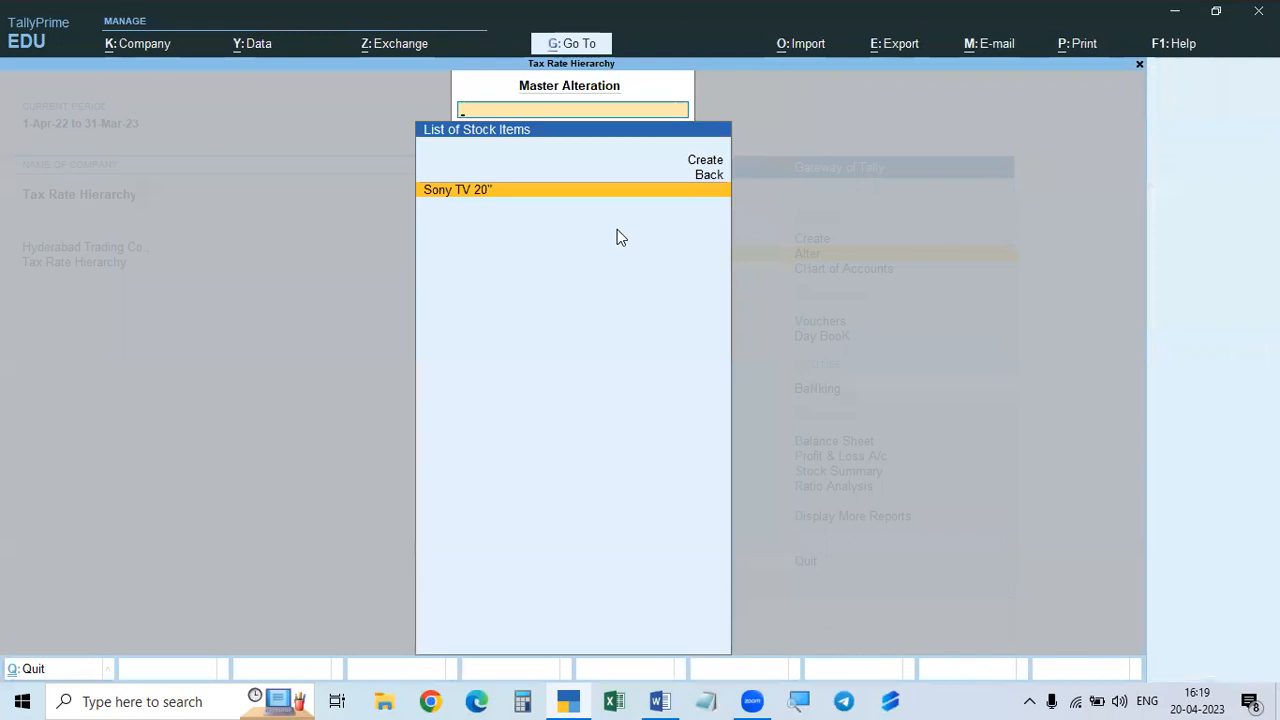
- Check the stock item rate in the Word notes, selecting the 12% value, and return to TallyPrime
left_click(660, 701)
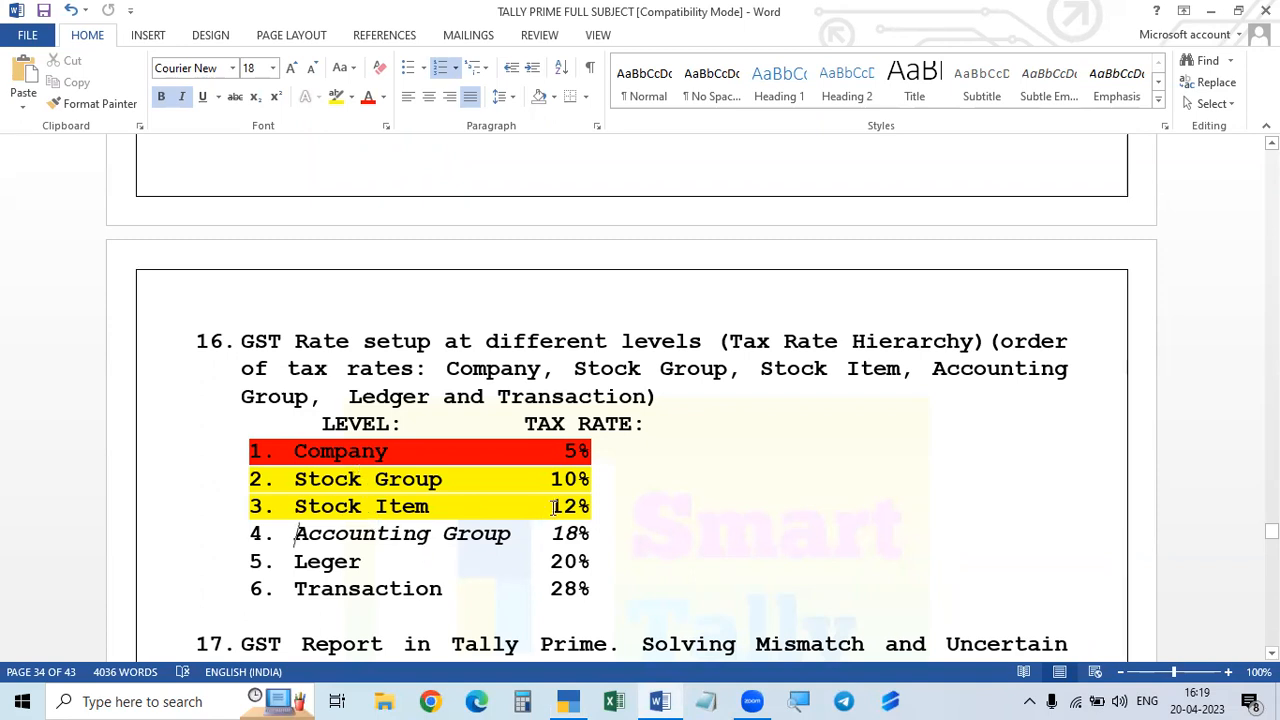
left_click_drag(553, 507, 620, 504)
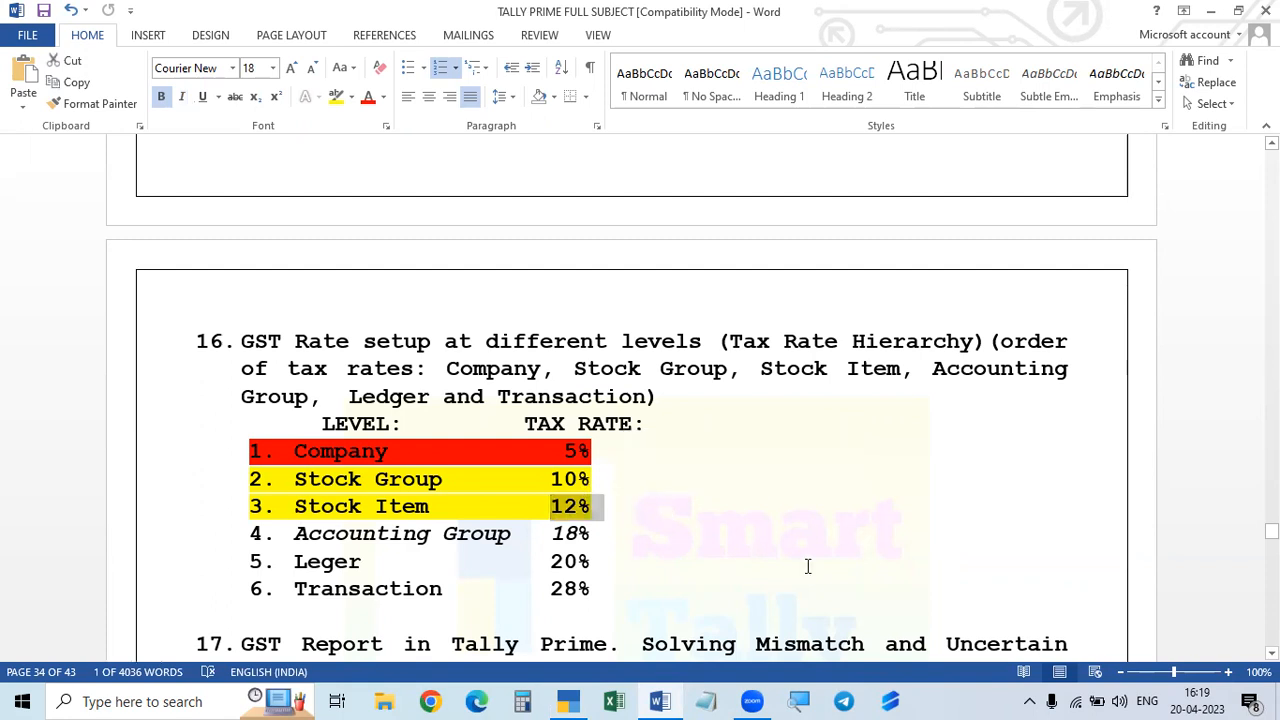
key("alt+Tab")
- Leave the master alteration lists and open a new sales voucher
key("Escape")
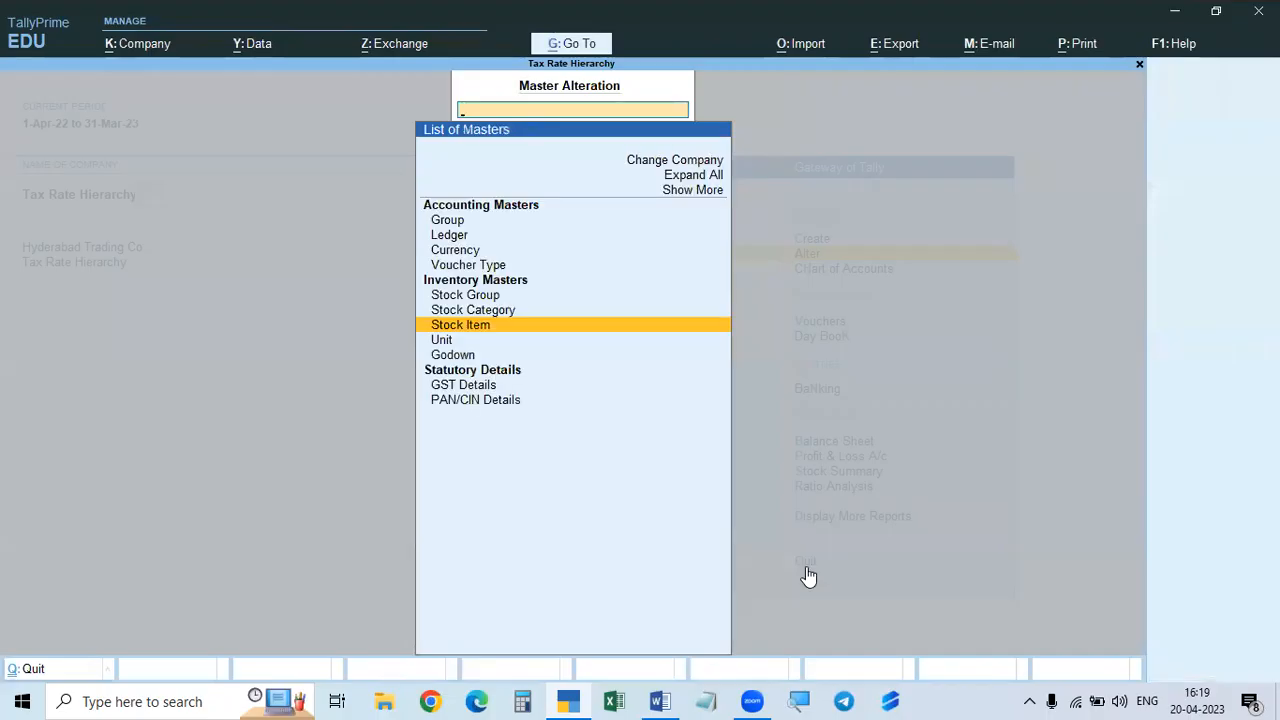
key("Escape")
key("Escape")
key("Escape")
key("n")
key("v")
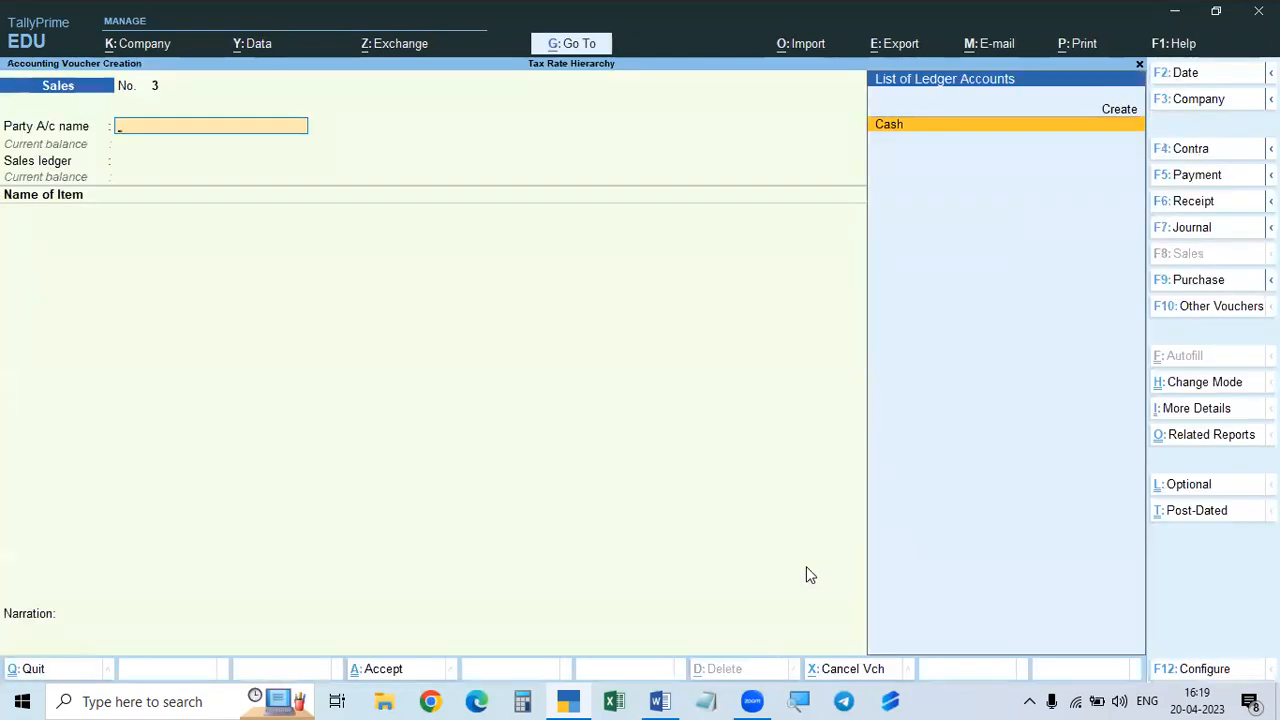
- Date the sales voucher 2-Apr-22, choose Cash as the party and accept empty dispatch details
key("F2")
key("Return")
key("Return")
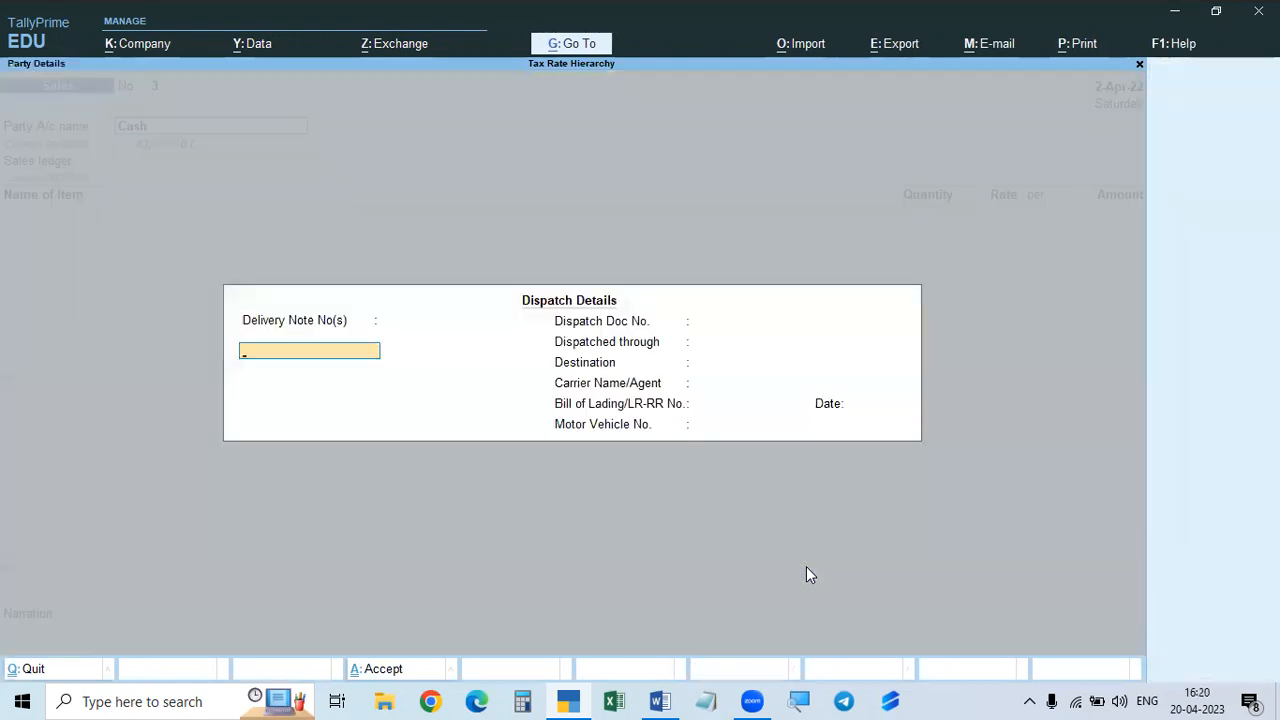
key("ctrl+a")
- Enter the buyer's name, set the GST registration type to Consumer with Telangana as place of supply, and choose the Sales ledger
type("Ram")
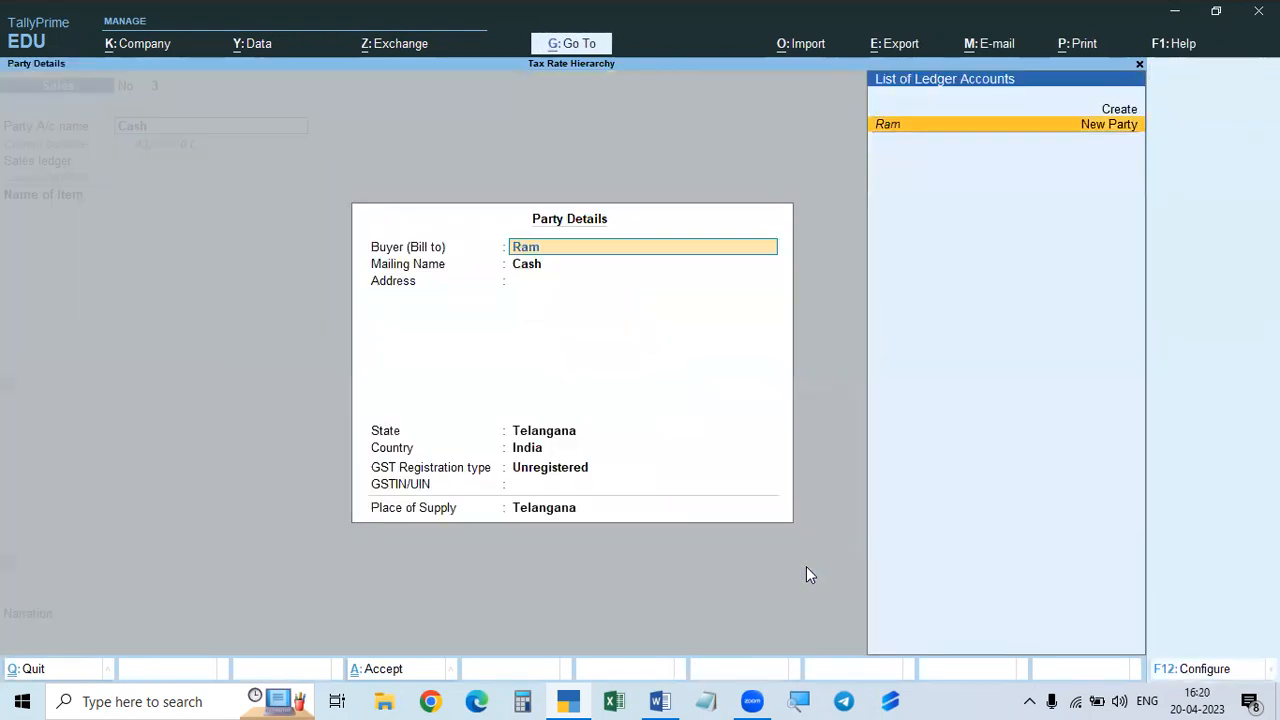
key("Return")
key("Return")
key("Return")
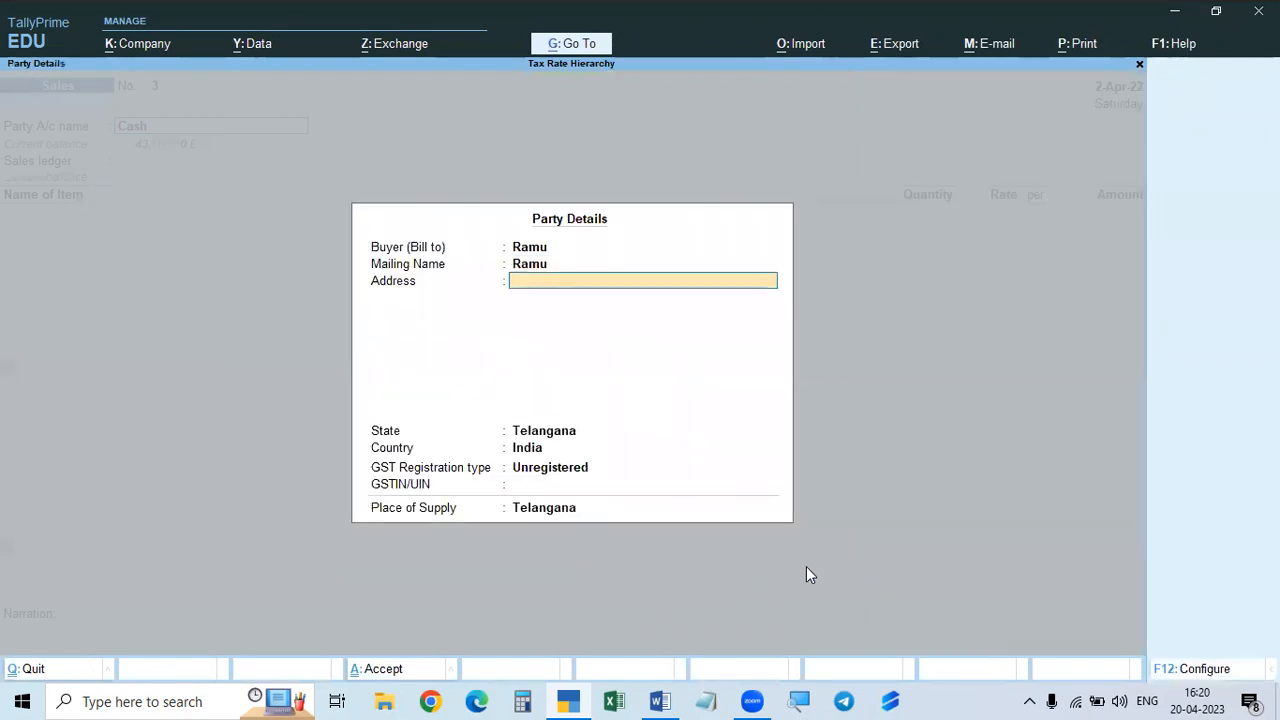
key("Return")
key("Return")
key("Return")
key("Up")
key("Up")
key("Return")
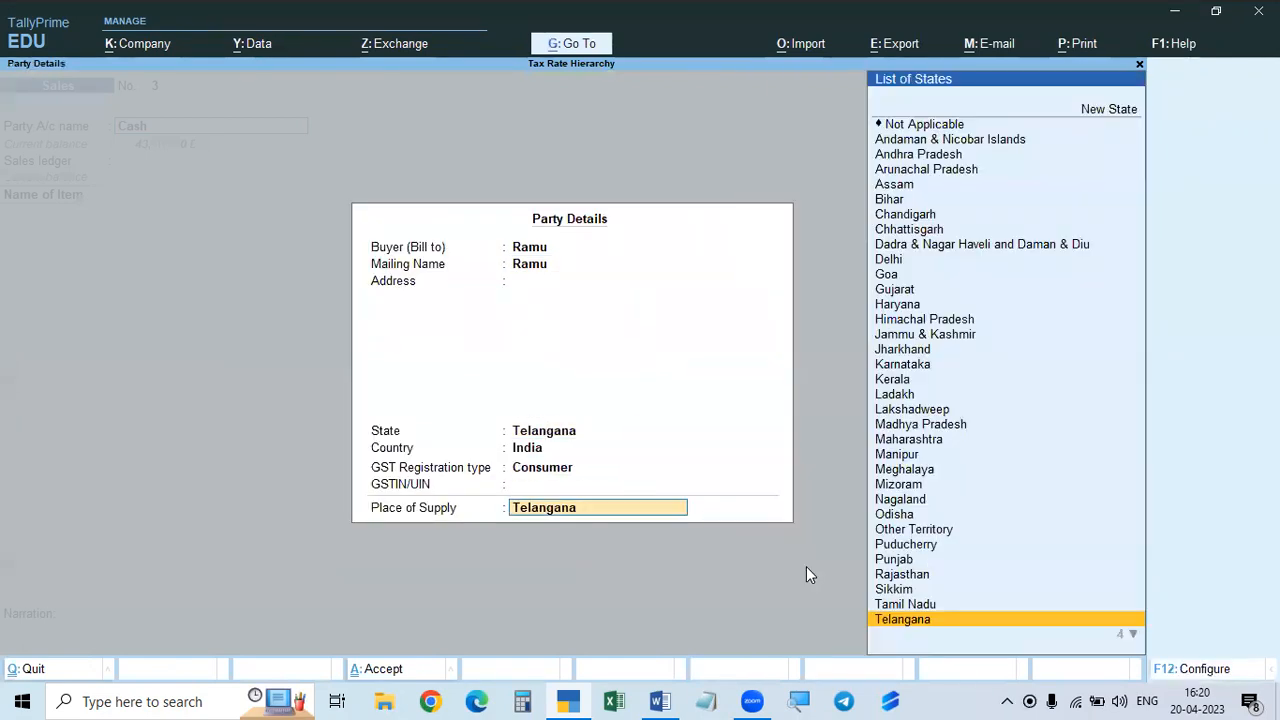
key("Return")
key("Return")
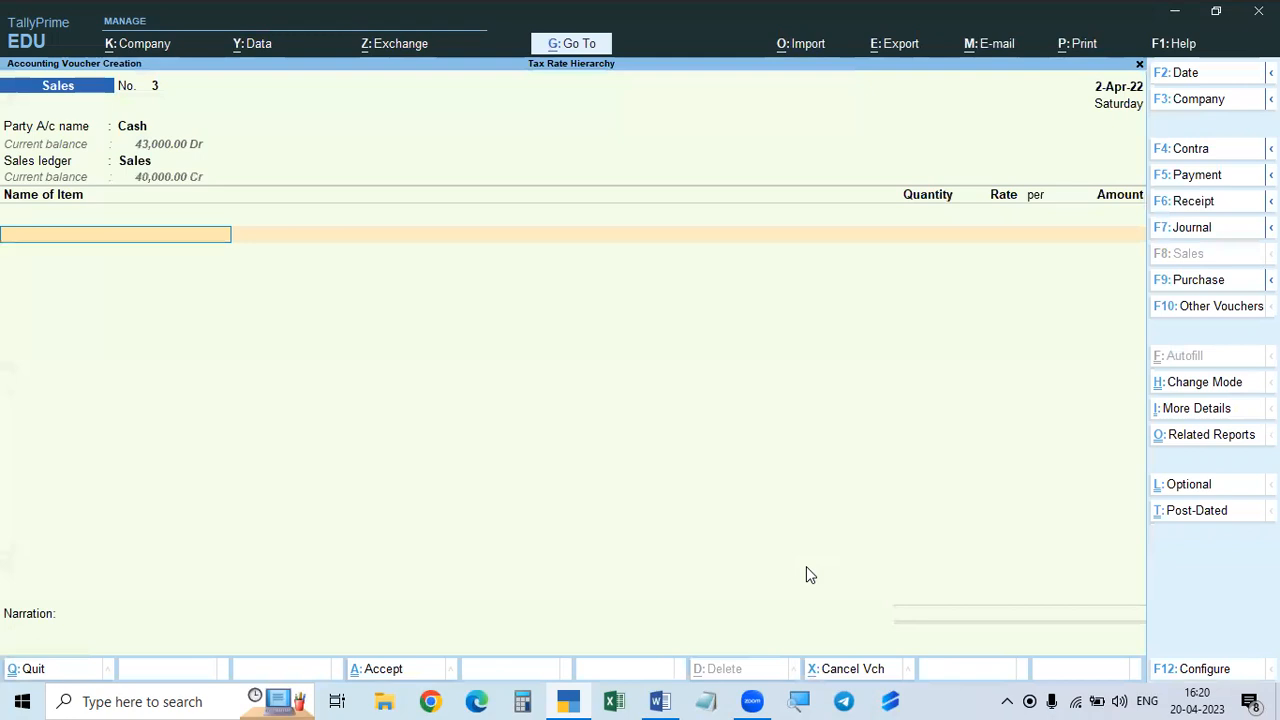
- Add Sony TV 20" to the voucher with quantity 1 Nos at a rate of 20,000
type("Son")
key("Return")
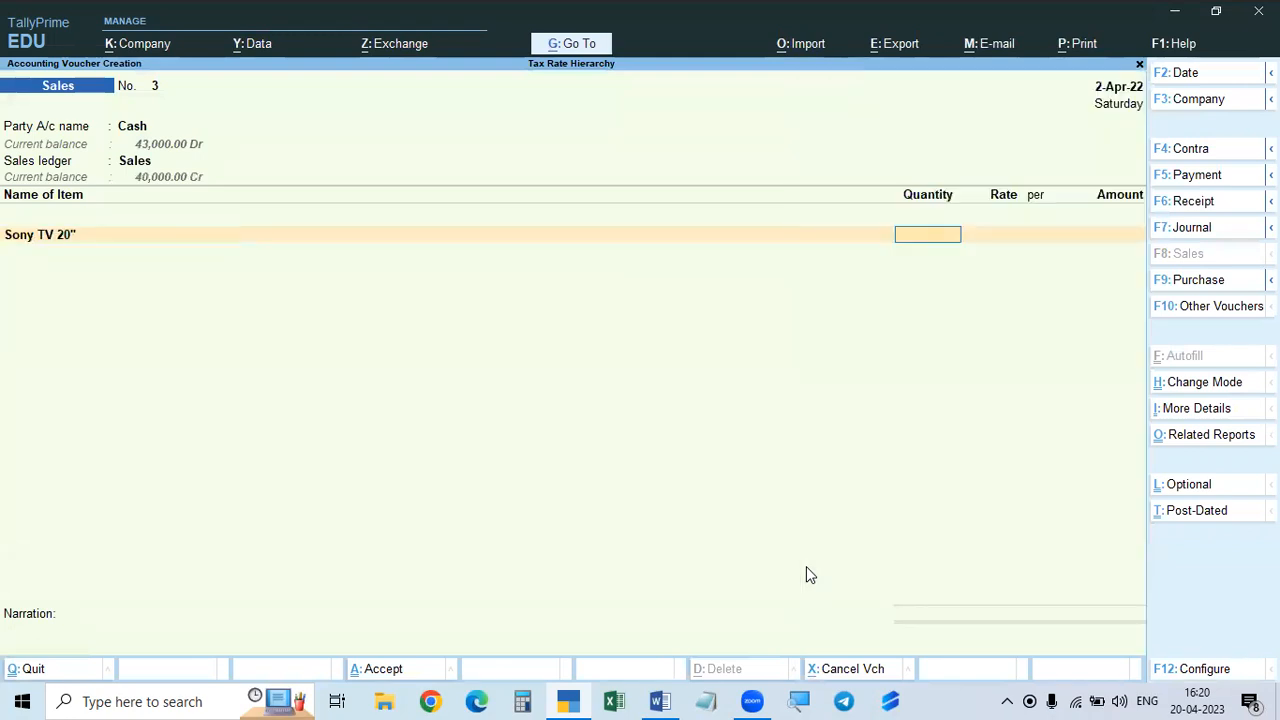
key("Return")
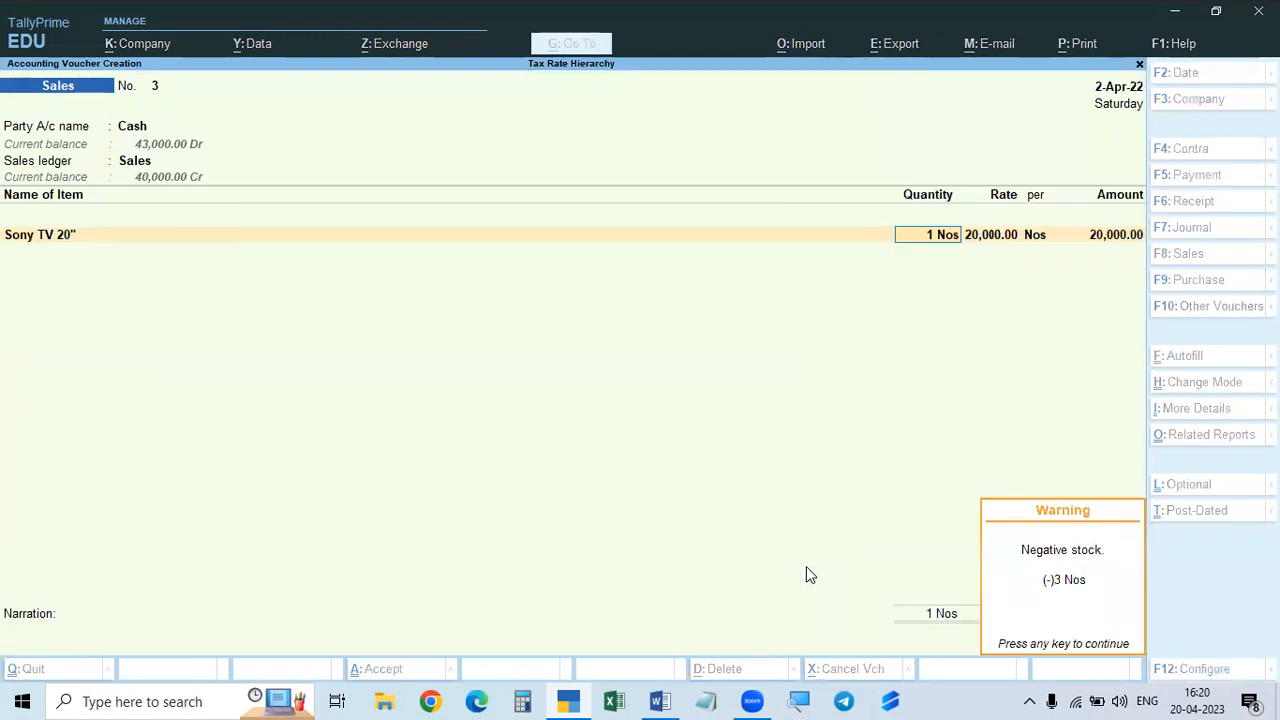
key("Return")
key("Return")
key("Return")
key("Return")
key("Return")
- Add the CGST and SGST ledgers to the third sales voucher
type("cg")
key("Return")
key("Return")
type("sg")
key("Return")
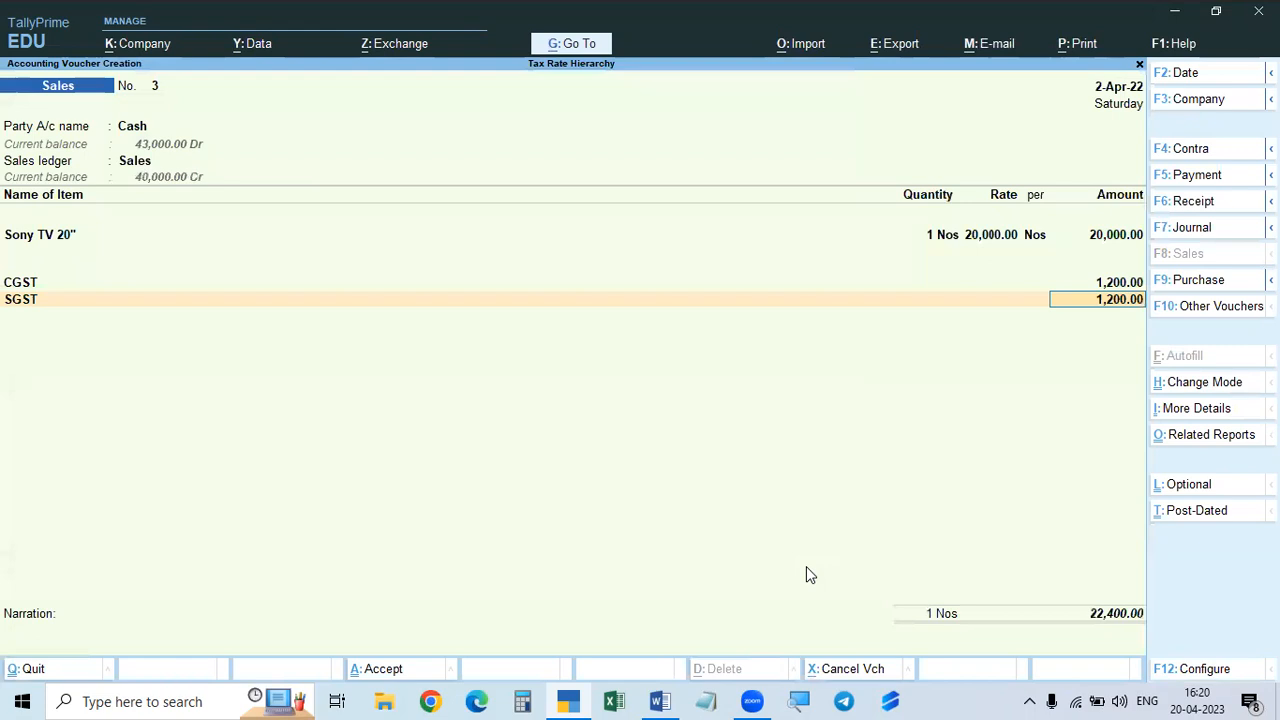
key("Return")
- Open the voucher's detailed GST tax analysis, compare it with the stock item rate in the Word notes, and close it
key("ctrl")
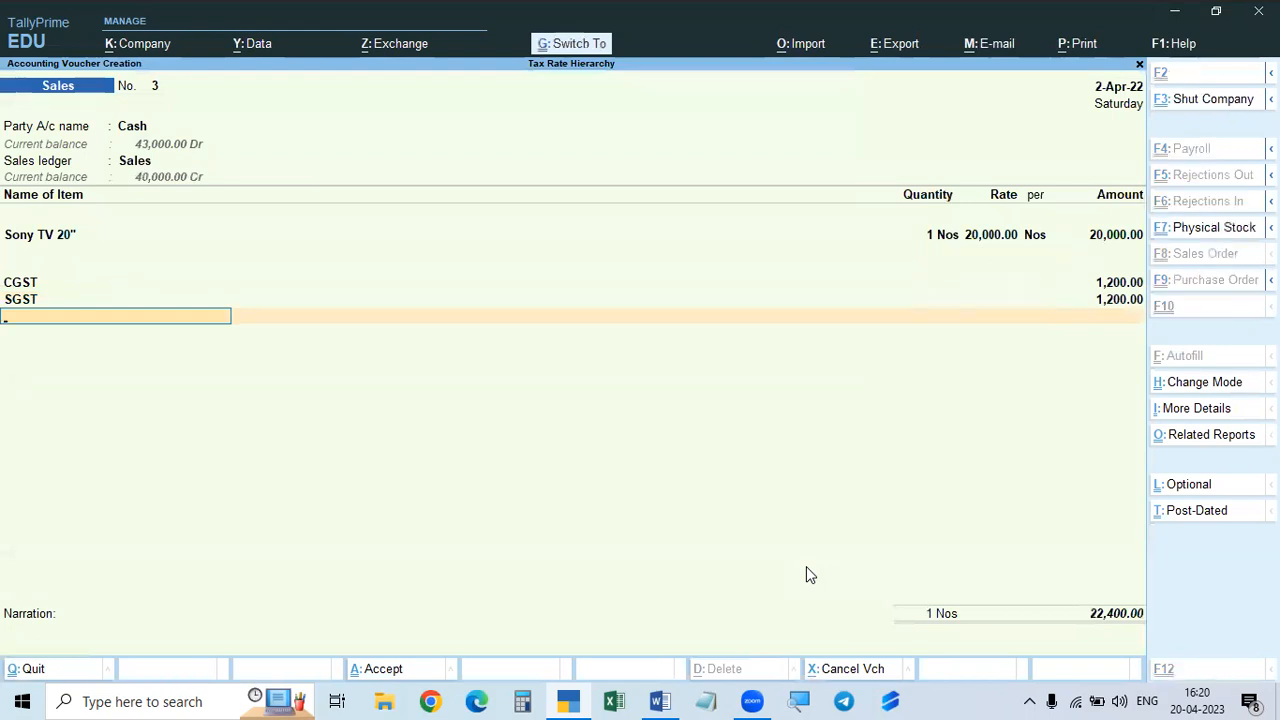
key("alt+a")
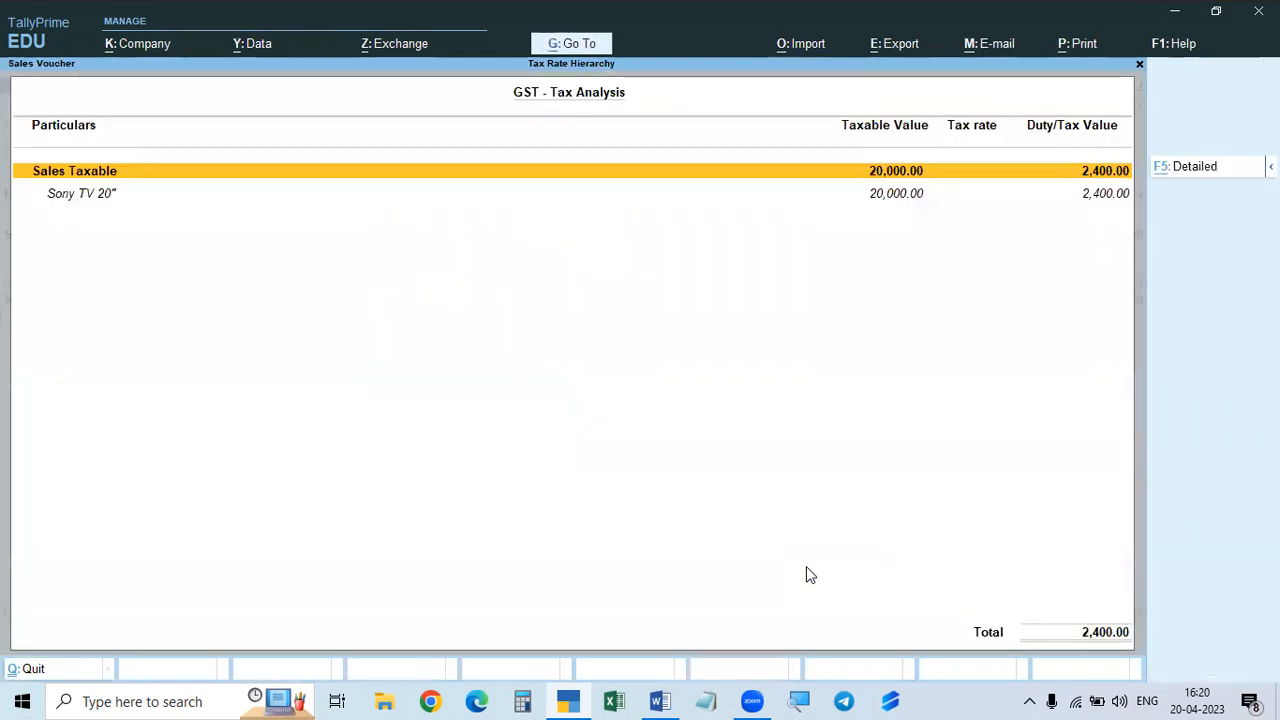
key("F5")
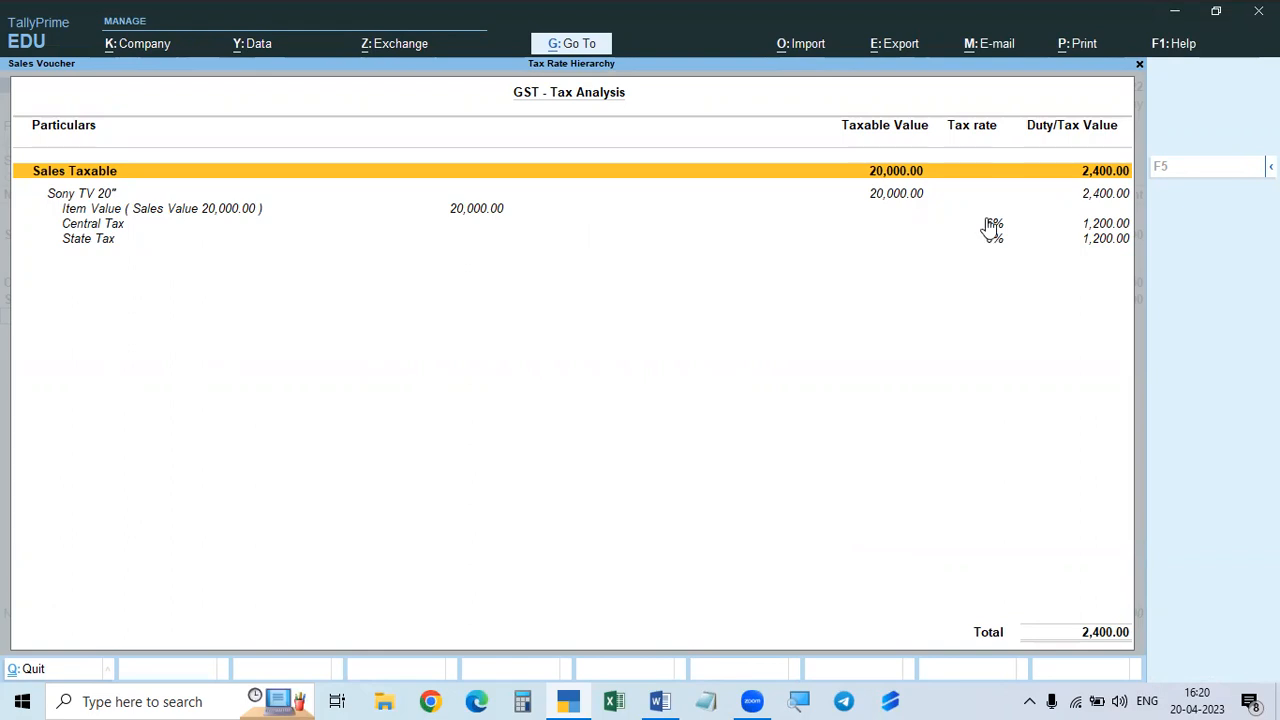
left_click(660, 701)
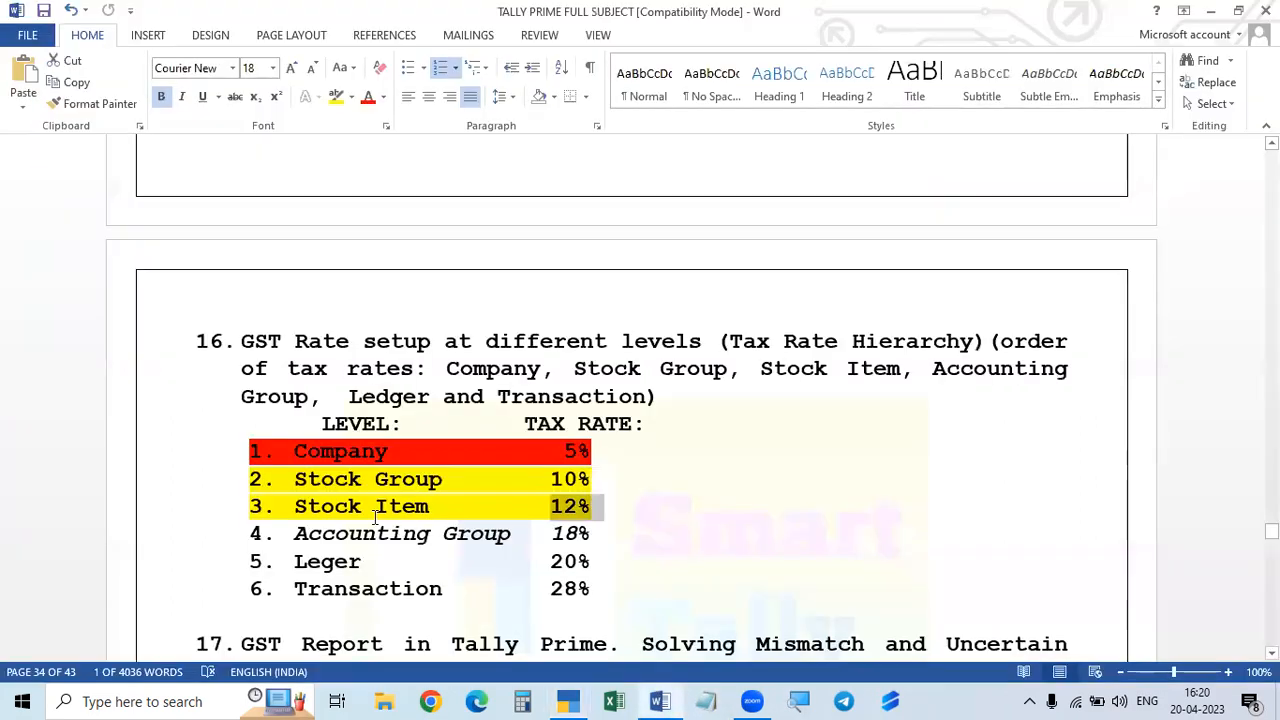
left_click(568, 701)
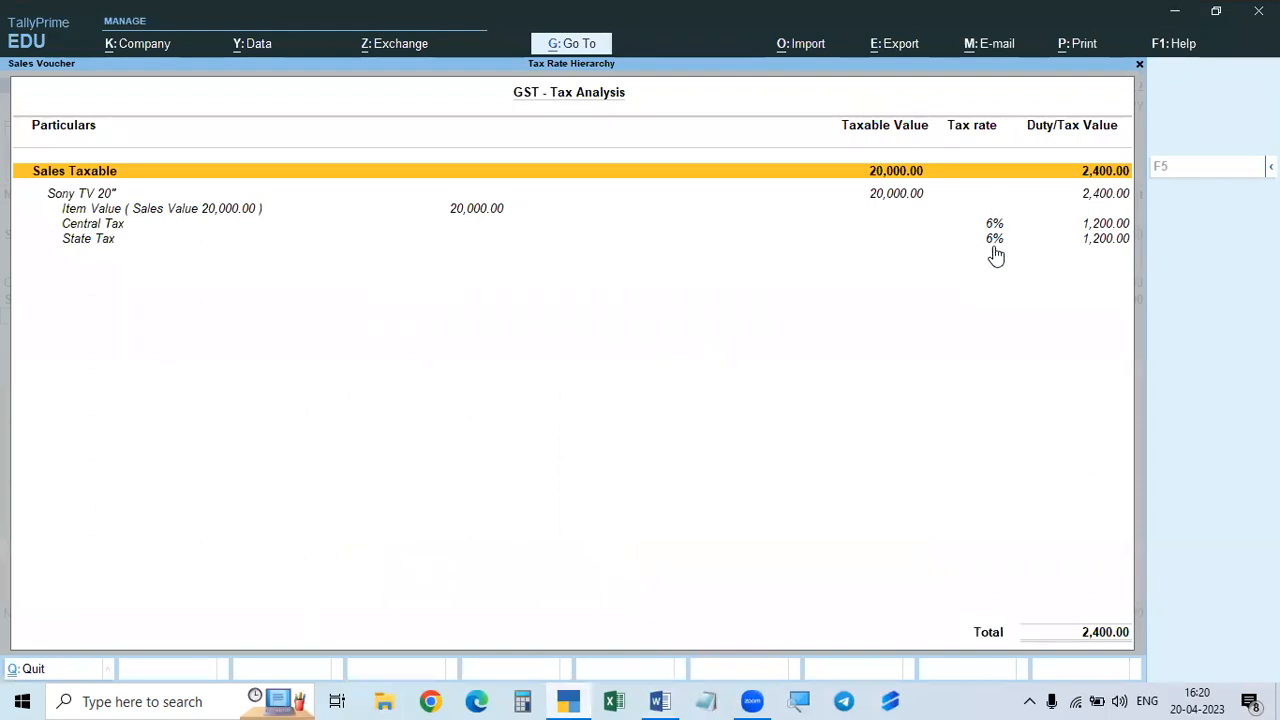
key("Escape")
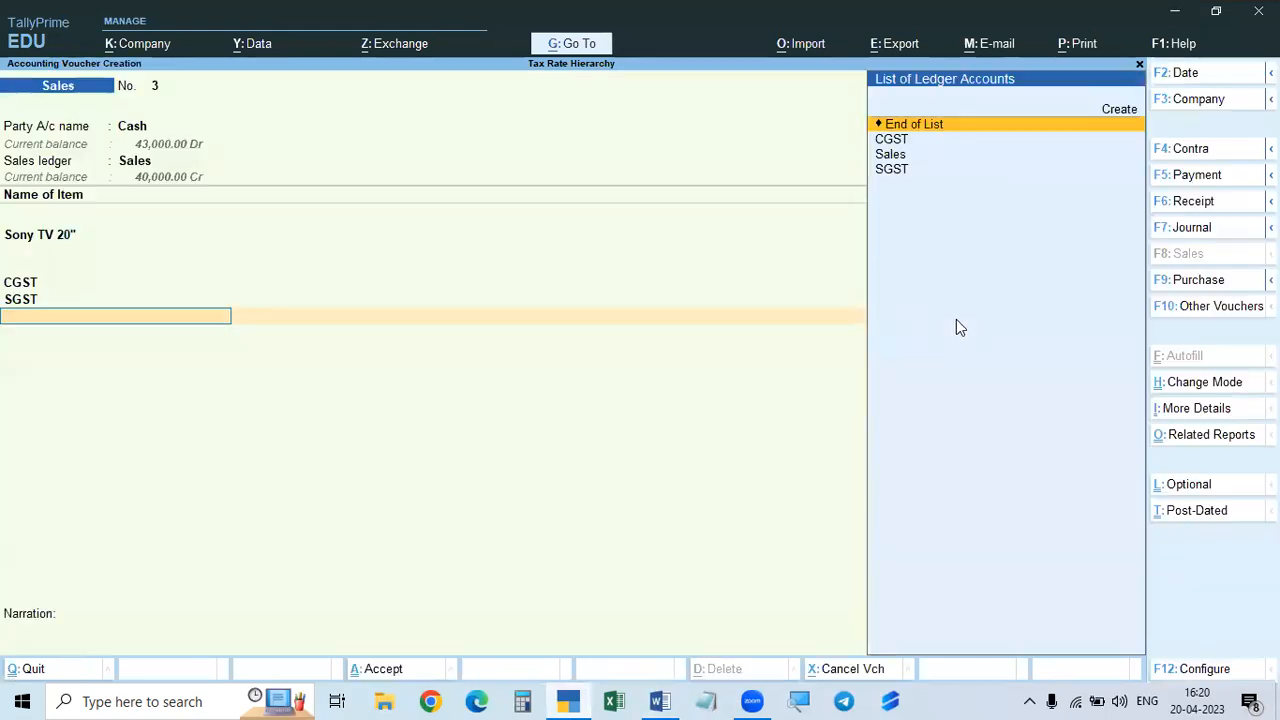
- Review the Sony TV 20" item line in the voucher and check the stock item rate in the Word notes
key("Escape")
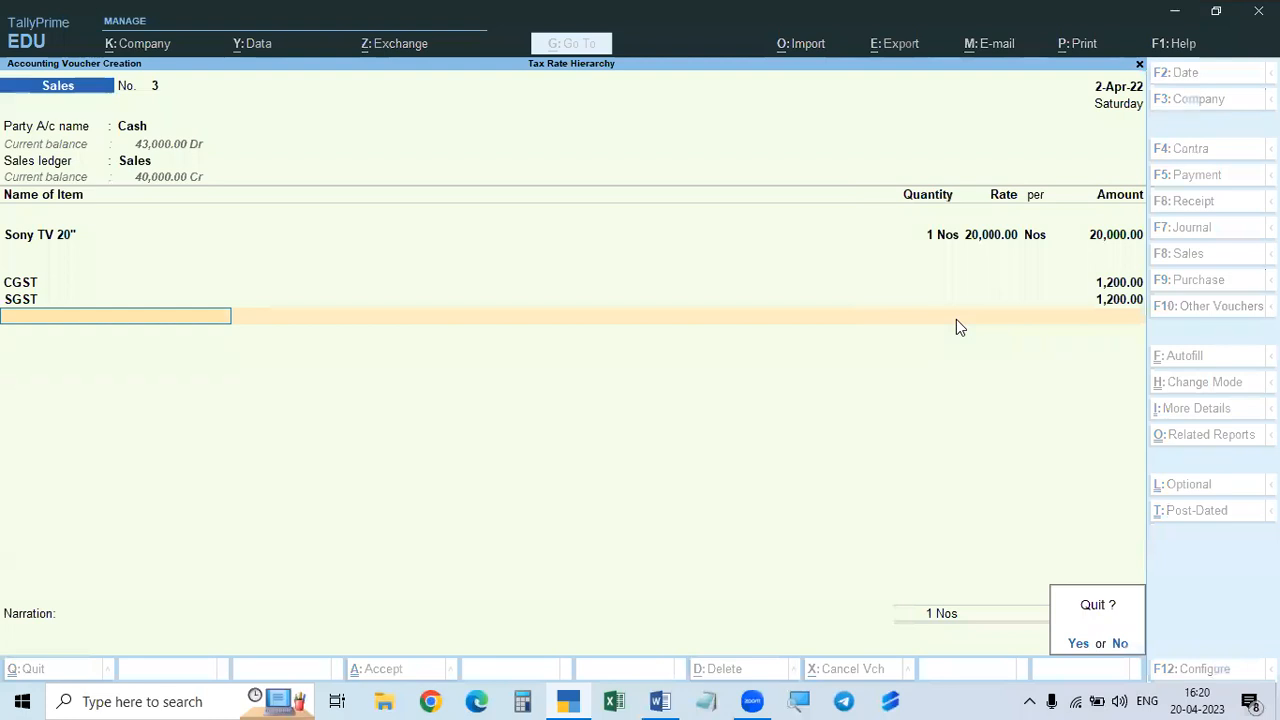
key("n")
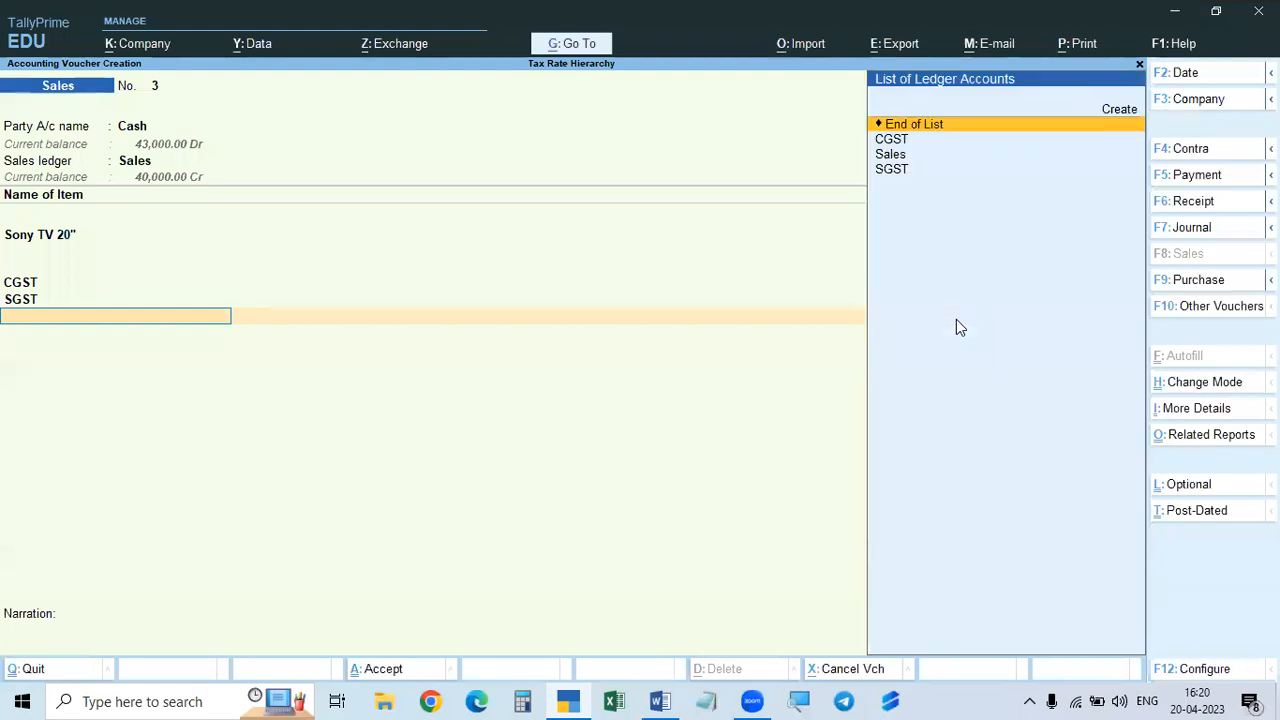
left_click(60, 240)
key("Return")
key("Return")
key("Return")
key("Return")
key("Return")
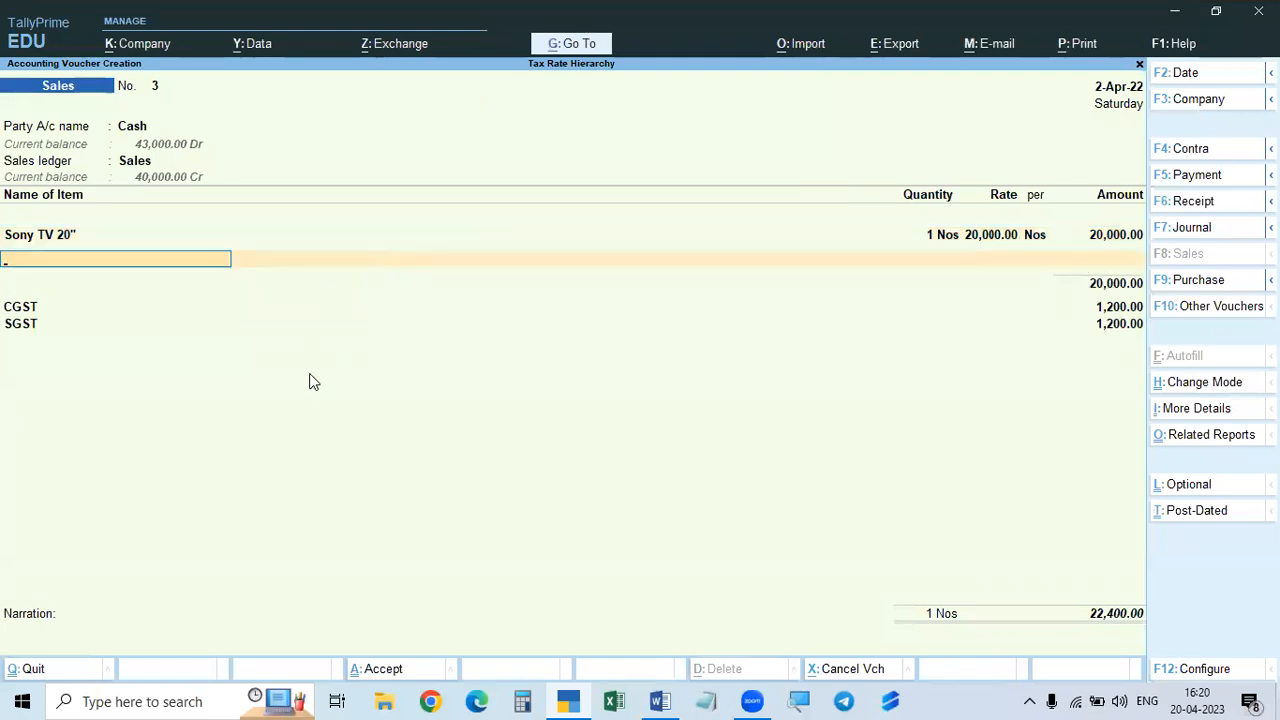
left_click(659, 701)
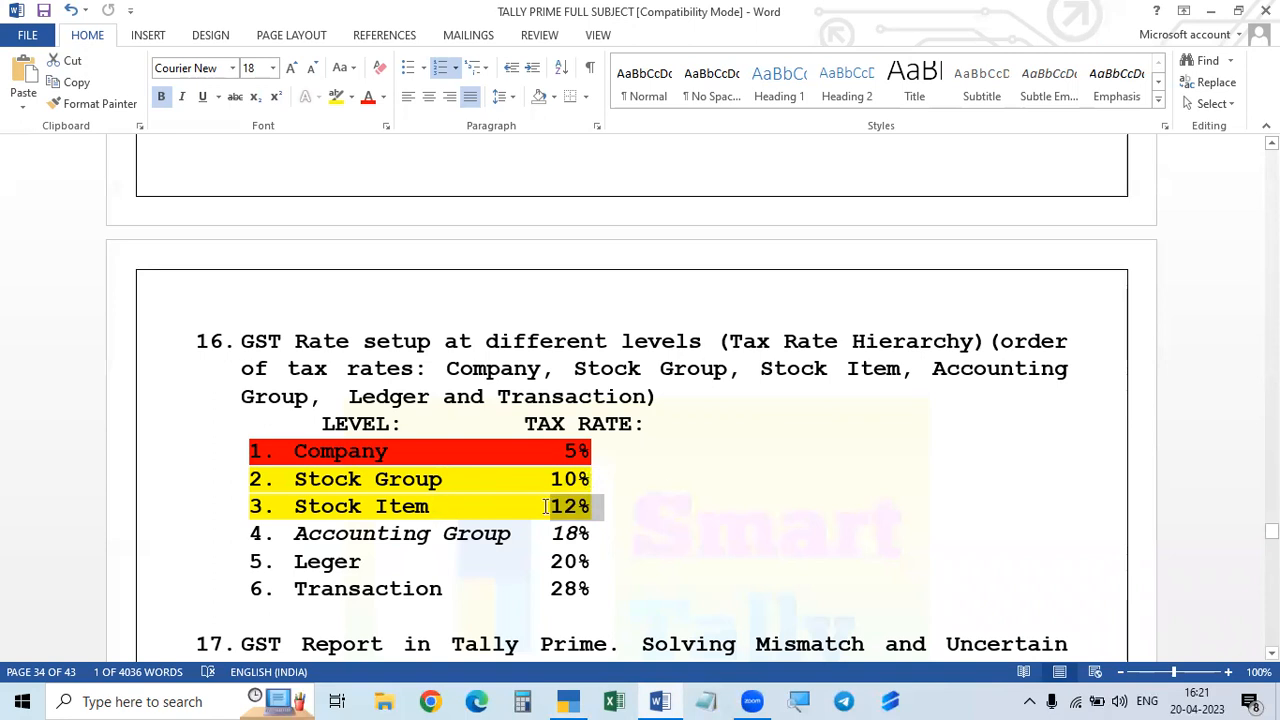
- Check the voucher's CGST and SGST amounts against the stock item rate in the Word notes and return to TallyPrime
key("alt+Tab")
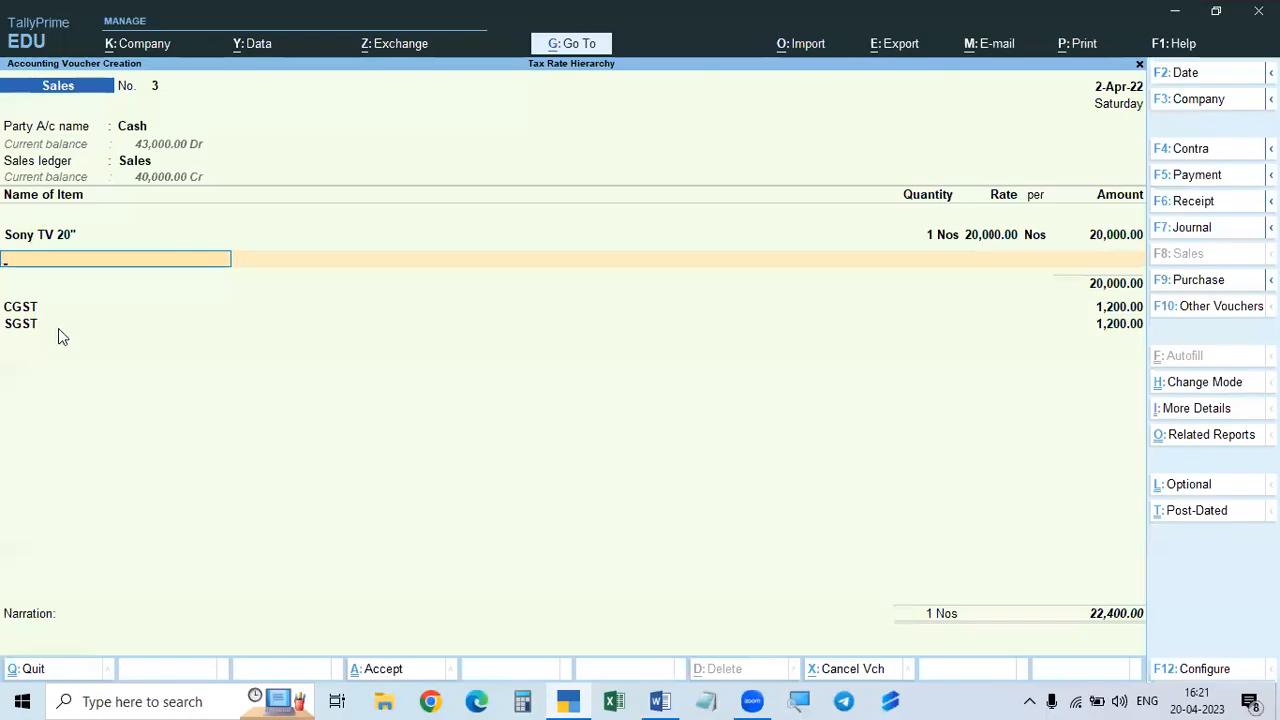
left_click(660, 700)
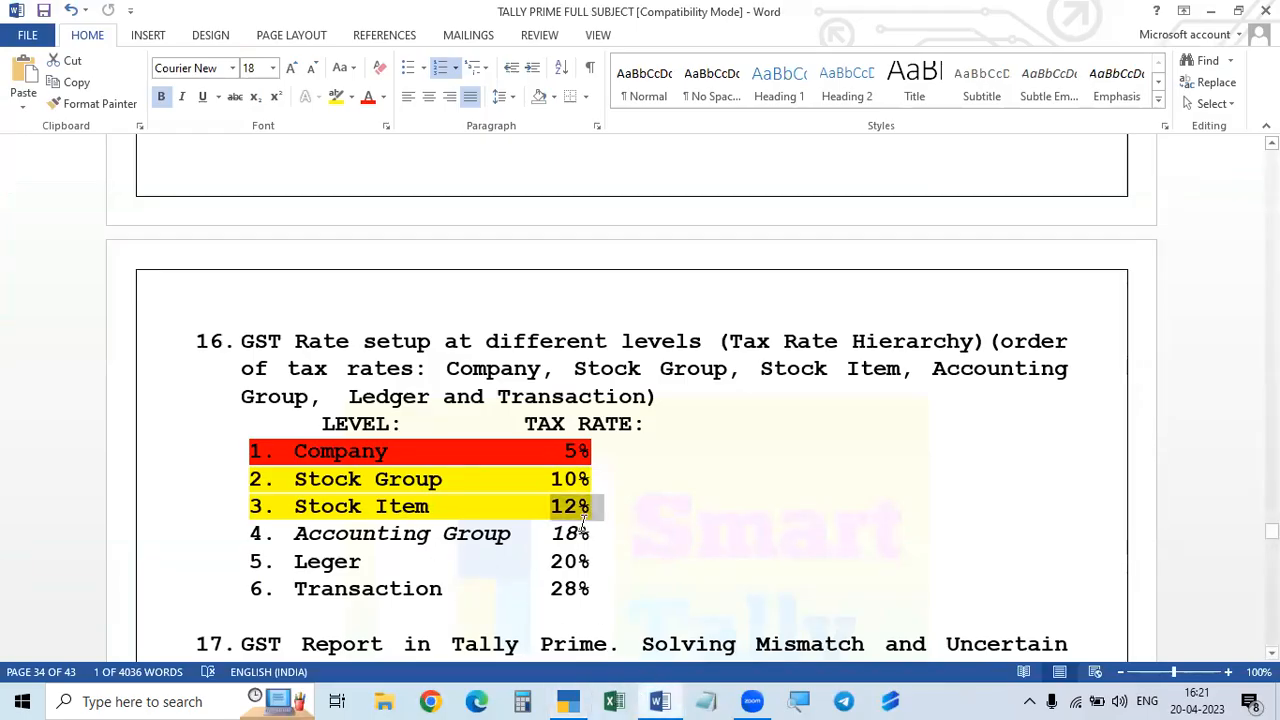
left_click(660, 700)
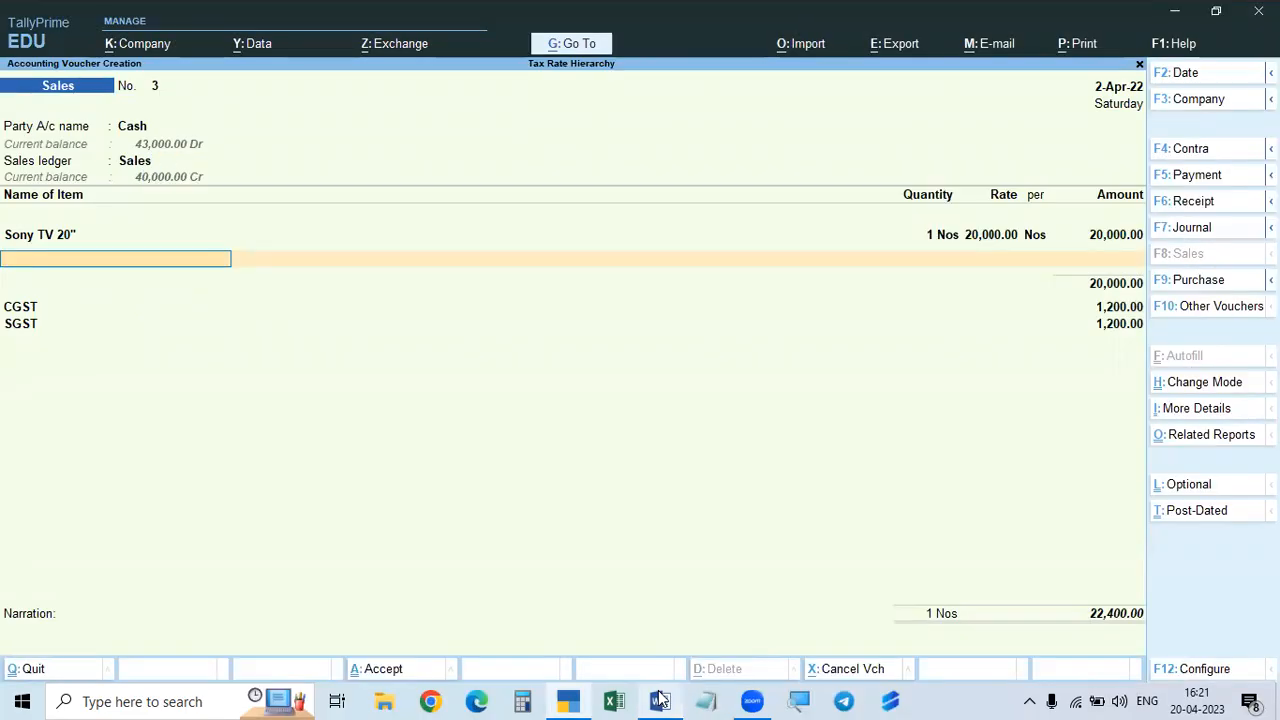
- Start creating a new stock item from the voucher's item line and enter Dell Computer as its name
type("d")
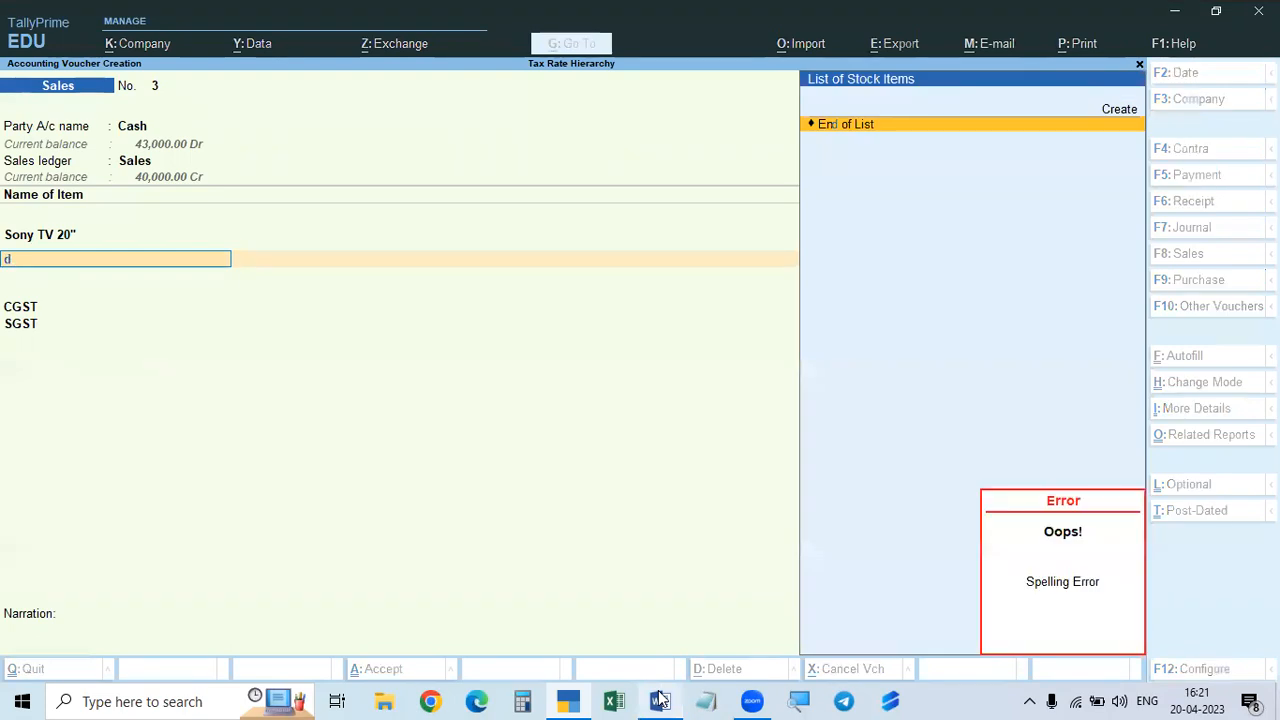
key("alt+c")
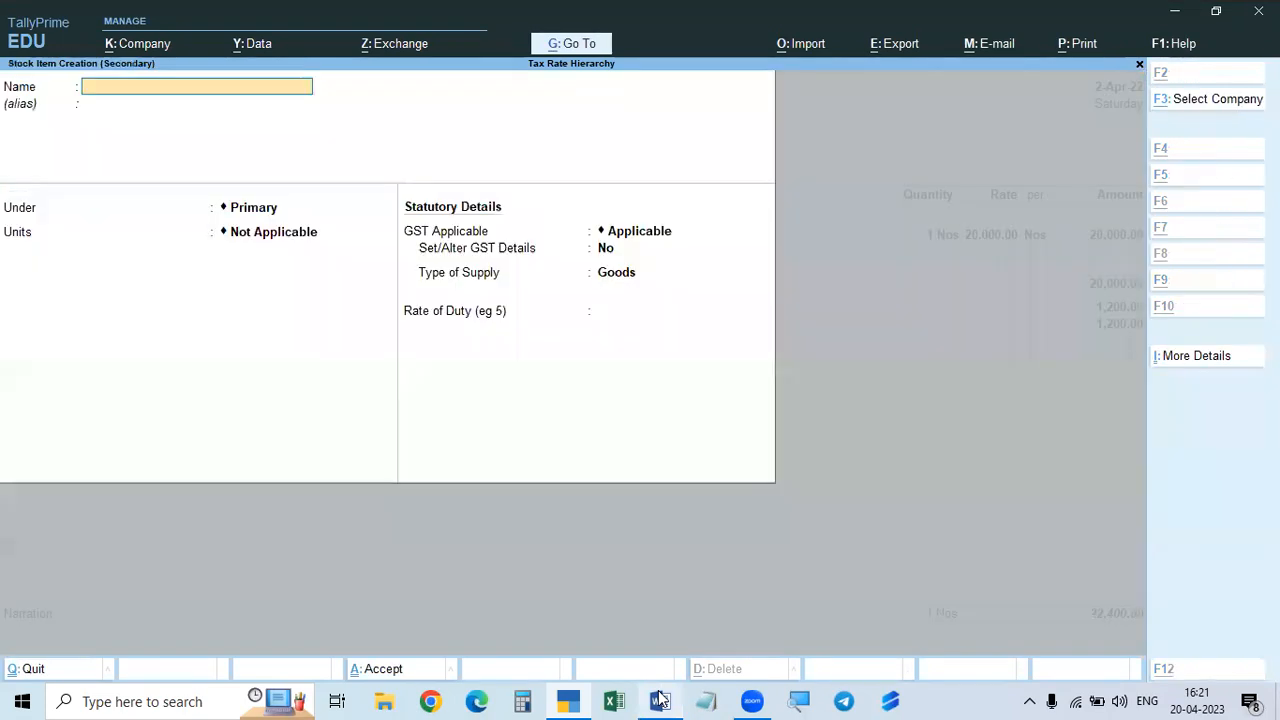
type("Dell Computer")
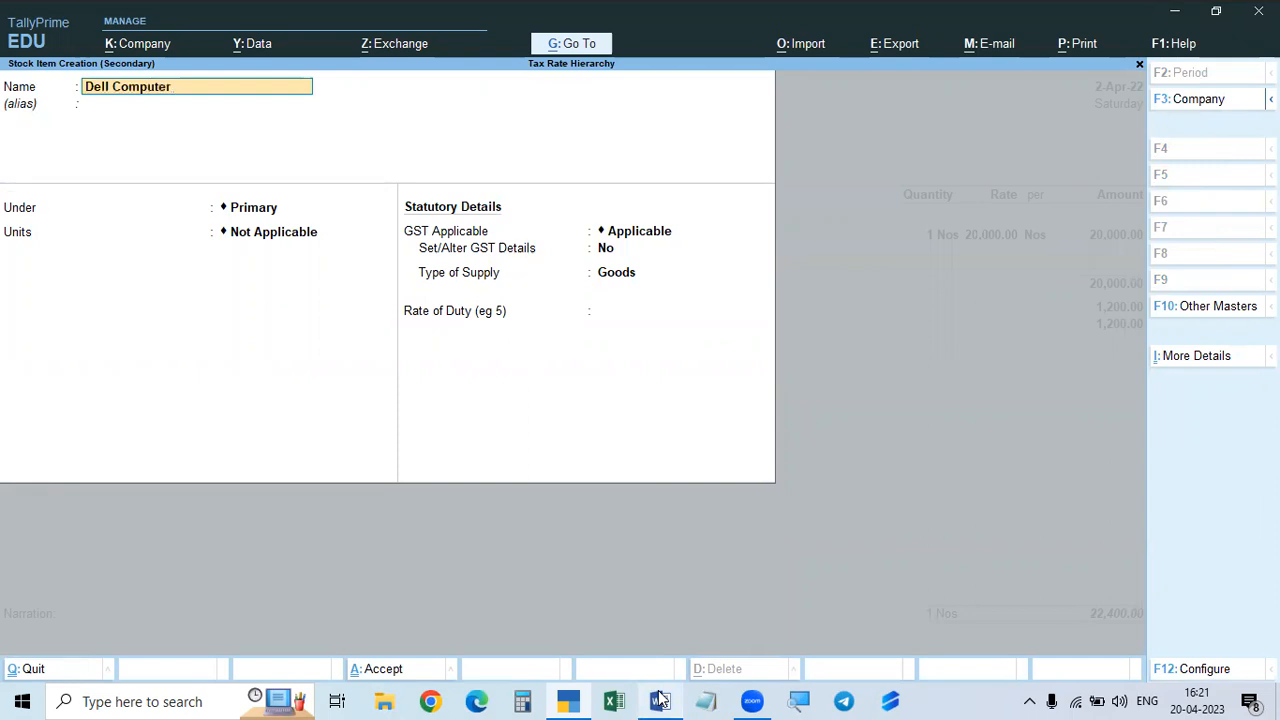
key("Return")
key("Return")
- Replace the new stock item's name with Sony TV 30"
key("BackSpace")
key("BackSpace")
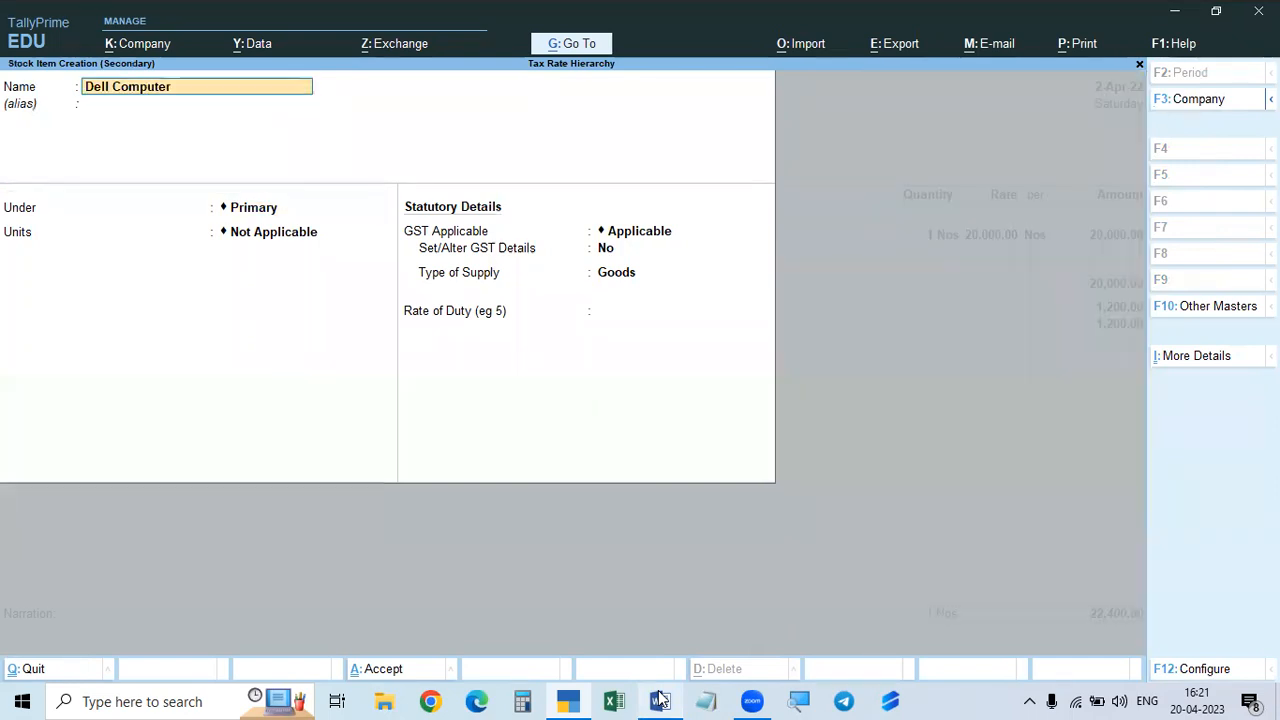
type("S")
key("Return")
key("Return")
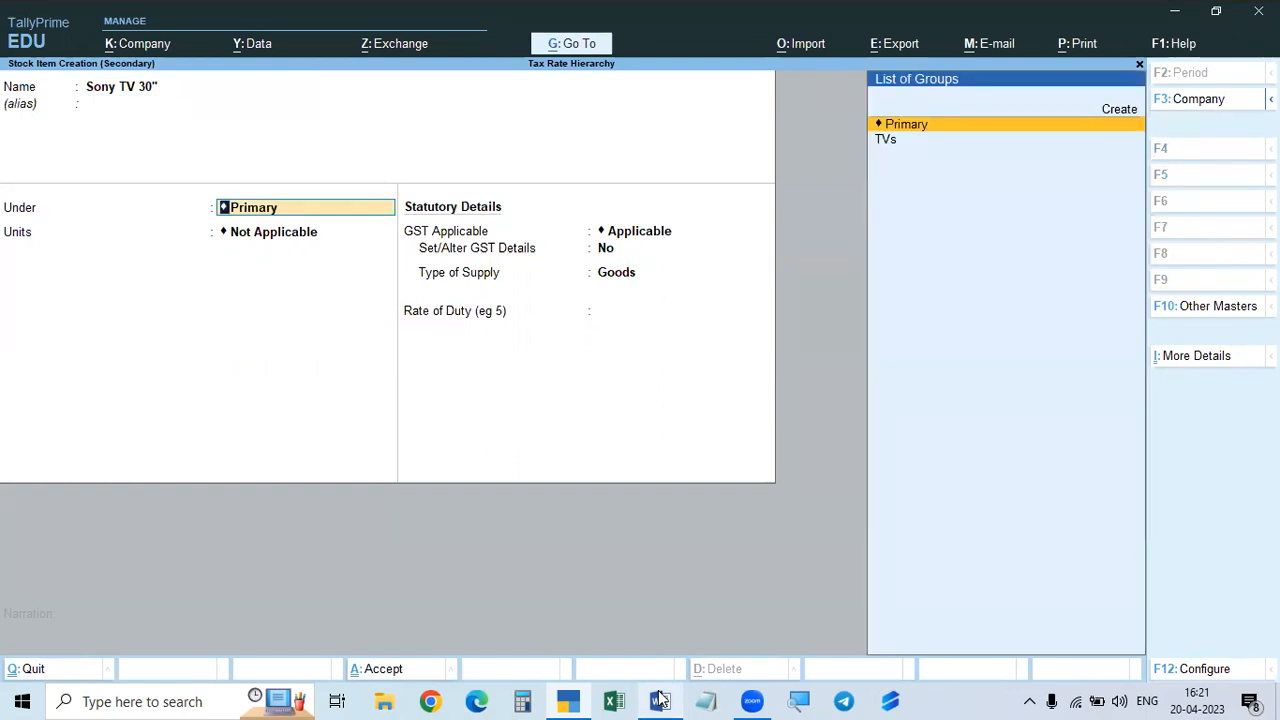
- Place Sony TV 30" under the TVs group with Nos as its unit, checking the stock group rate in the Word notes
key("Down")
key("Return")
key("Down")
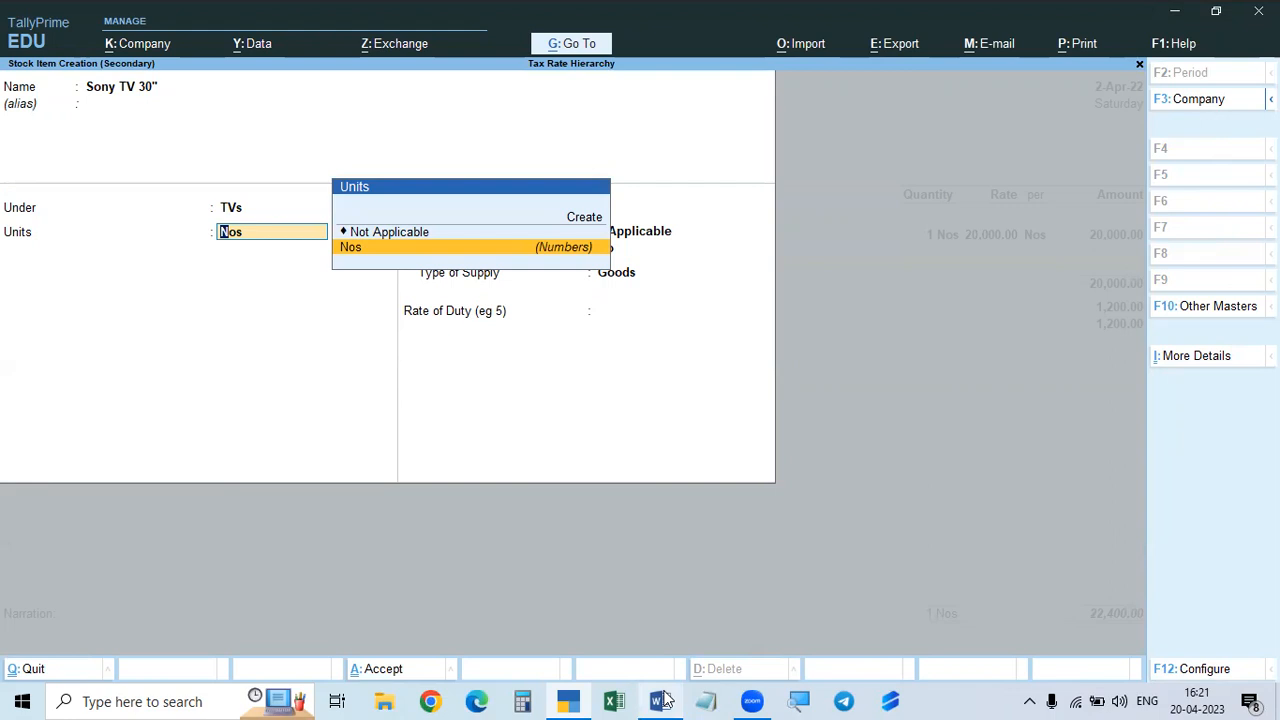
left_click(660, 700)
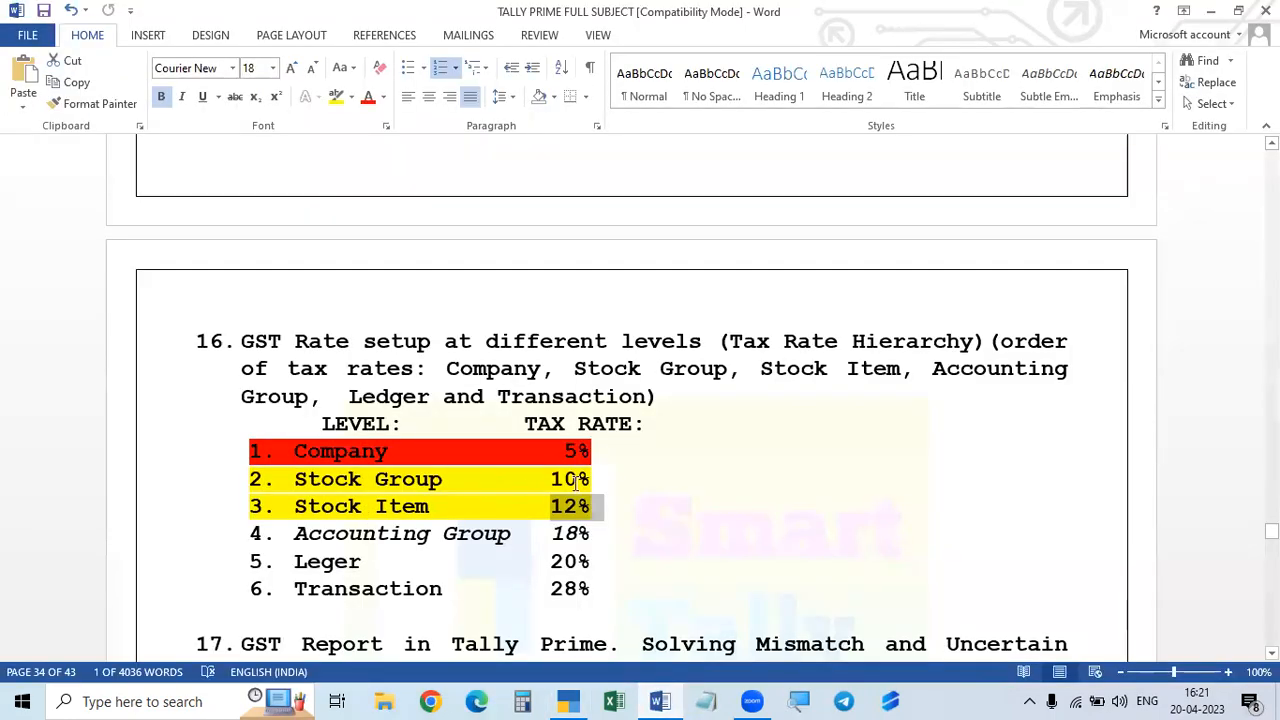
left_click(660, 700)
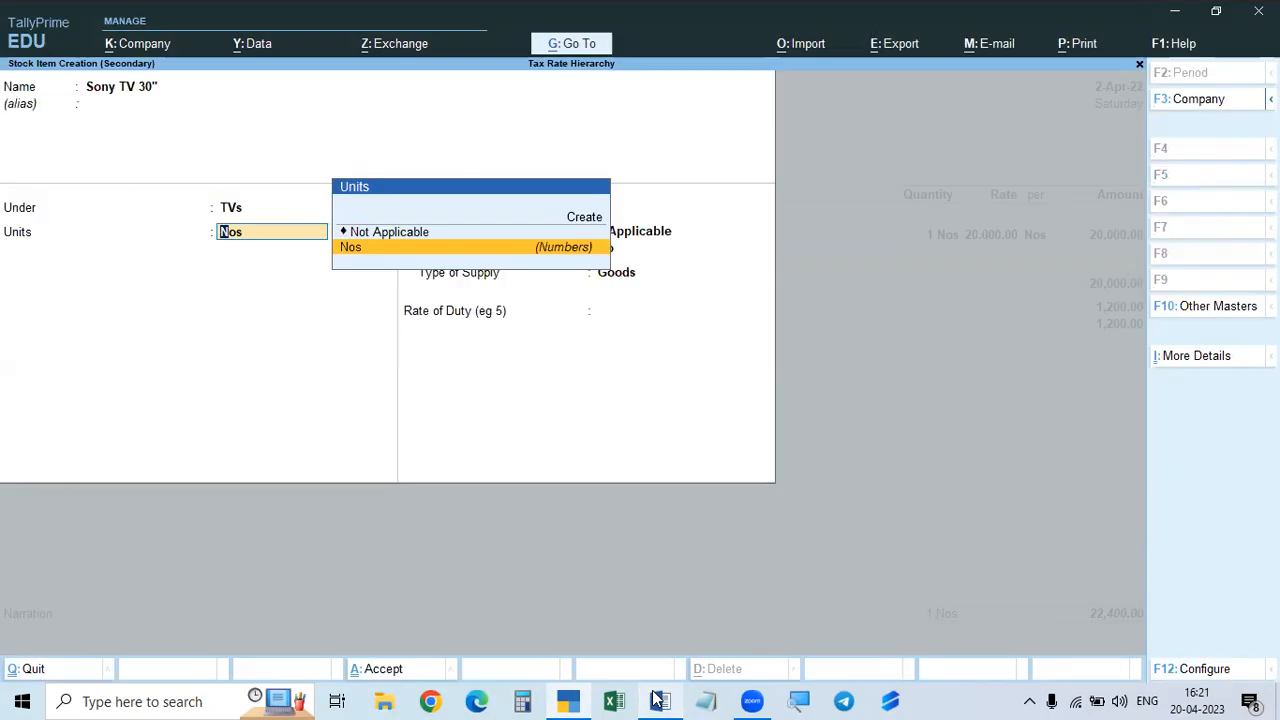
key("Return")
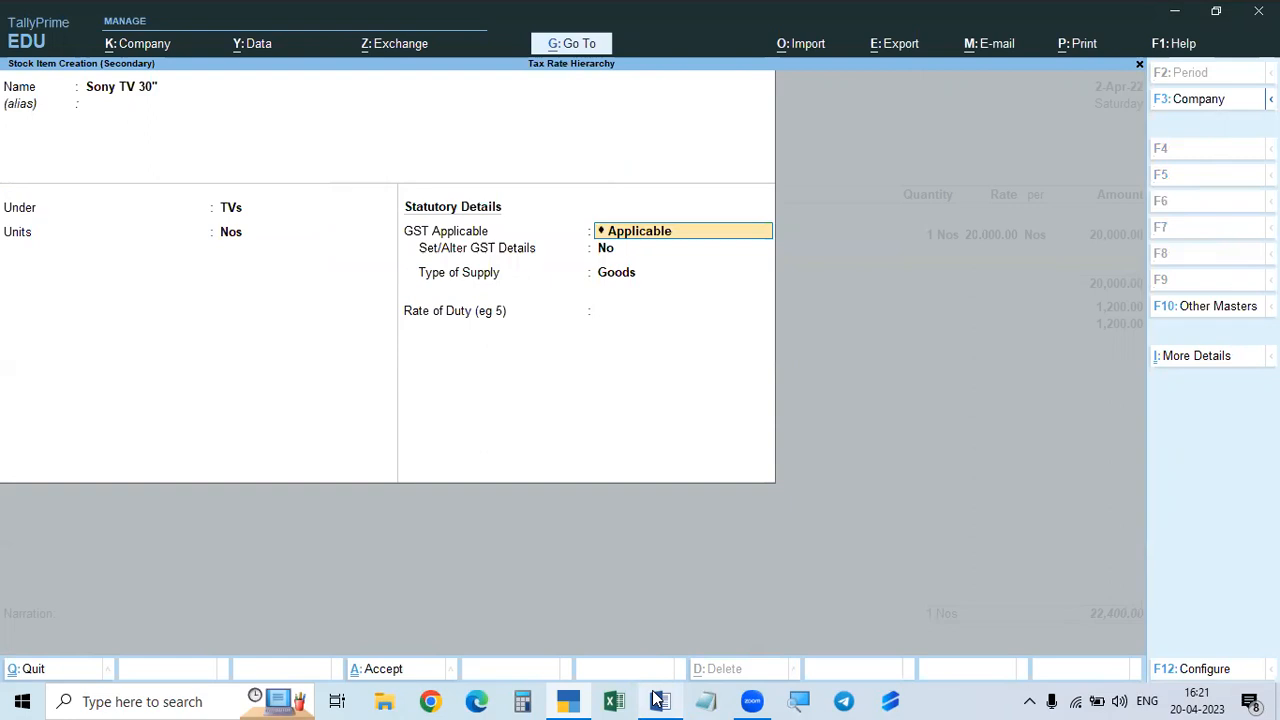
- Consult the level rates in the Word notes, leave Set/Alter GST Details at No for Sony TV 30", and save the item
key("Return")
left_click(660, 700)
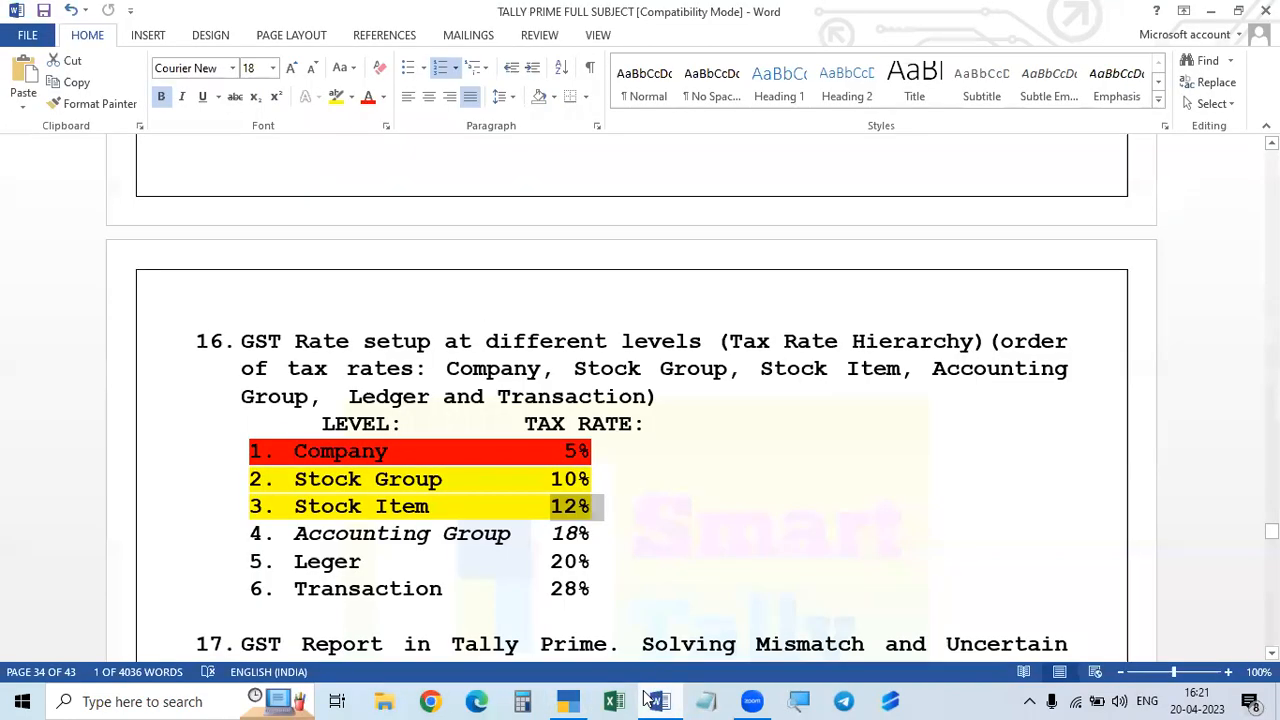
left_click(660, 700)
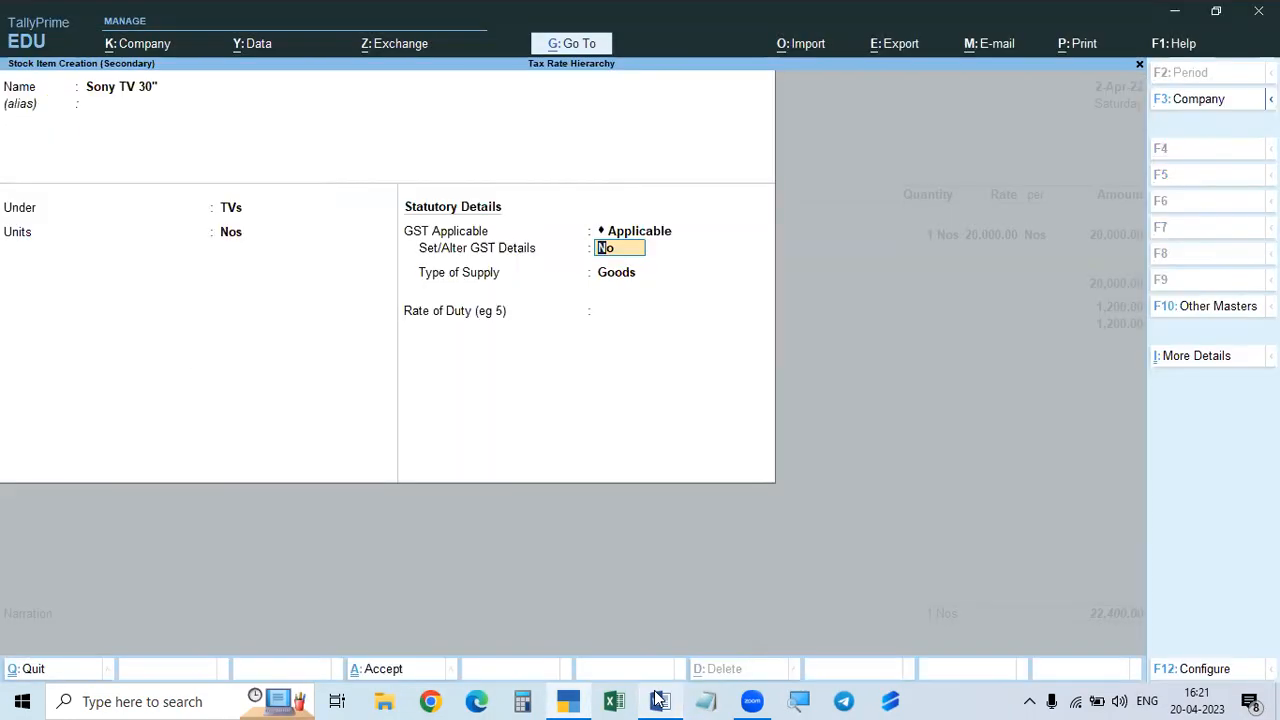
left_click(660, 700)
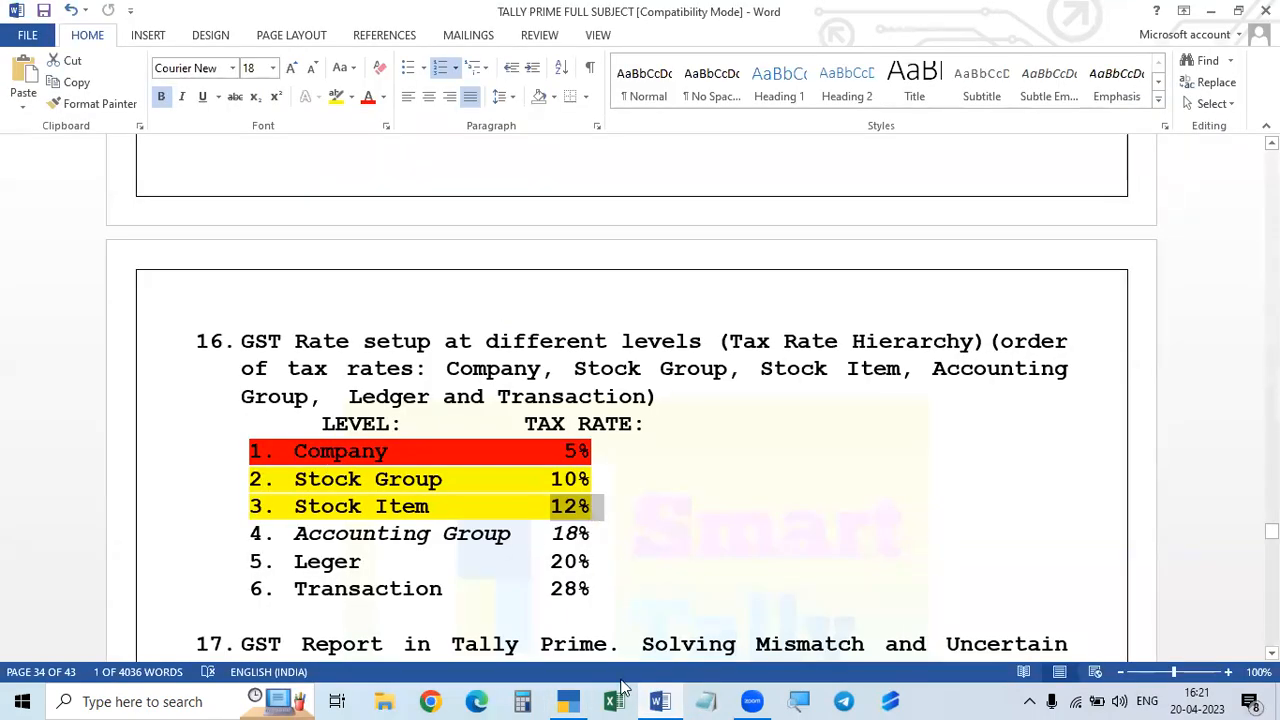
left_click(657, 700)
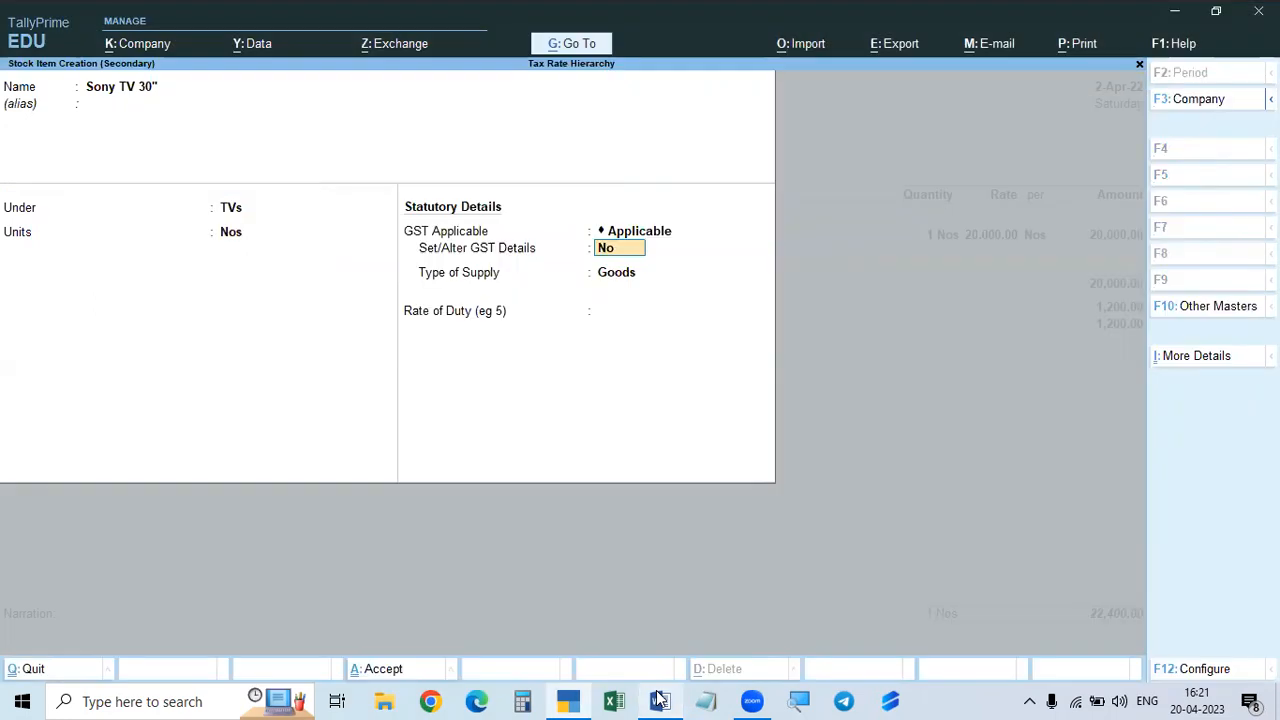
key("Return")
key("Return")
key("Return")
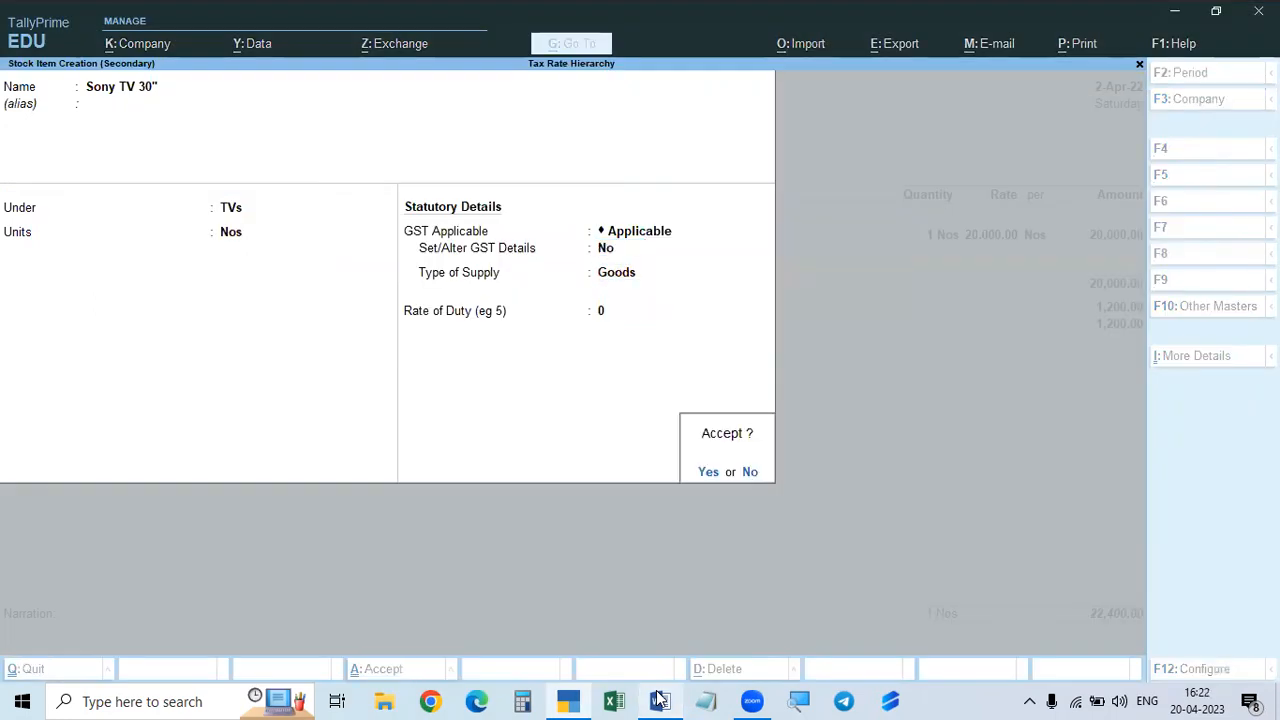
key("Return")
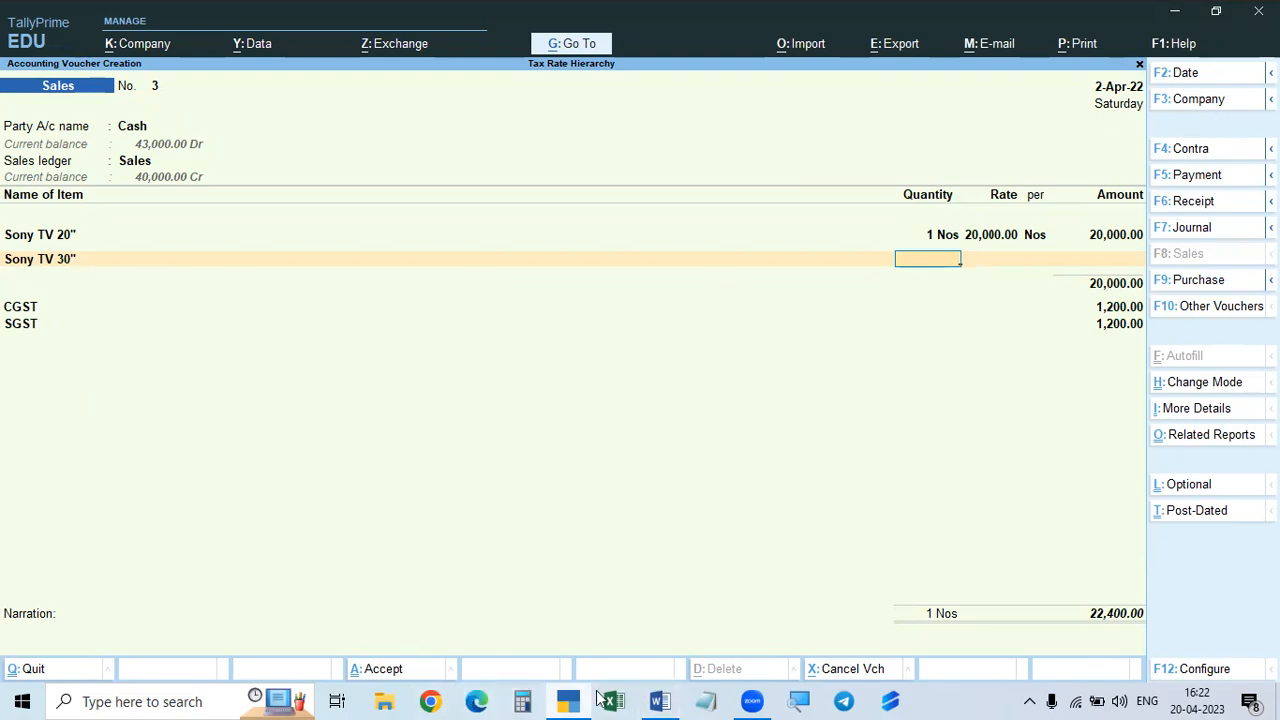
- Compare the voucher's current tax amounts with the stock group and stock item rates in the Word notes
left_click(660, 701)
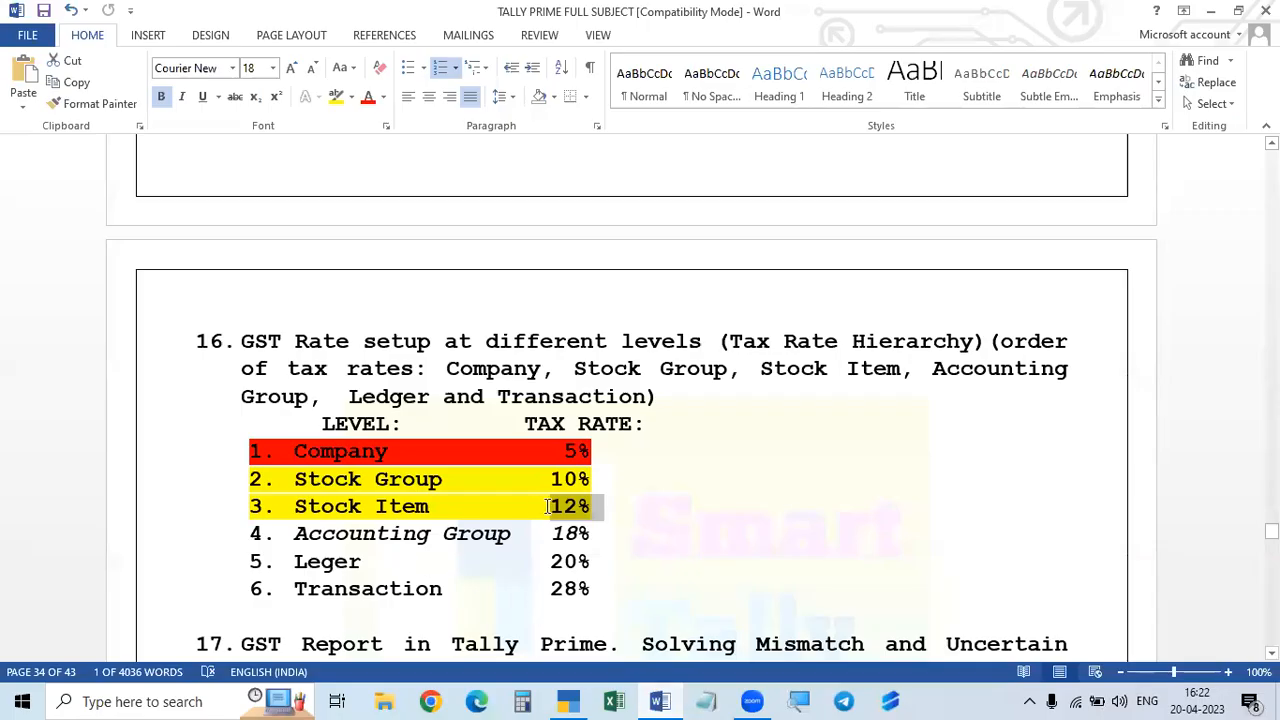
left_click(660, 701)
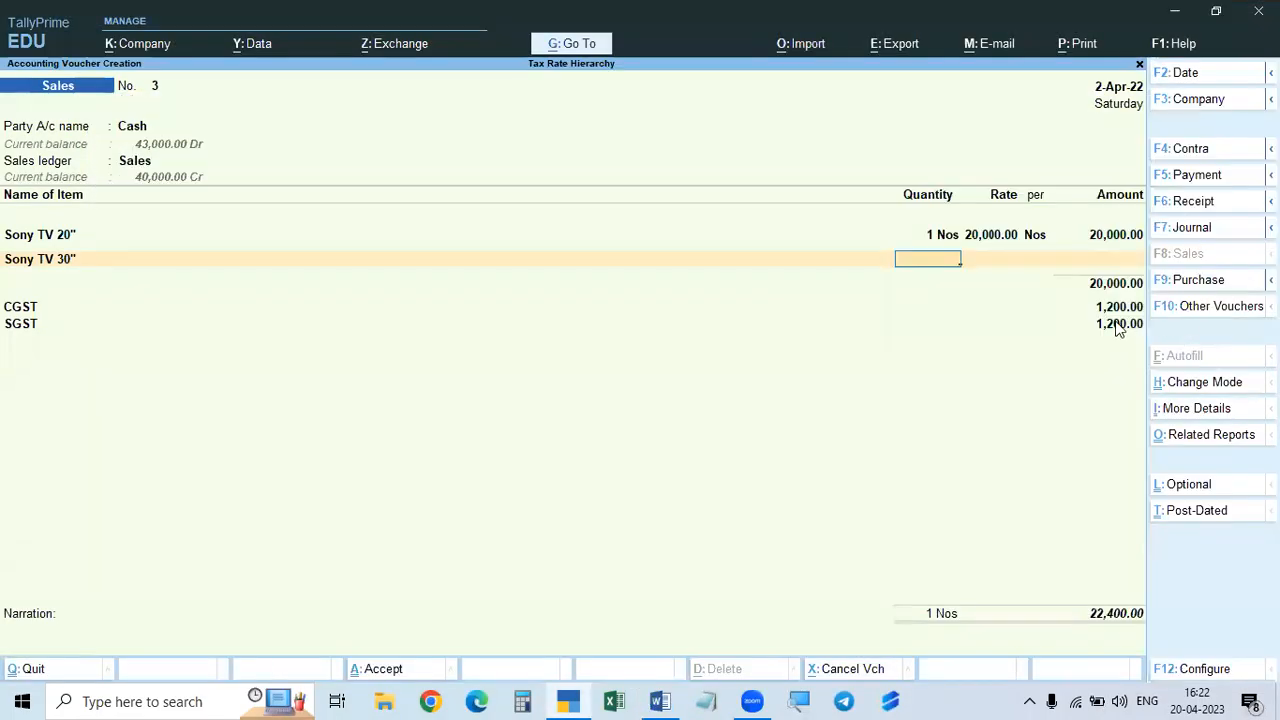
left_click(652, 699)
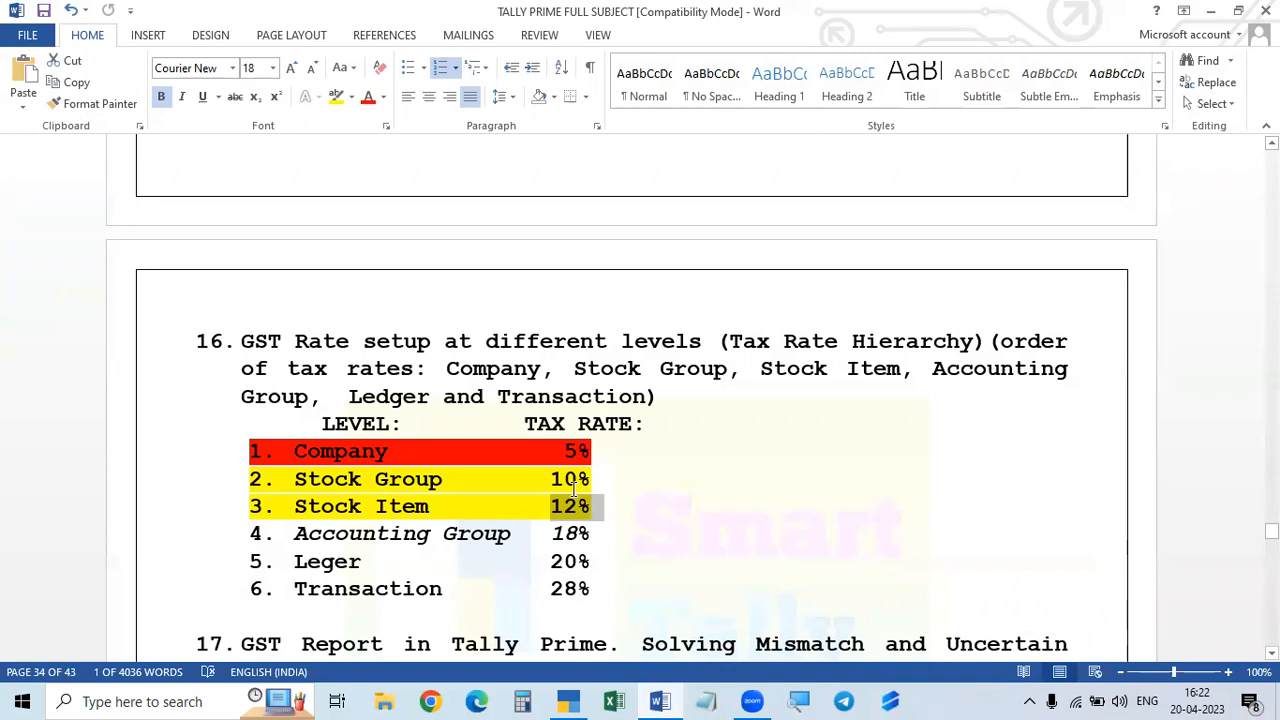
left_click(656, 699)
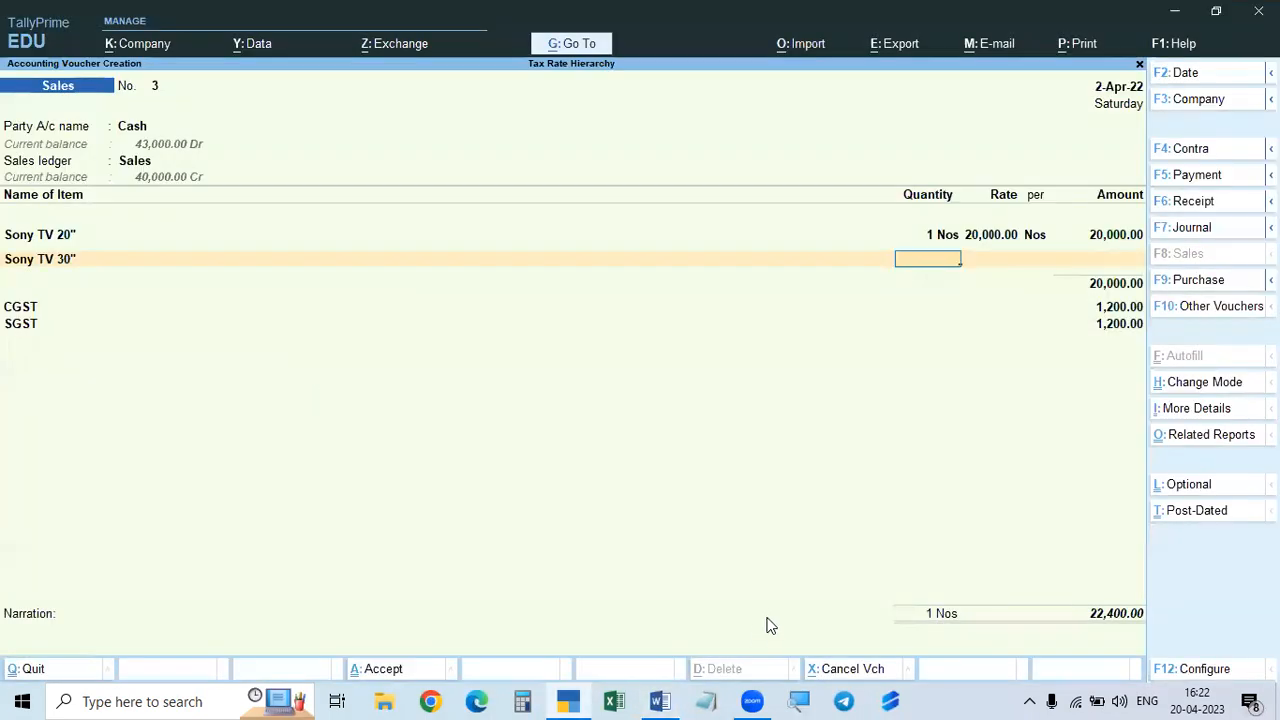
- Enter quantity 1 Nos at a rate of 25,000 for Sony TV 30" and update the voucher's CGST and SGST lines
key("Return")
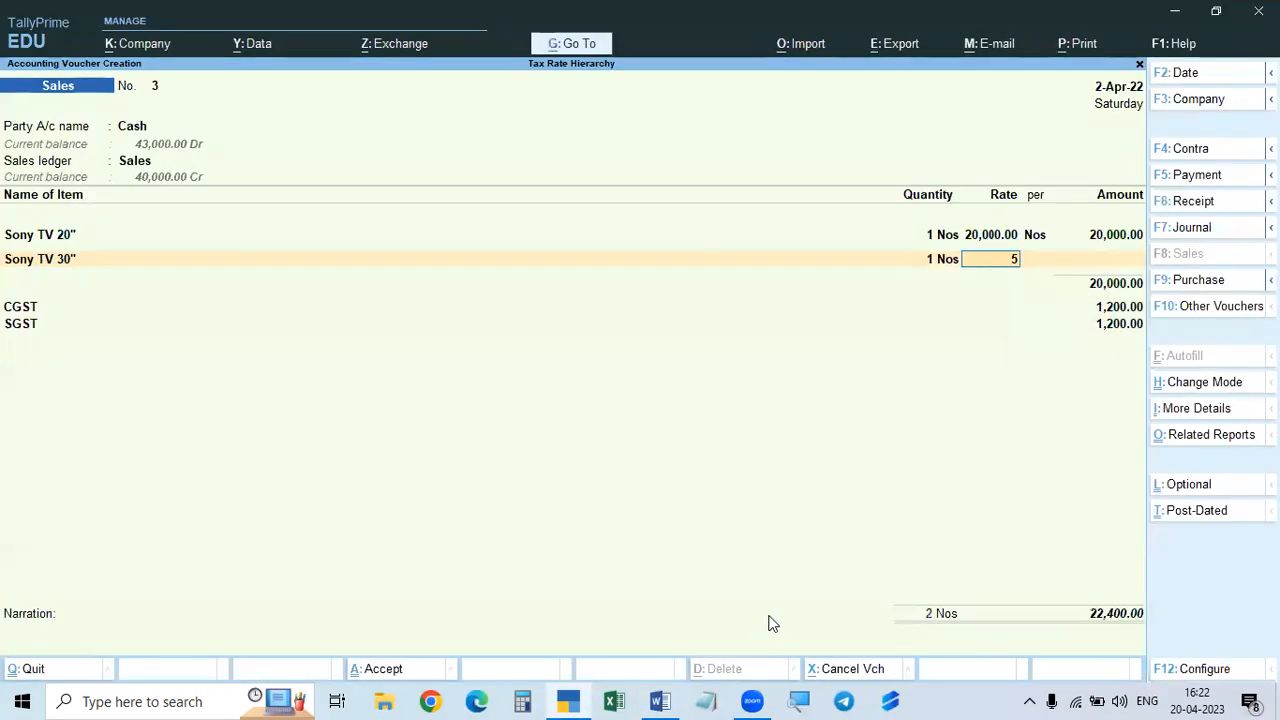
type("25,000")
key("Return")
key("Return")
key("Return")
key("Return")
key("Return")
key("Return")
key("Return")
key("Return")
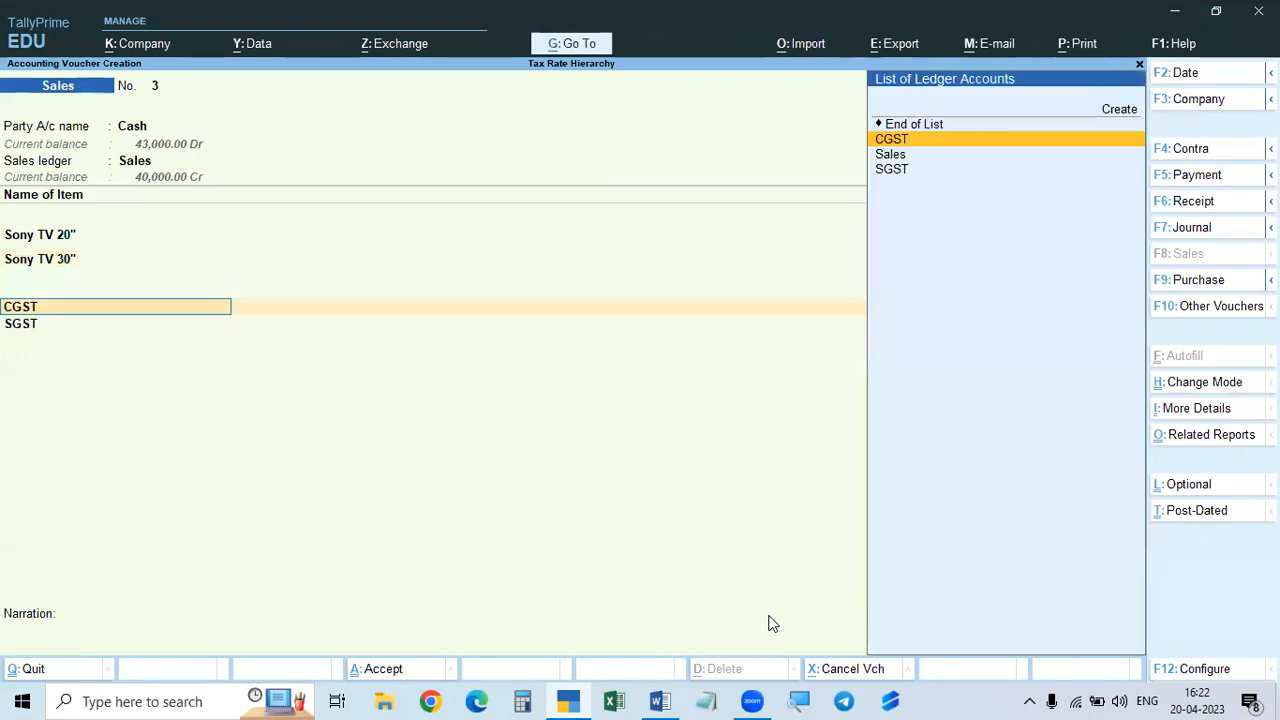
key("Return")
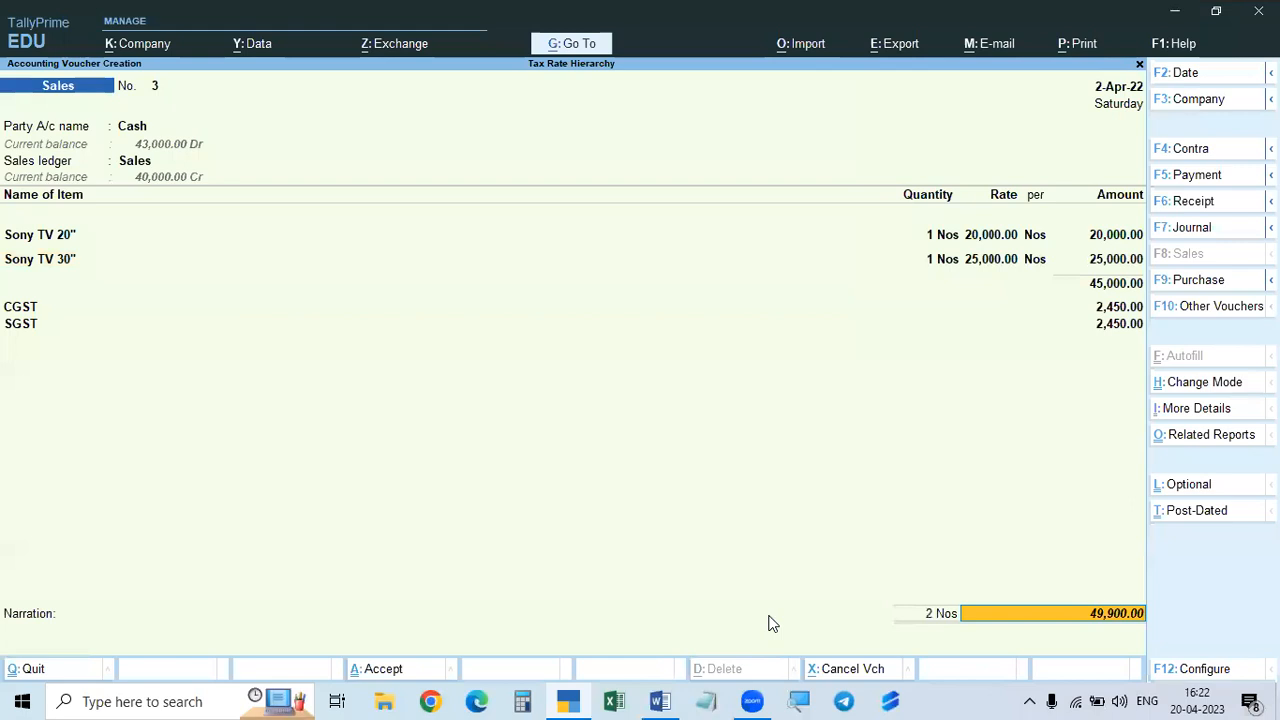
key("BackSpace")
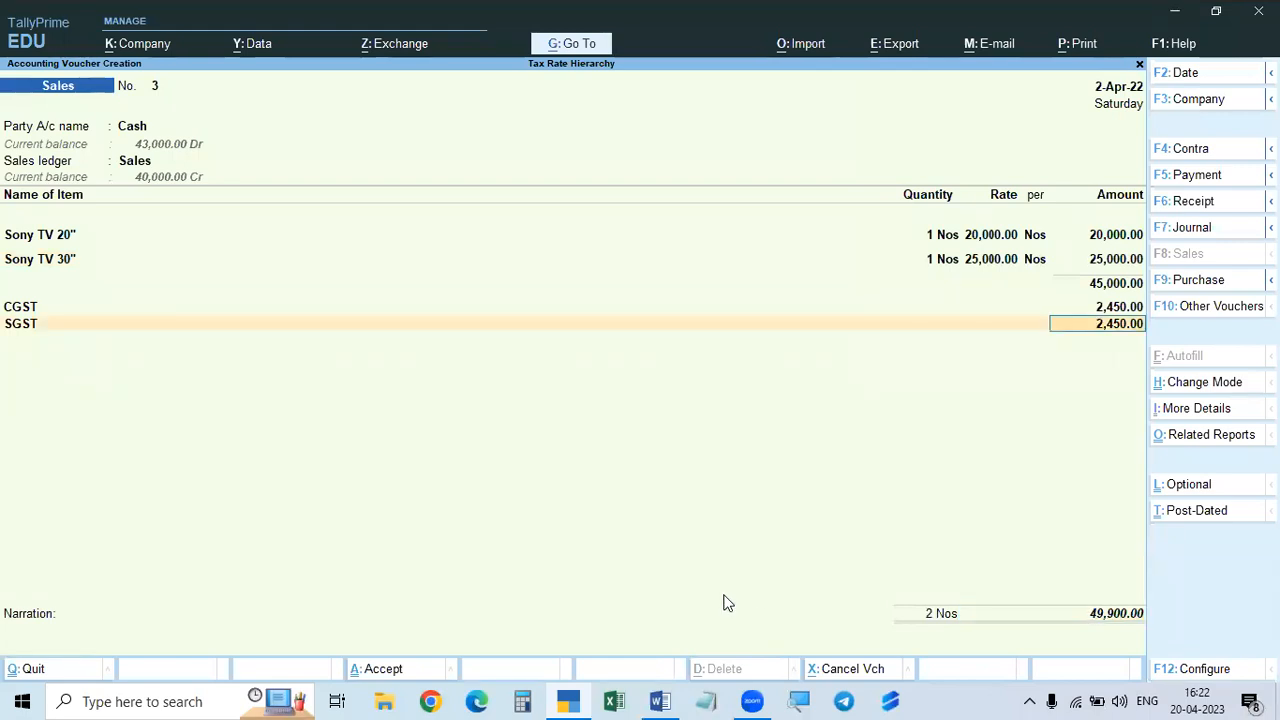
- Open the detailed GST tax analysis and compare the tax rates of both Sony TVs with the Word notes
key("ctrl")
key("ctrl+o")
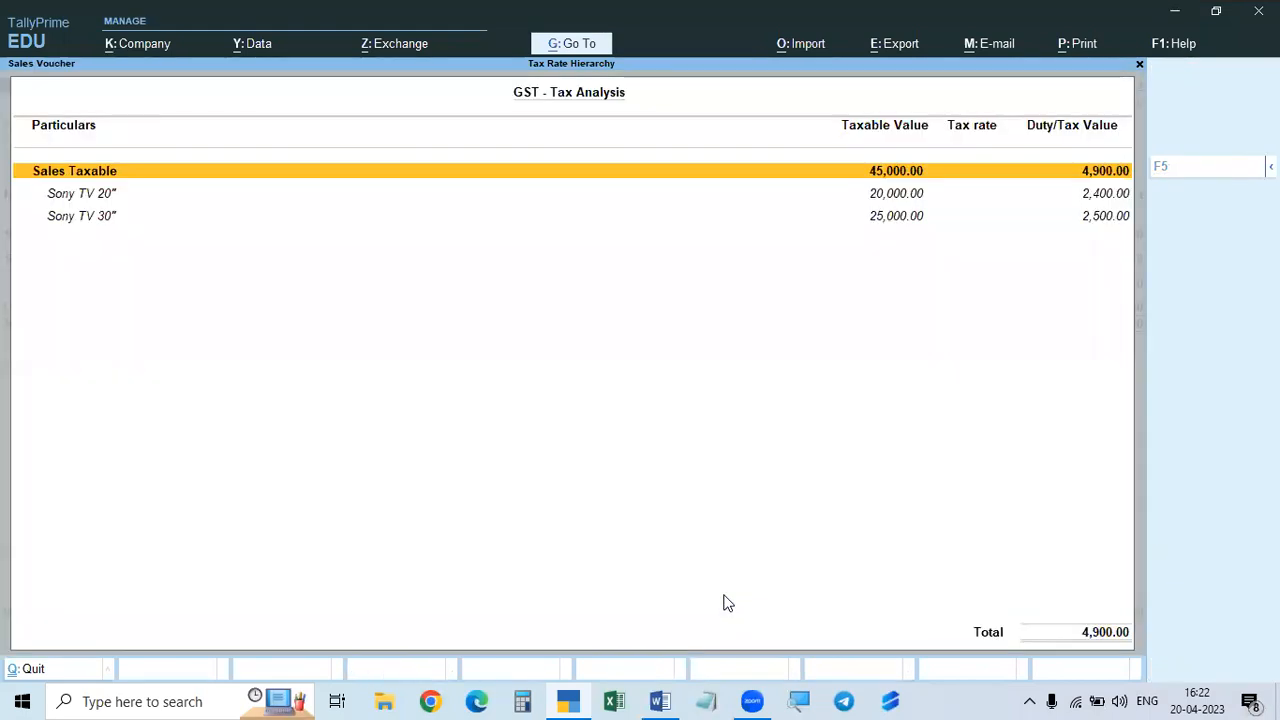
key("alt+F5")
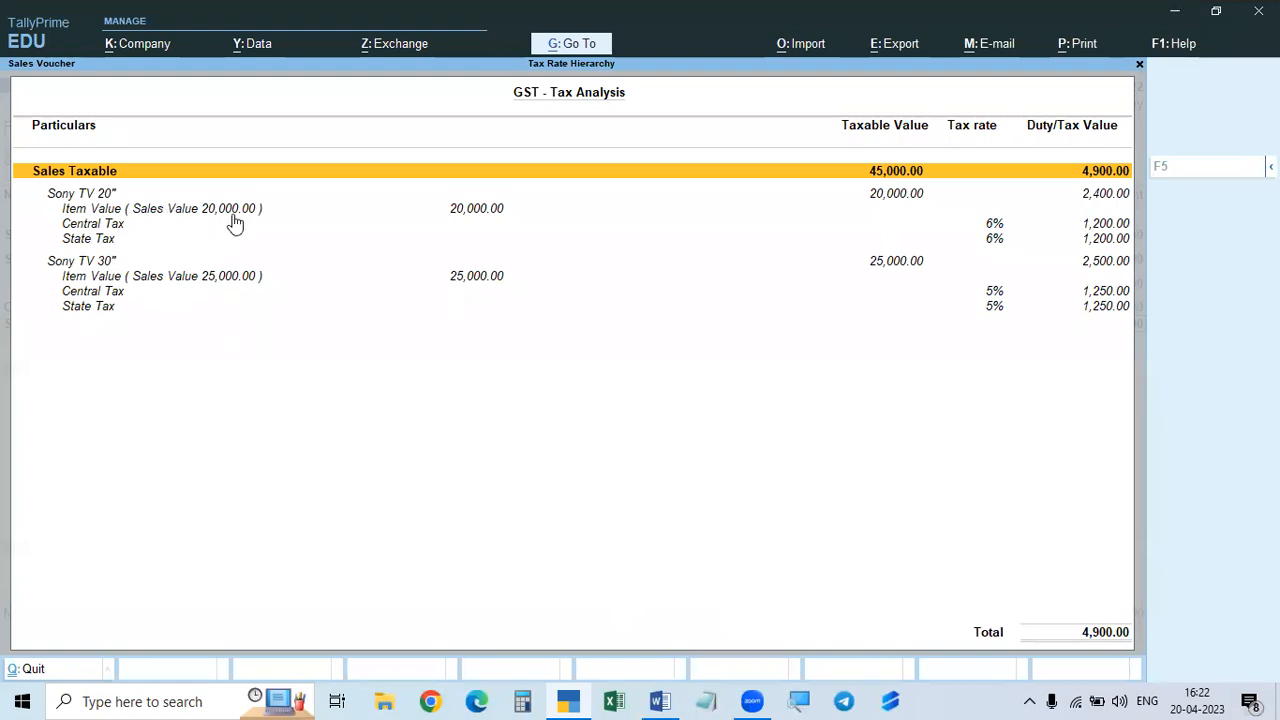
left_click(650, 690)
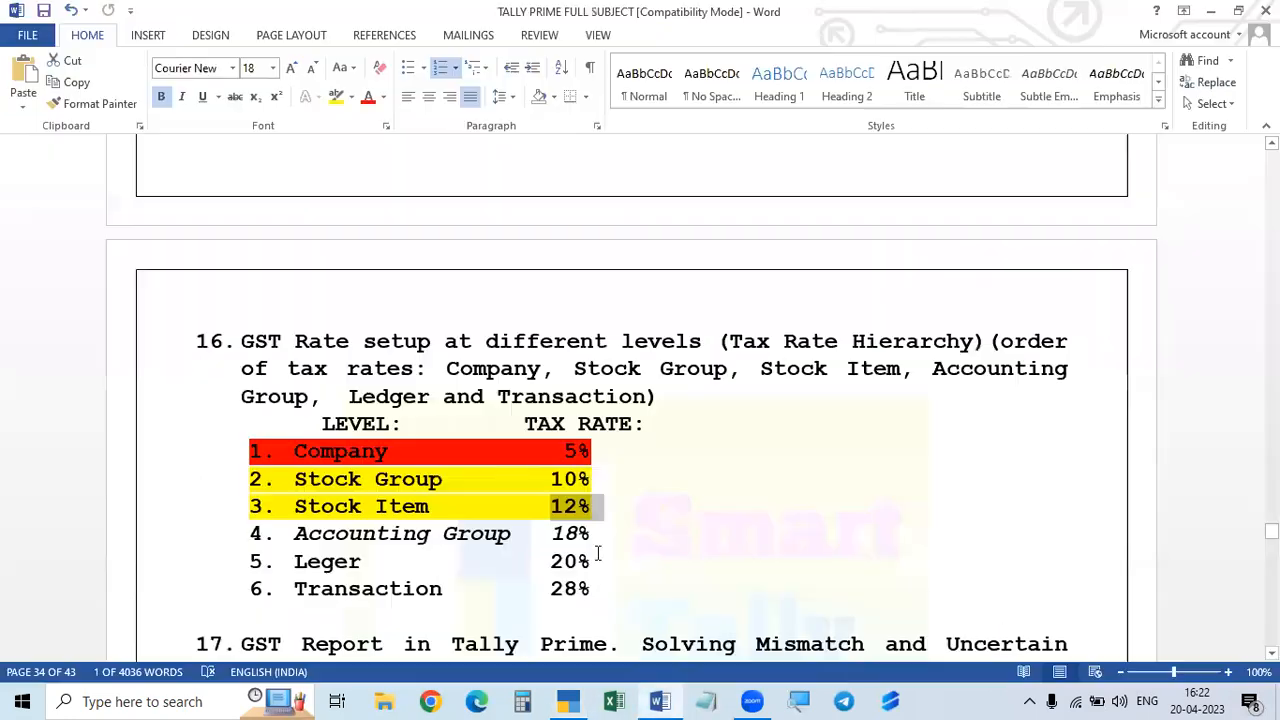
left_click(648, 690)
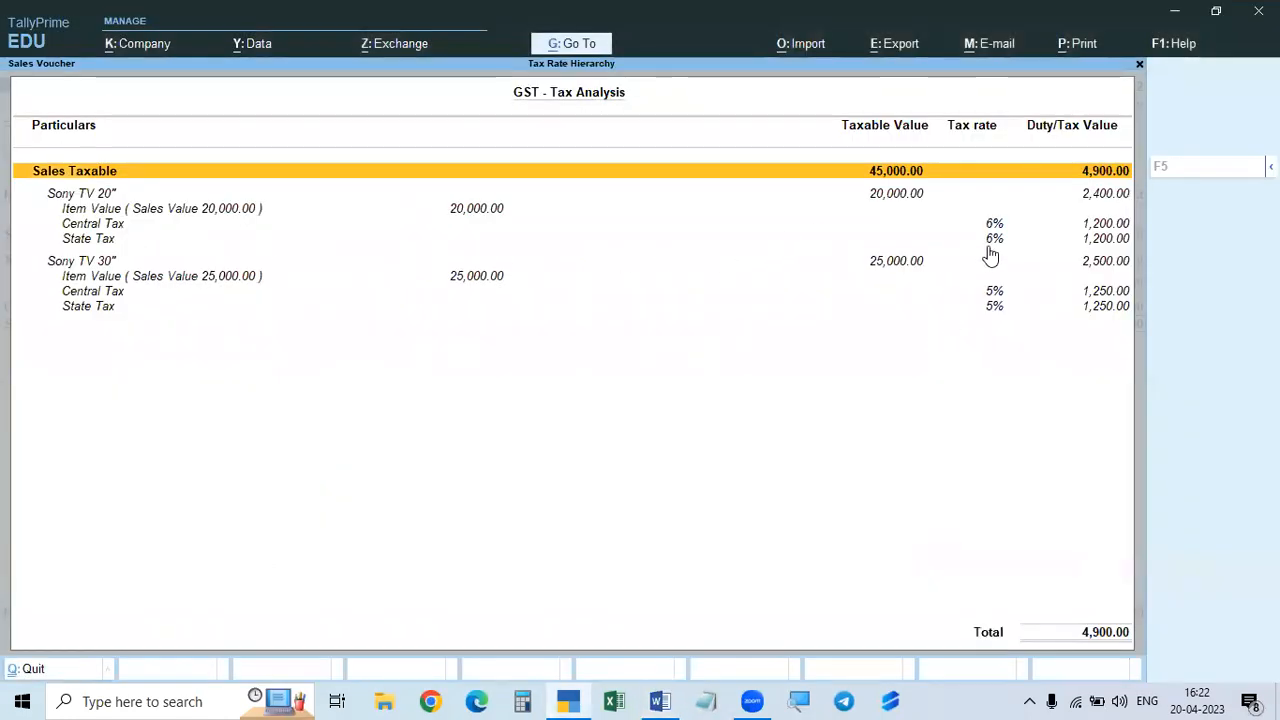
- Recheck the company, stock group and stock item rates in the Word notes against the open tax analysis
left_click(660, 699)
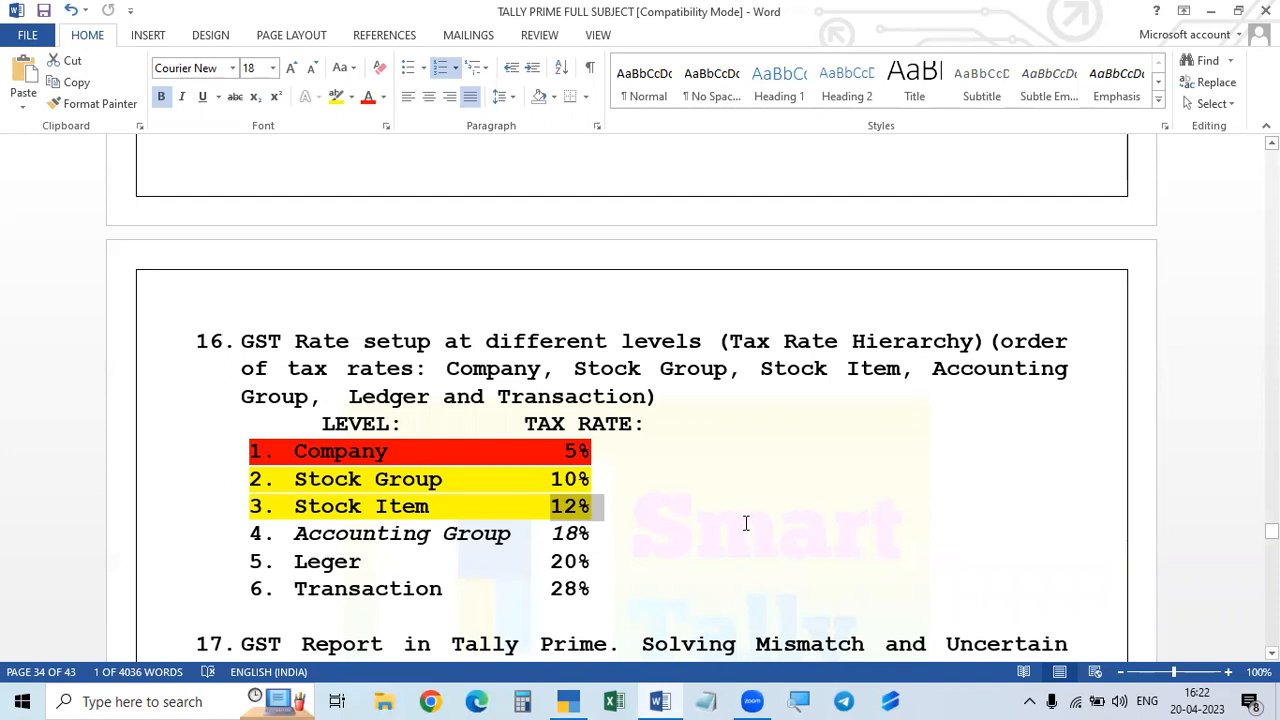
left_click(706, 701)
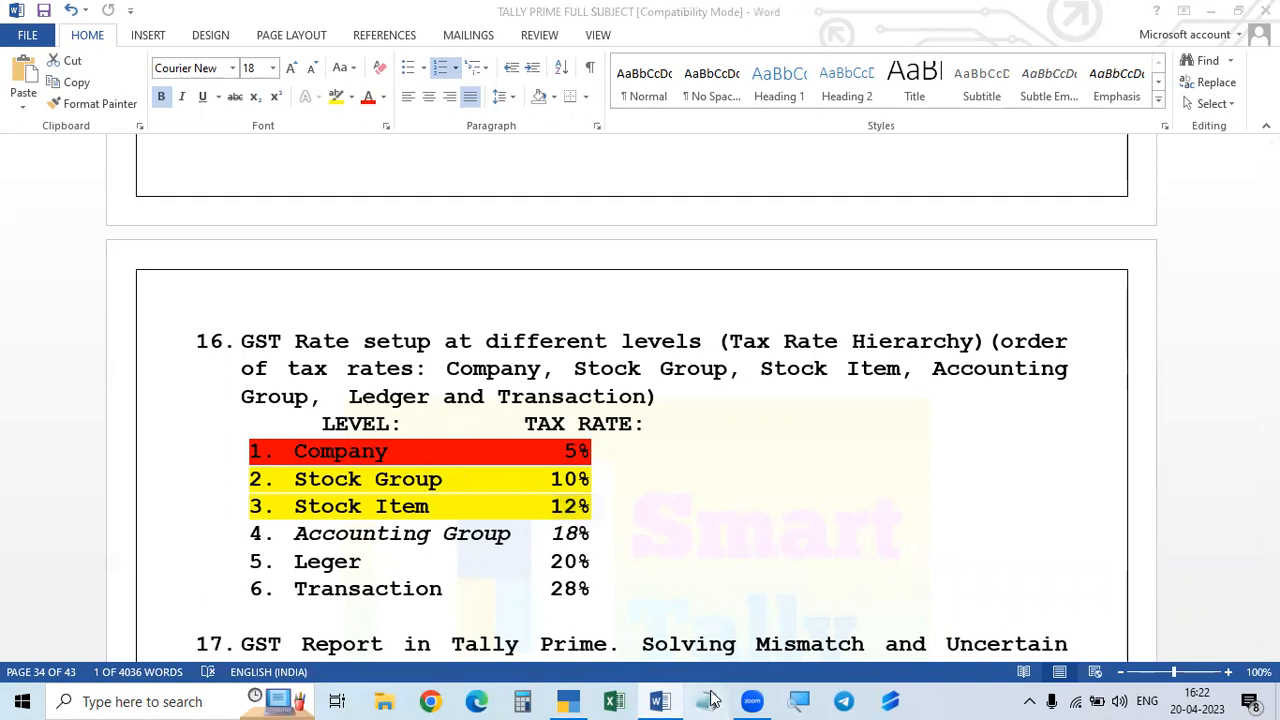
left_click(974, 172)
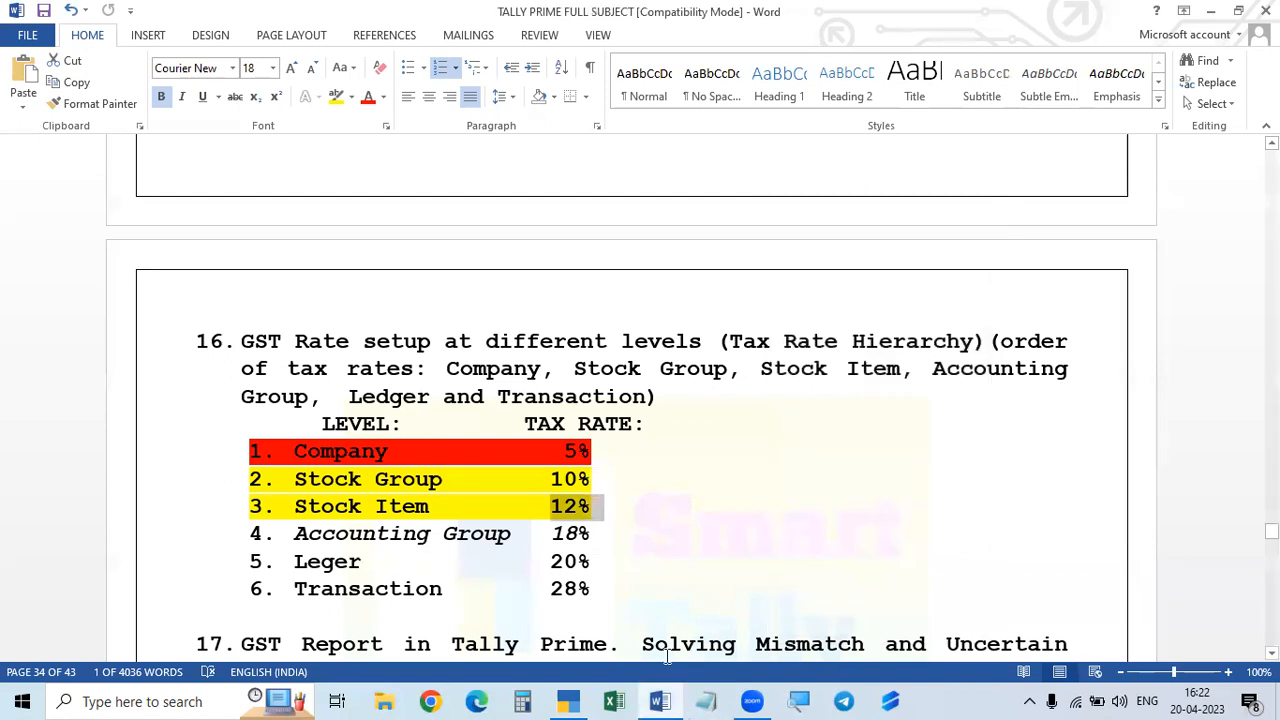
left_click(568, 701)
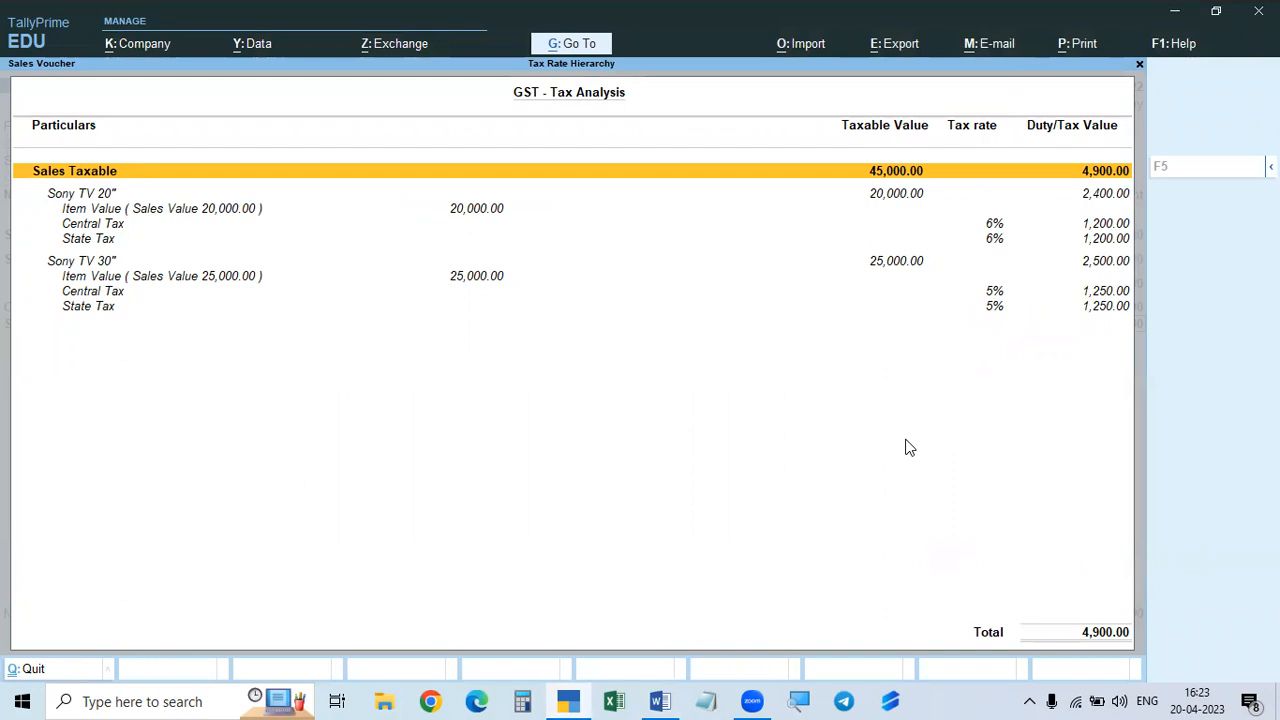
left_click(568, 700)
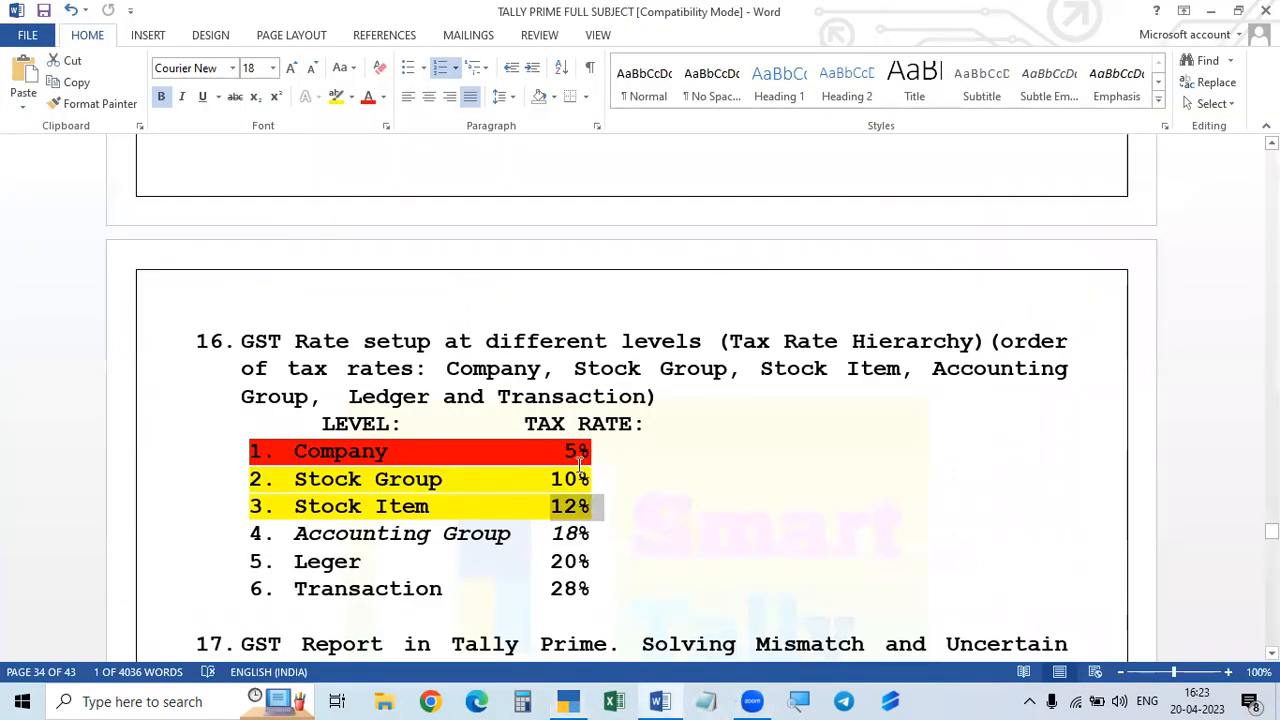
- Close the GST tax analysis in TallyPrime and save the sales voucher containing both Sony TVs
left_click(659, 700)
left_click(568, 701)
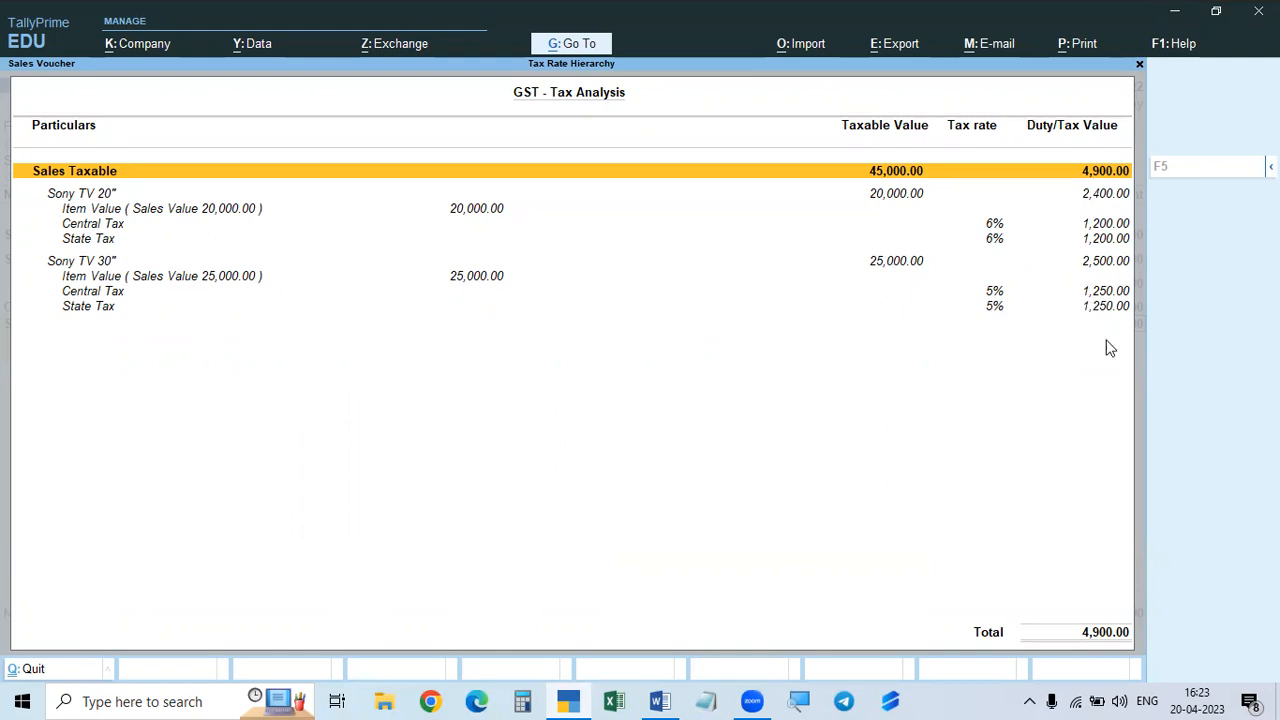
key("Escape")
key("Return")
key("Return")
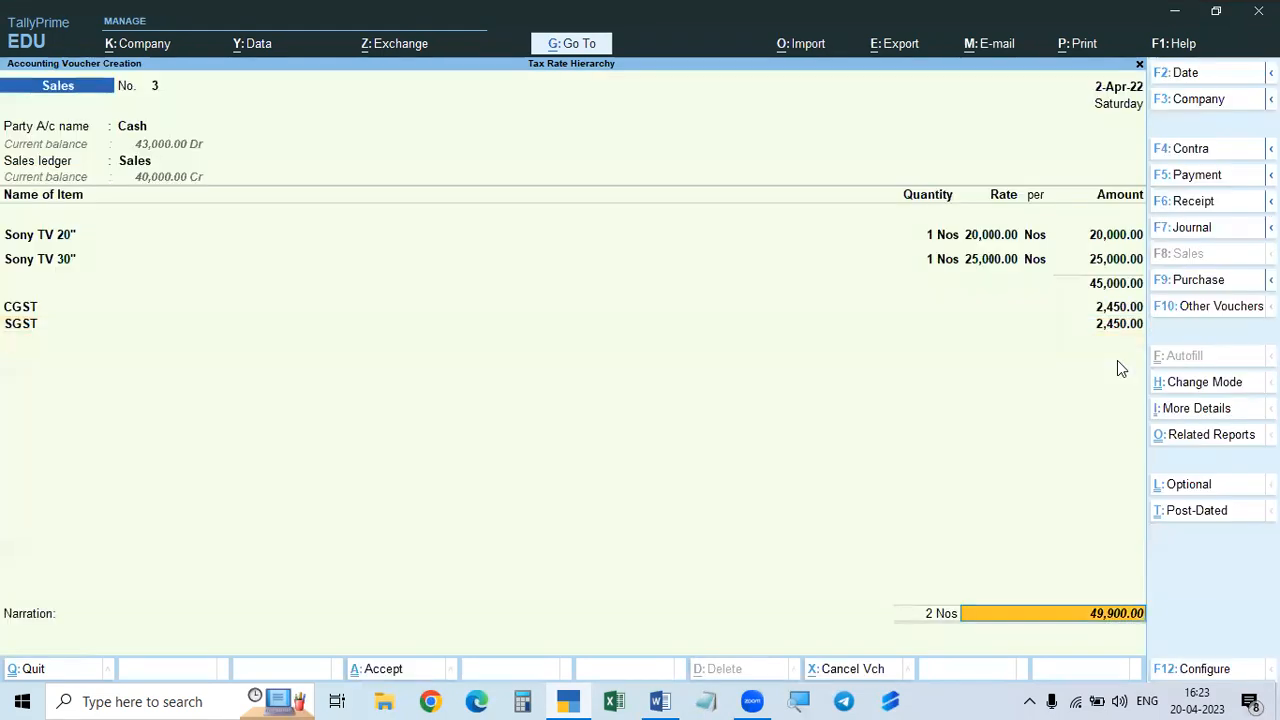
key("Return")
key("Return")
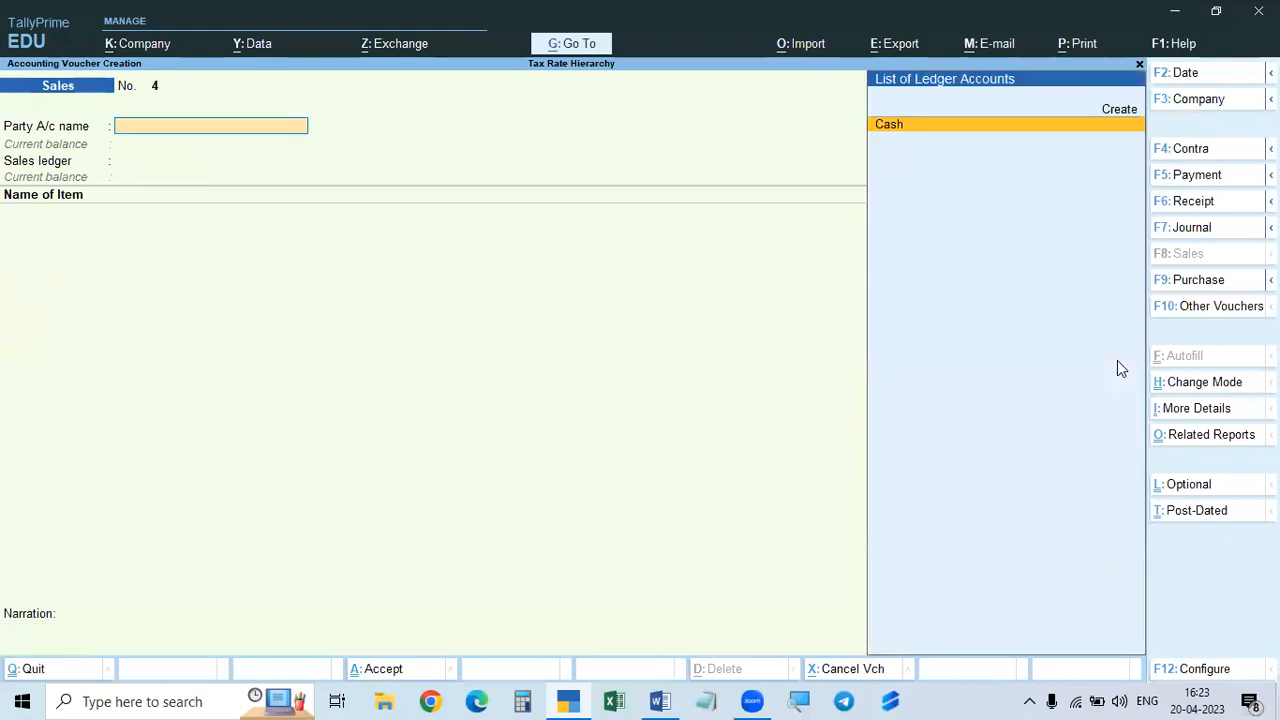
- Switch to the Word notes and highlight the Stock Group 10% line in red
left_click(660, 701)
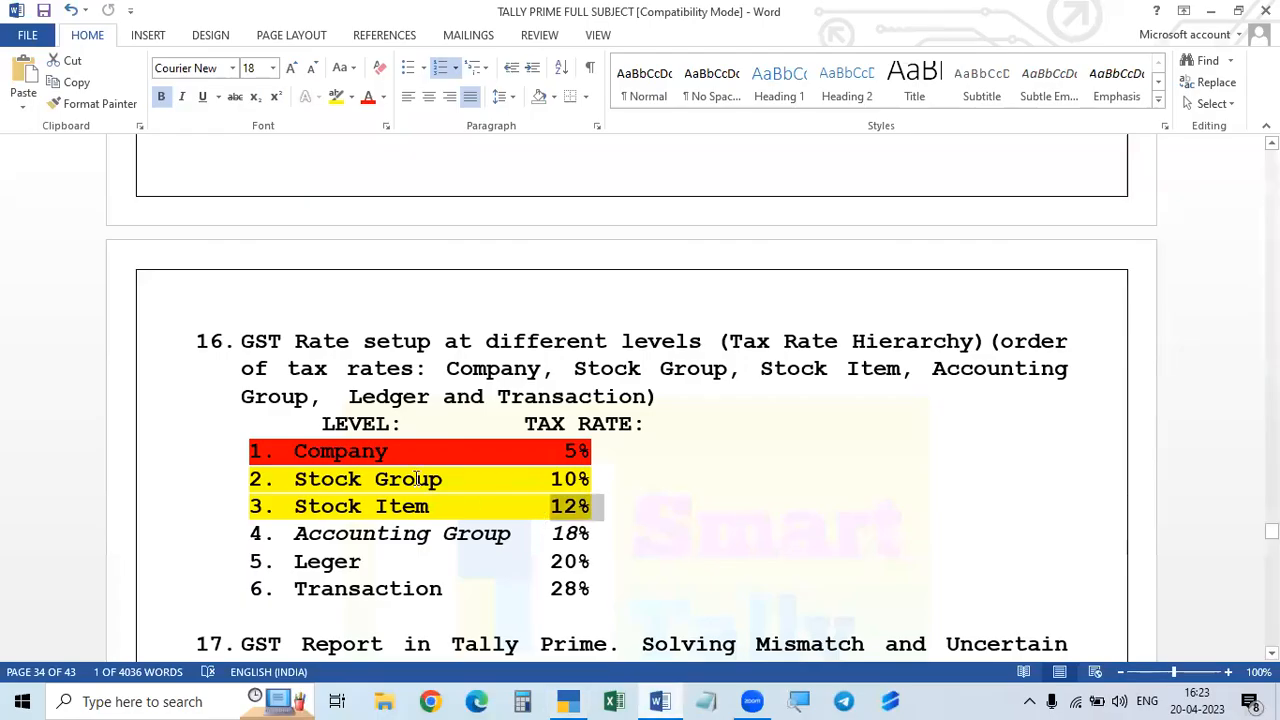
left_click_drag(294, 479, 609, 479)
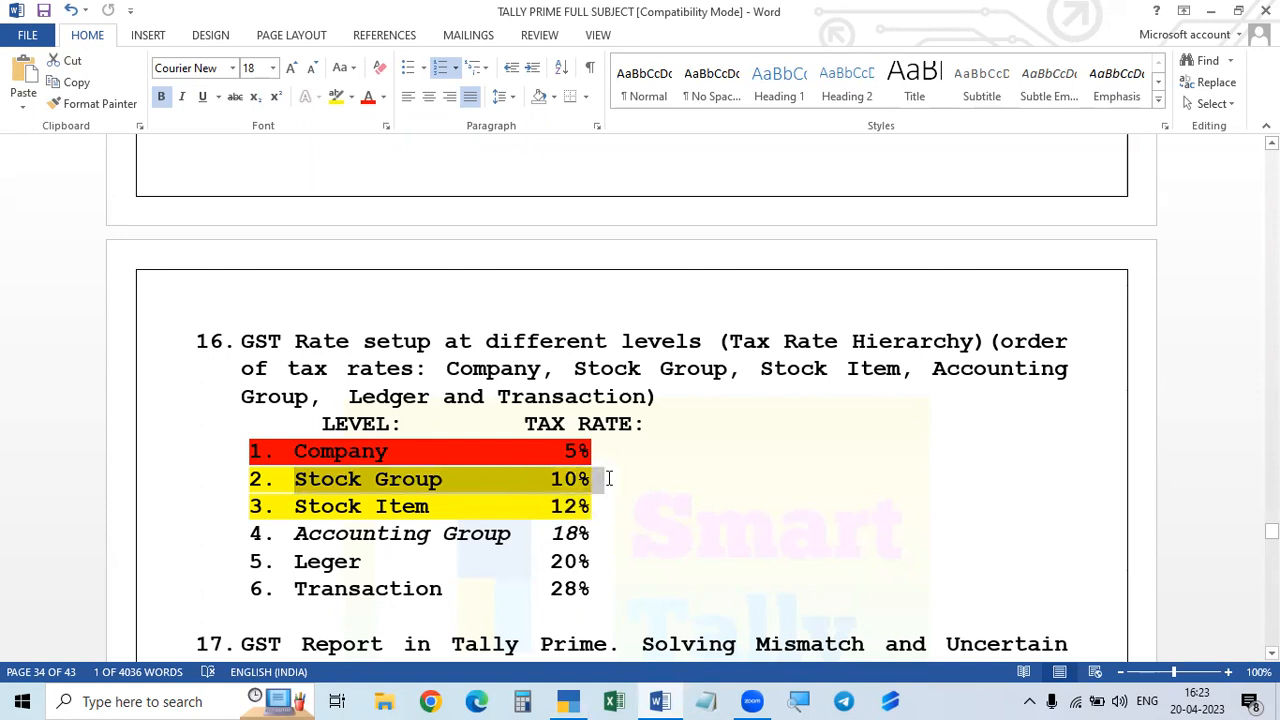
left_click(351, 96)
left_click(341, 150)
key("Right")
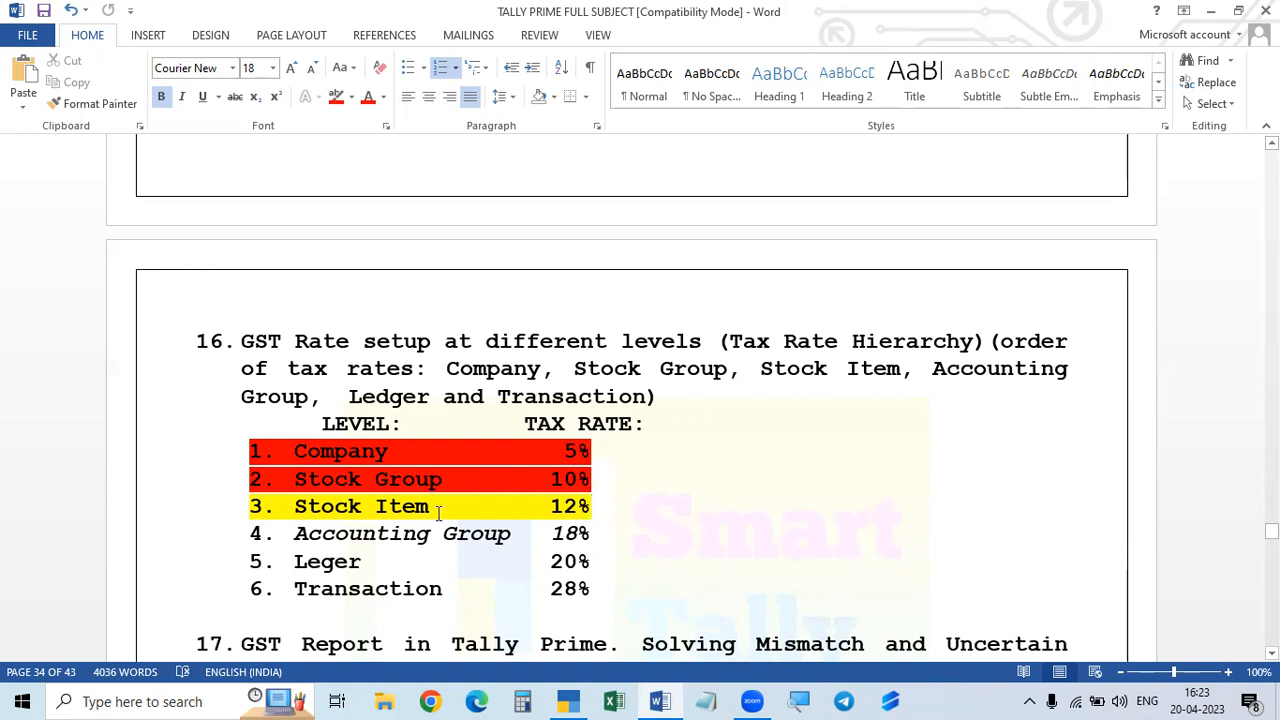
- Highlight the Accounting Group 18% line in yellow
left_click_drag(297, 535, 600, 537)
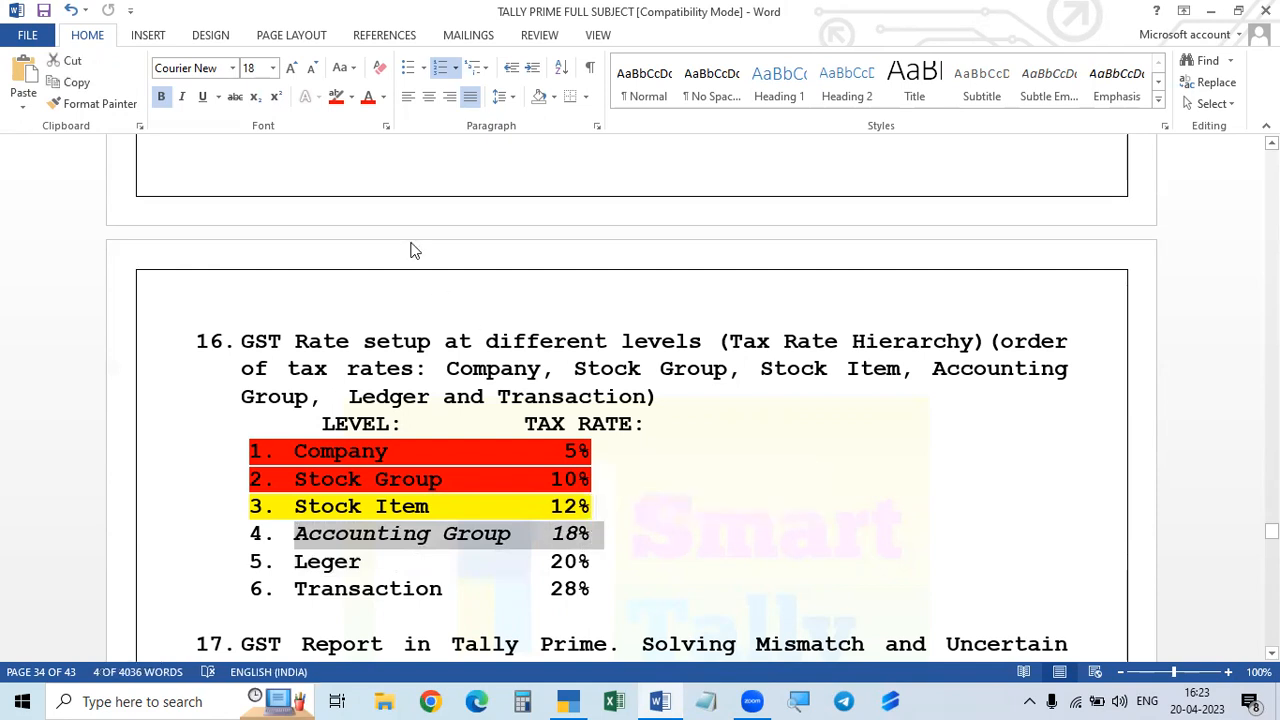
left_click(350, 97)
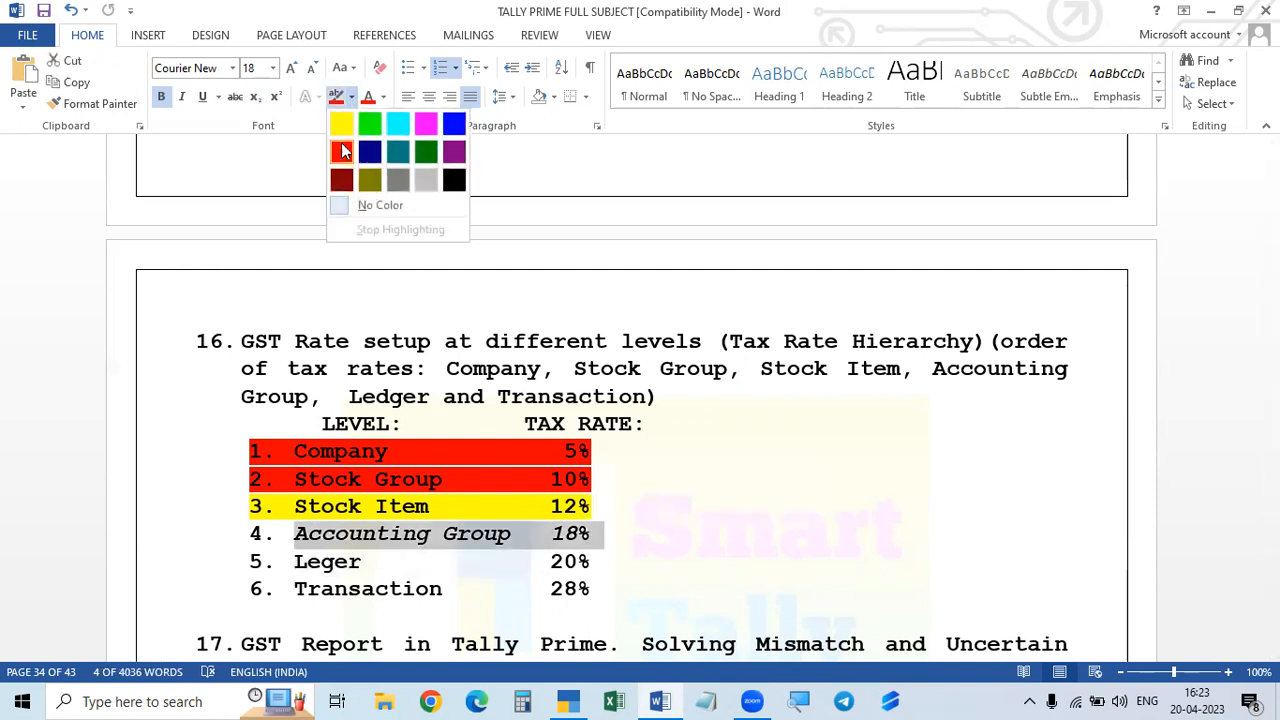
left_click(340, 123)
key("Right")
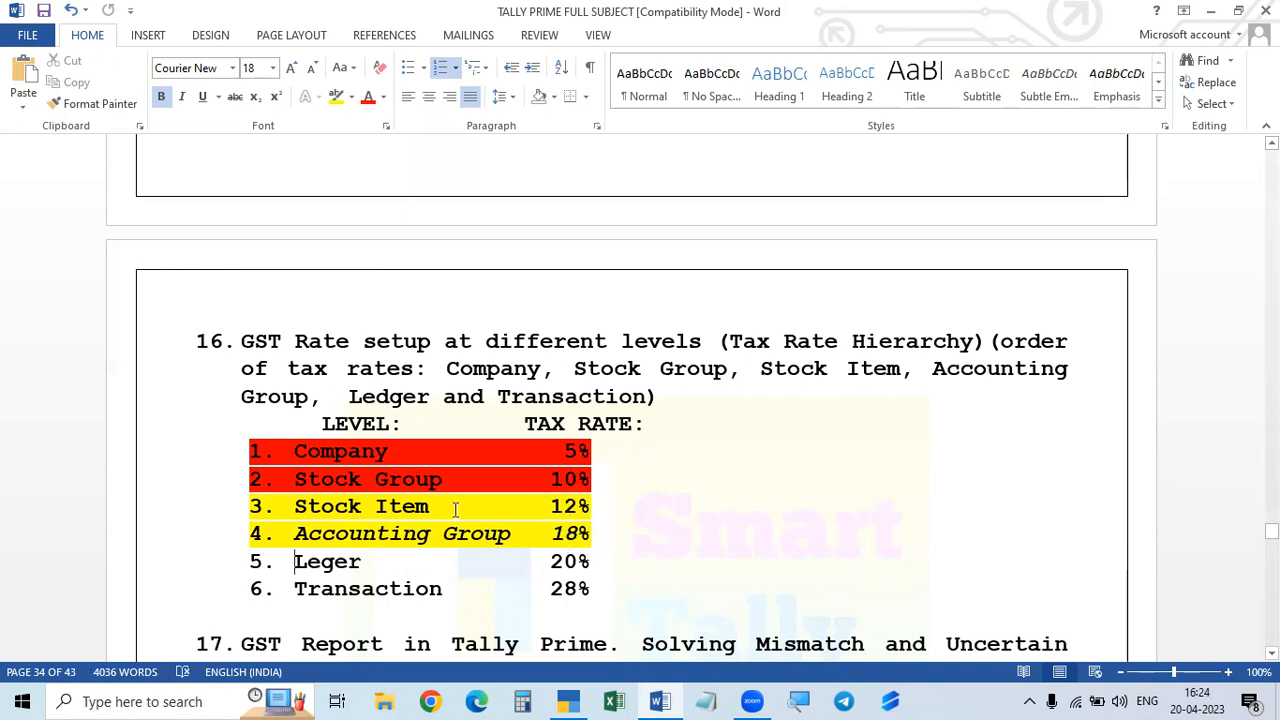
- Switch to TallyPrime and leave the empty sales voucher to return to the Gateway of Tally
left_click(567, 701)
key("Escape")
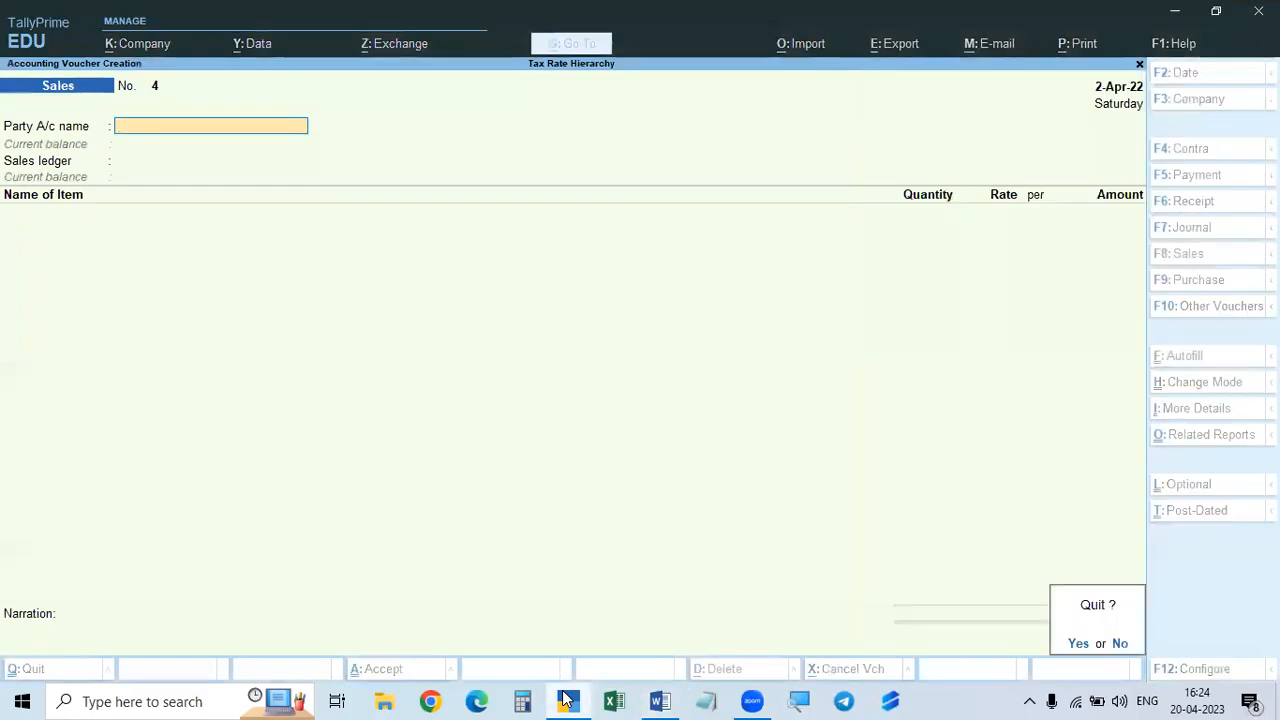
key("Return")
key("Escape")
key("Escape")
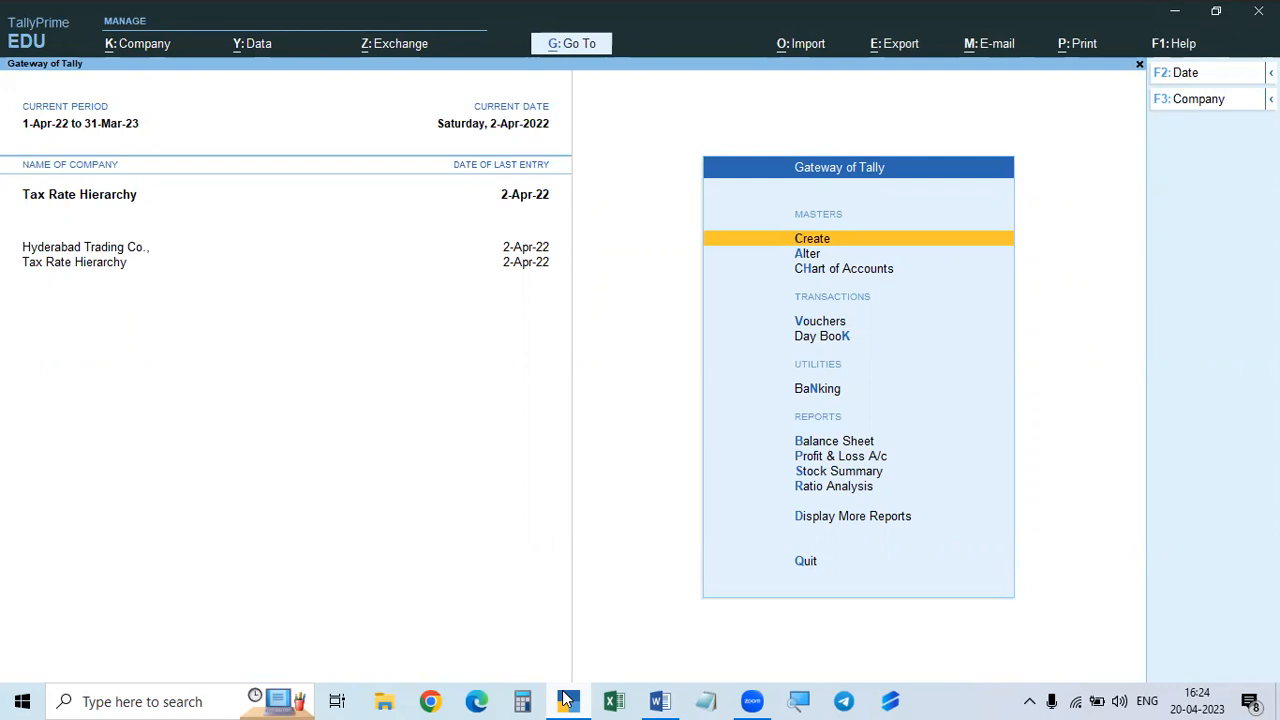
key("a")
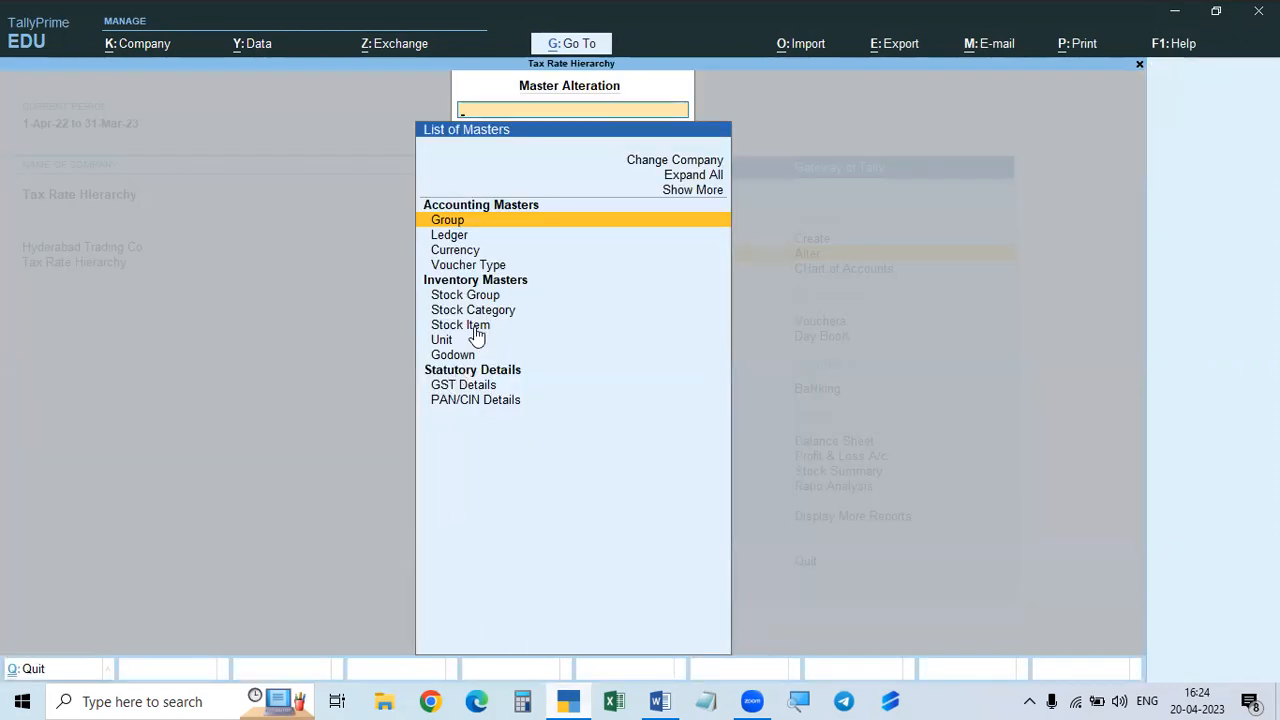
left_click(452, 224)
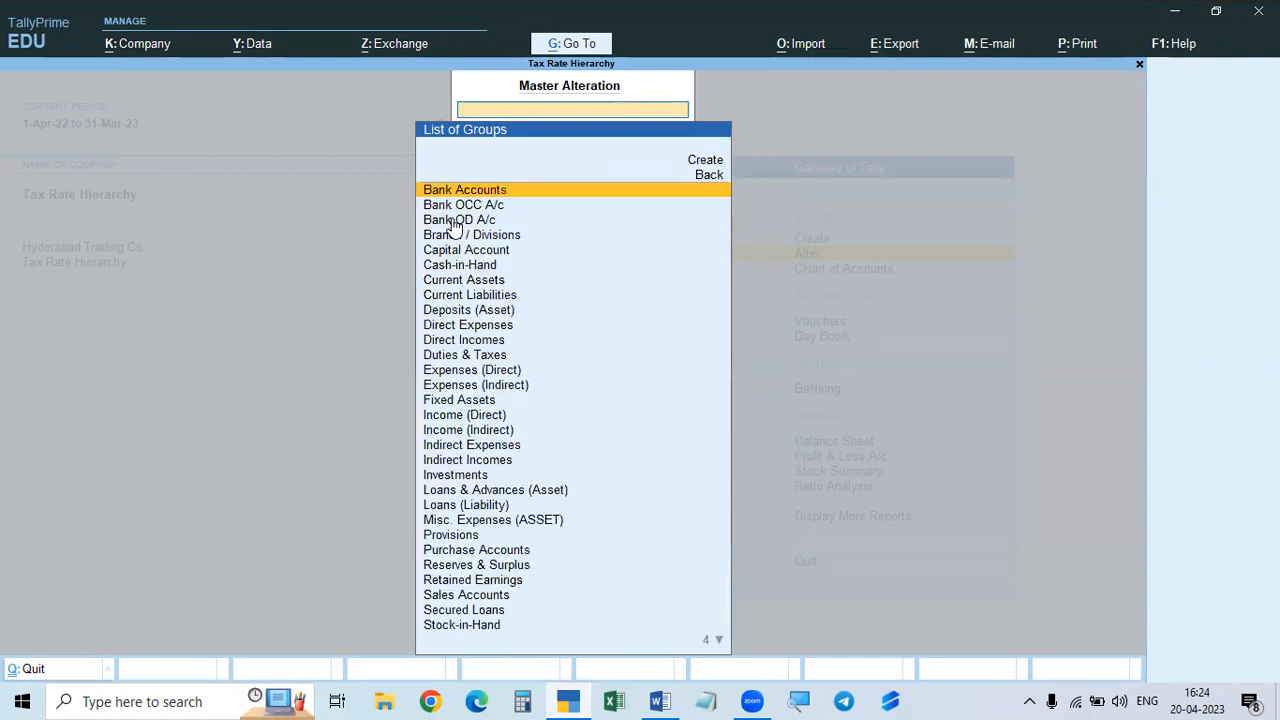
type("Sal")
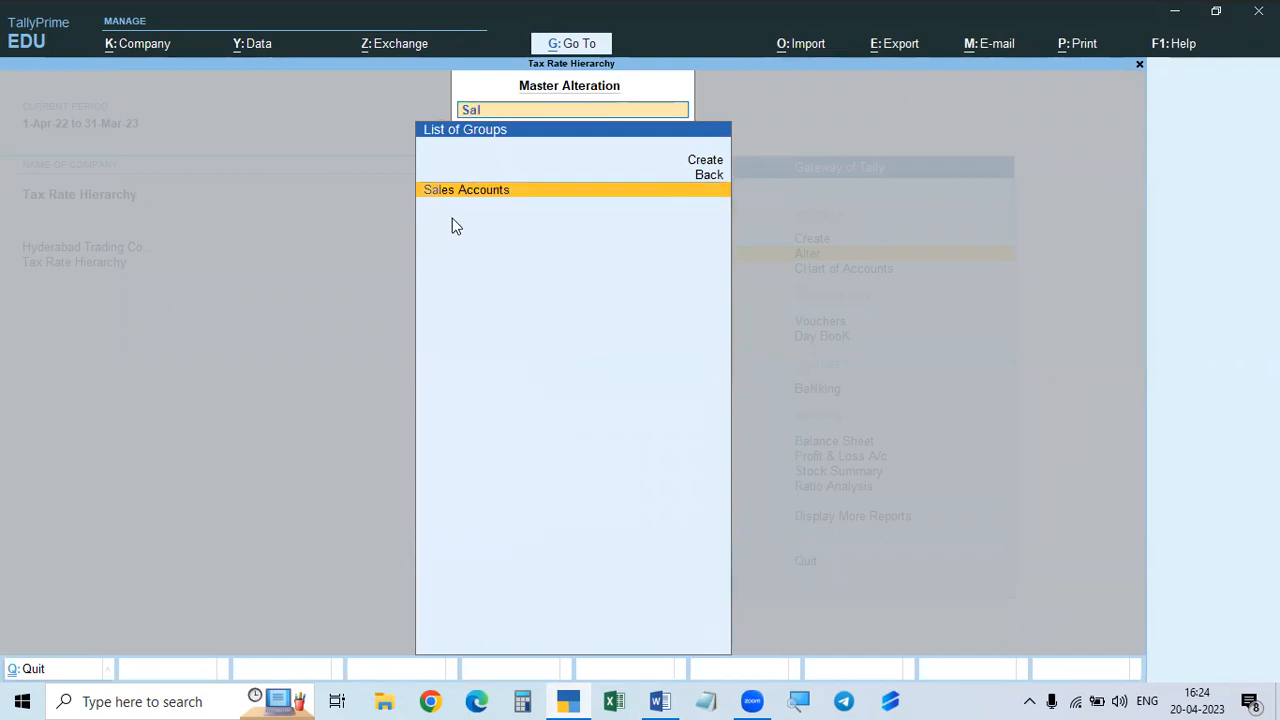
key("Escape")
key("Escape")
key("Escape")
key("n")
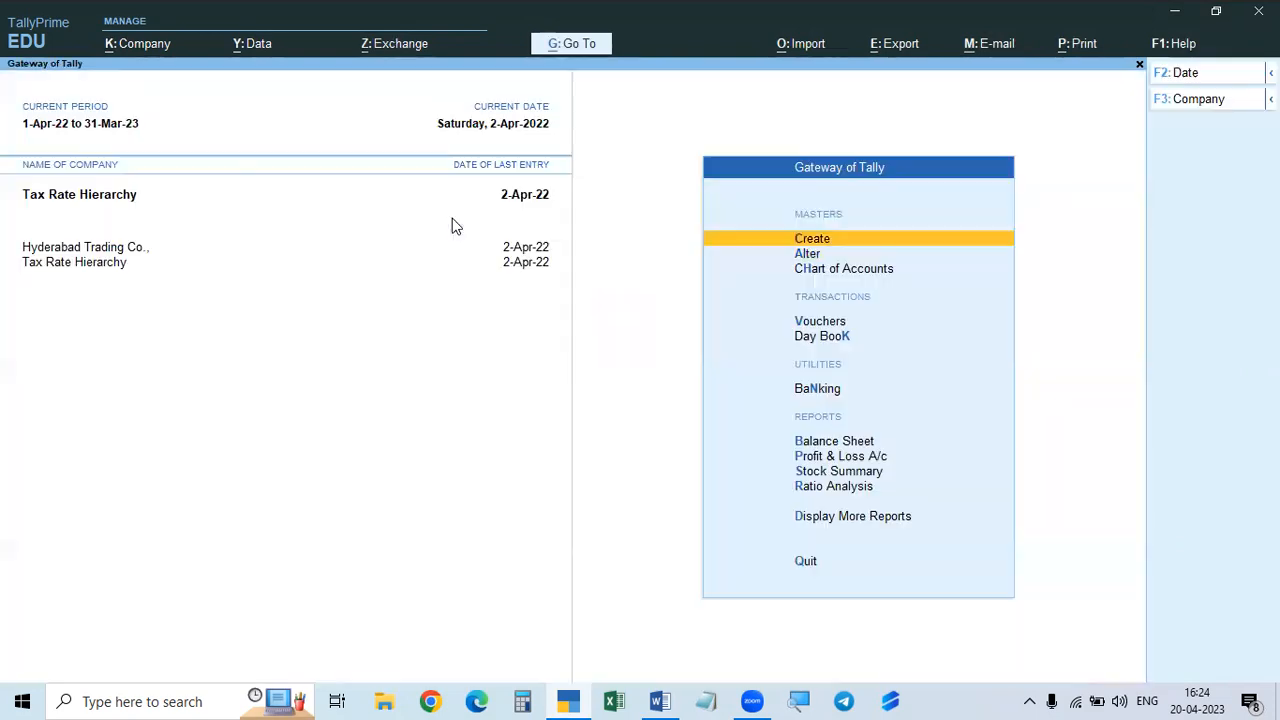
- Start a sales voucher with party Cash and the Sales ledger, examine which group that ledger belongs to, and leave without saving
key("v")
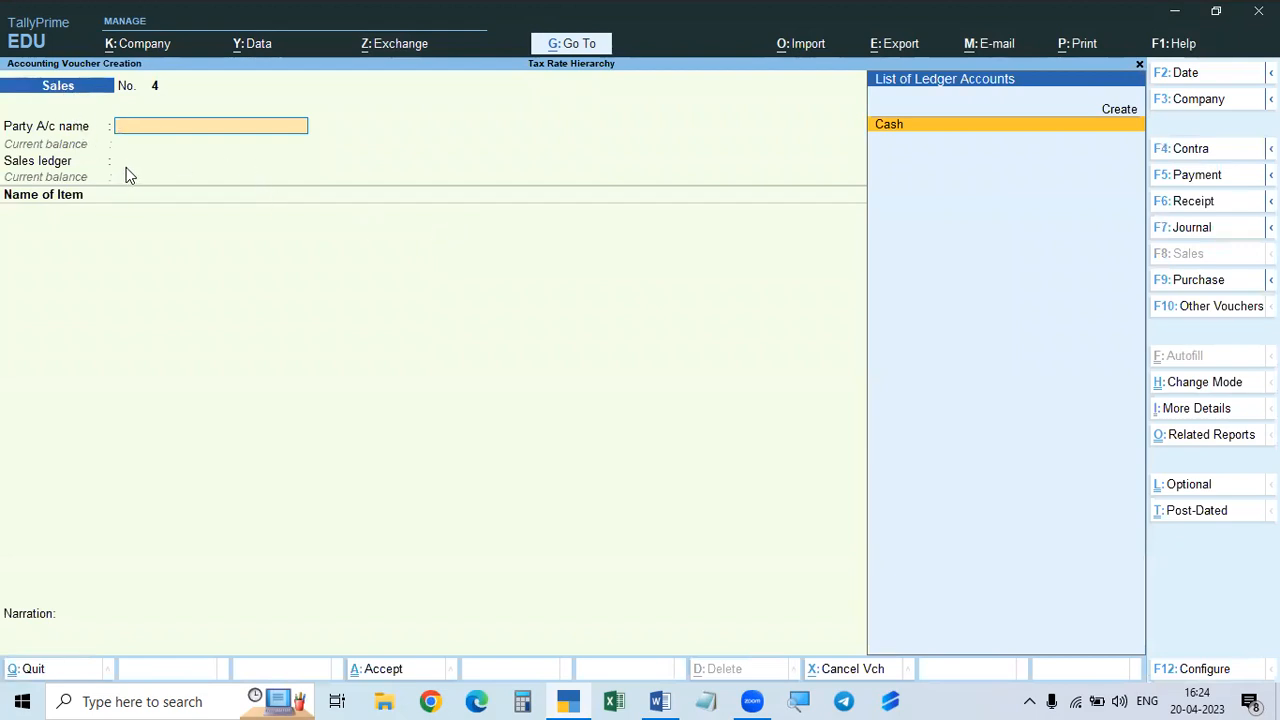
key("Return")
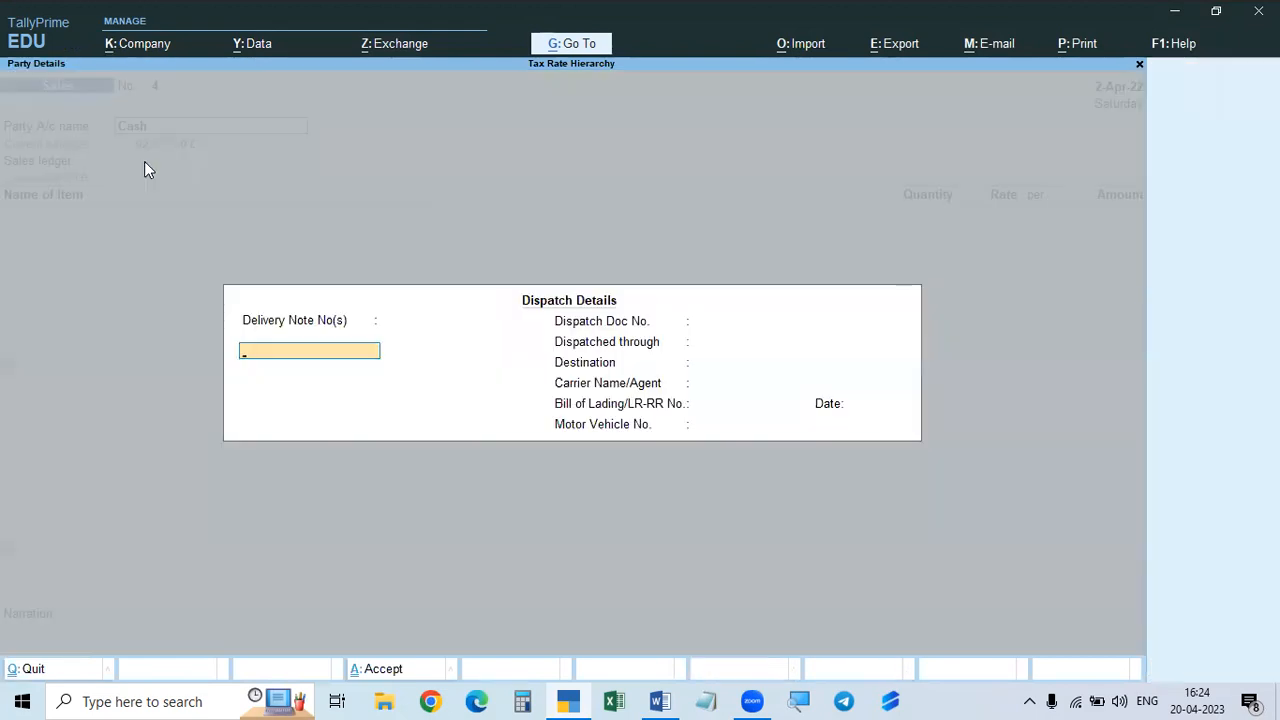
key("ctrl+a")
key("ctrl+a")
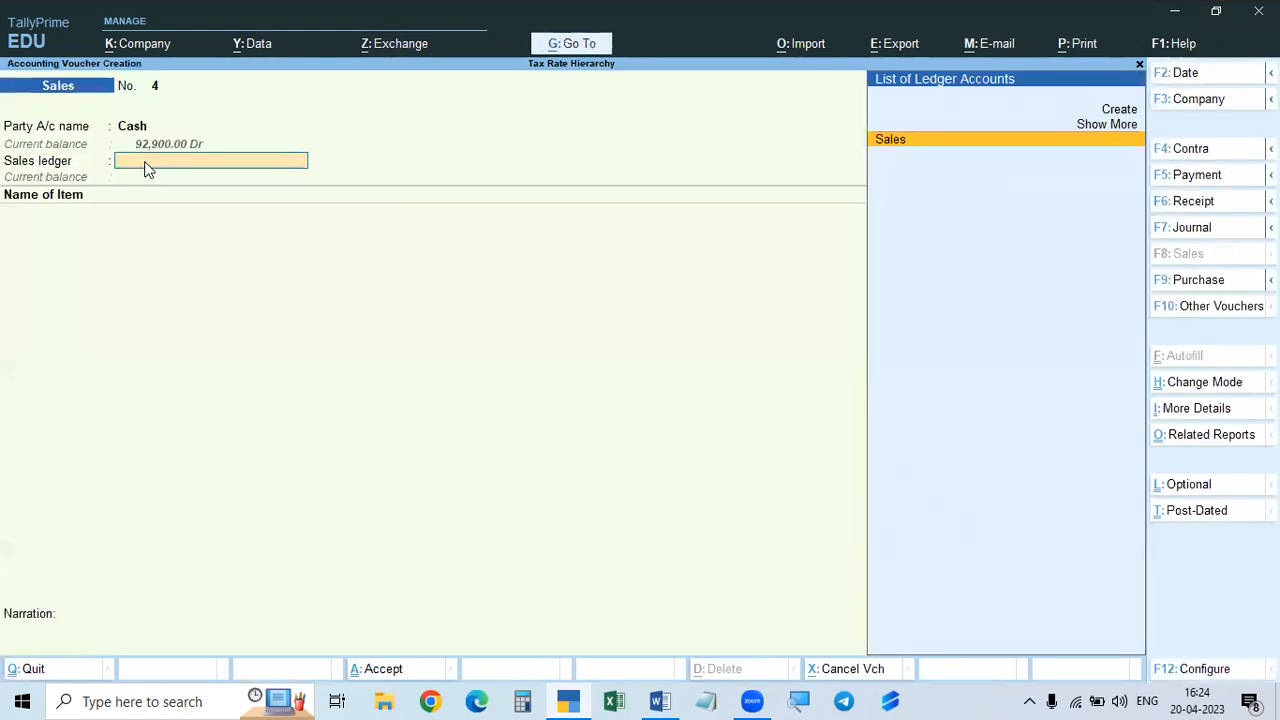
key("Return")
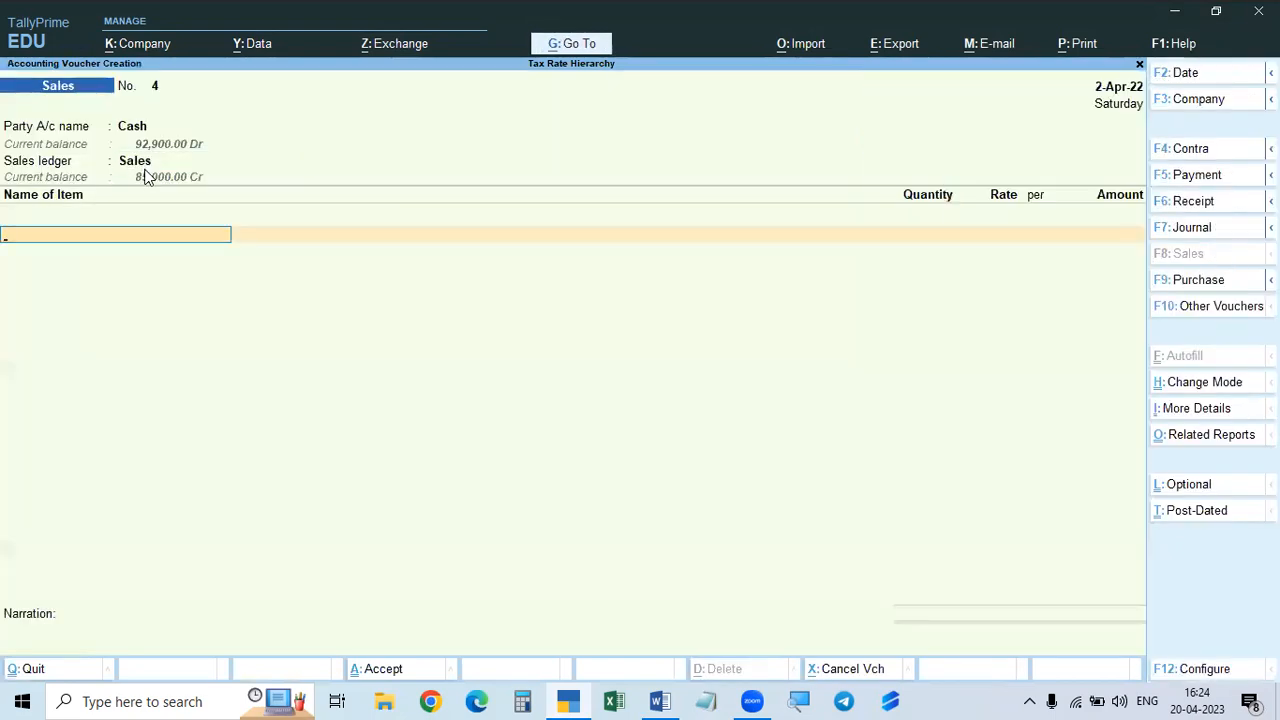
left_click(141, 168)
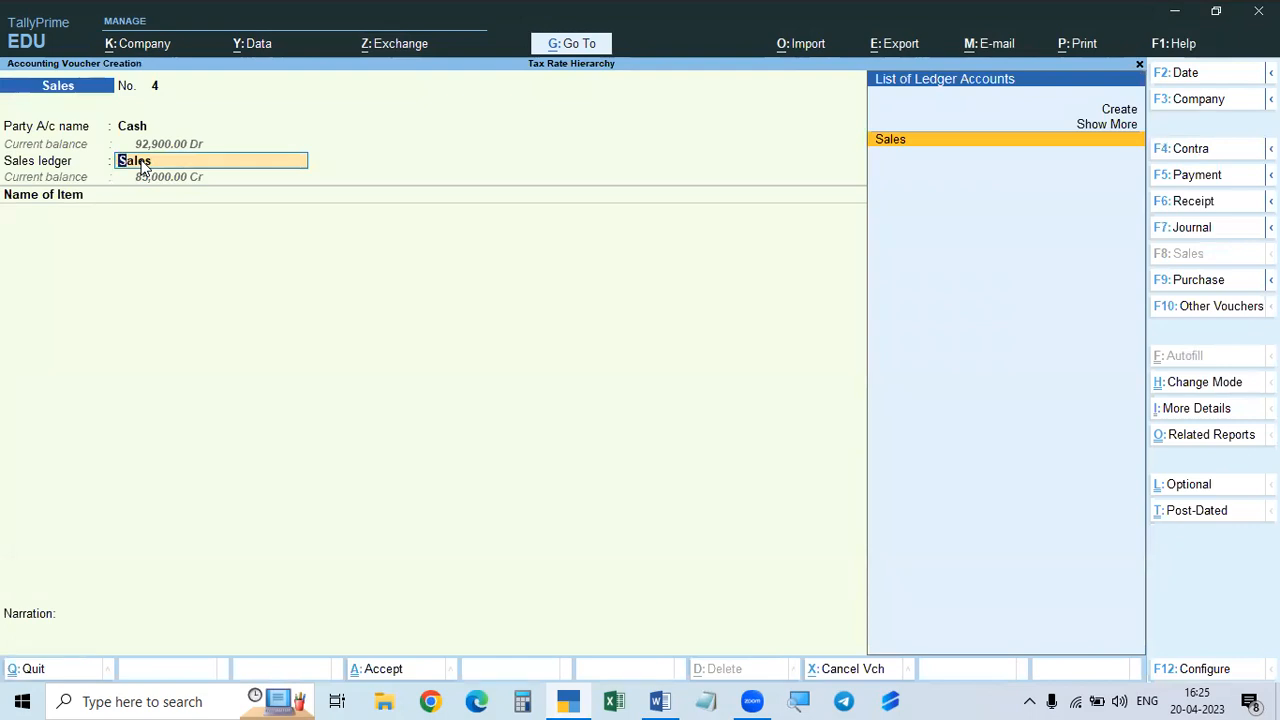
key("ctrl+Return")
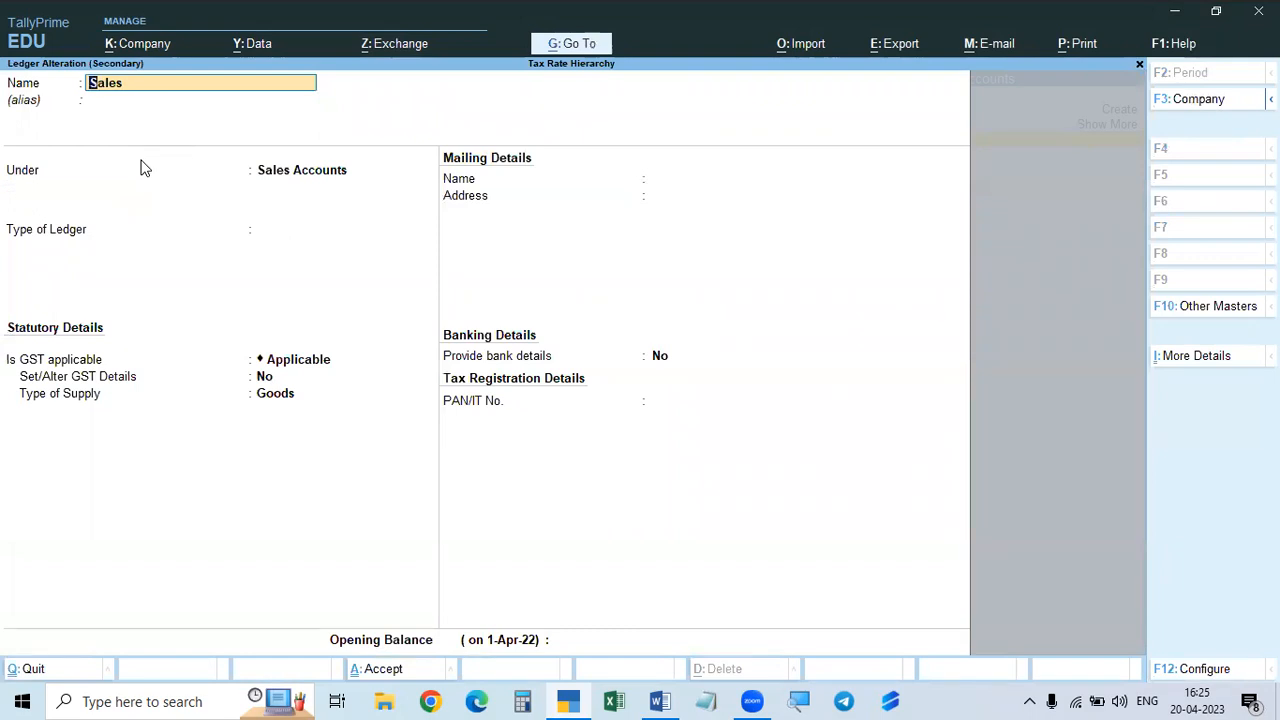
key("BackSpace")
key("Escape")
key("Escape")
key("Escape")
key("Escape")
- Open the Sales Accounts group for alteration from the accounting masters
key("Down")
key("Return")
key("Down")
key("Down")
key("Up")
key("Up")
key("Return")
type("sal")
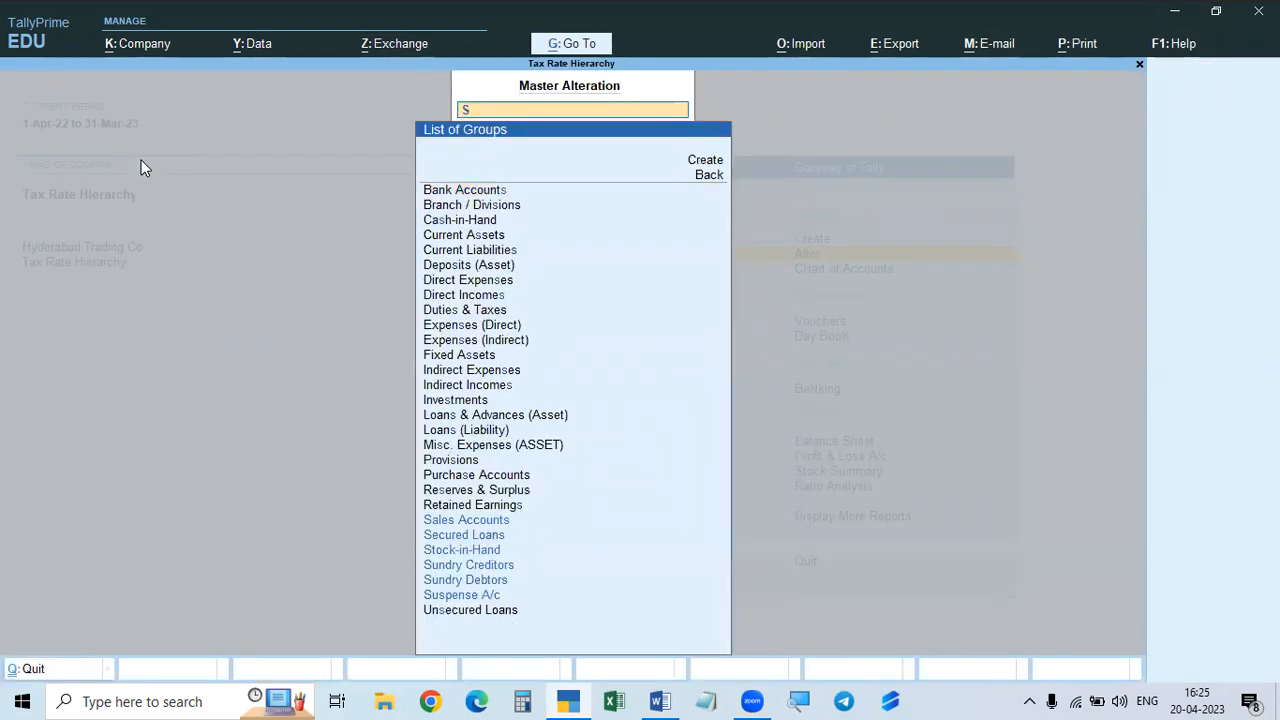
key("Return")
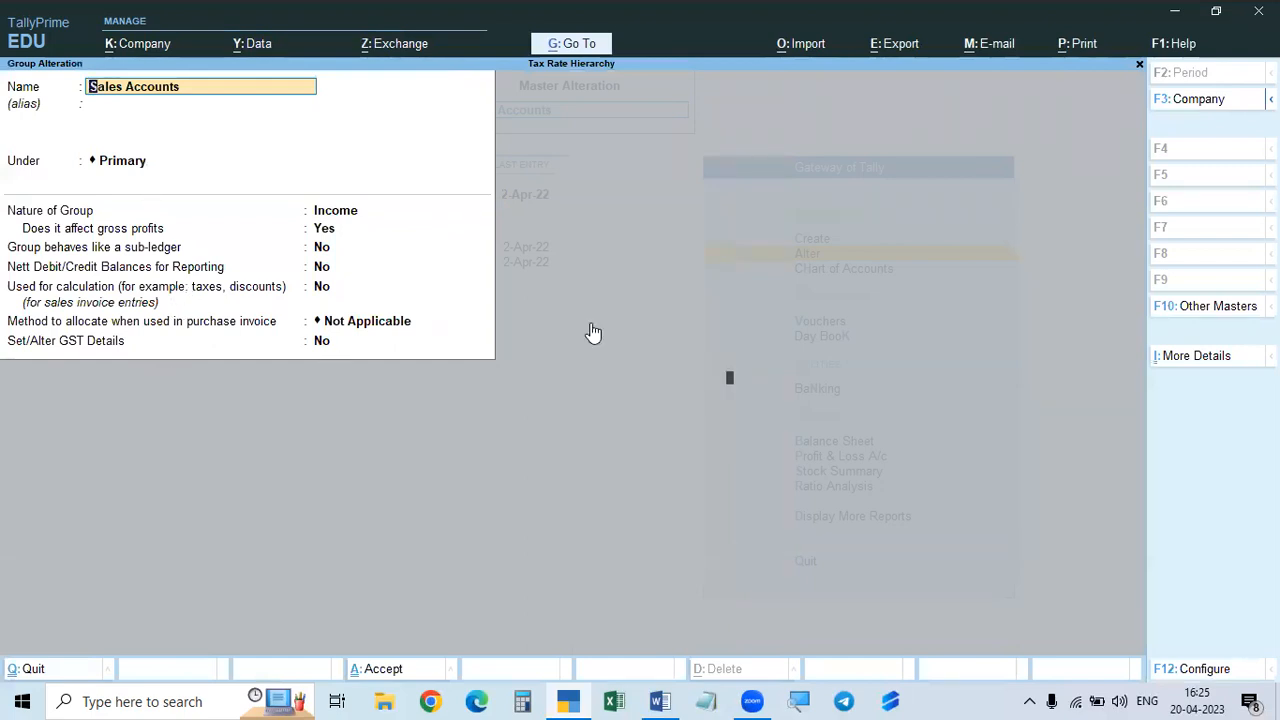
- Set Provide GST Details to No in the group configuration and review the configuration again
key("F12")
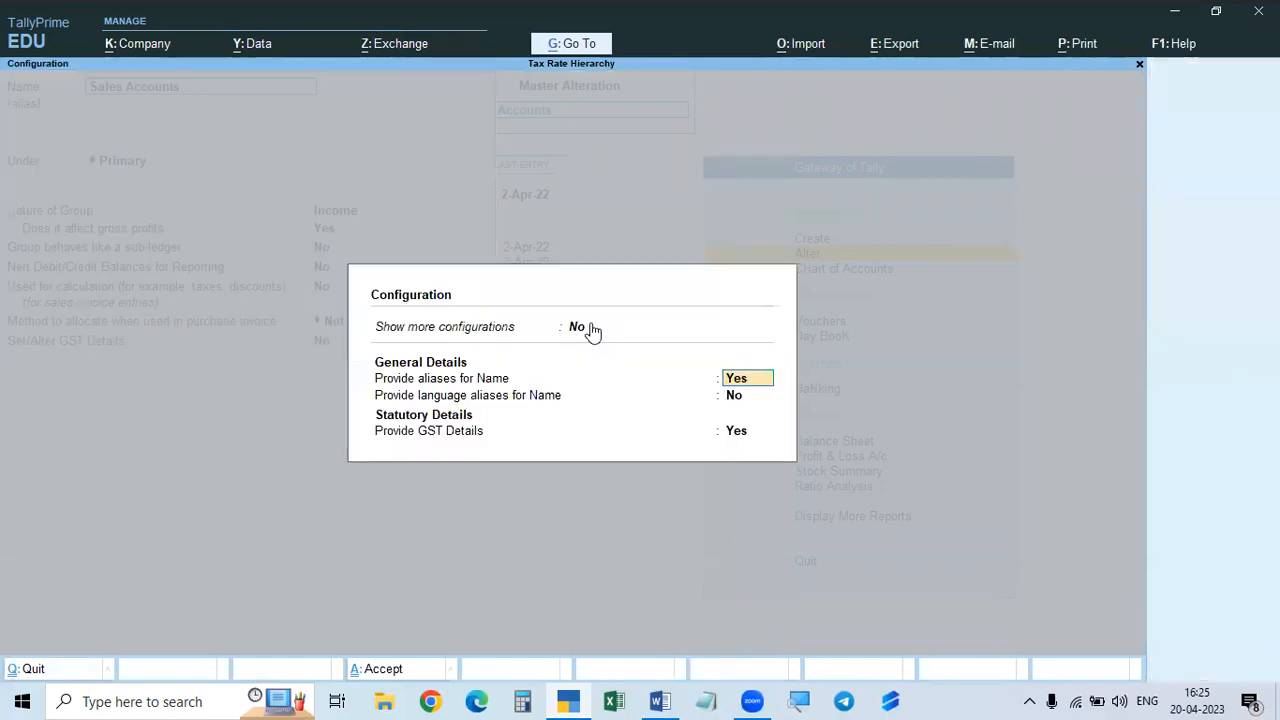
left_click(744, 443)
type("n")
key("Return")
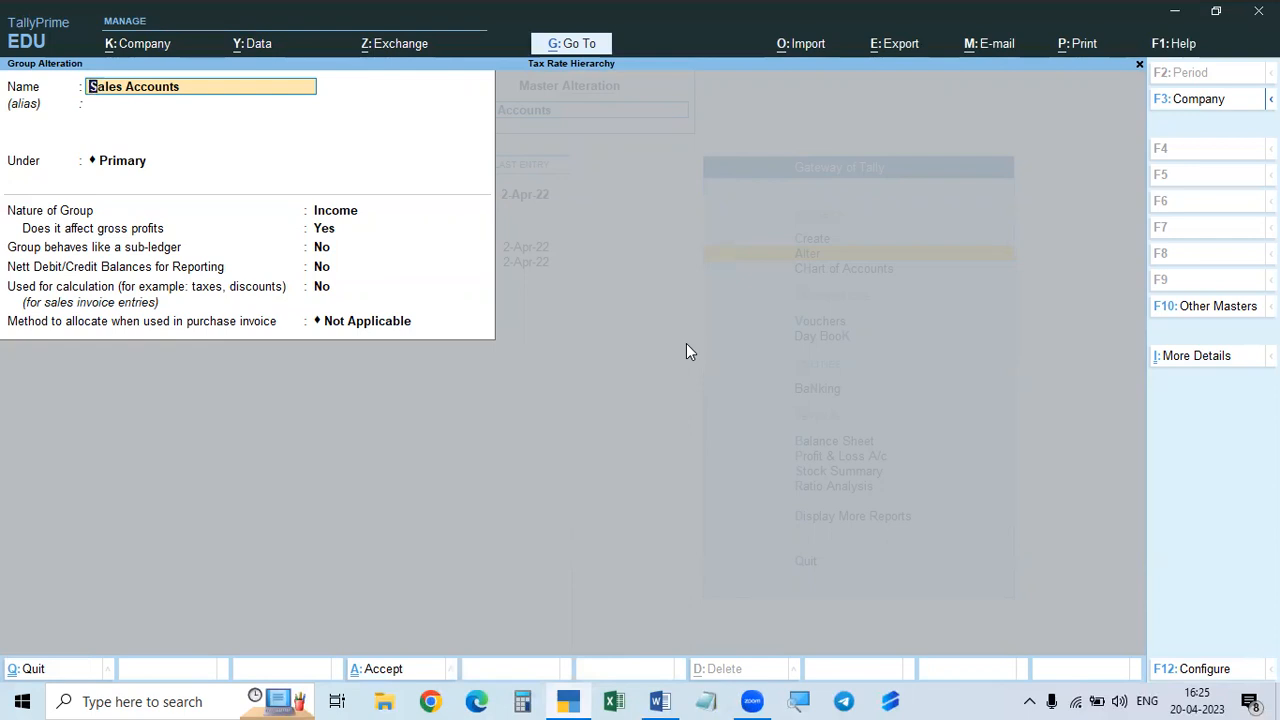
key("F12")
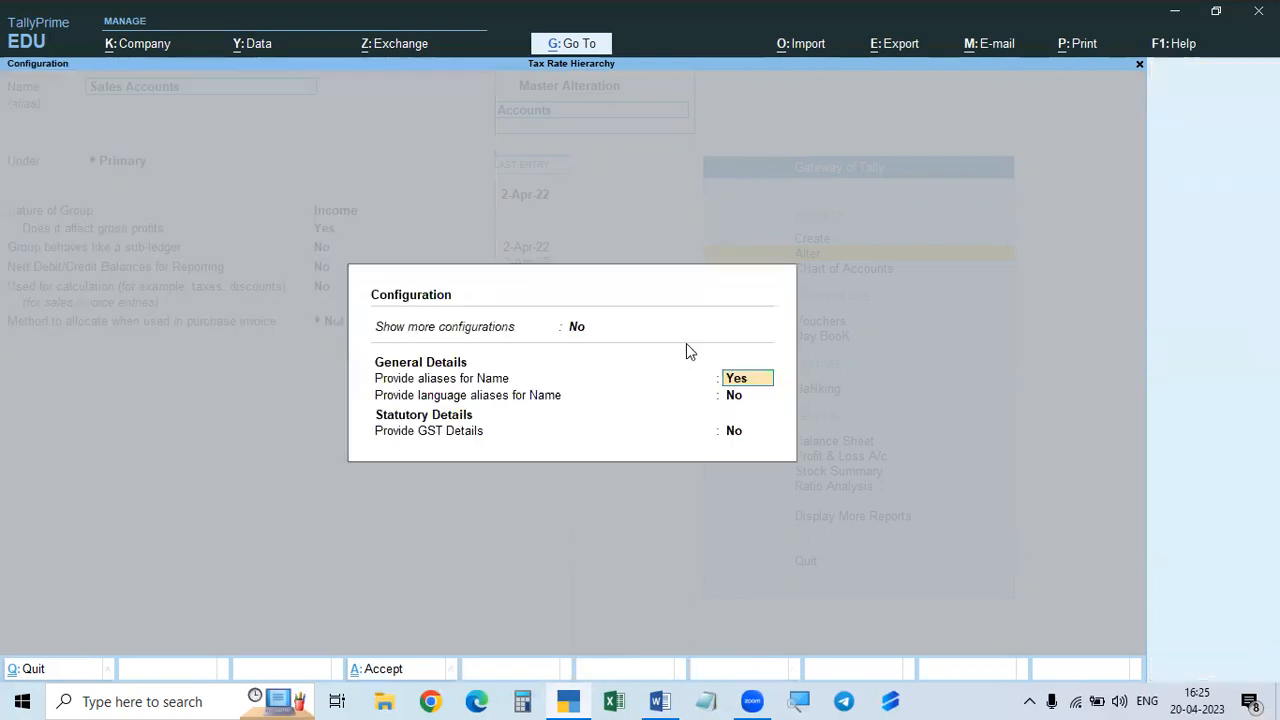
key("Escape")
key("Escape")
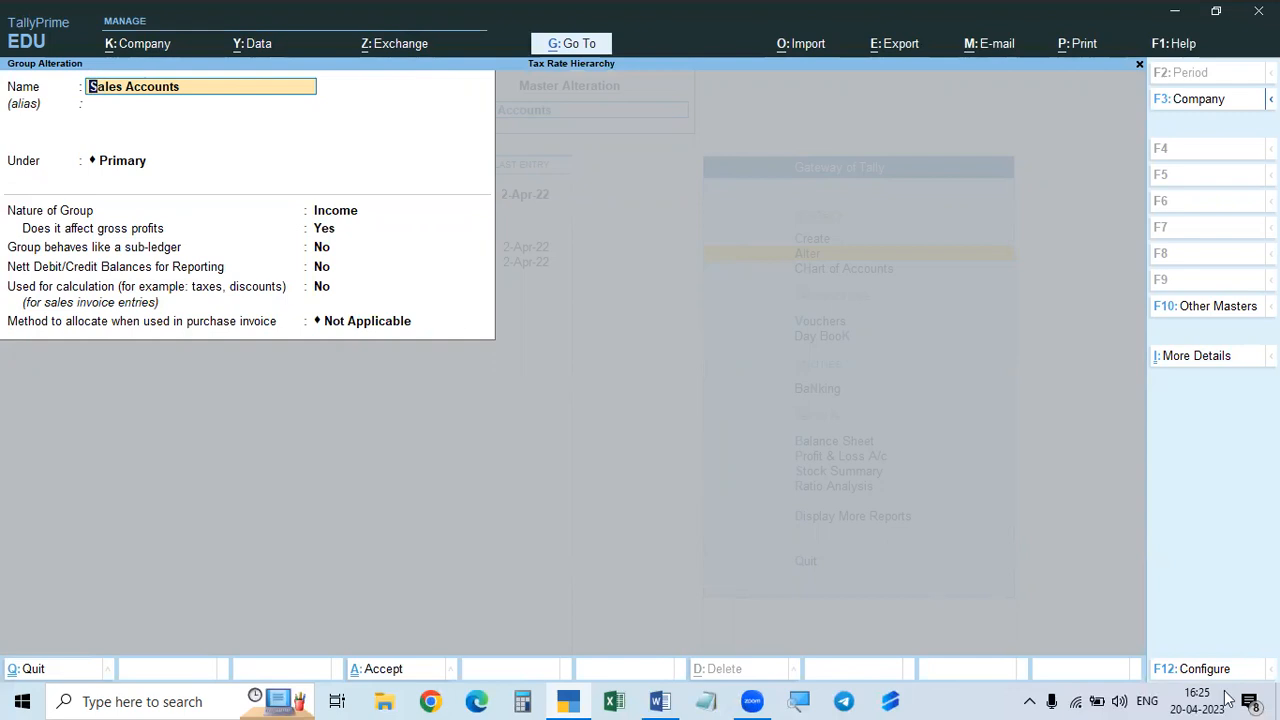
- Set Provide GST Details to Yes in the configuration of the Sales Accounts group
left_click(1174, 670)
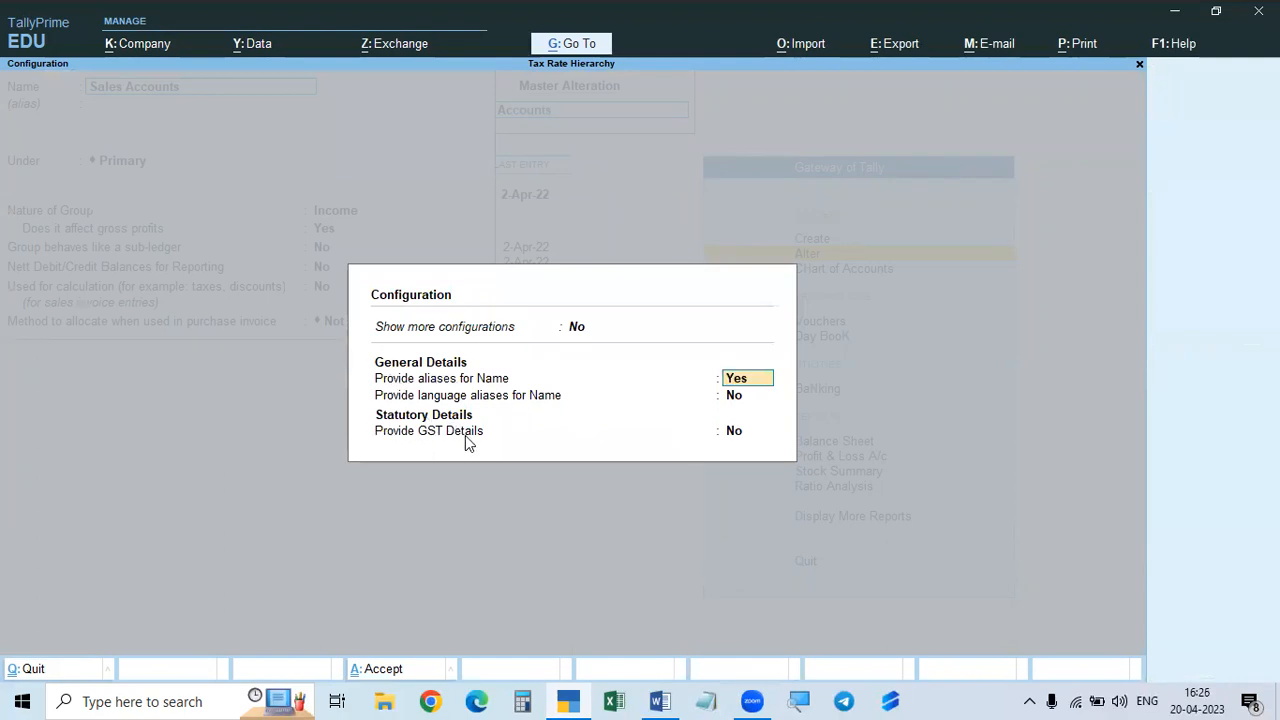
left_click(735, 436)
type("y")
key("Return")
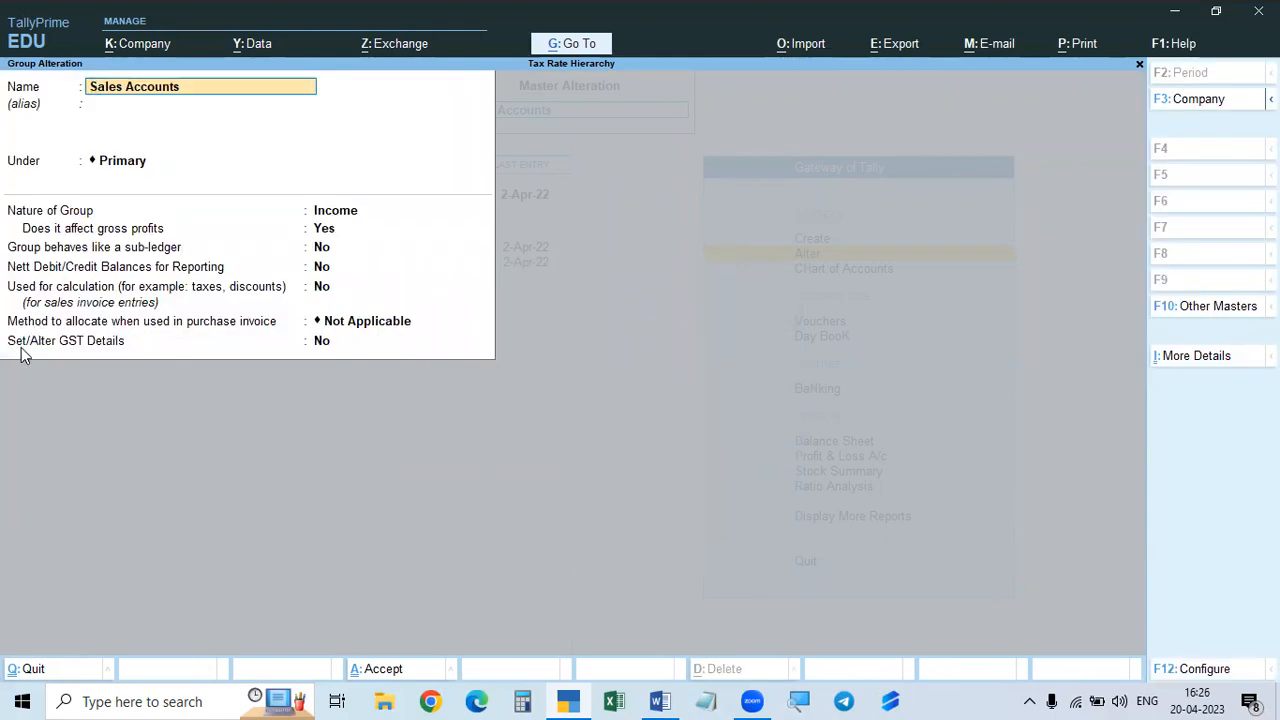
- Enable Set/Alter GST Details for the Sales Accounts group and set its taxability to Taxable
left_click(321, 344)
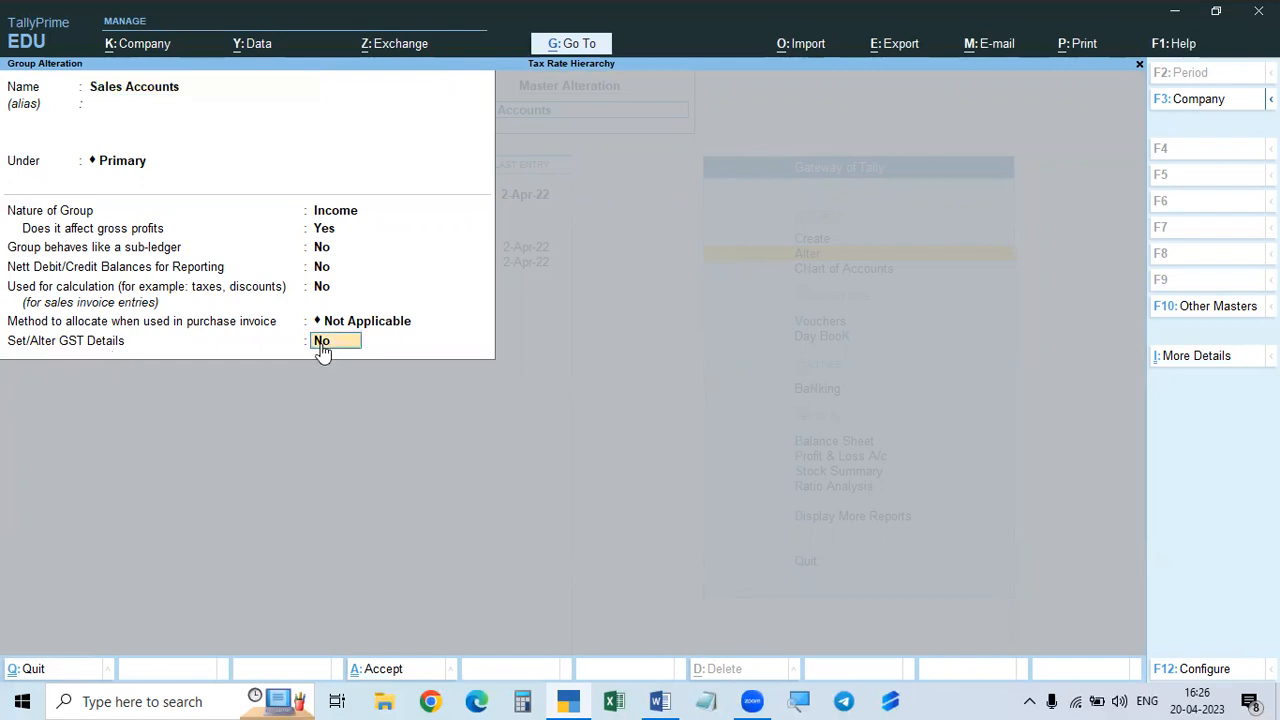
type("y")
key("Return")
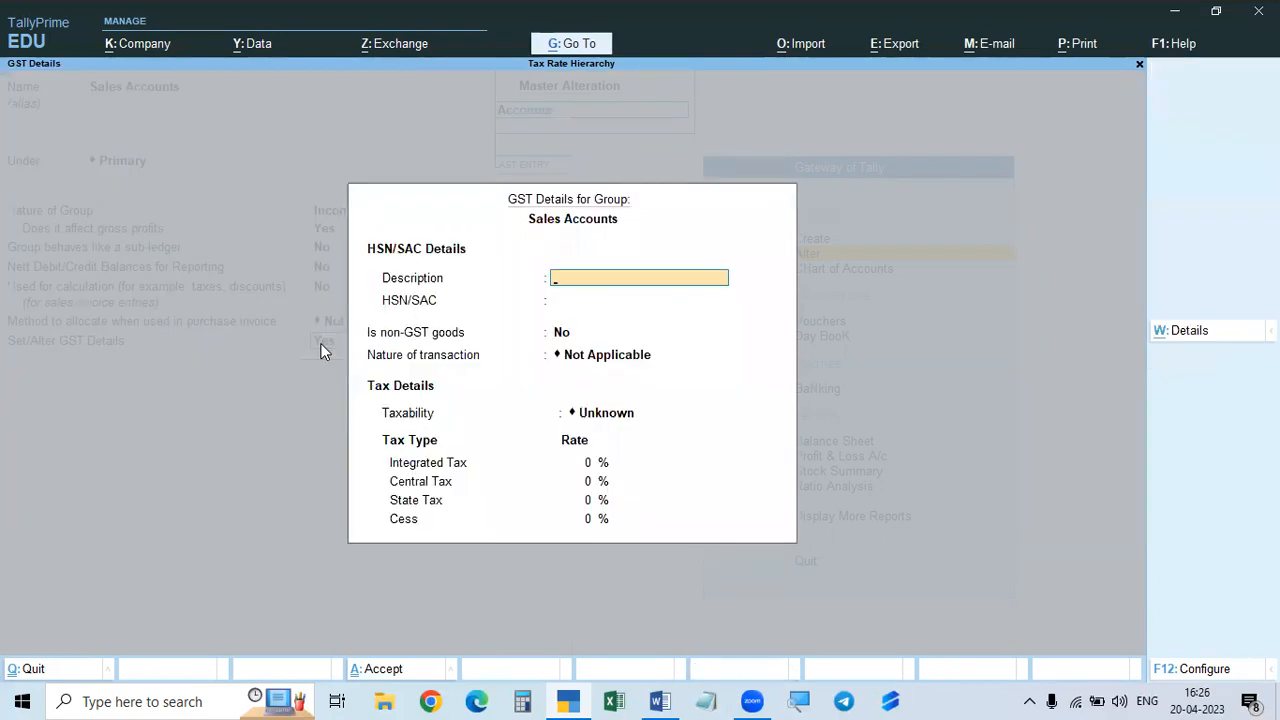
key("Return")
key("Return")
key("Return")
key("Return")
key("Down")
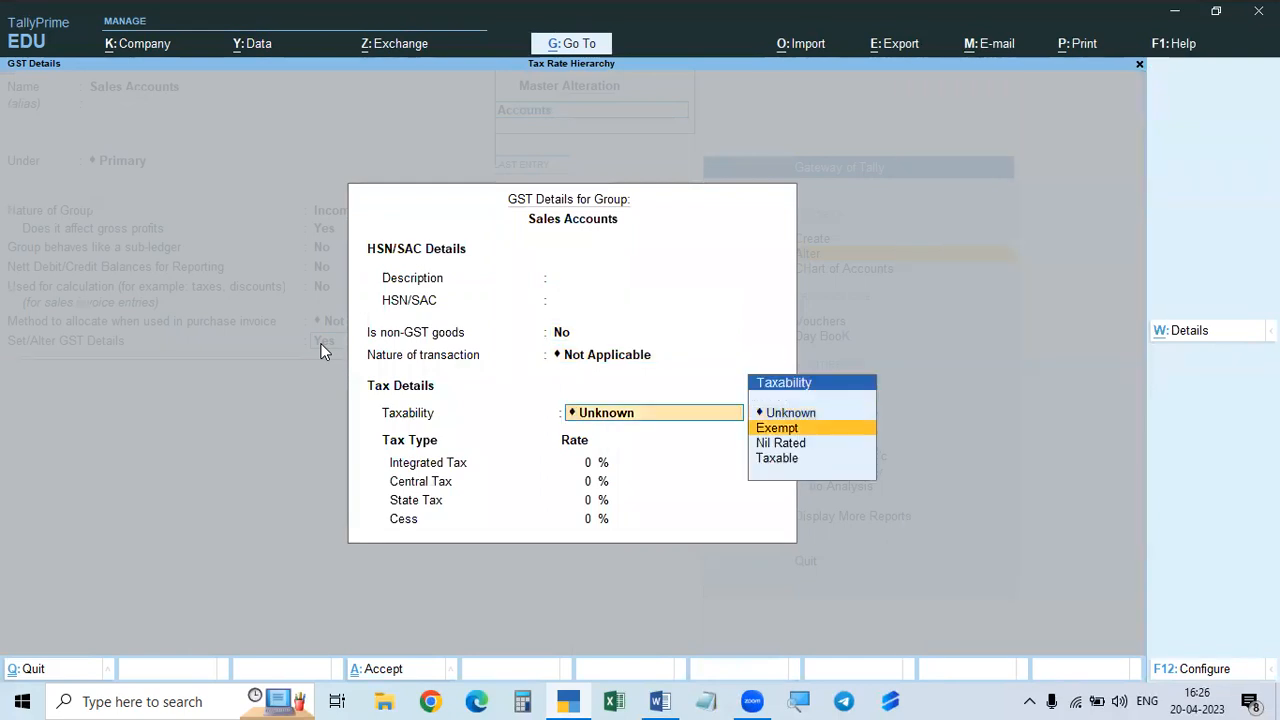
key("Down")
key("Down")
key("Return")
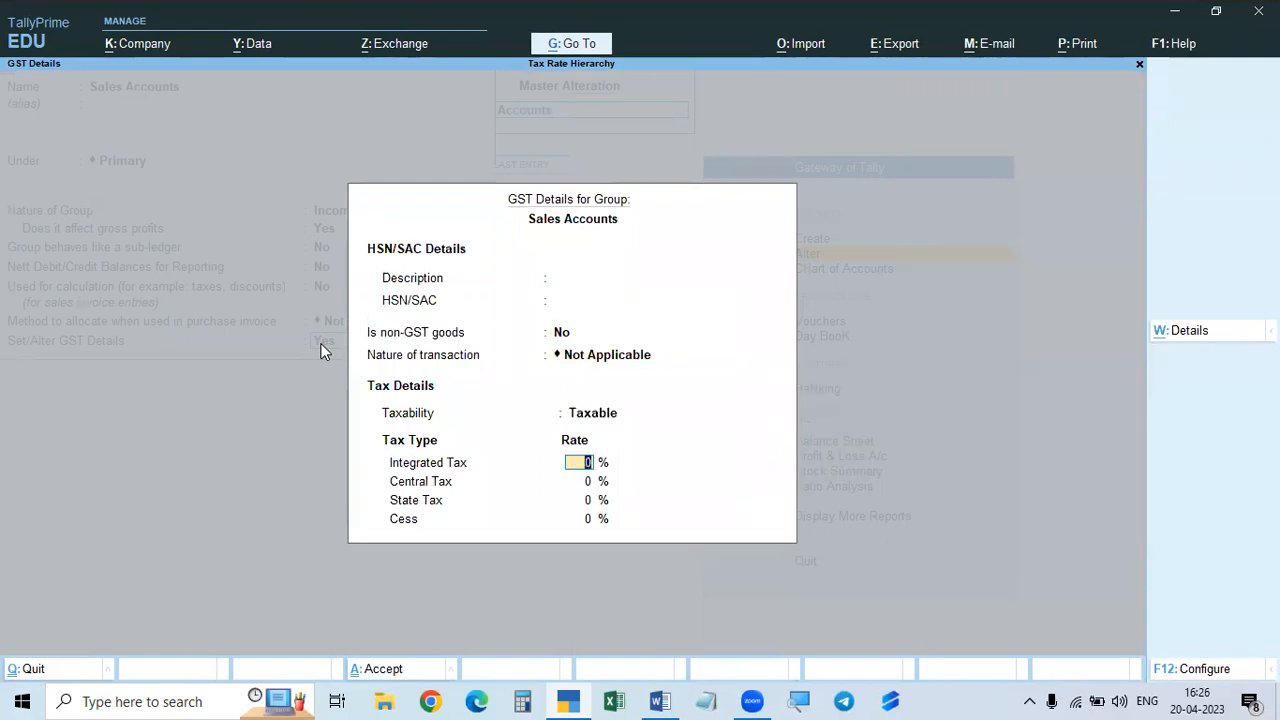
- Set the Sales Accounts group's Integrated Tax rate to 18%, save the group, and return to the Gateway of Tally
left_click(660, 701)
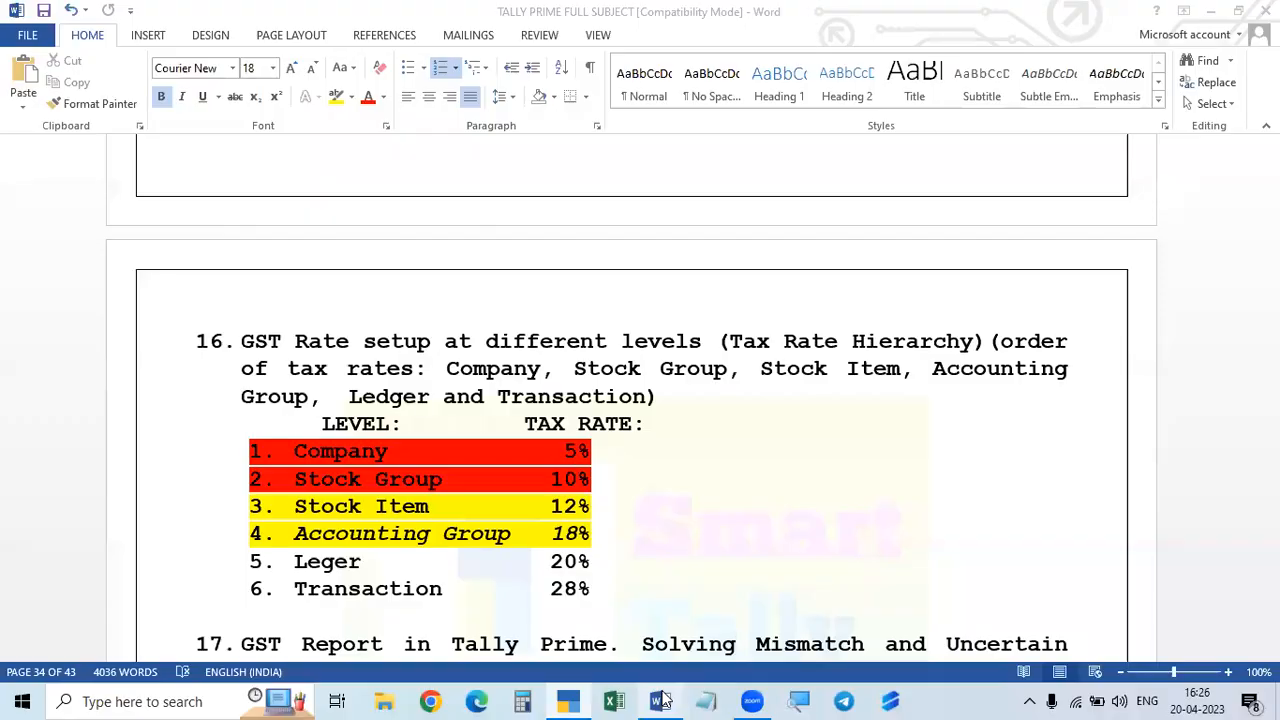
left_click(662, 700)
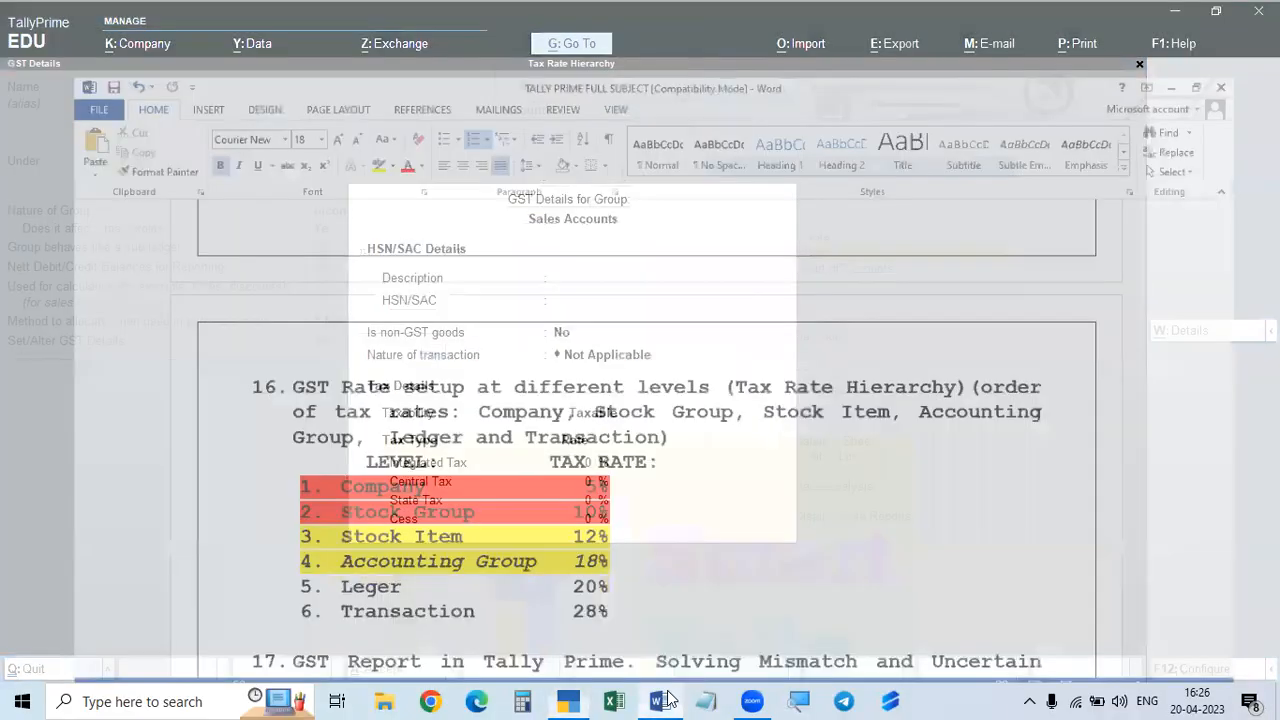
left_click(667, 697)
type("18")
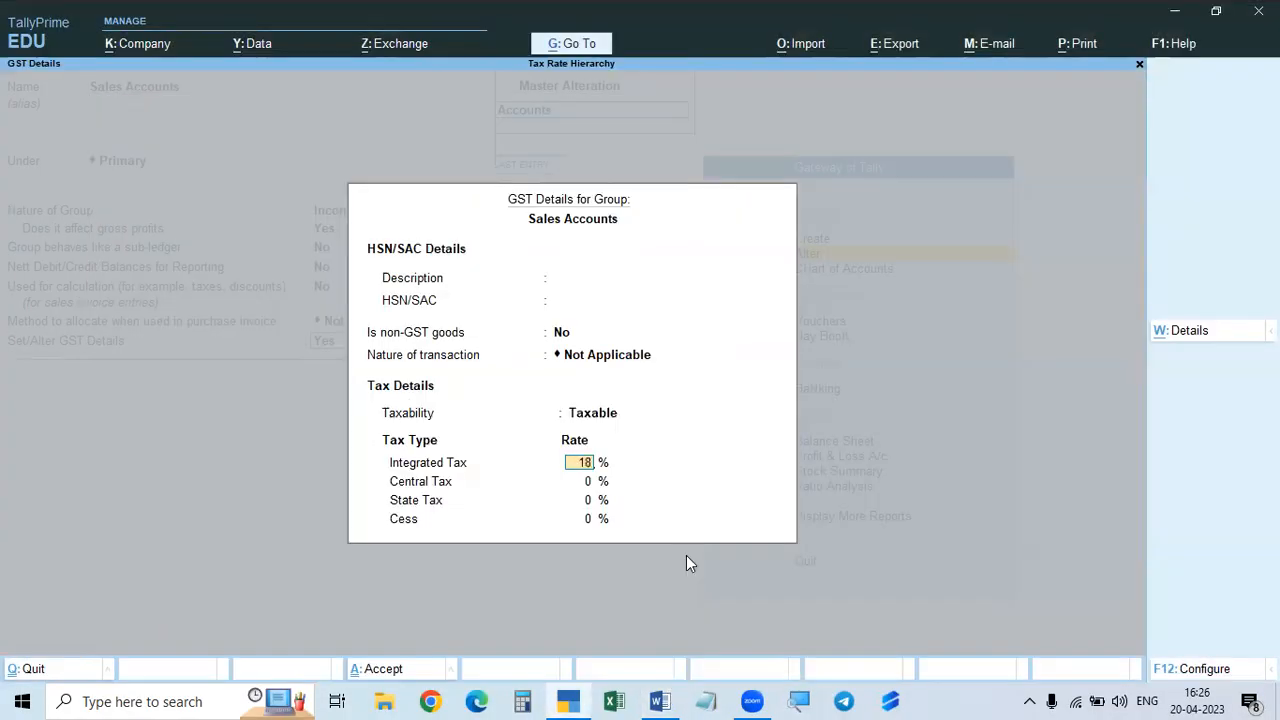
key("Return")
key("Return")
key("Return")
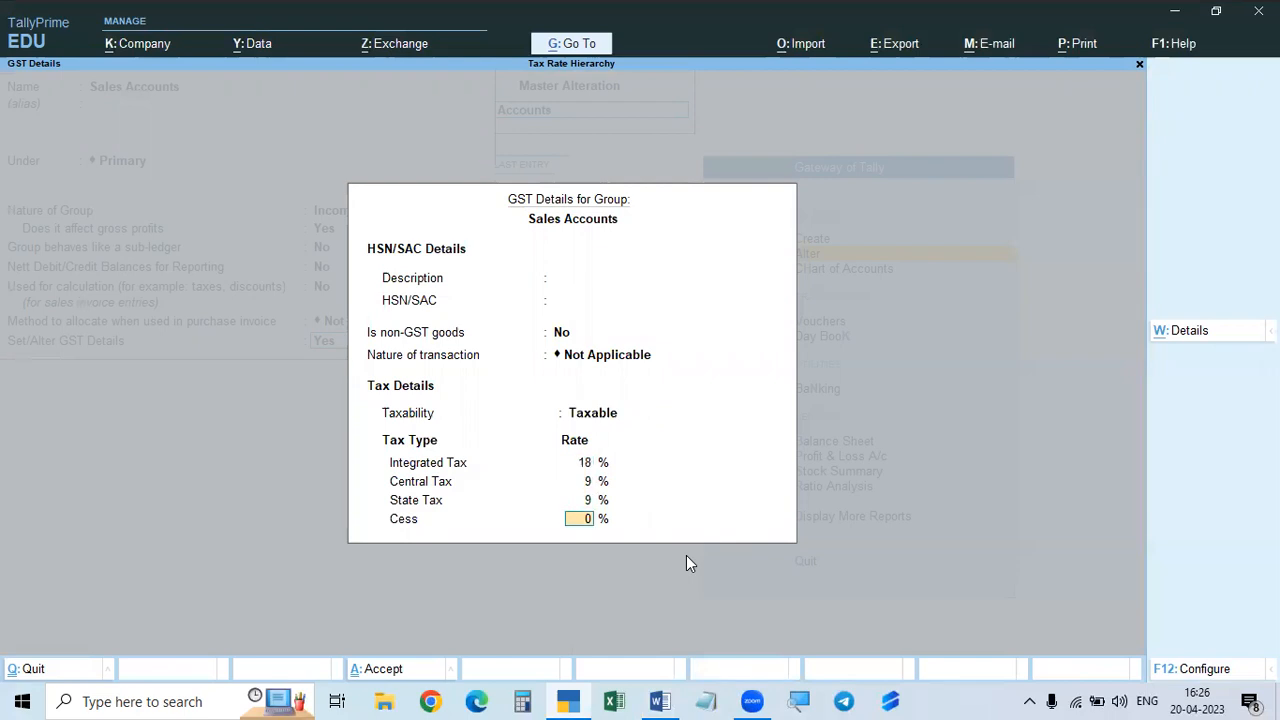
key("Return")
key("Return")
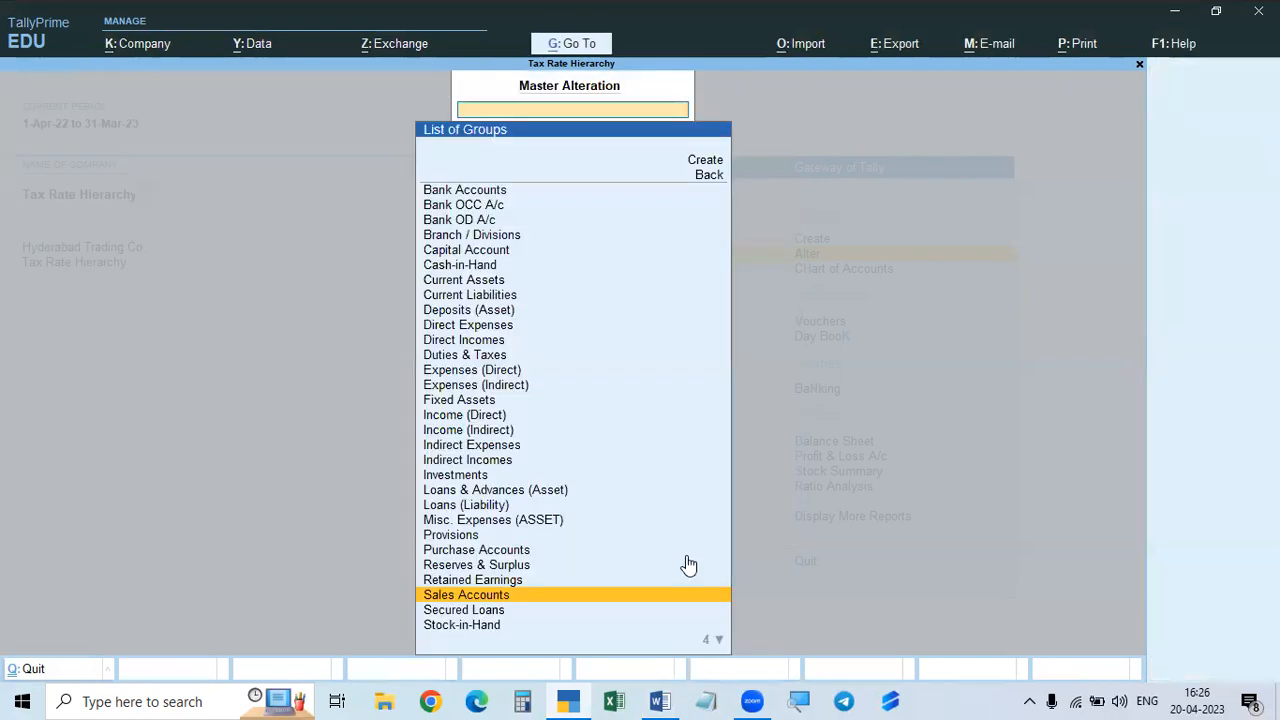
key("Escape")
key("Escape")
key("Up")
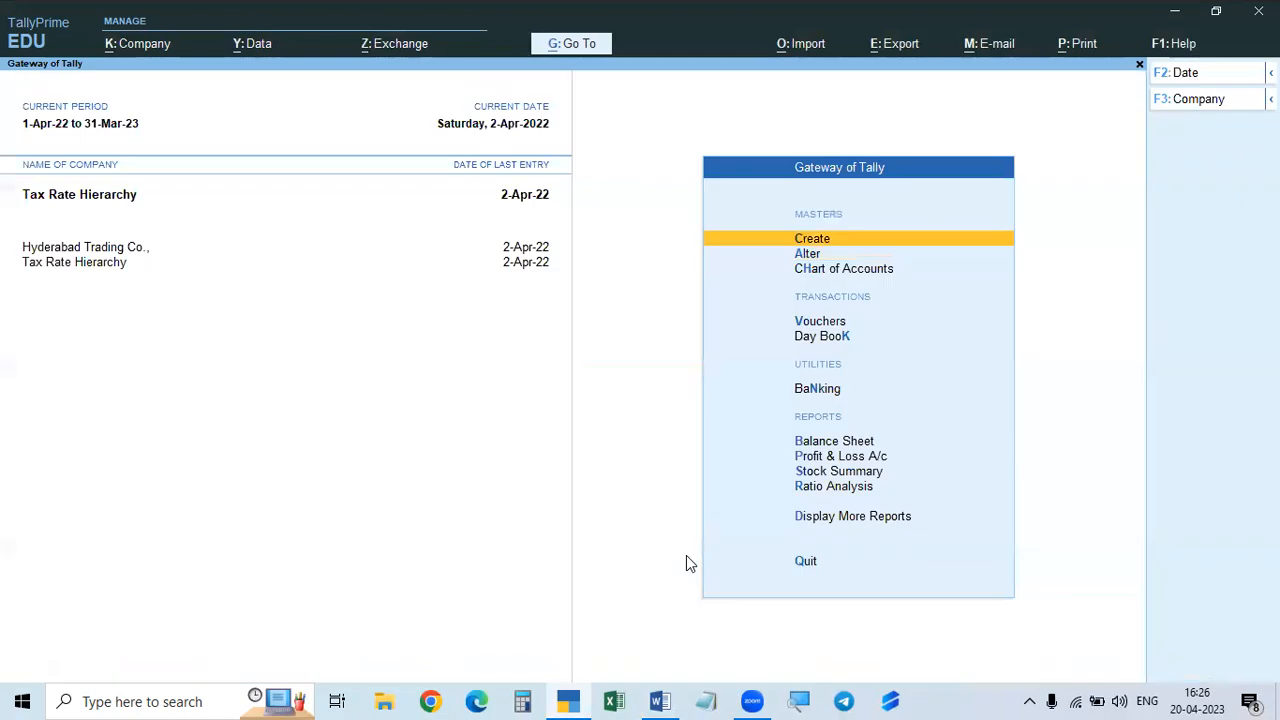
- In the Word notes, change the highlight of the Stock Item 12% line to red
left_click(660, 701)
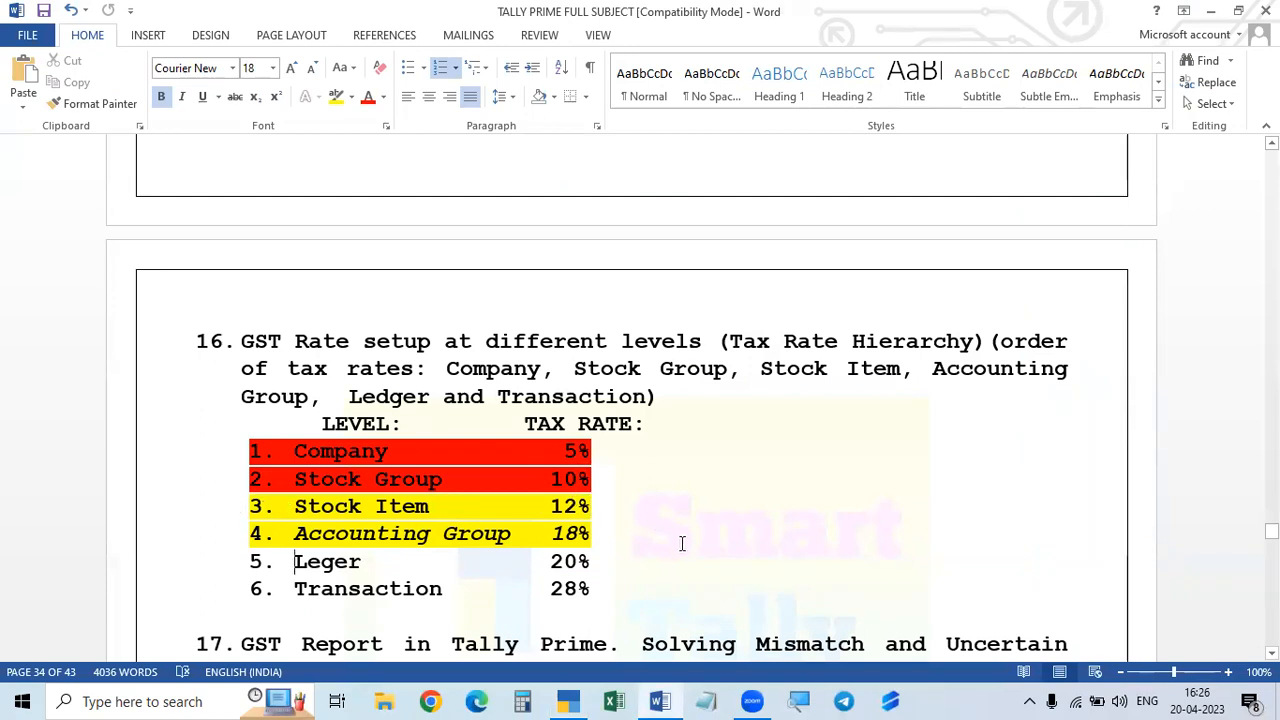
left_click_drag(296, 506, 600, 506)
left_click(351, 96)
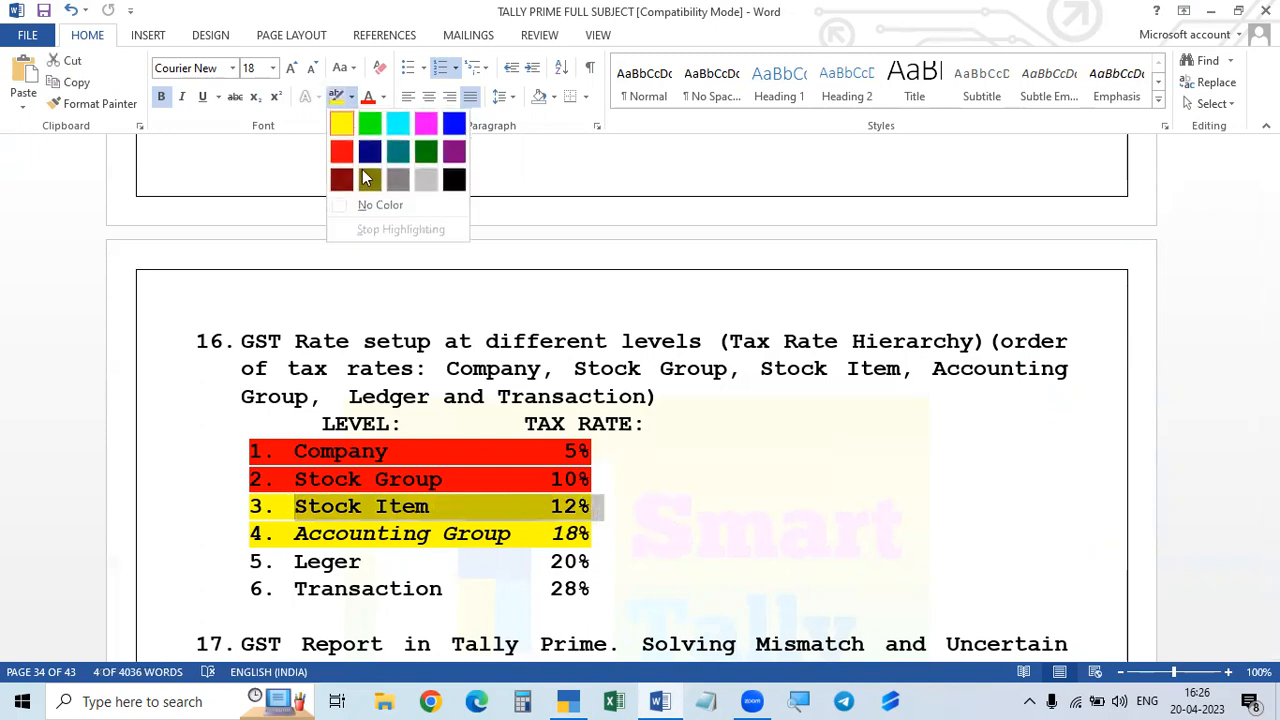
left_click(341, 150)
left_click(511, 432)
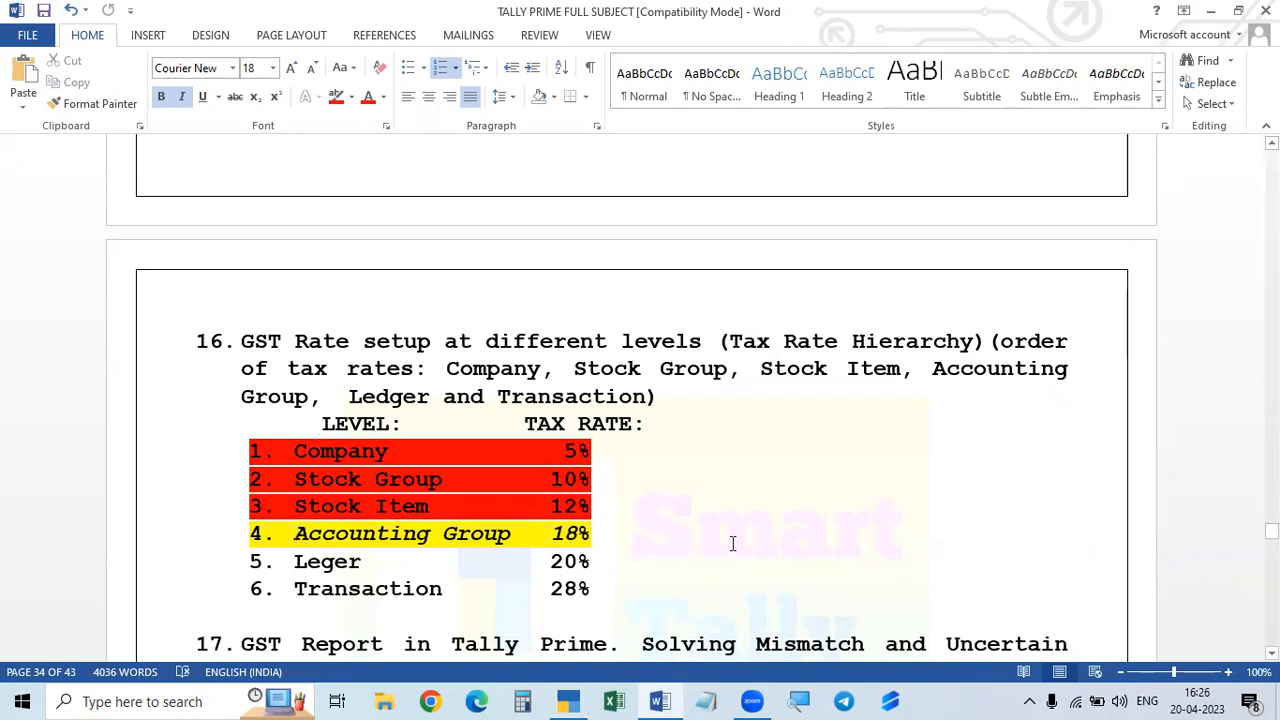
- Switch back to TallyPrime, start a sales voucher with Cash as the party, and enter the buyer's name in the party details
key("alt+Tab")
key("v")
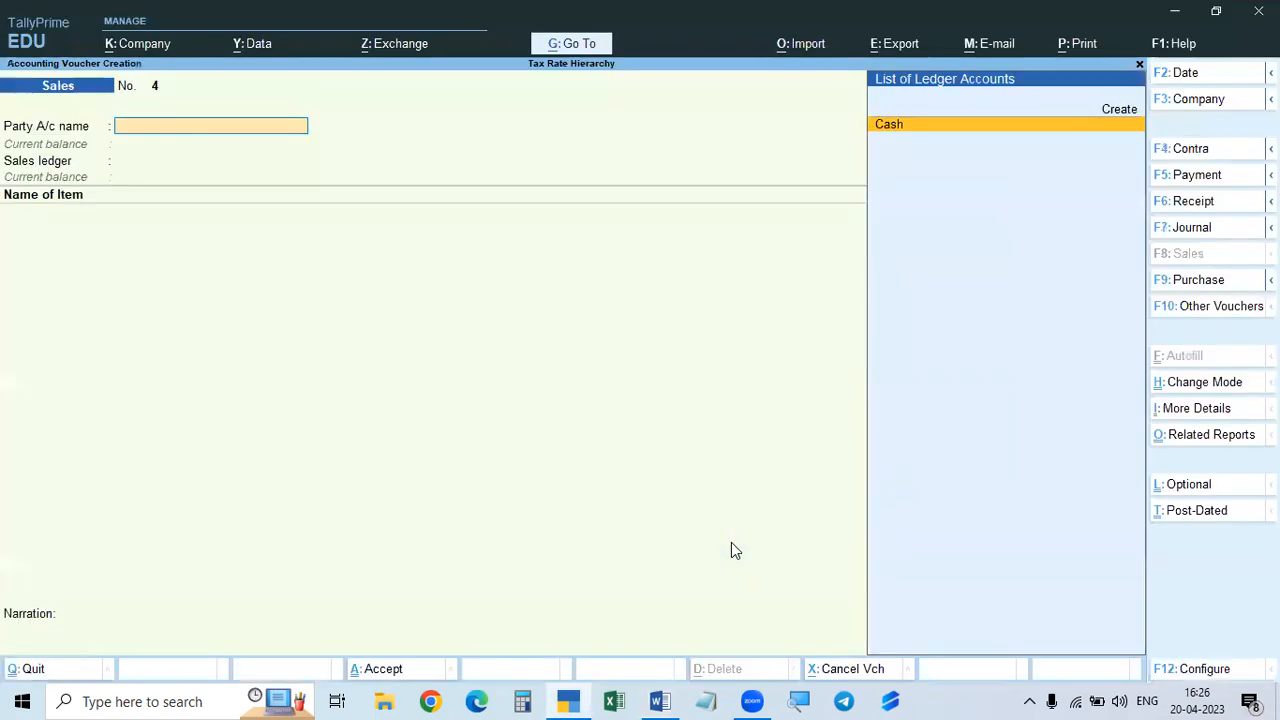
key("Return")
key("ctrl+a")
type("Framu")
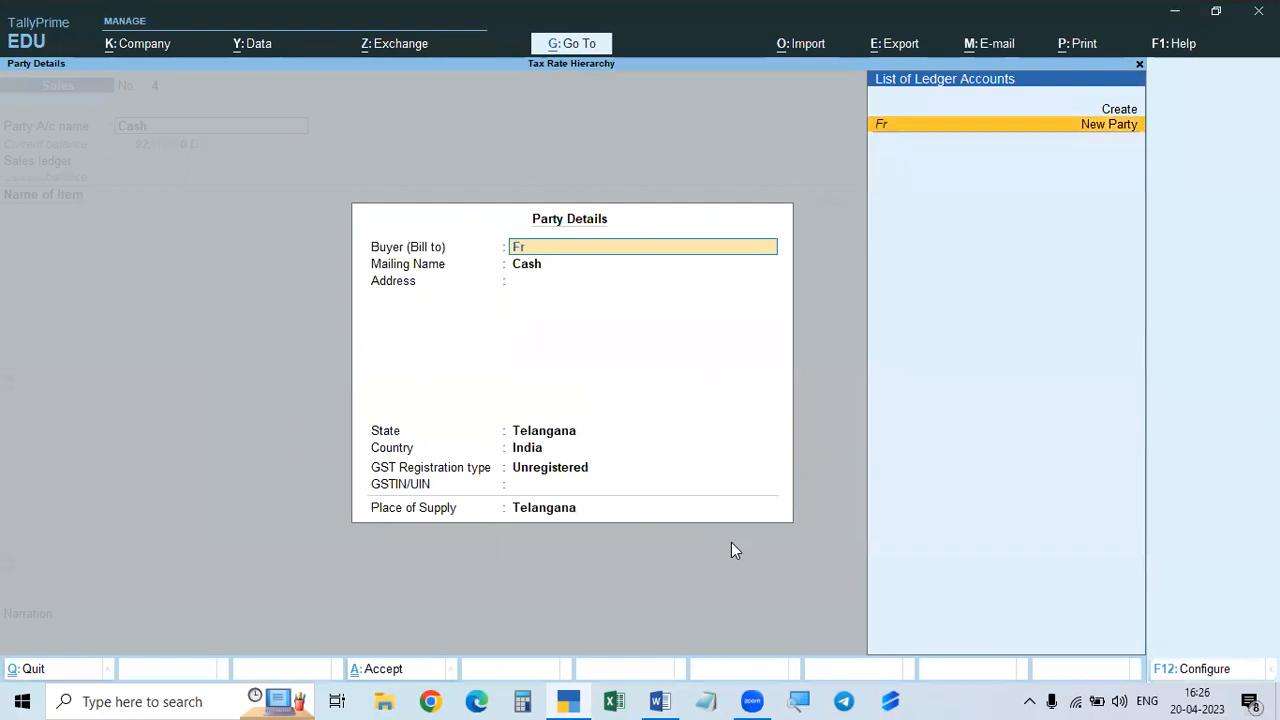
key("Return")
key("Return")
key("Return")
key("Return")
key("Return")
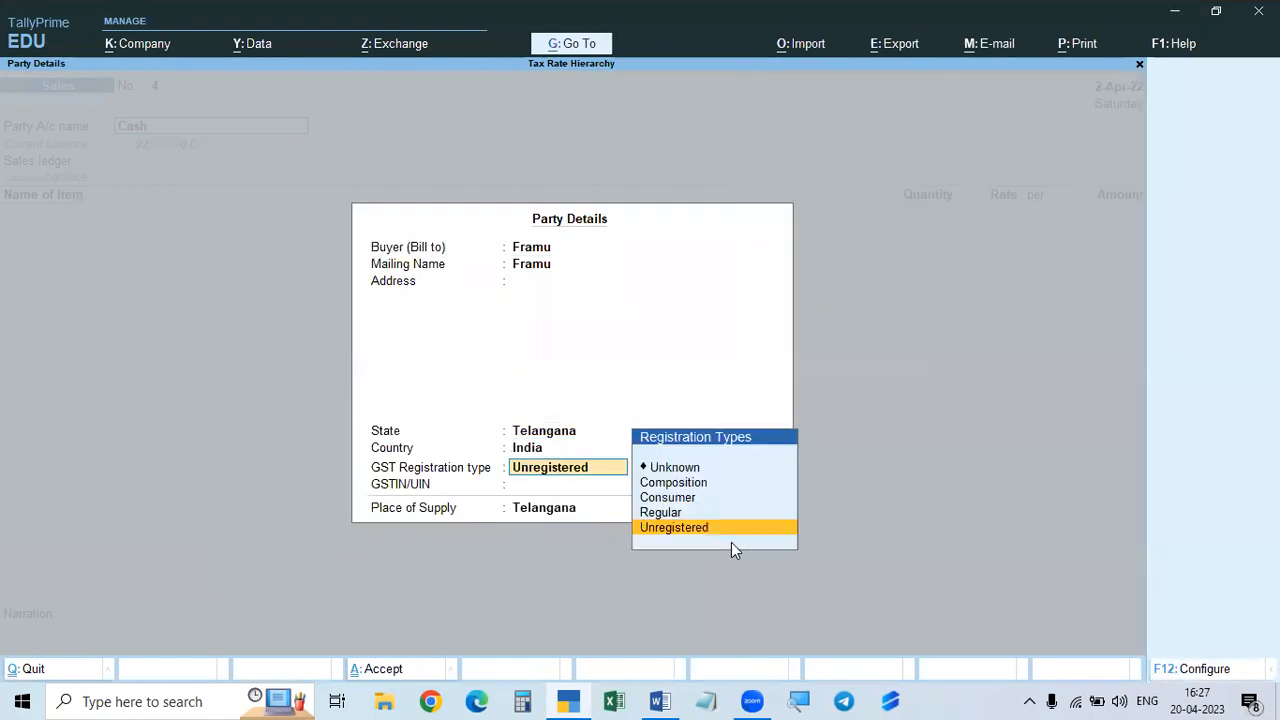
- Set the buyer's GST registration type to Consumer, keep Telangana as place of supply, and choose Sales as the sales ledger
key("Up")
key("Up")
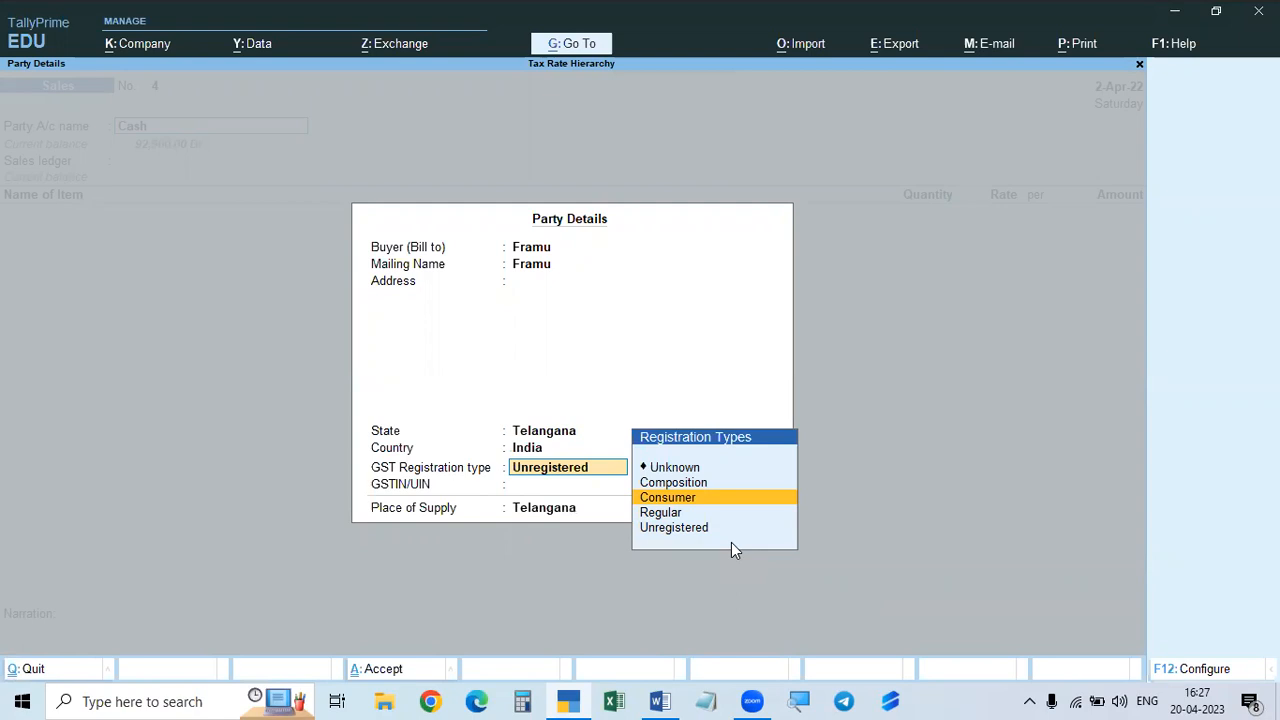
key("Return")
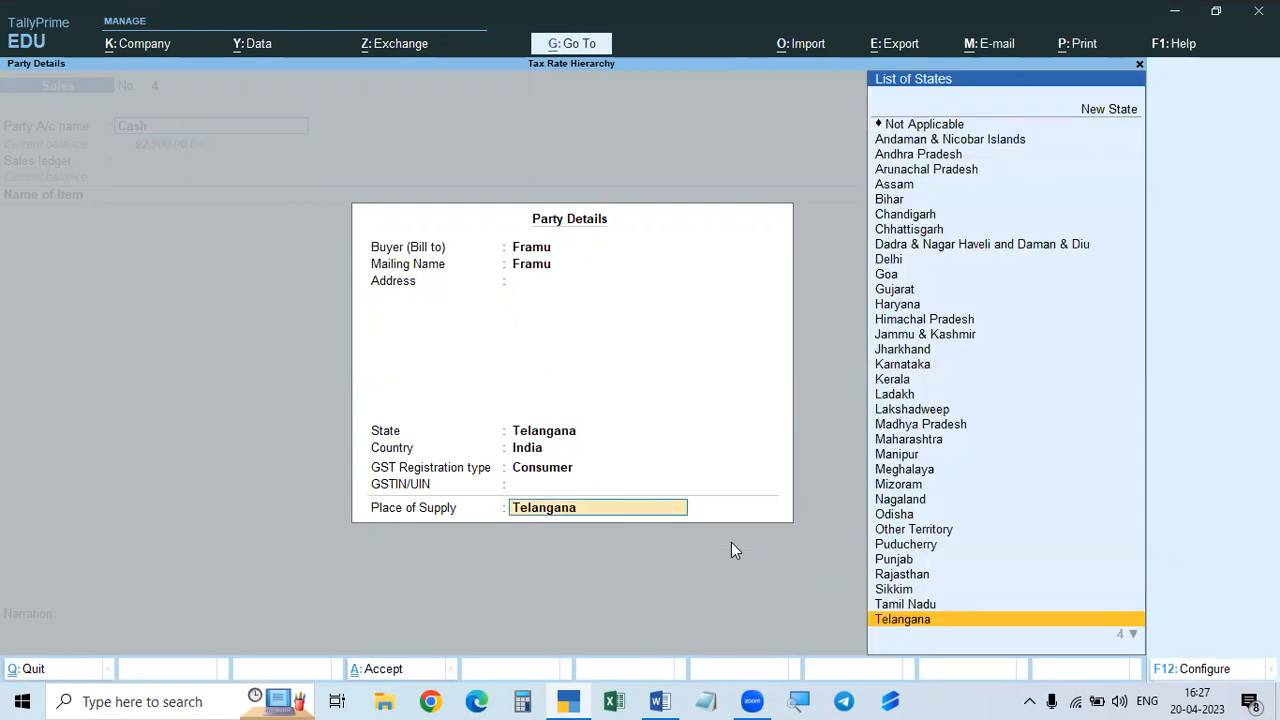
key("Return")
key("Return")
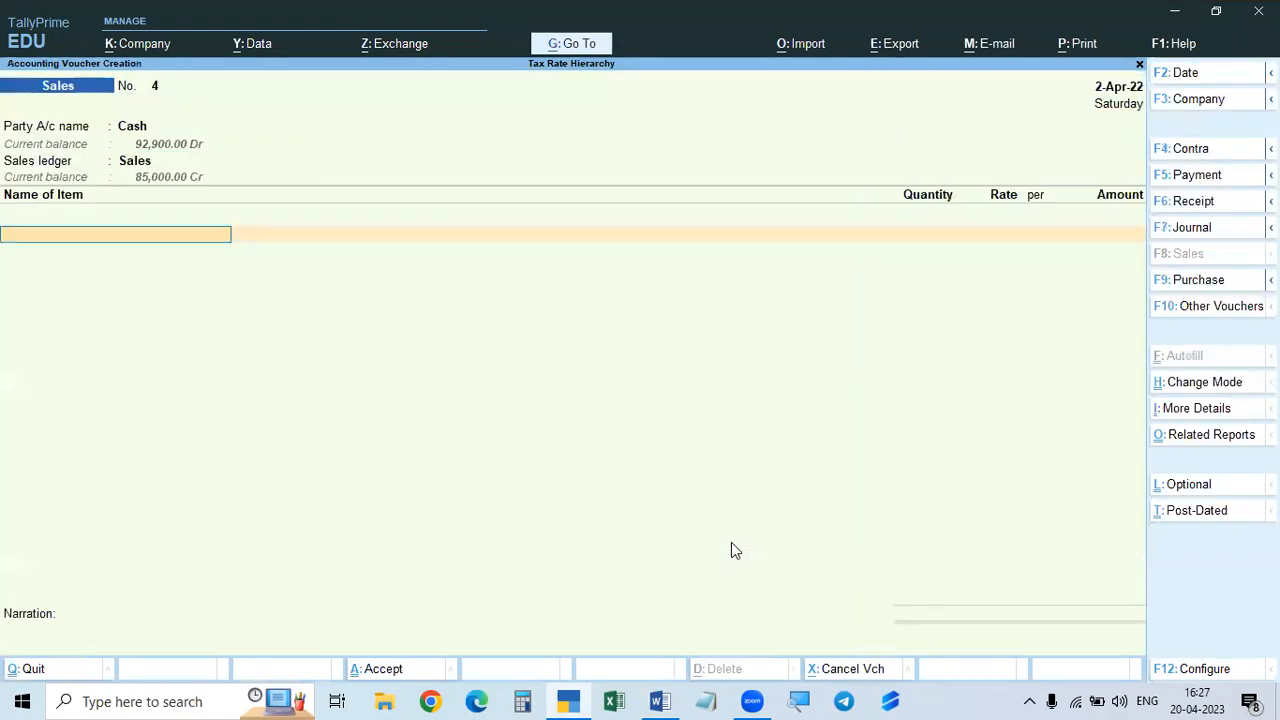
- Add the stock item Sony TV 20" to the voucher with a quantity of 1 Nos at its default rate
type("Son")
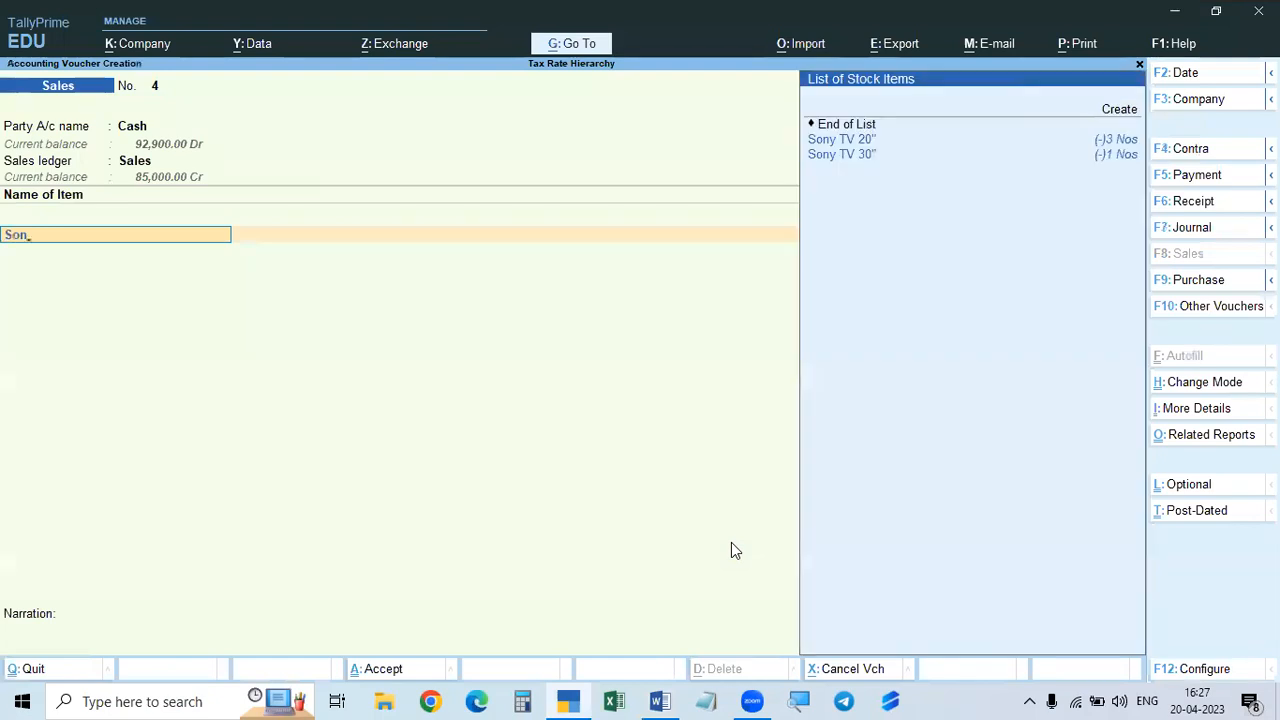
key("Return")
type("1 Nos")
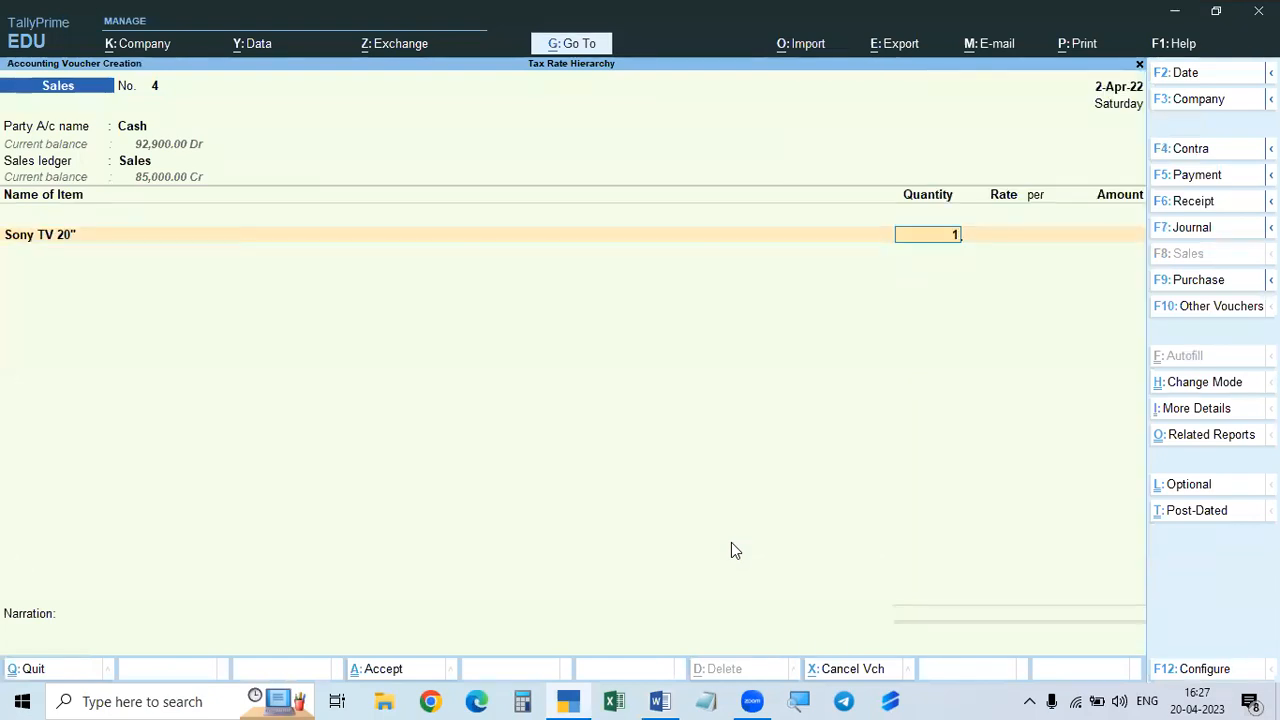
key("Return")
key("Return")
key("Return")
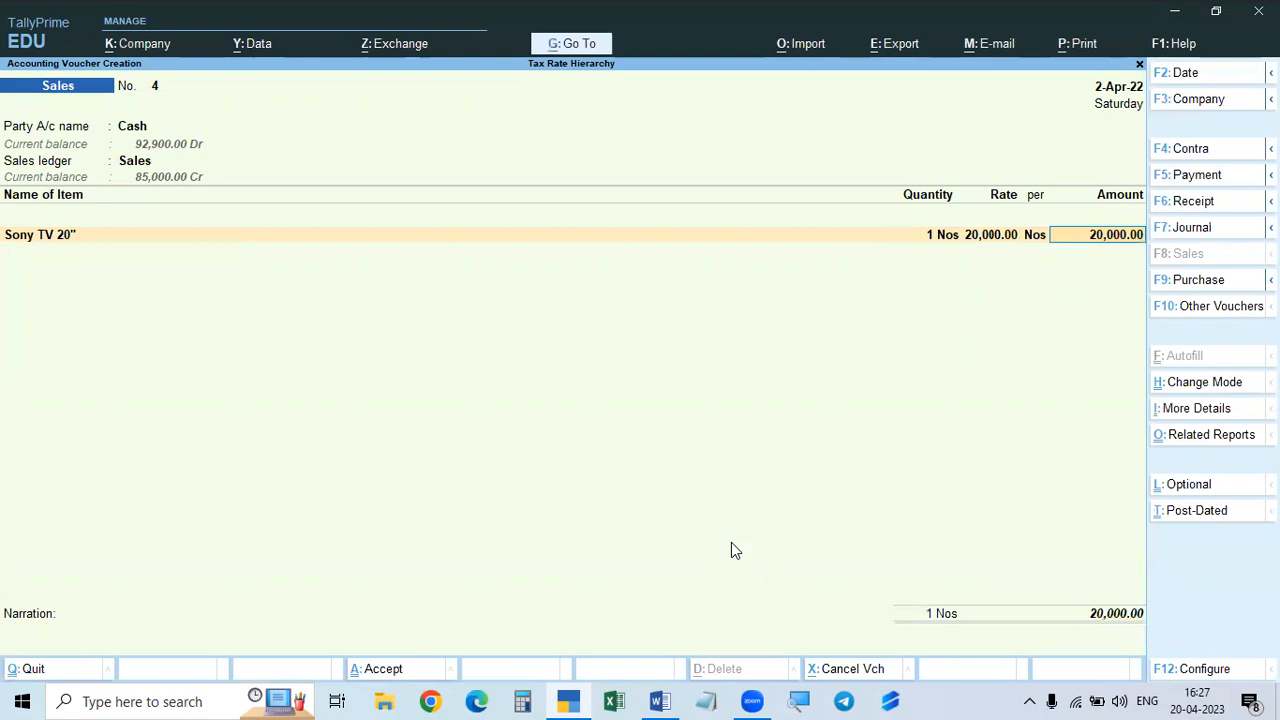
key("Return")
- Add the stock item Sony TV 30" to the voucher with a quantity of 1 Nos at its default rate
type("S")
key("Down")
key("Down")
key("Return")
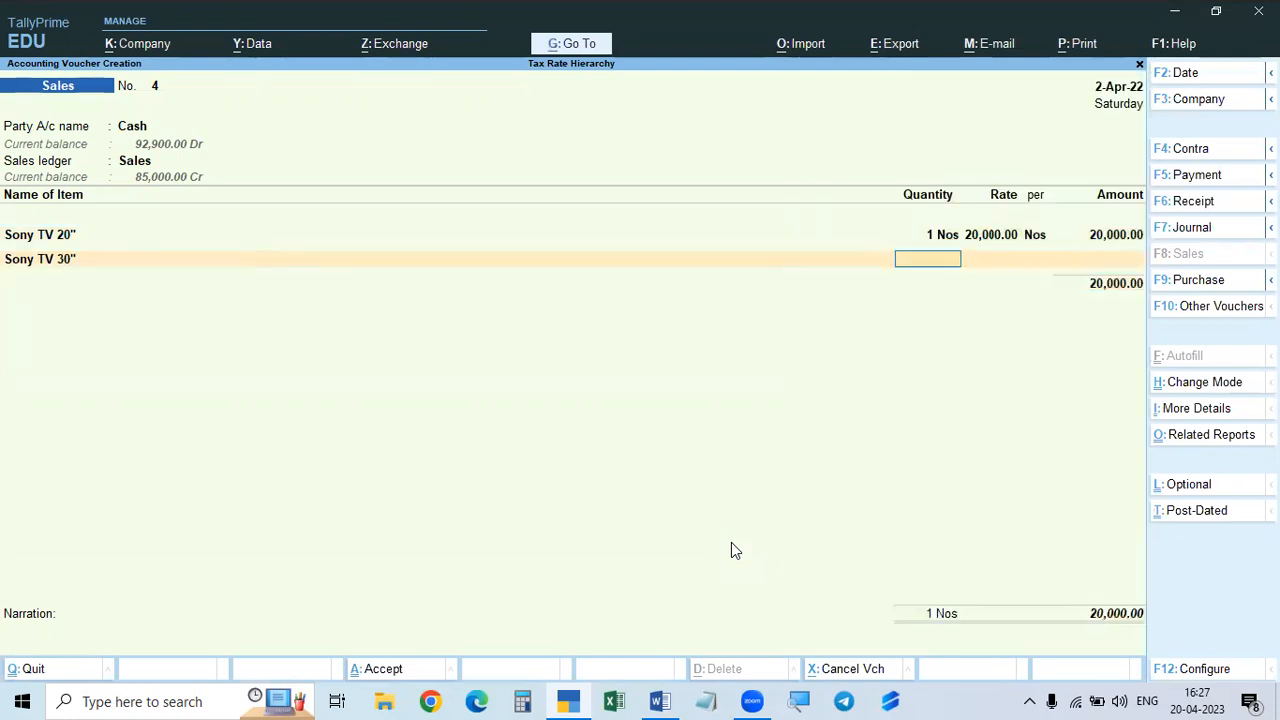
type("1")
key("Return")
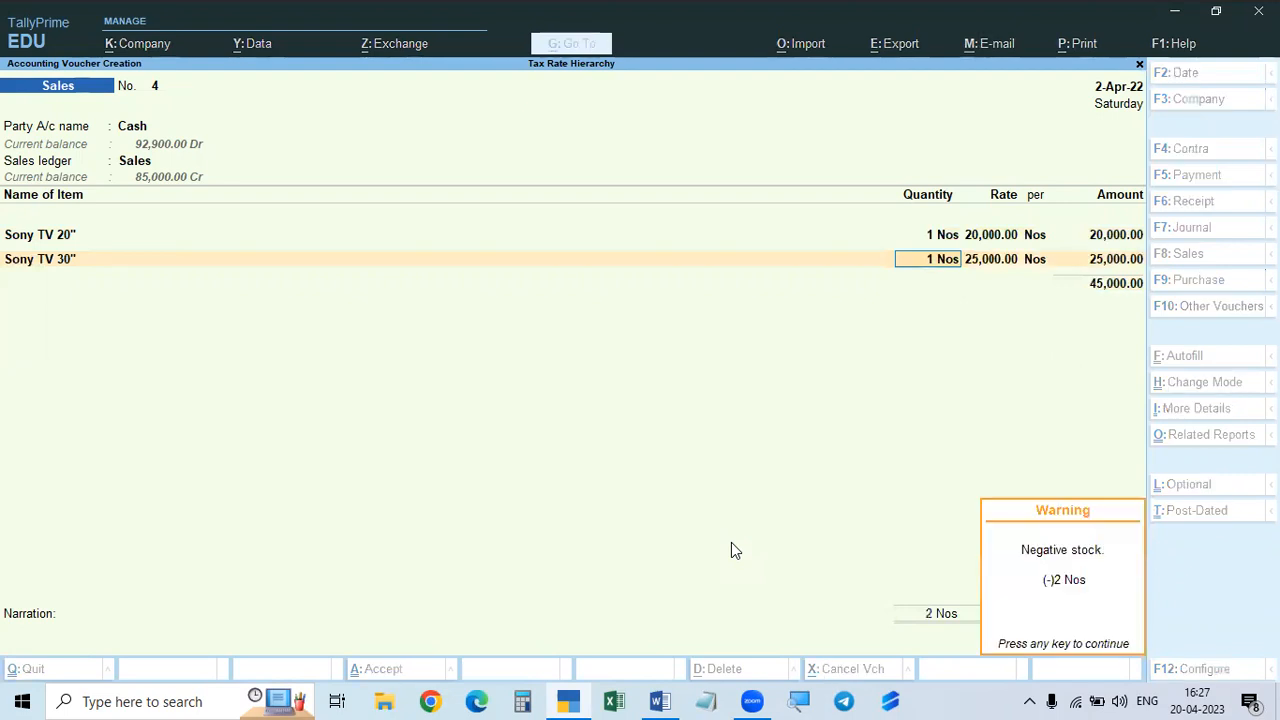
key("Return")
key("Return")
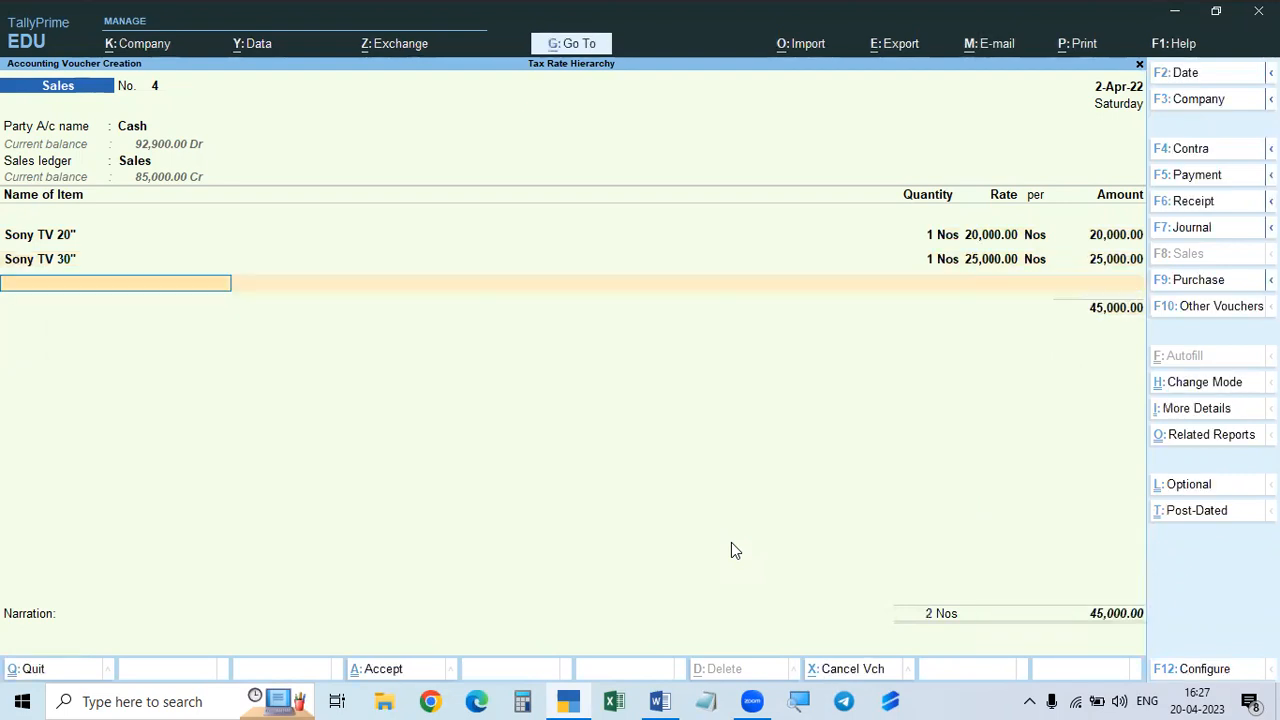
- Add the CGST and SGST ledgers below the stock items with their automatically calculated amounts
type("cgst")
key("Return")
type("sgs")
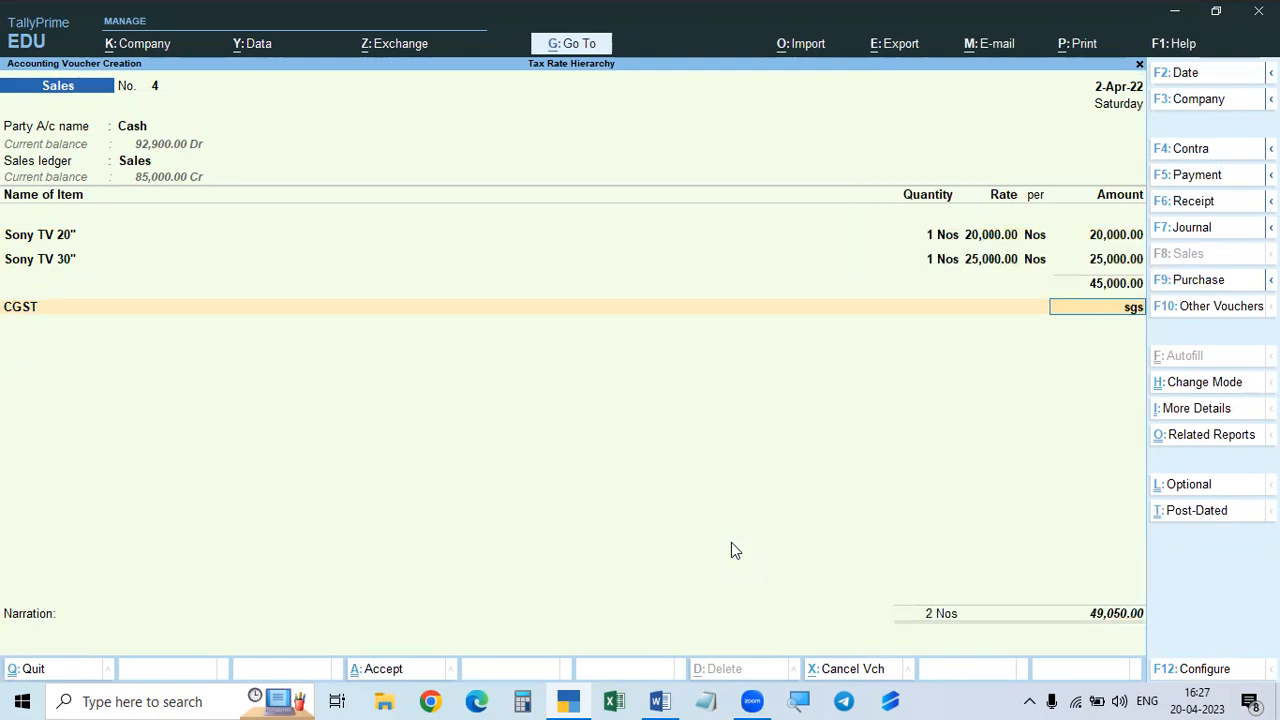
key("BackSpace")
key("Return")
key("Return")
type("sgst")
key("Return")
key("Return")
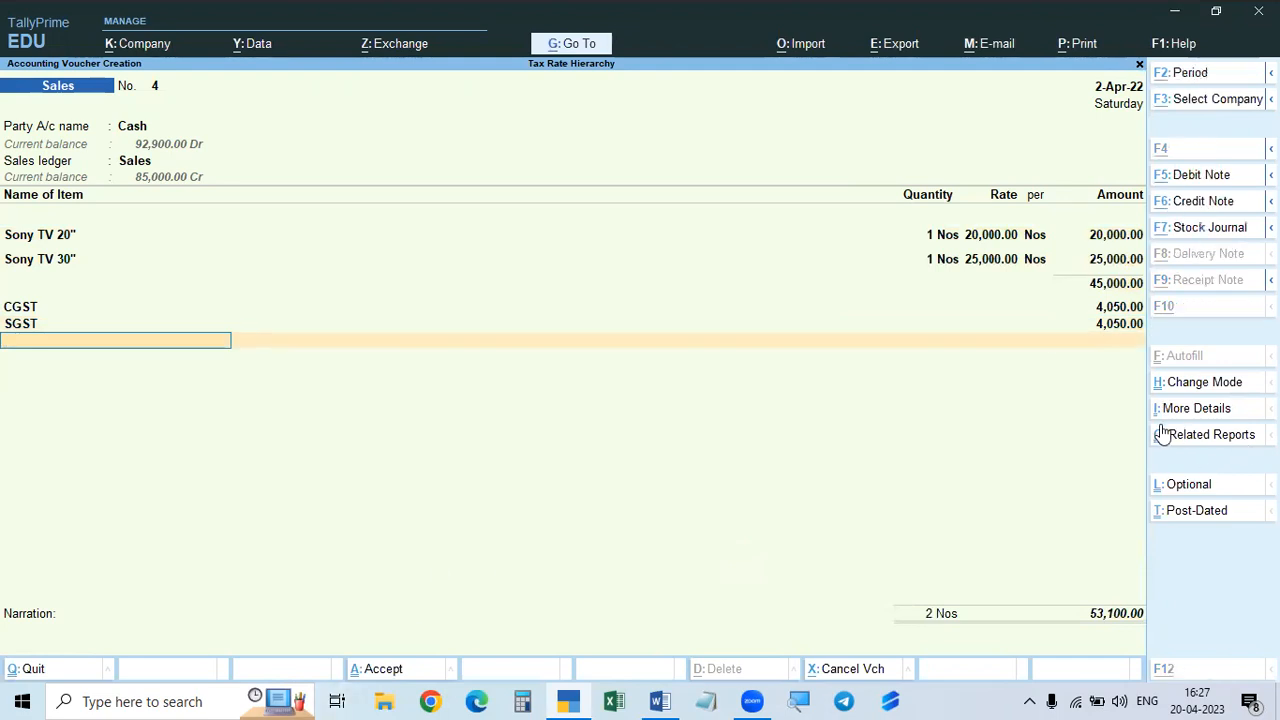
- Review the voucher's detailed GST Tax Analysis against the hierarchy rates in the Word notes, and close the analysis
key("ctrl+o")
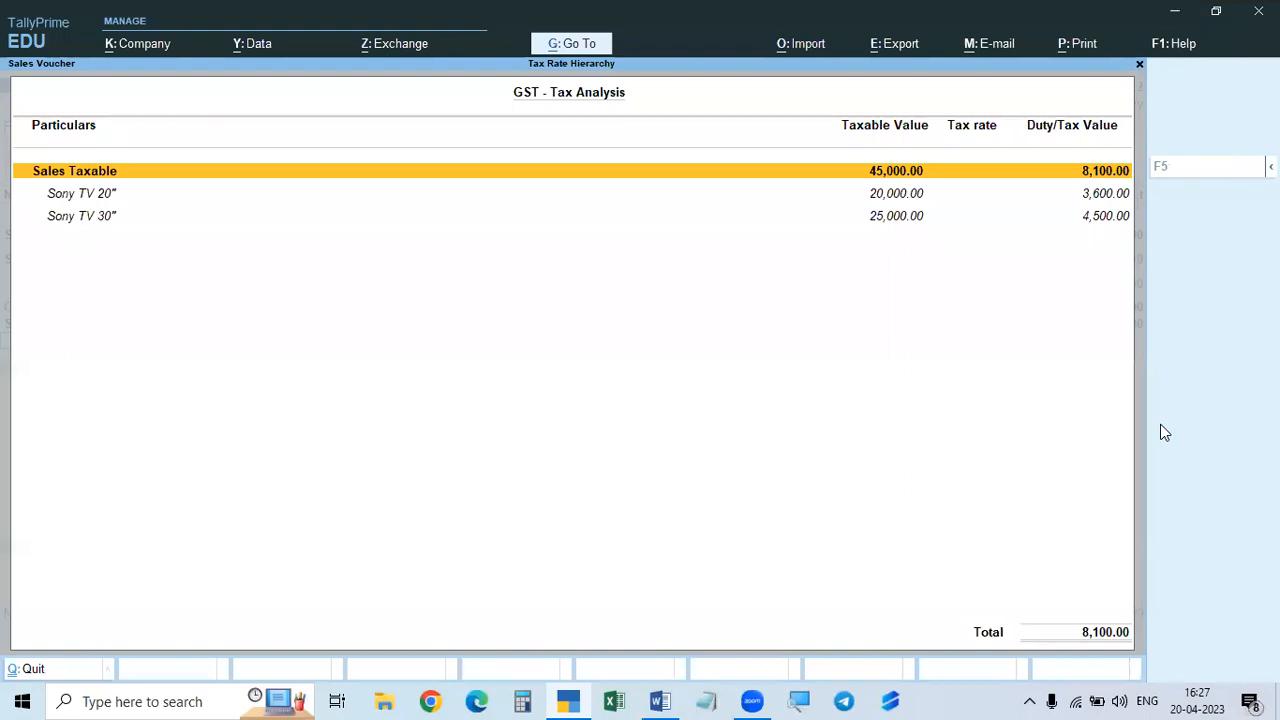
key("alt+F5")
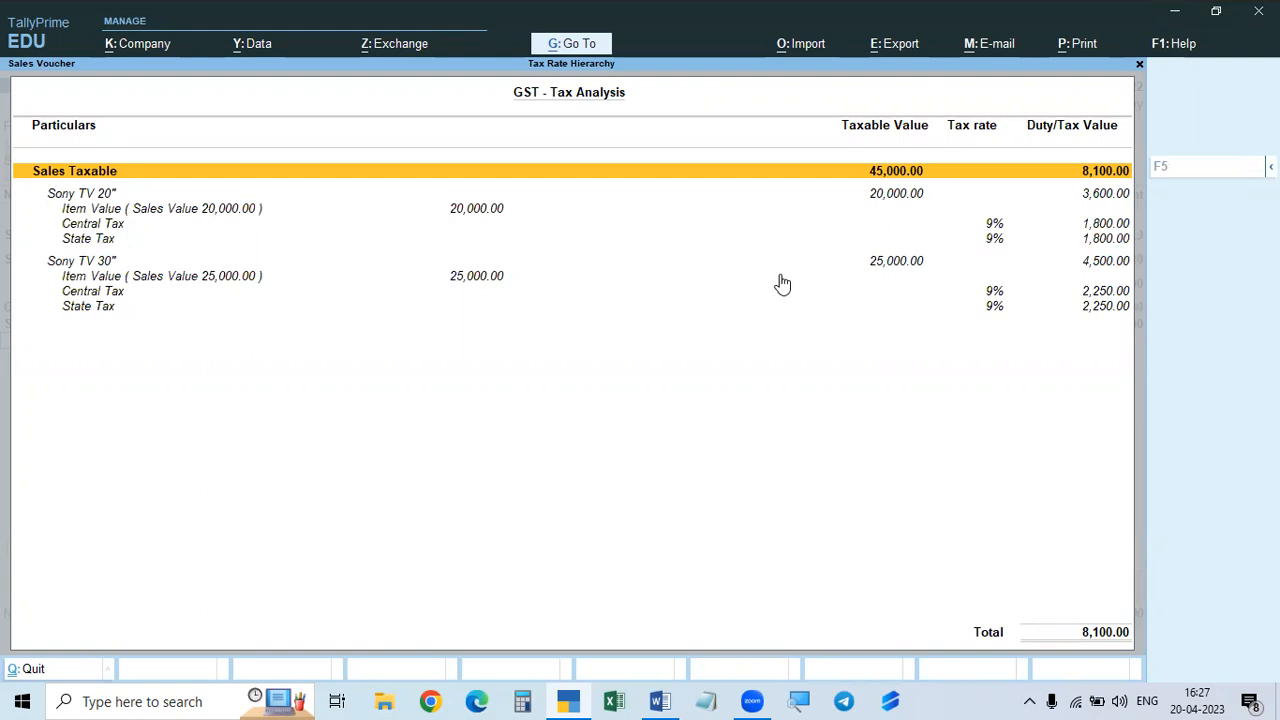
left_click(660, 701)
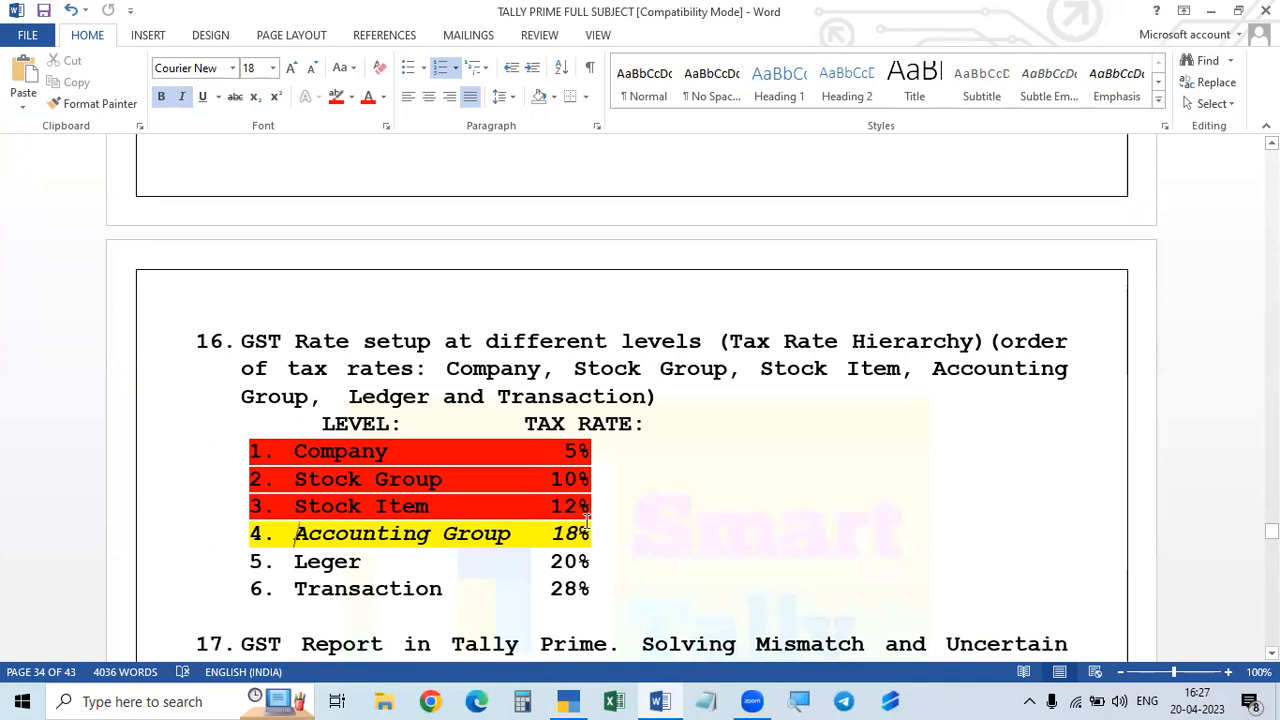
left_click(566, 701)
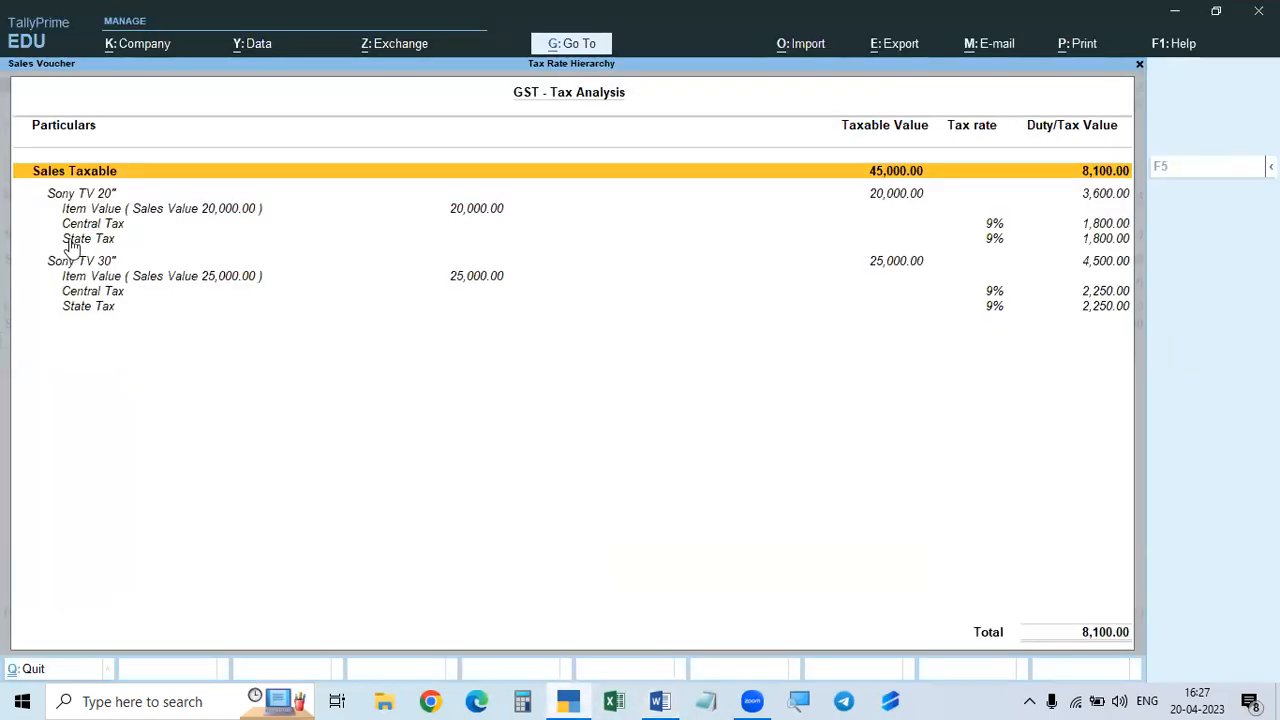
left_click(659, 701)
left_click(566, 701)
left_click(752, 700)
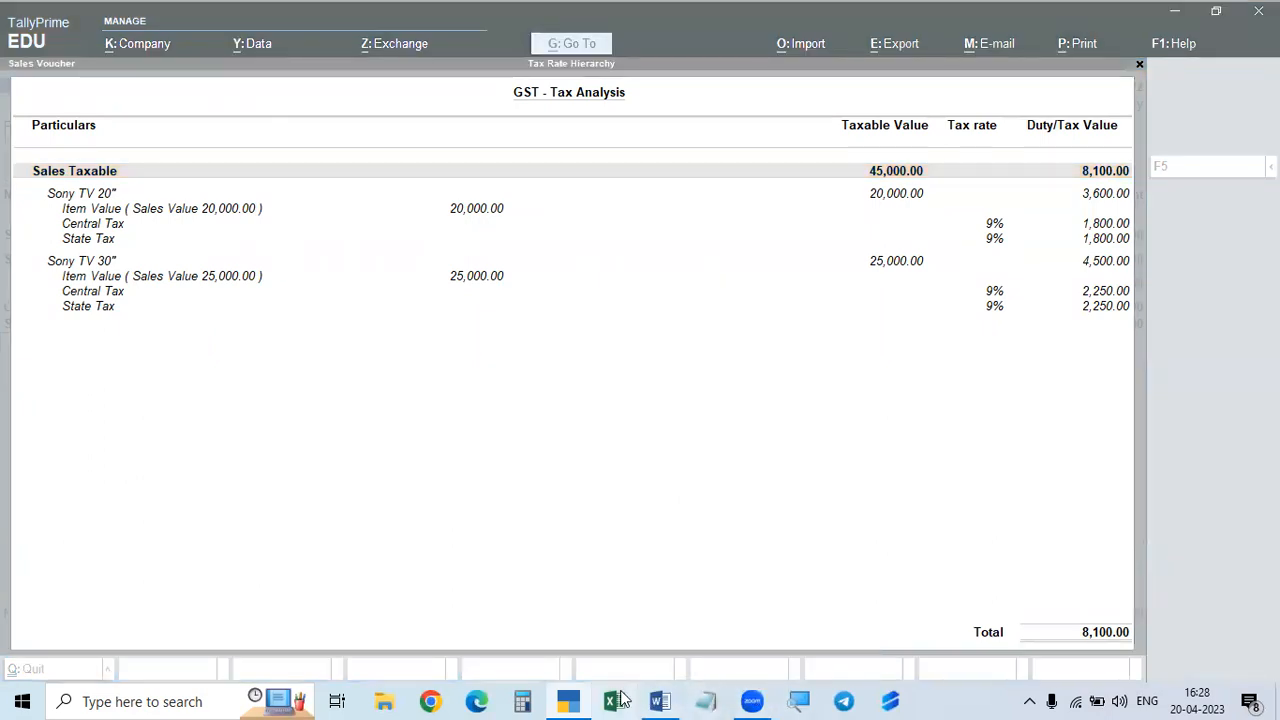
left_click(659, 701)
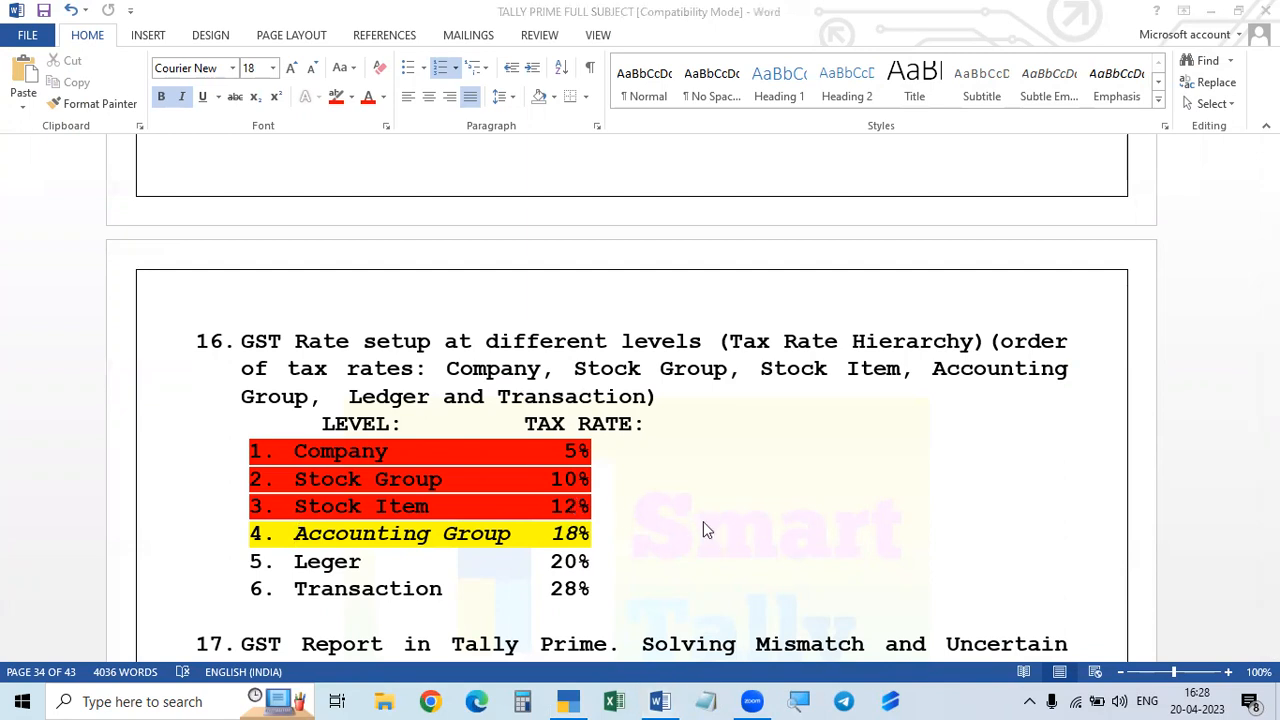
left_click(578, 699)
key("Escape")
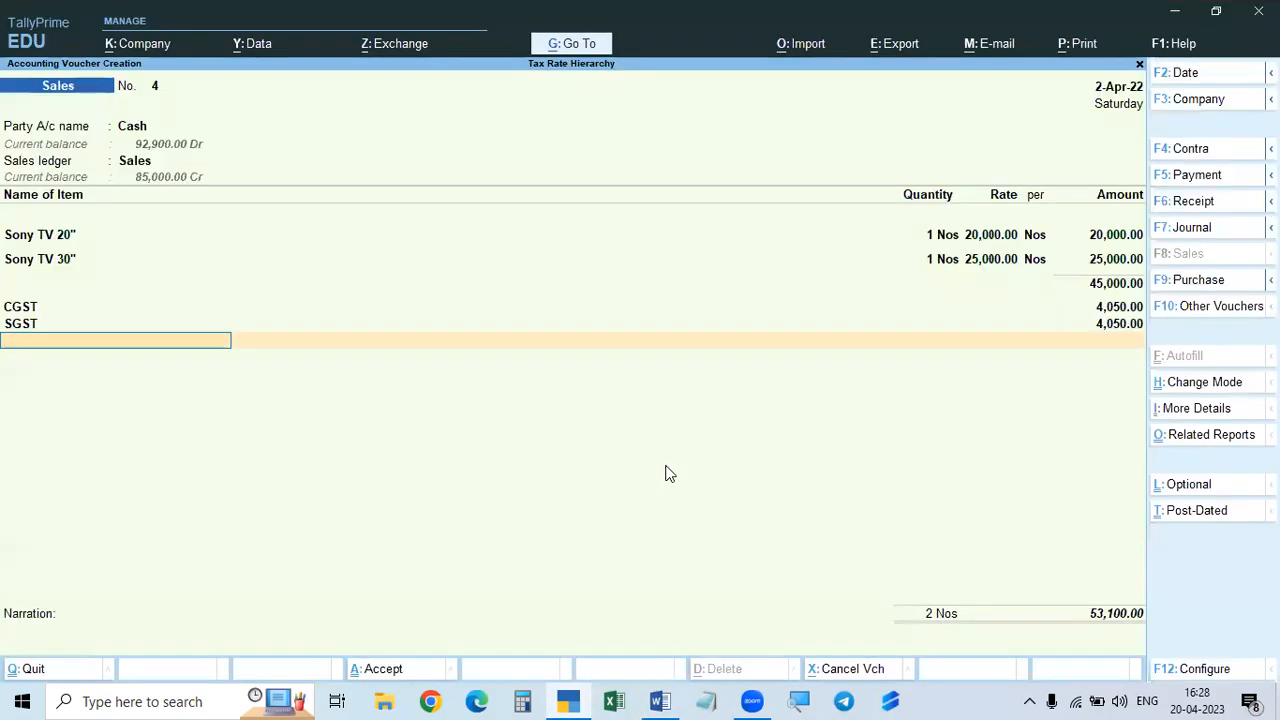
- End the ledger entries and save the sales voucher without a narration
key("Escape")
key("n")
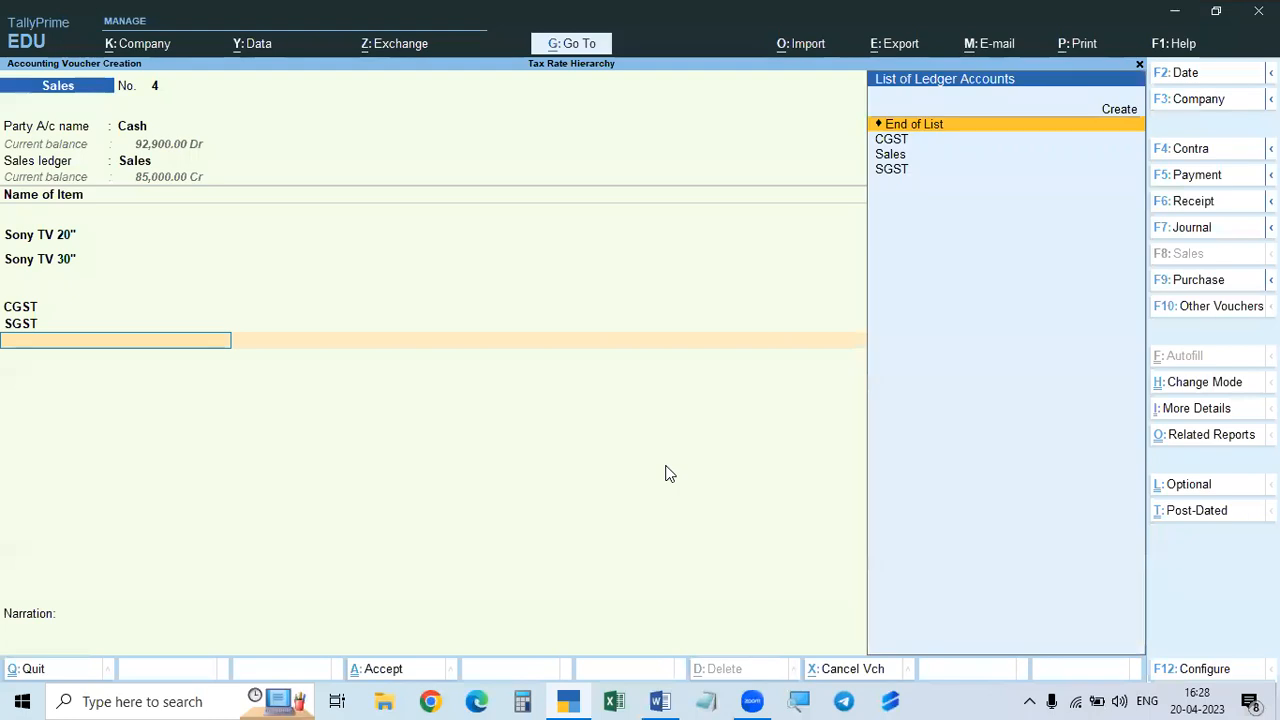
key("Return")
key("Return")
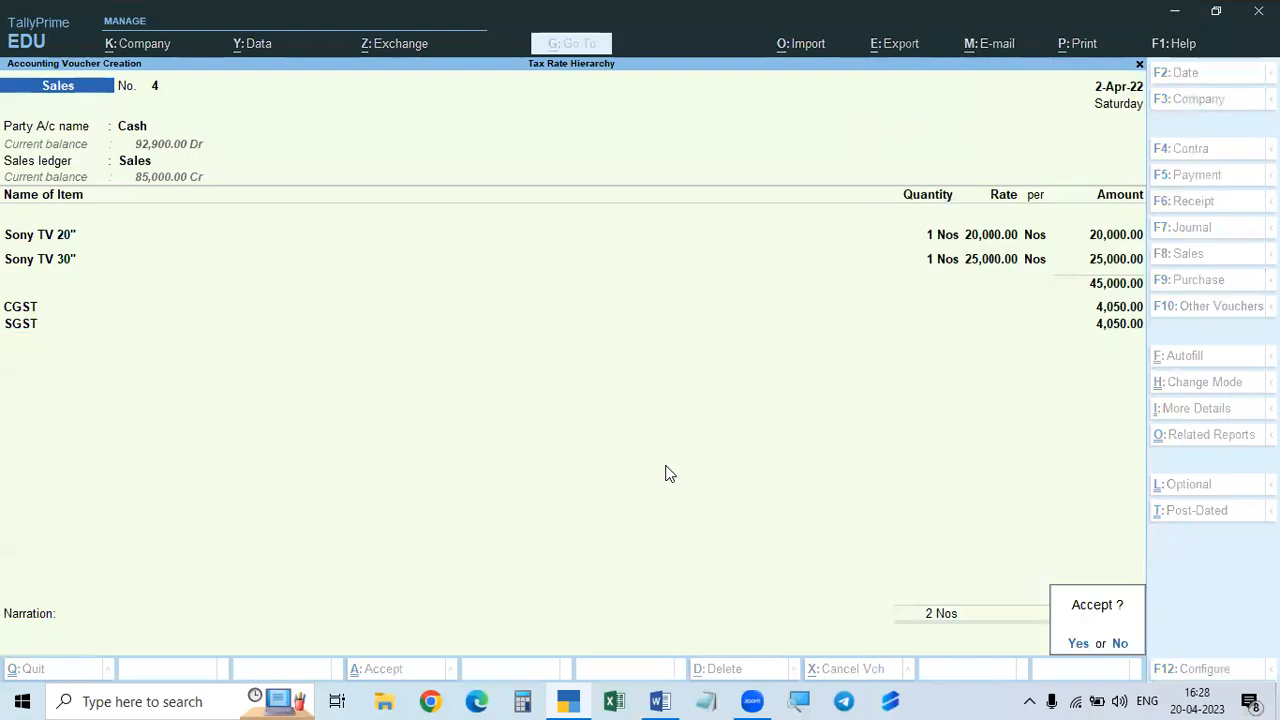
key("Return")
- Switch to the Word notes to review the next level in the tax rate hierarchy
key("alt")
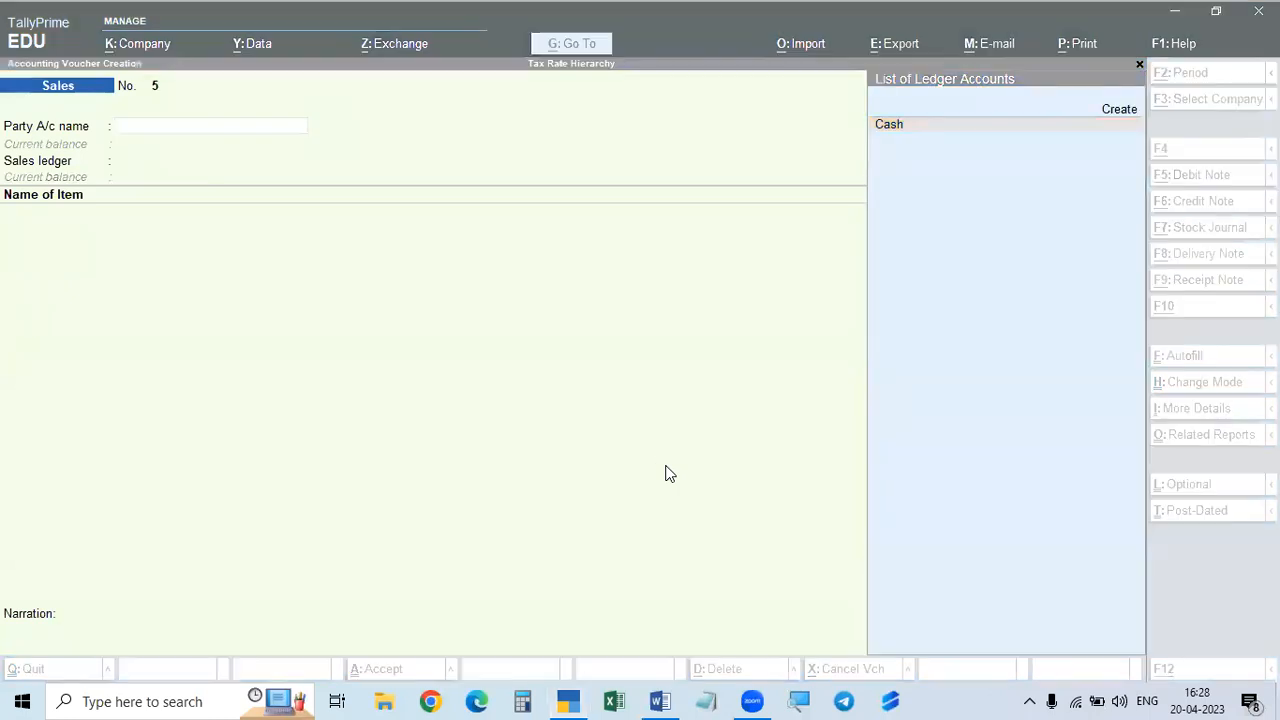
left_click(659, 701)
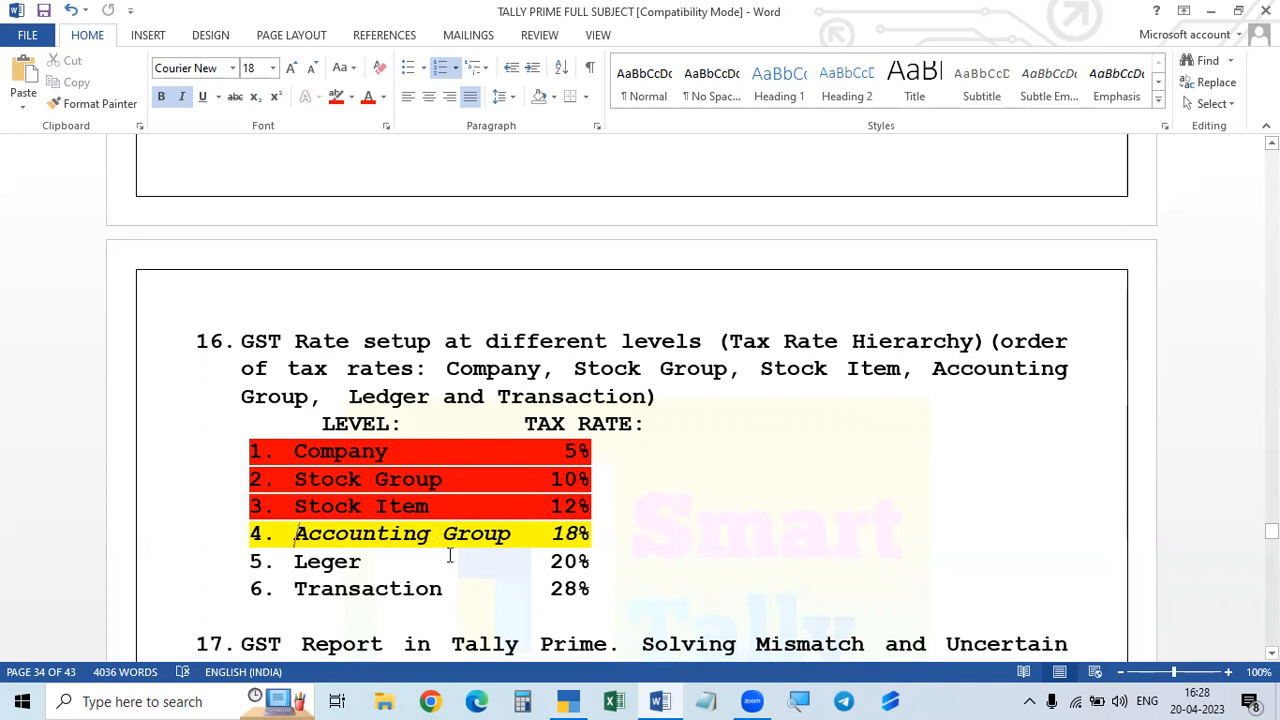
- Switch to TallyPrime and quit the blank sales voucher without saving it
left_click(565, 700)
key("Escape")
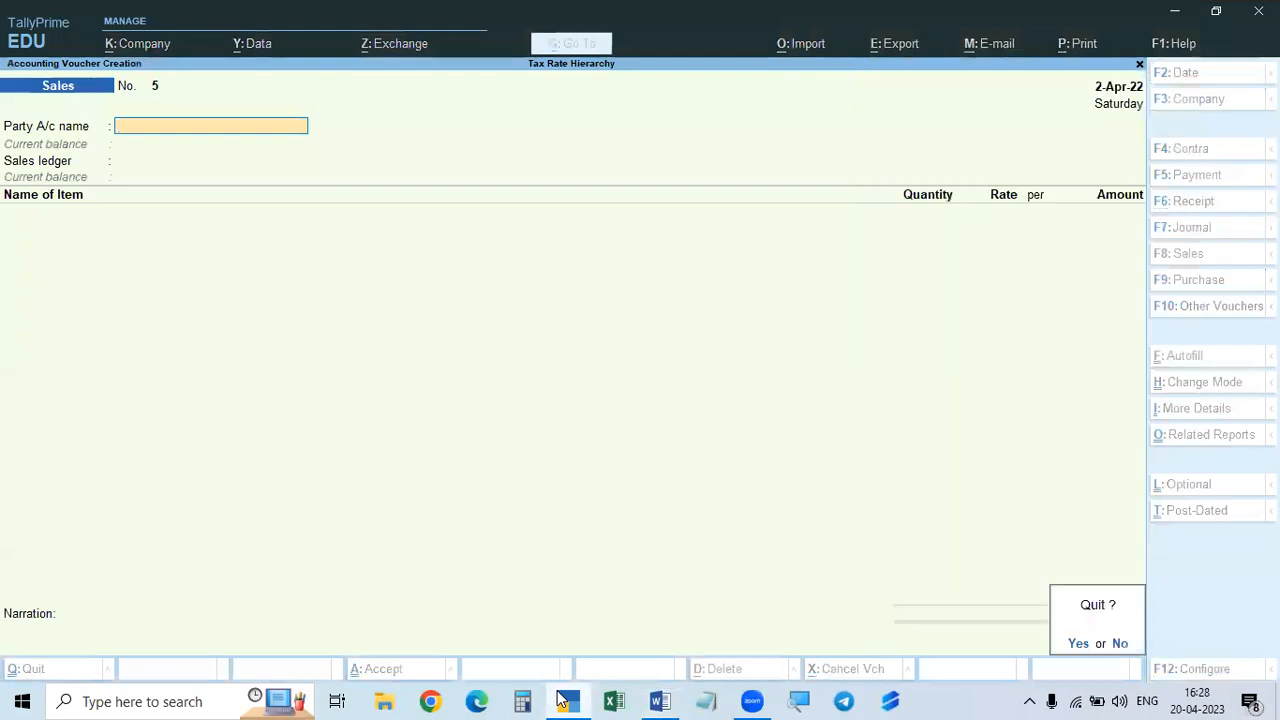
key("y")
- Open the Sales Accounts group for alteration
key("Up")
key("Up")
key("Return")
key("Down")
key("Down")
key("Up")
key("Up")
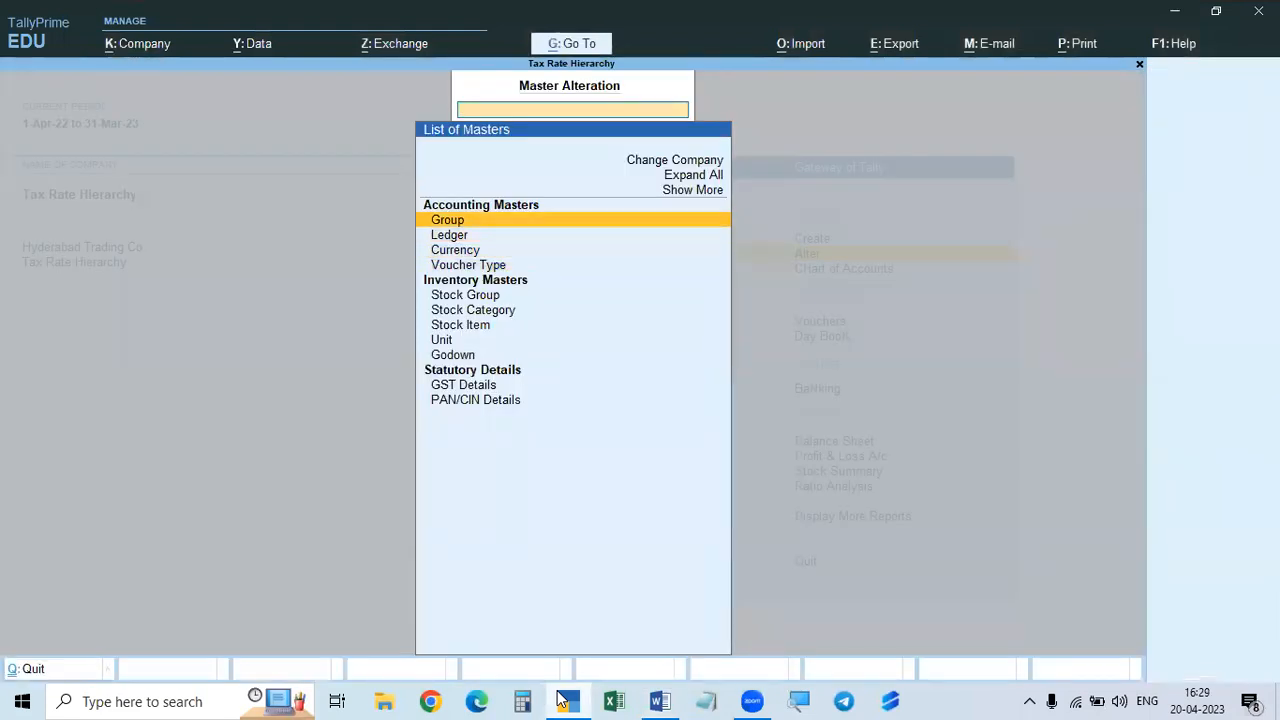
key("Return")
type("Sal")
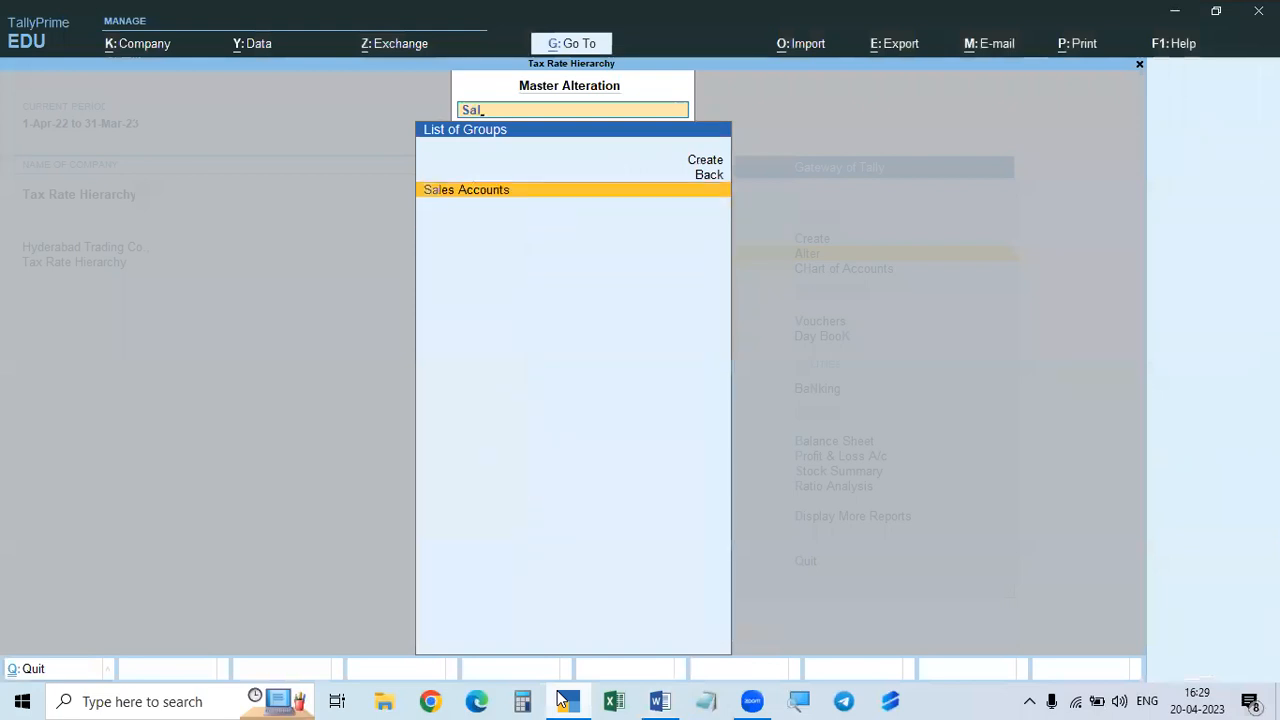
key("Return")
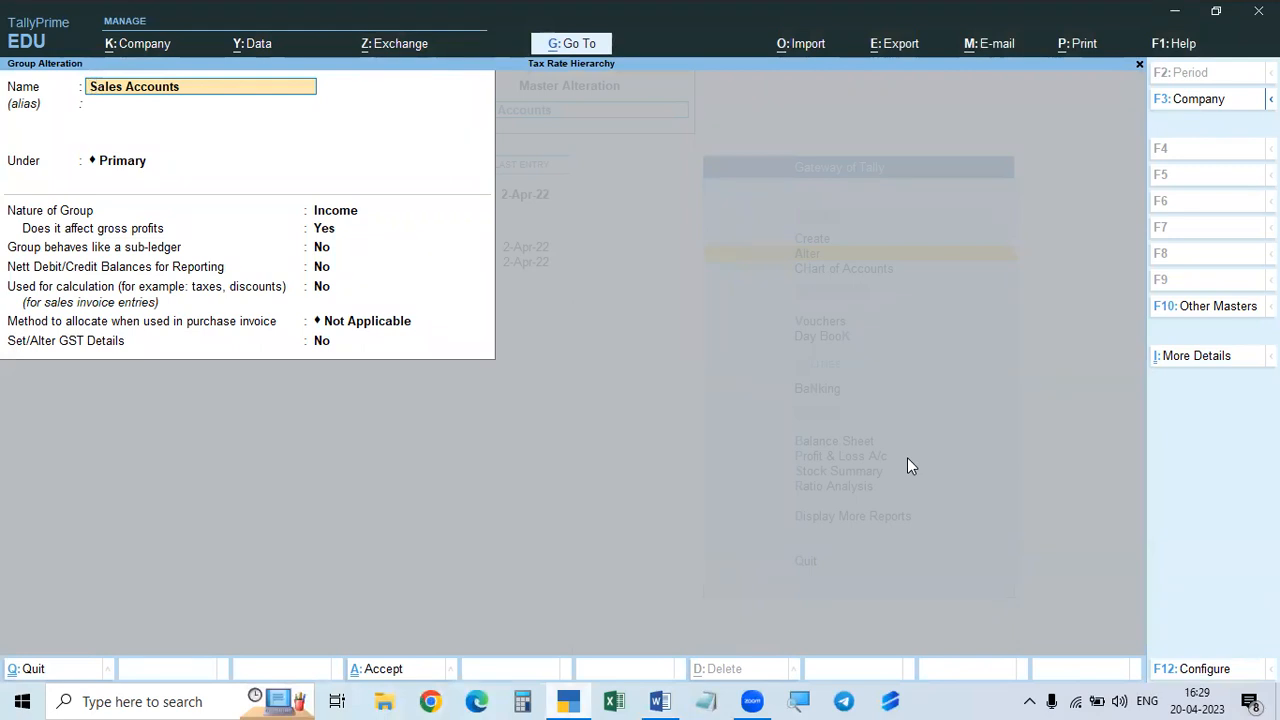
- Check the GST details option in the Sales Accounts group's configuration, and leave the group without saving changes
key("F12")
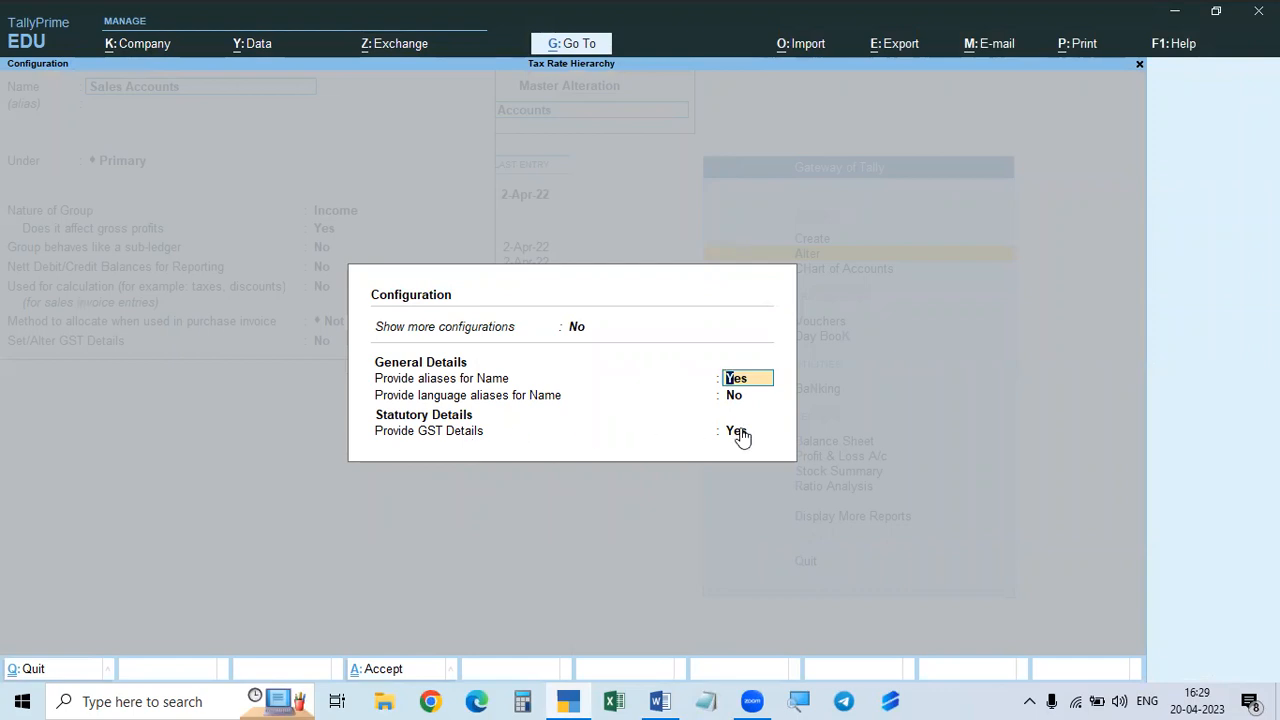
key("Return")
key("Return")
key("Return")
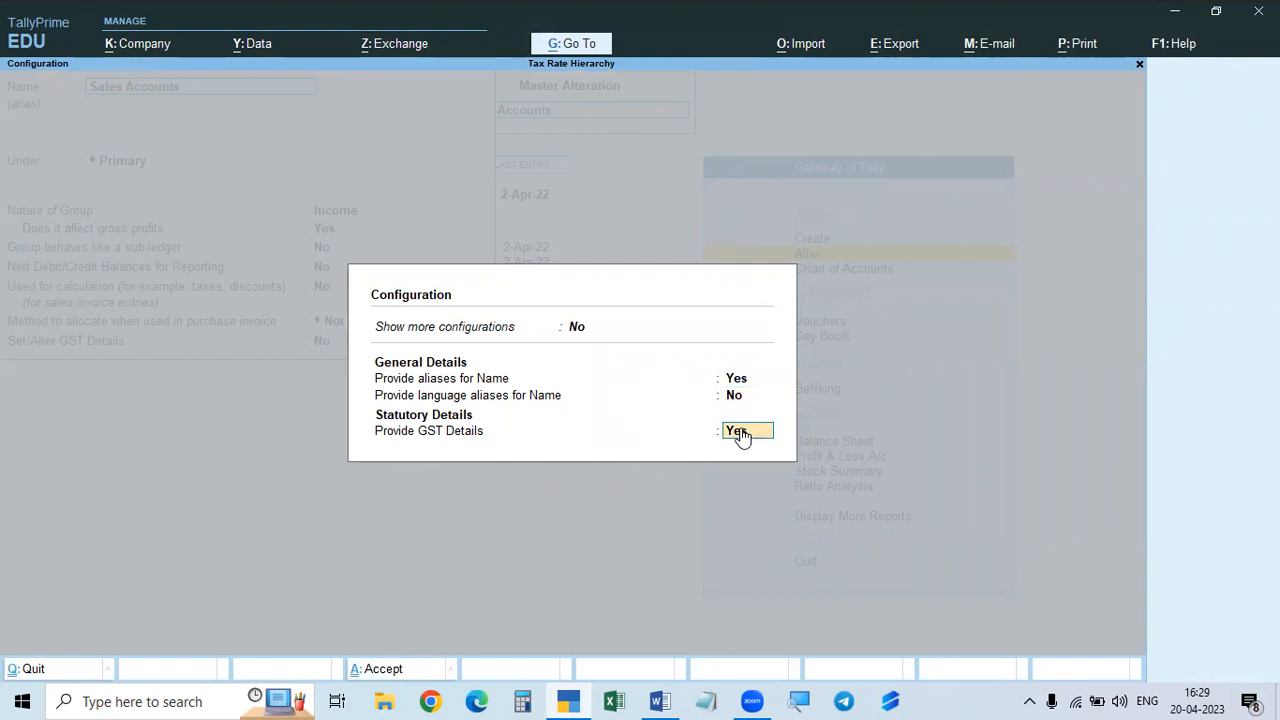
key("BackSpace")
key("Escape")
key("y")
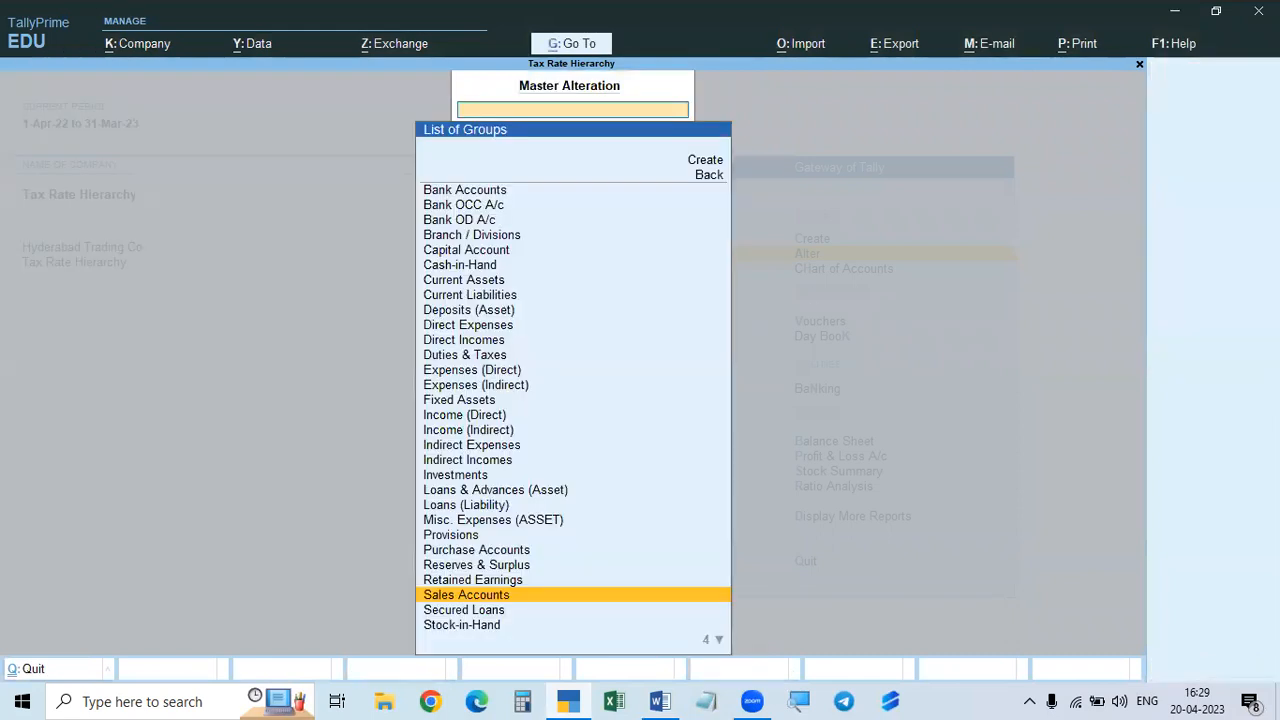
- Open the Purchase Accounts group for alteration and review the GST details option in its configuration
key("Escape")
key("Return")
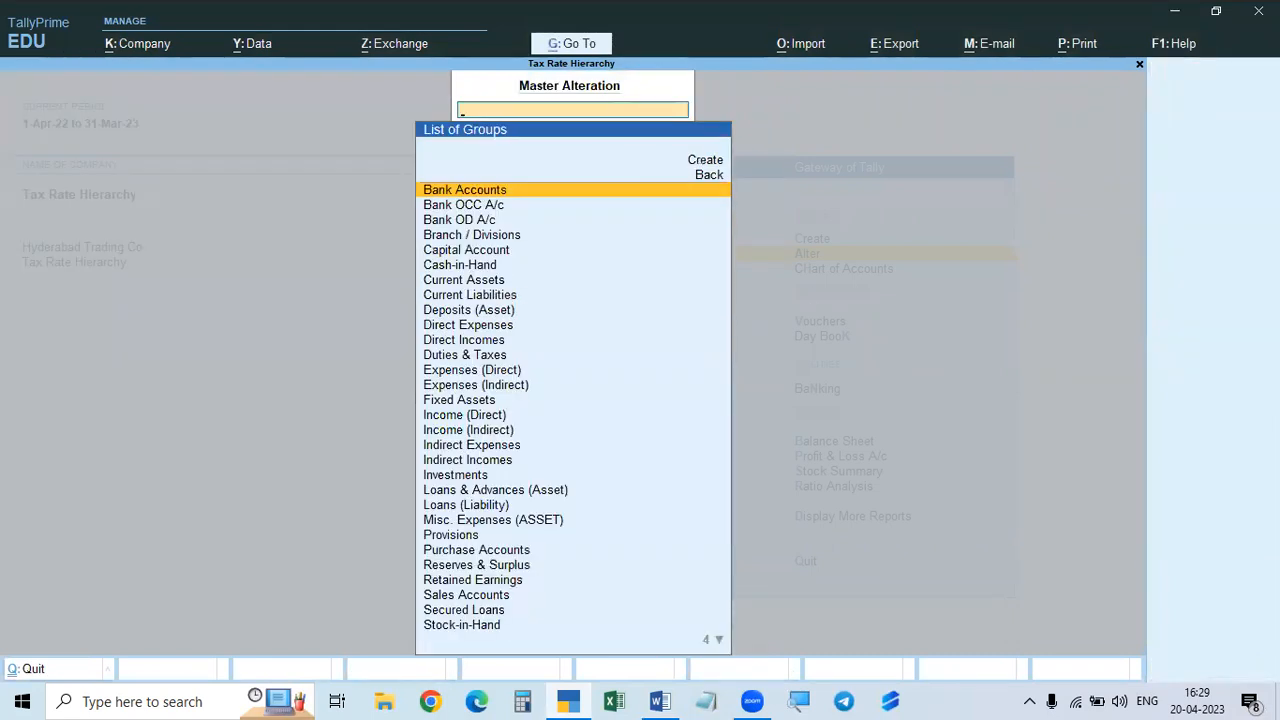
type("Pur")
key("Return")
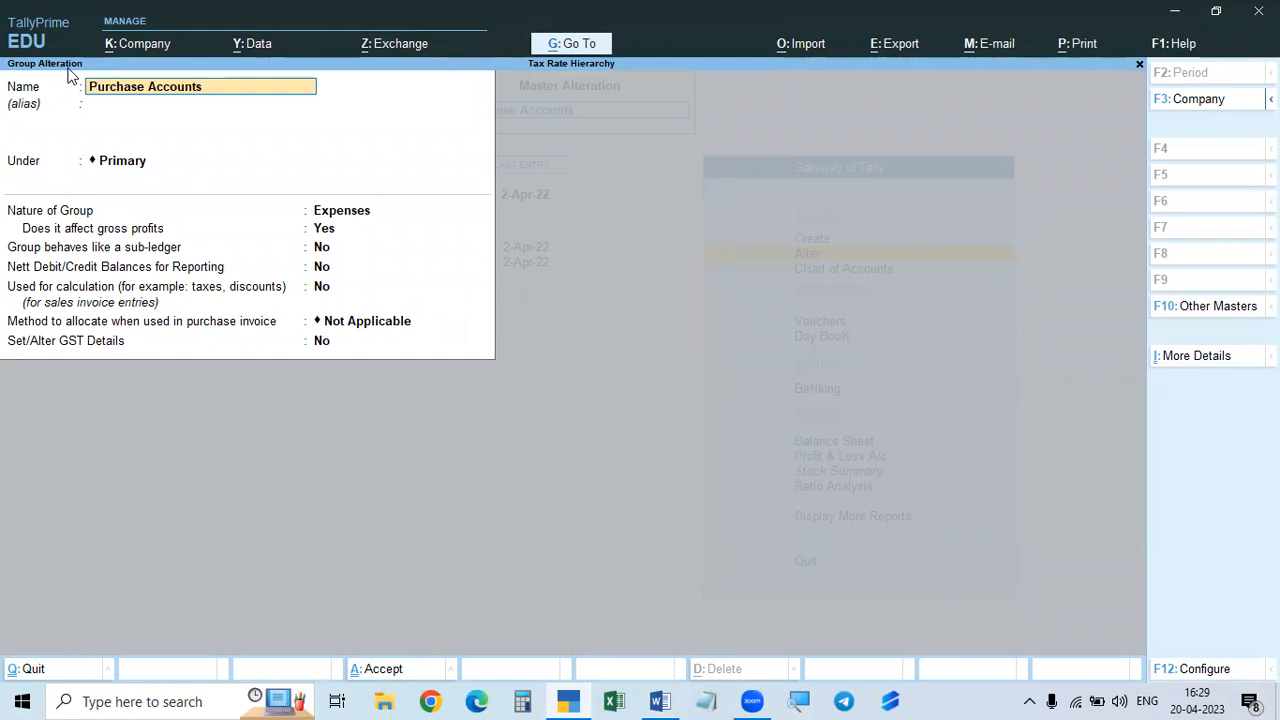
key("F12")
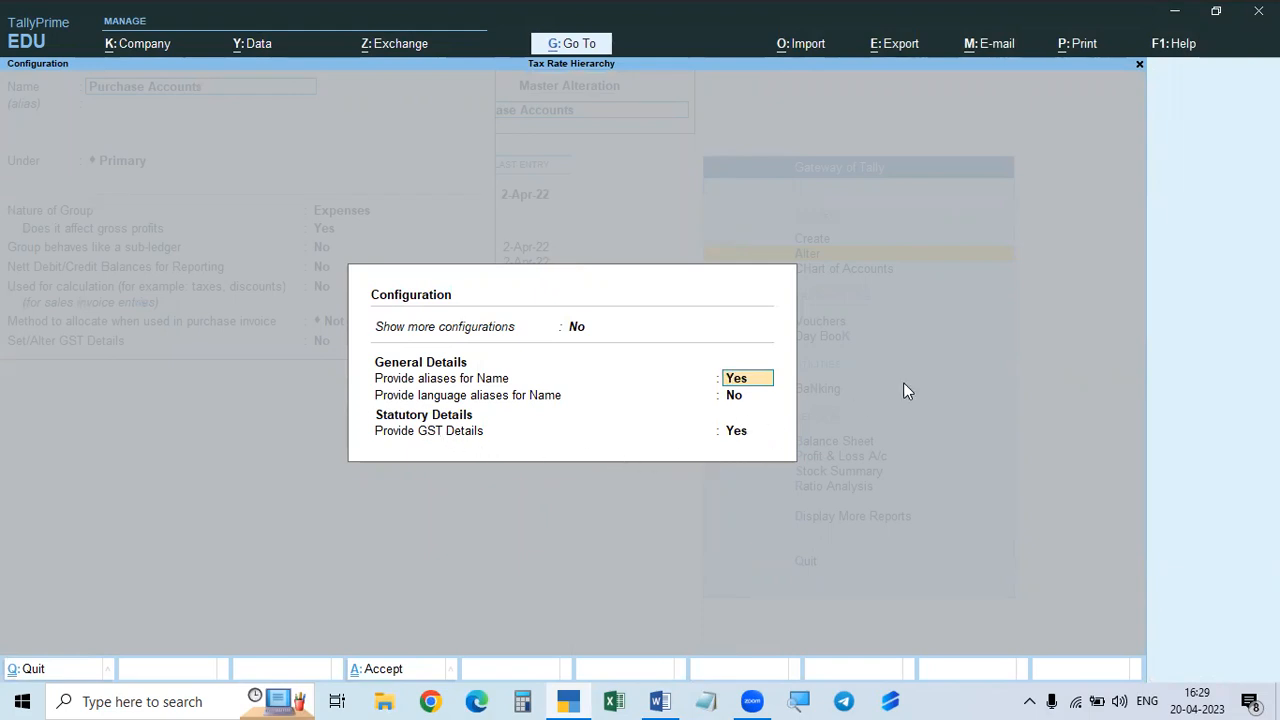
key("ctrl+a")
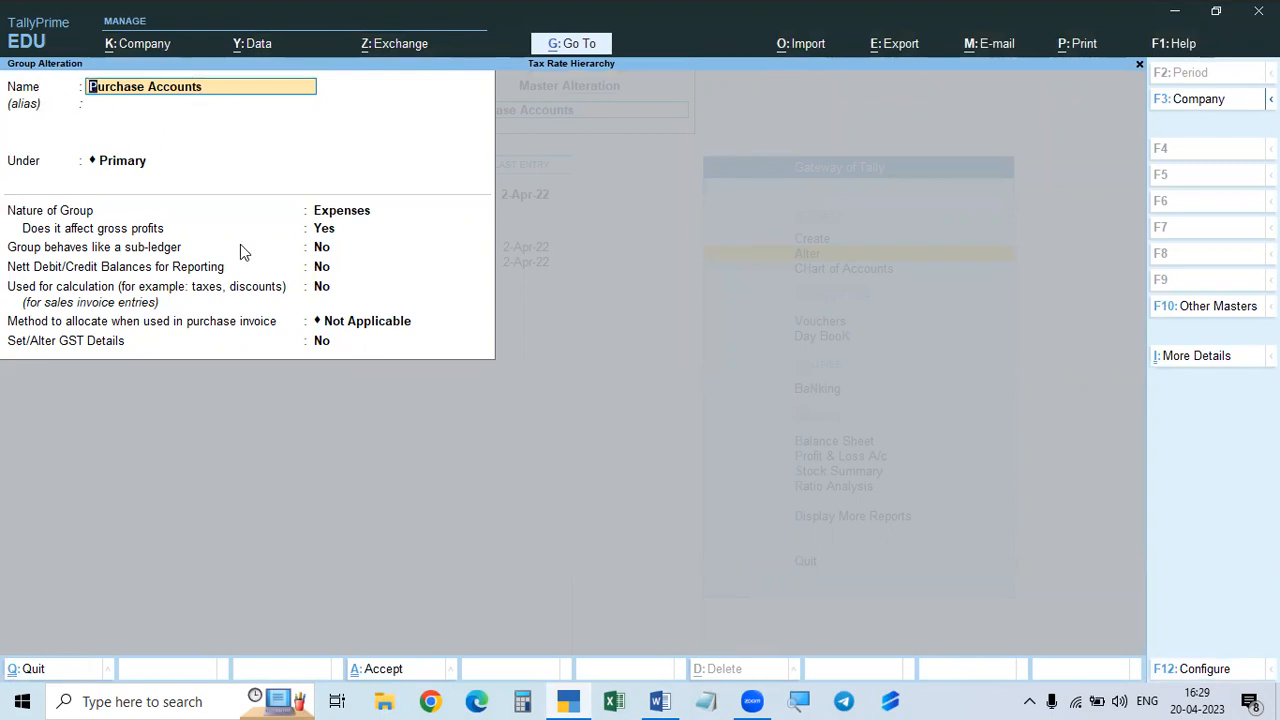
- View the GST details form of the Purchase Accounts group, and return to the Gateway of Tally without saving
left_click(325, 345)
type("y")
key("Return")
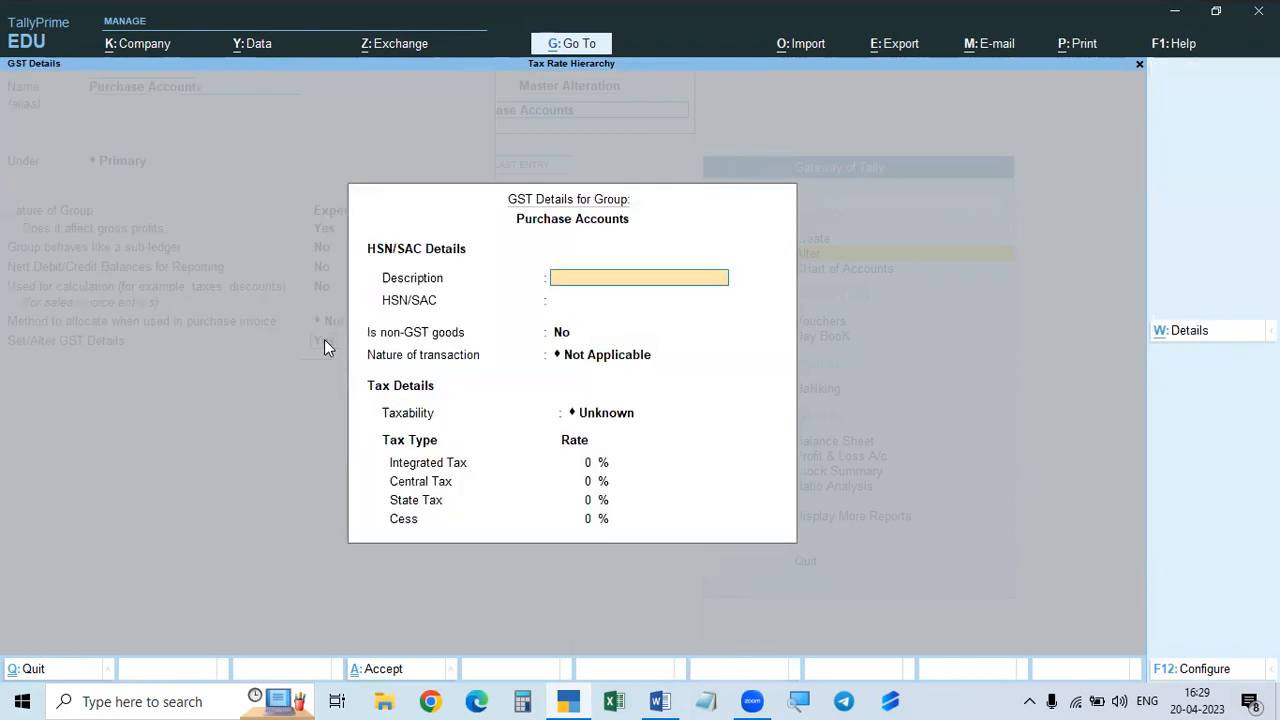
key("Escape")
key("Return")
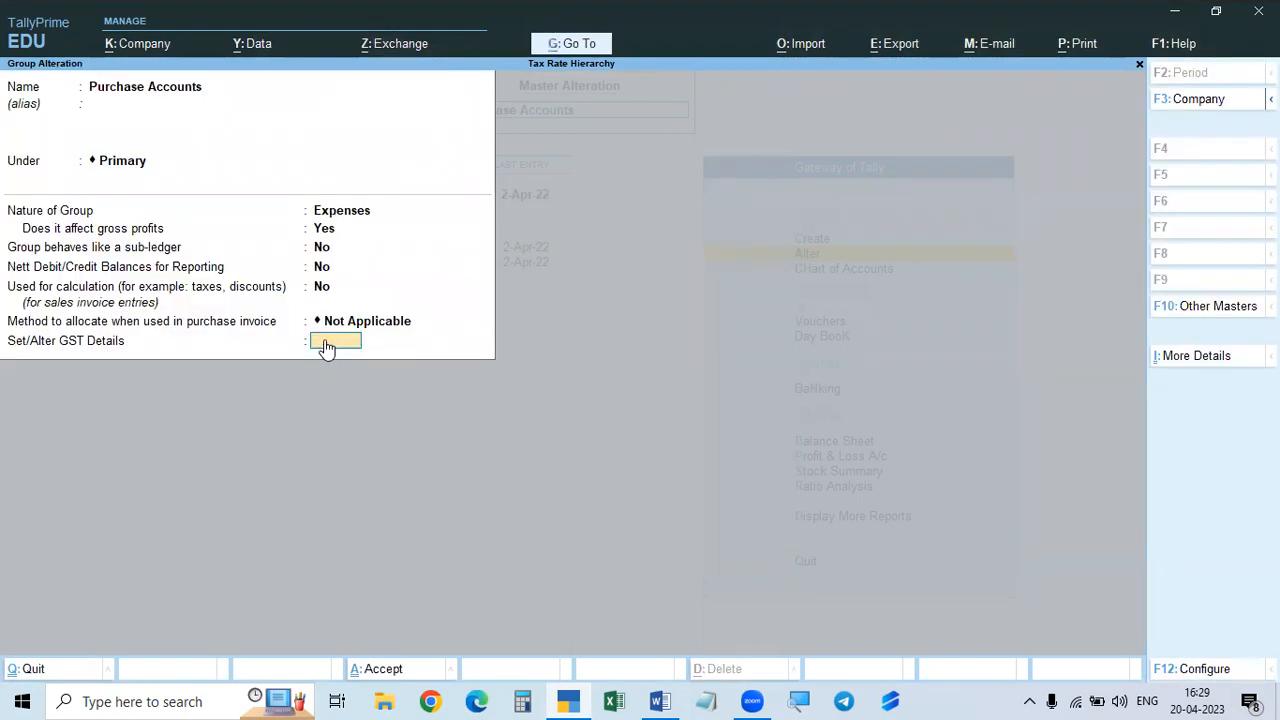
key("Escape")
key("Return")
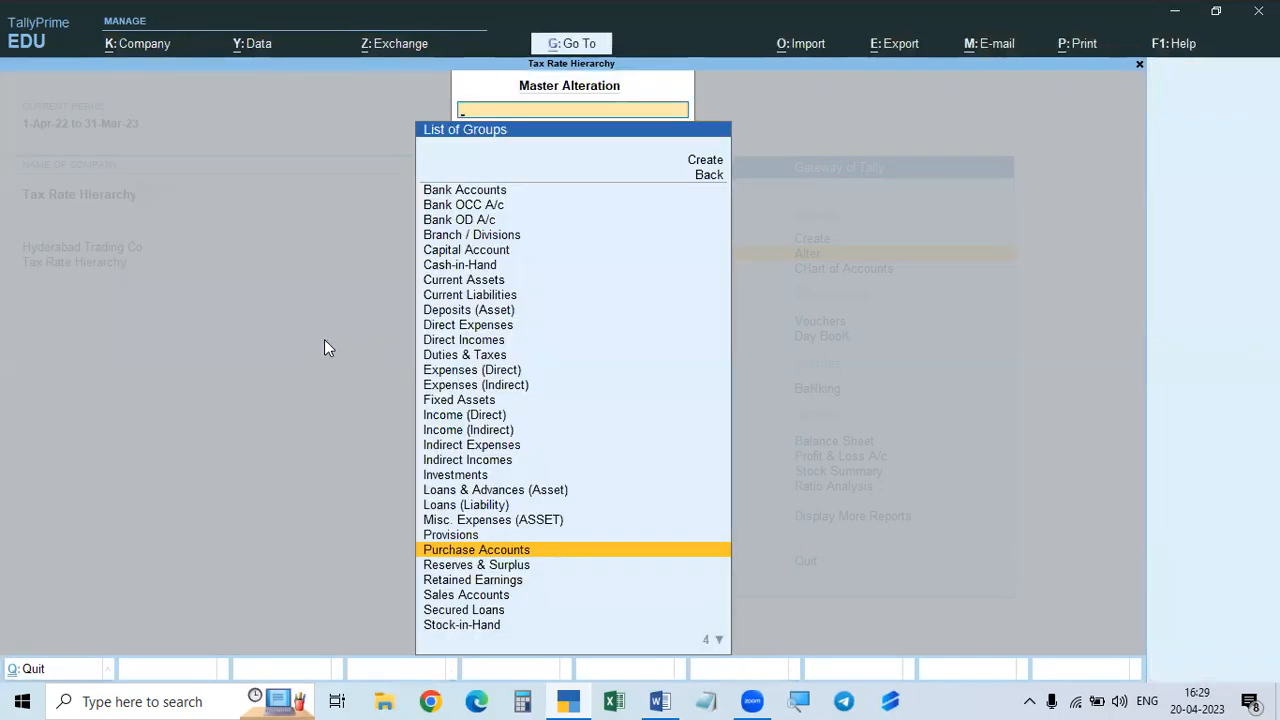
key("Escape")
key("Escape")
key("Up")
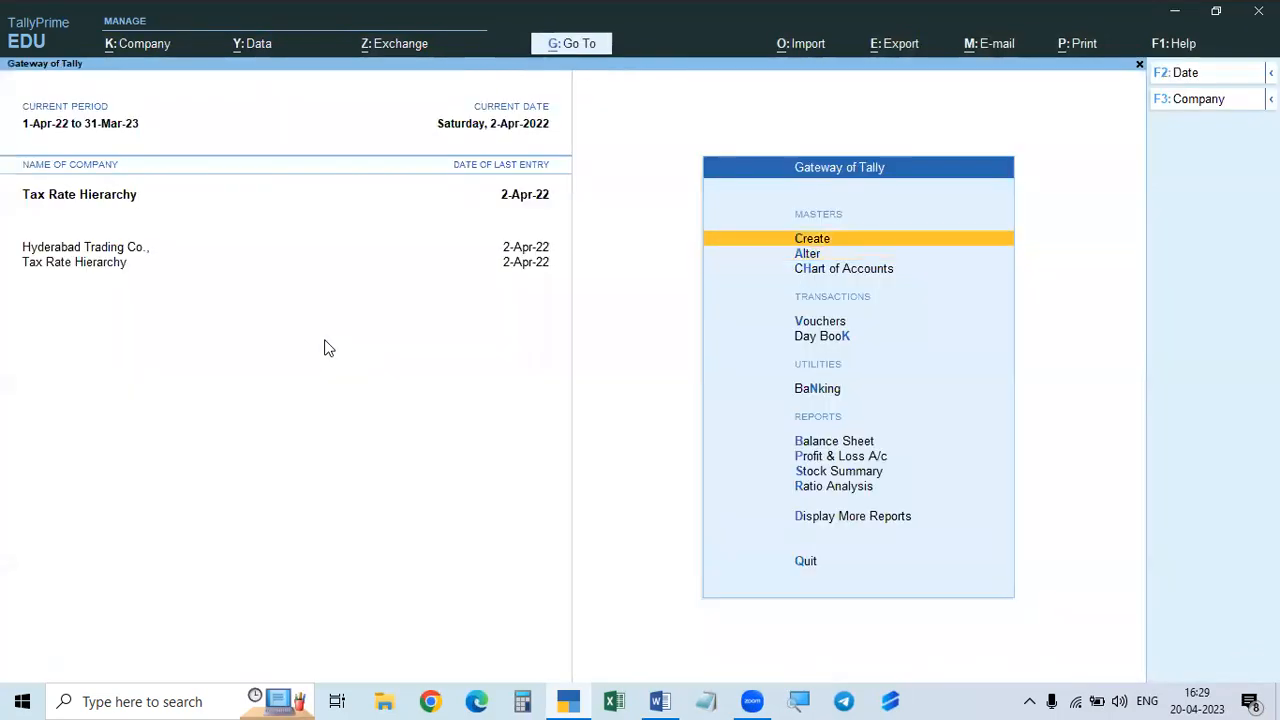
- Check the tax rate list in the Word notes, and view the Sales Register in TallyPrime before returning to the Gateway
key("alt+Tab")
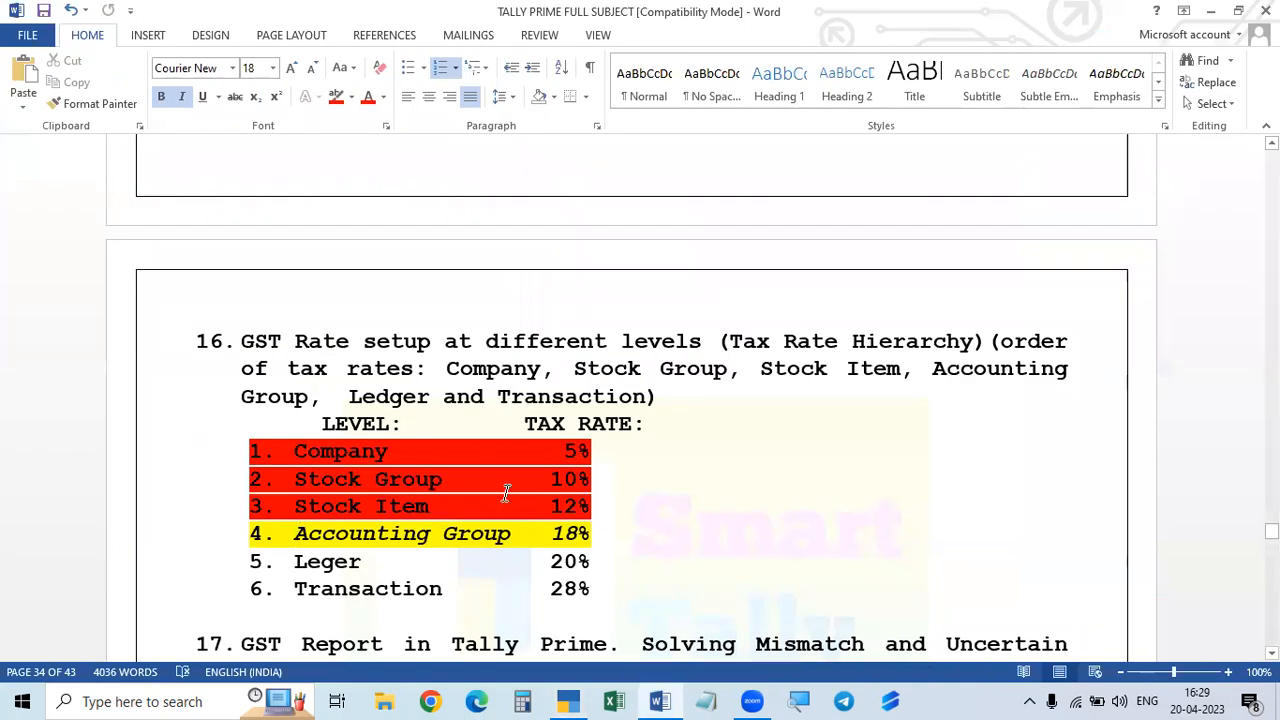
key("alt+Tab")
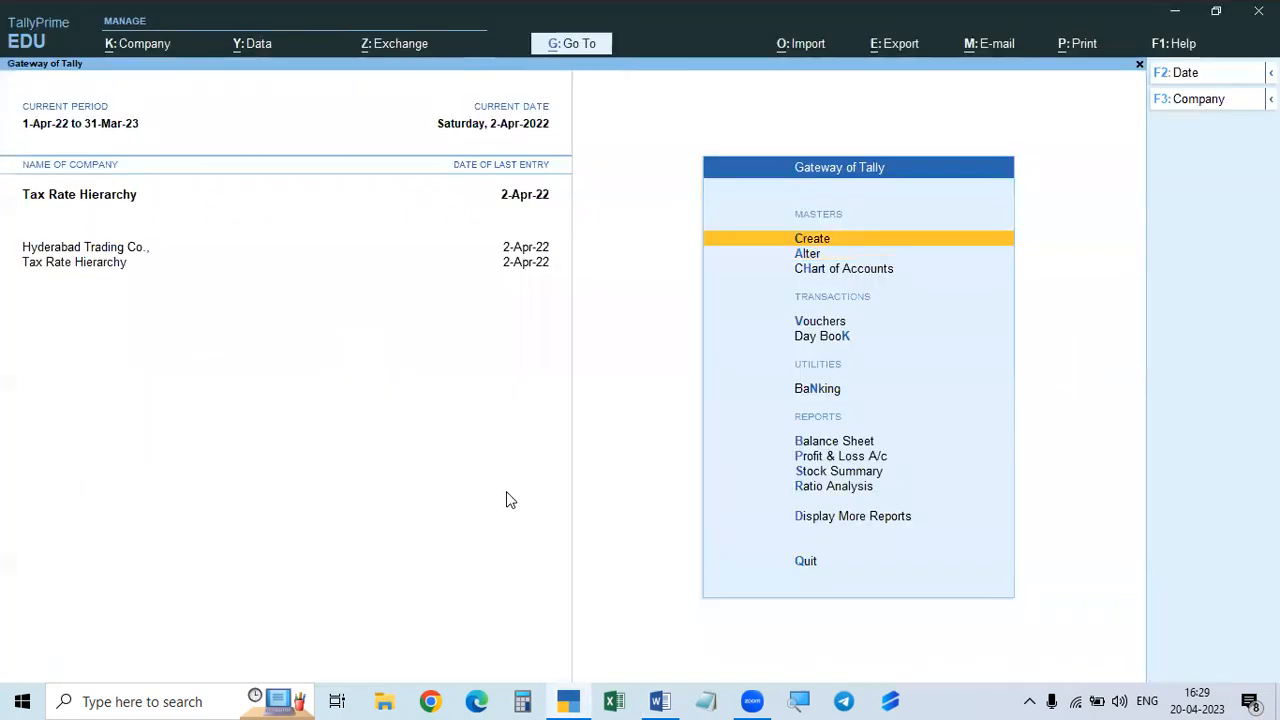
key("d")
key("a")
key("s")
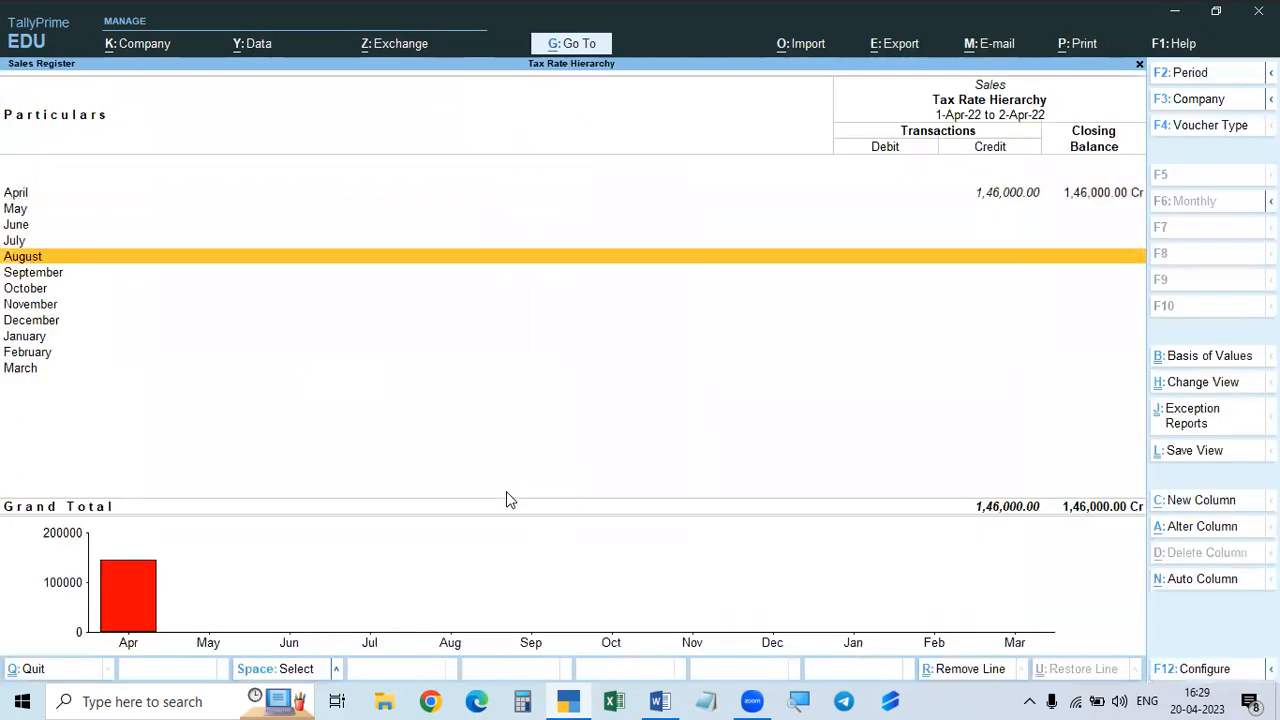
key("Escape")
key("Escape")
key("Escape")
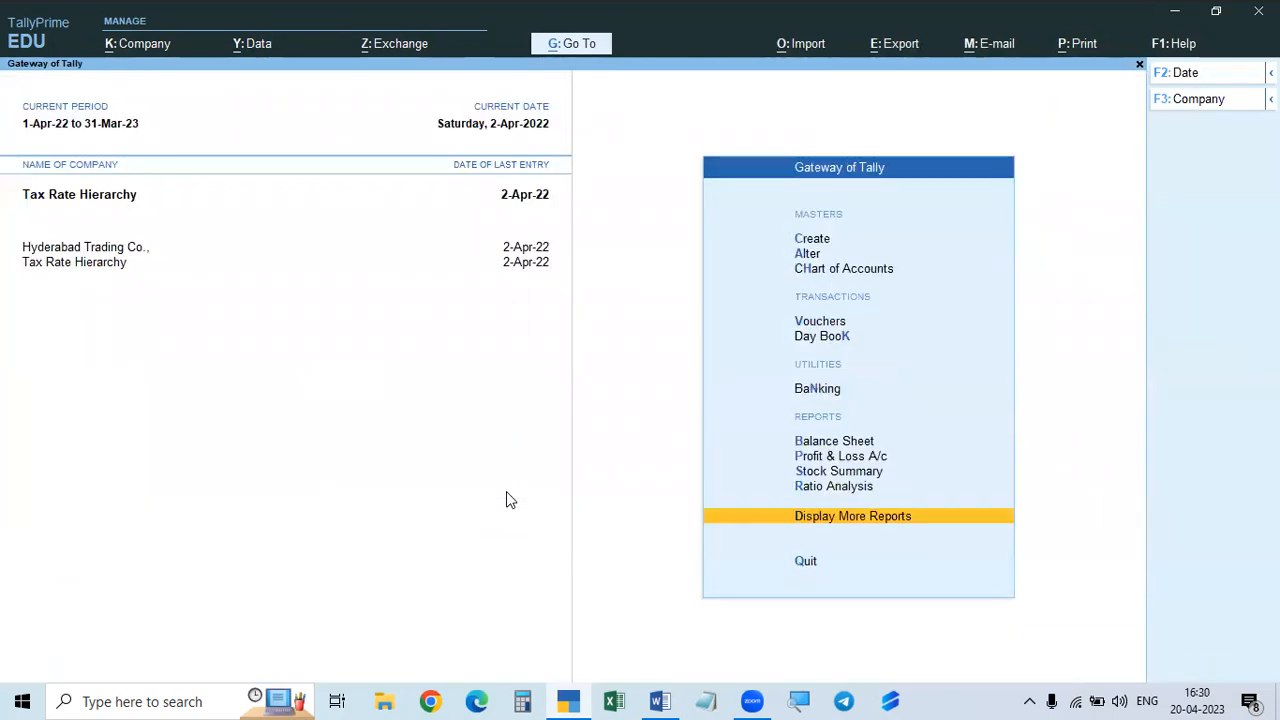
- Display the Sales ledger's vouchers and compare them with the tax rate list in the Word notes
type("dalSal")
key("Return")
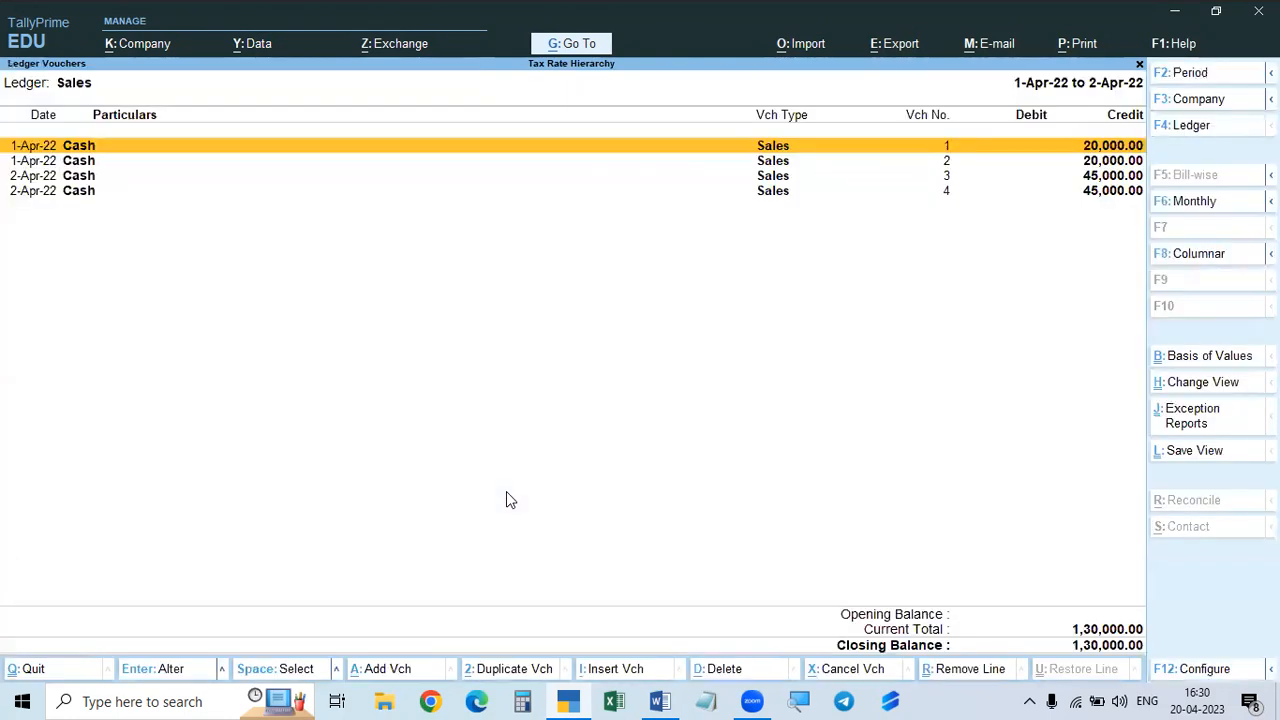
left_click(660, 701)
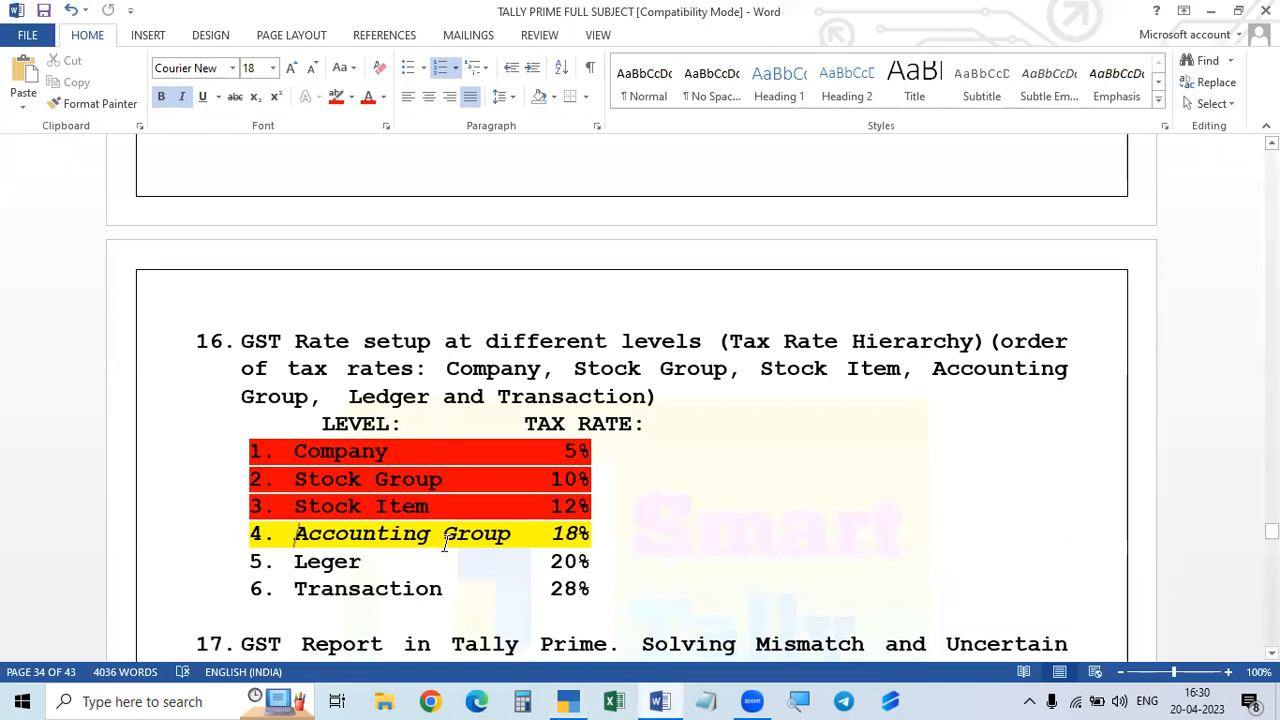
key("alt+Tab")
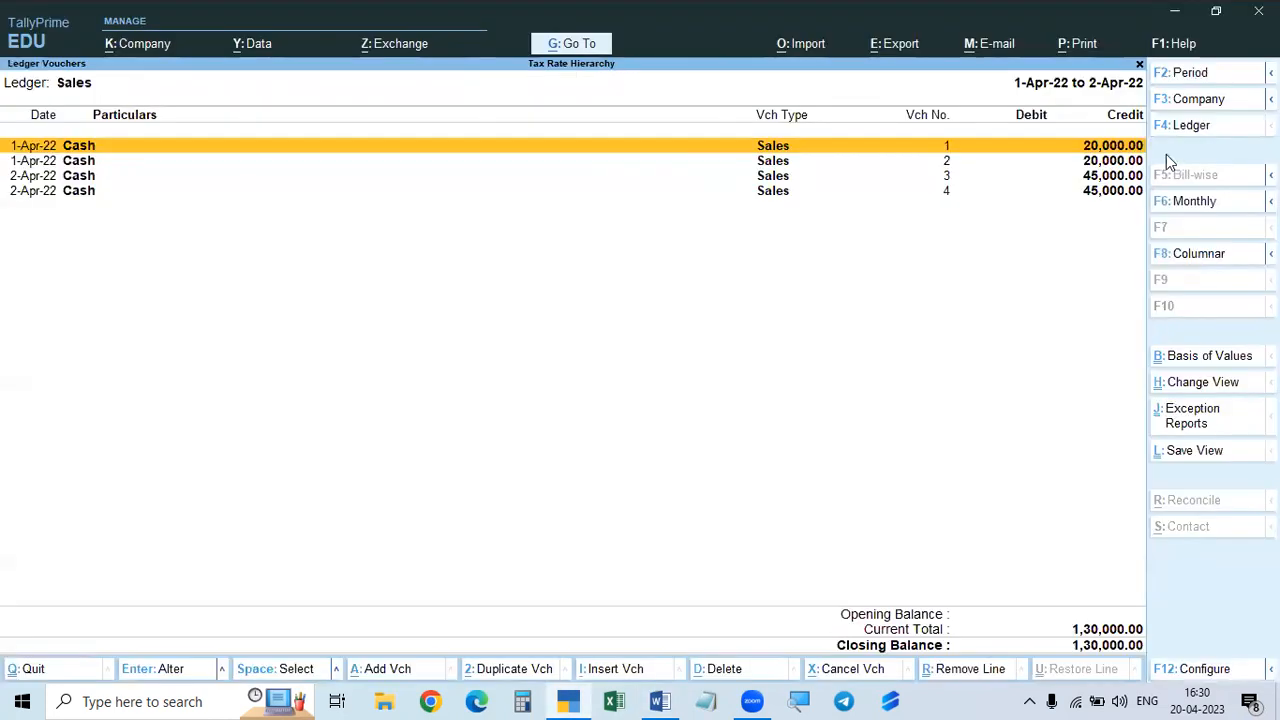
- Examine the detailed GST tax analysis of sales voucher 1, and return to the ledger vouchers without changes
left_click(1100, 146)
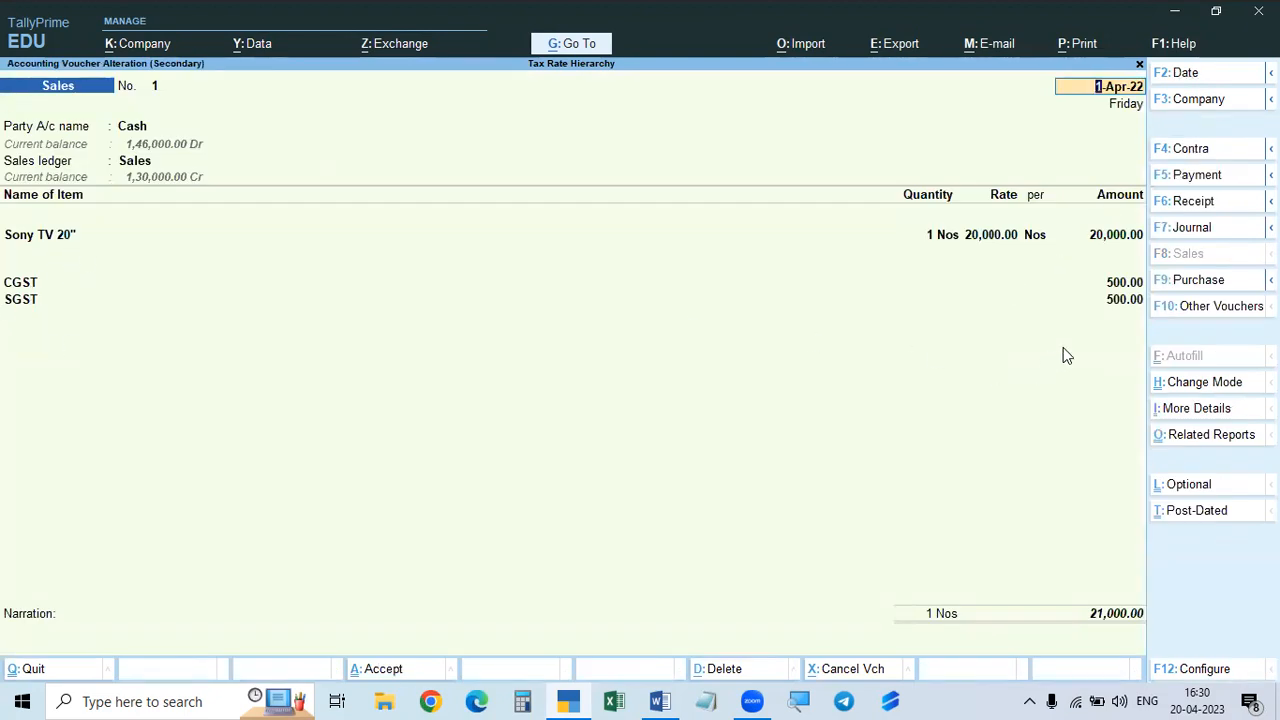
key("ctrl+o")
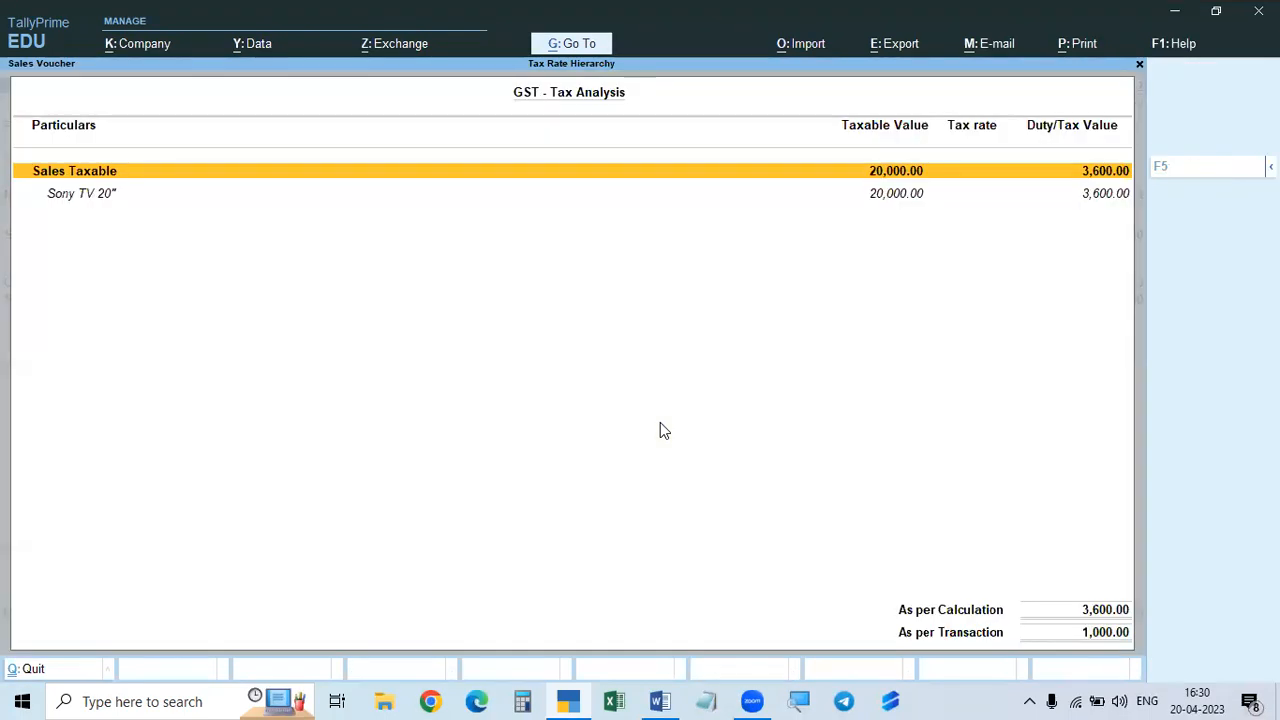
key("alt+F5")
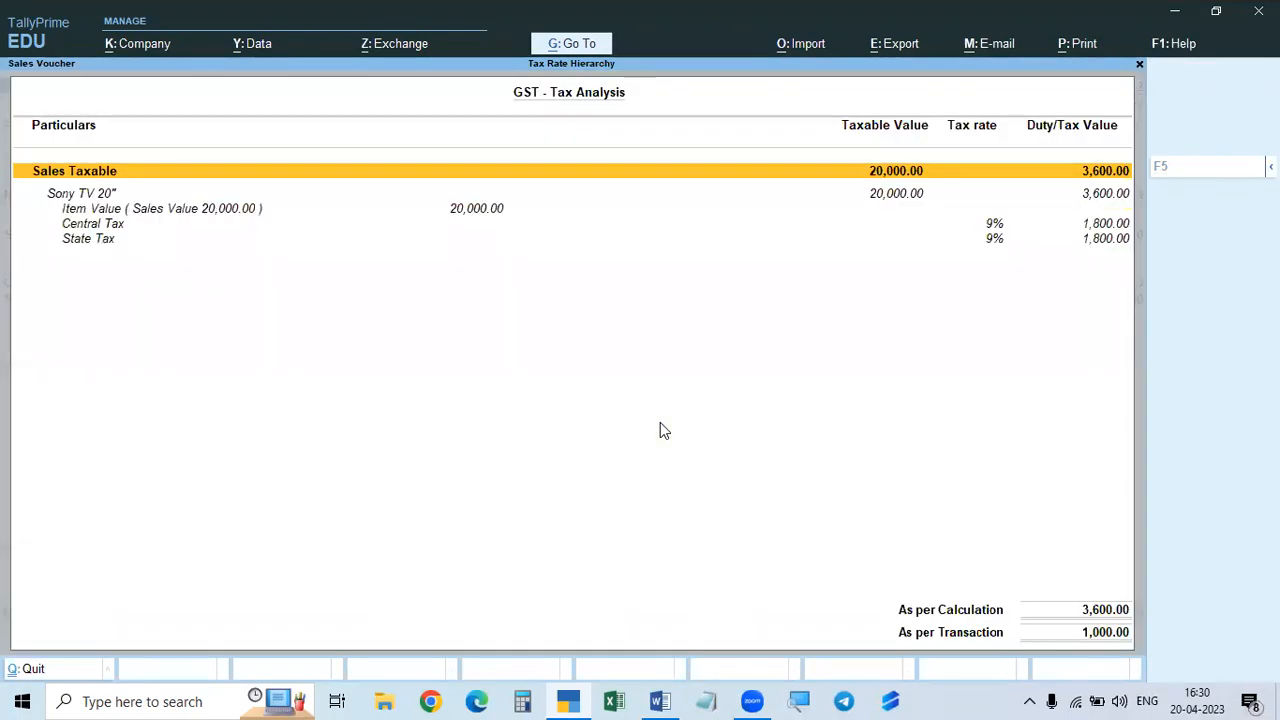
key("Escape")
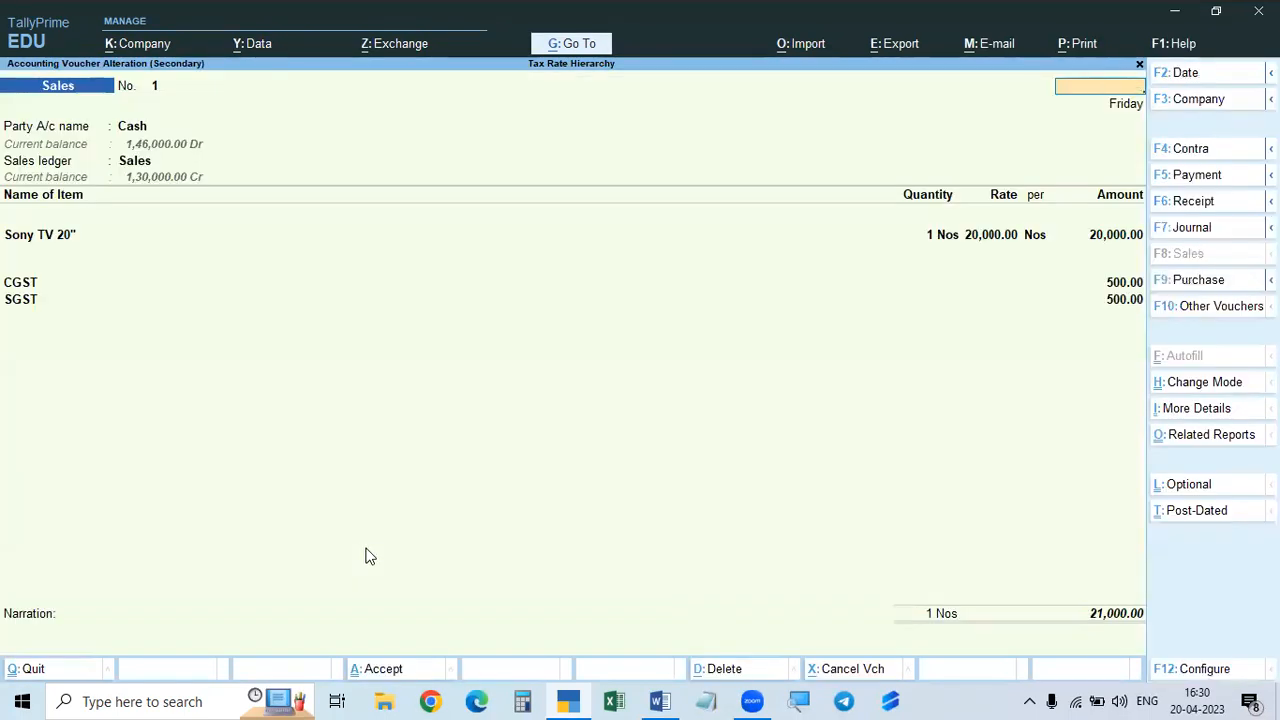
key("Escape")
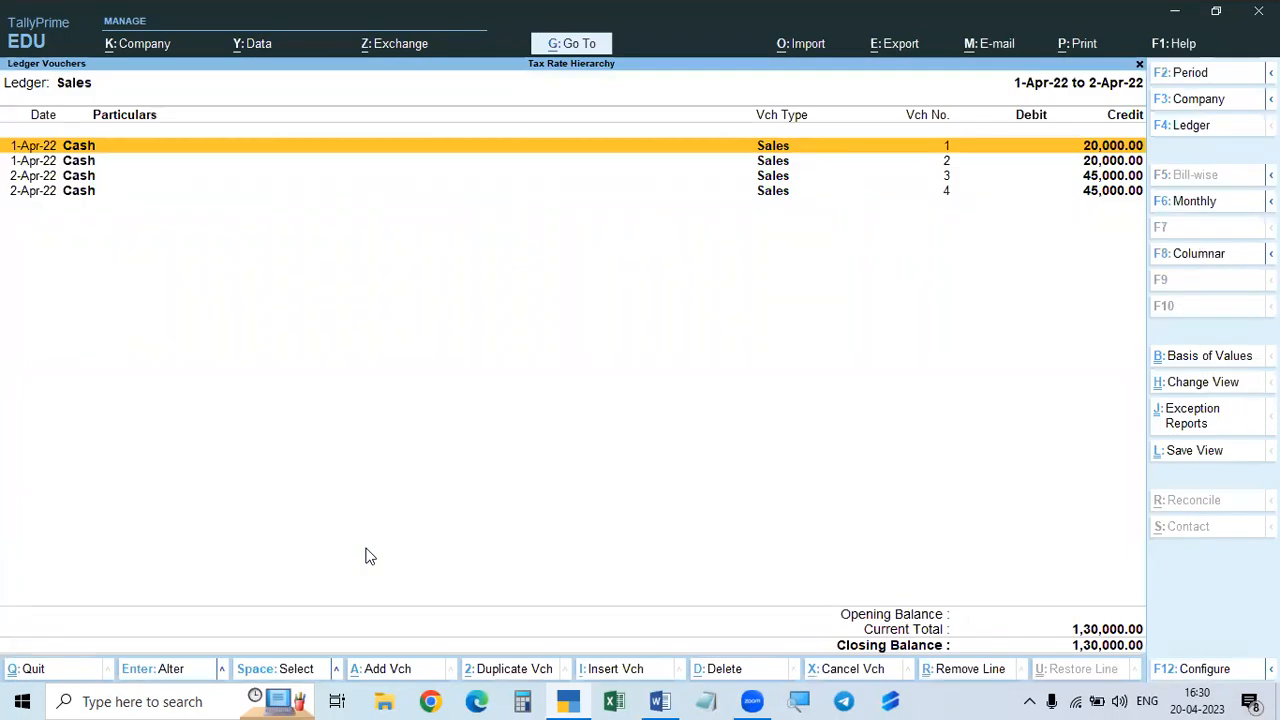
- Switch to the Word notes, highlight the "Leger 20%" entry in the tax rate list and save the document
key("alt")
key("alt+Tab")
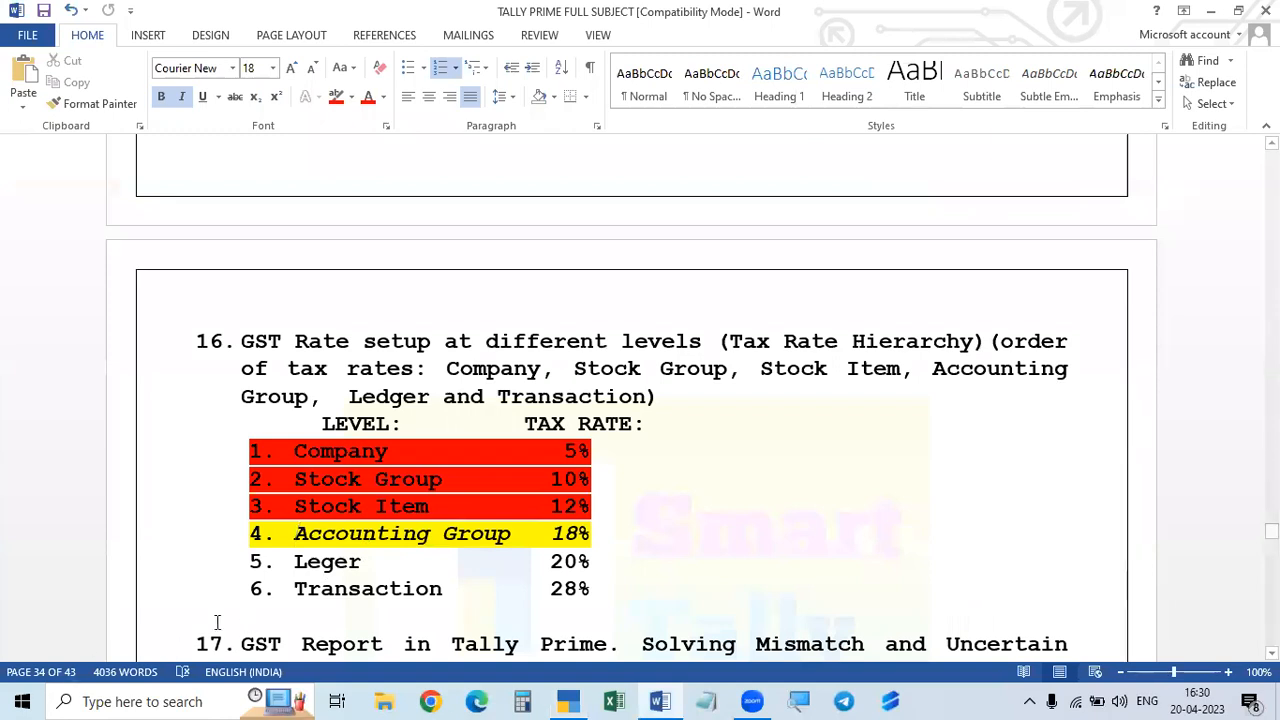
left_click_drag(293, 567, 596, 574)
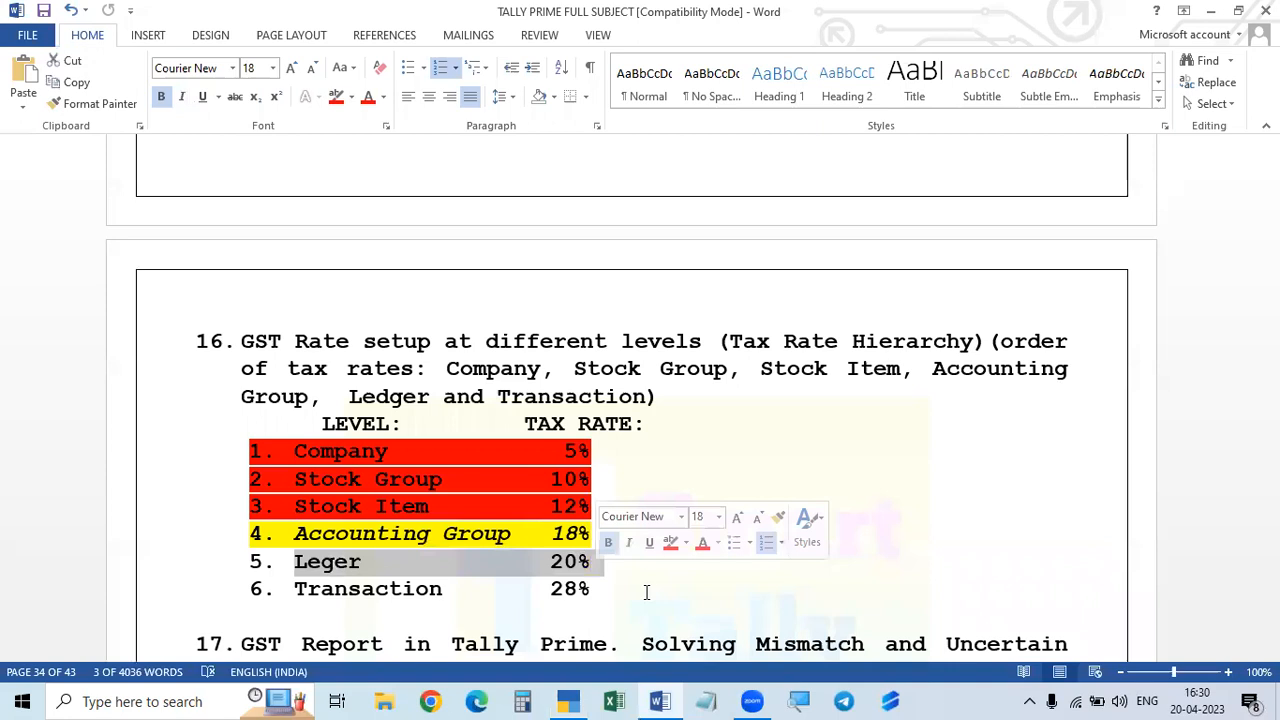
left_click(351, 98)
left_click(342, 123)
key("Right")
key("ctrl+s")
- Switch back to TallyPrime and close the Sales ledger report to return to the Gateway of Tally
key("alt+Tab")
key("Escape")
key("Escape")
key("Escape")
key("Escape")
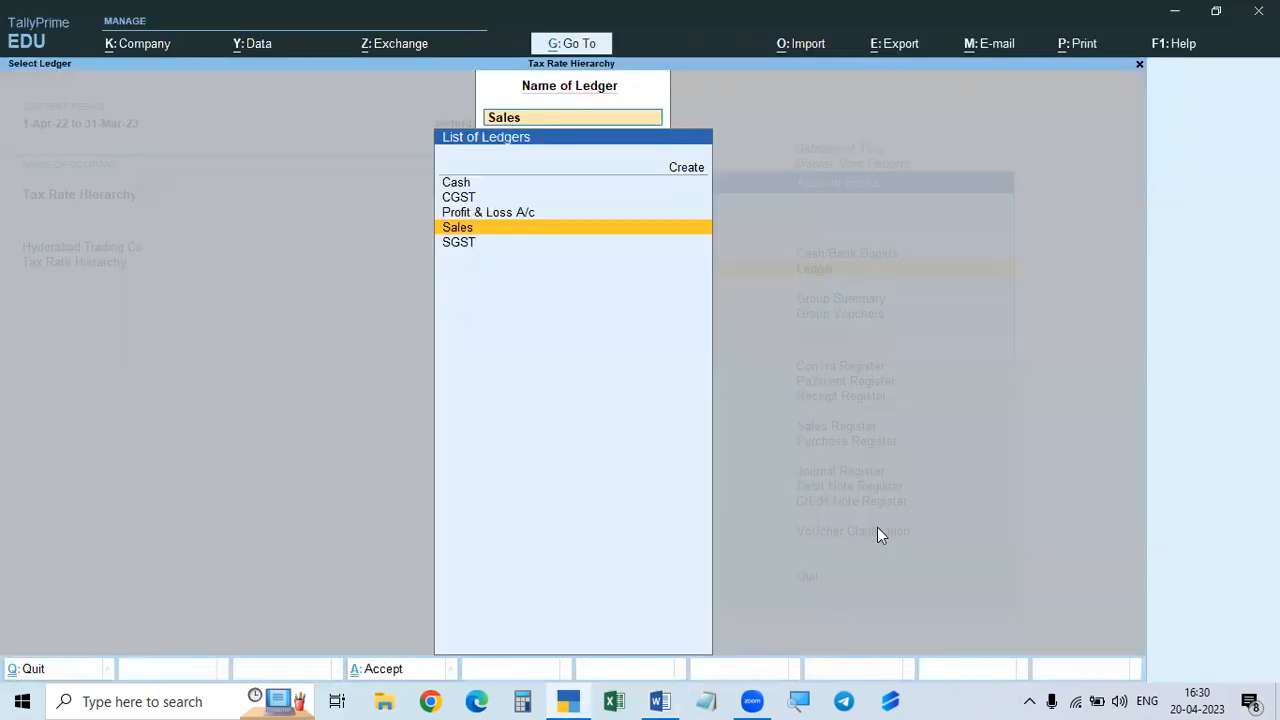
- Open the Sales ledger for alteration
key("Down")
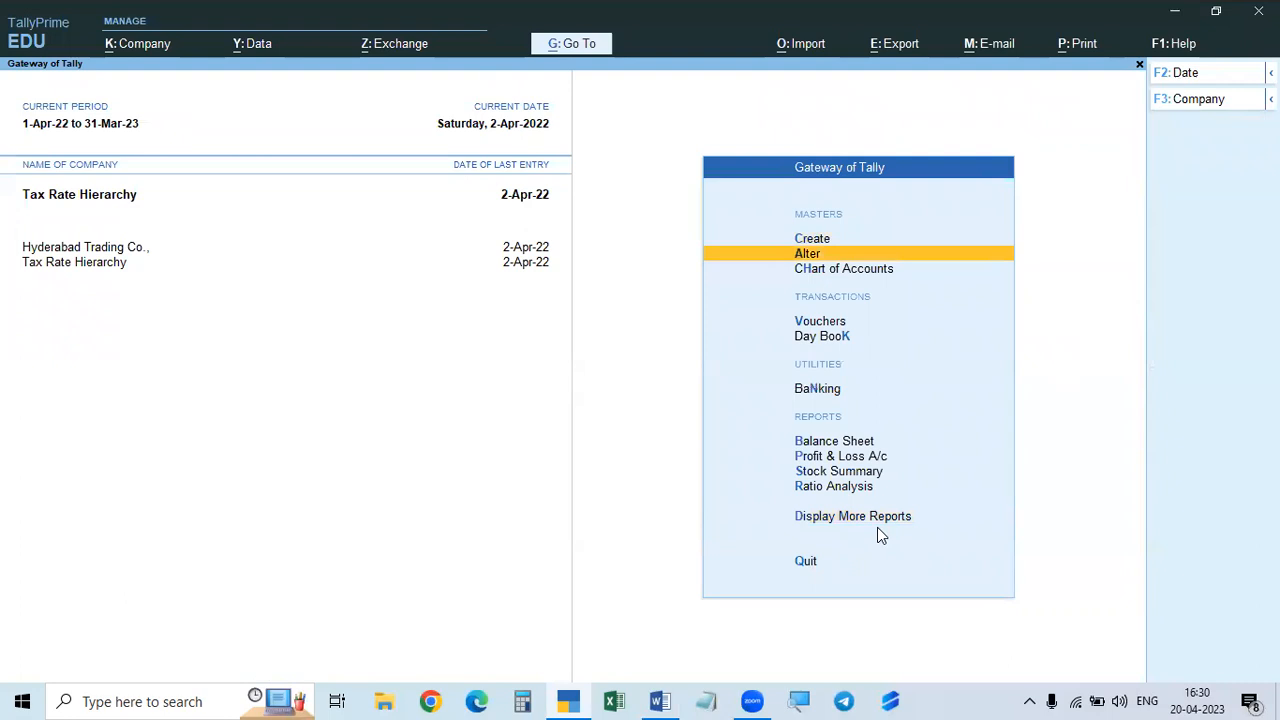
key("Return")
key("Return")
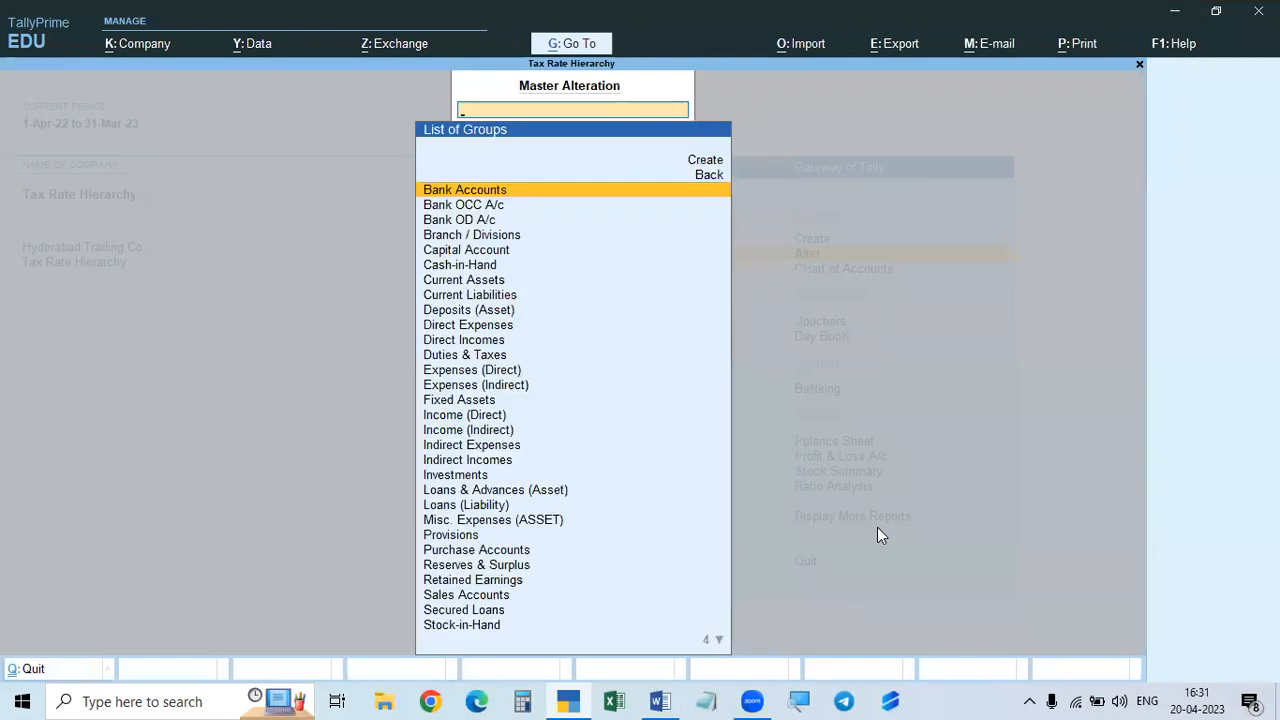
key("Escape")
key("Down")
key("Return")
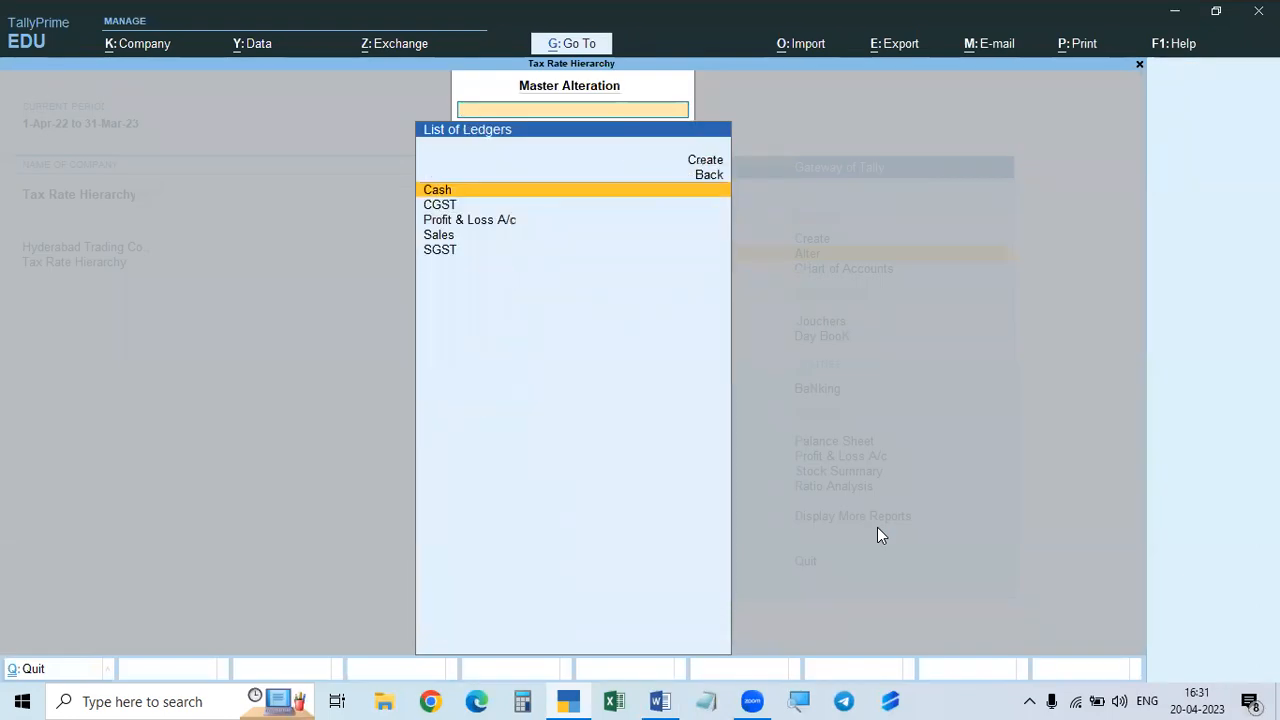
key("Down")
key("Down")
key("Down")
key("Down")
key("Up")
key("Return")
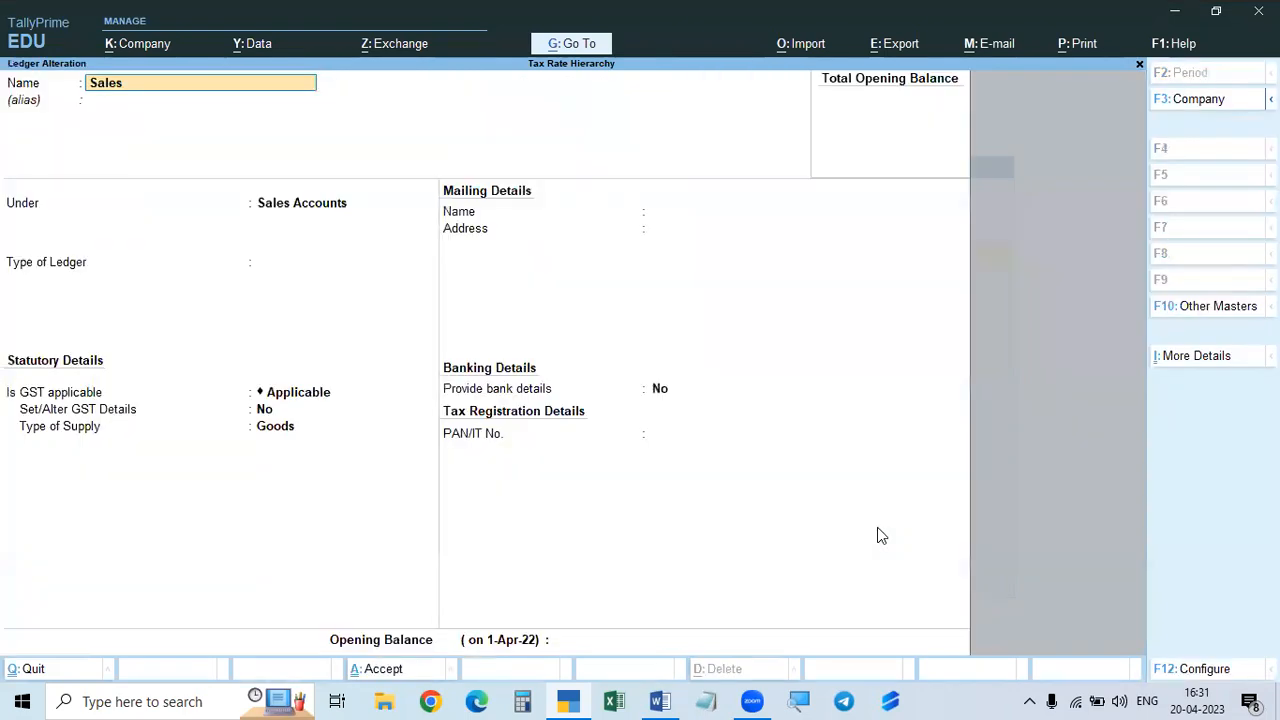
- Set the Sales ledger's Set/Alter GST Details option to Yes and open its GST details
key("Return")
key("Return")
key("Return")
key("Return")
key("Return")
key("y")
key("Return")
key("Return")
key("Return")
key("Return")
key("Return")
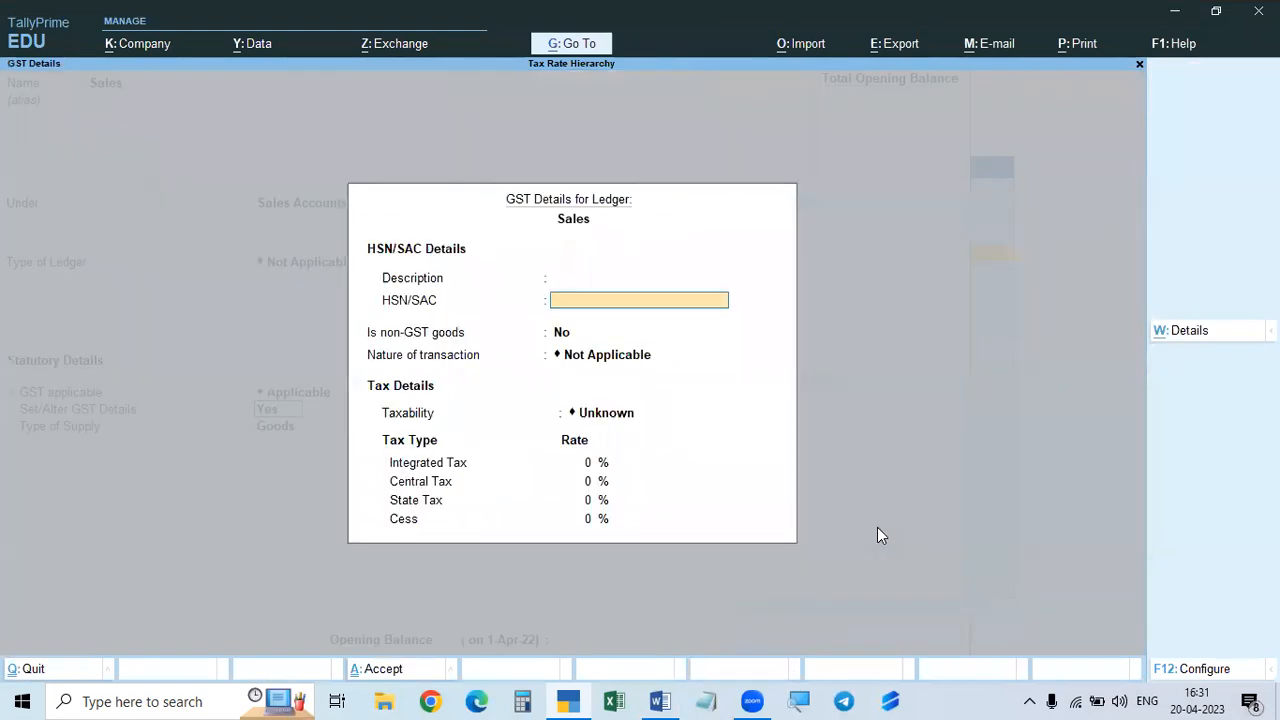
- Set the Sales ledger's taxability to Taxable with an Integrated Tax rate of 20%, checking the rate against the Word notes
key("Down")
key("Down")
key("Down")
key("Return")
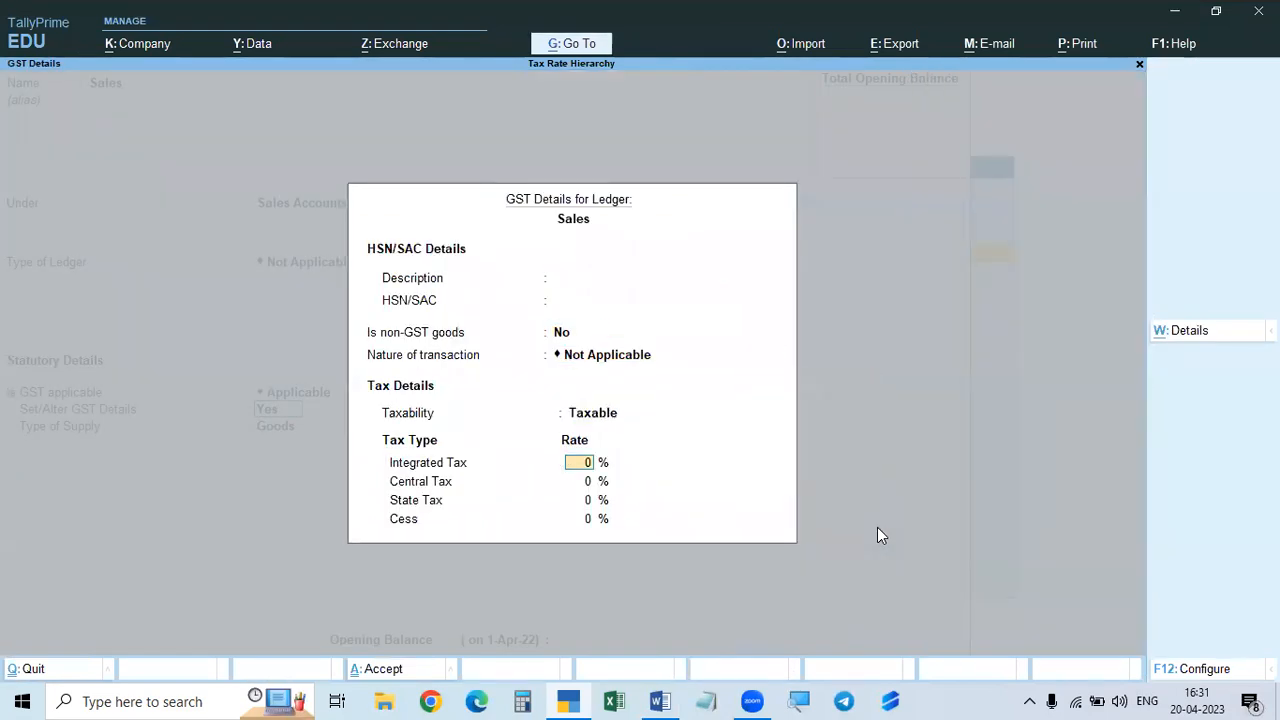
type("20")
left_click(660, 700)
left_click(660, 700)
key("Return")
key("Return")
key("Return")
key("Return")
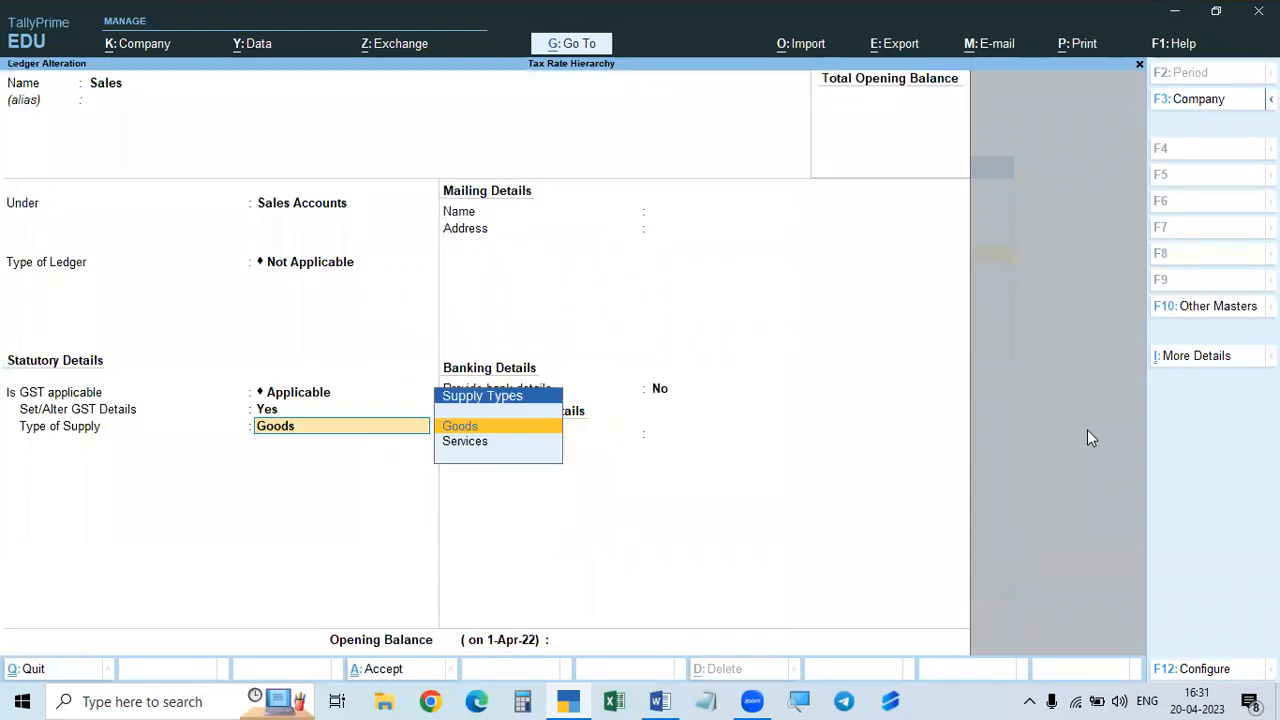
- Keep Goods as the type of supply, save the Sales ledger and return to the Gateway of Tally
key("Return")
key("Return")
key("Return")
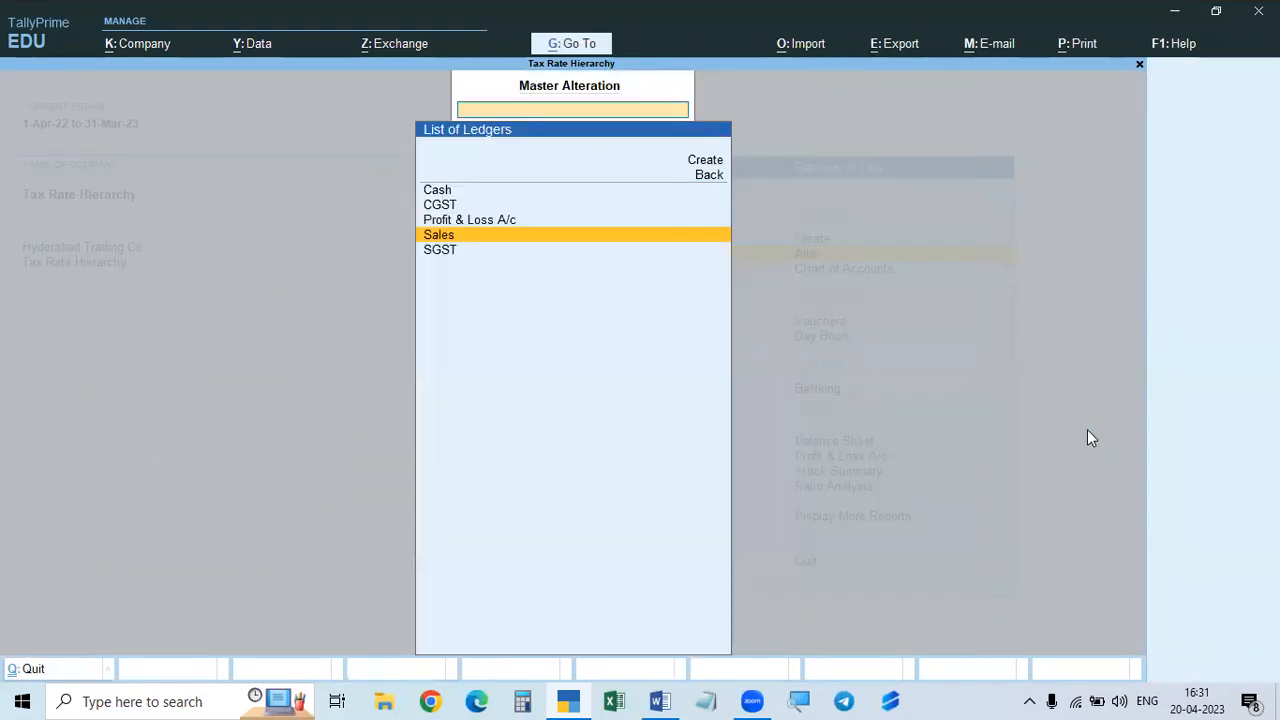
key("Escape")
key("Up")
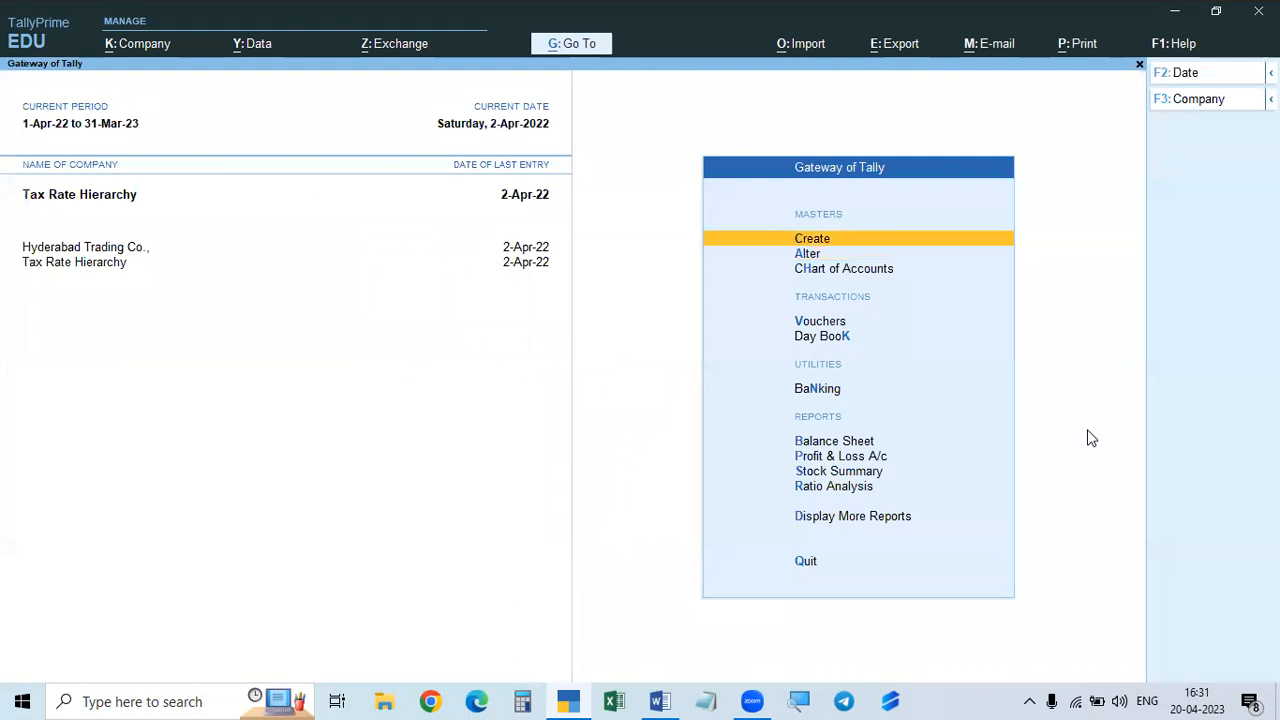
- Start a new sales voucher for the Cash account and enter the buyer's name as a new party in the party details
key("v")
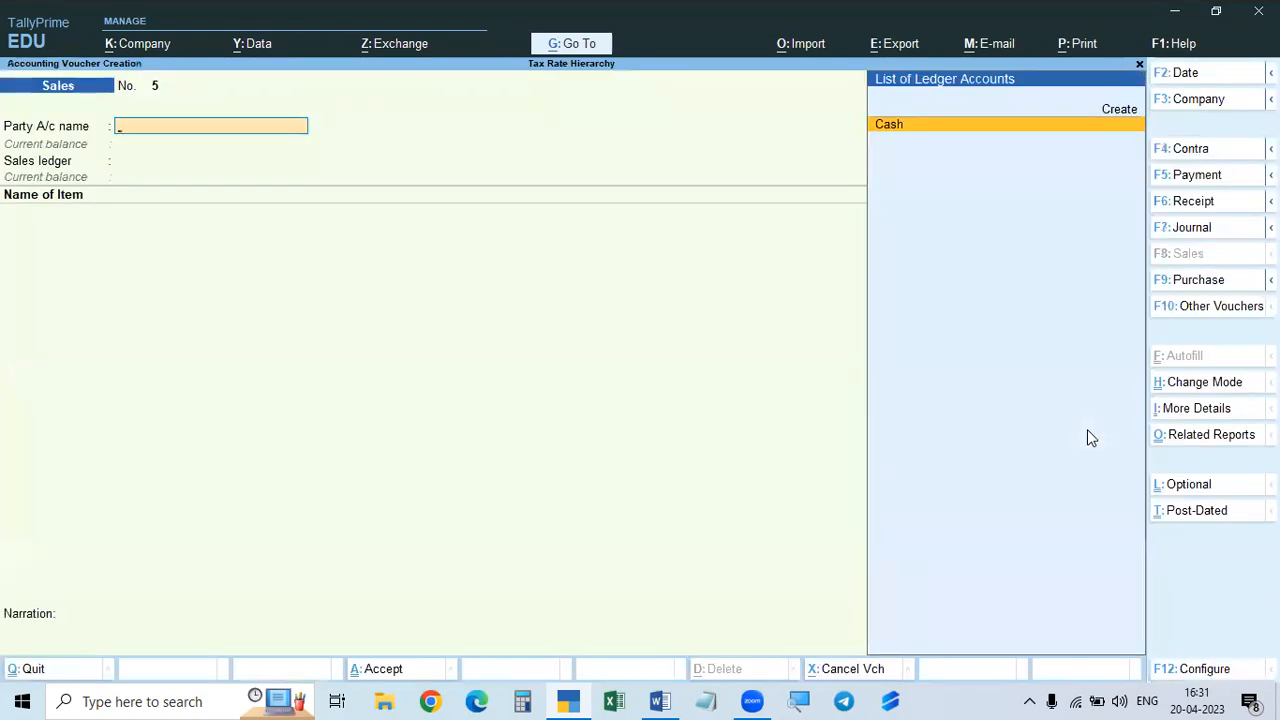
key("Return")
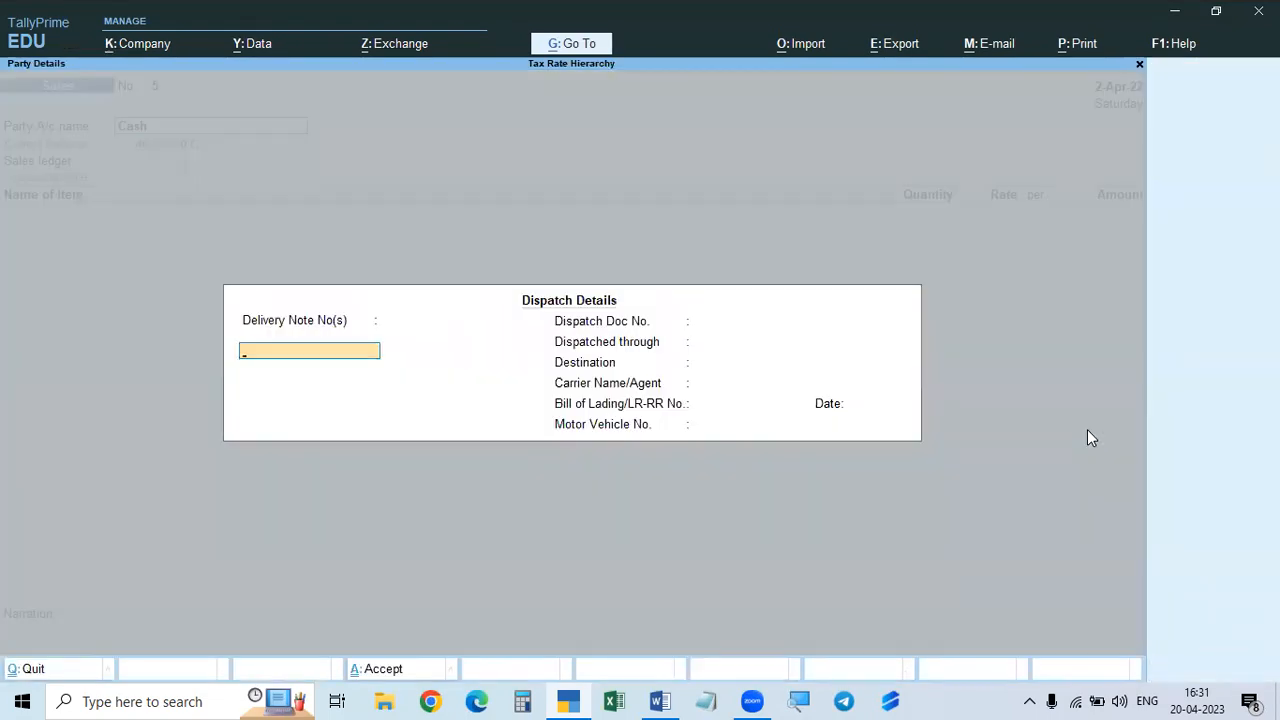
key("ctrl+a")
type("Ram")
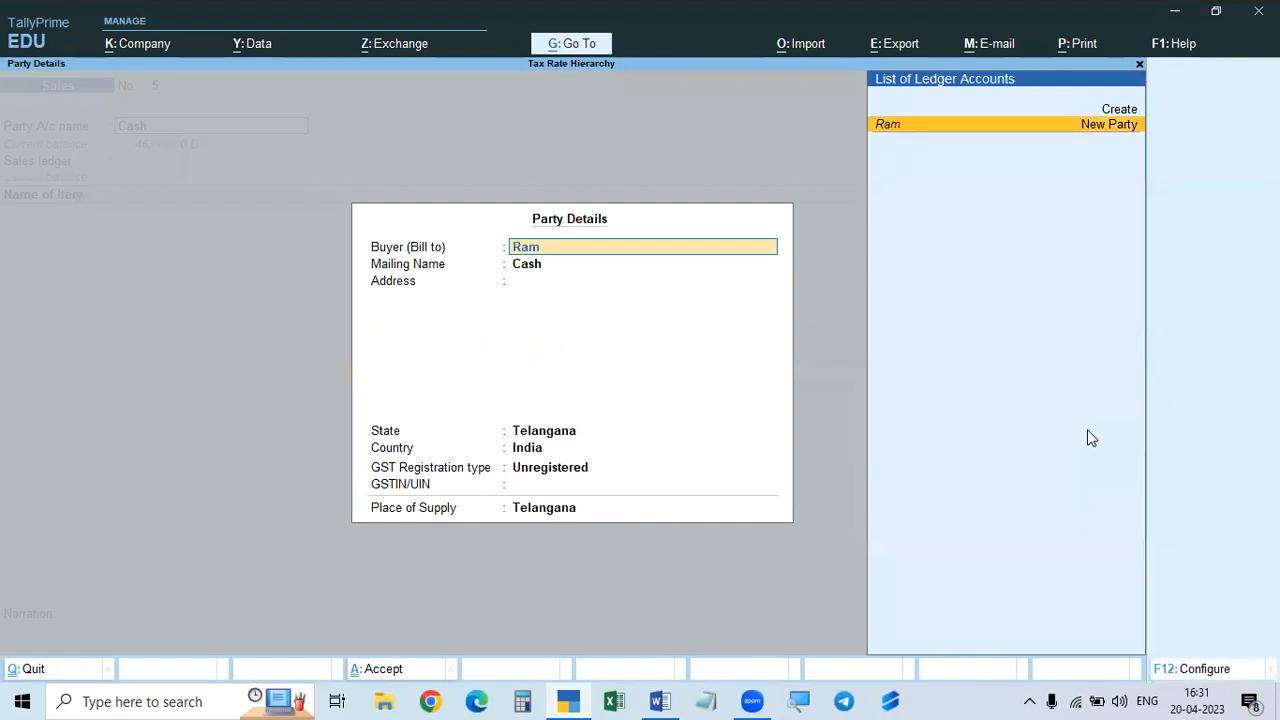
type("u")
key("Return")
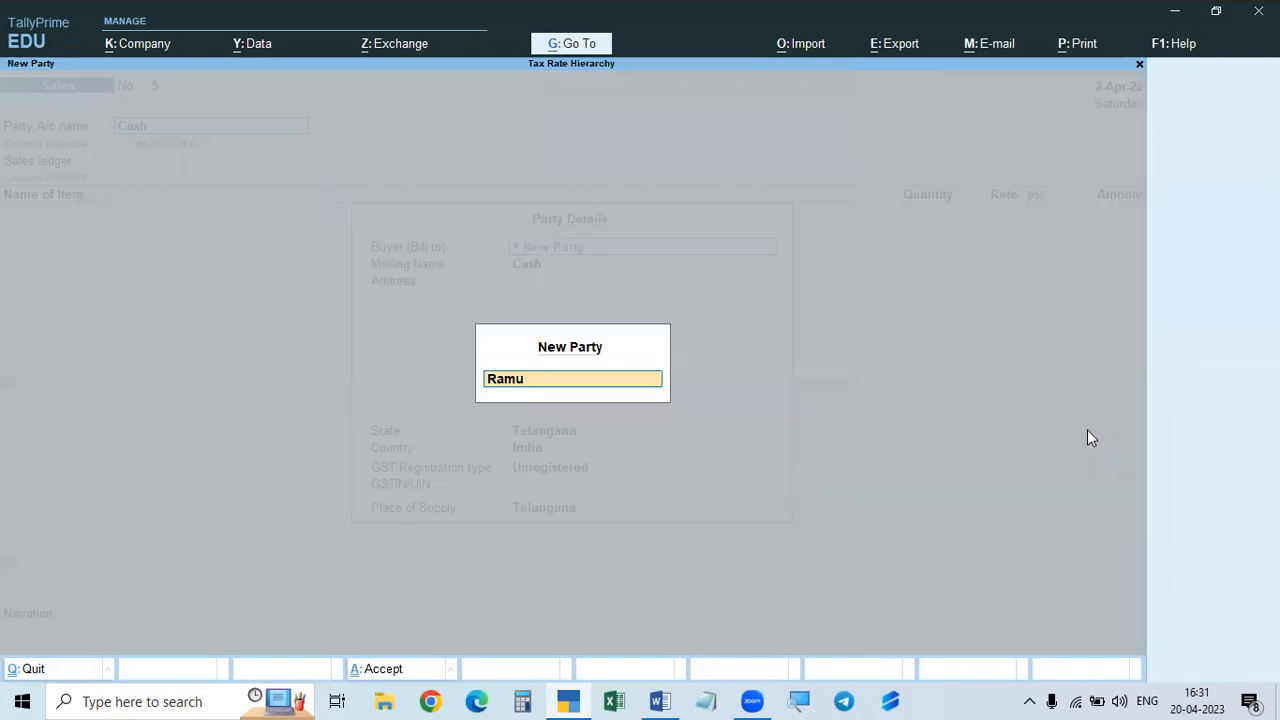
key("Return")
key("Return")
key("Return")
key("Return")
key("Return")
key("Up")
key("Up")
key("Return")
key("Return")
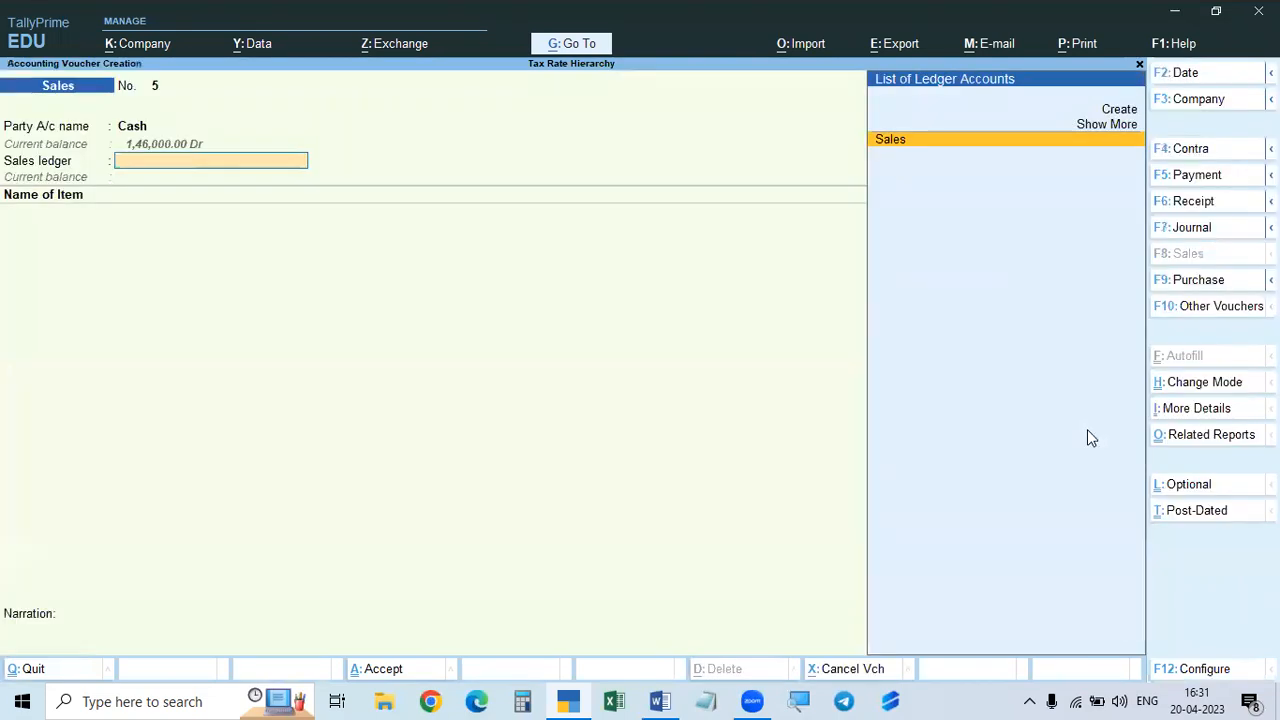
- Select the Sales ledger and add 1 Nos of Sony TV 20" at a rate of 20,000.00 to the voucher
key("Return")
type("Son")
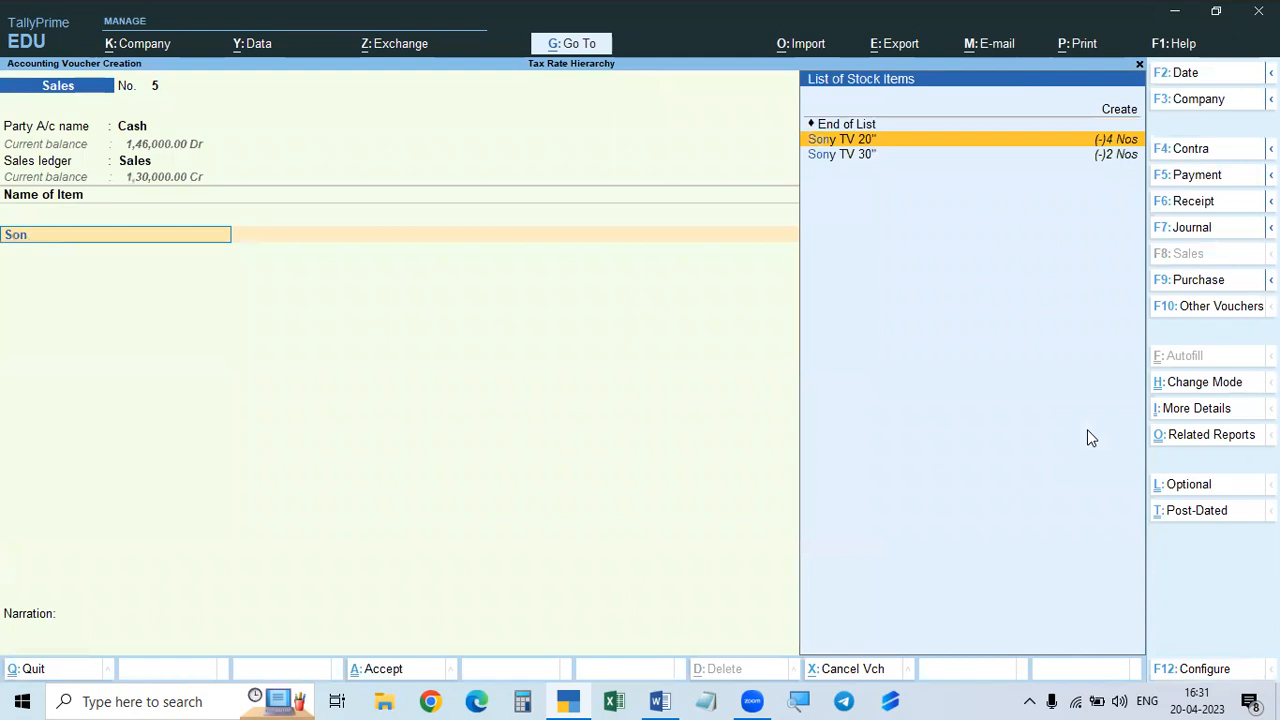
key("Return")
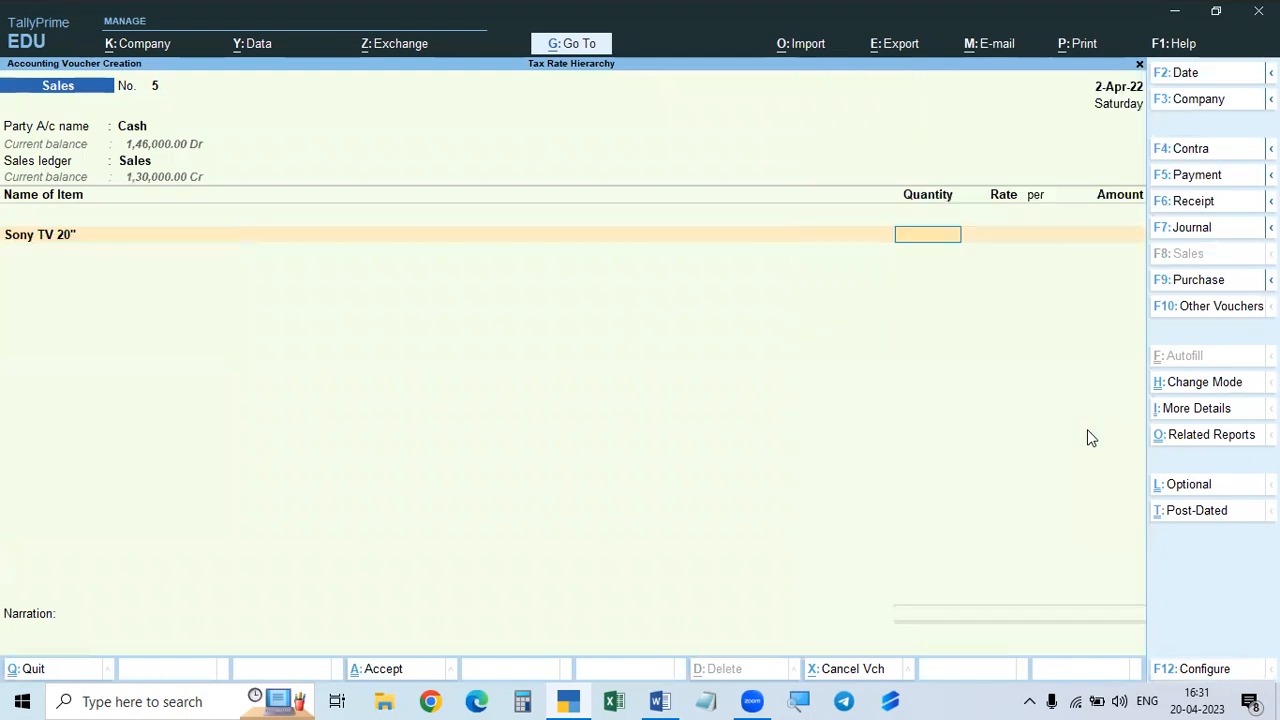
type("1")
key("Return")
key("Return")
key("Return")
key("Return")
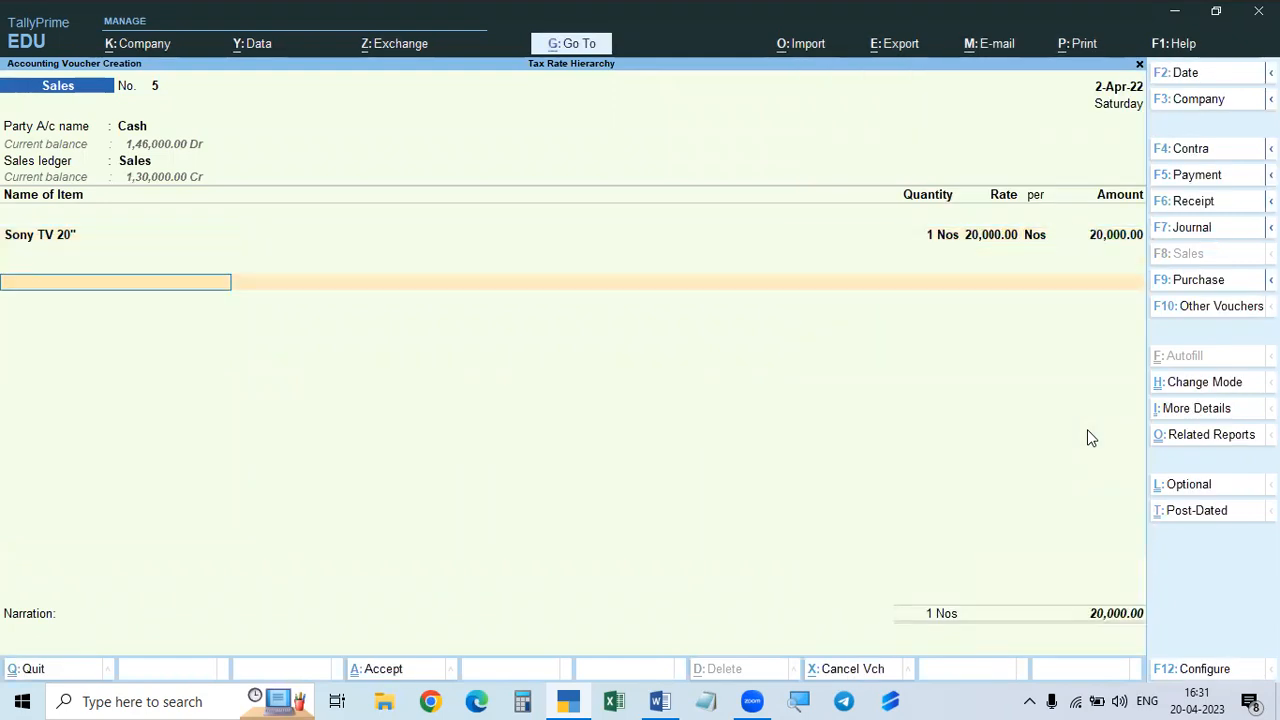
- Add the CGST and SGST tax ledgers below the Sony TV 20" item in the sales voucher
key("Return")
type("cgst")
key("Return")
type("G")
key("Return")
type("st")
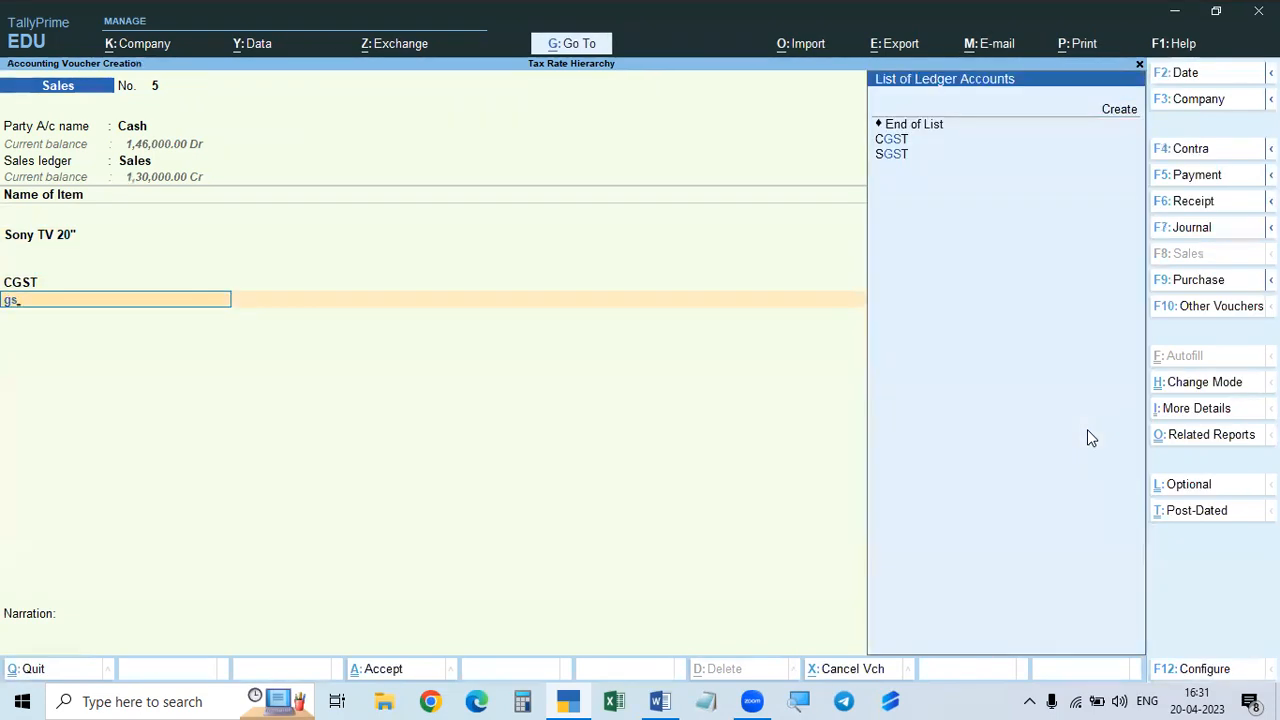
key("Return")
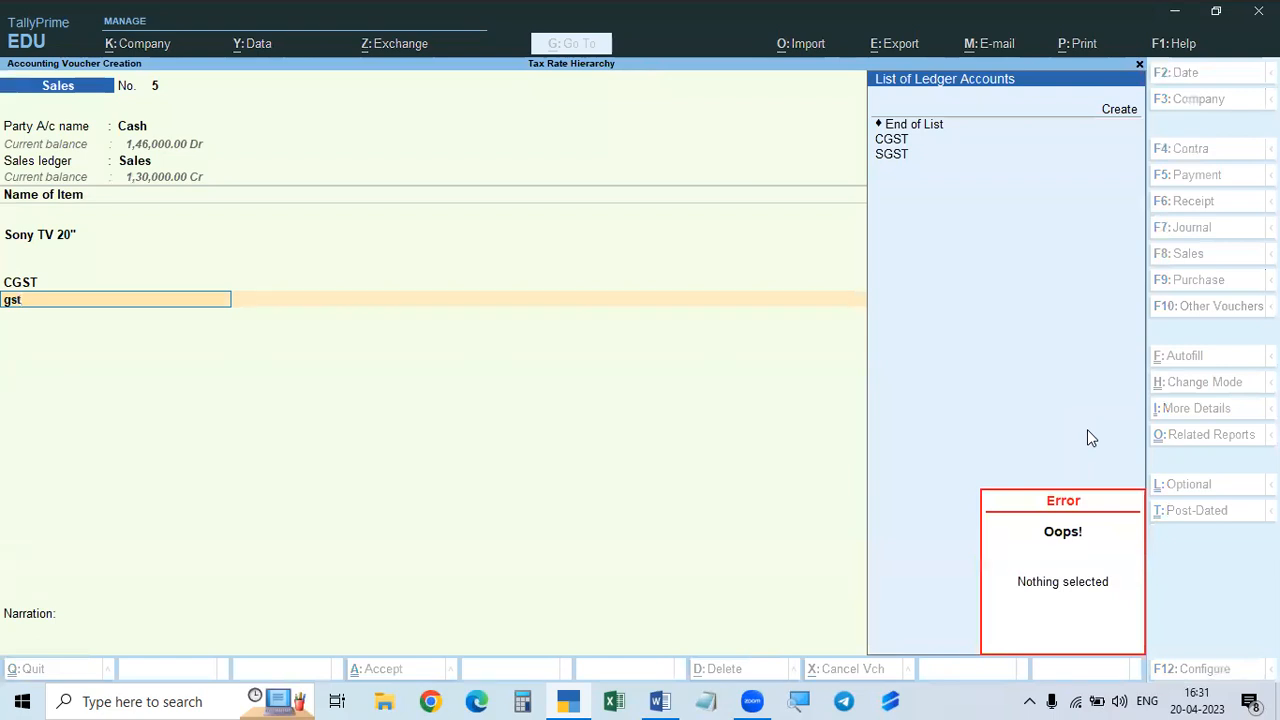
key("Down")
key("Return")
key("Return")
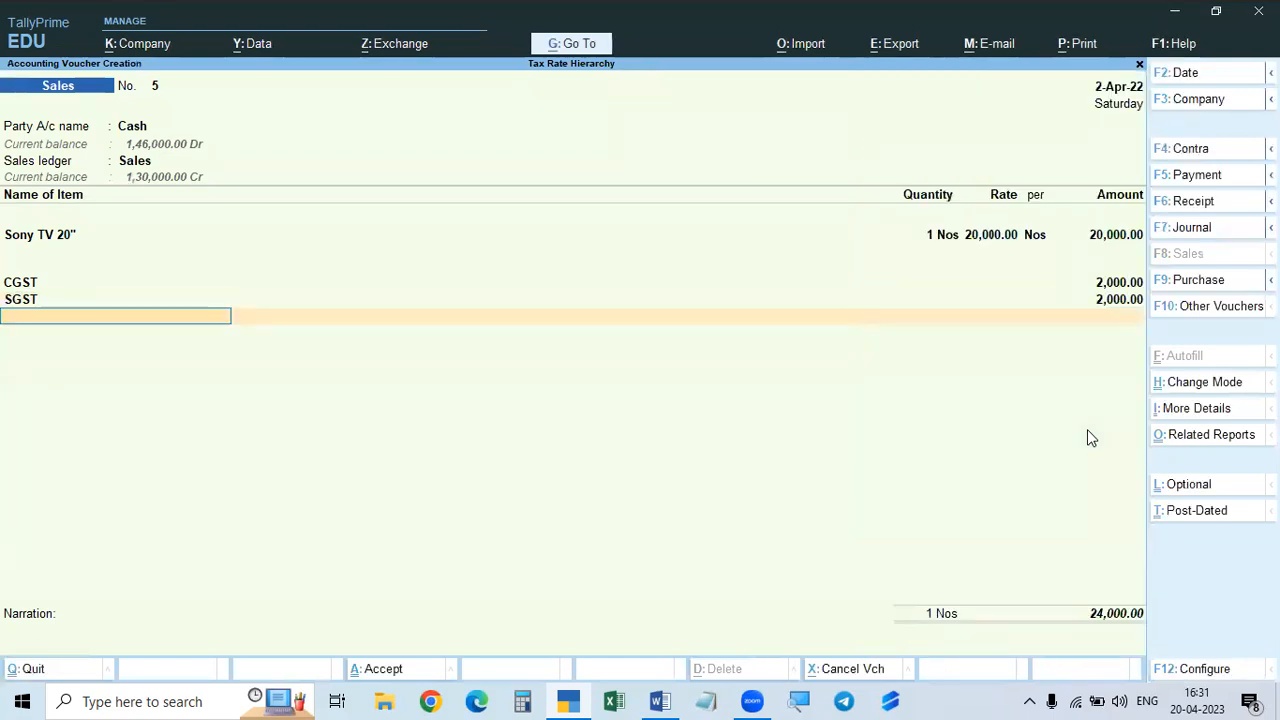
- Compare the voucher's CGST and SGST amounts with the ledger and accounting group rates listed in the Word notes
key("alt+Tab")
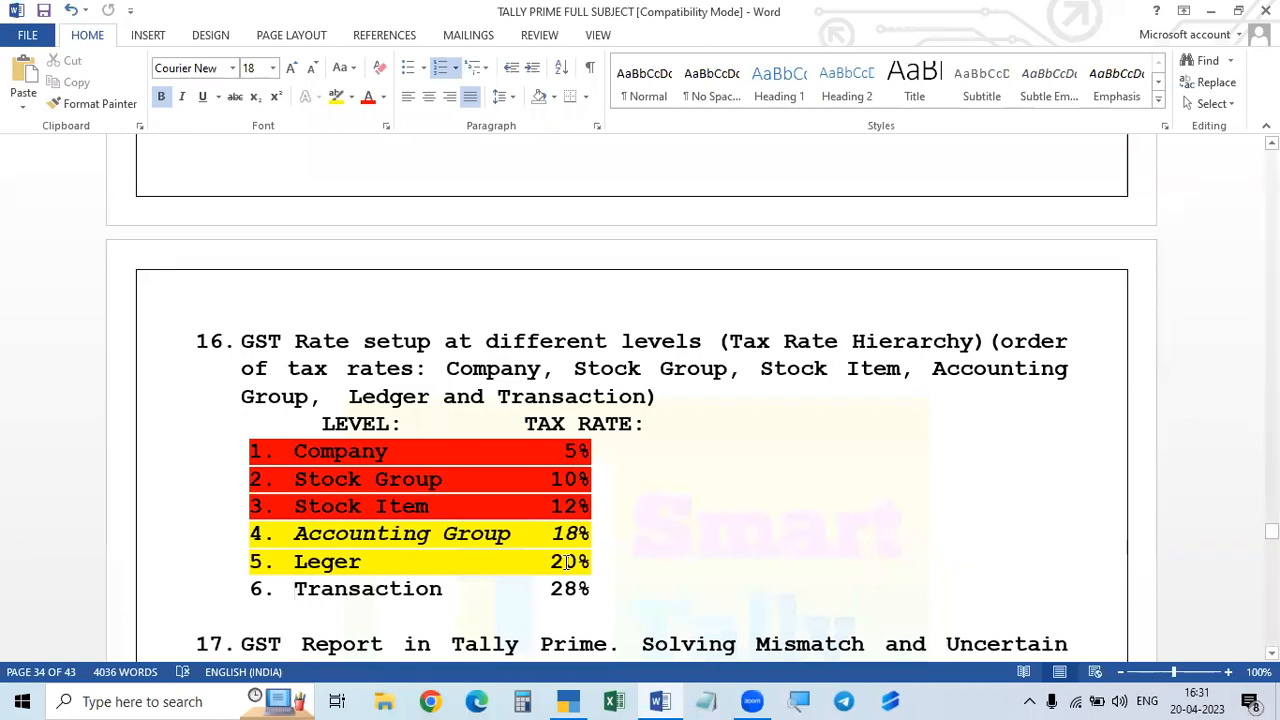
key("alt+Tab")
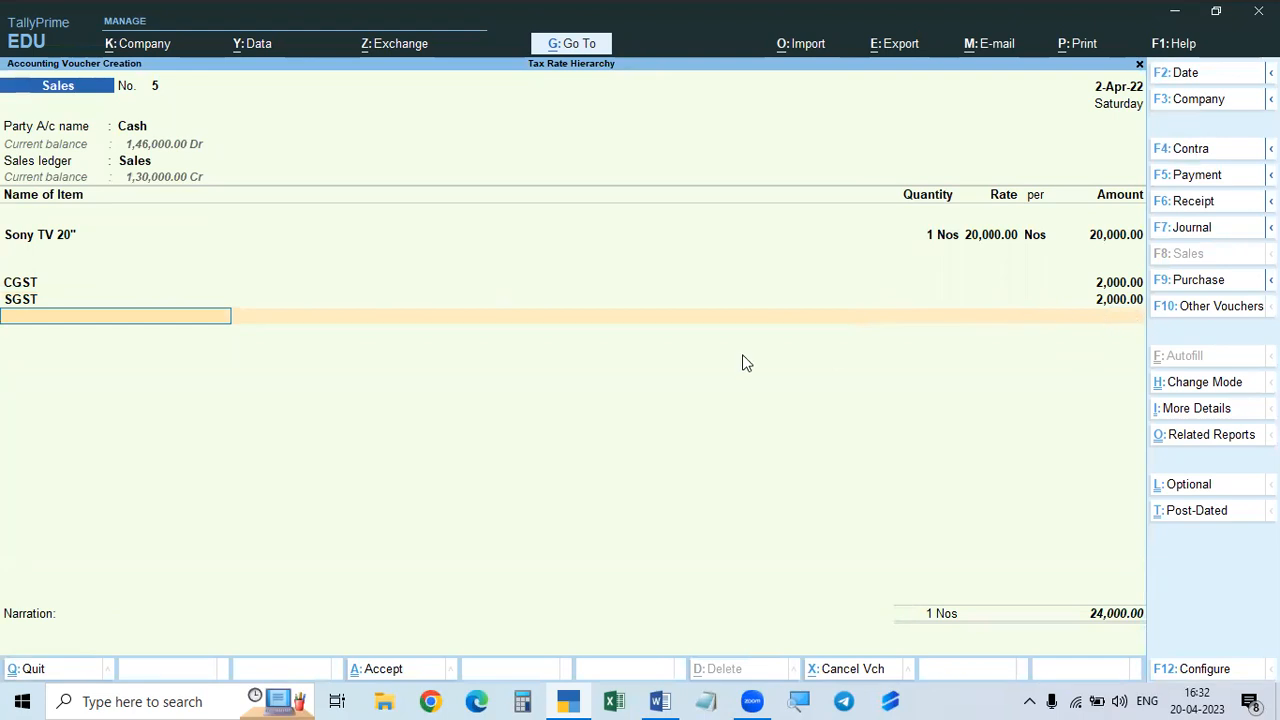
key("alt+Tab")
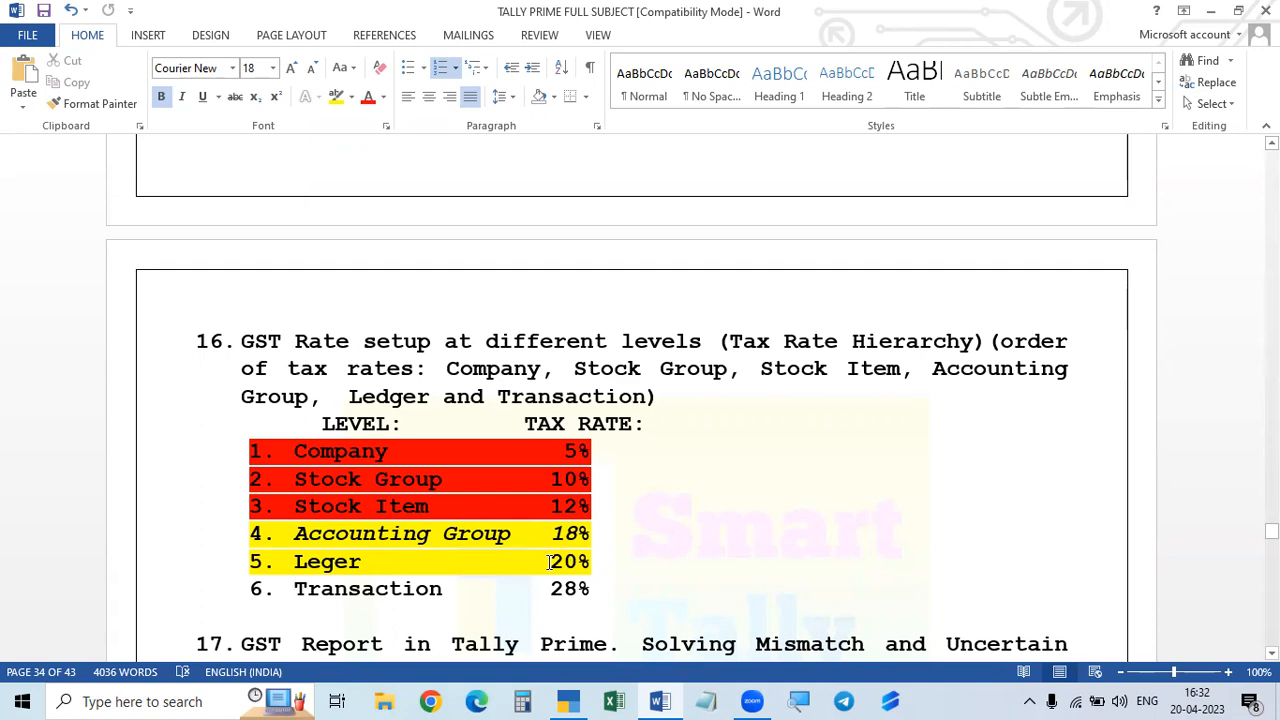
key("alt+Tab")
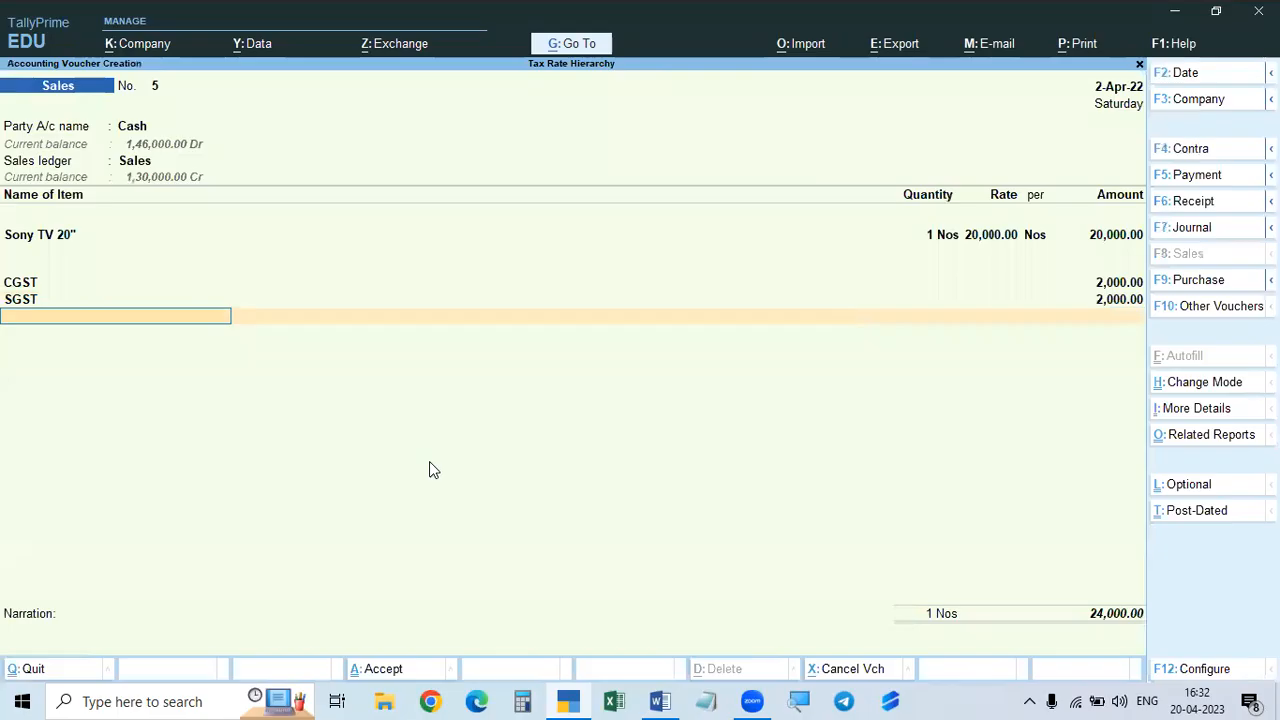
key("alt+Tab")
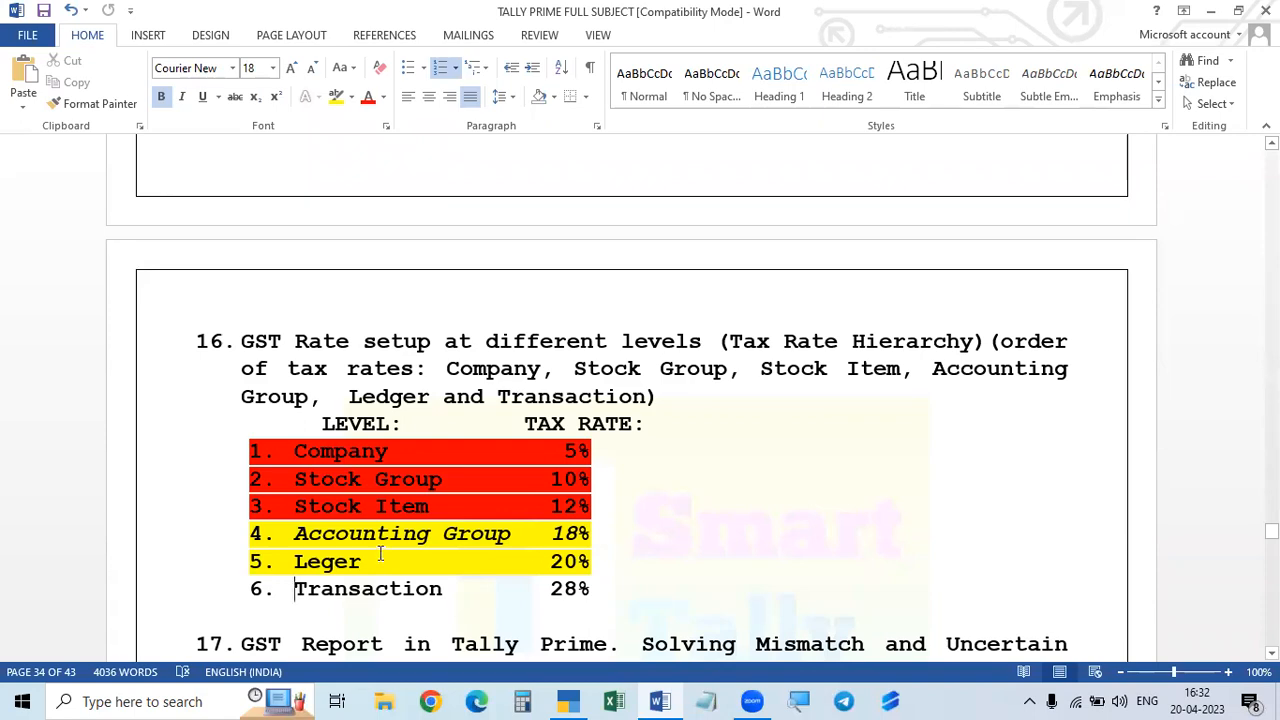
key("alt+Tab")
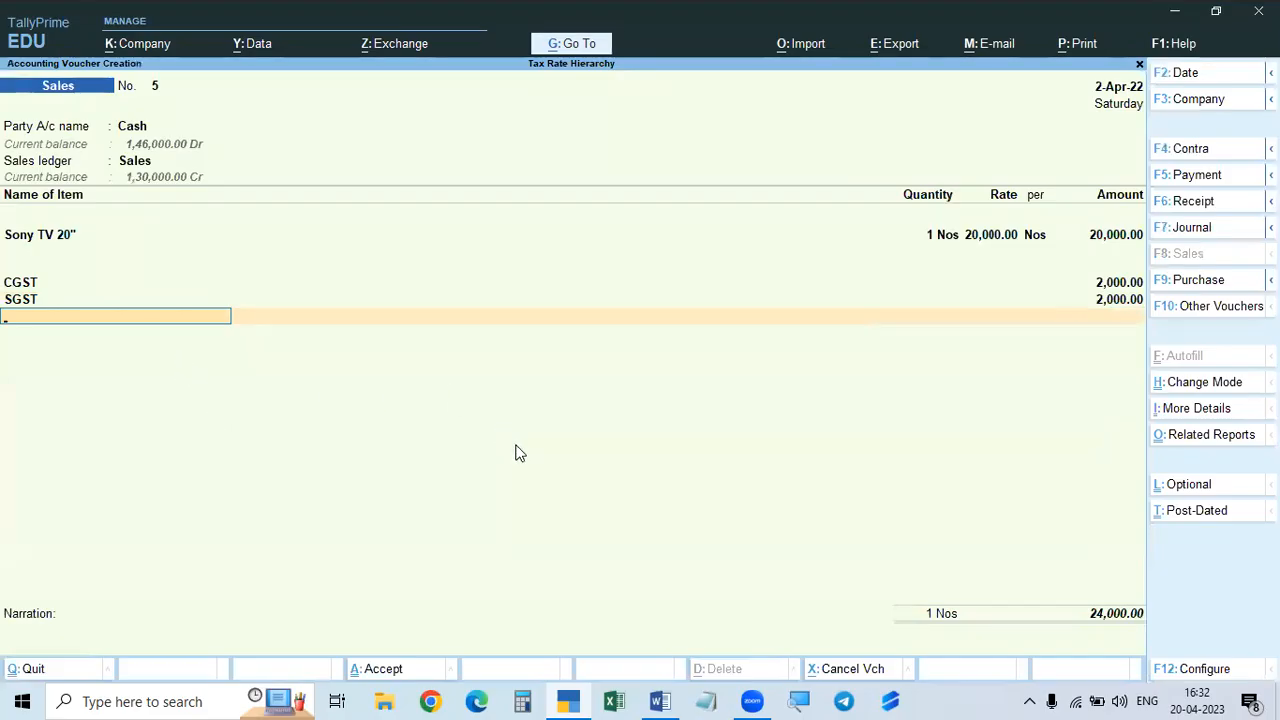
key("alt+Tab")
key("alt+Tab")
key("ctrl+a")
key("Return")
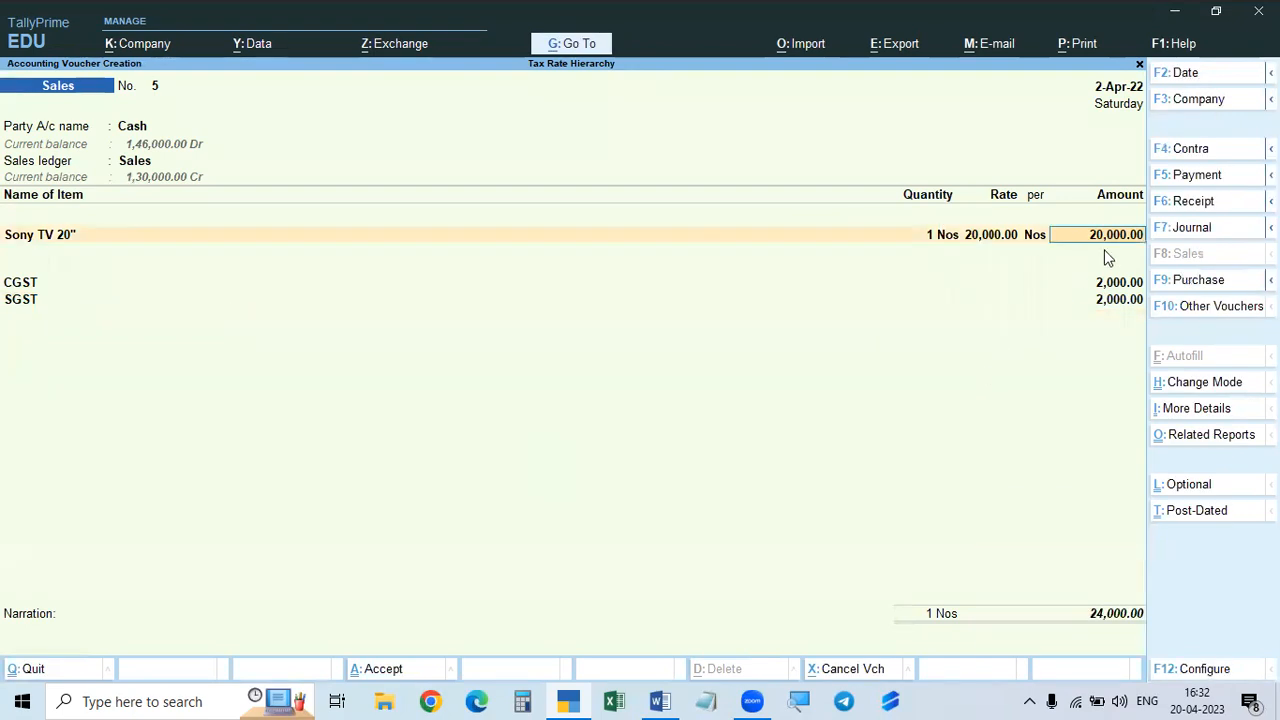
key("Return")
type("Son")
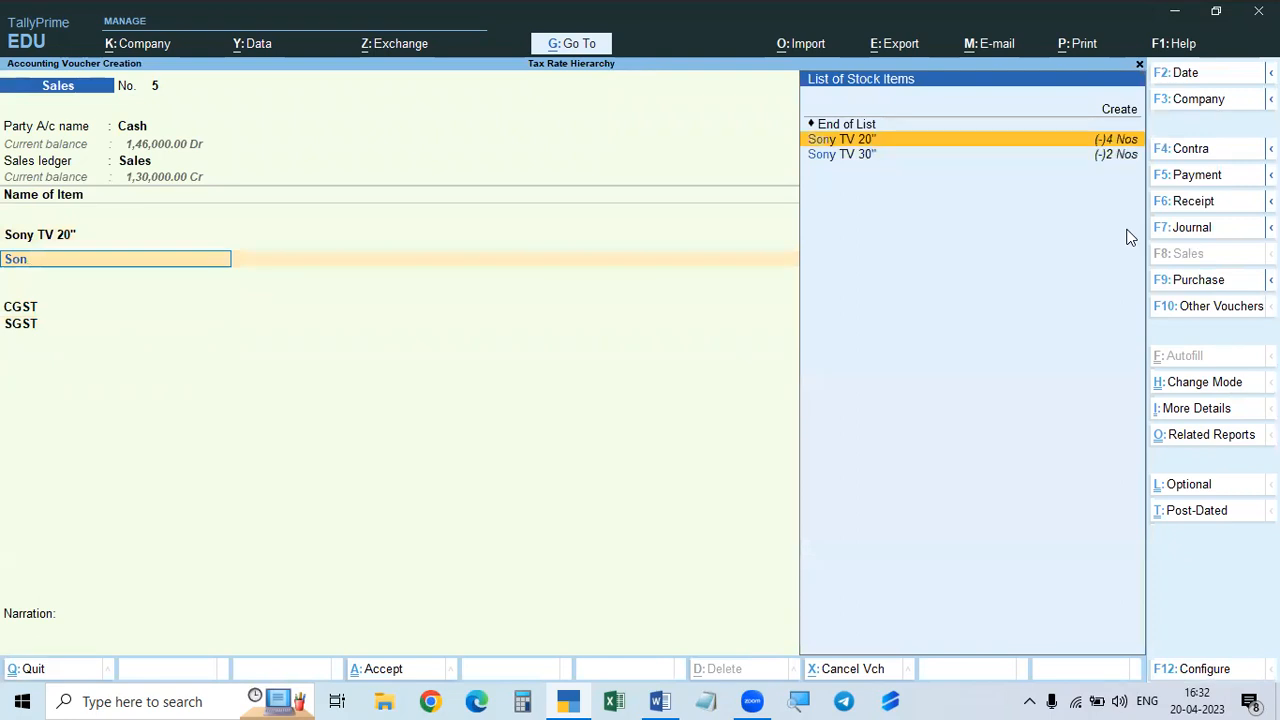
key("Down")
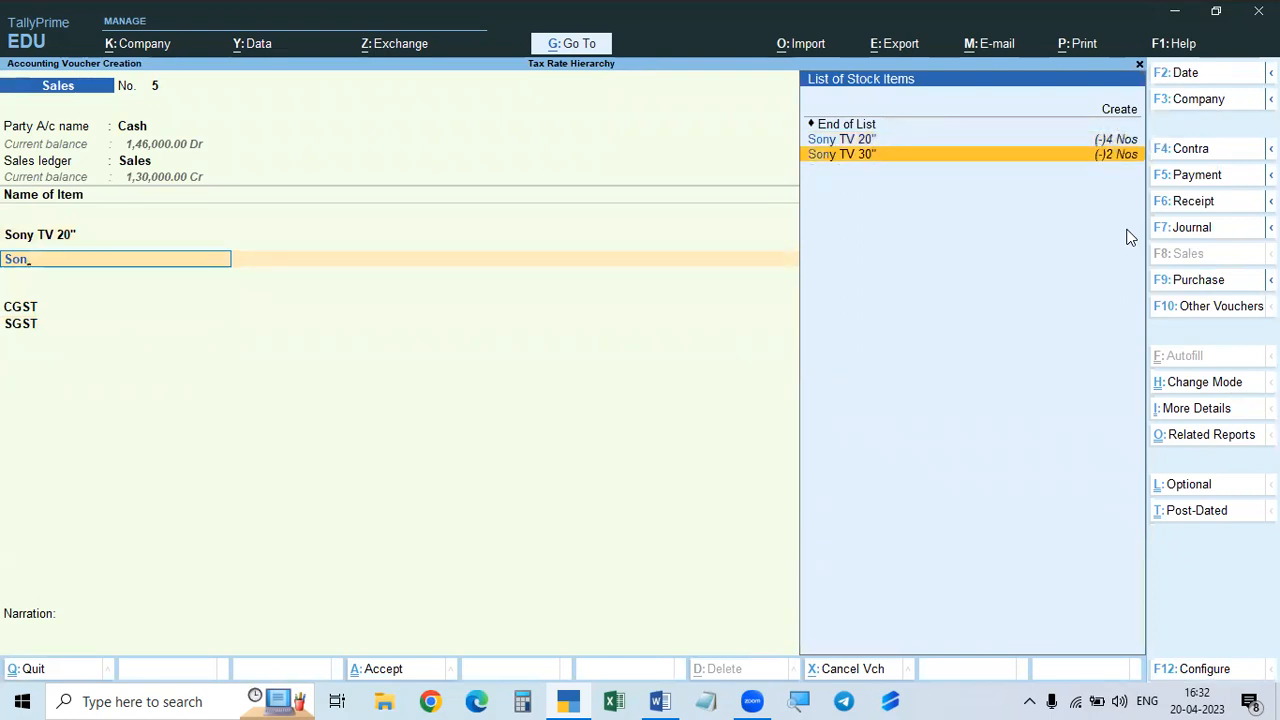
key("BackSpace")
key("BackSpace")
key("BackSpace")
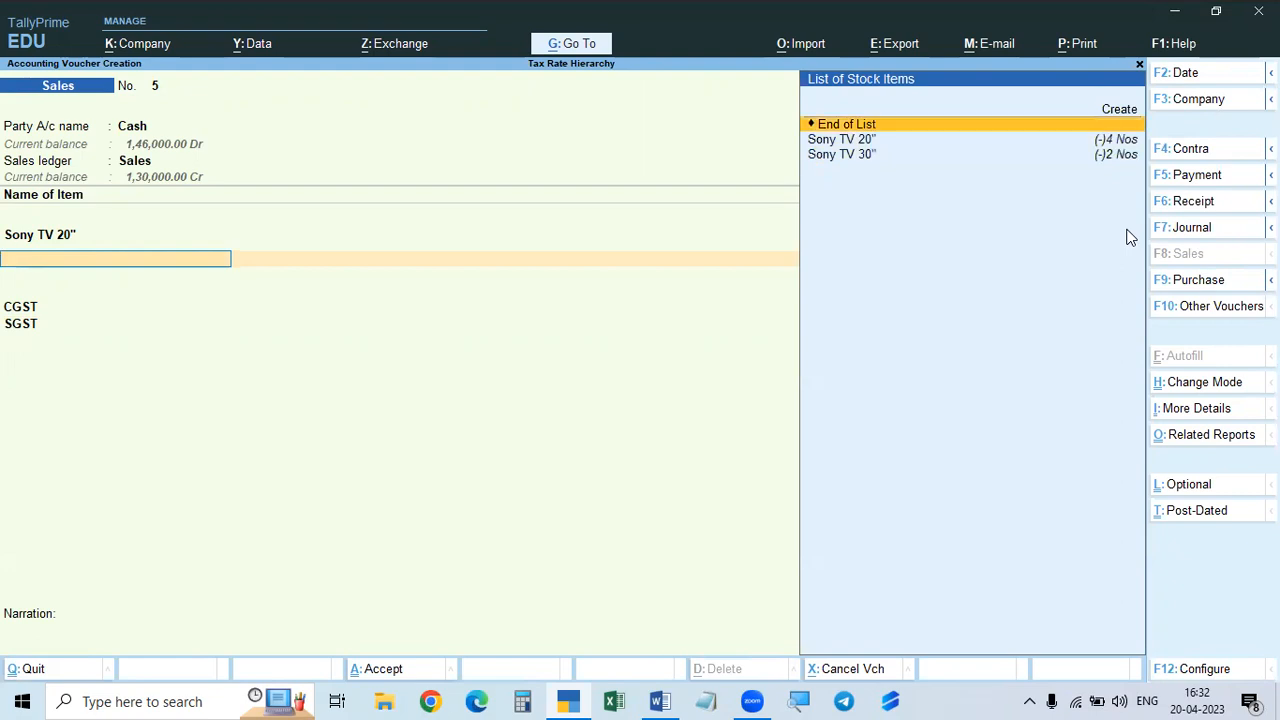
key("Return")
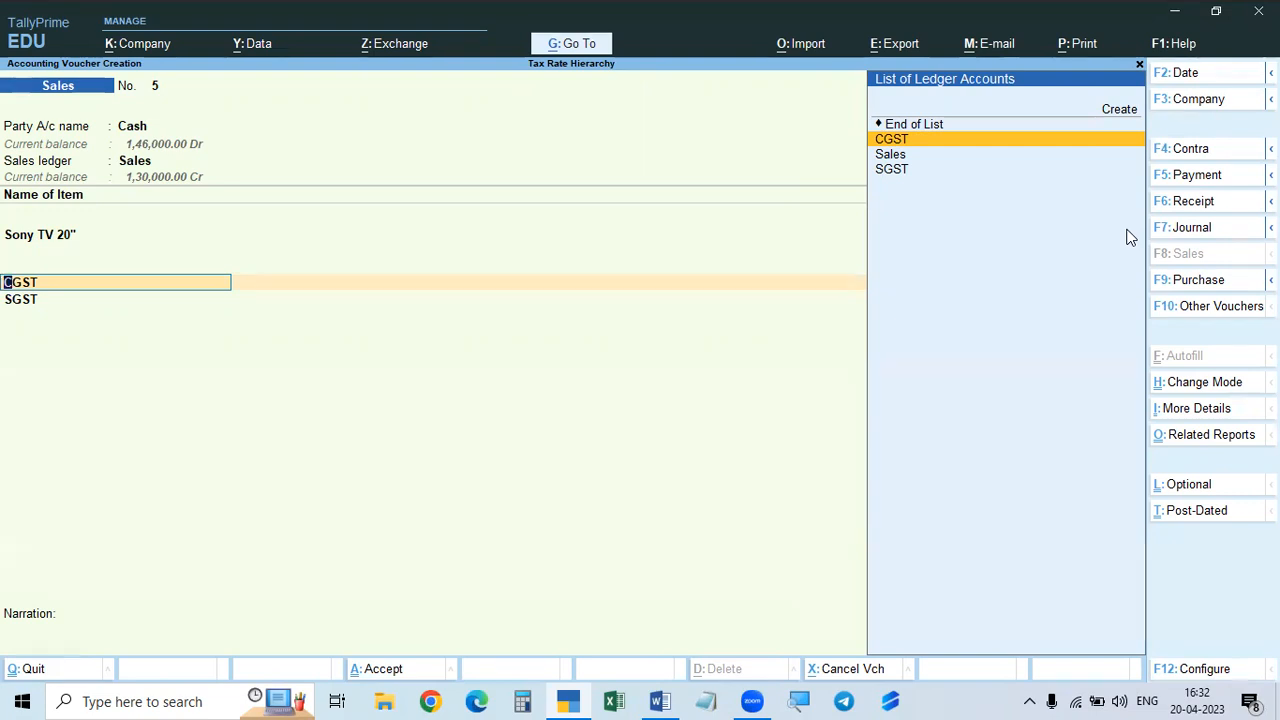
- Proceed through the tax ledger lines to the narration and examine the voucher's detailed GST tax analysis
key("Return")
key("Return")
key("Return")
key("Return")
key("Return")
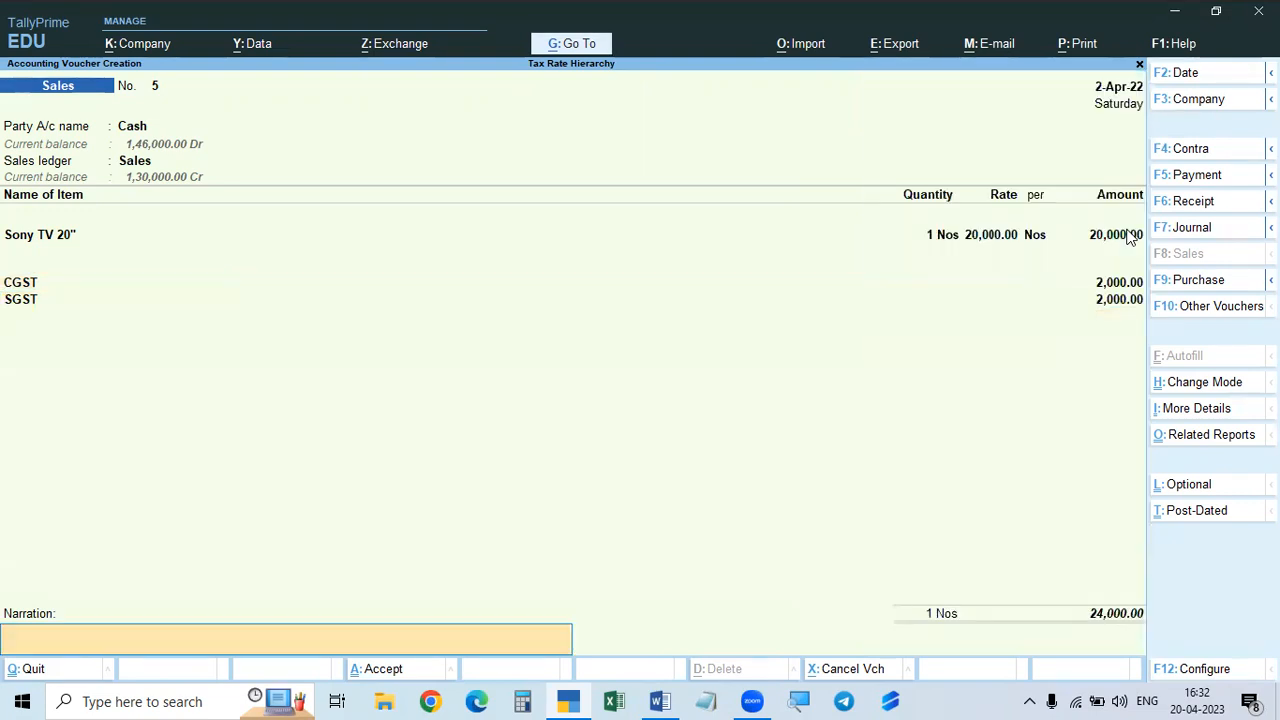
key("alt")
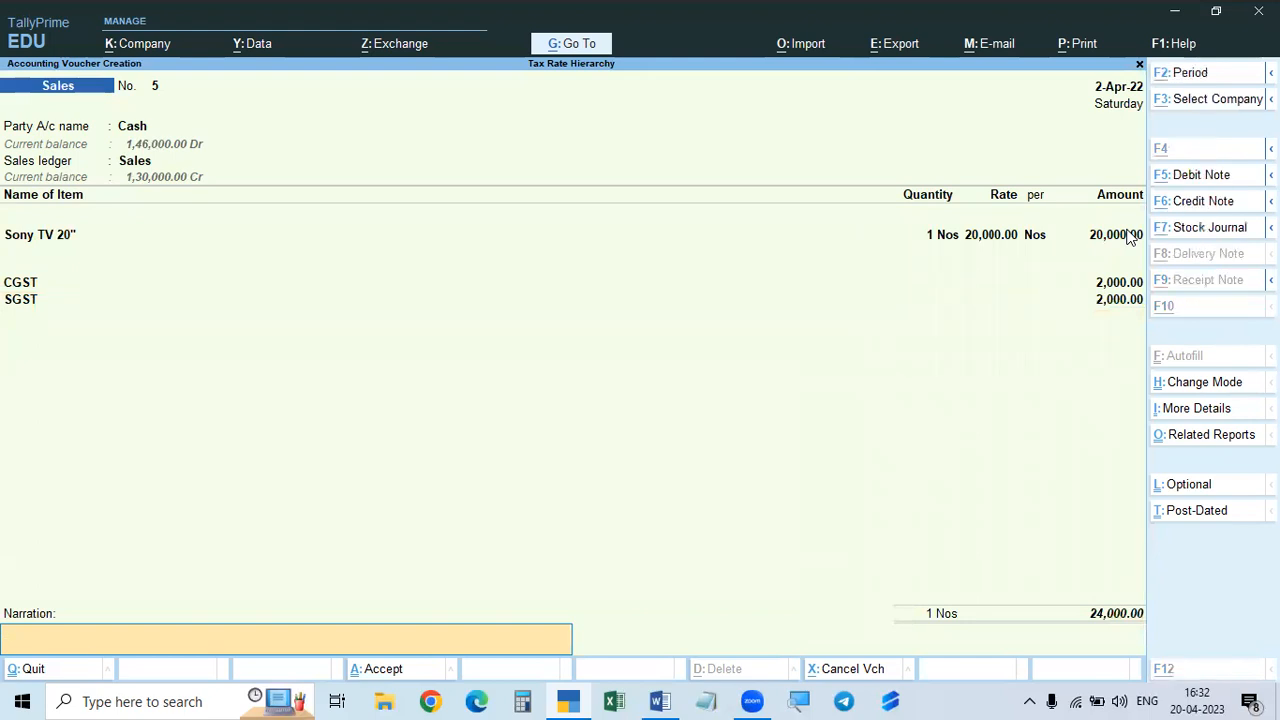
key("alt+a")
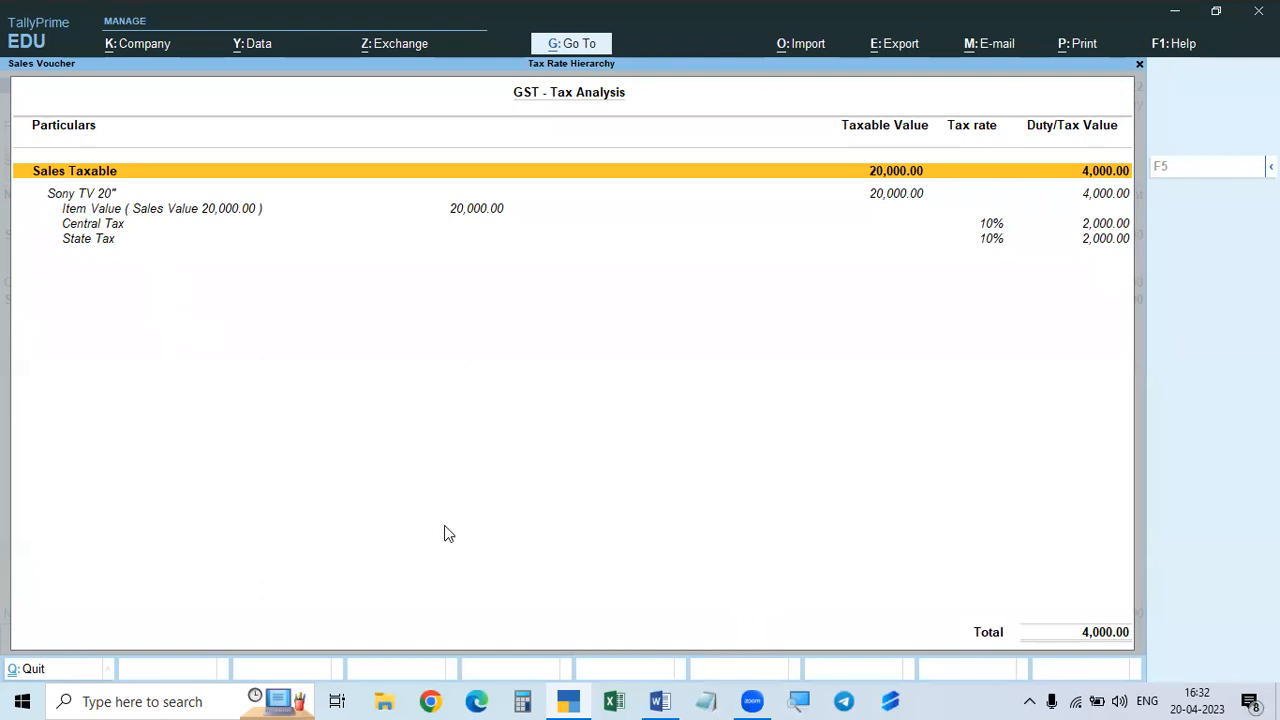
- Switch to the Word notes and highlight the Accounting Group 18% line in red
left_click(658, 700)
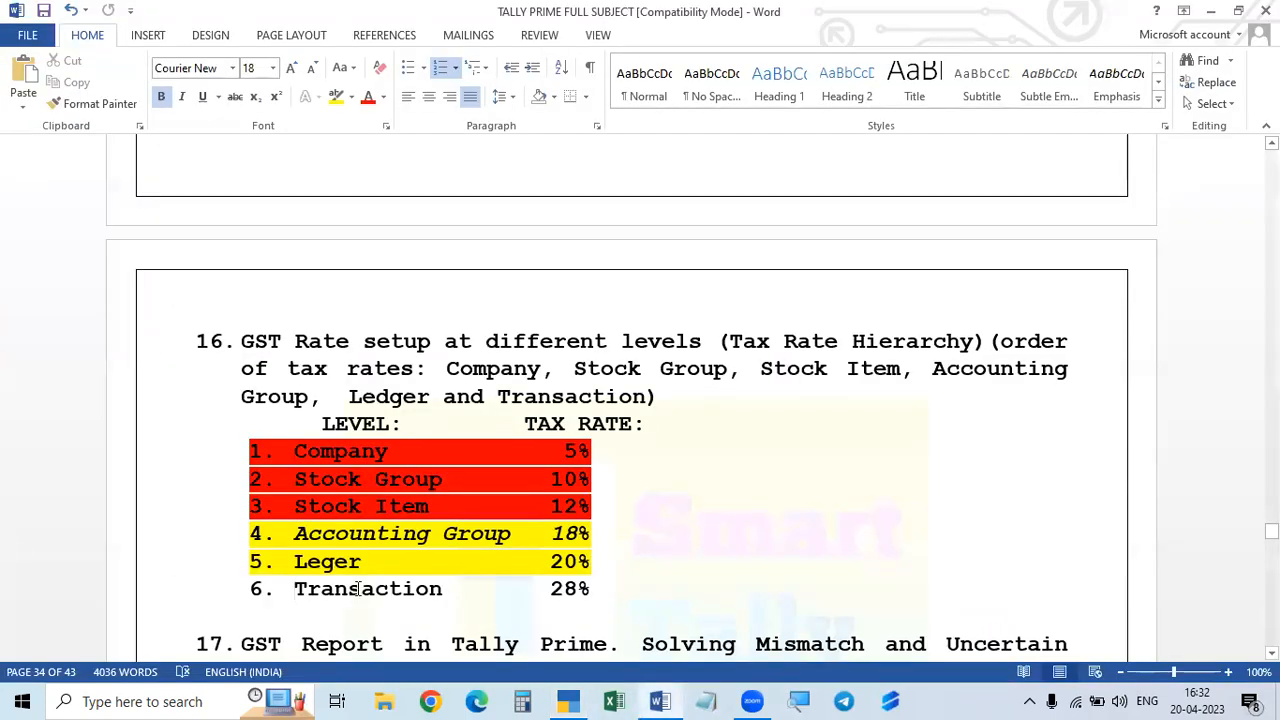
left_click(660, 701)
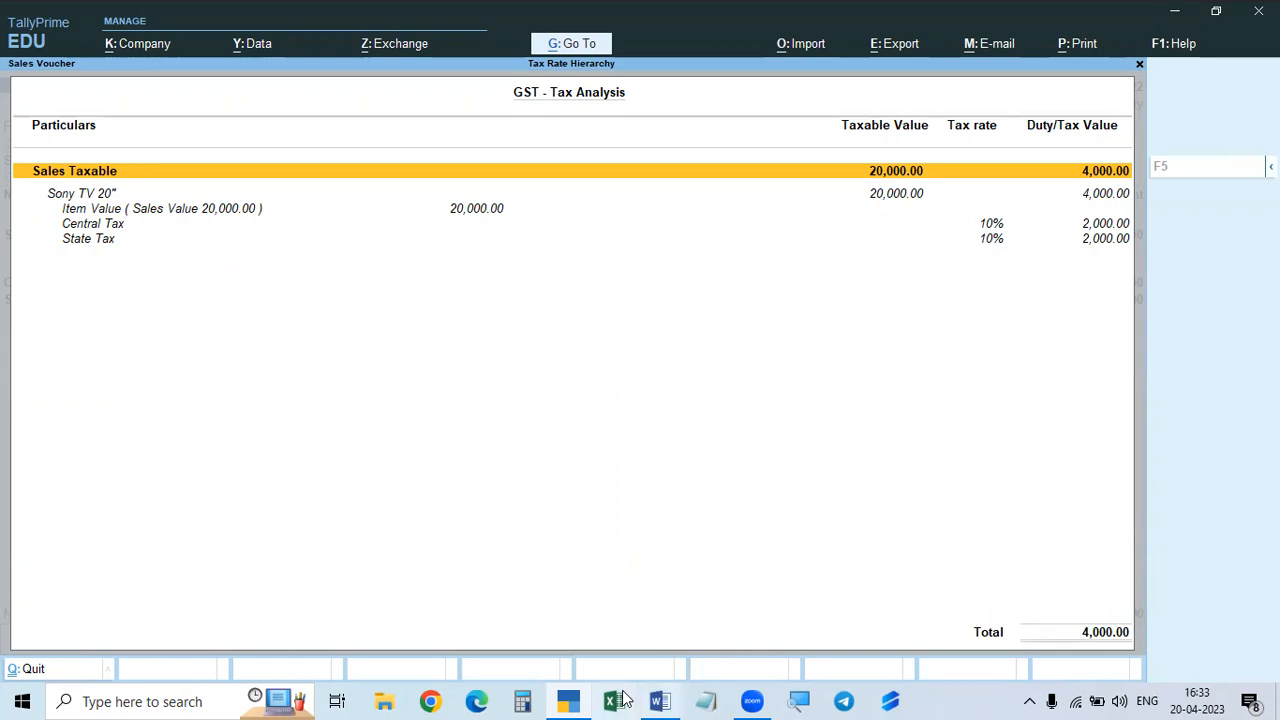
left_click(573, 698)
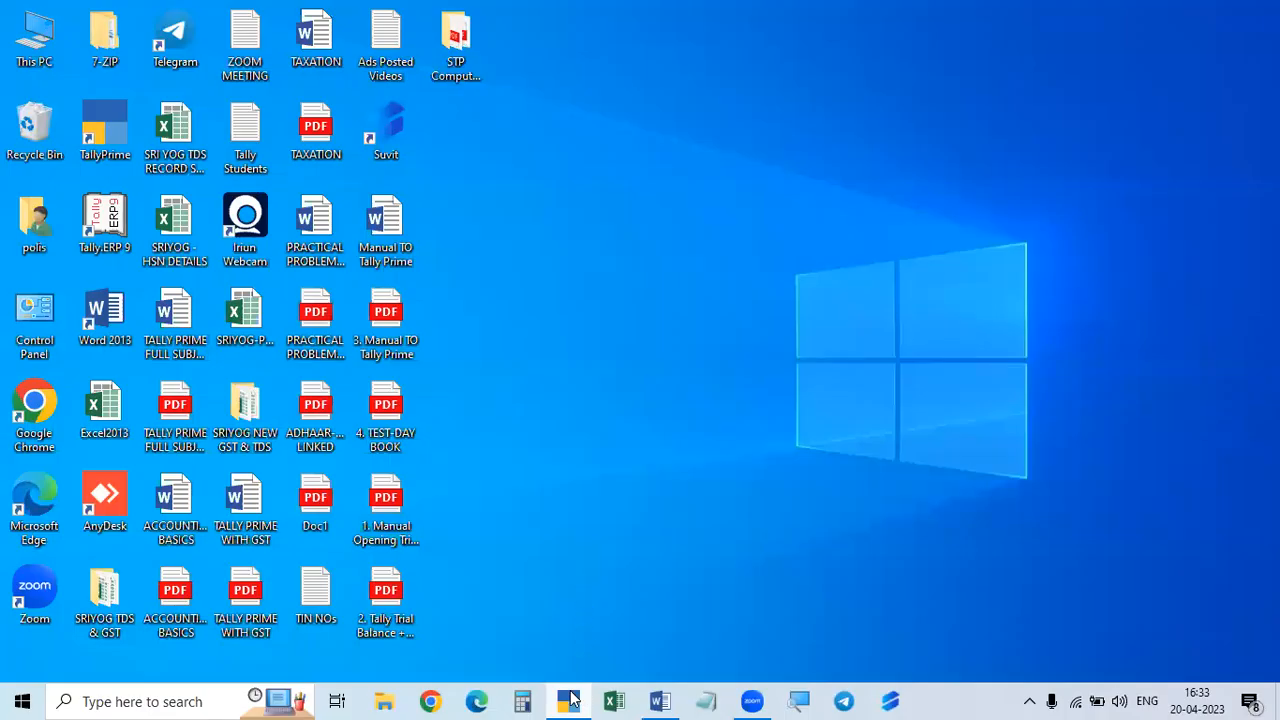
left_click(576, 699)
left_click(655, 700)
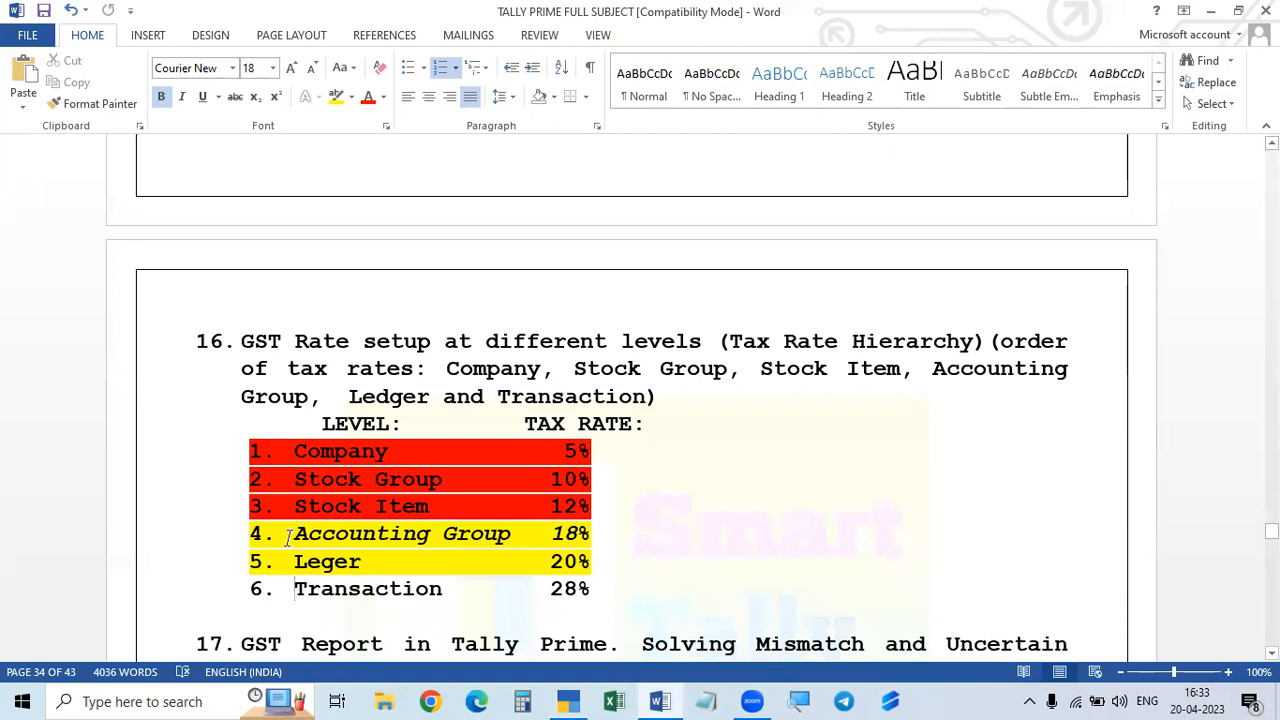
left_click_drag(293, 533, 587, 531)
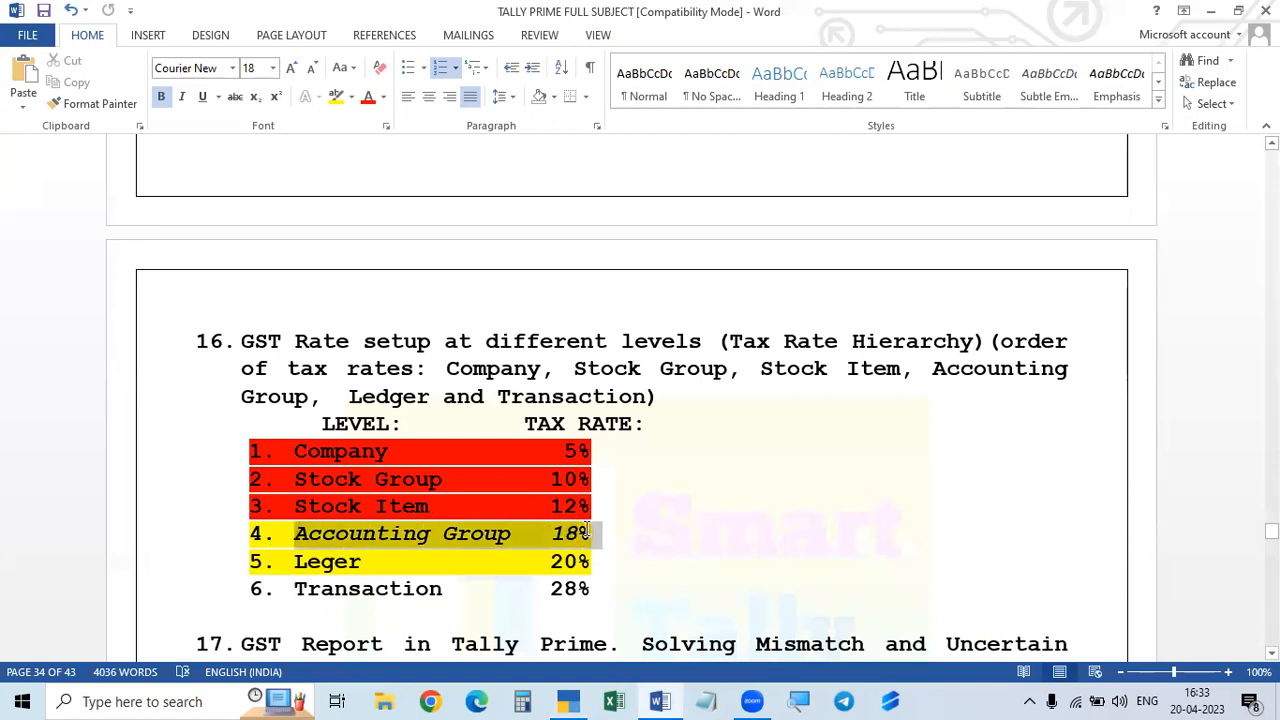
left_click(351, 97)
left_click(341, 151)
left_click(700, 480)
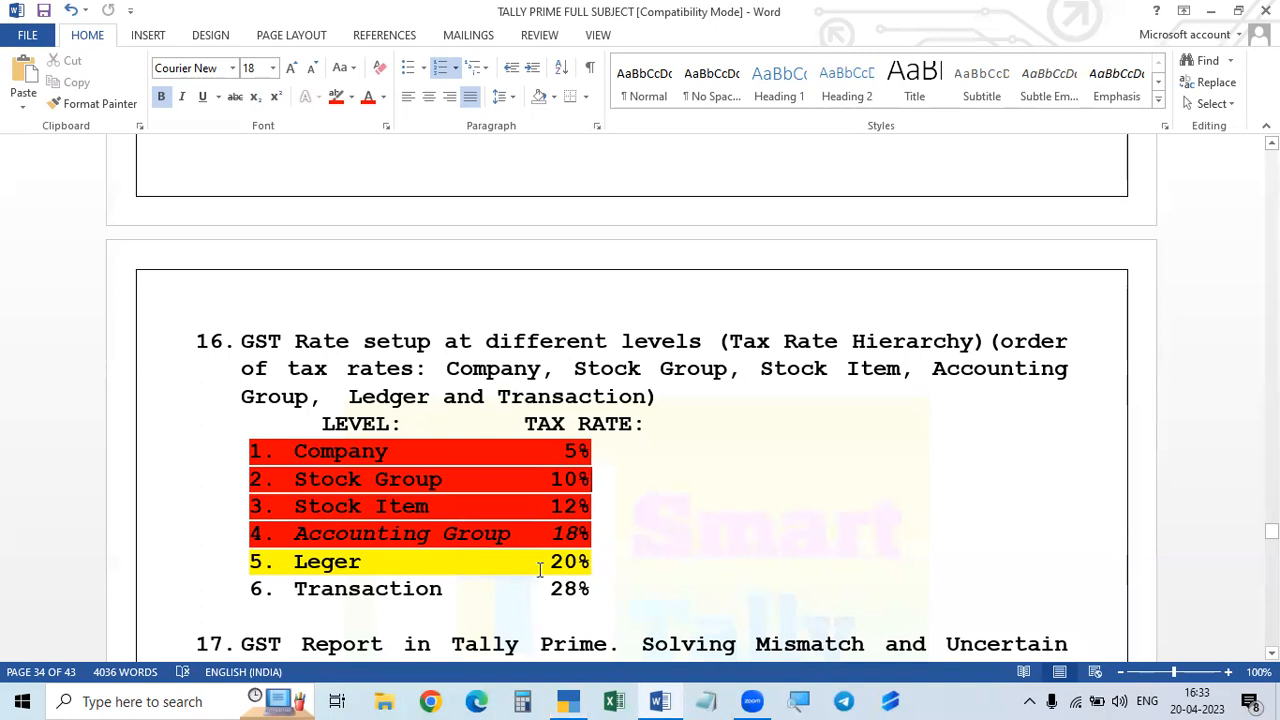
- Return to TallyPrime, close the GST tax analysis and save the sales voucher
key("alt+Tab")
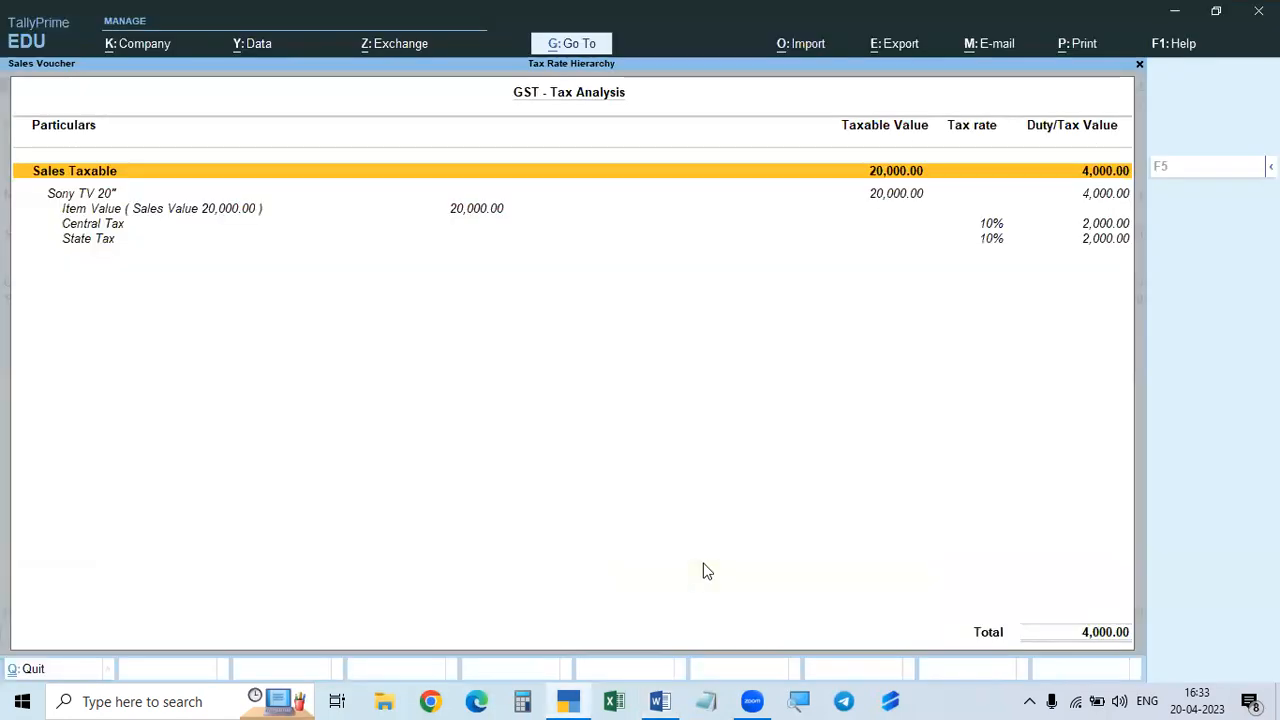
key("Escape")
key("Return")
key("Return")
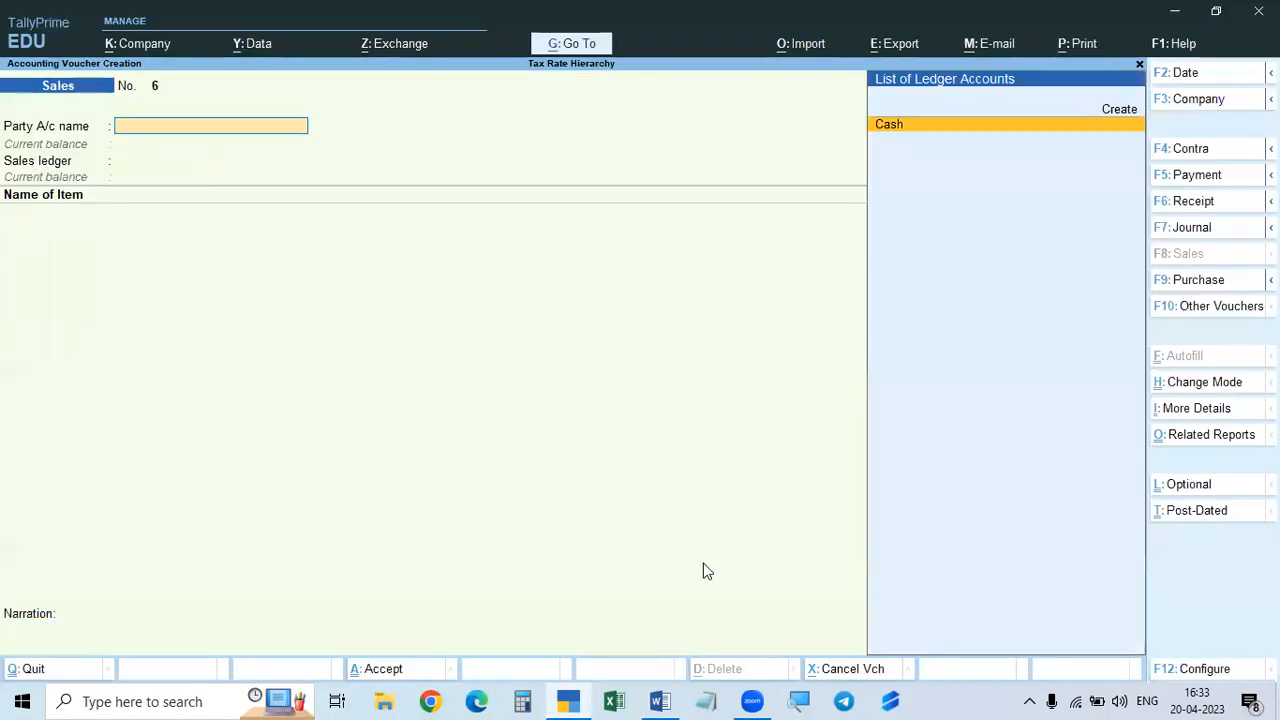
- Examine the Transaction level and its 28% rate in the Word notes, then return to TallyPrime
key("alt+Tab")
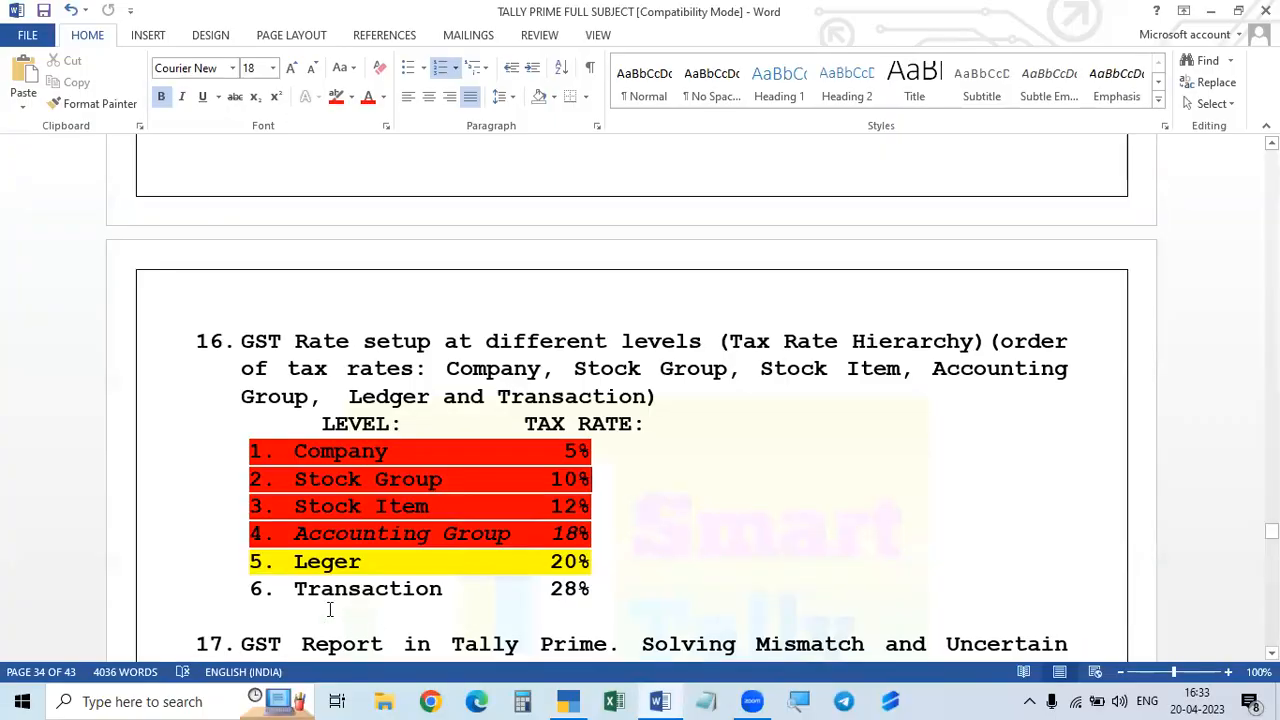
left_click_drag(295, 589, 600, 596)
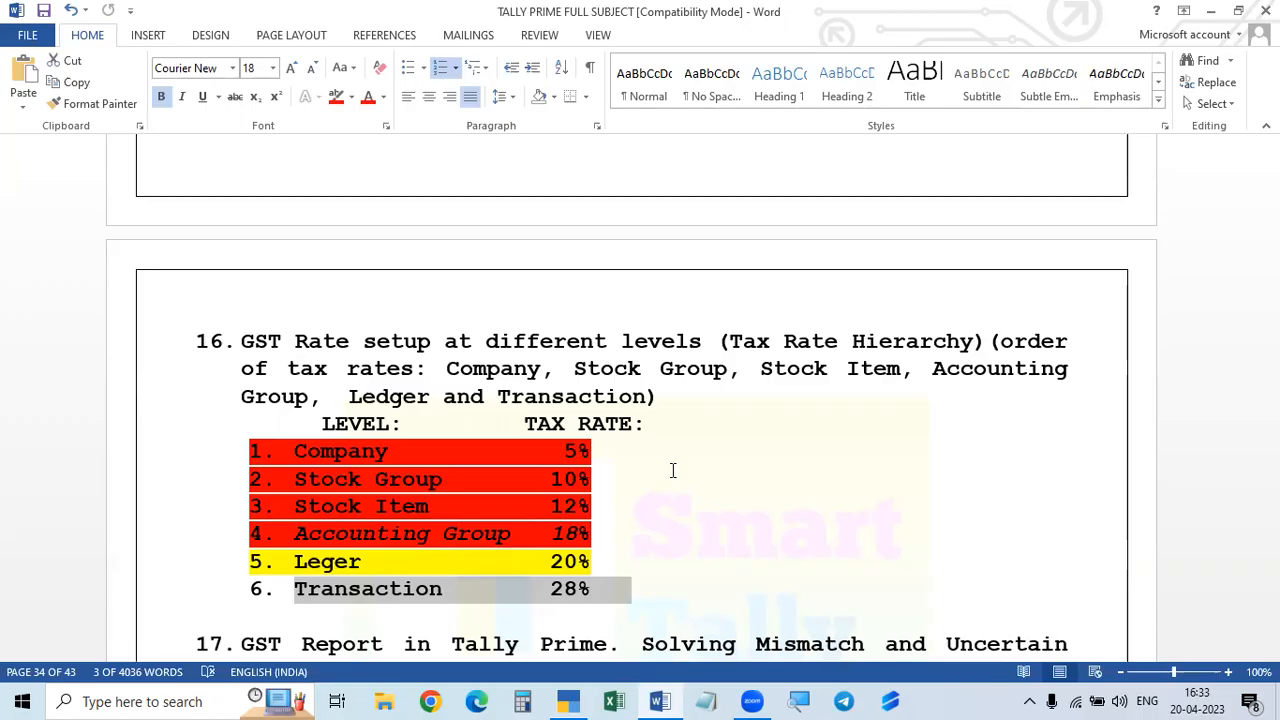
key("alt+Tab")
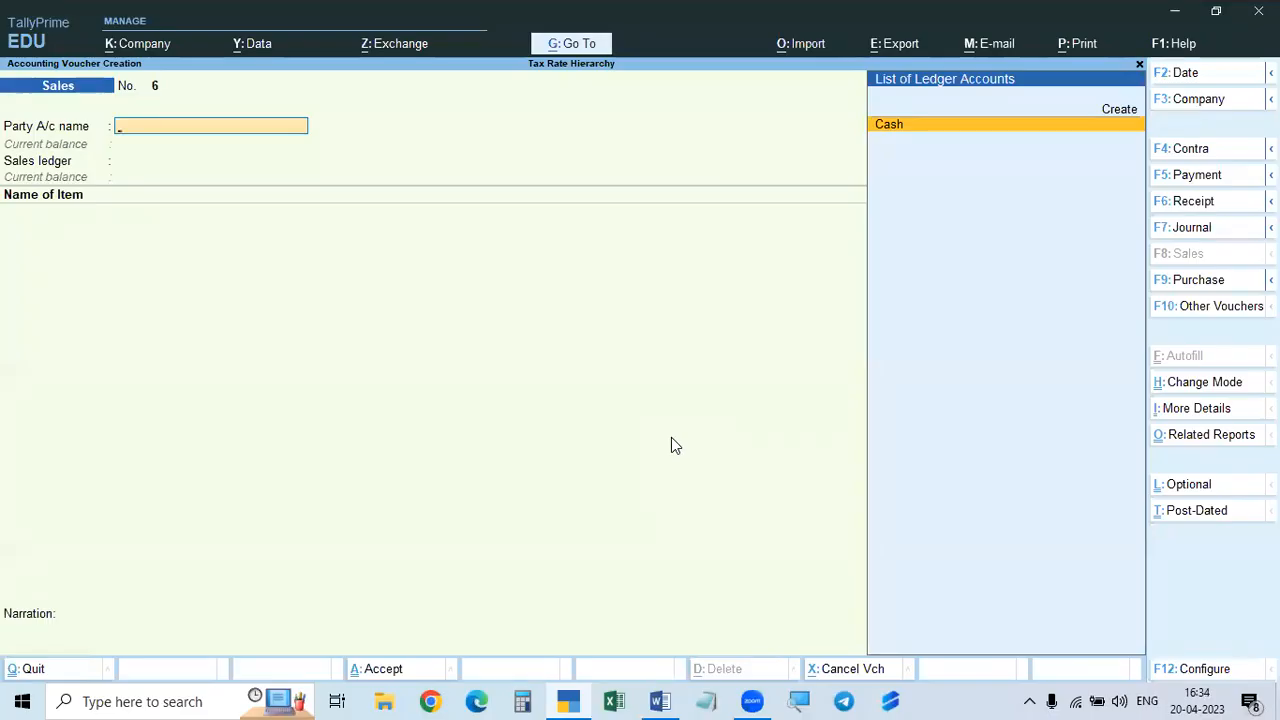
- Select Cash as the party account of the new sales voucher, backing out of the dispatch details
key("Return")
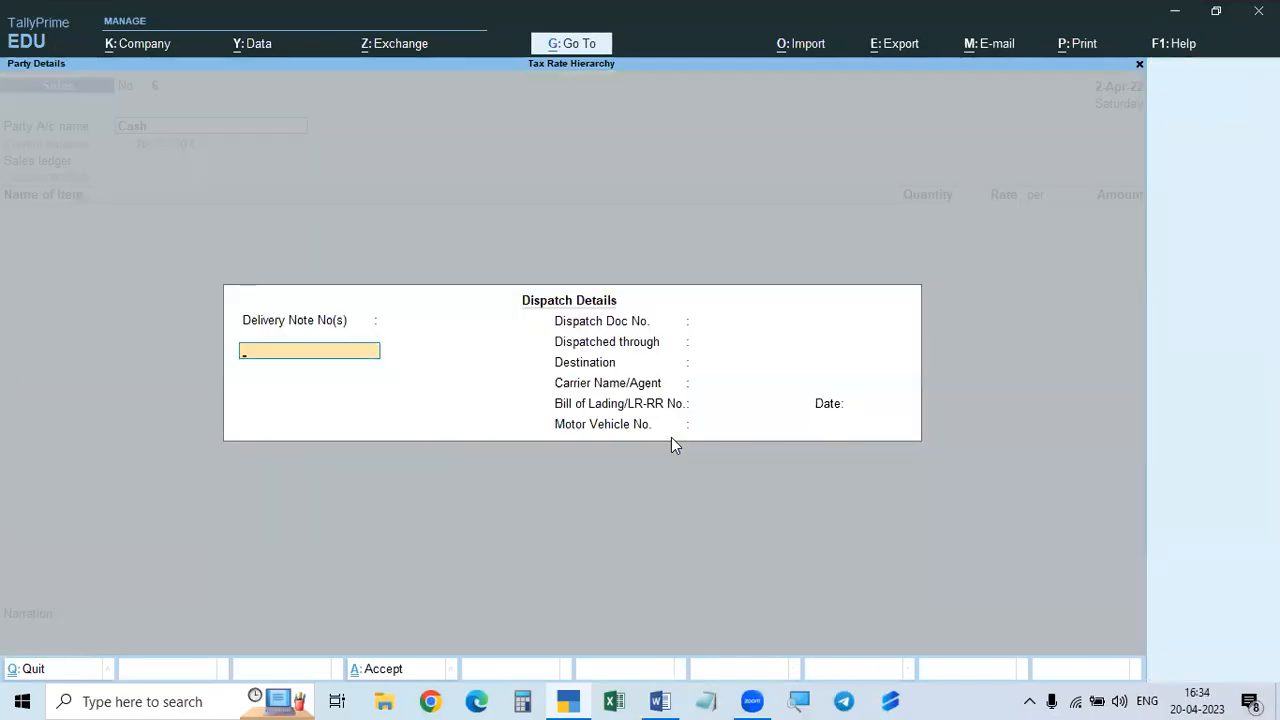
key("Escape")
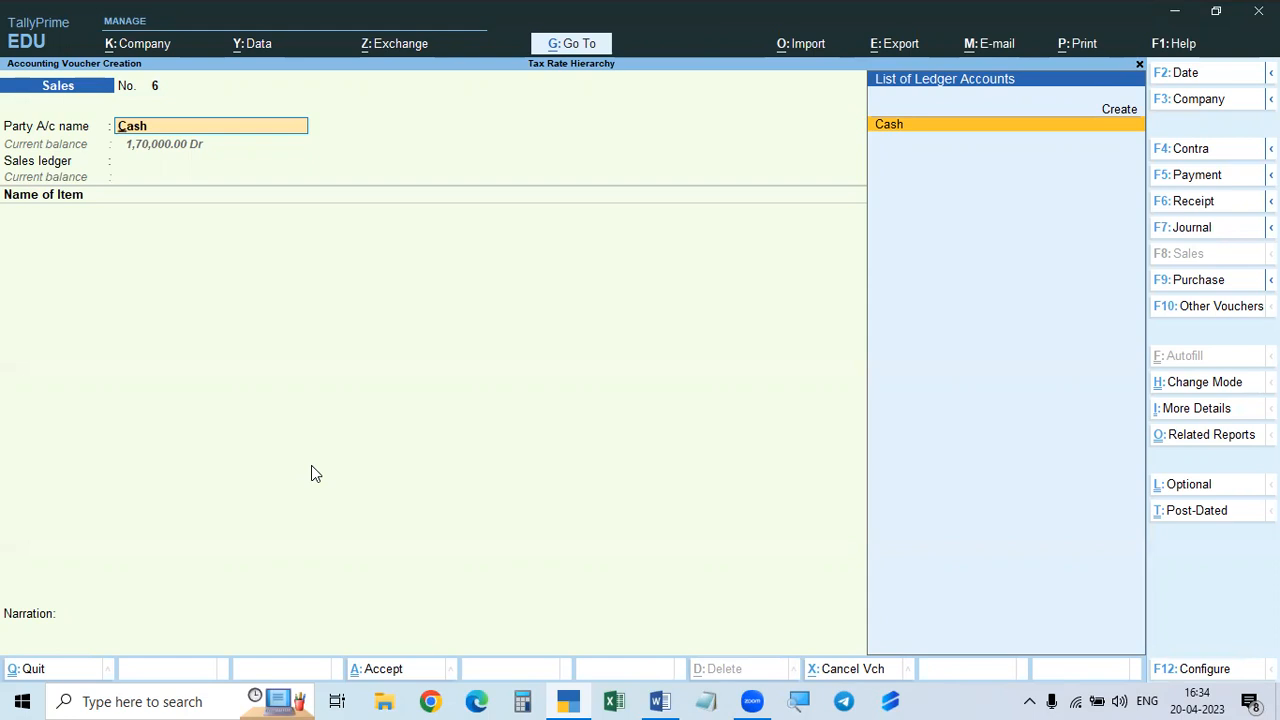
key("Return")
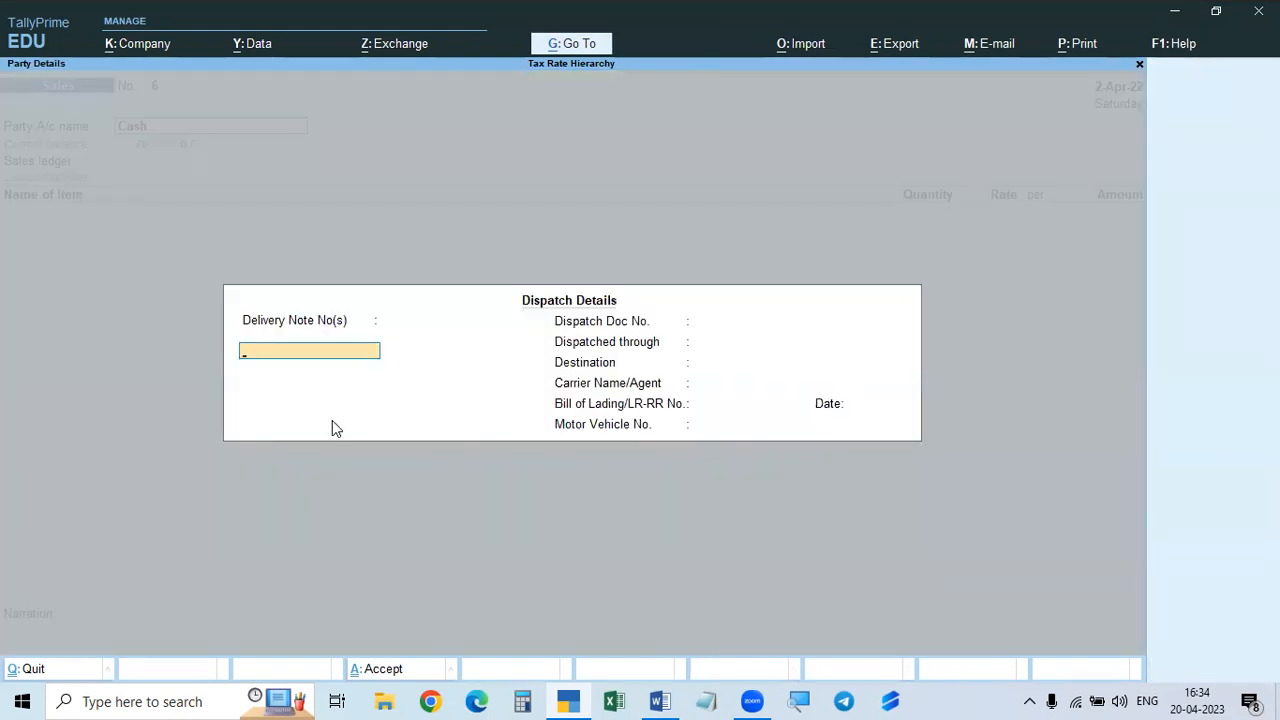
key("Escape")
key("y")
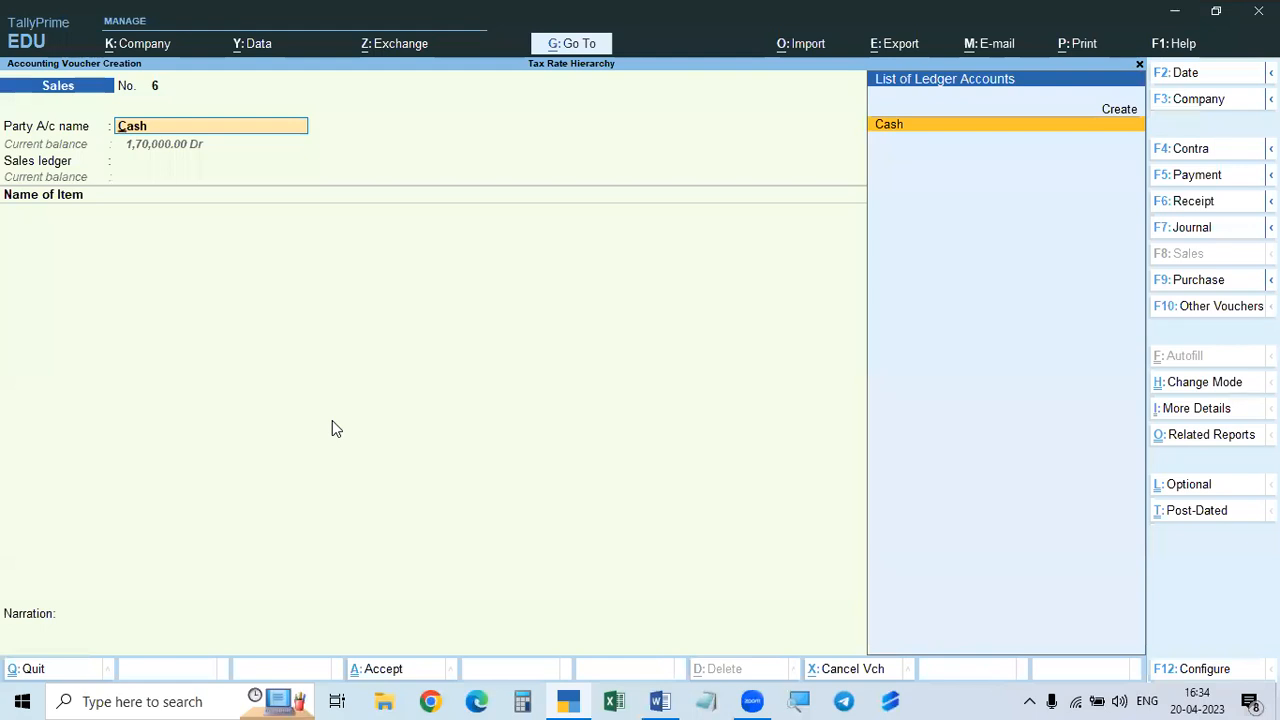
- Enable the Modify Tax Rate details of GST option in the sales voucher configuration and accept it
key("F12")
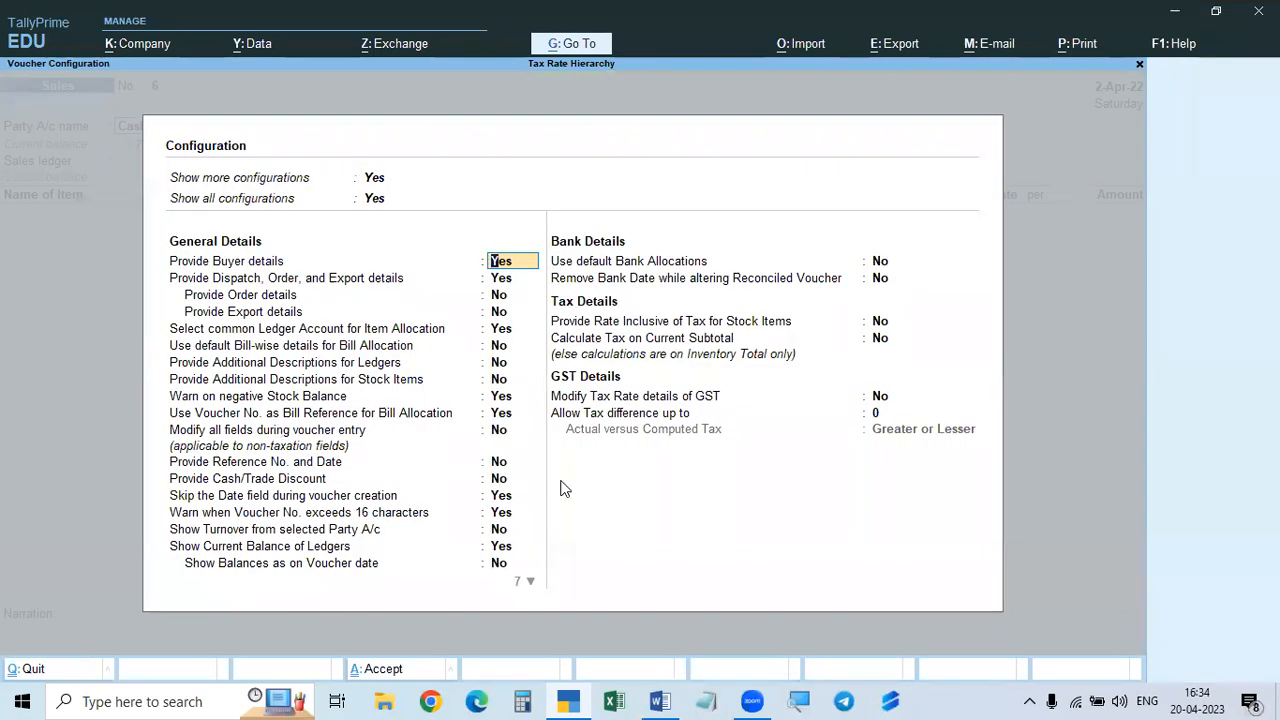
key("ctrl+a")
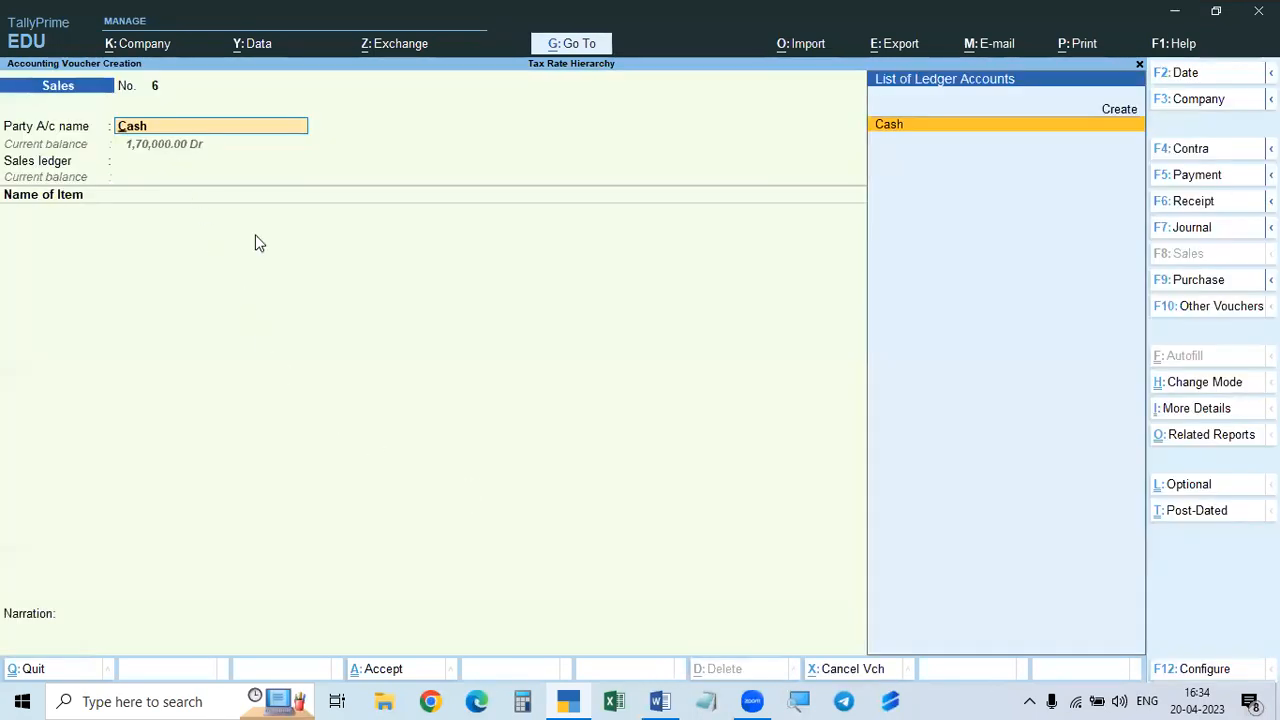
key("F12")
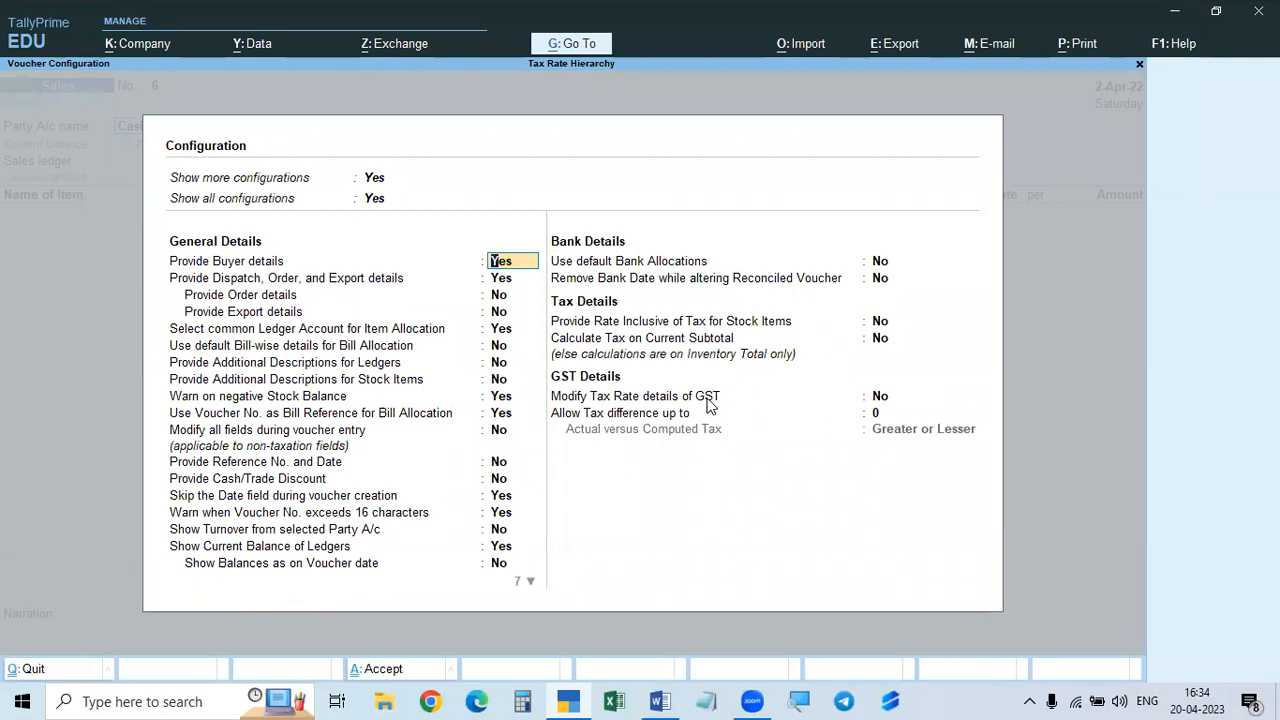
left_click(880, 398)
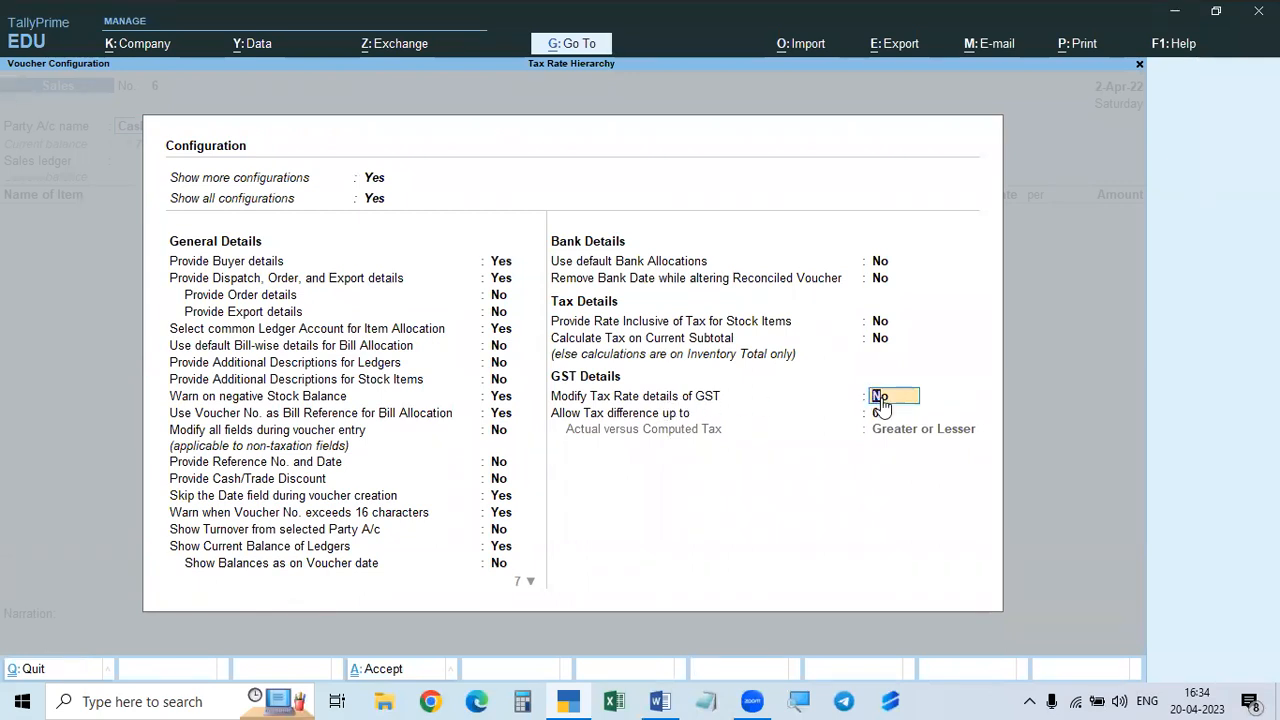
type("y")
key("Return")
key("ctrl+a")
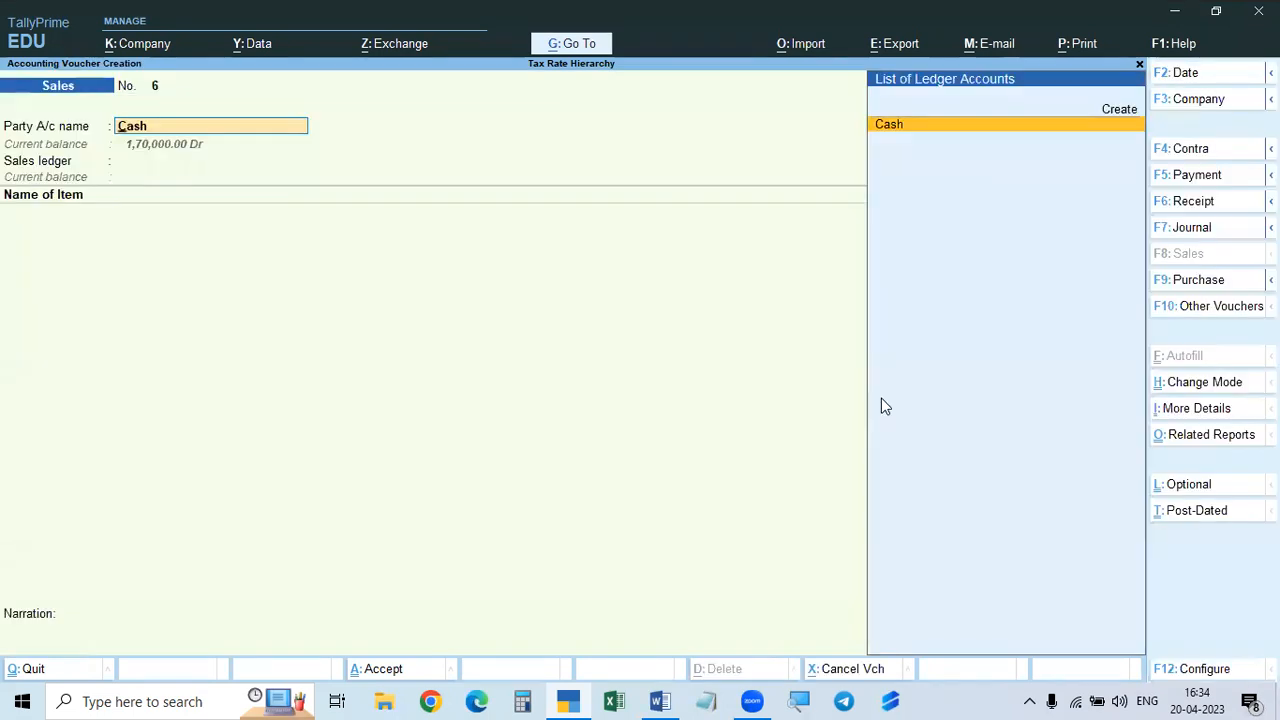
- Leave the dispatch details blank and enter the buyer's name in the voucher's party details
key("Return")
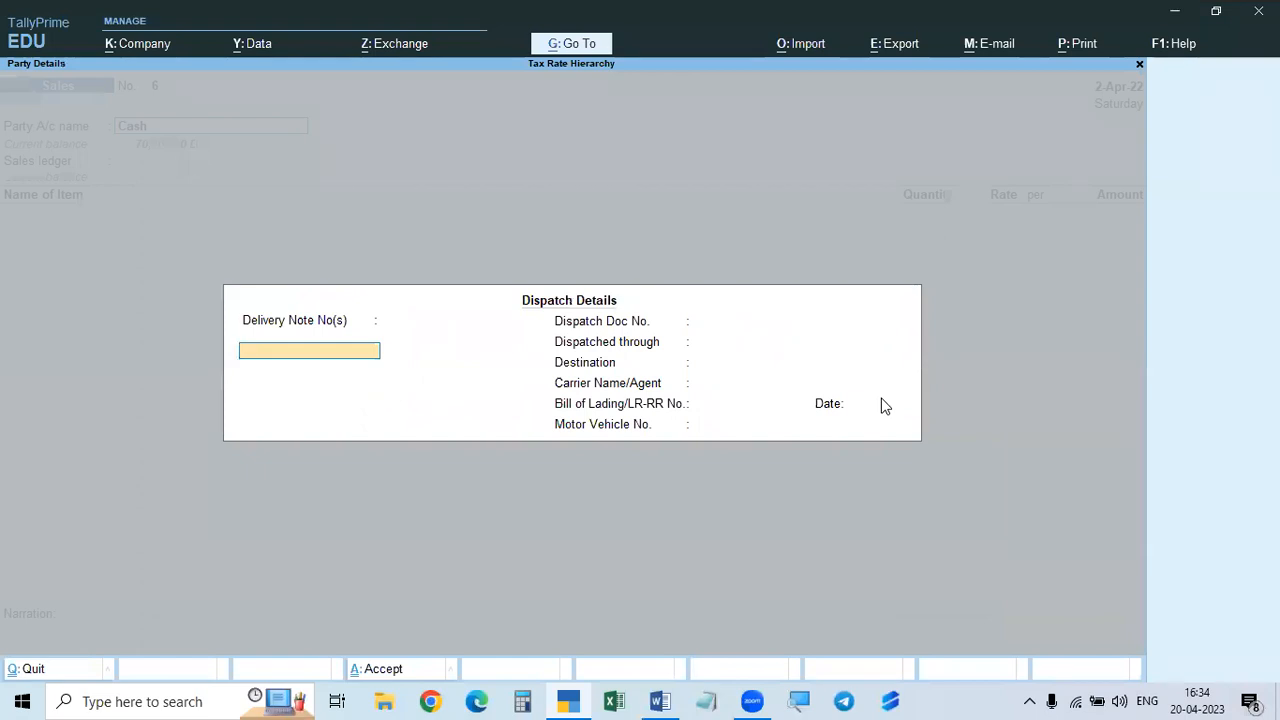
key("ctrl+a")
type("Ramu")
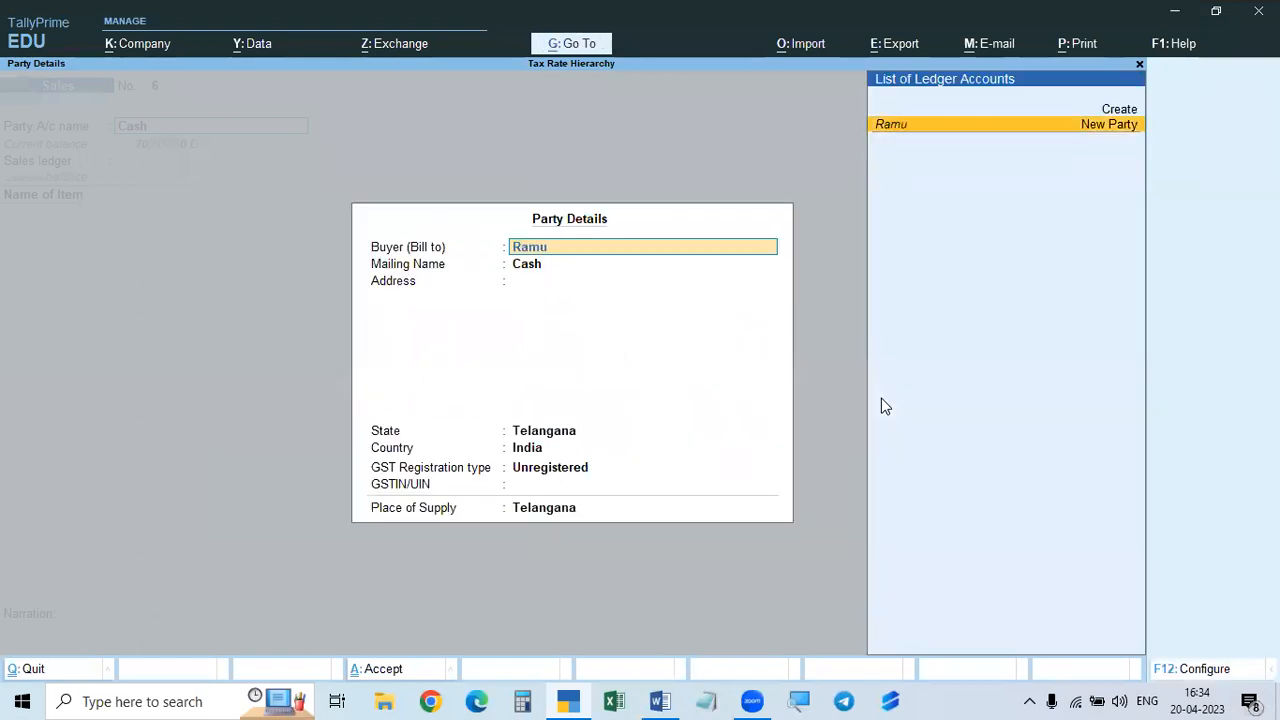
key("Return")
key("Return")
key("Return")
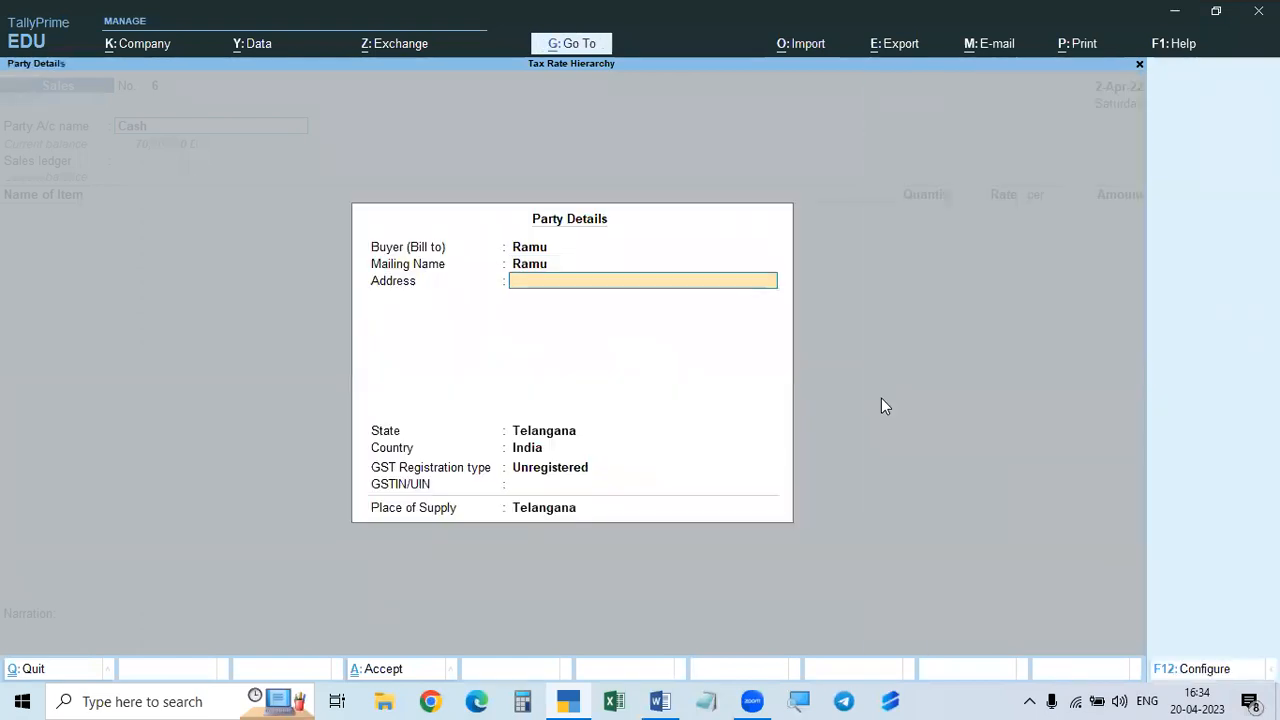
- Set the buyer's GST registration type to Consumer and complete the party details, leaving the address blank
key("Return")
key("Return")
key("Return")
key("Up")
key("Up")
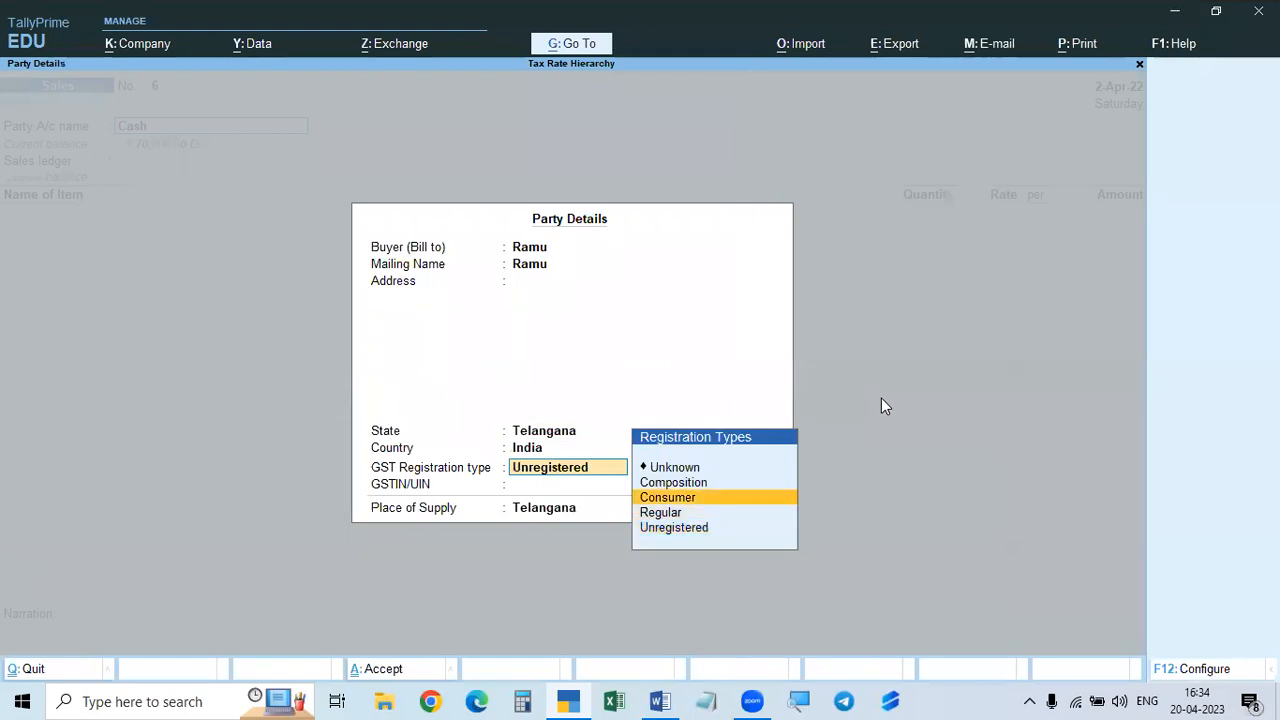
key("Return")
key("Return")
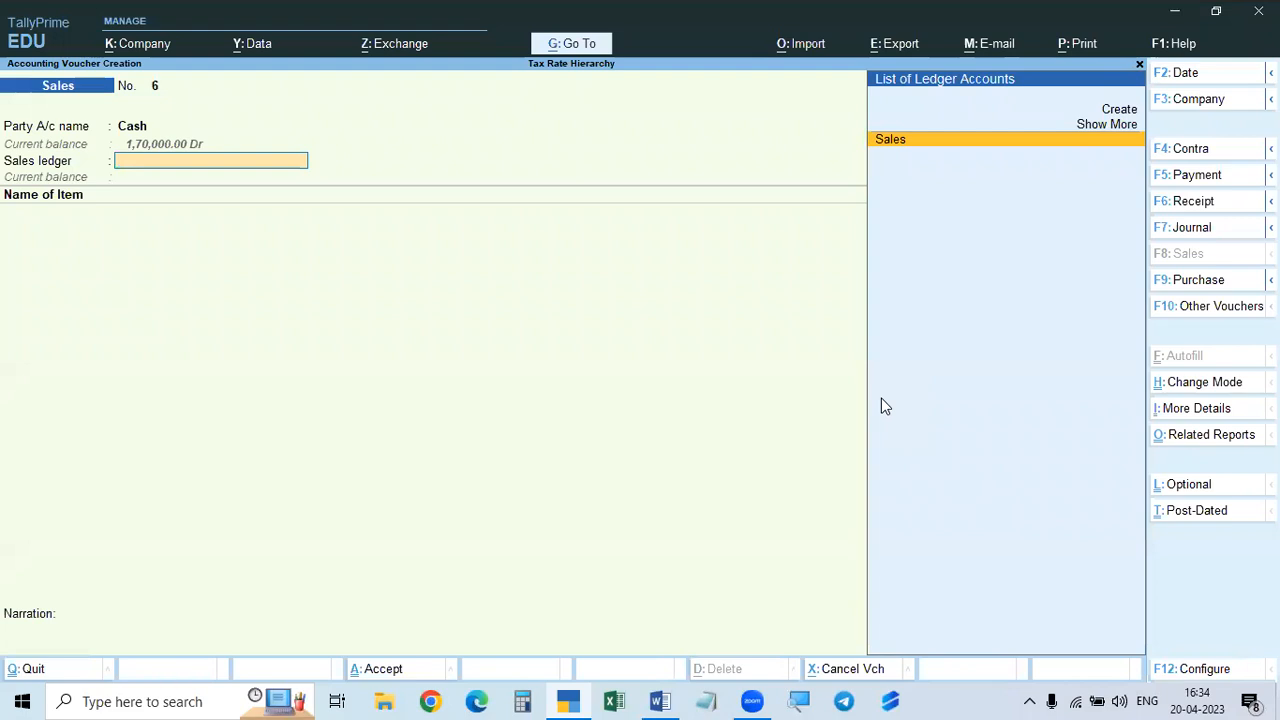
- Choose Sales as the sales ledger and review the override options available for its tax classification details
key("Return")
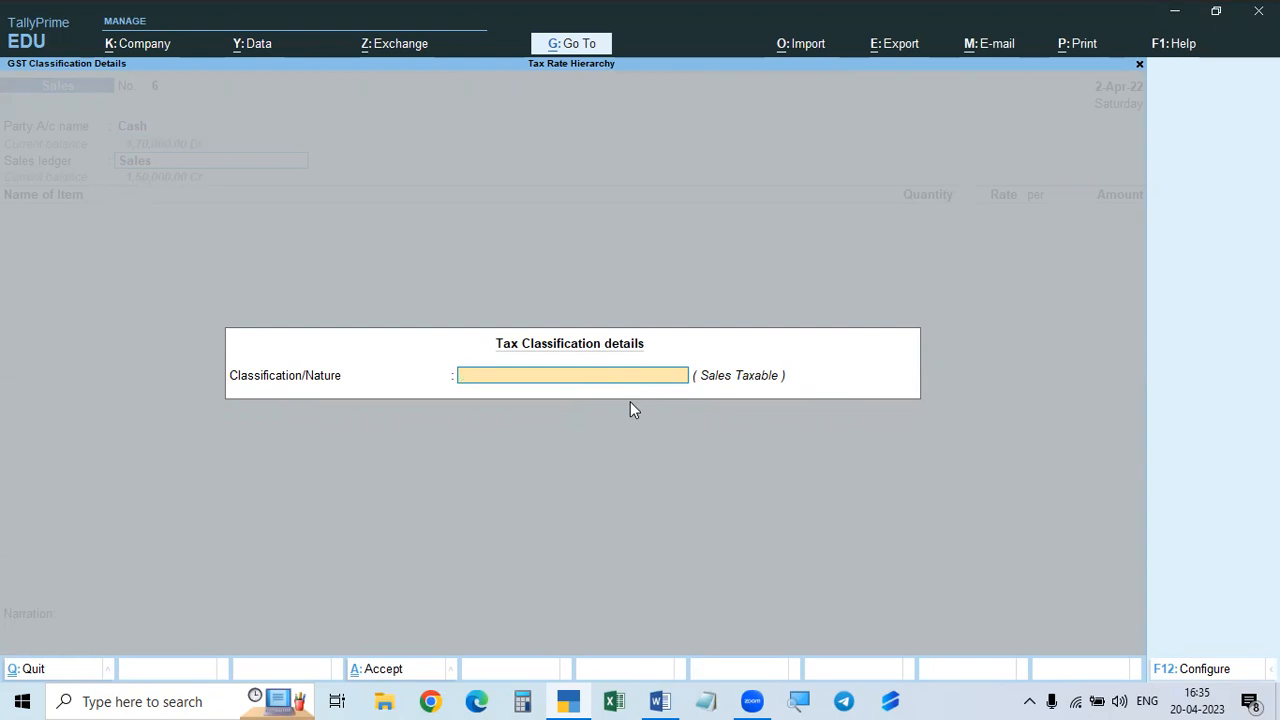
key("F12")
key("Escape")
key("Escape")
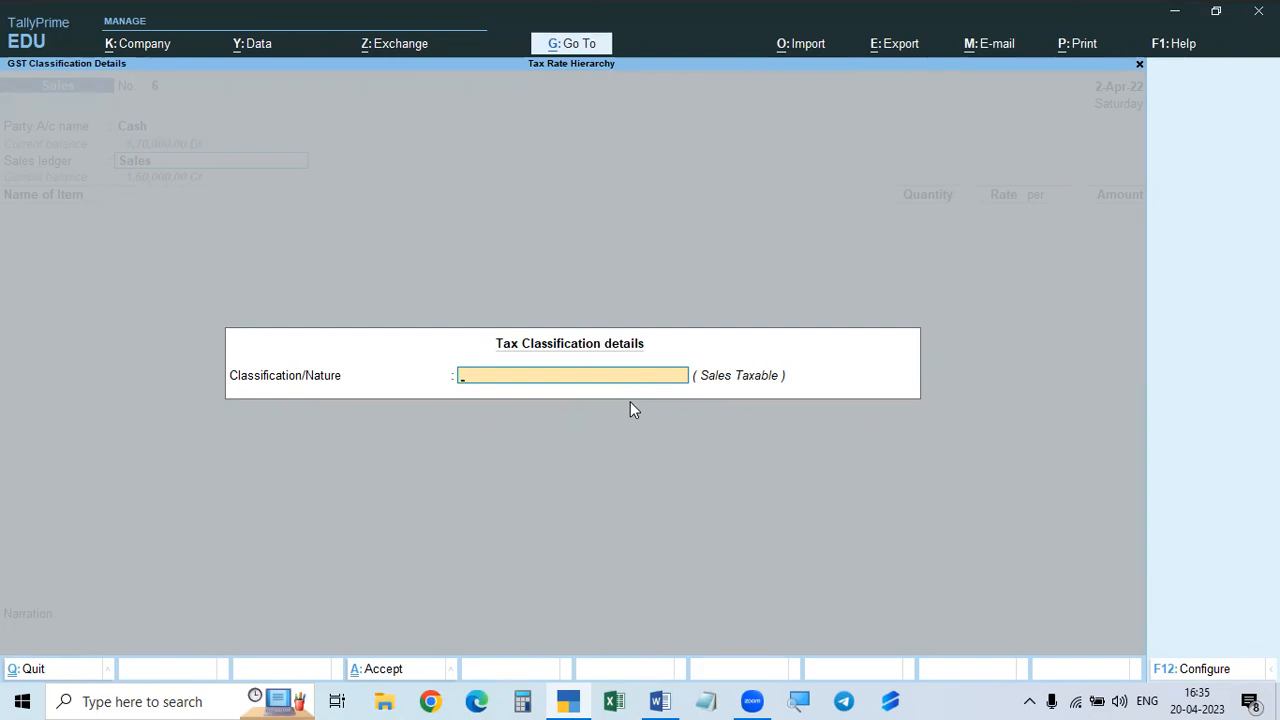
key("F12")
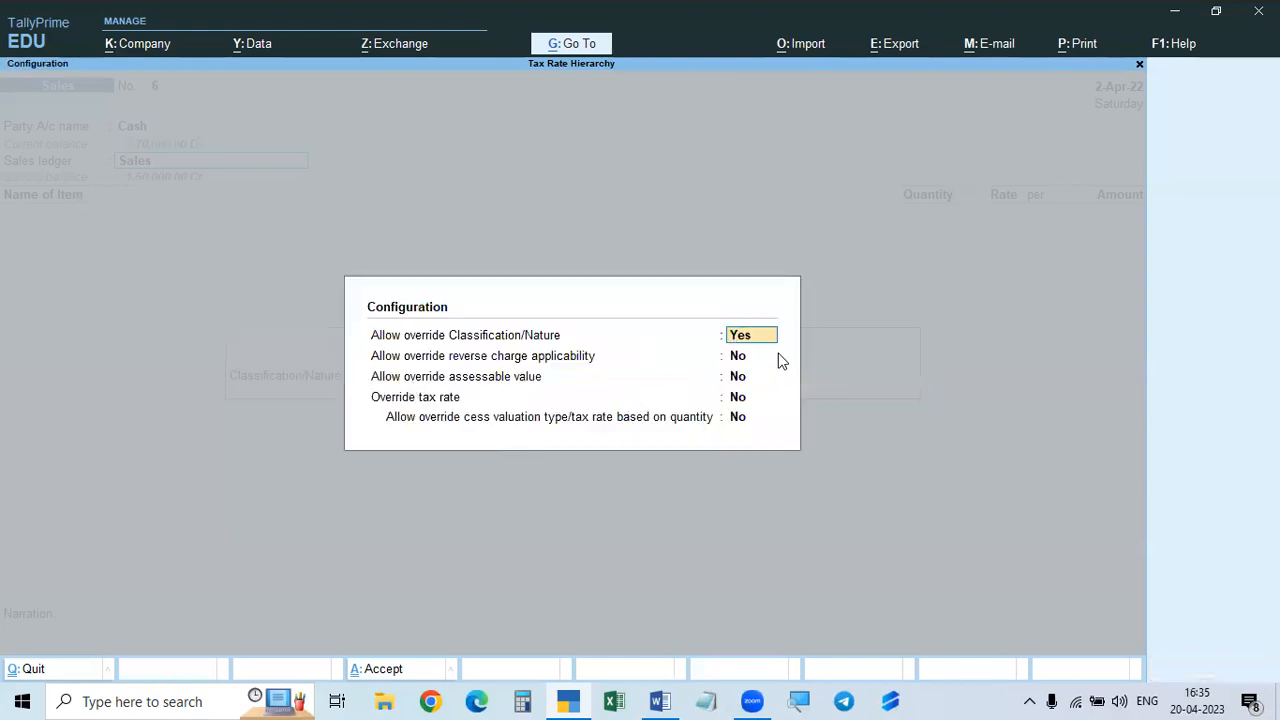
key("Escape")
key("Escape")
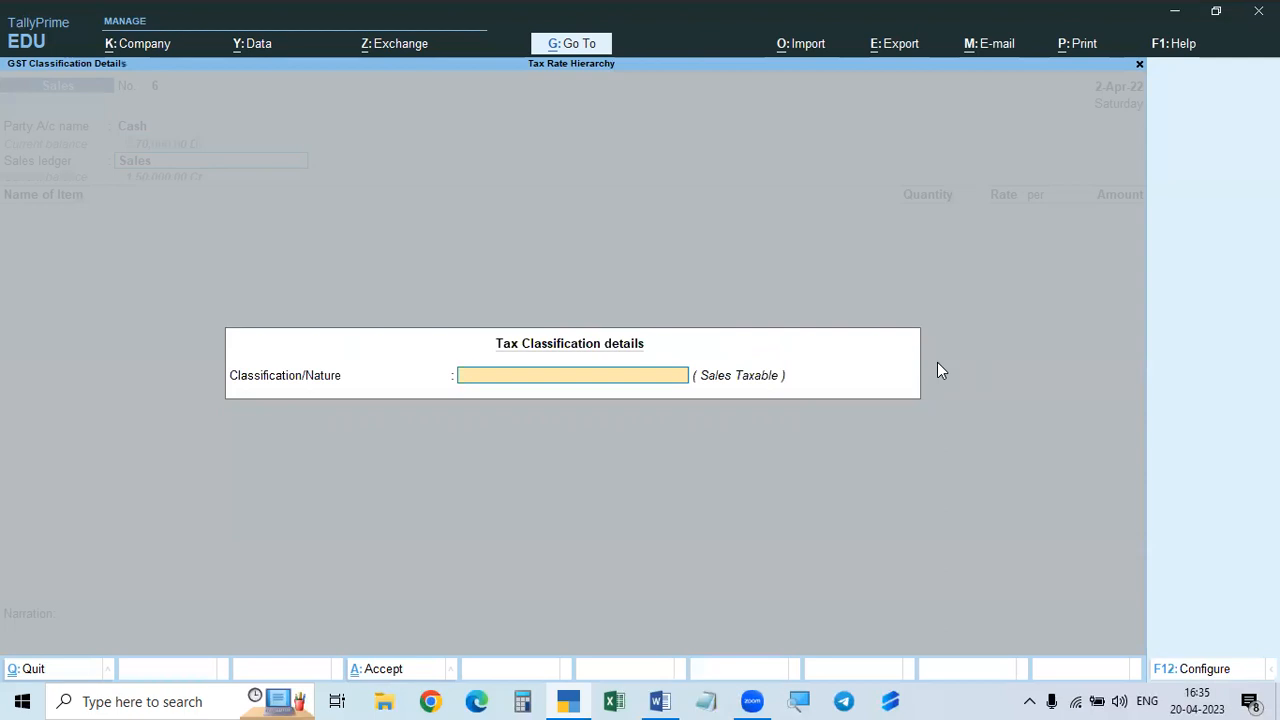
- Set Allow override assessable value and Override tax rate to Yes in the tax classification configuration
key("F12")
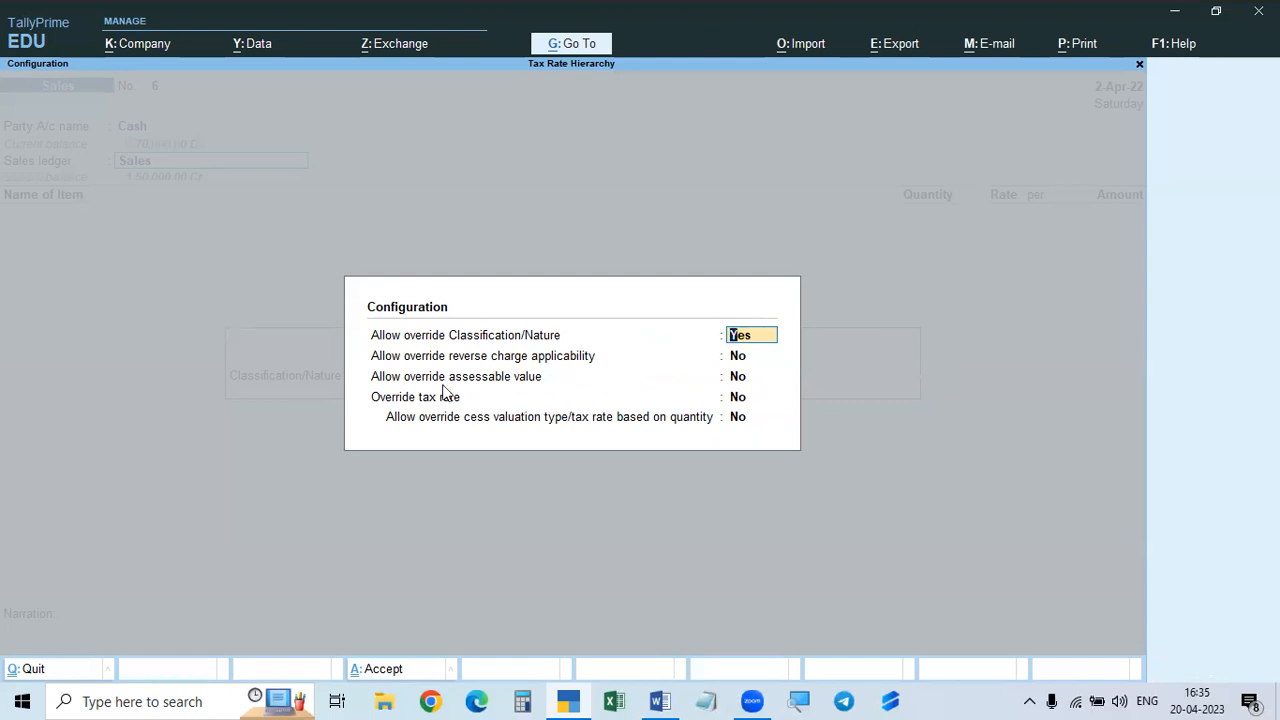
left_click(741, 380)
type("y")
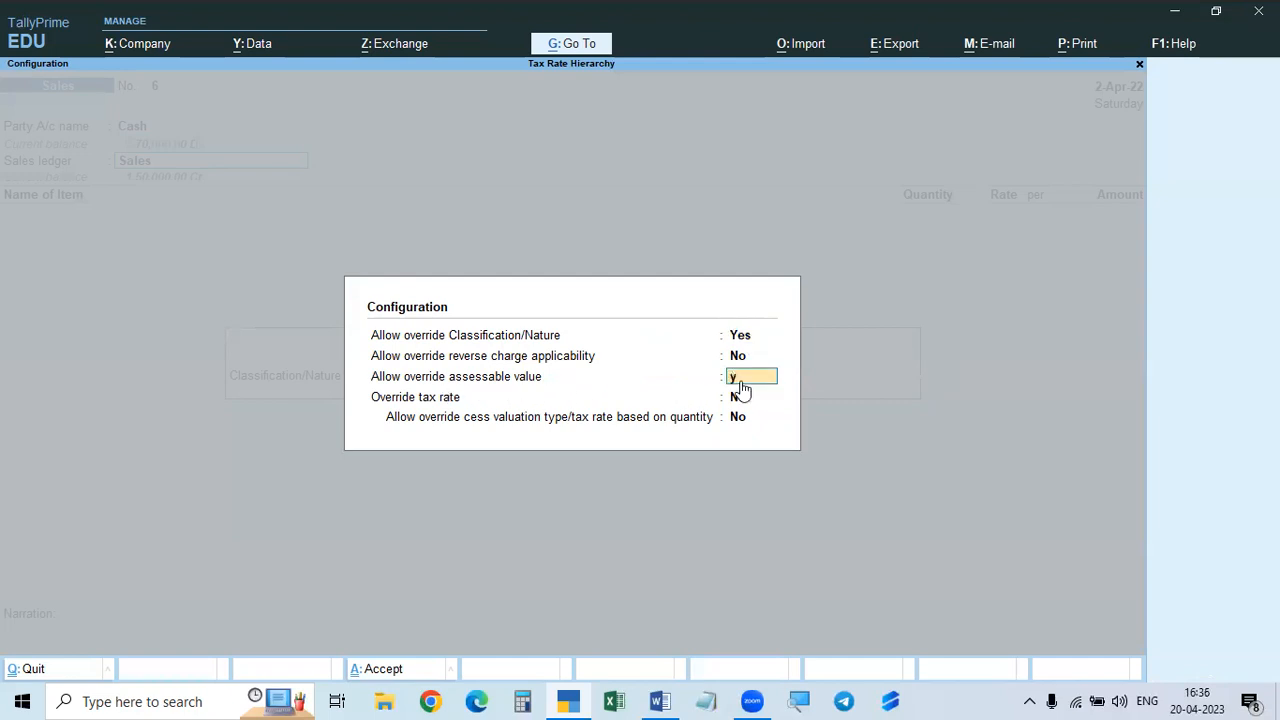
key("Return")
type("y")
key("Return")
key("Return")
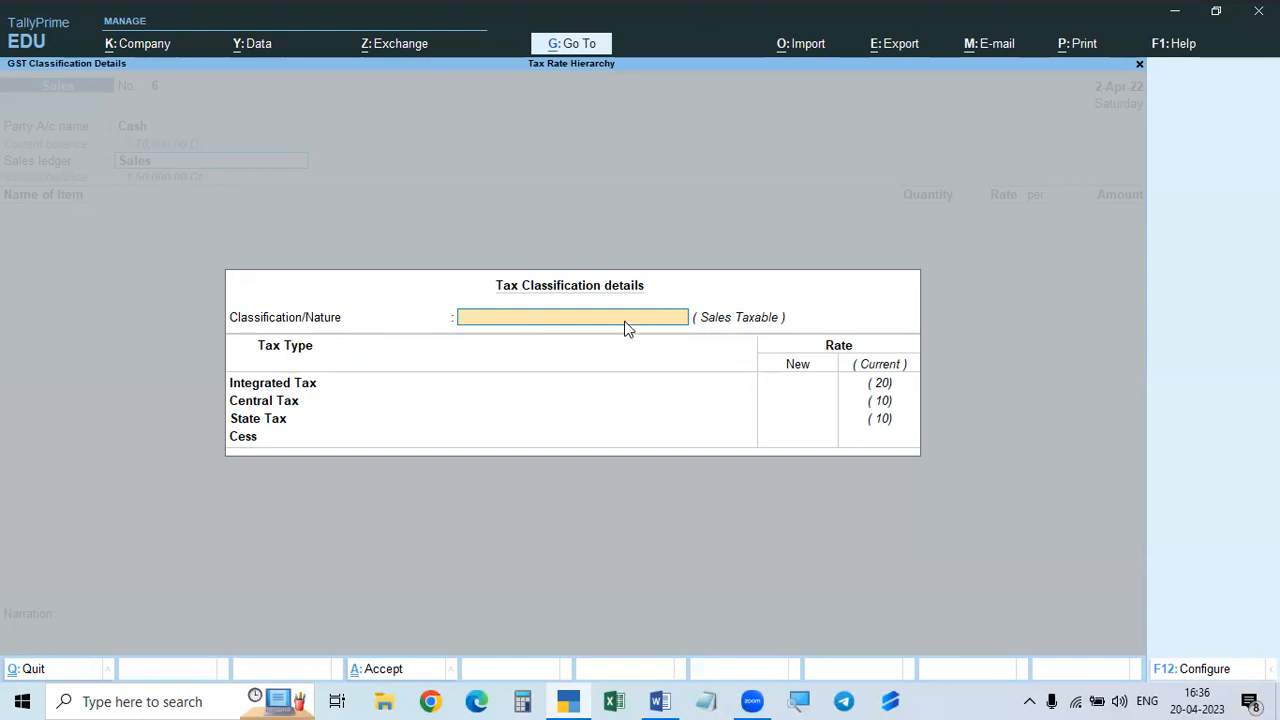
- Set Classification/Nature to Not Applicable and check the Transaction level's rate in the Word notes
key("Return")
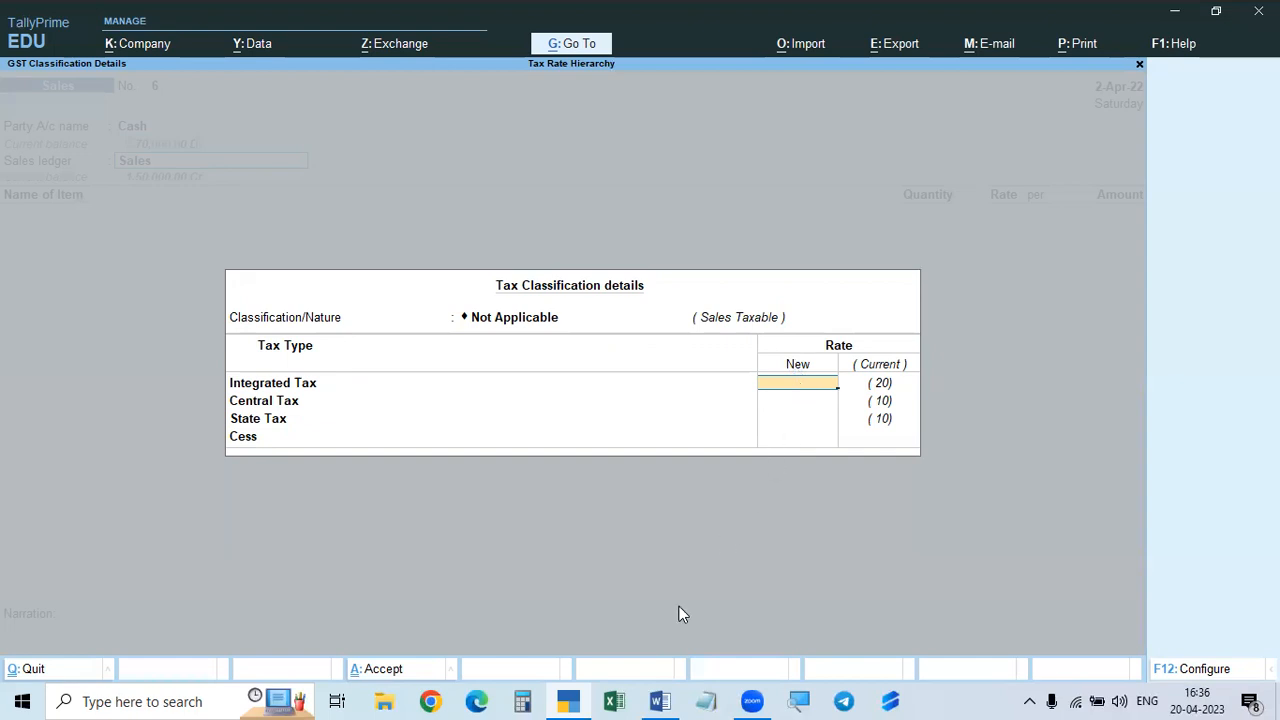
left_click(660, 701)
triple_click(483, 600)
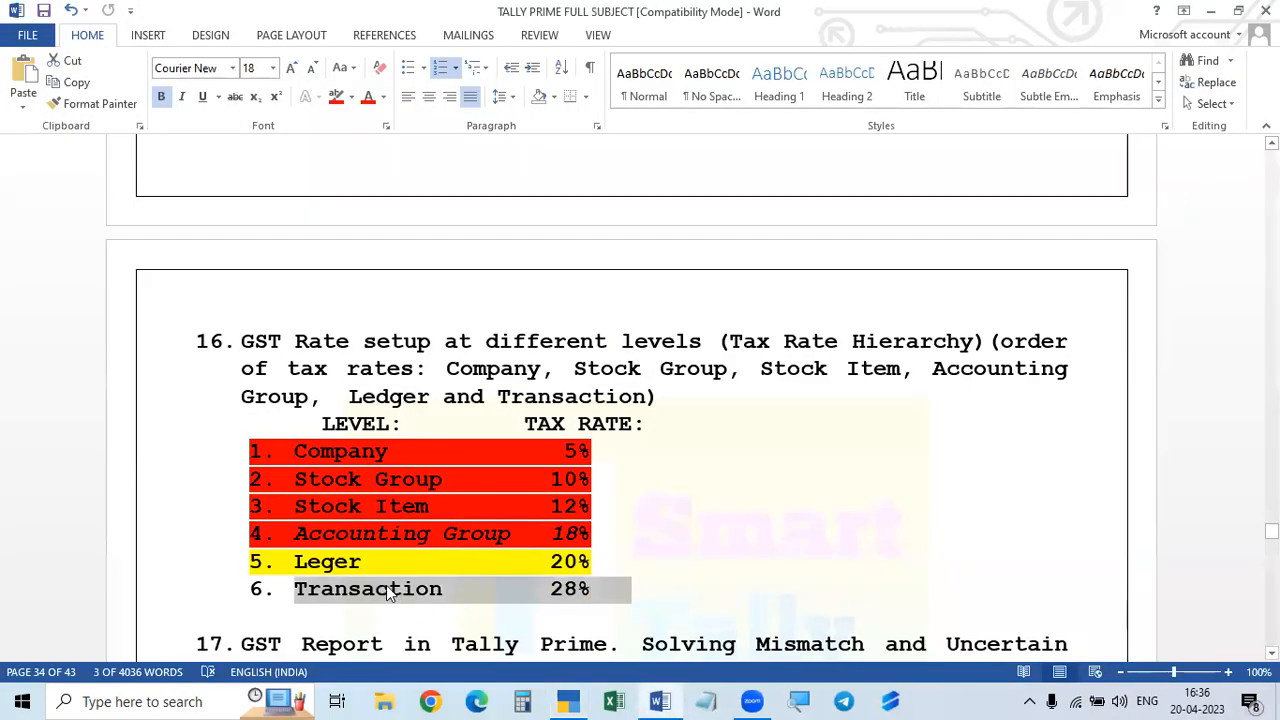
left_click(660, 701)
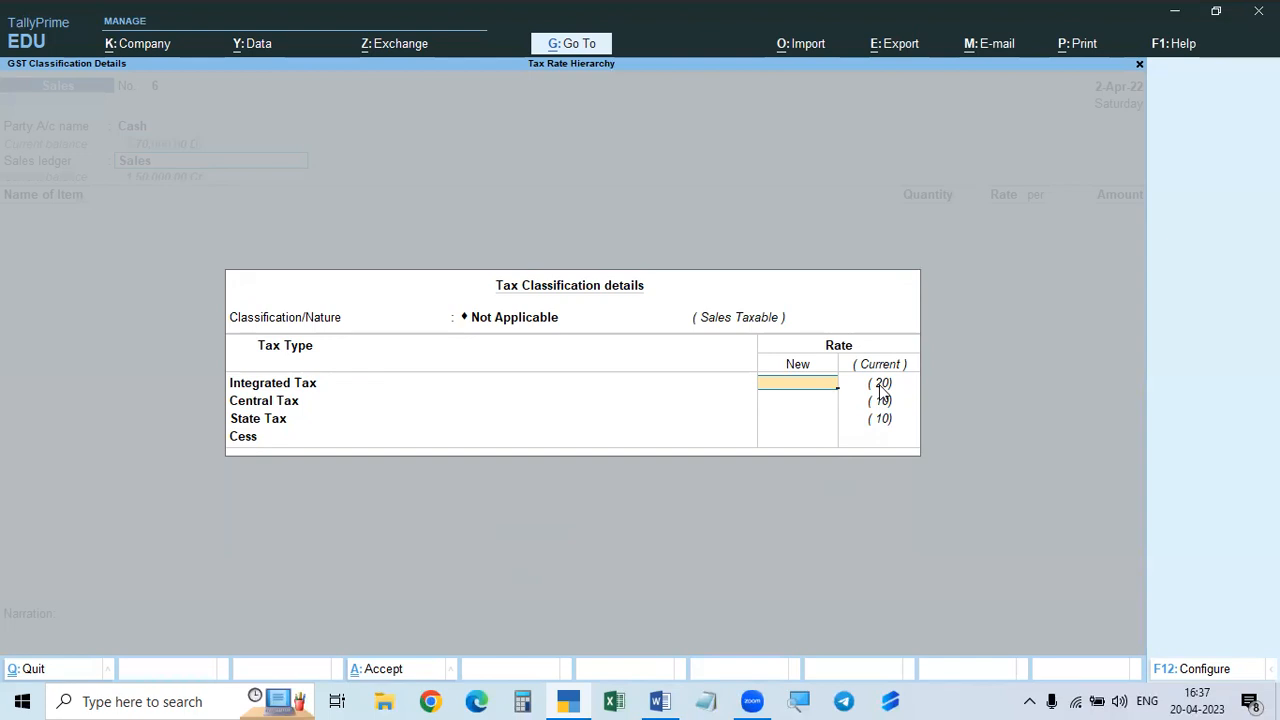
- Override the Integrated Tax rate with 28%, leave Cess blank, and accept the tax classification details after checking the Transaction rate in Word
left_click(660, 700)
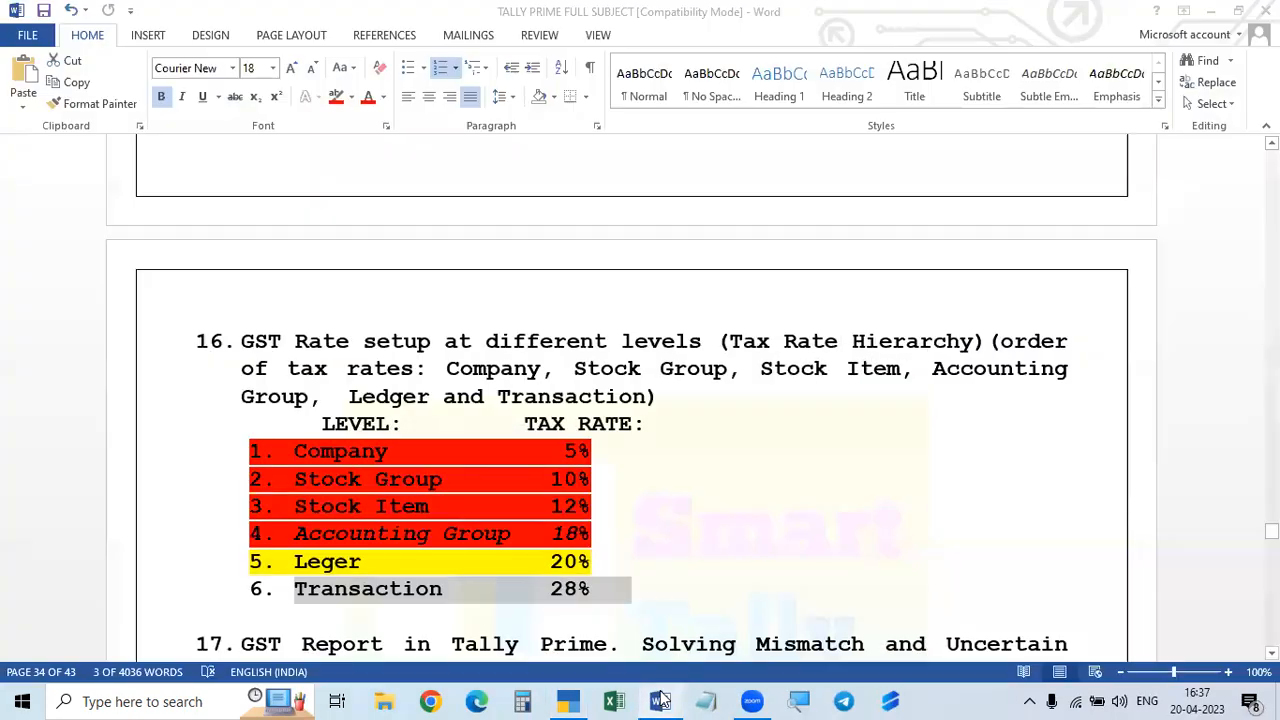
left_click(660, 700)
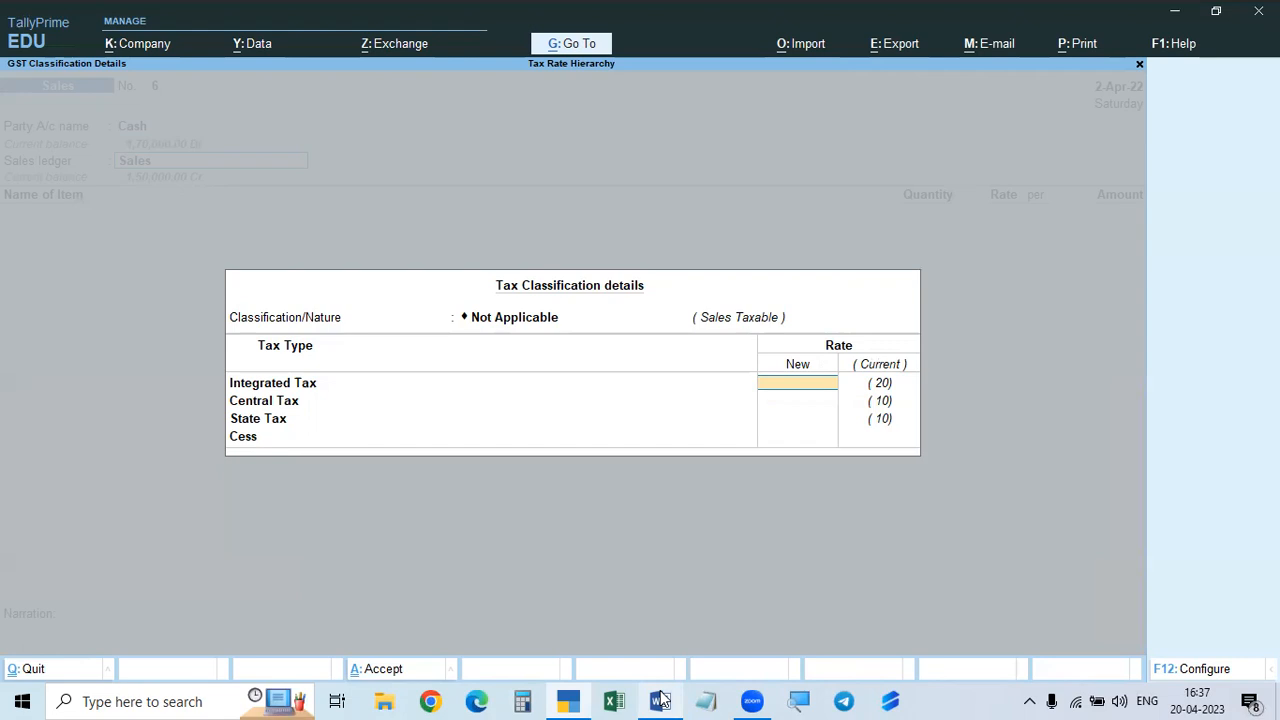
type("28")
key("Return")
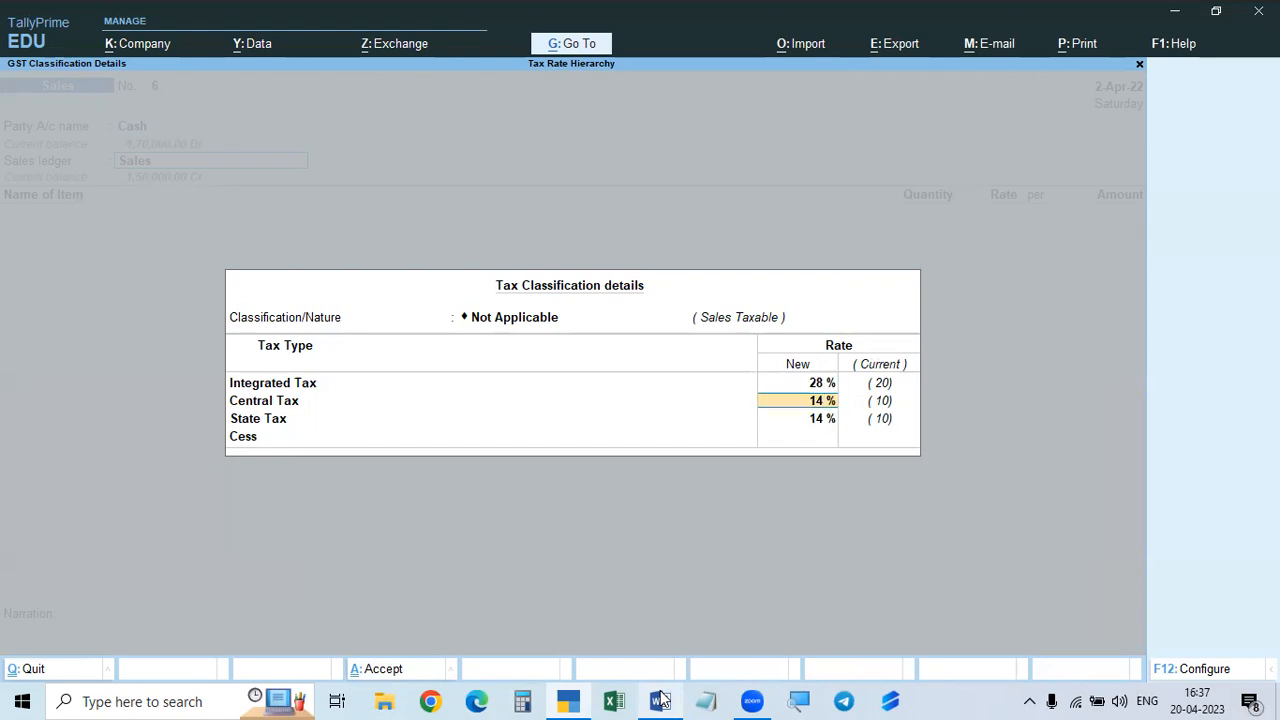
key("Return")
key("Return")
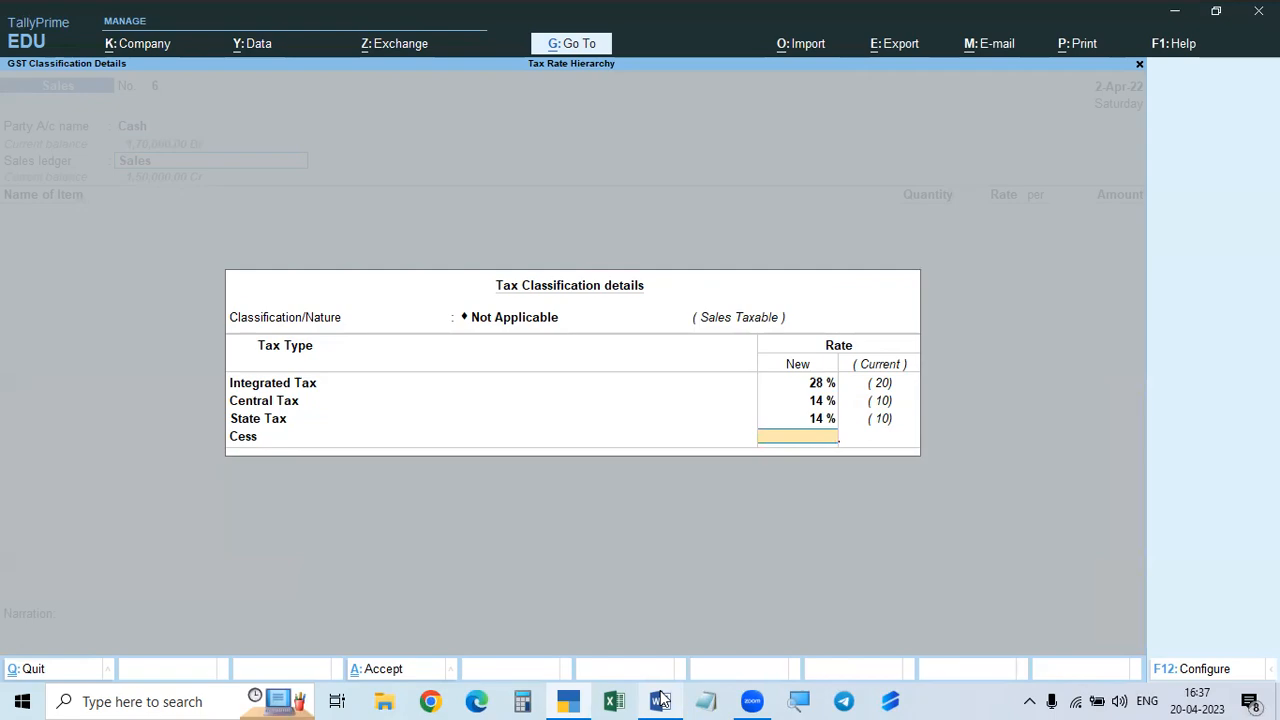
left_click(660, 700)
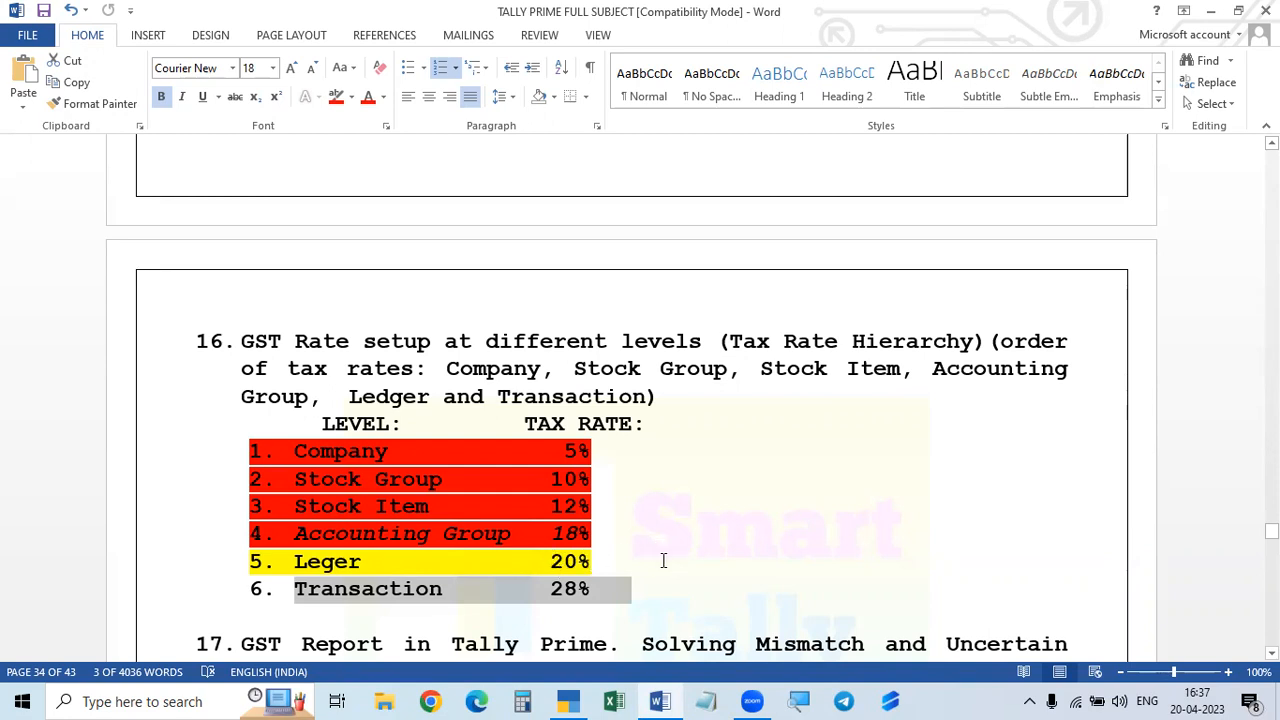
left_click(567, 701)
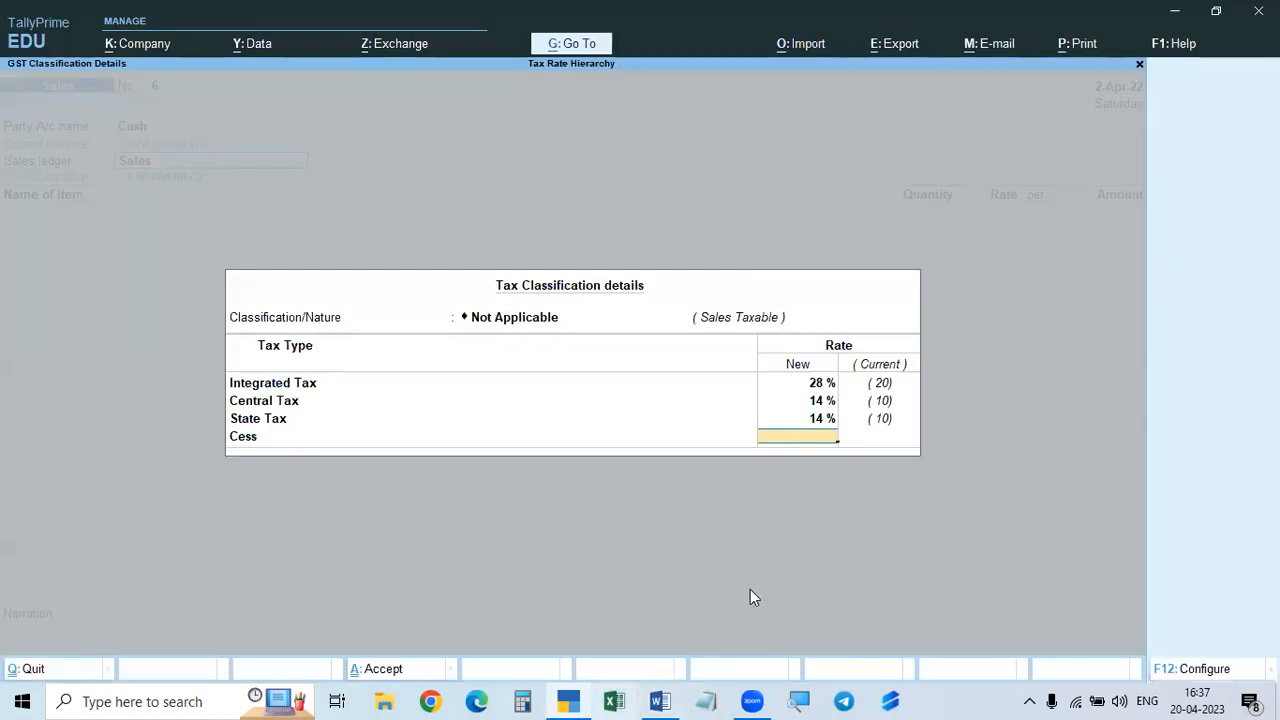
left_click(573, 697)
left_click(573, 697)
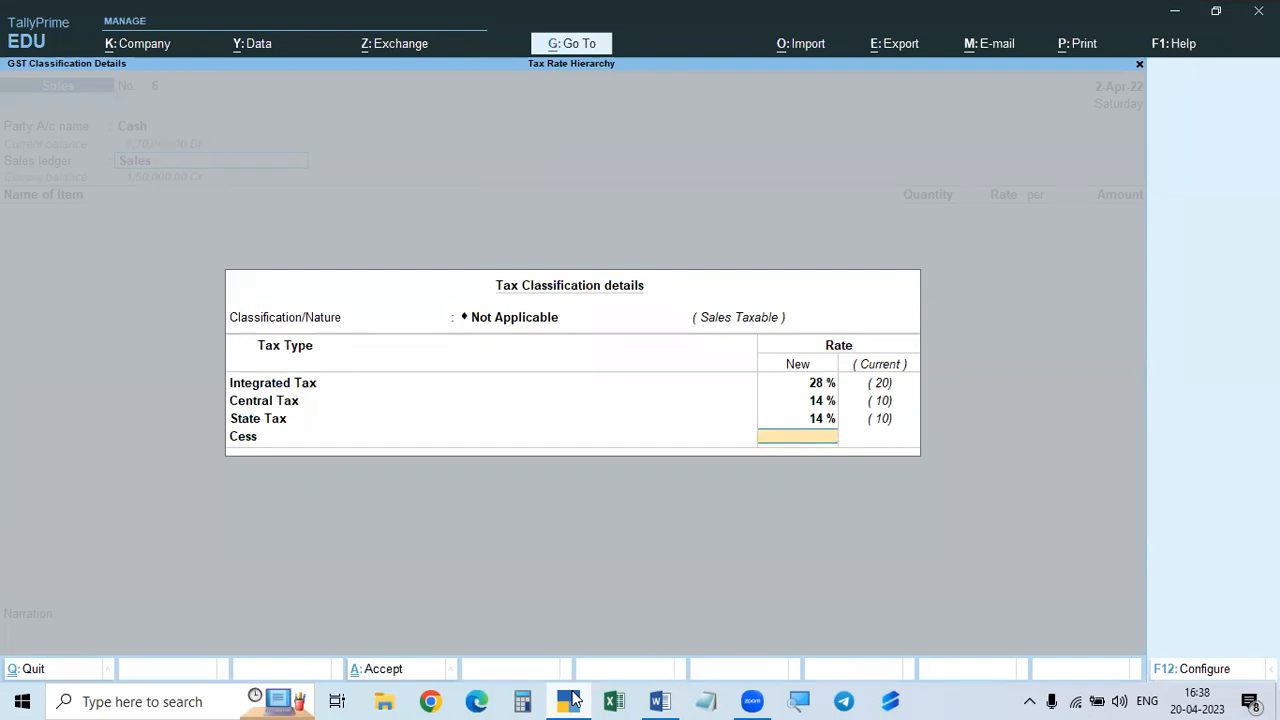
key("Return")
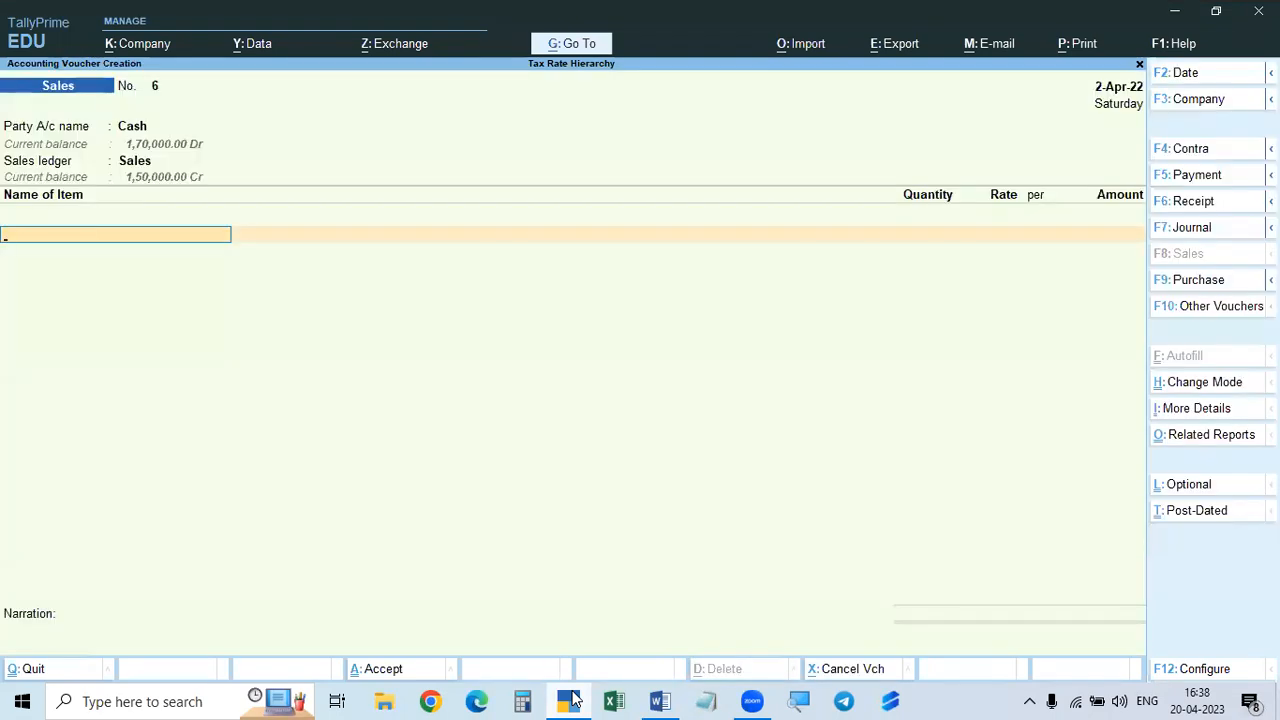
- Add 1 Nos of Sony TV 20" at the prefilled rate to the sales voucher, keeping the default taxable value
type("Son")
key("Down")
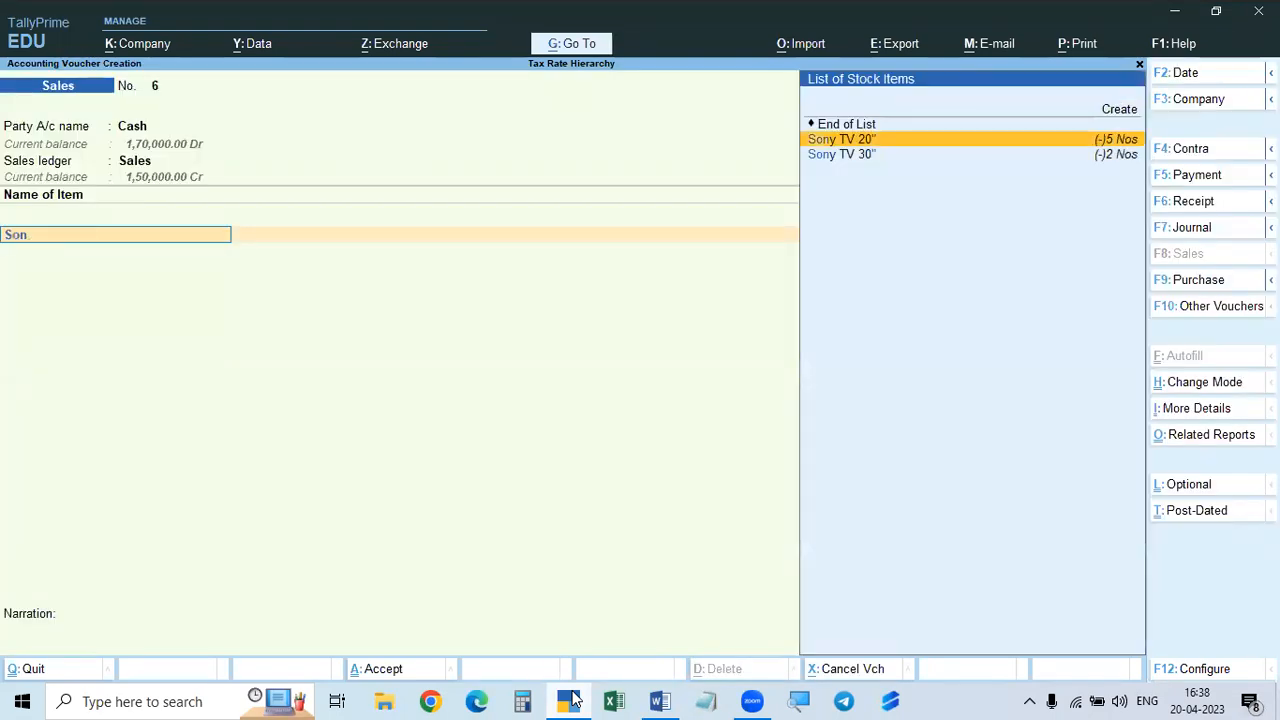
key("Return")
type("1")
key("Return")
key("Return")
key("Return")
key("Return")
key("Return")
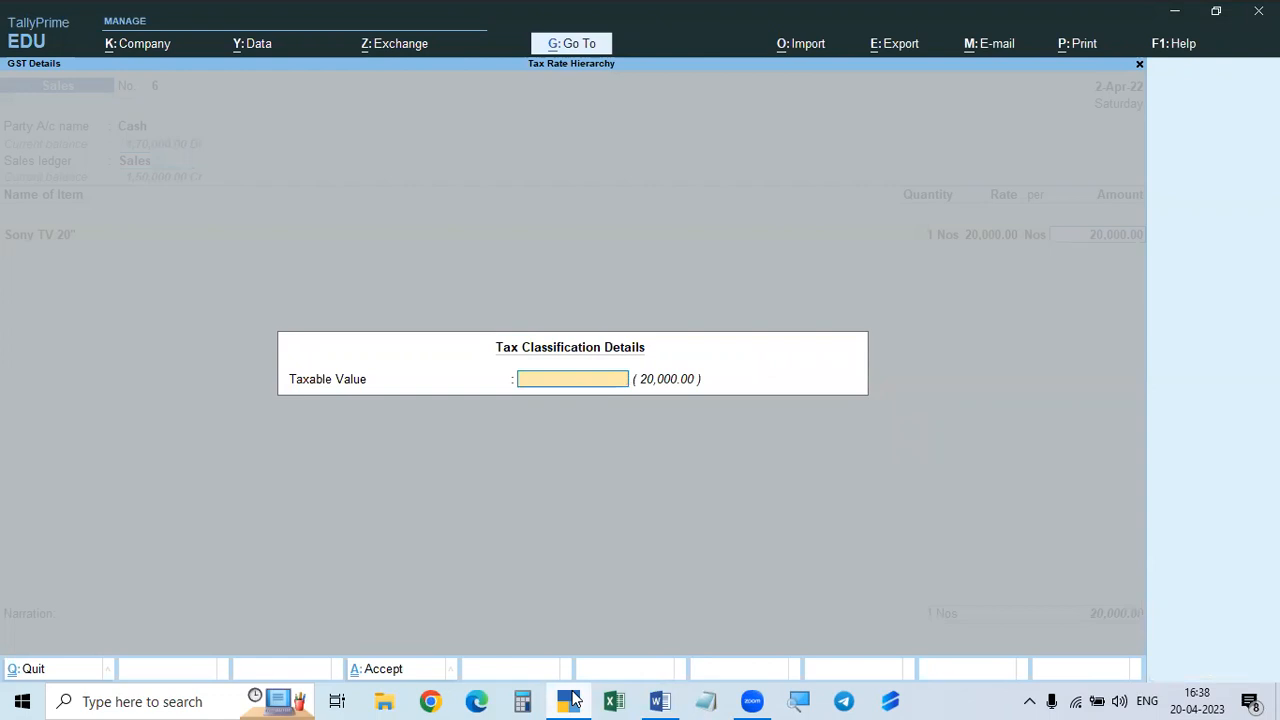
key("Return")
key("Return")
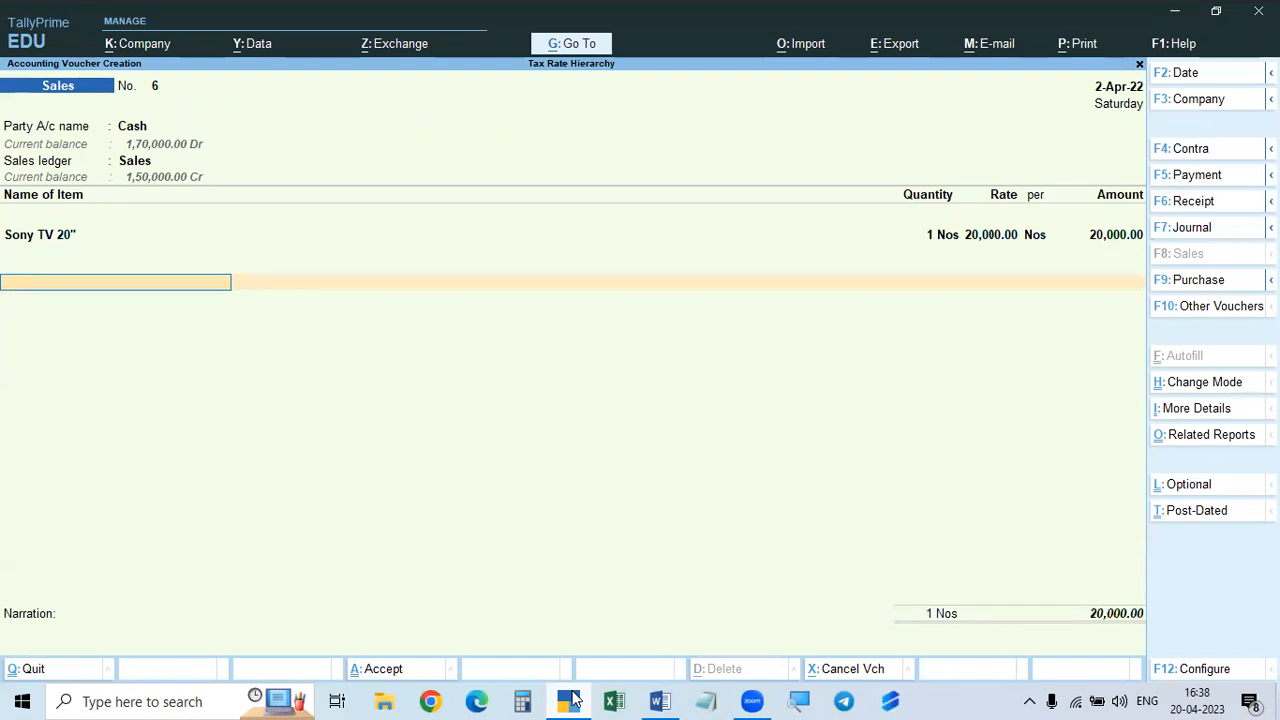
- Add the CGST and SGST ledgers below the stock item in the voucher
type("Cgst")
key("Return")
key("Return")
type("Sgst")
key("Return")
key("Return")
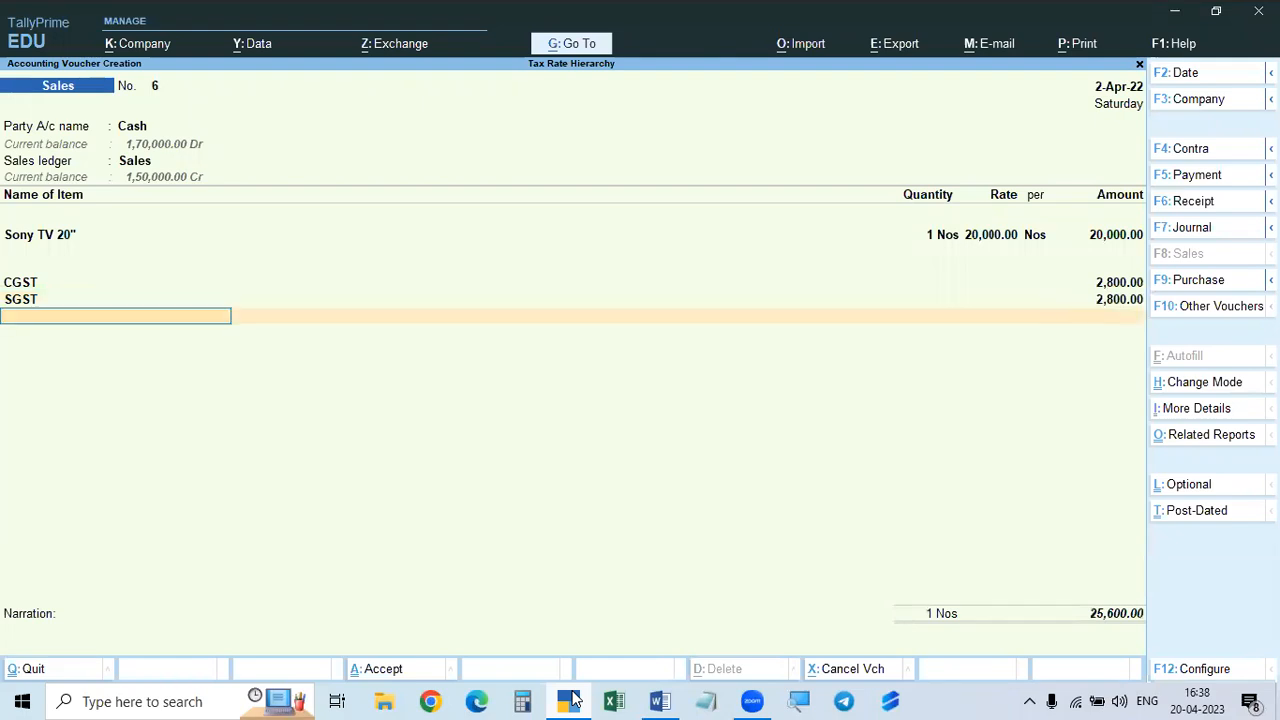
key("ctrl")
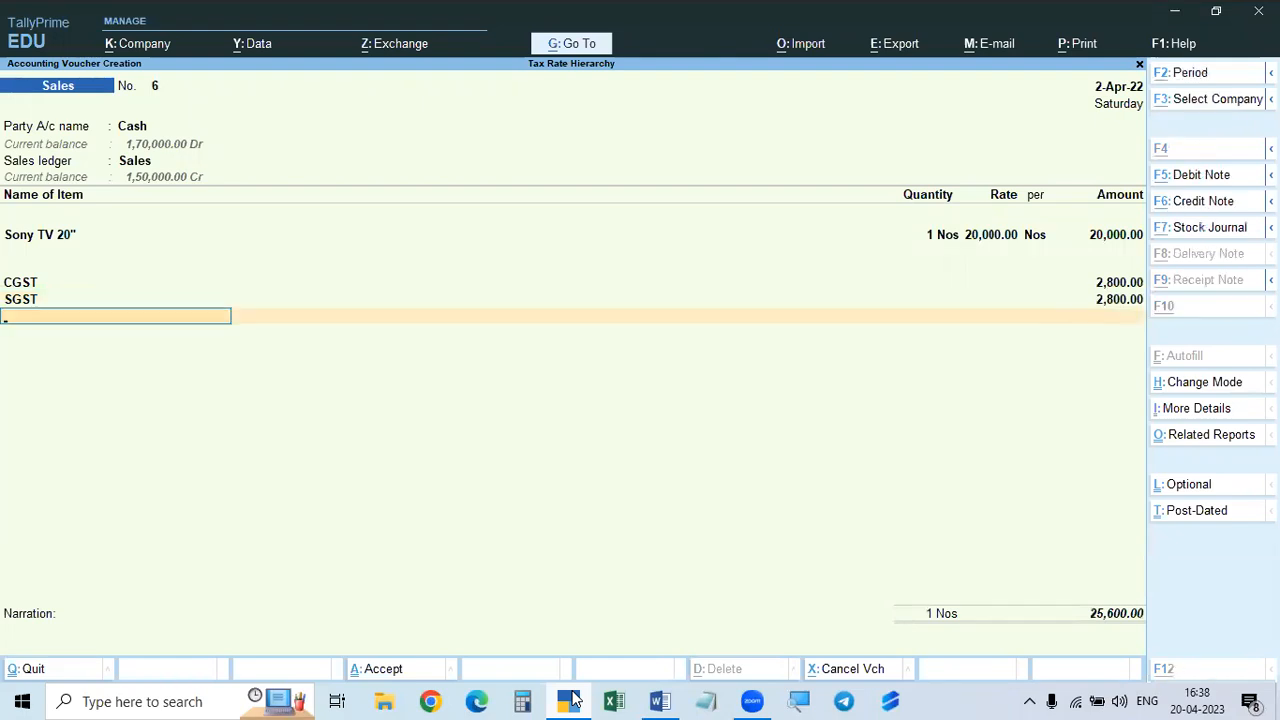
- Switch to the Word notes, highlight the Leger 20% line in red, and save the document
left_click(659, 701)
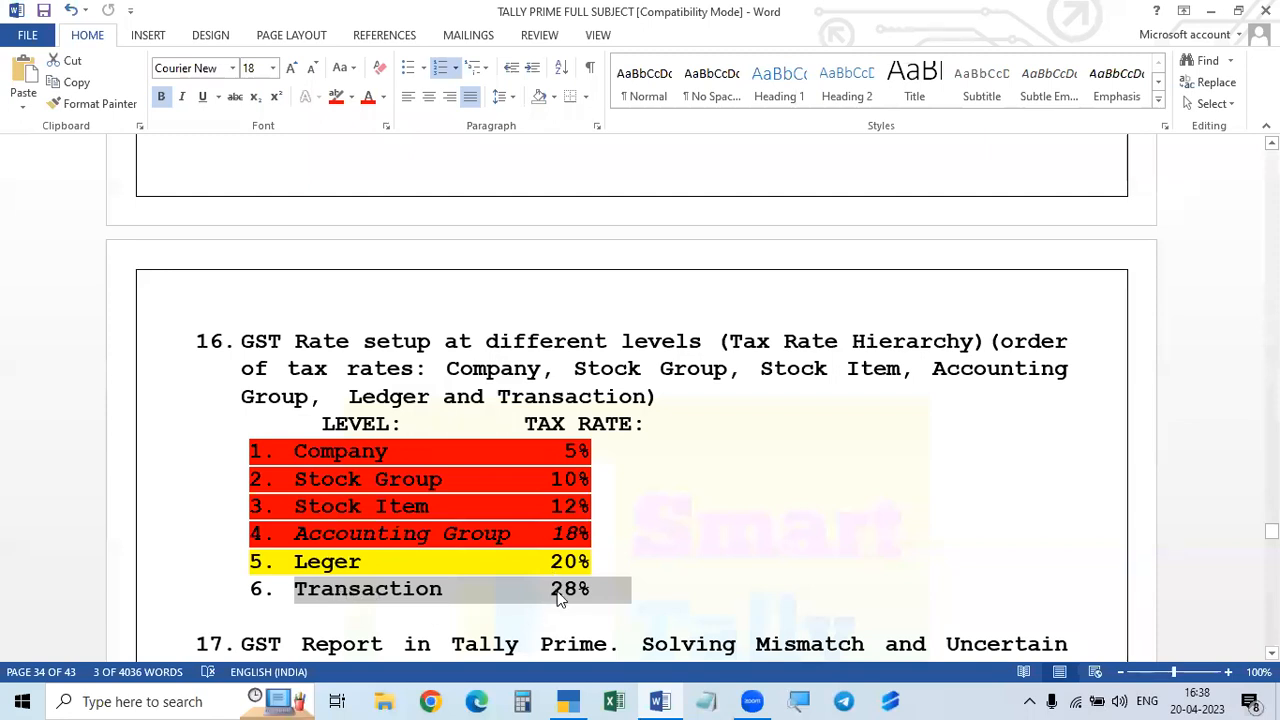
left_click_drag(298, 566, 600, 560)
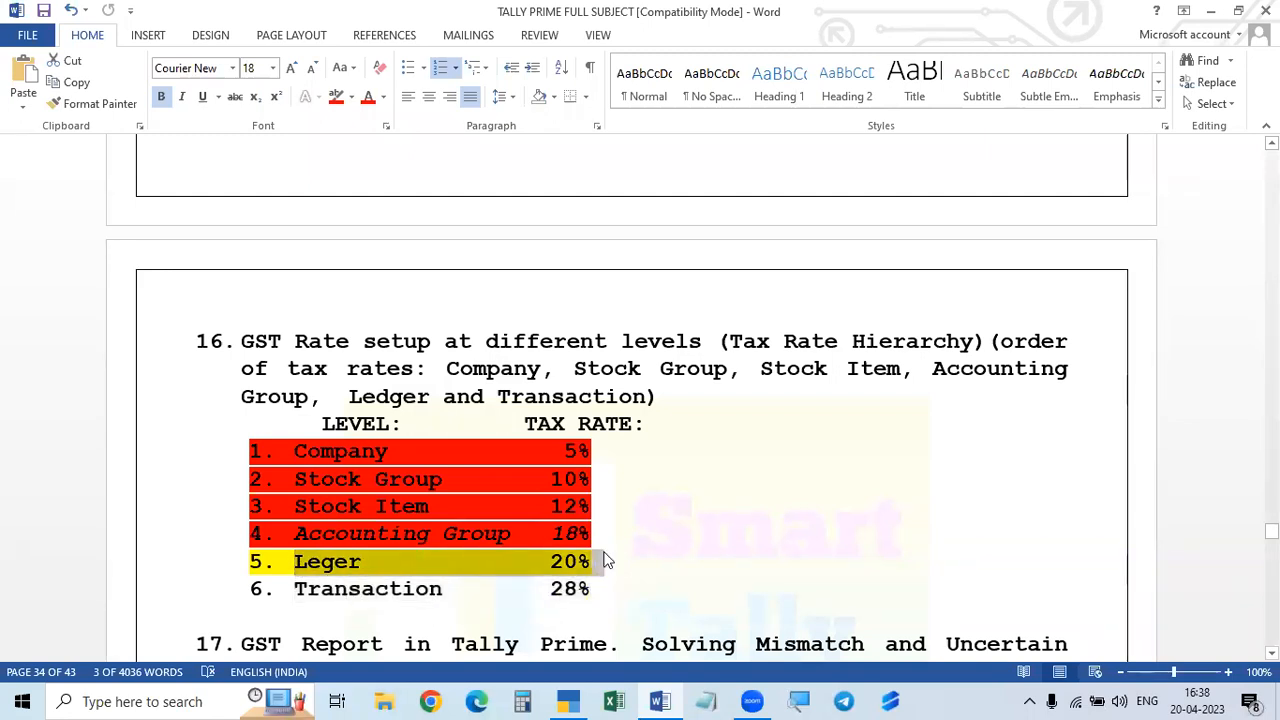
left_click(350, 98)
left_click(339, 143)
left_click(476, 396)
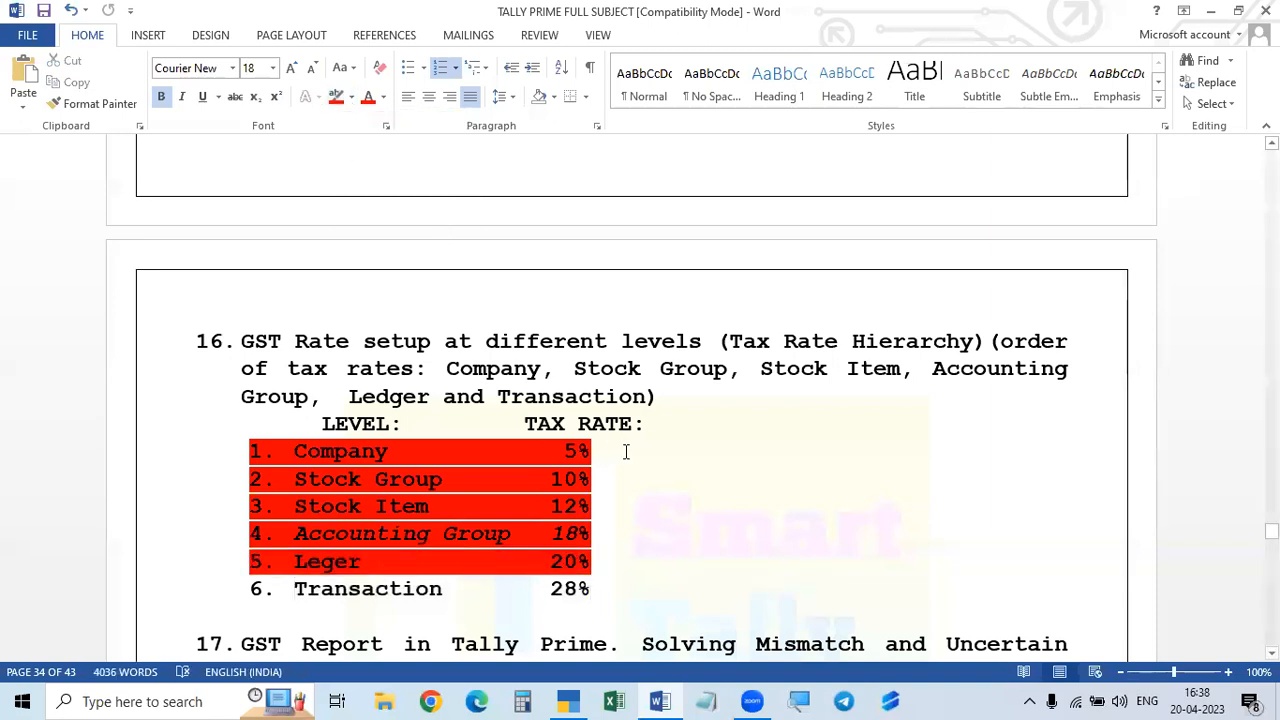
key("ctrl+s")
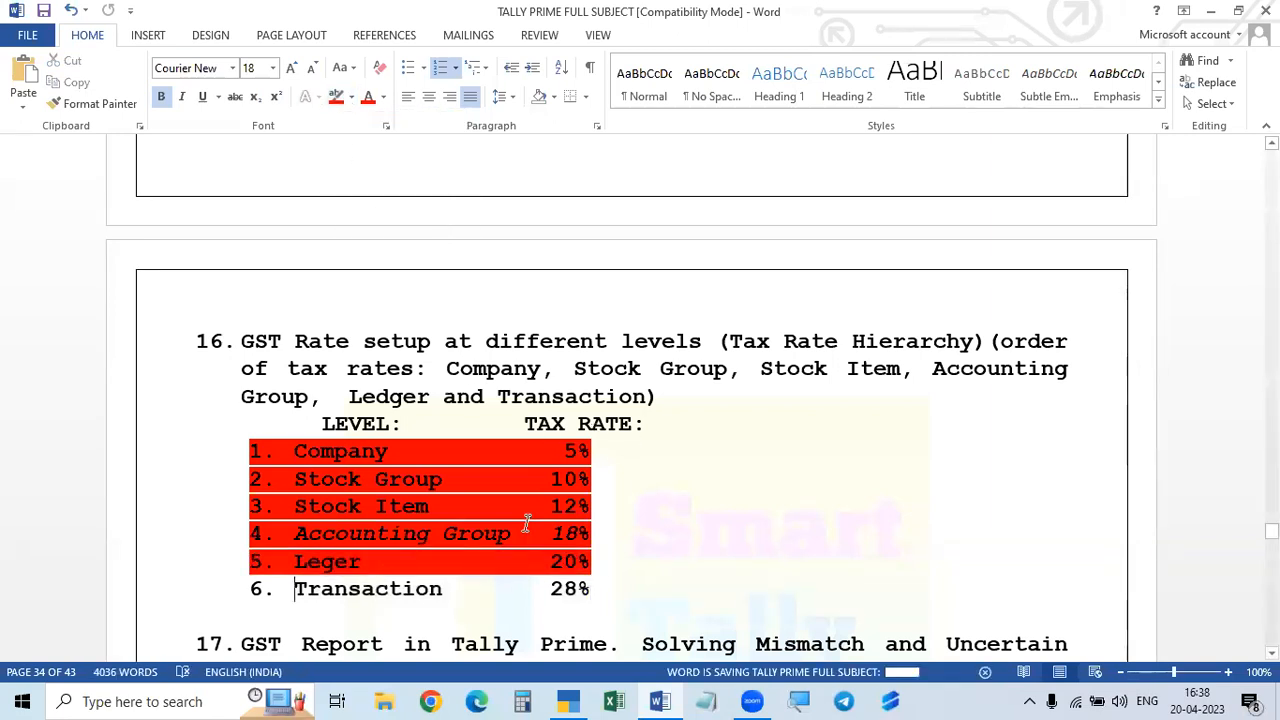
- Highlight the Transaction 28% line in yellow in the tax rate list
left_click_drag(297, 588, 510, 594)
left_click_drag(297, 588, 631, 590)
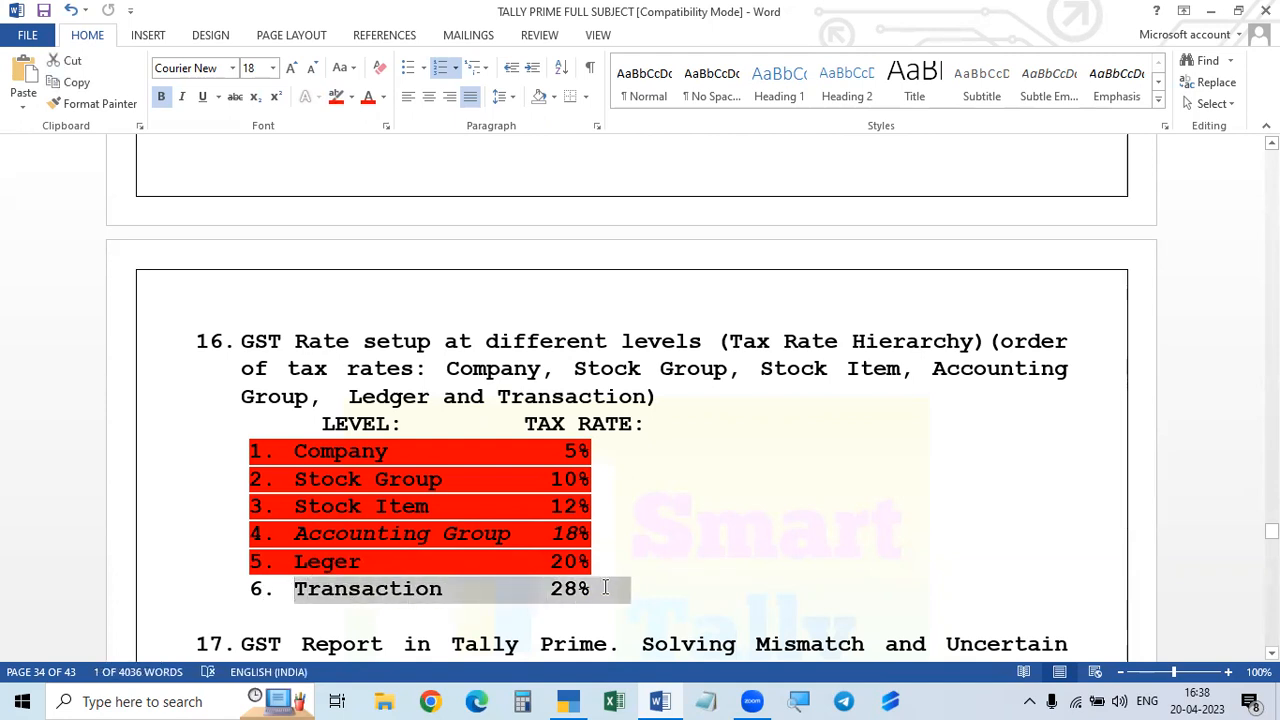
left_click(352, 100)
left_click(343, 123)
key("Right")
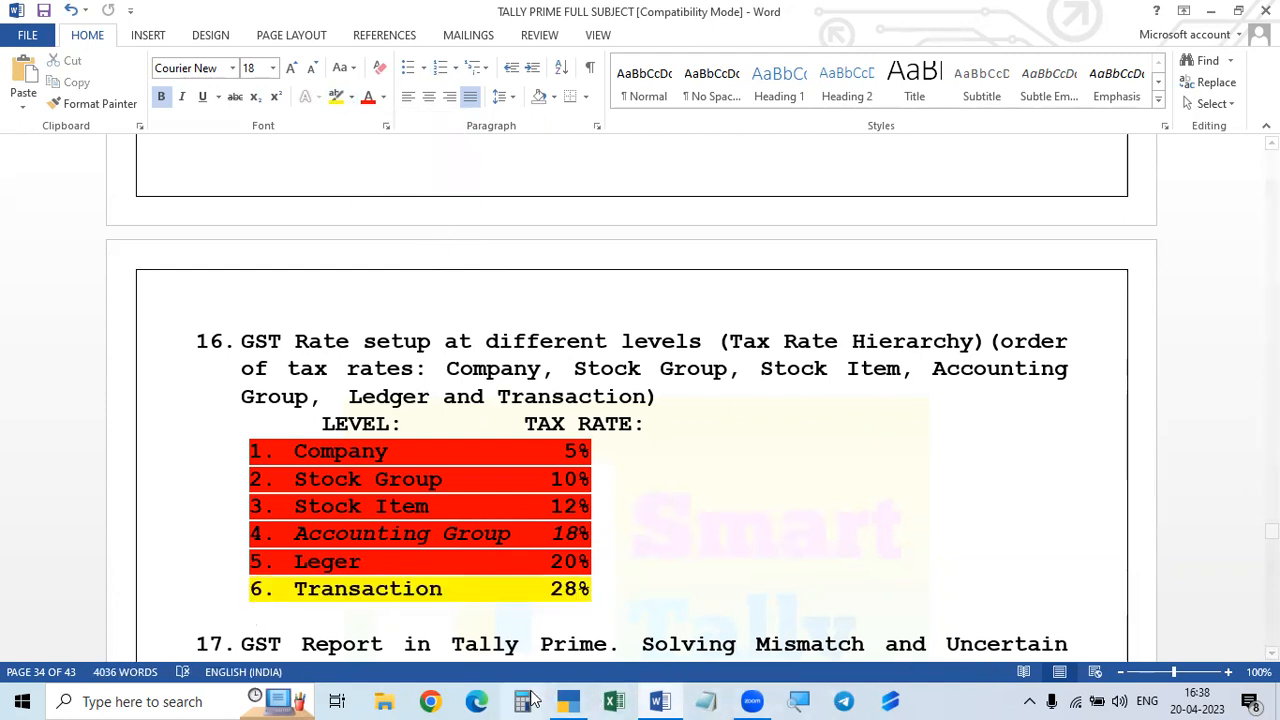
- Switch to TallyPrime and examine the voucher's detailed GST tax analysis against the Word rate list, closing the analysis when done
left_click(566, 701)
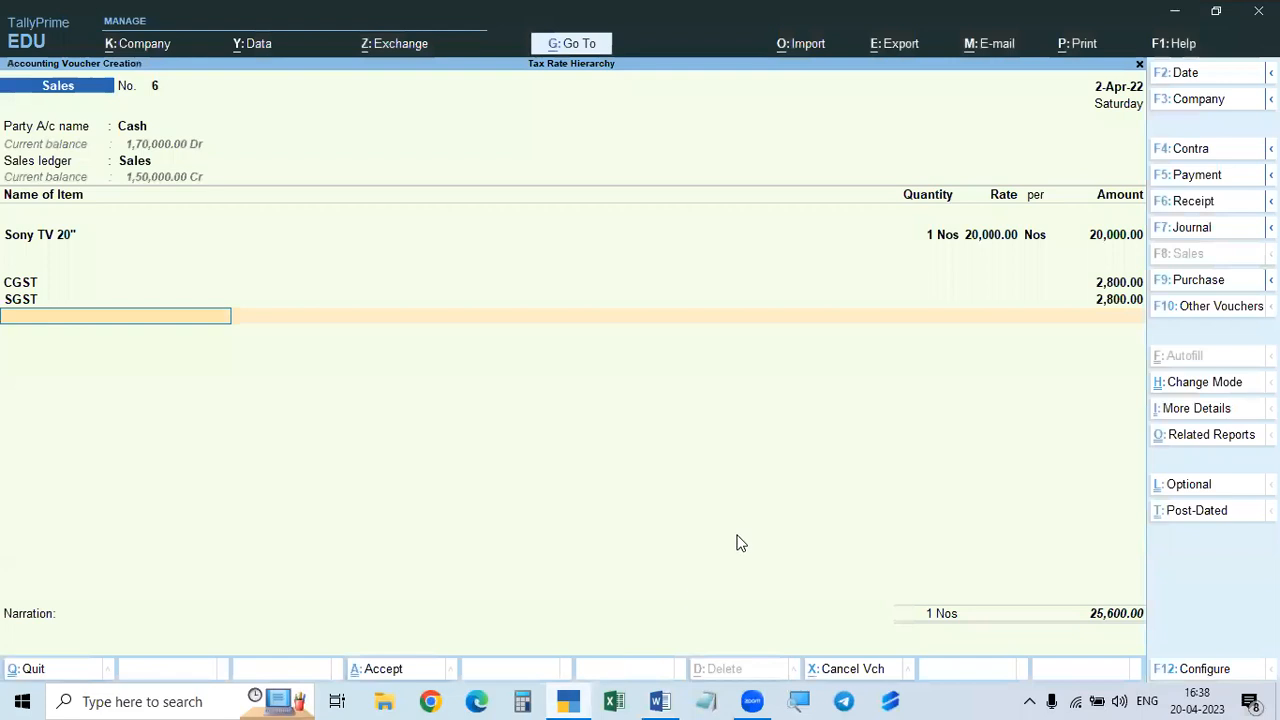
key("ctrl+o")
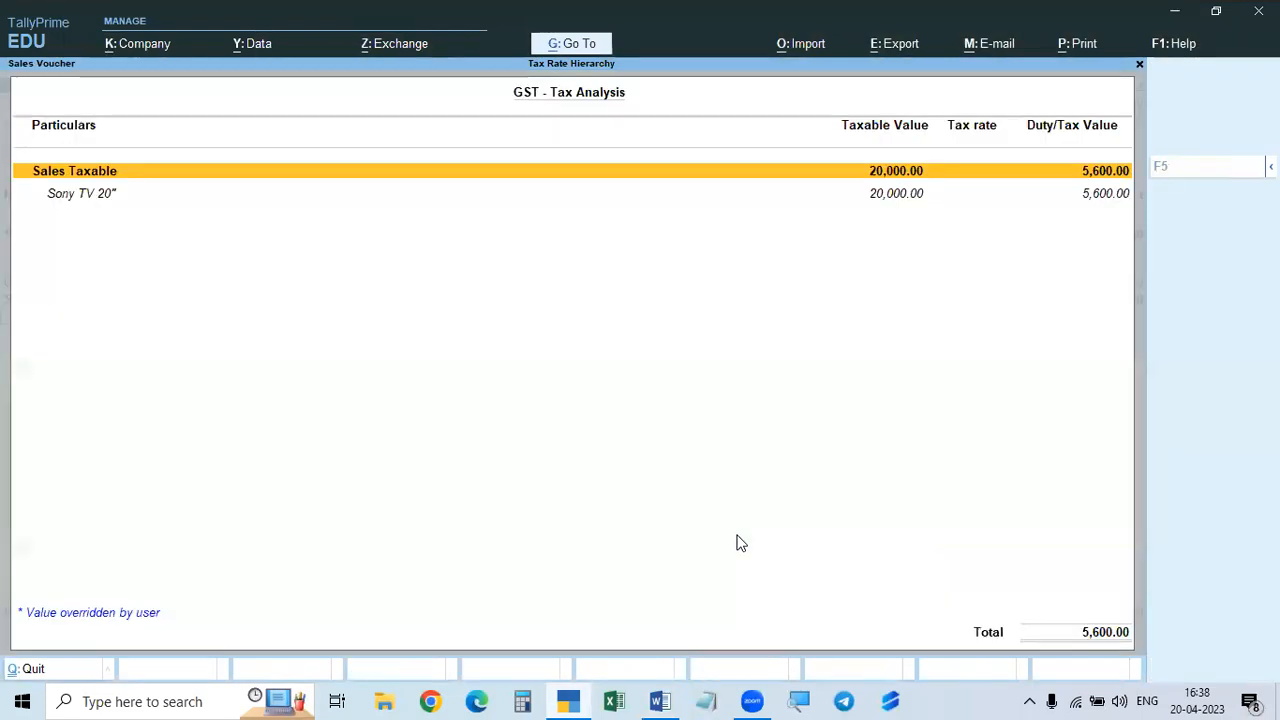
key("alt+F5")
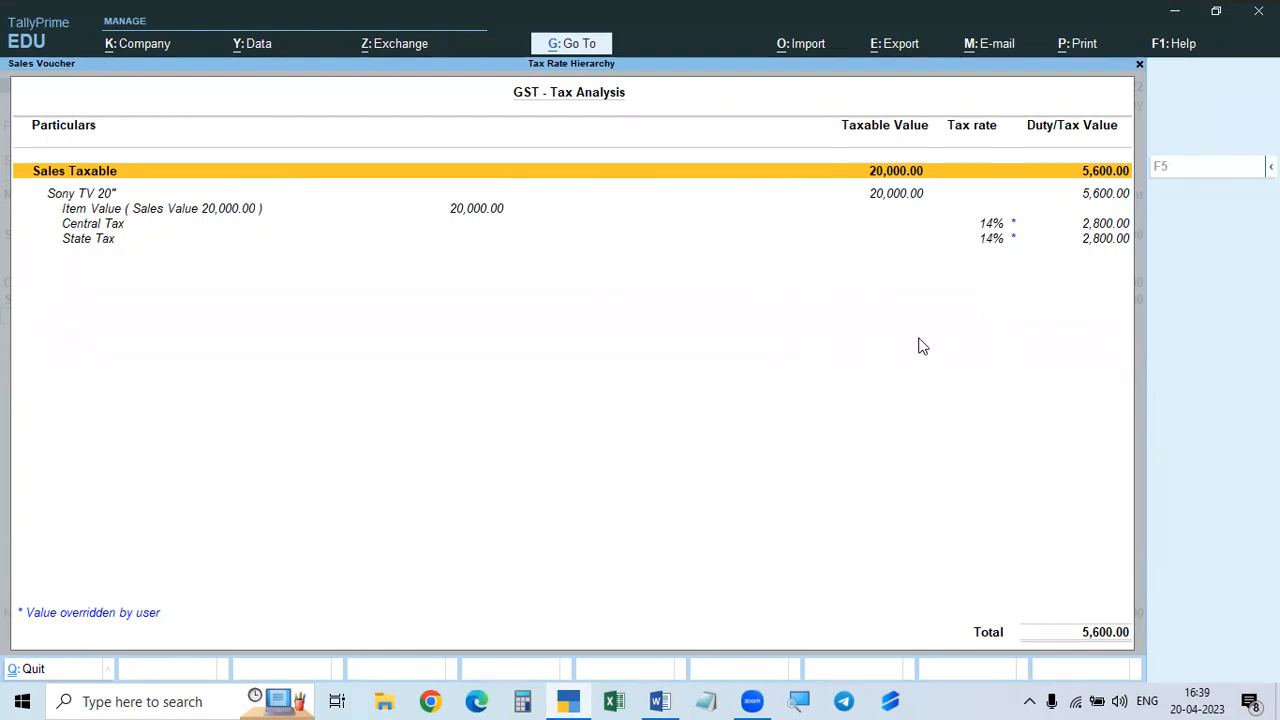
key("alt+Tab")
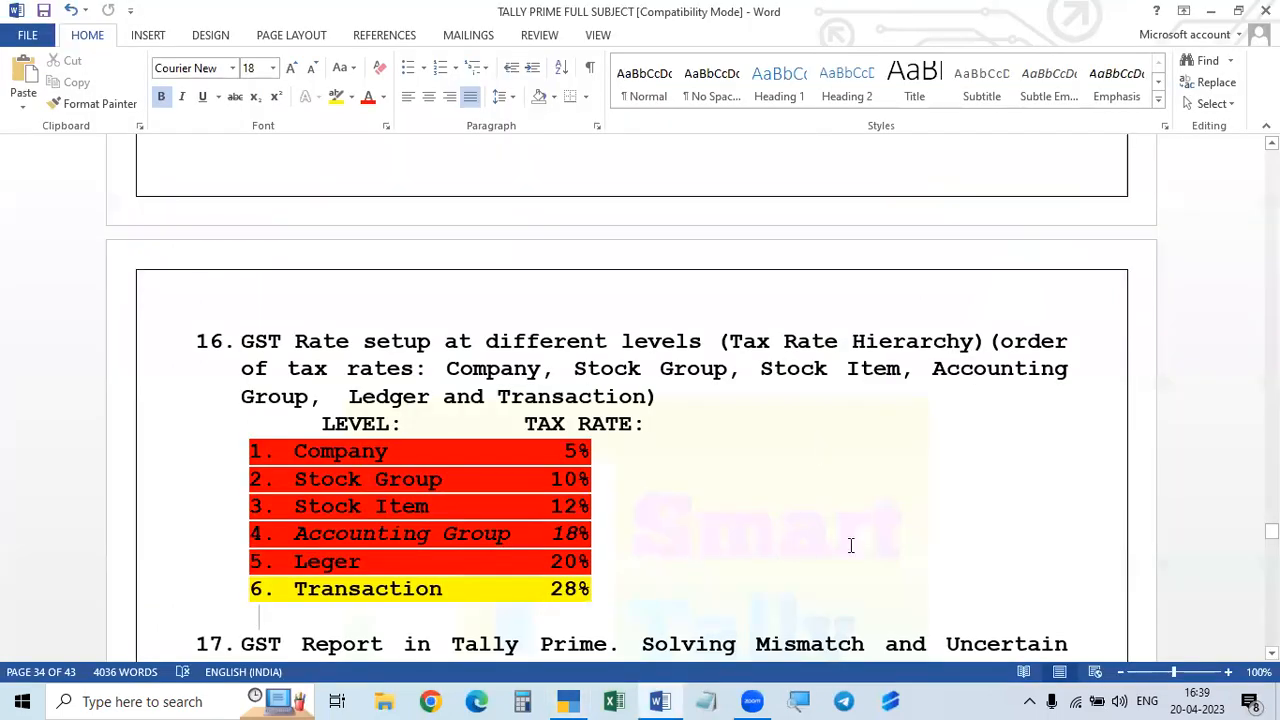
key("alt+Tab")
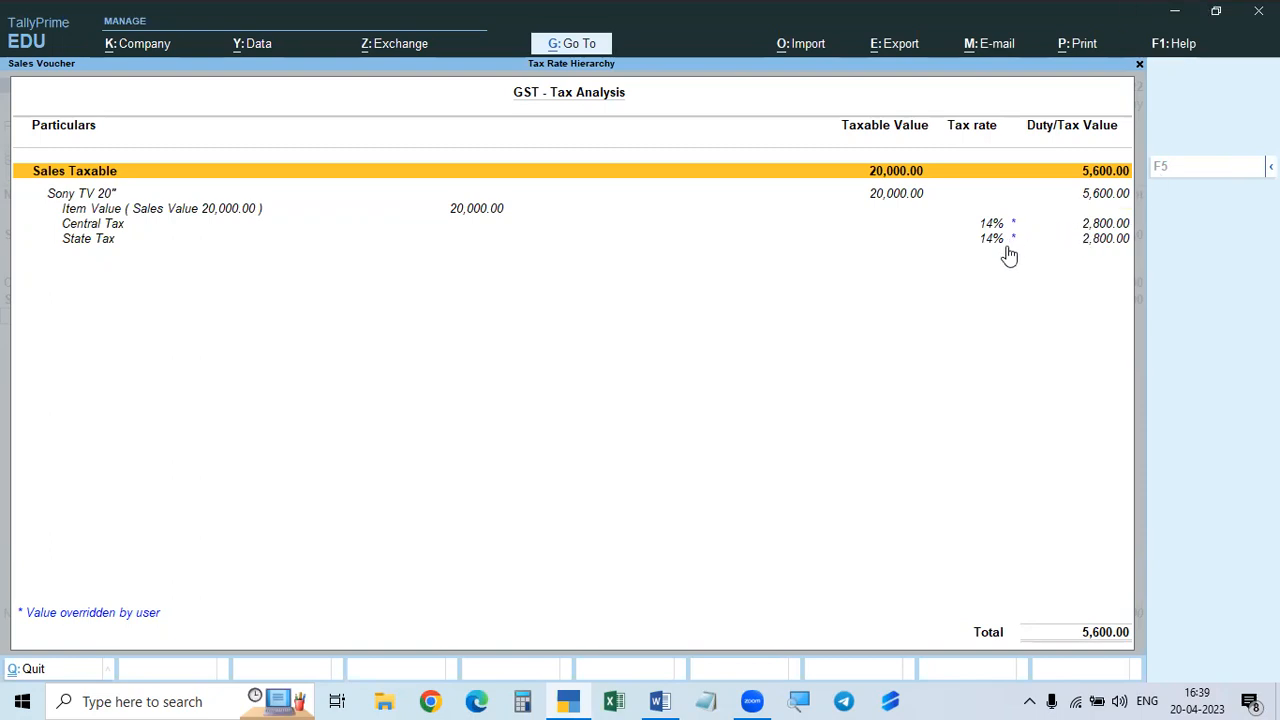
key("Escape")
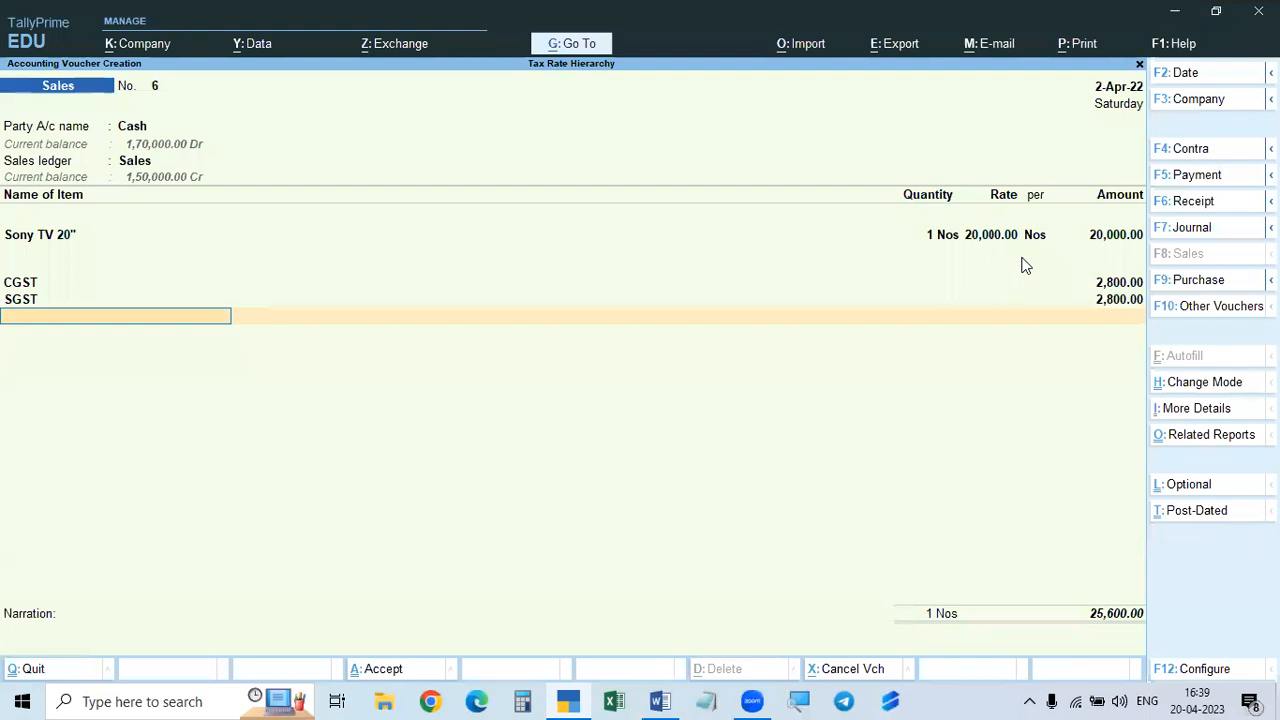
- Proceed to save the voucher with a blank narration, and review the modified tax details options alongside the Word rate list
key("Return")
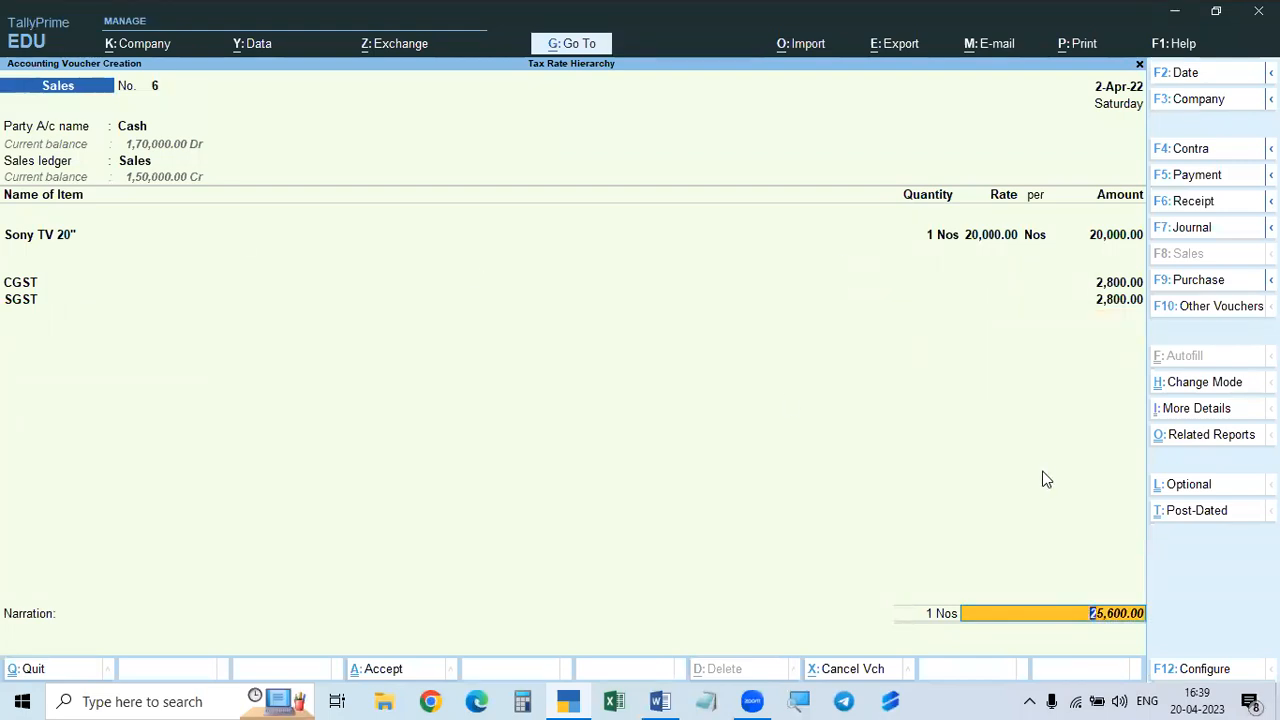
key("Return")
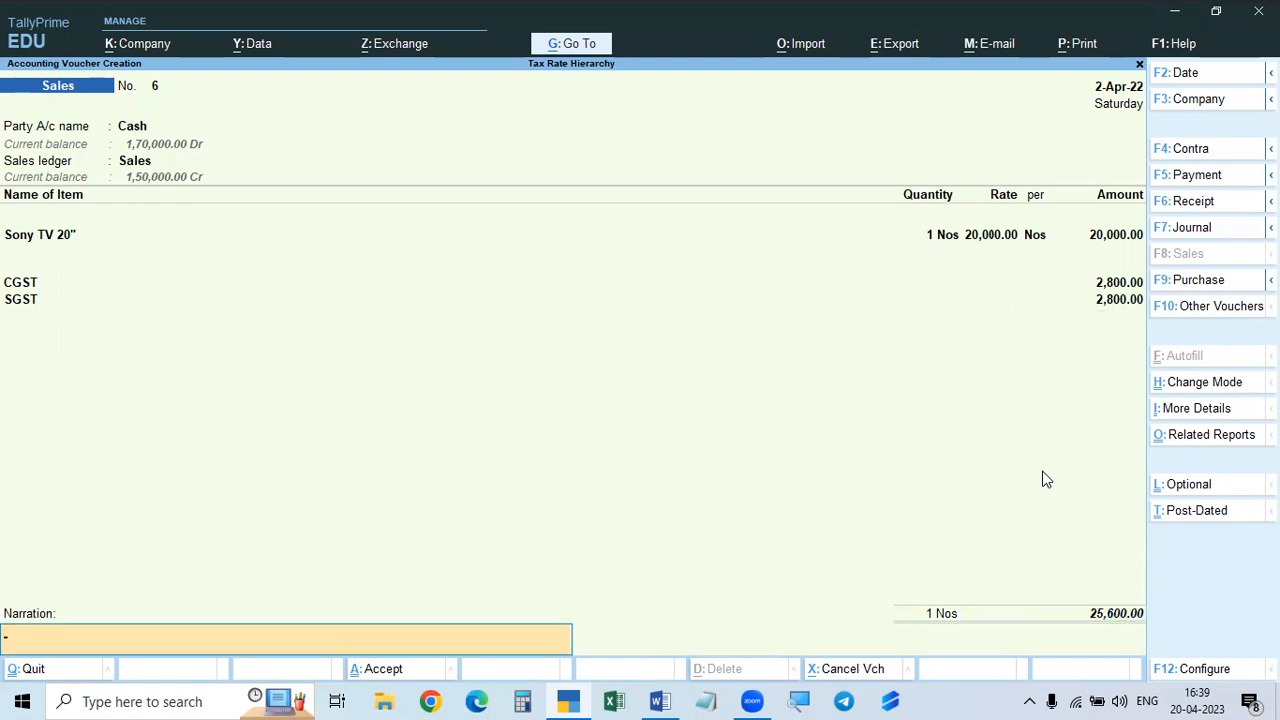
key("Return")
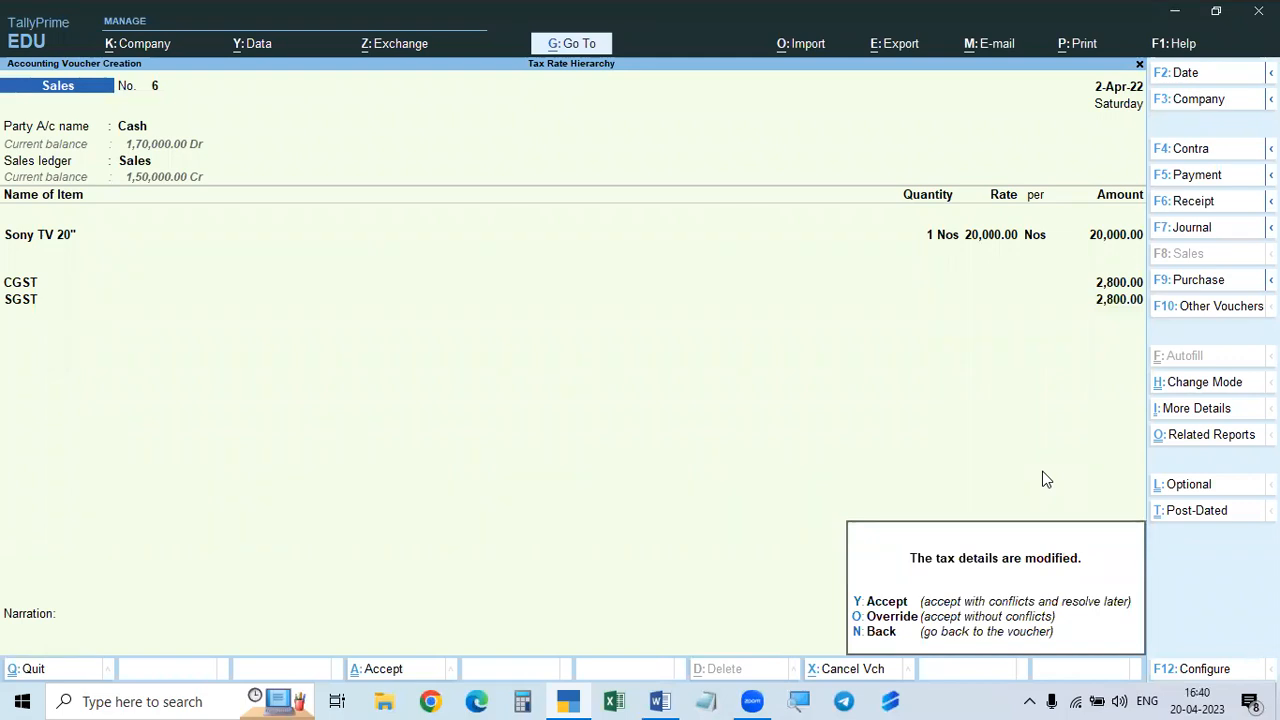
left_click(659, 701)
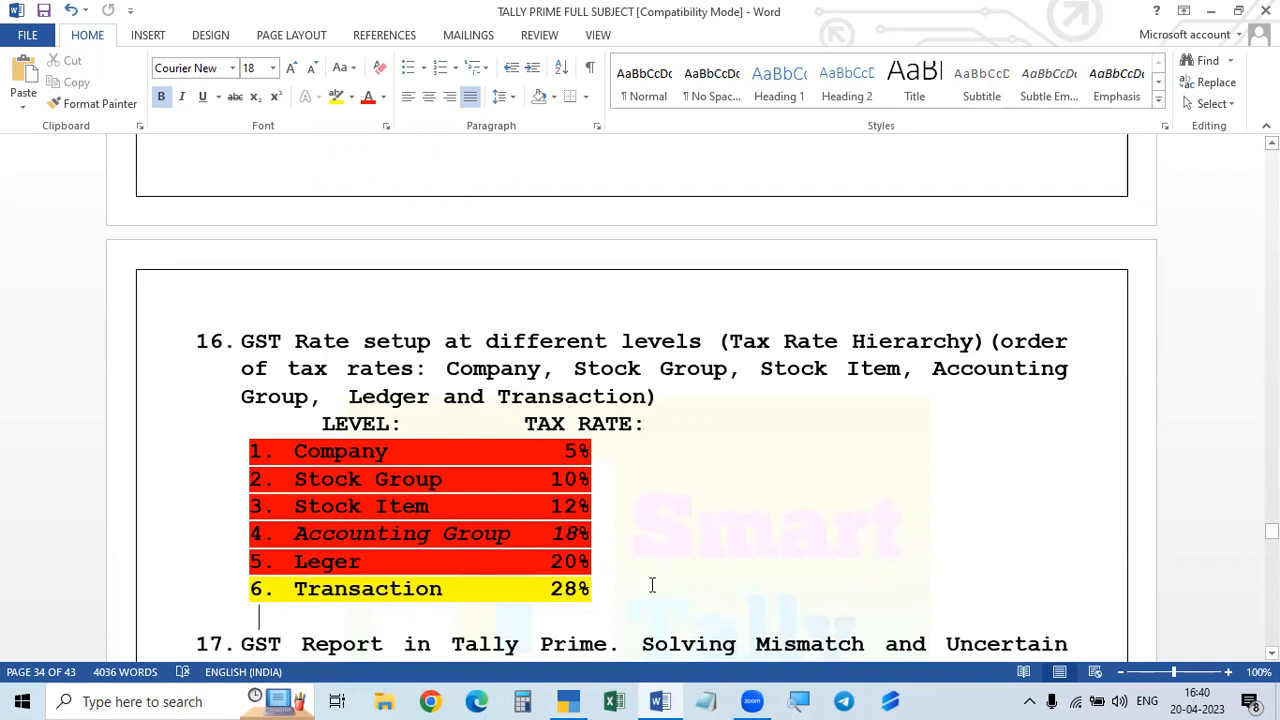
left_click(568, 701)
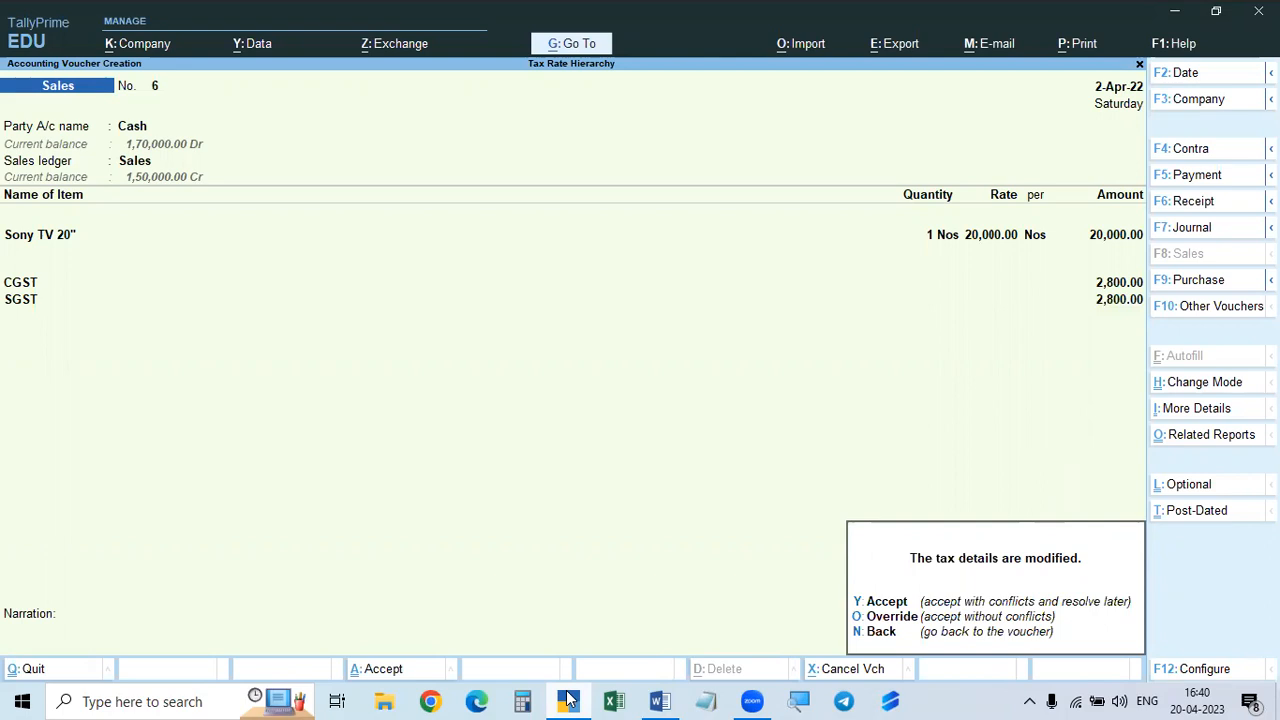
left_click(660, 701)
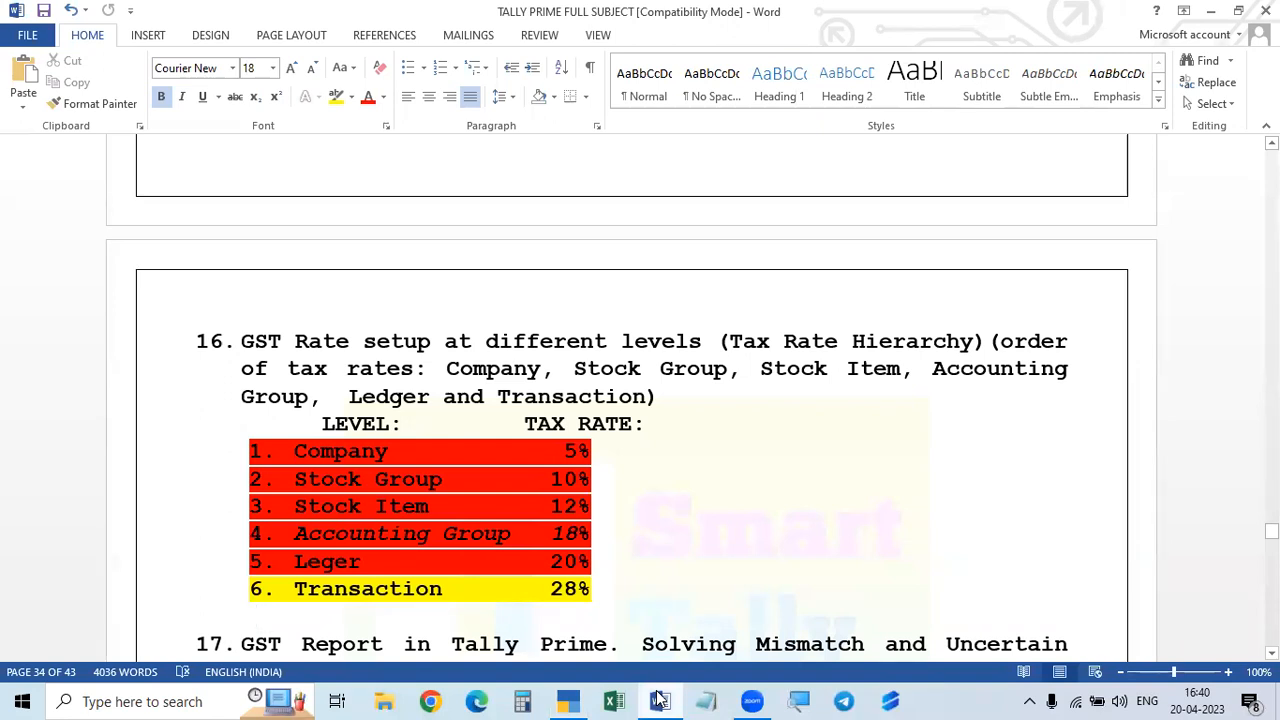
left_click(569, 701)
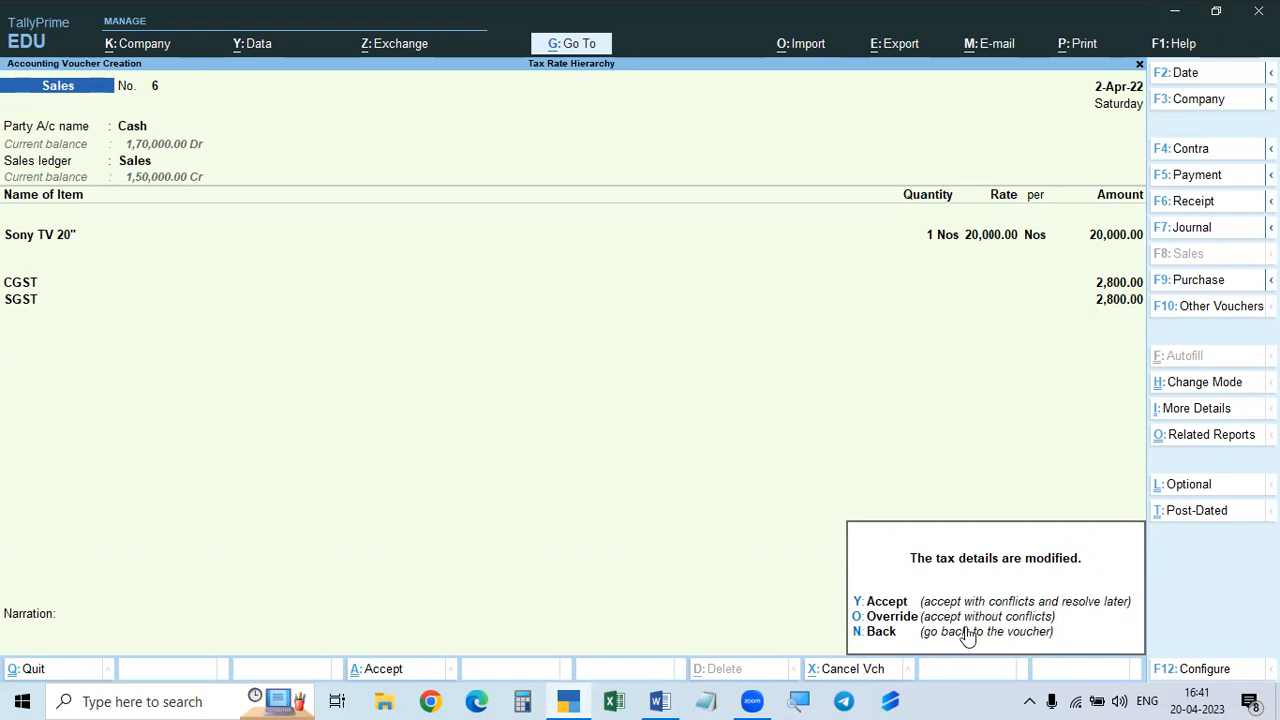
- Go back into the voucher past the party details and review the new and current rates in the tax classification details
key("n")
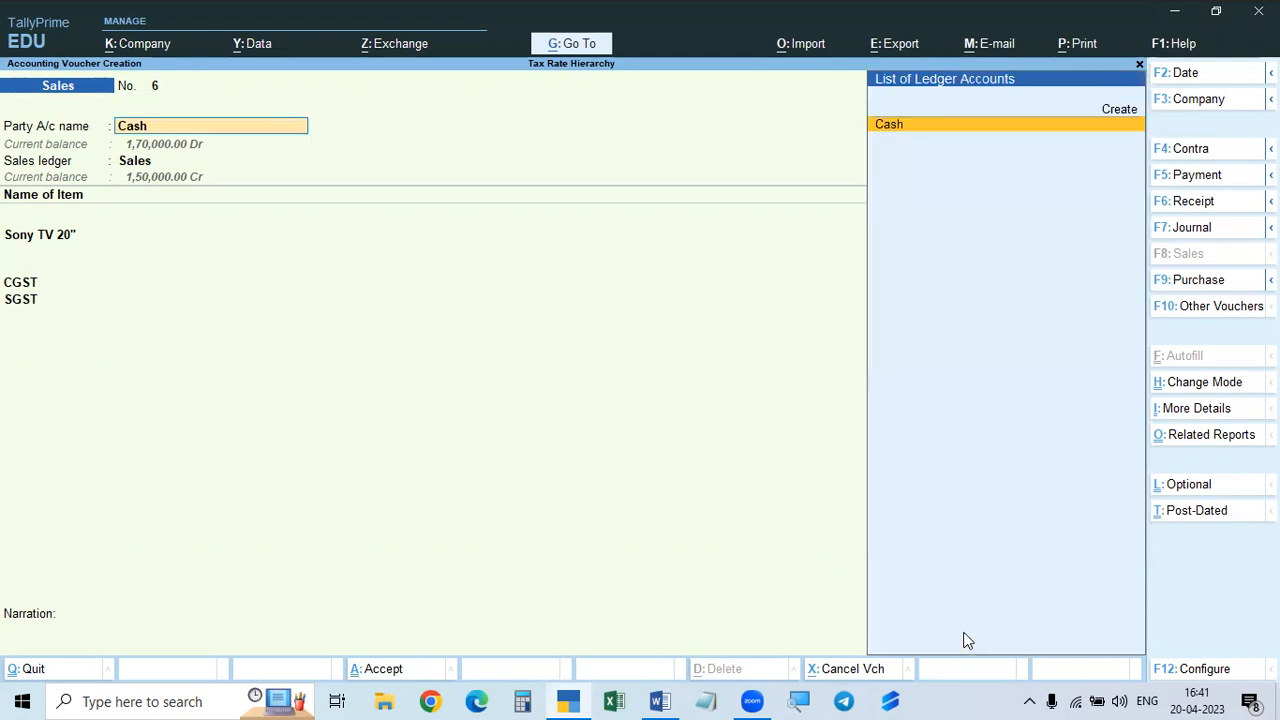
key("Return")
key("ctrl+a")
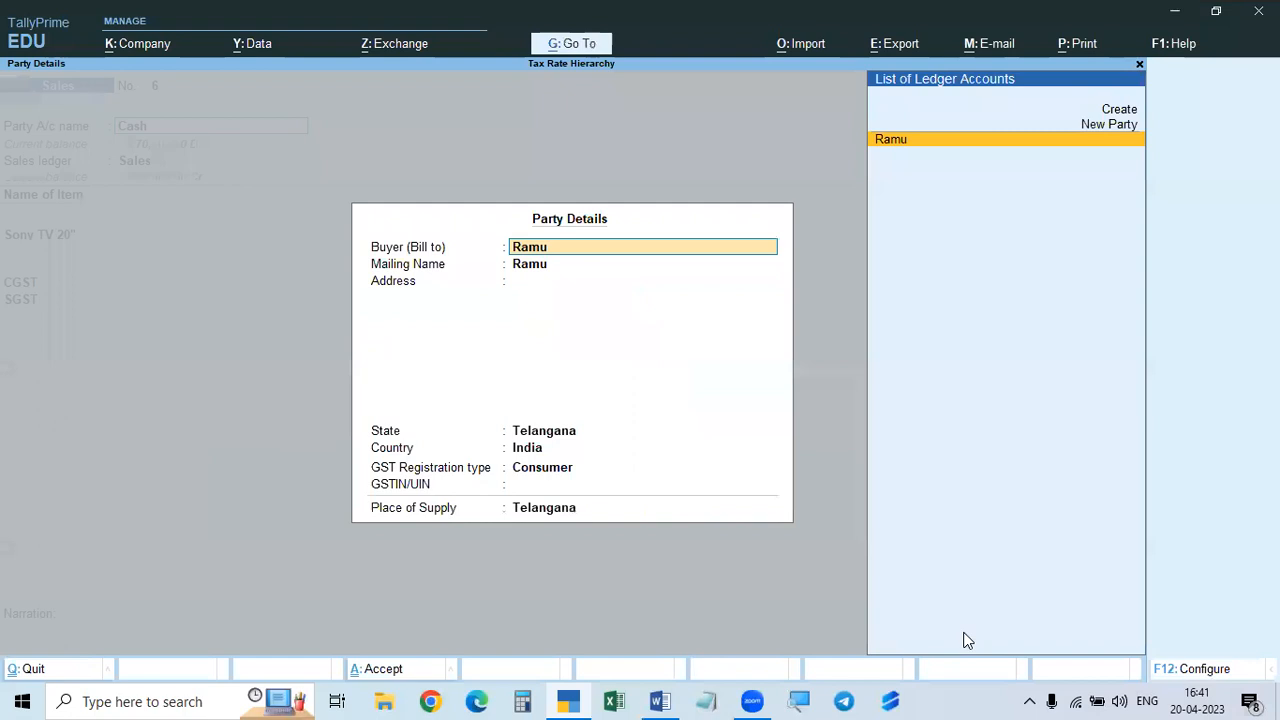
key("ctrl+a")
key("Return")
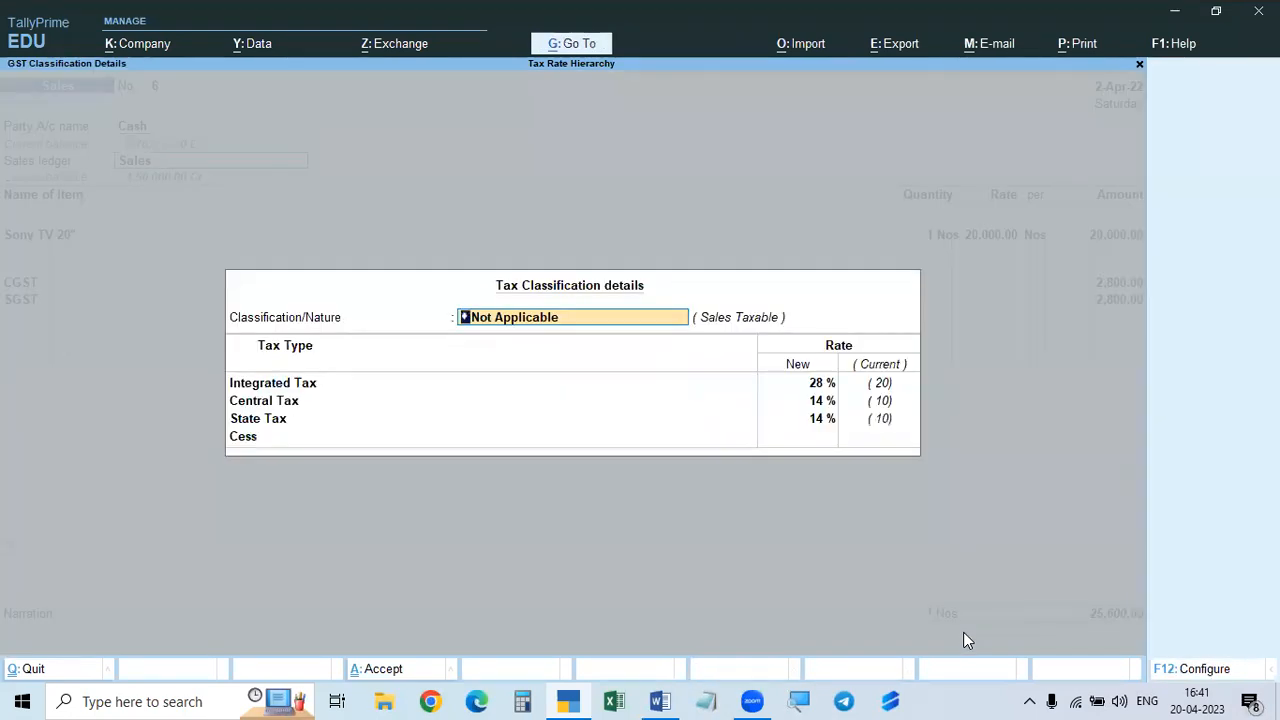
key("Return")
key("Return")
key("Up")
key("Up")
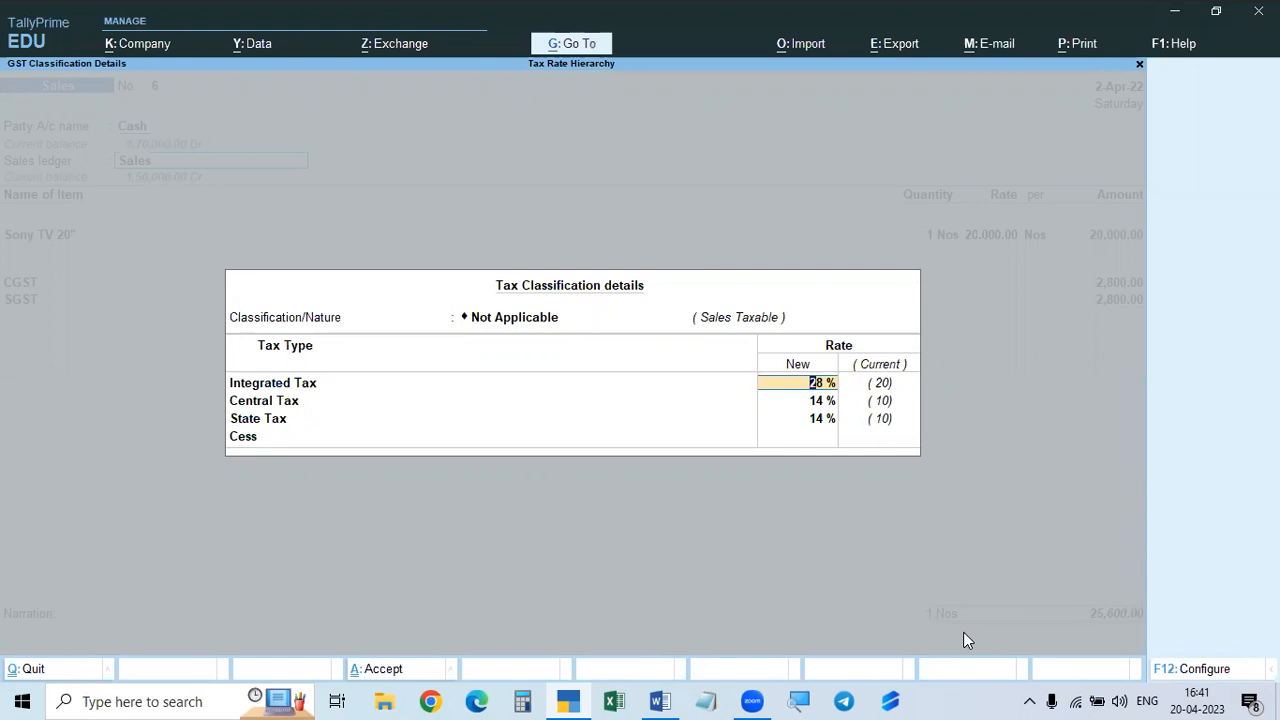
key("Return")
key("Return")
key("Return")
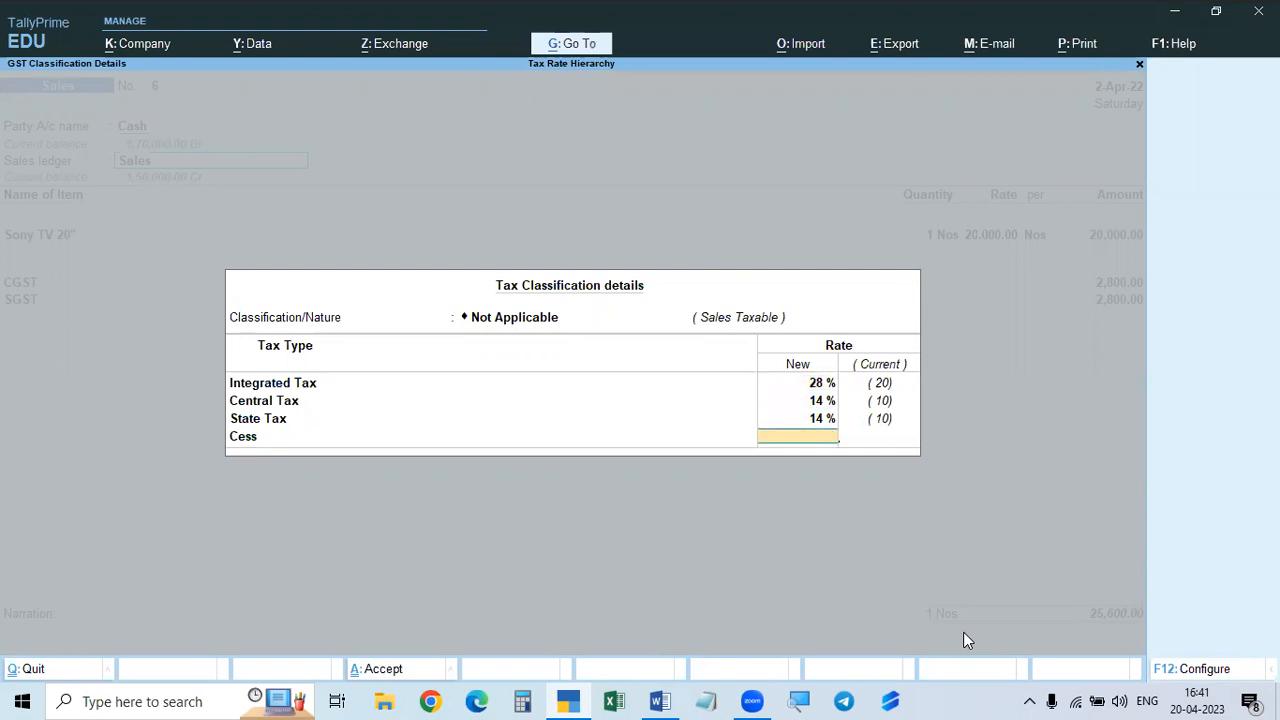
- Continue to the blank narration, save the sales voucher by overriding the modified tax details without conflicts, and leave voucher creation
key("Return")
key("Return")
key("Return")
key("Return")
key("Return")
key("Return")
key("Return")
key("Return")
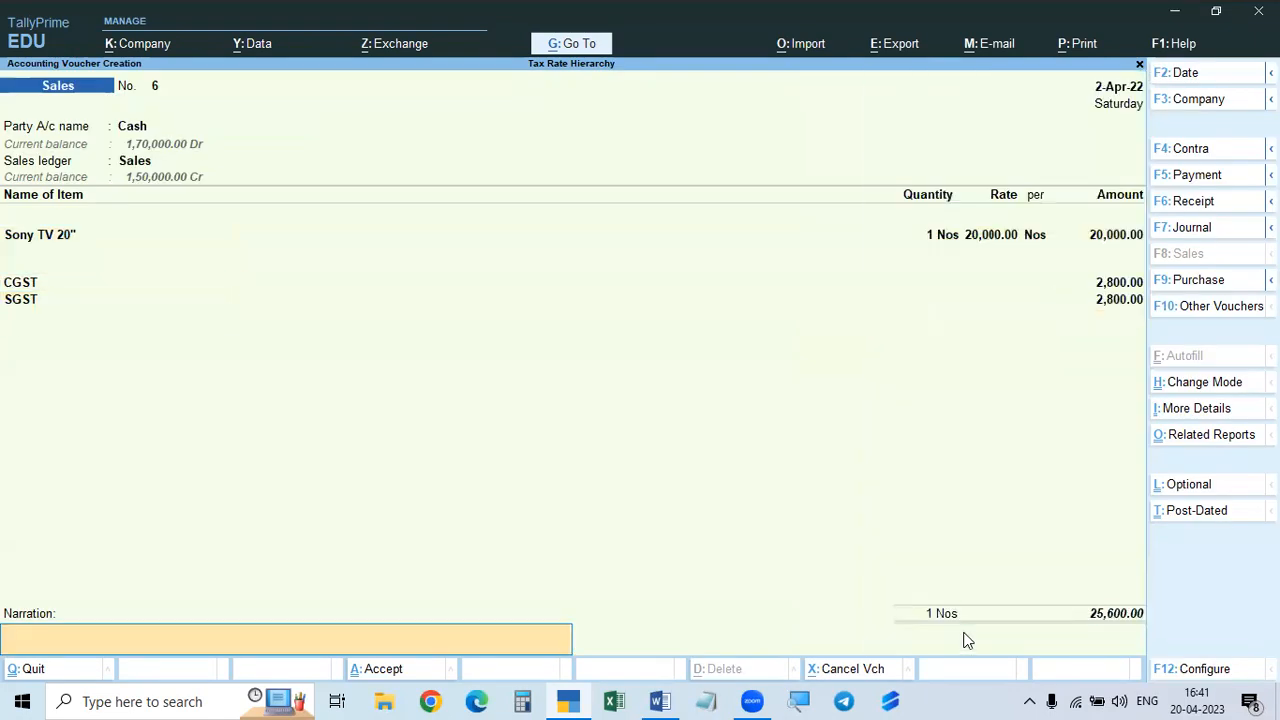
key("Return")
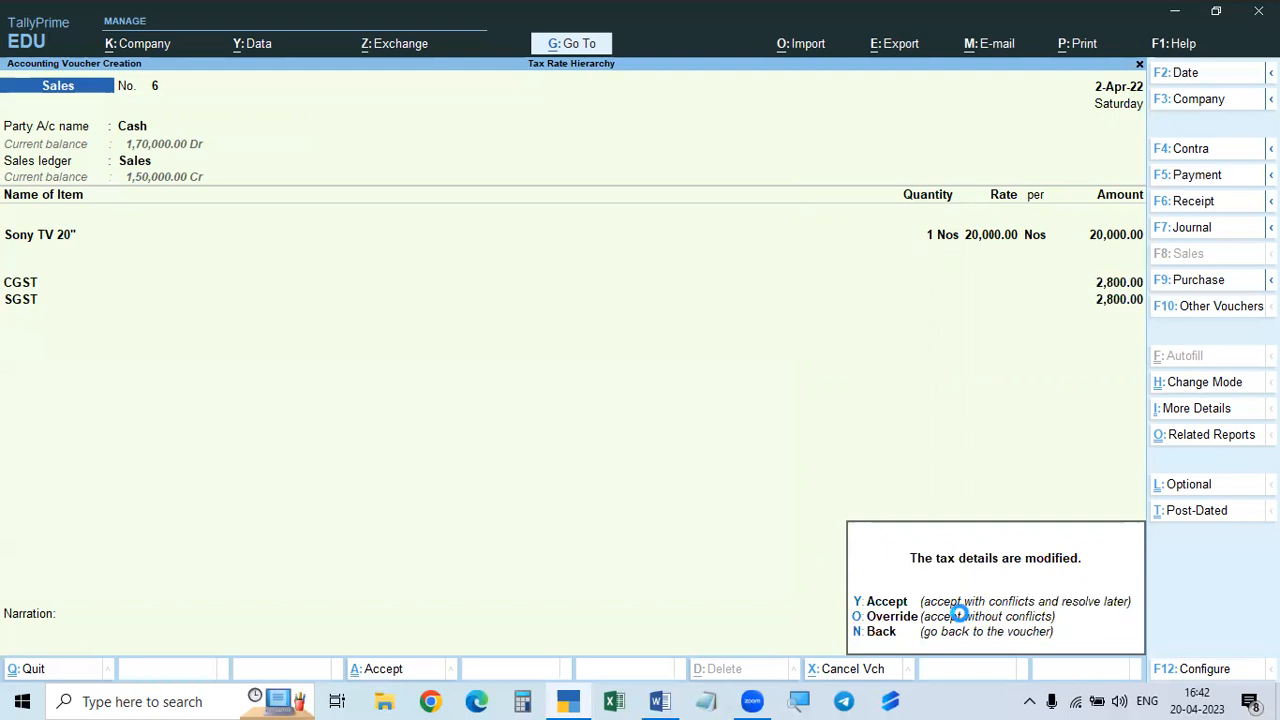
left_click(960, 617)
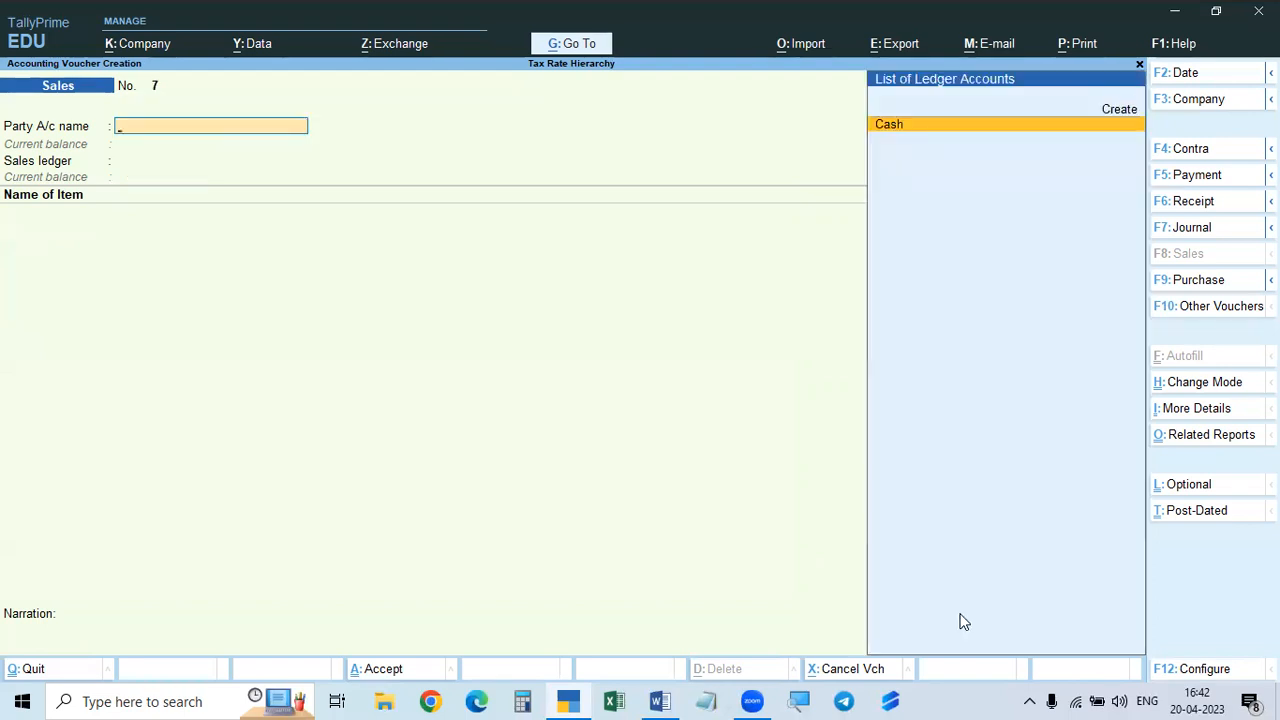
key("Escape")
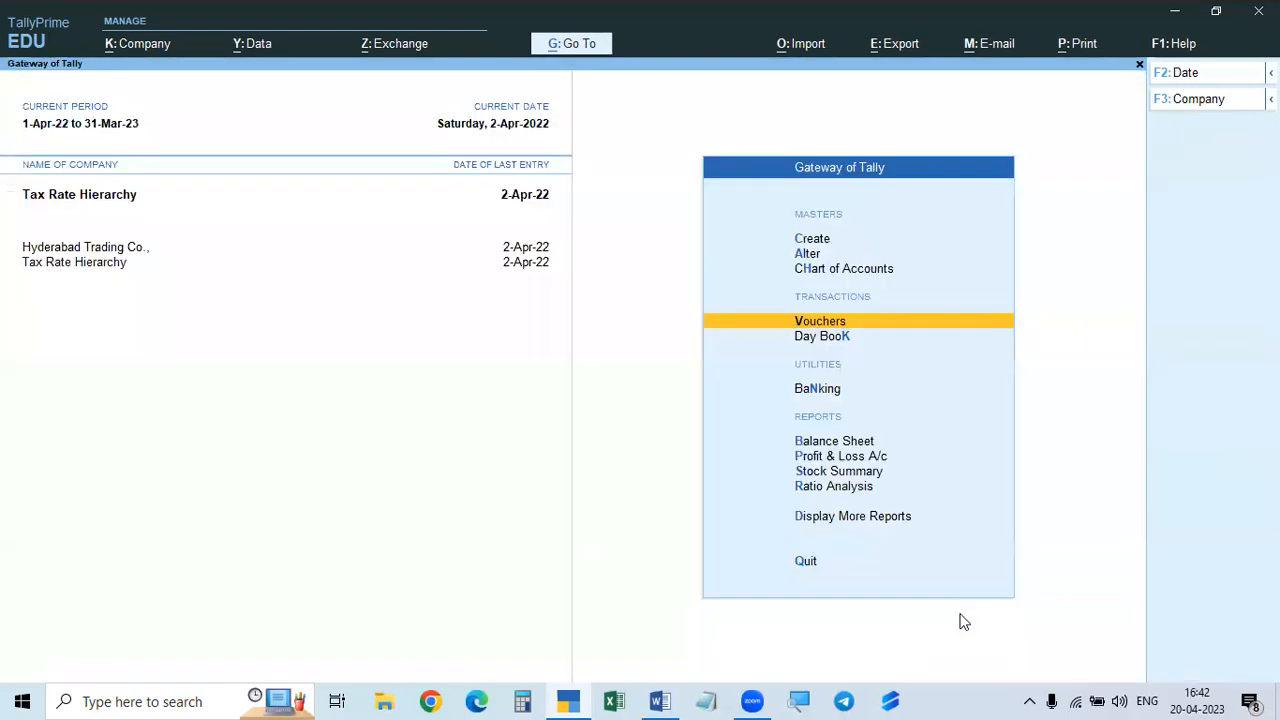
- Switch to the Word notes and highlight the Transaction 28% line in red
key("alt+Tab")
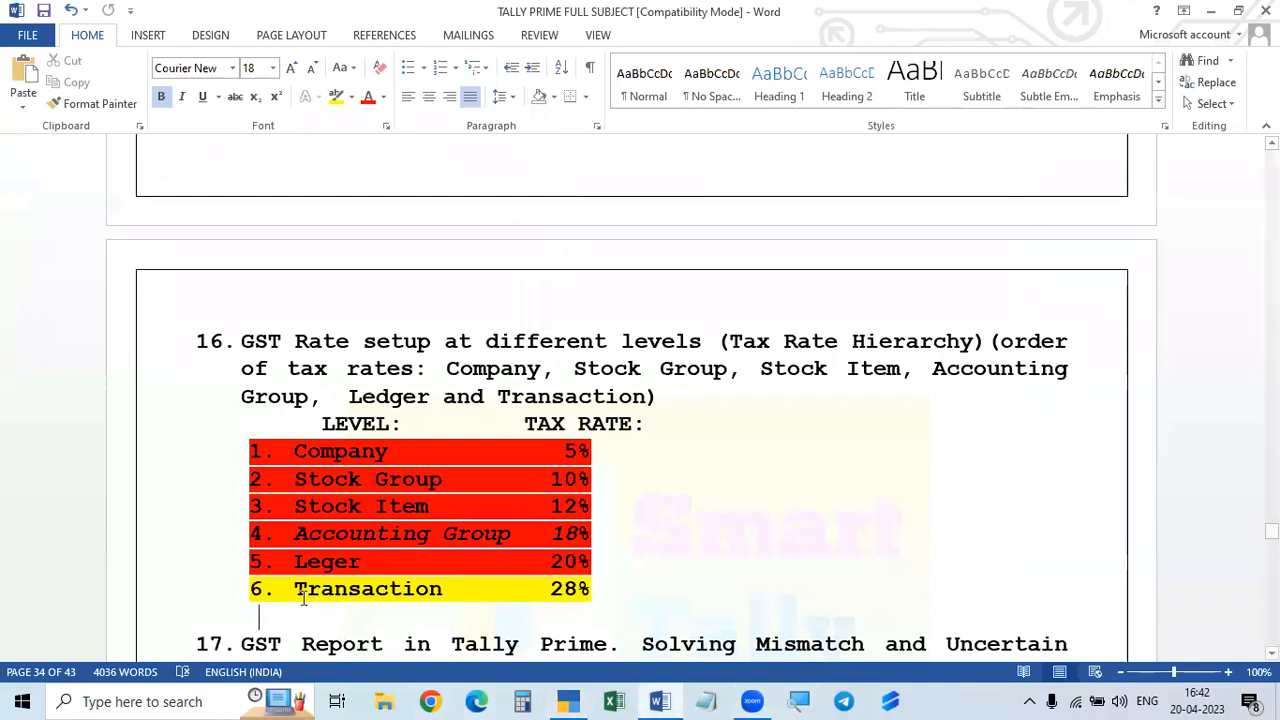
left_click_drag(295, 590, 607, 602)
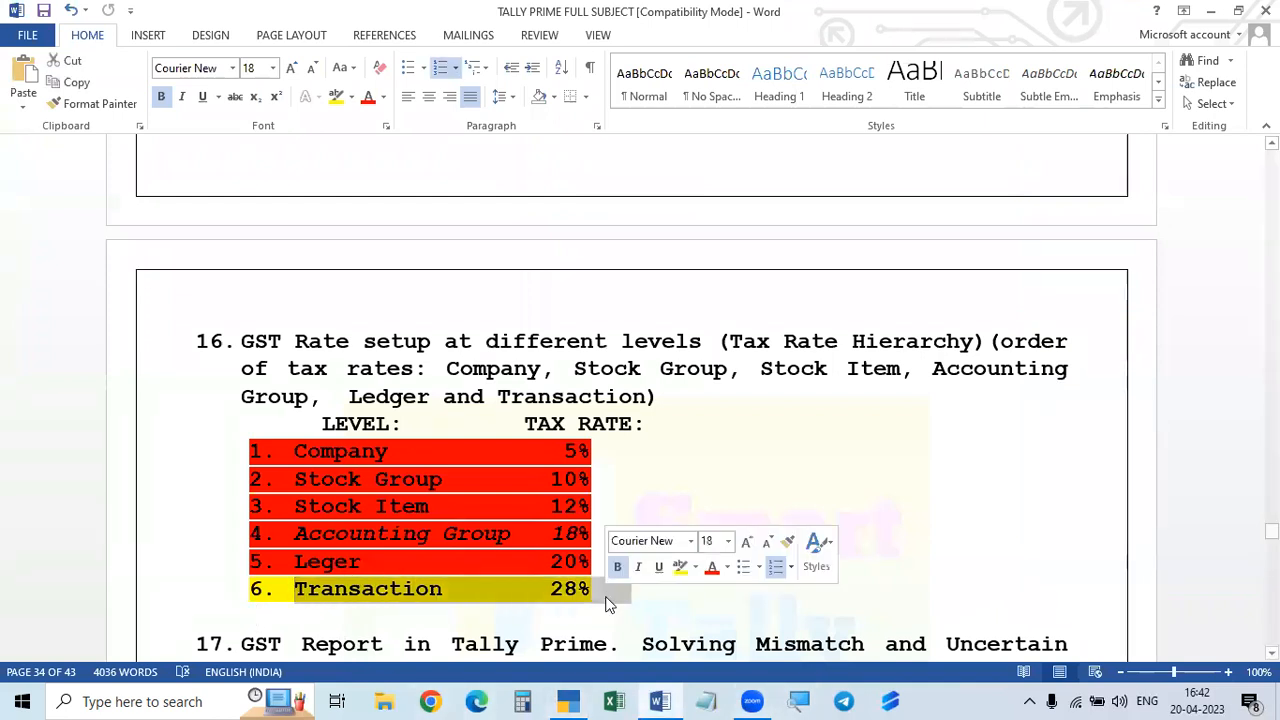
left_click(351, 97)
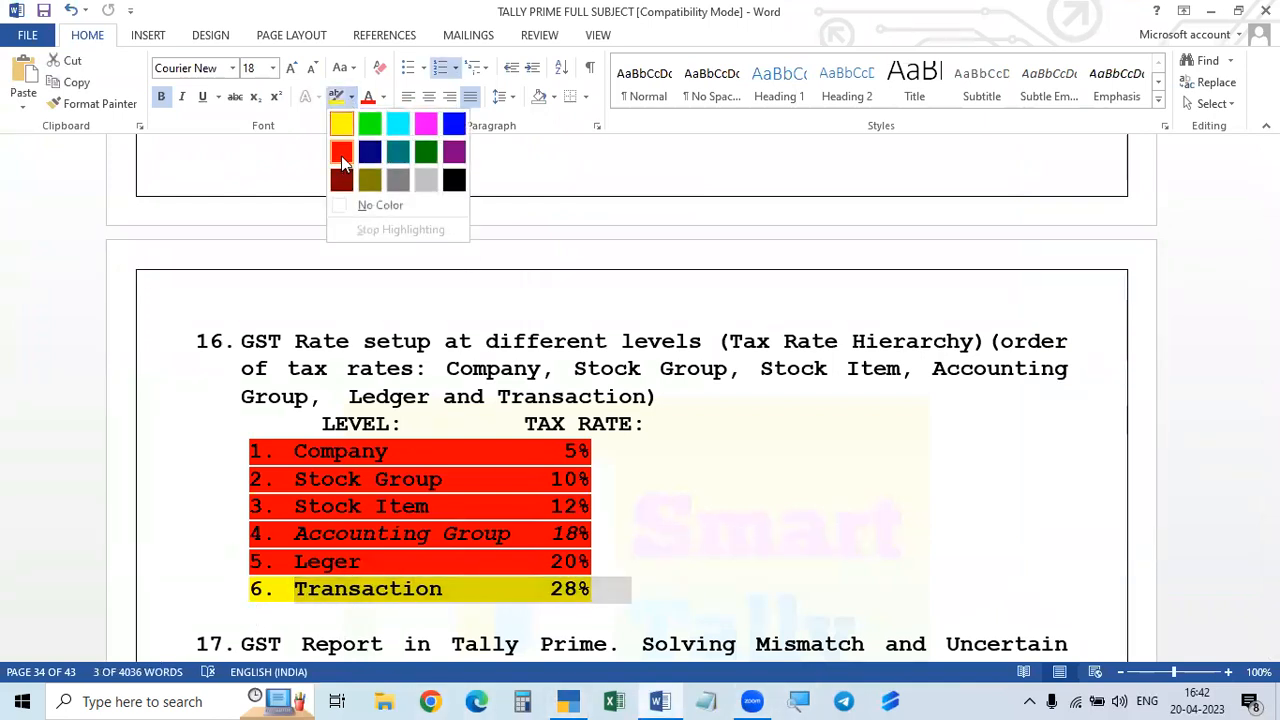
left_click(341, 152)
- Remove the highlight from the Transaction 28% line in the tax rate list
left_click(333, 562)
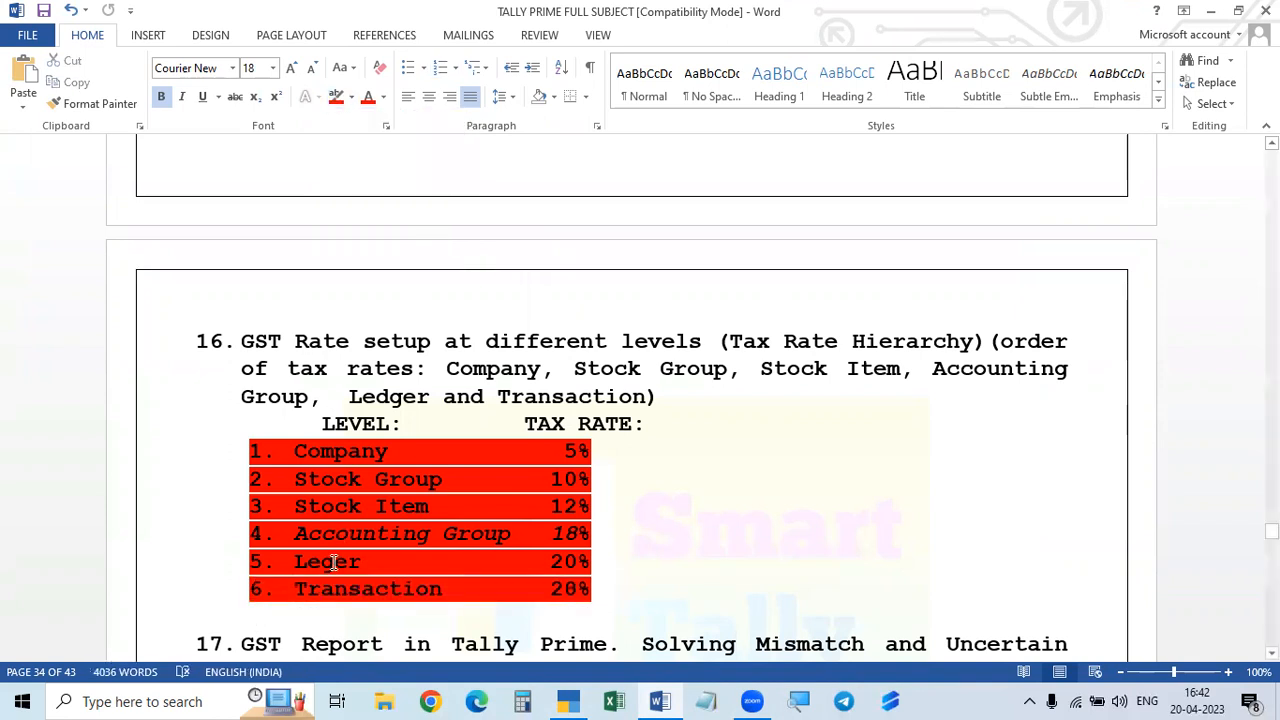
left_click_drag(295, 590, 603, 586)
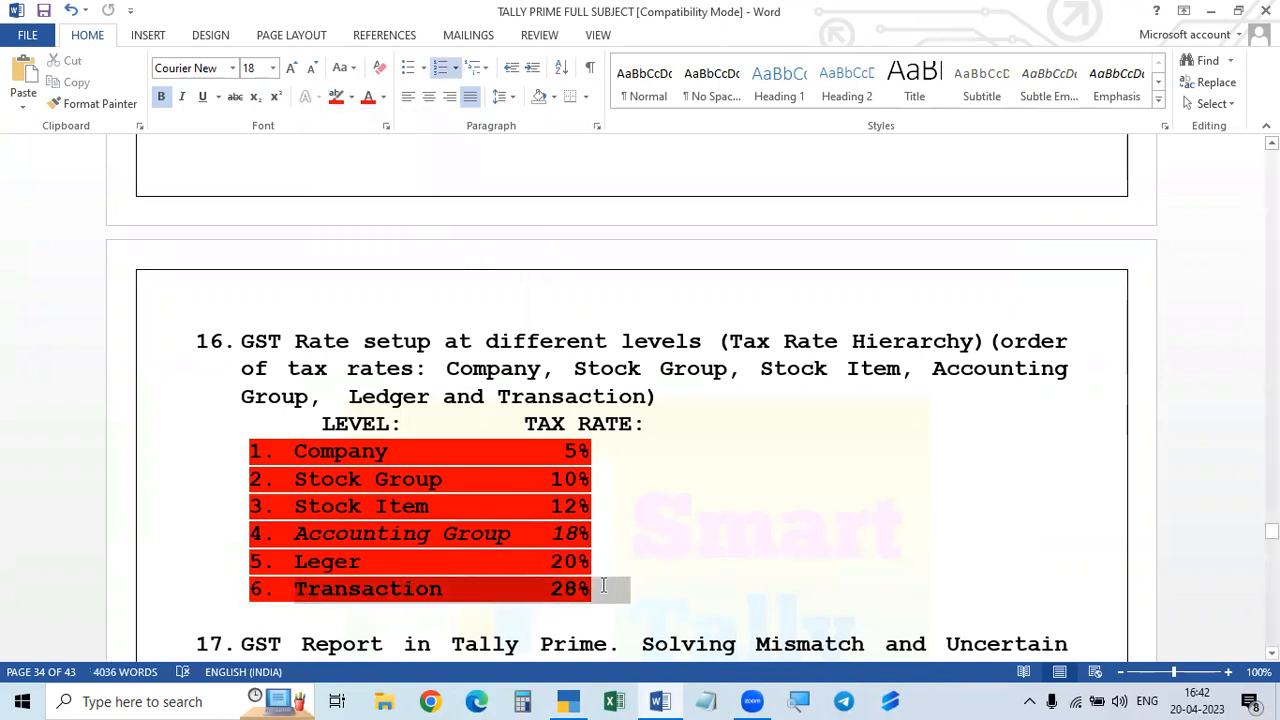
left_click(338, 97)
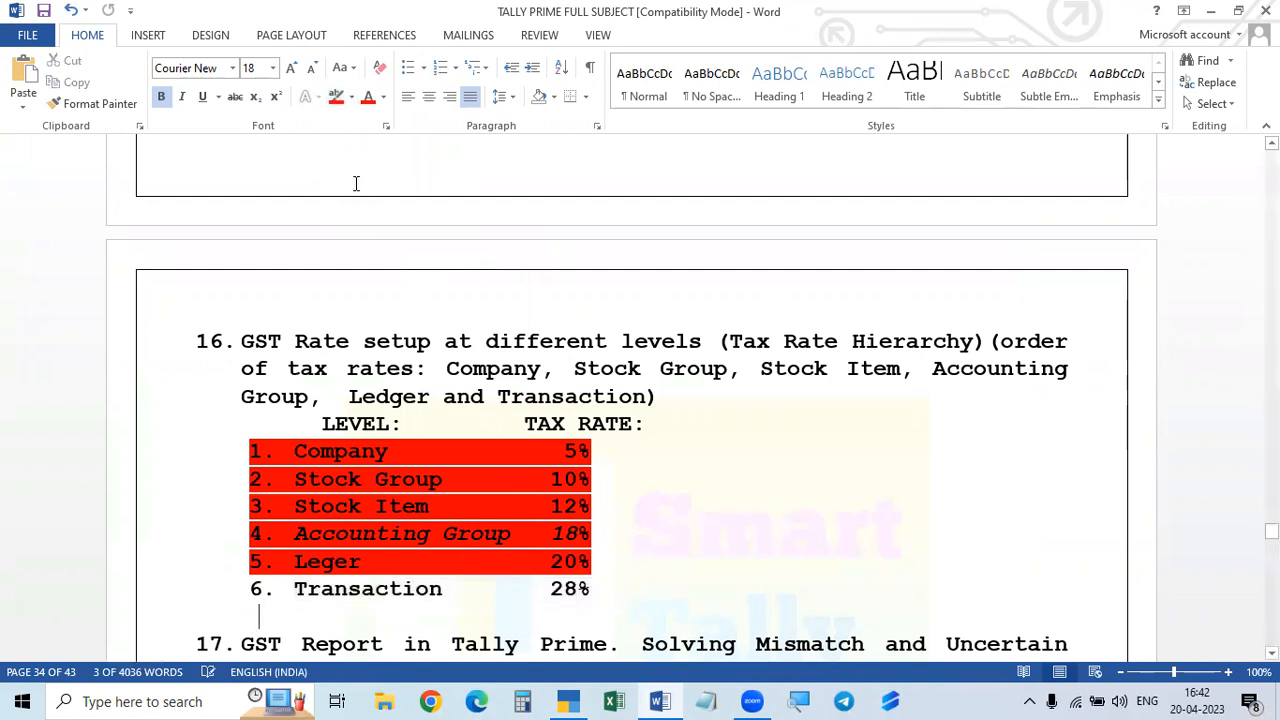
left_click(351, 97)
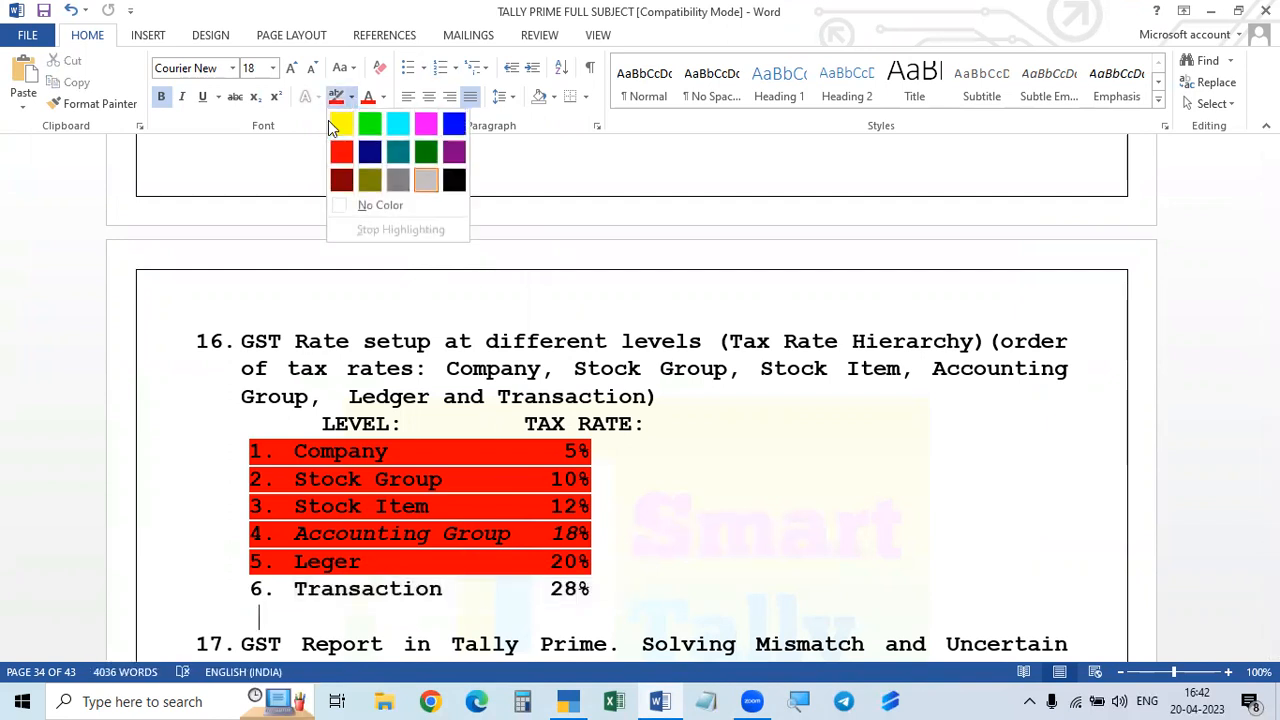
left_click(333, 122)
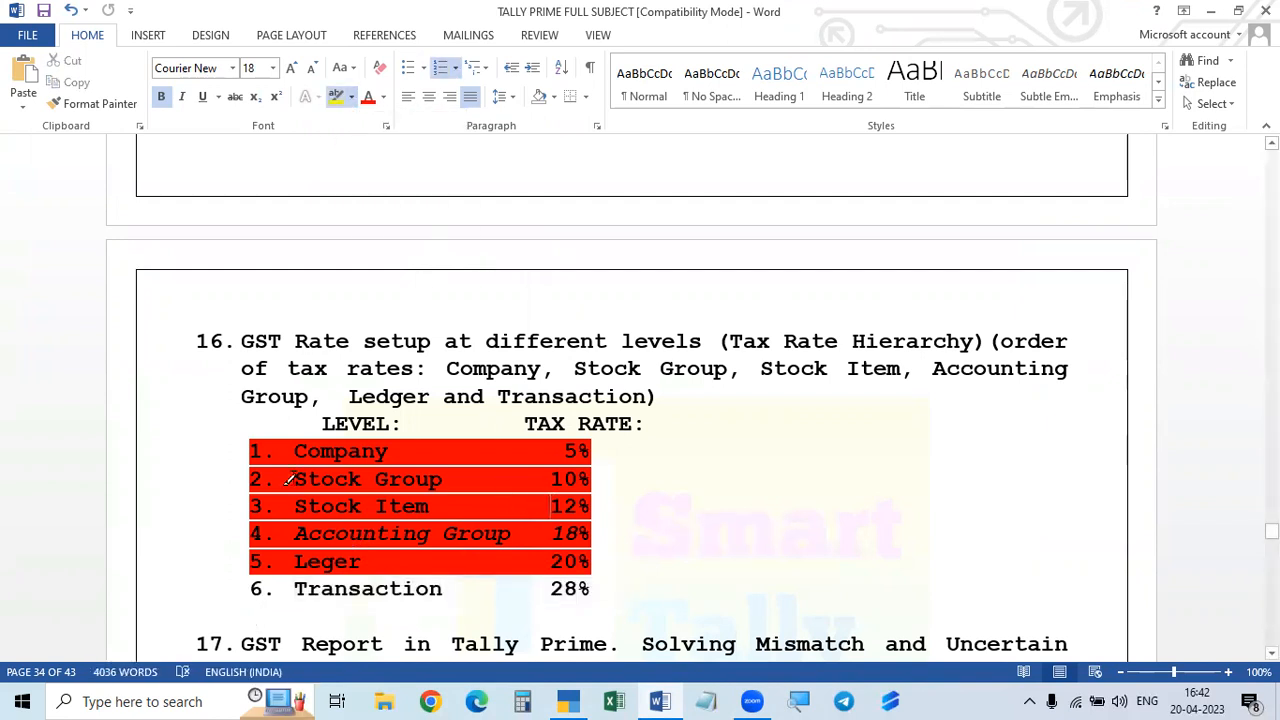
left_click(340, 95)
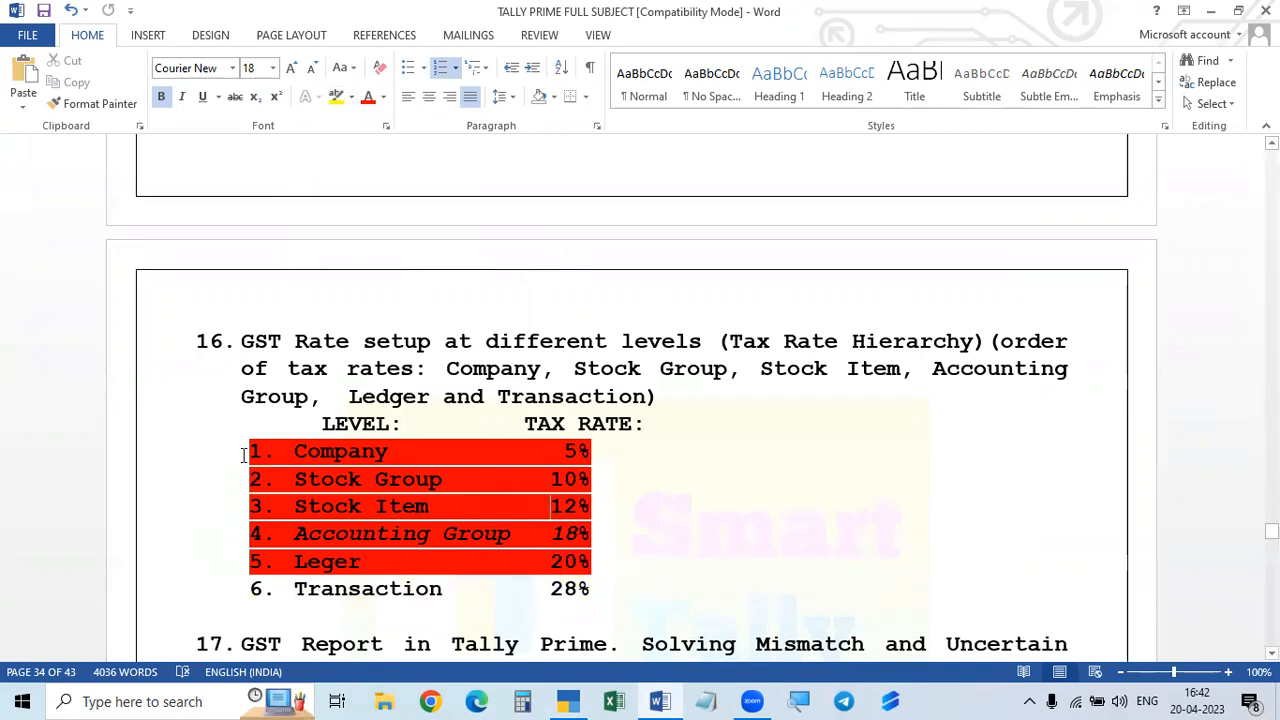
- Clear the red highlighting from the Company, Stock Group, Stock Item, Accounting Group and Leger lines
left_click_drag(300, 452, 595, 565)
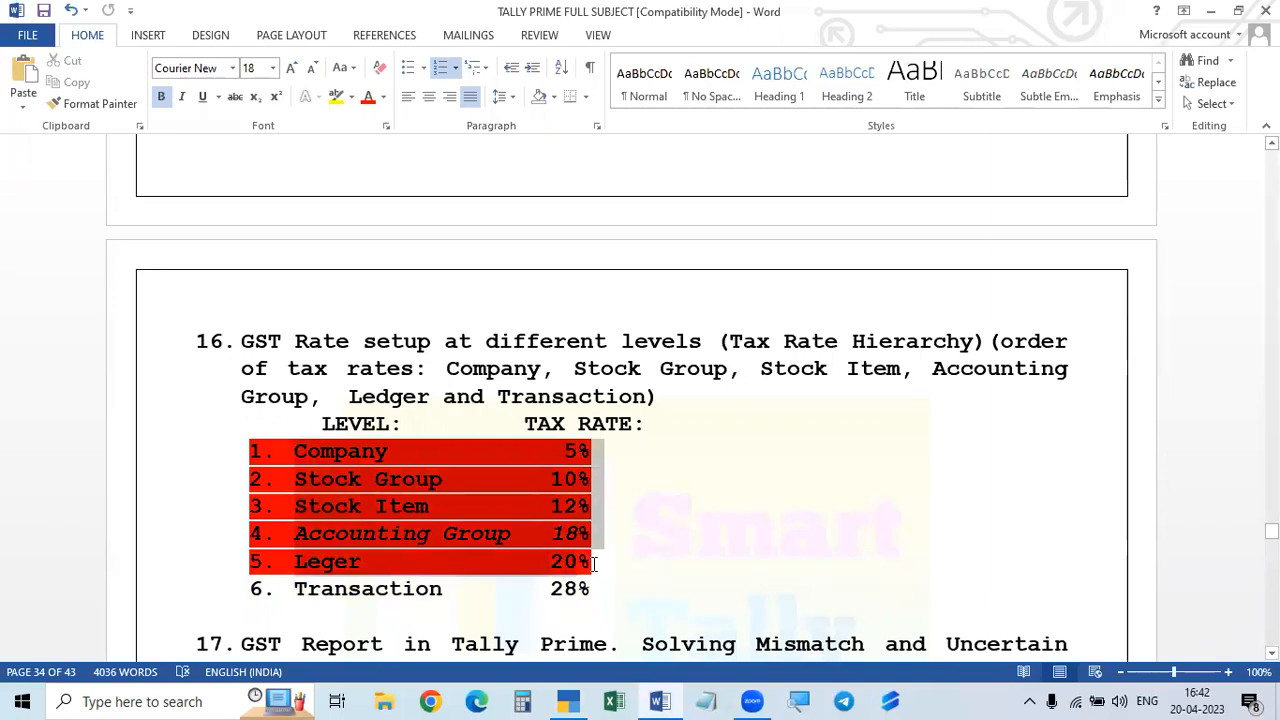
left_click(351, 96)
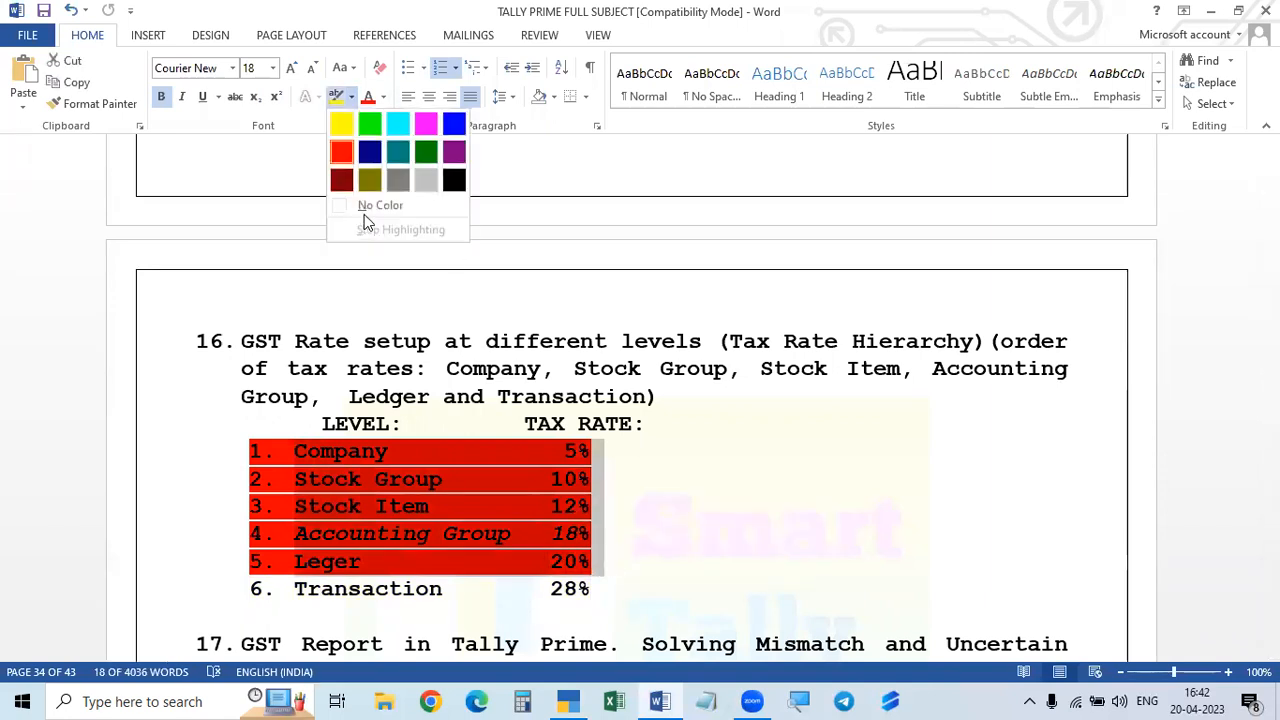
left_click(345, 207)
scroll(771, 486, "down", 1)
scroll(768, 487, "up", 2)
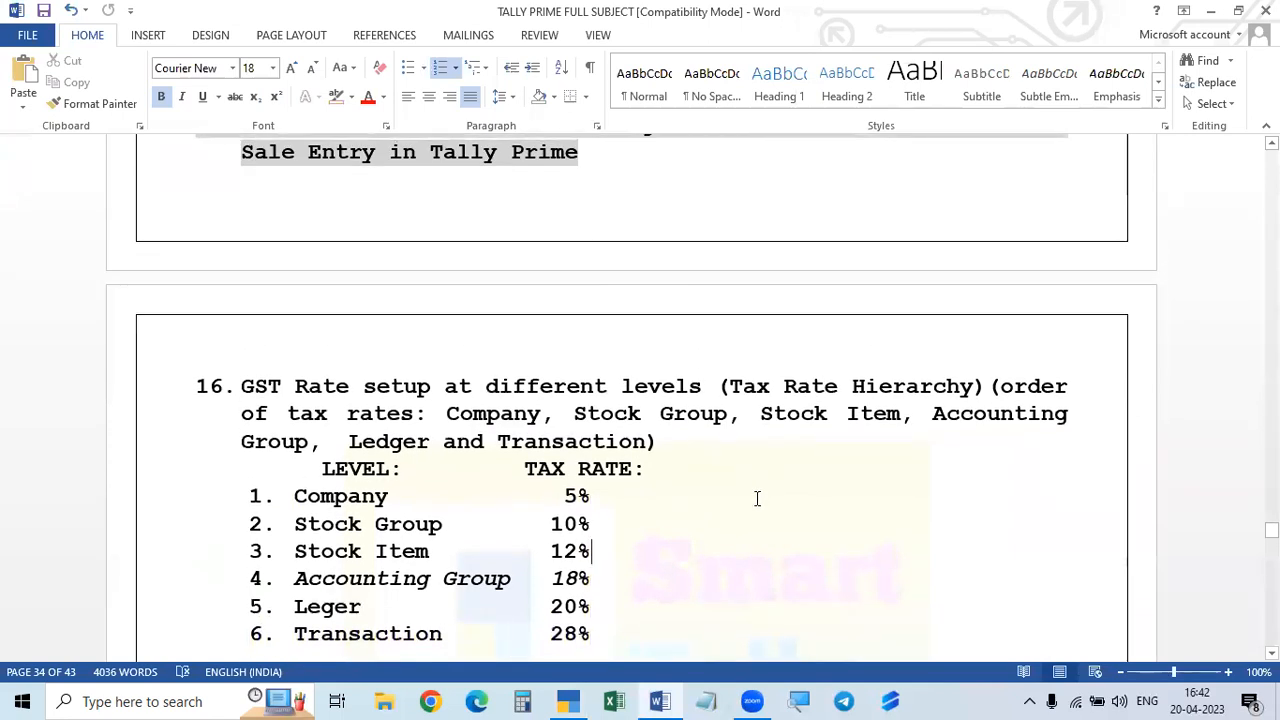
- Review the tax rate levels in the list one by one, from Transaction up to Company
scroll(751, 500, "down", 1)
scroll(749, 487, "up", 1)
left_click(568, 700)
left_click(568, 700)
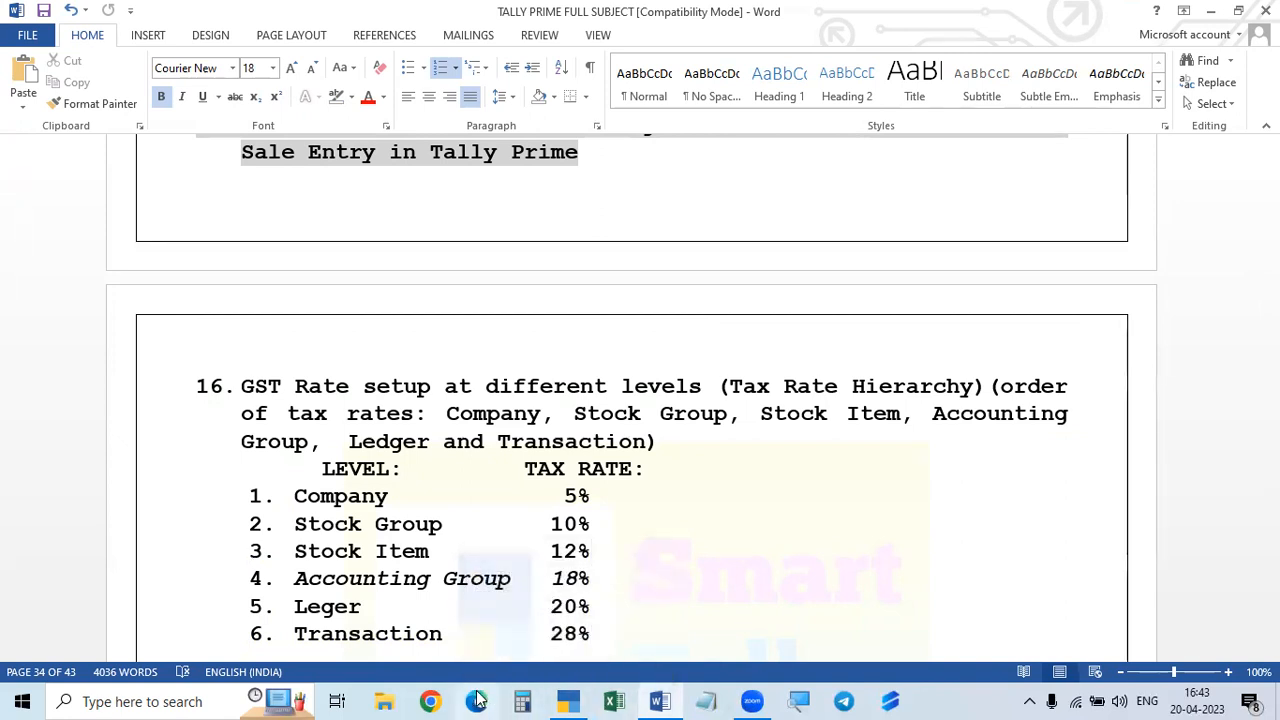
triple_click(536, 609)
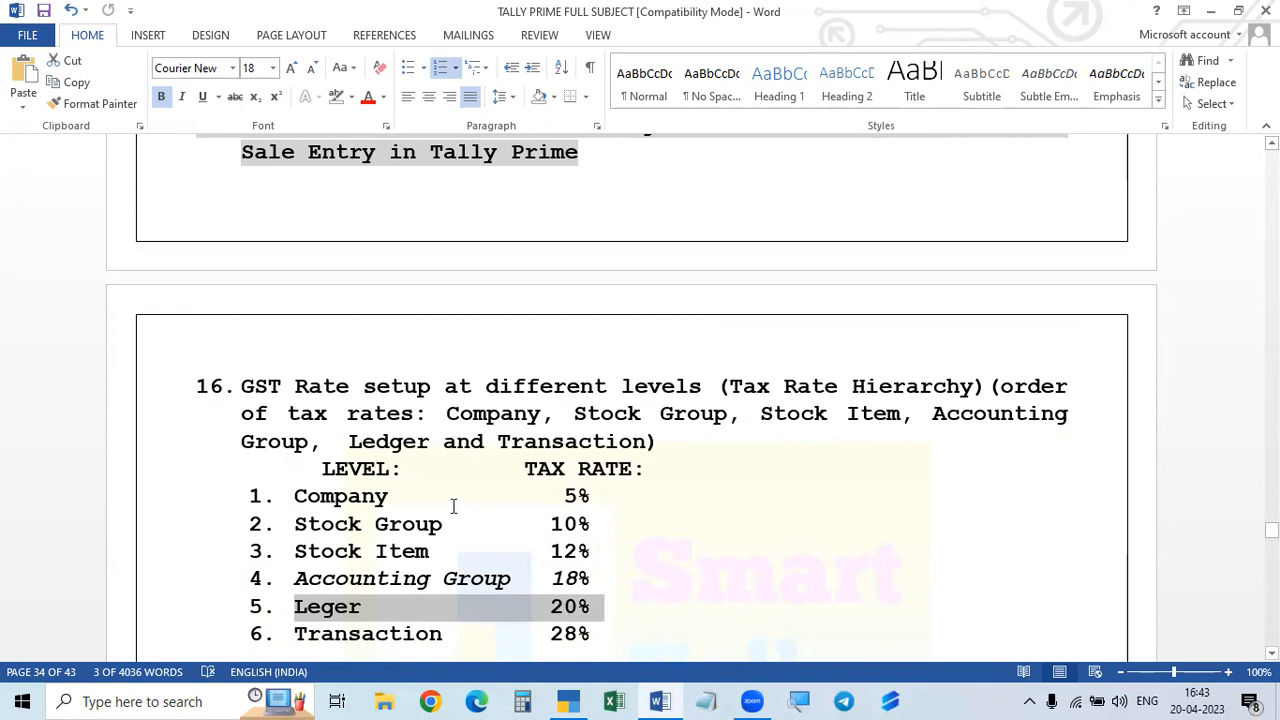
left_click(433, 634)
left_click(404, 610)
left_click(474, 580)
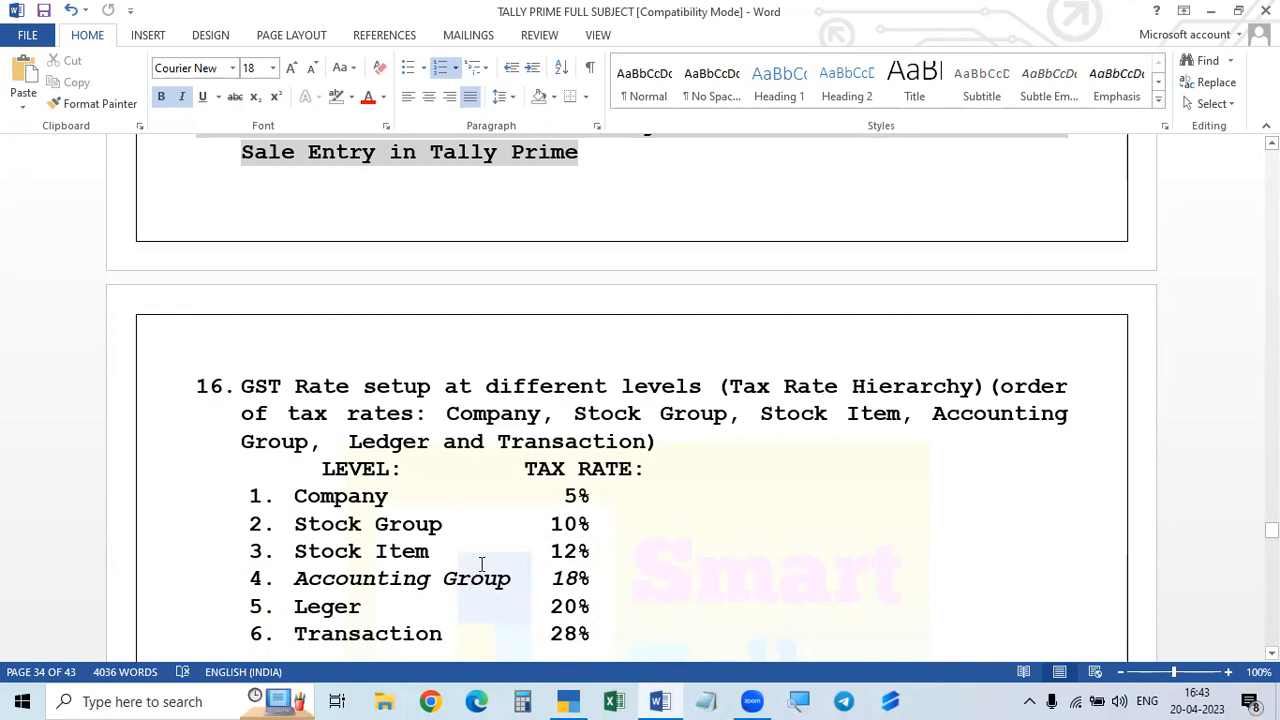
left_click(484, 550)
left_click(528, 522)
left_click(535, 494)
- Compare the tax rates of the different levels, including Leger, Stock Item, Stock Group and Company, within the whole list
left_click_drag(549, 612, 604, 607)
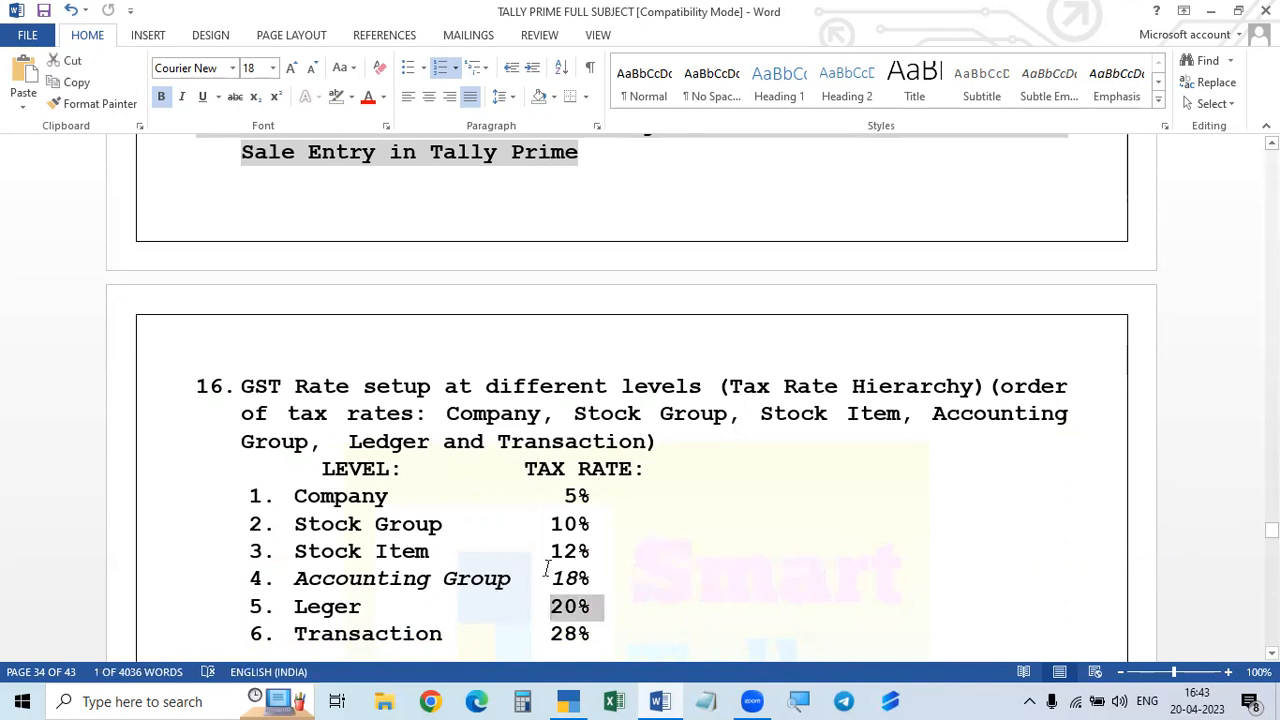
left_click_drag(549, 551, 606, 552)
left_click_drag(563, 496, 668, 522)
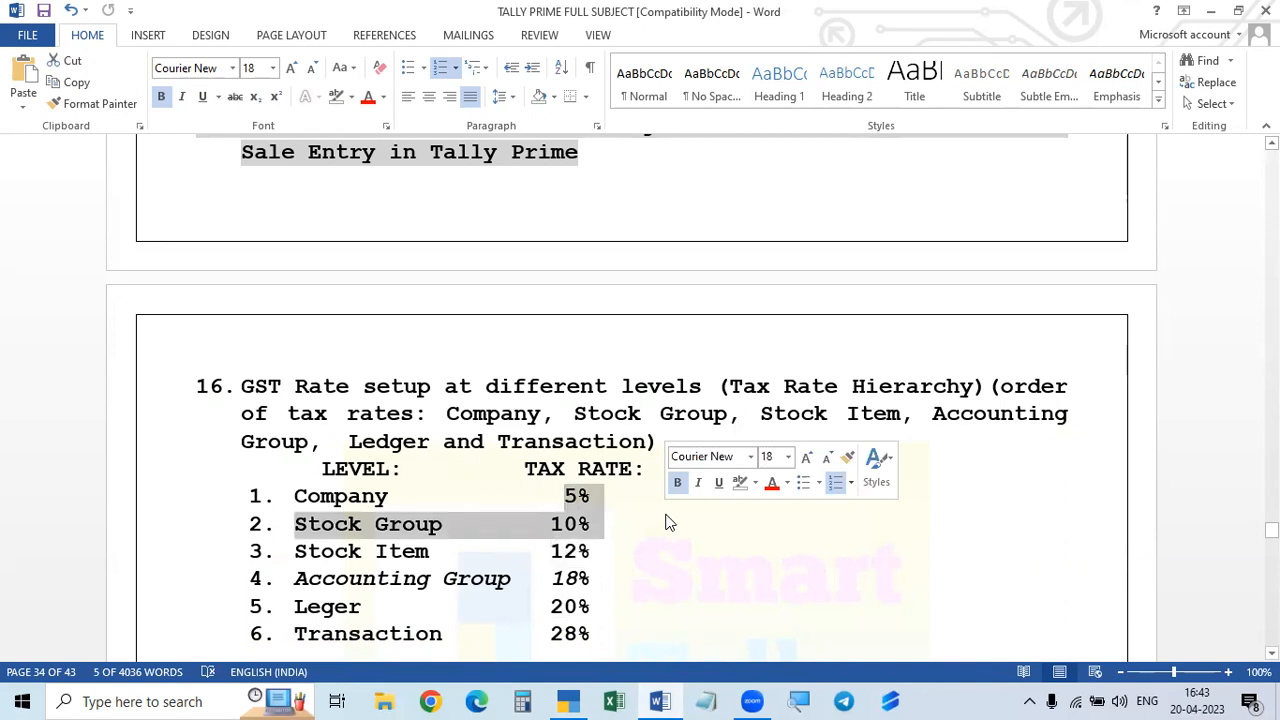
left_click(687, 568)
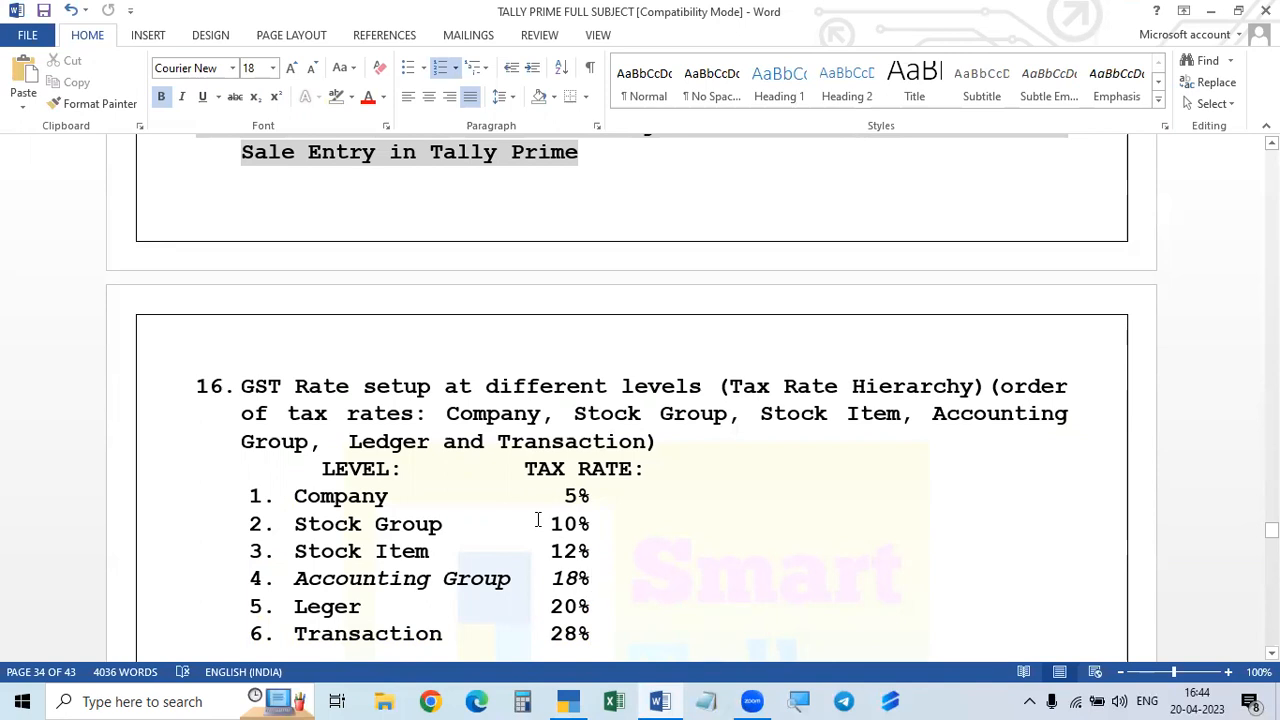
left_click_drag(294, 496, 652, 636)
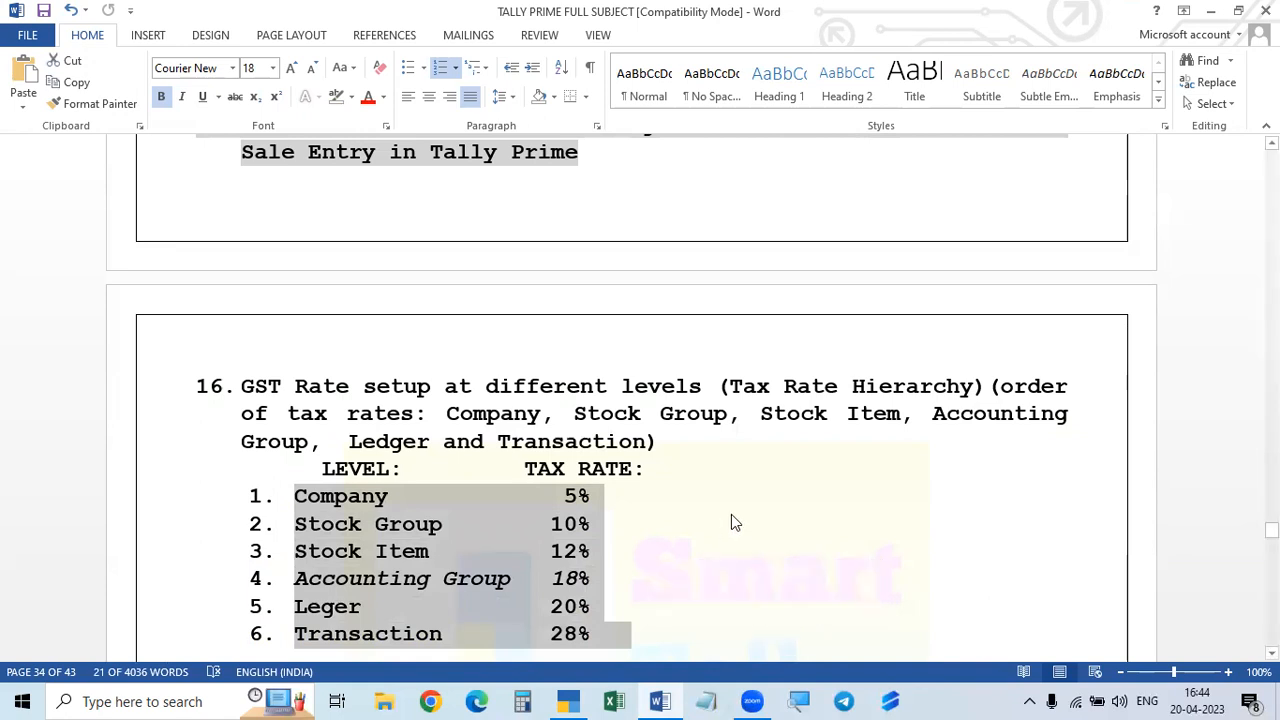
left_click(598, 524)
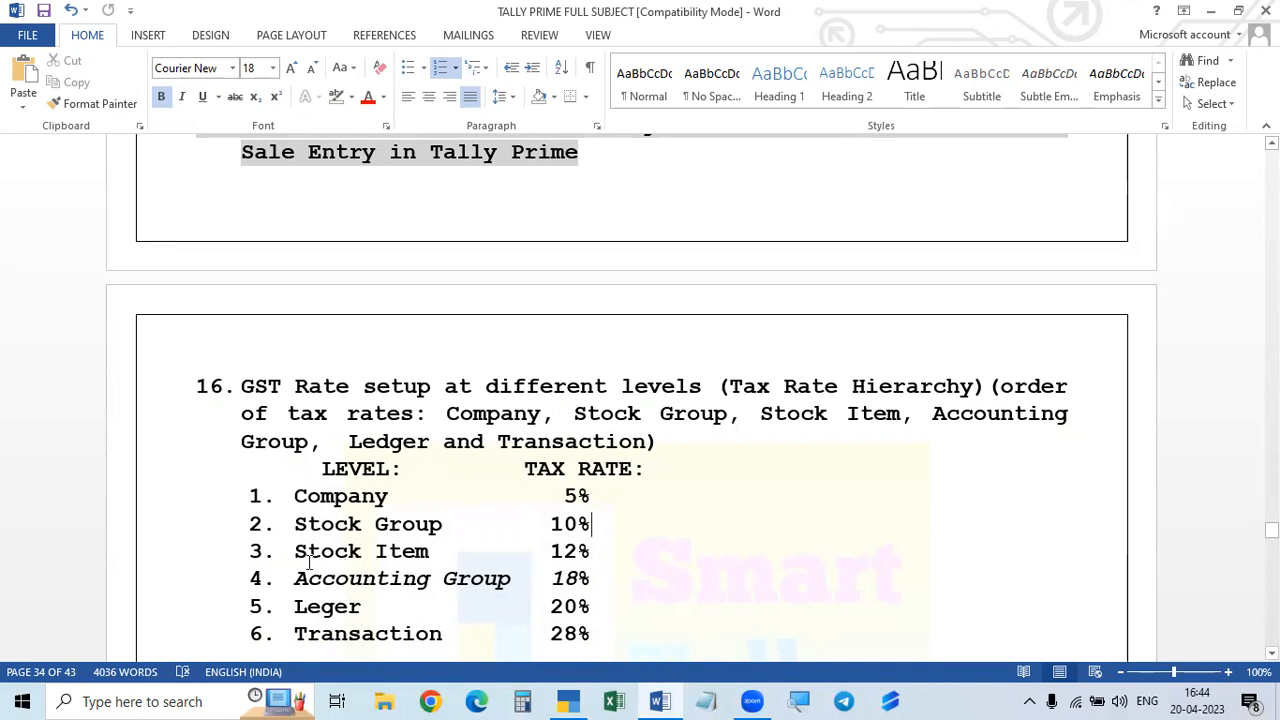
left_click_drag(549, 552, 592, 552)
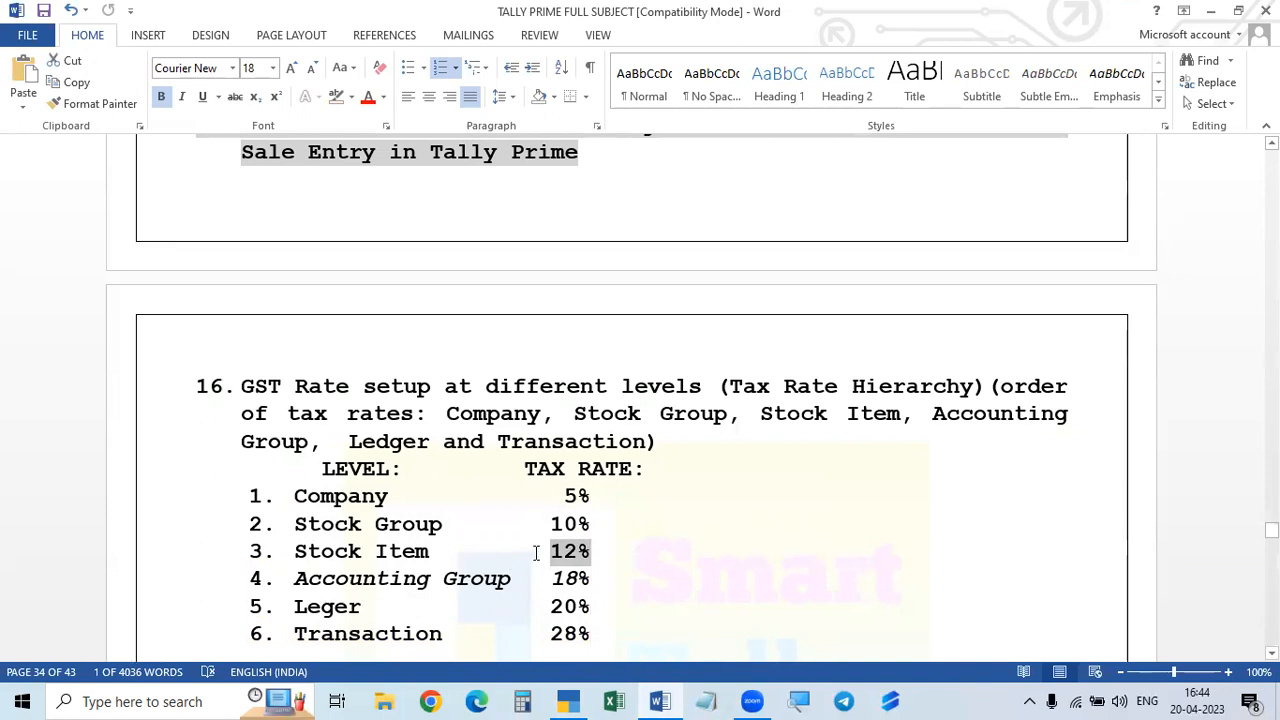
left_click_drag(549, 552, 594, 523)
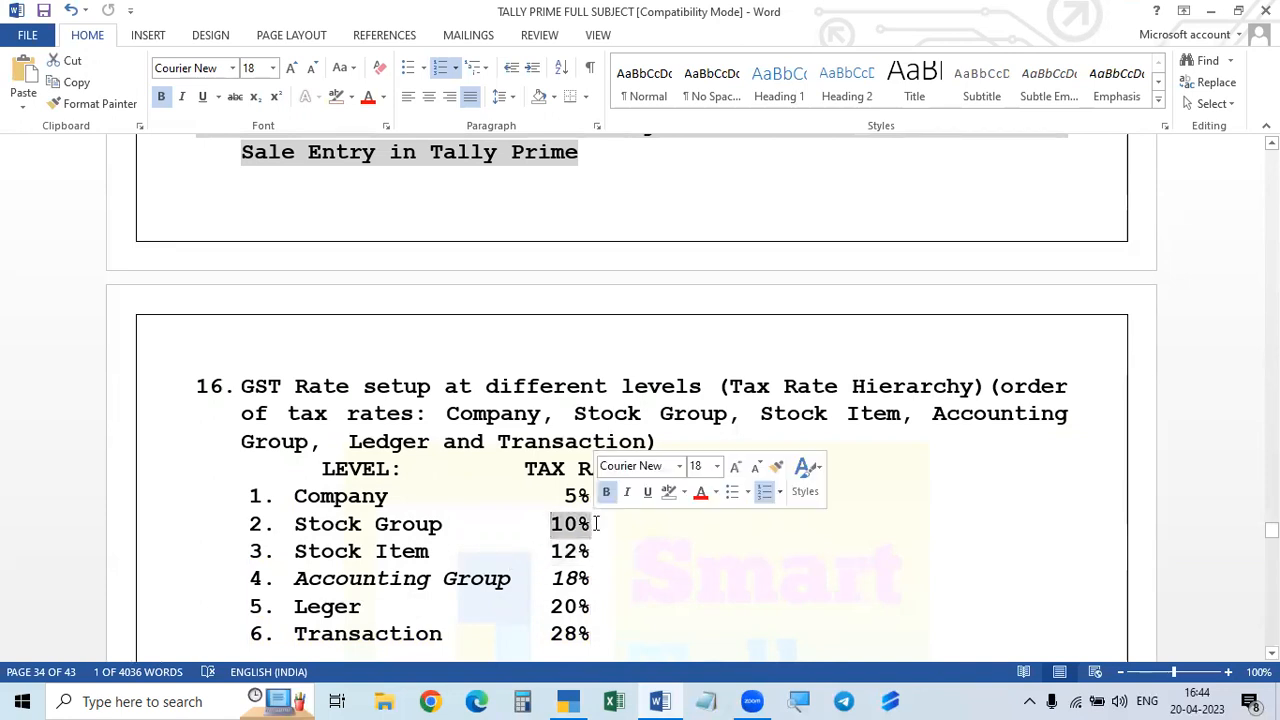
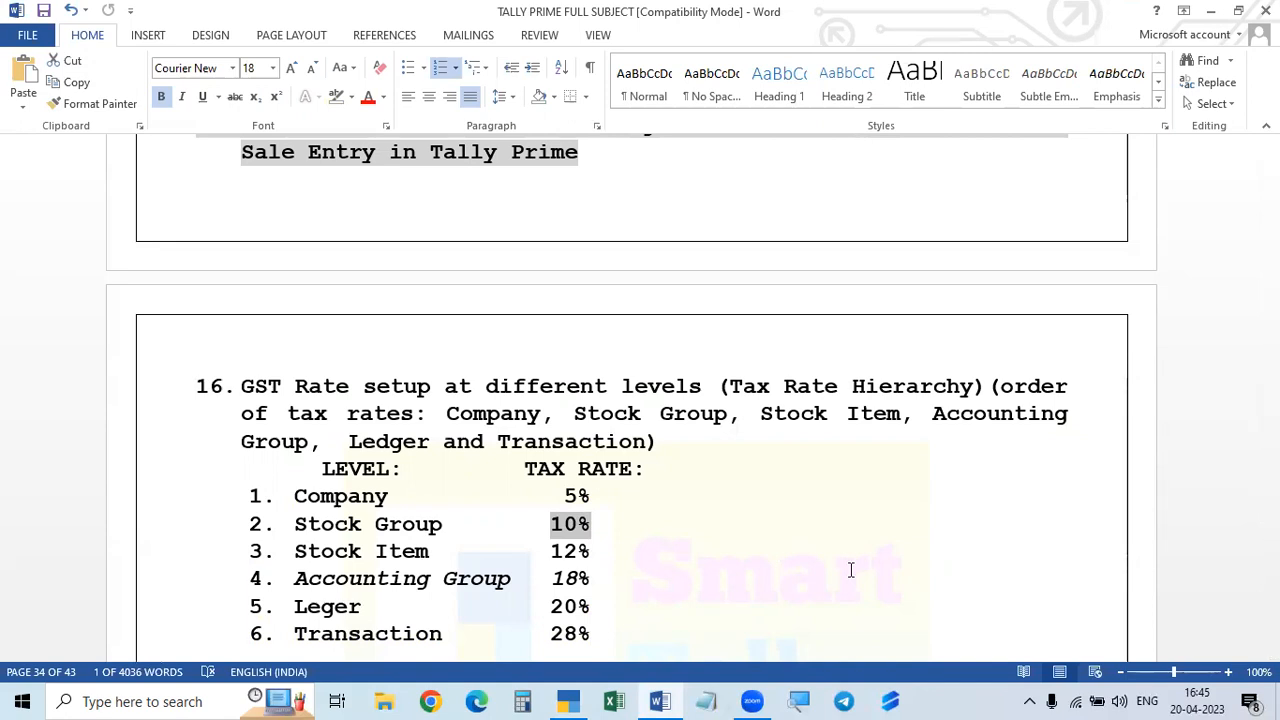
- Switch to TallyPrime, open the Sales Accounts group for alteration and bring up its GST details
scroll(851, 570, "down", 1)
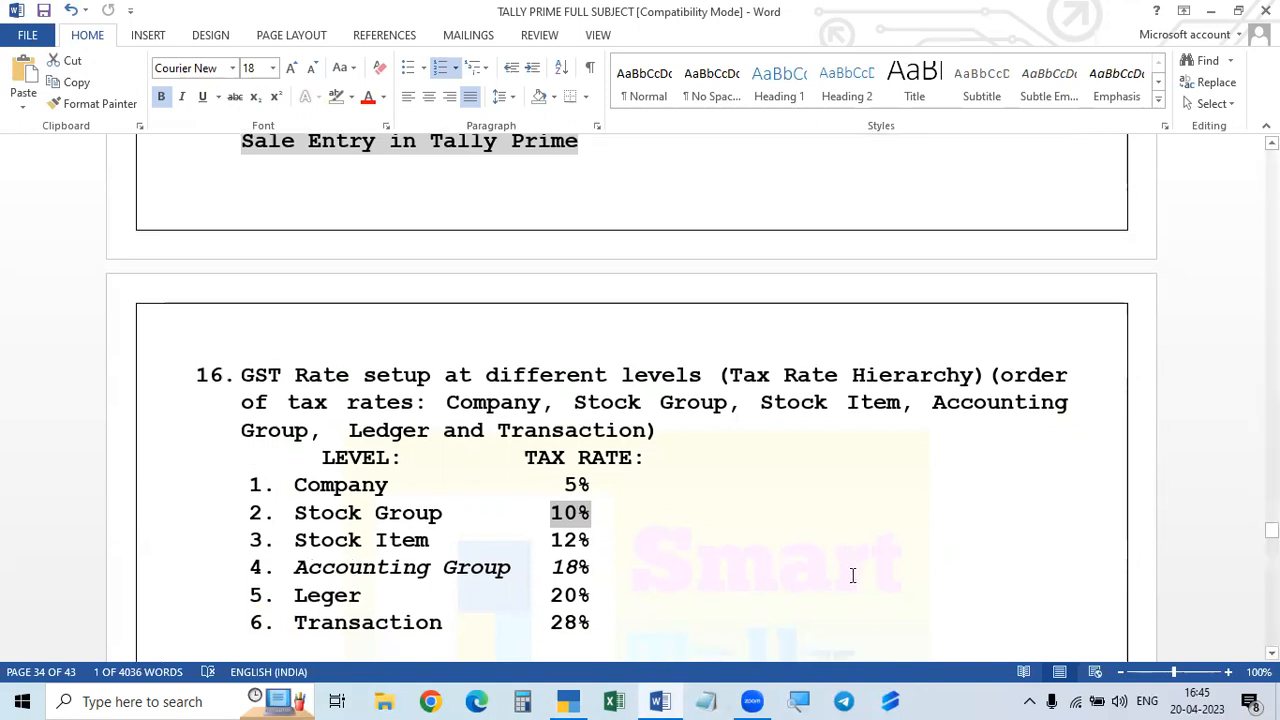
left_click(576, 697)
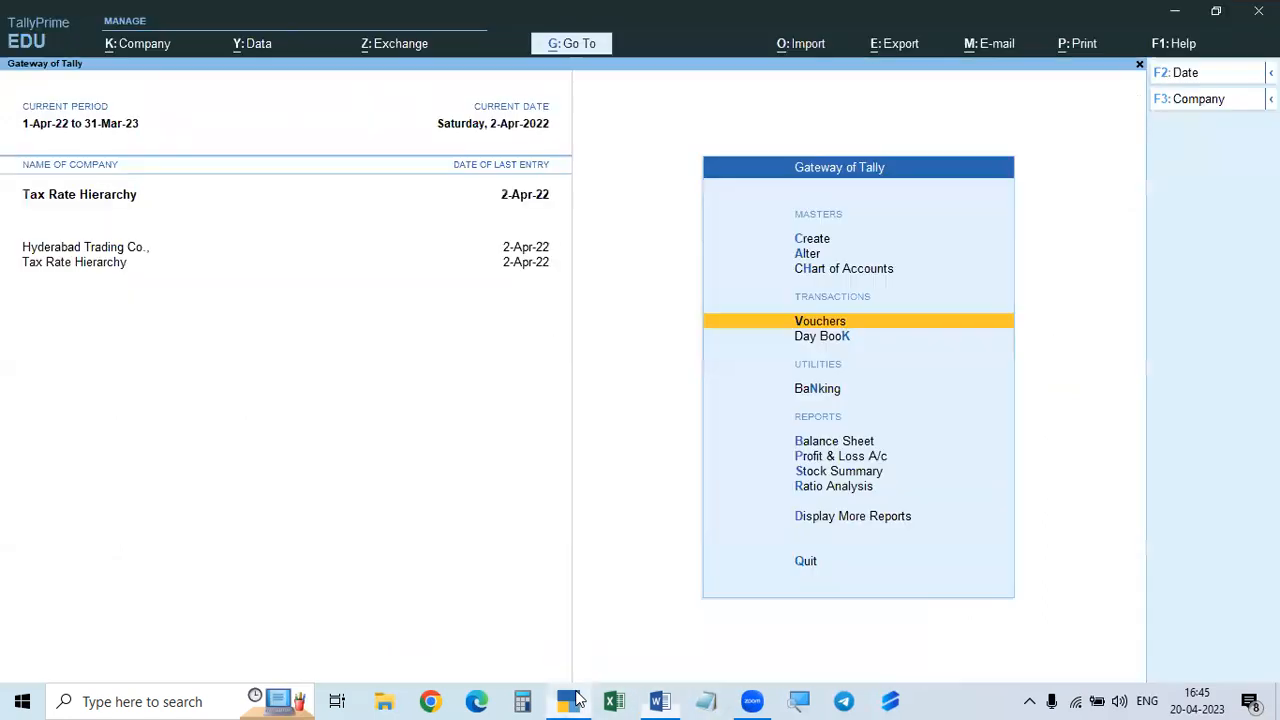
left_click(808, 256)
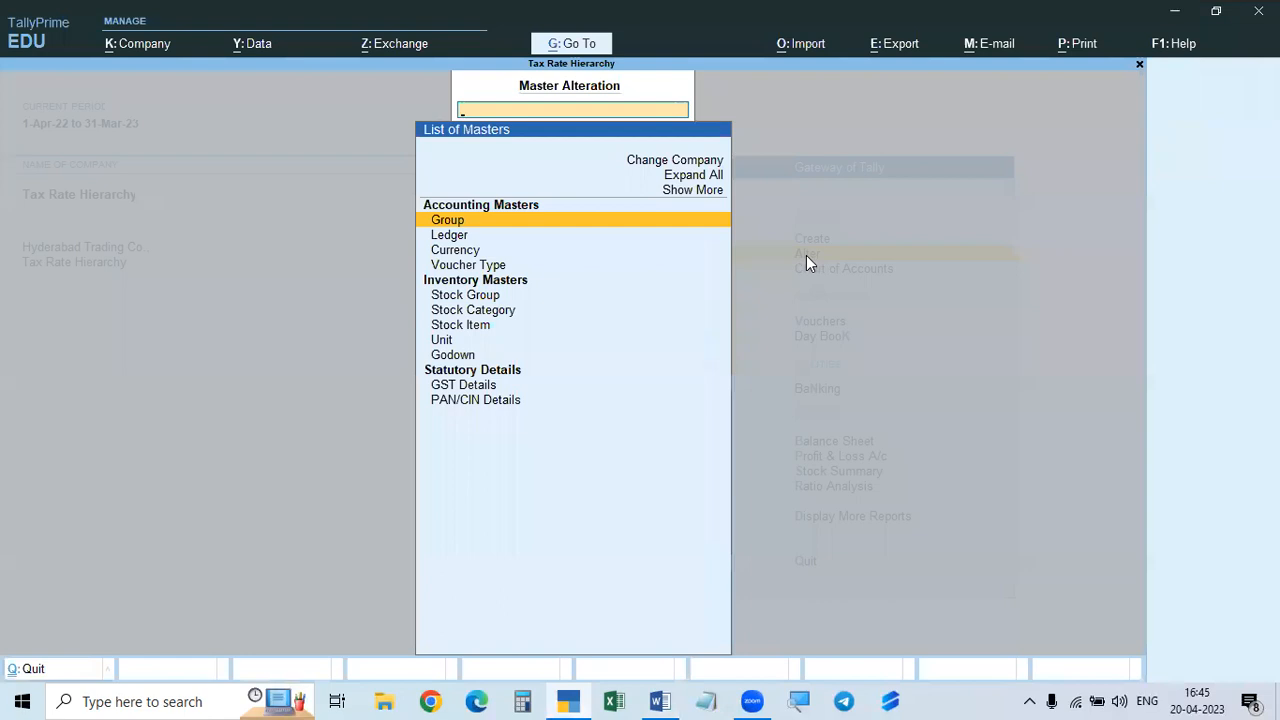
key("Return")
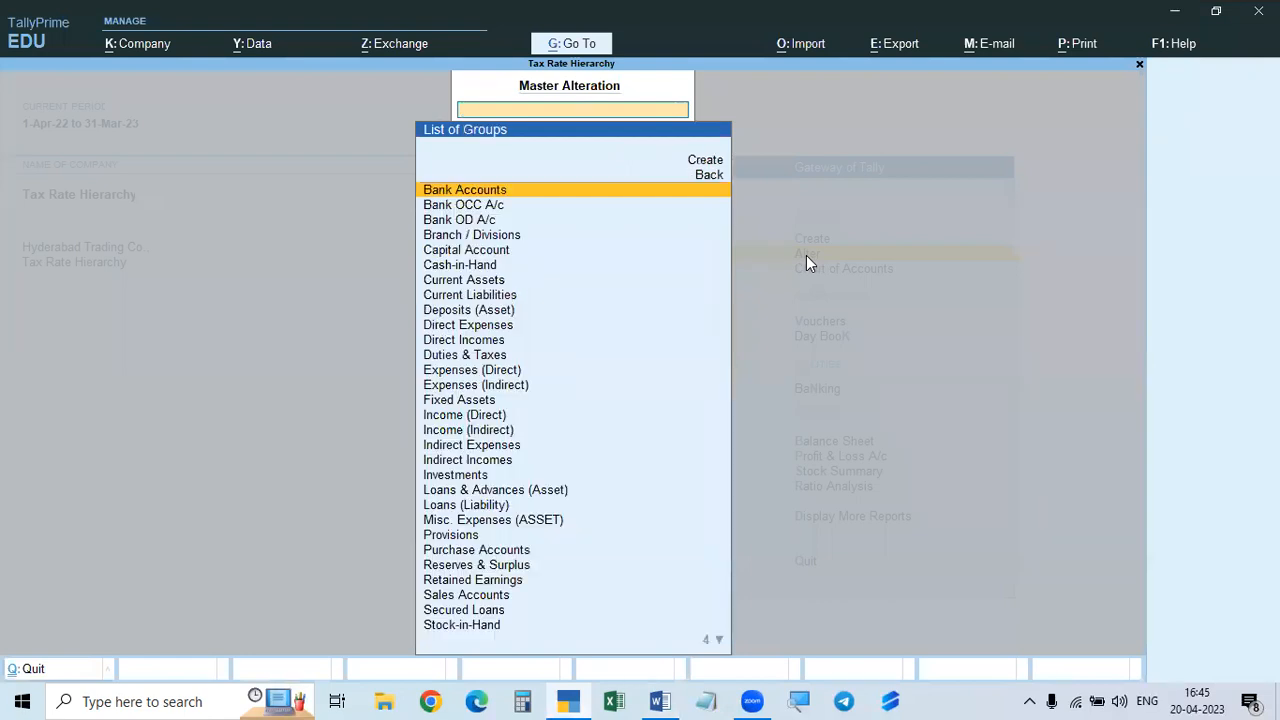
type("Sal")
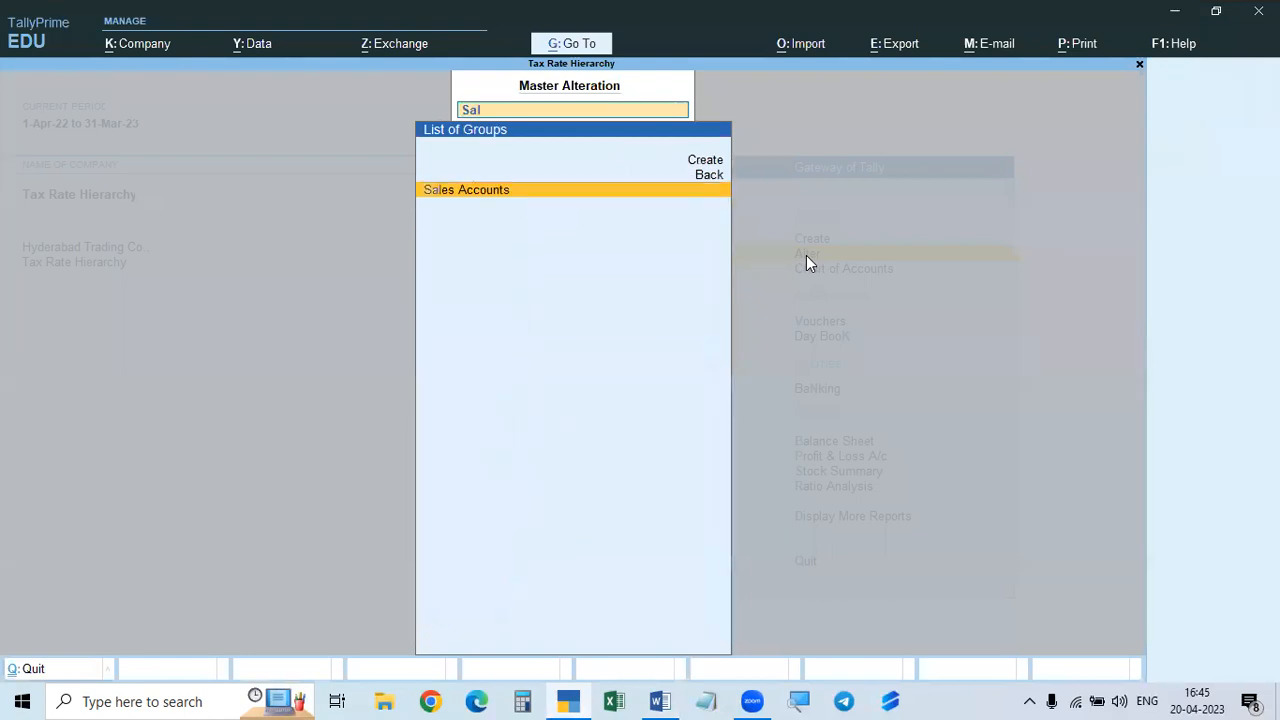
key("Return")
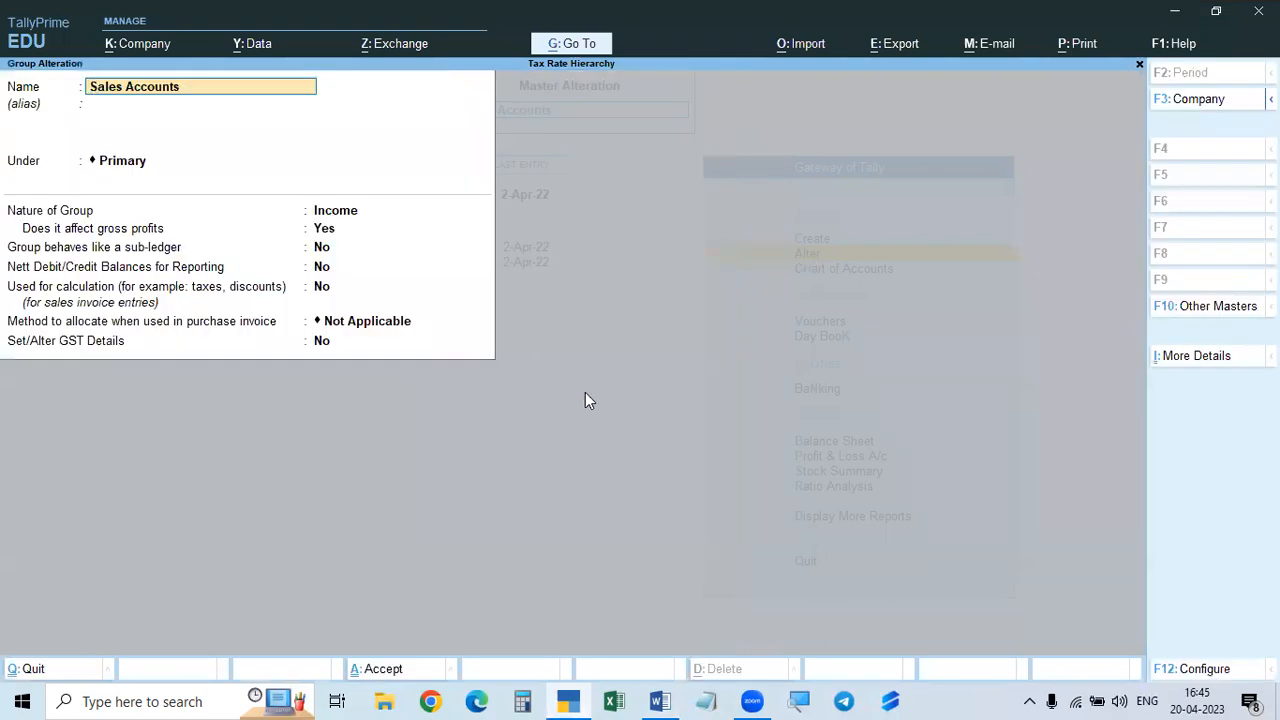
left_click(321, 342)
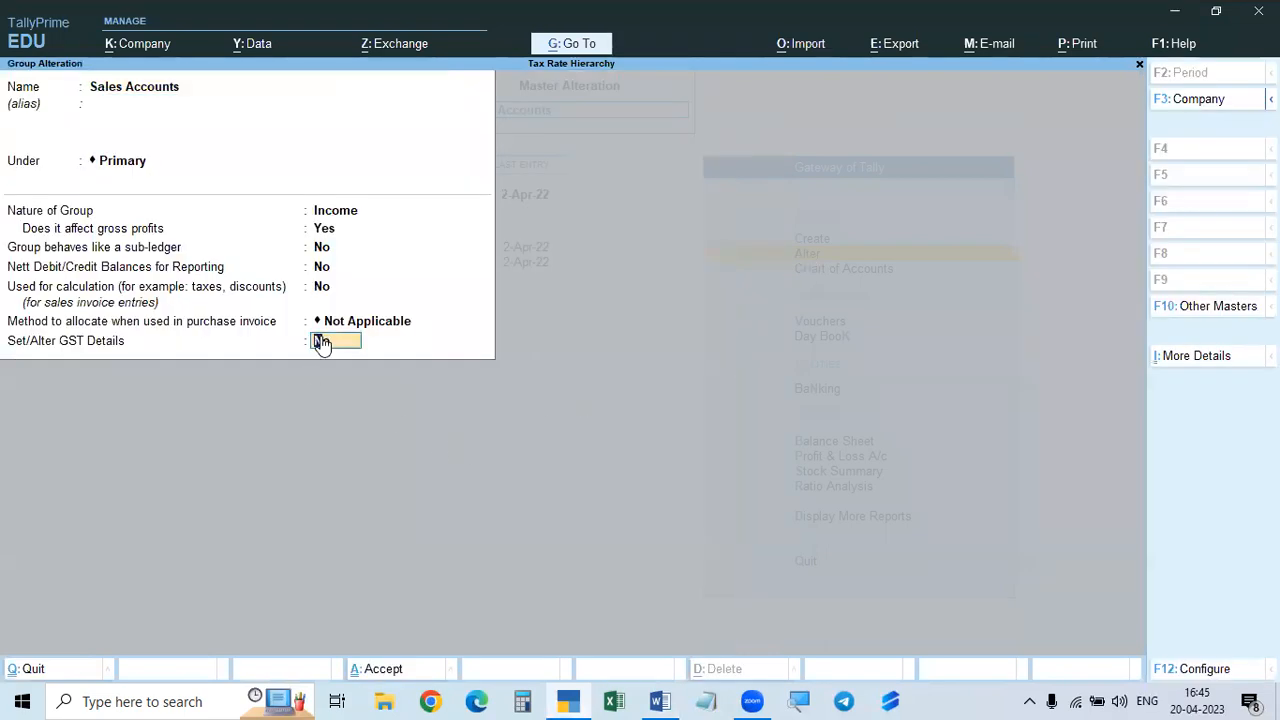
key("y")
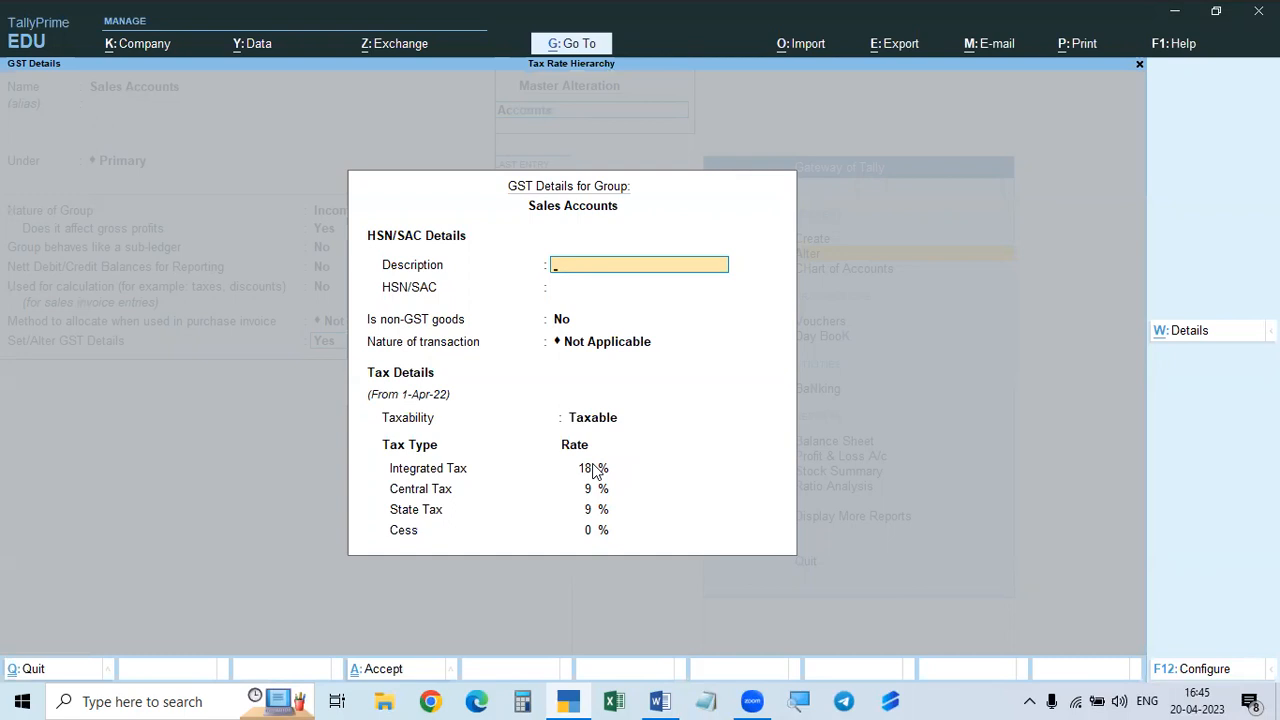
- Try to change the Sales Accounts group's integrated tax rate to 12% with revised applicability from 2-Apr-22
key("Return")
key("Return")
key("Return")
key("Return")
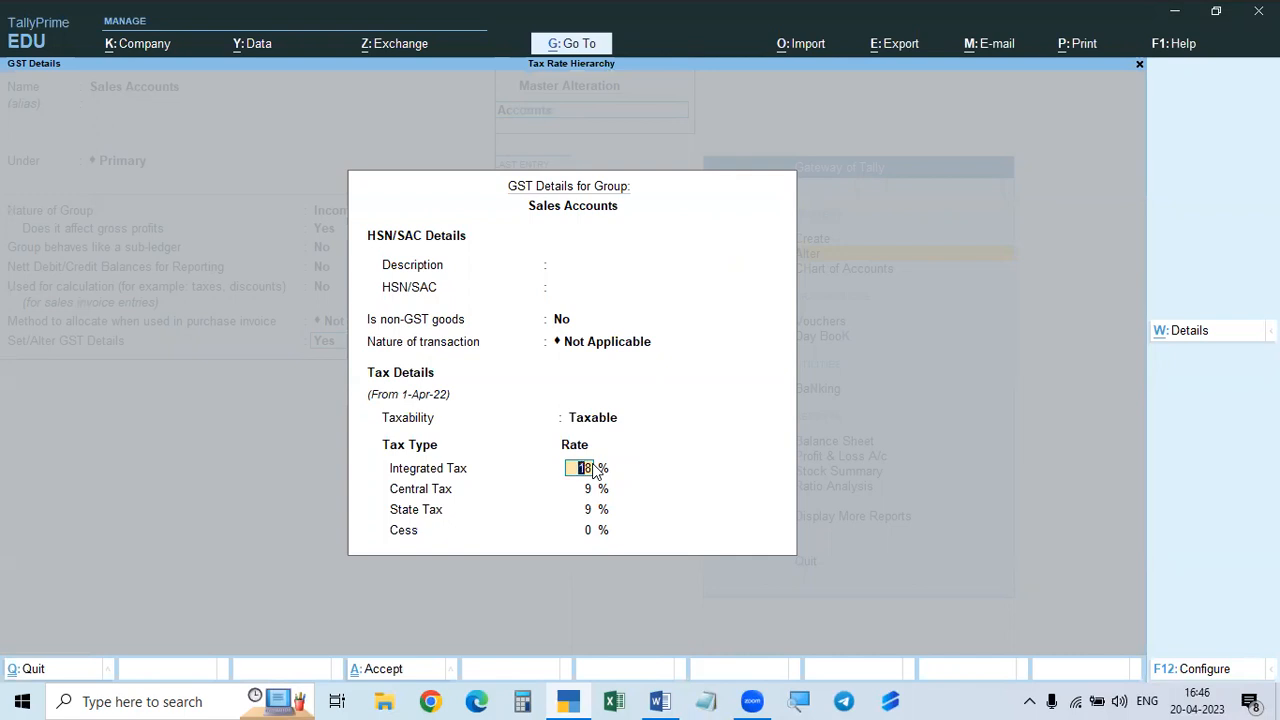
type("12")
key("Return")
key("Return")
key("Return")
key("Return")
type("2")
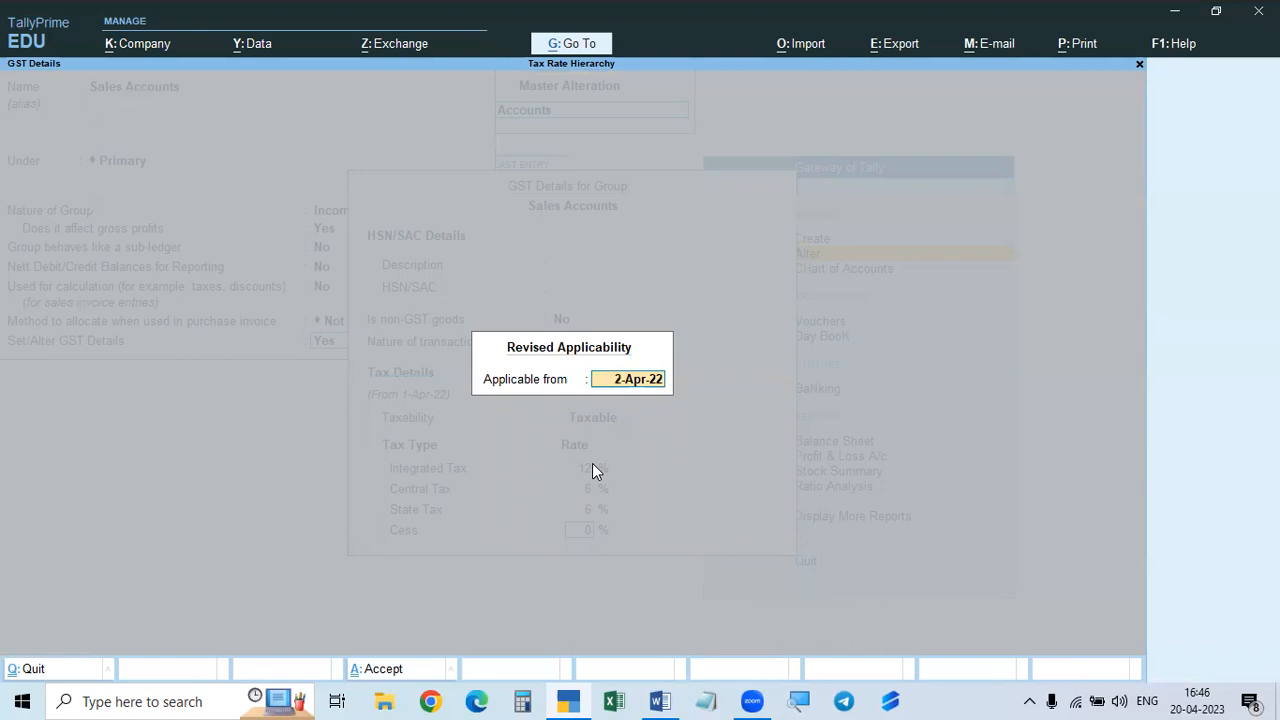
key("BackSpace")
key("Escape")
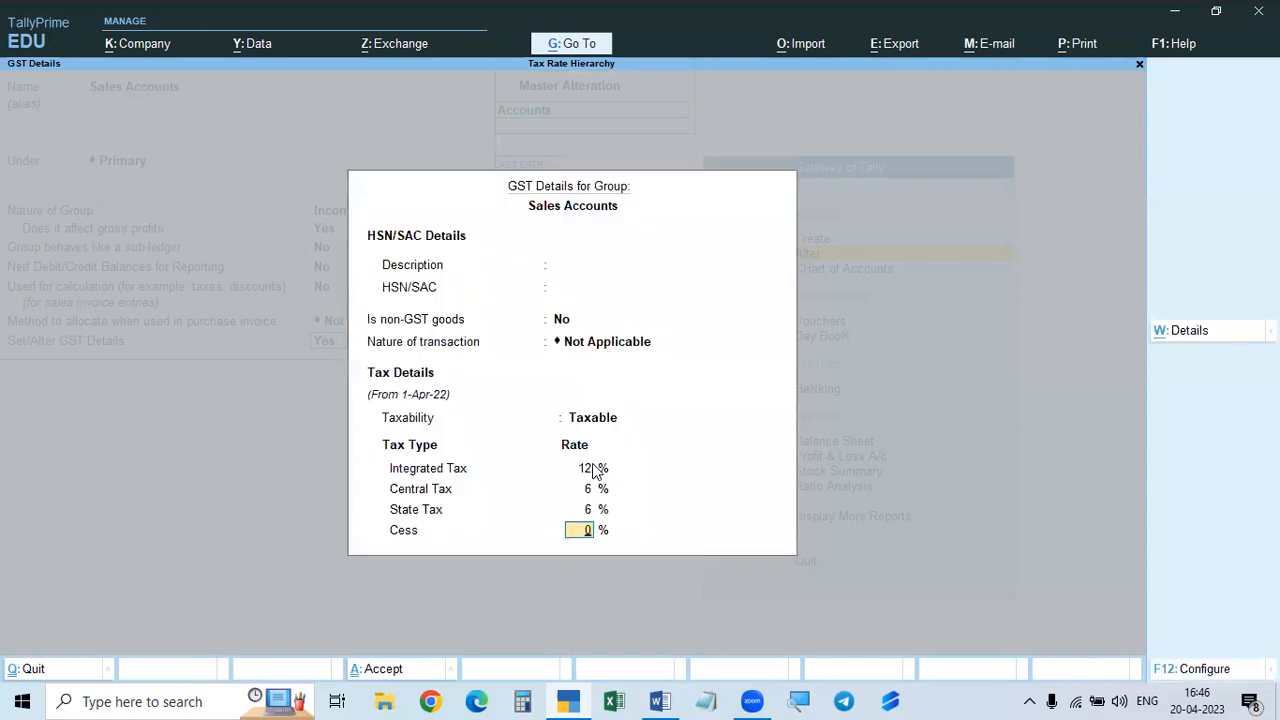
- Set the Sales Accounts group's integrated tax rate back to 18%
key("Up")
key("Up")
key("Up")
type("18")
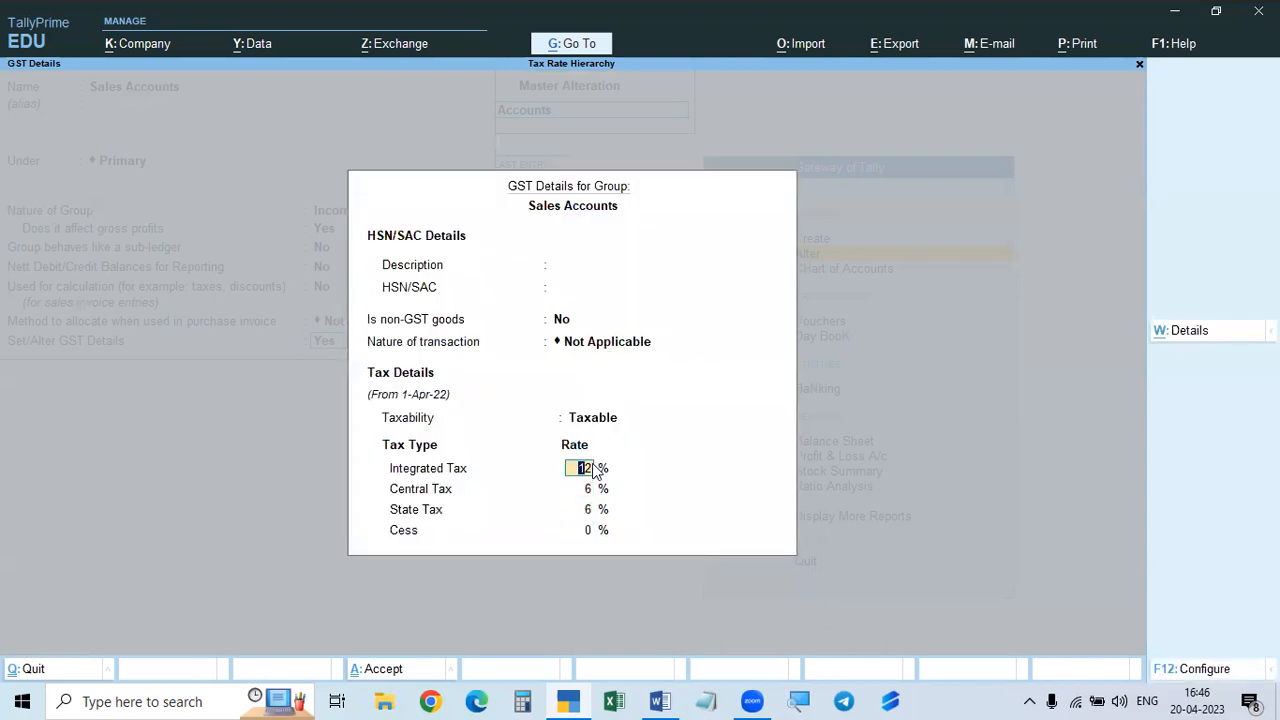
key("Return")
key("Return")
key("Return")
key("Up")
key("Up")
key("Up")
- Open the tax rate history of the Sales Accounts group and go through its 1-Apr-22 entry
left_click(1186, 330)
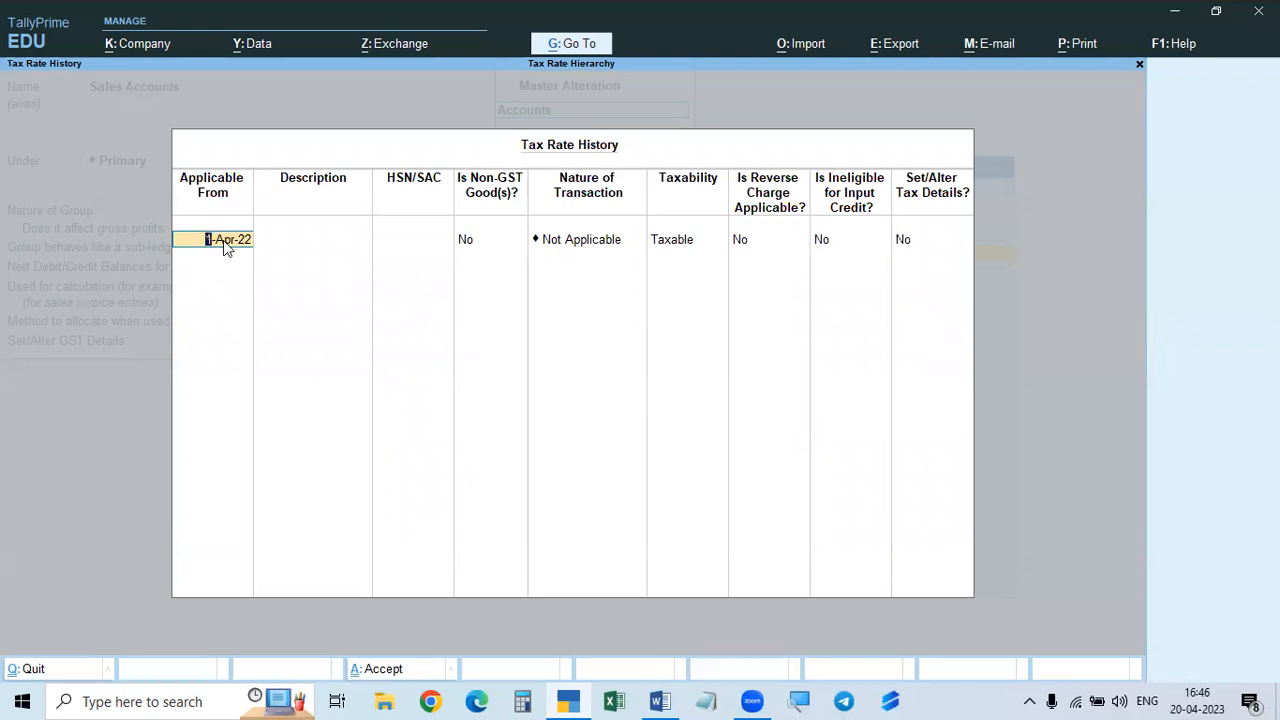
key("Return")
key("Return")
key("Return")
key("Return")
key("Return")
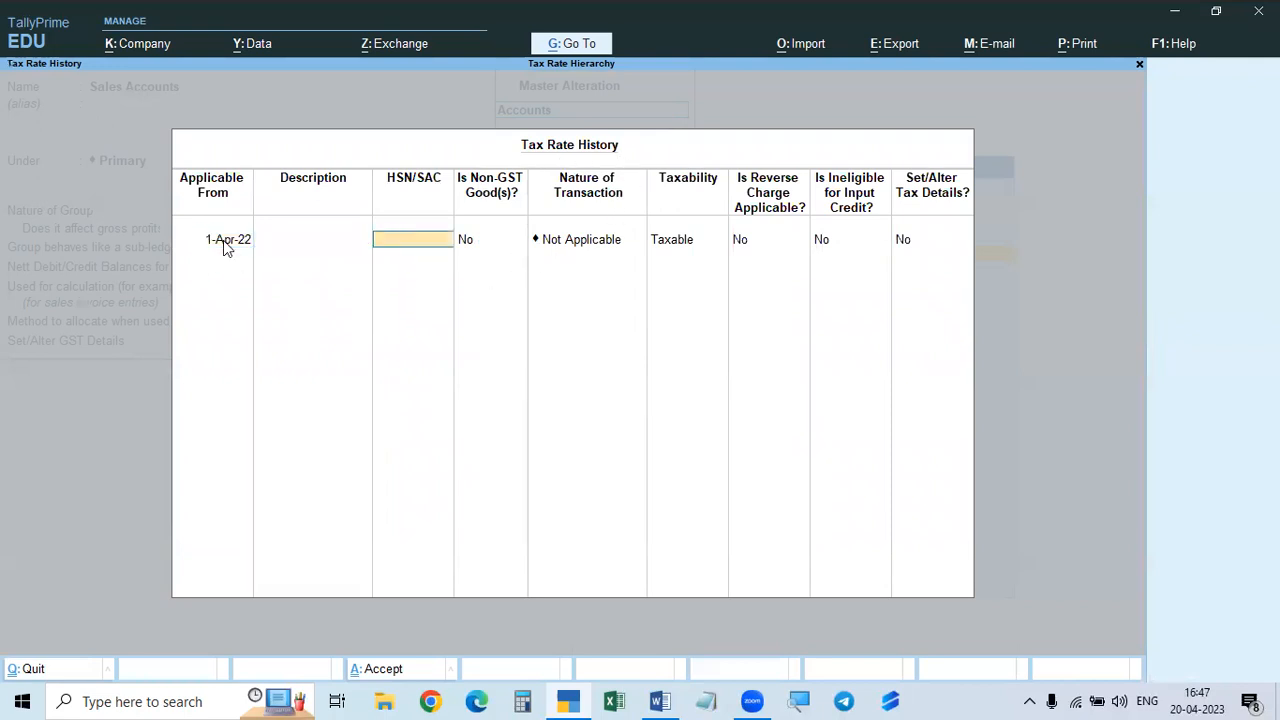
key("Return")
key("Return")
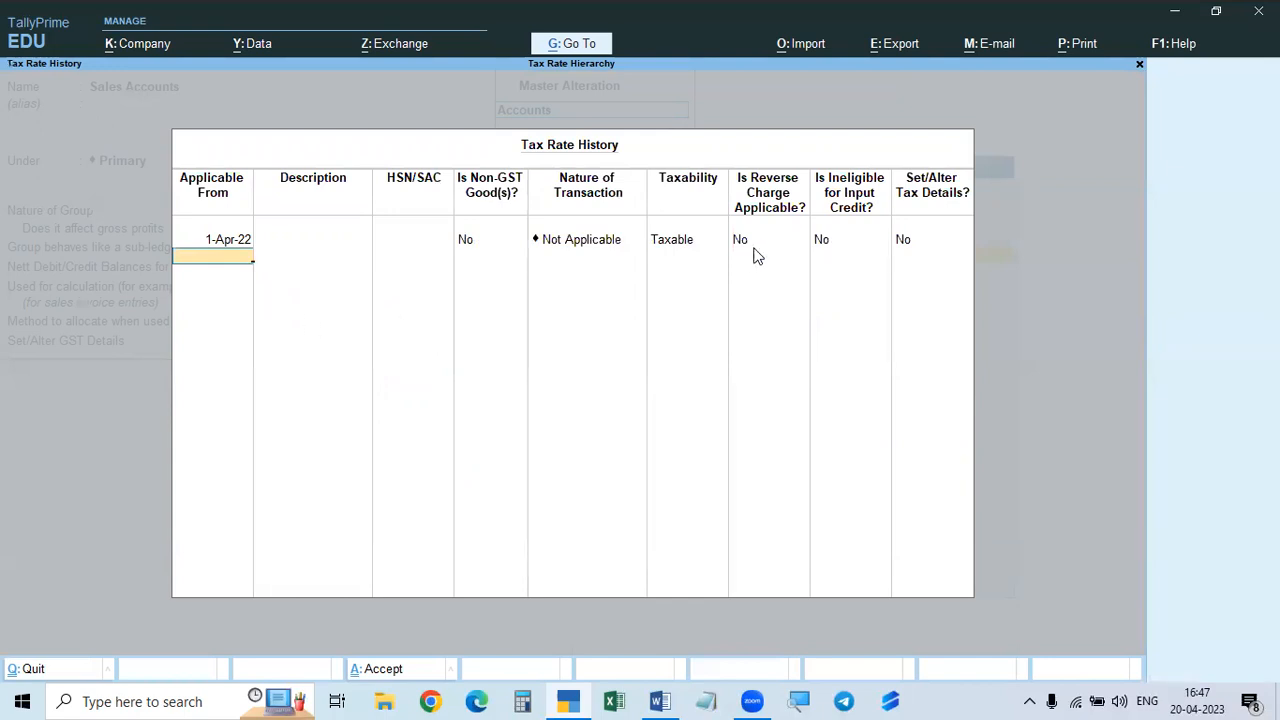
- View the tax details of the 1-Apr-22 history entry and set its Set/Alter Tax Details option back to No
left_click(904, 242)
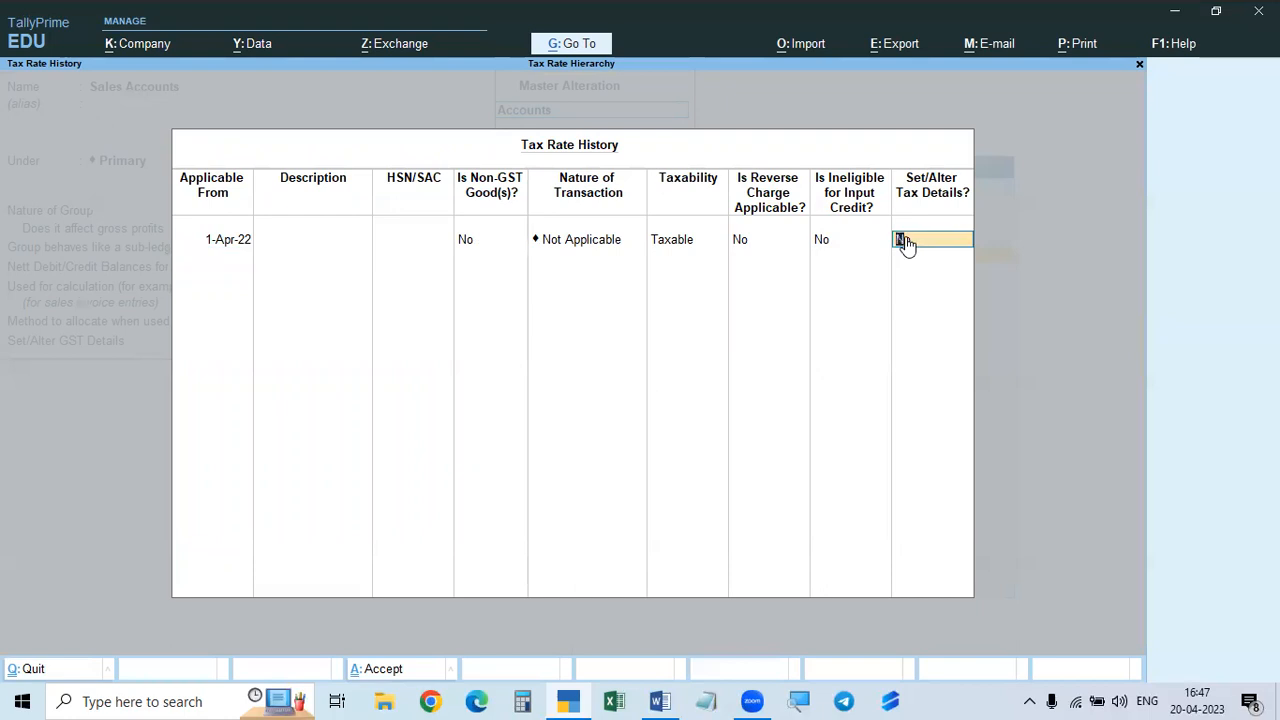
key("y")
key("BackSpace")
key("Escape")
key("Return")
key("n")
key("Return")
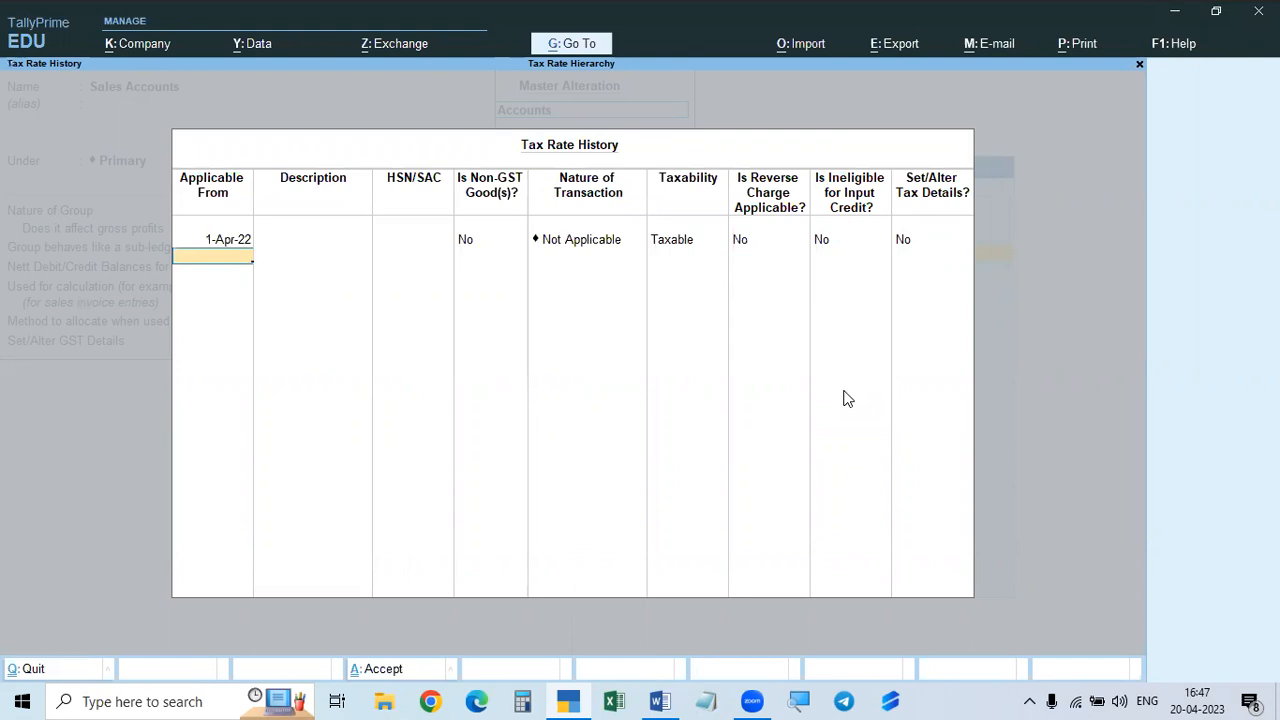
- Add a history entry applicable from 1-May-22 as Taxable, with non-GST goods set to No and tax details enabled
type("1.5")
key("Return")
key("Return")
key("Return")
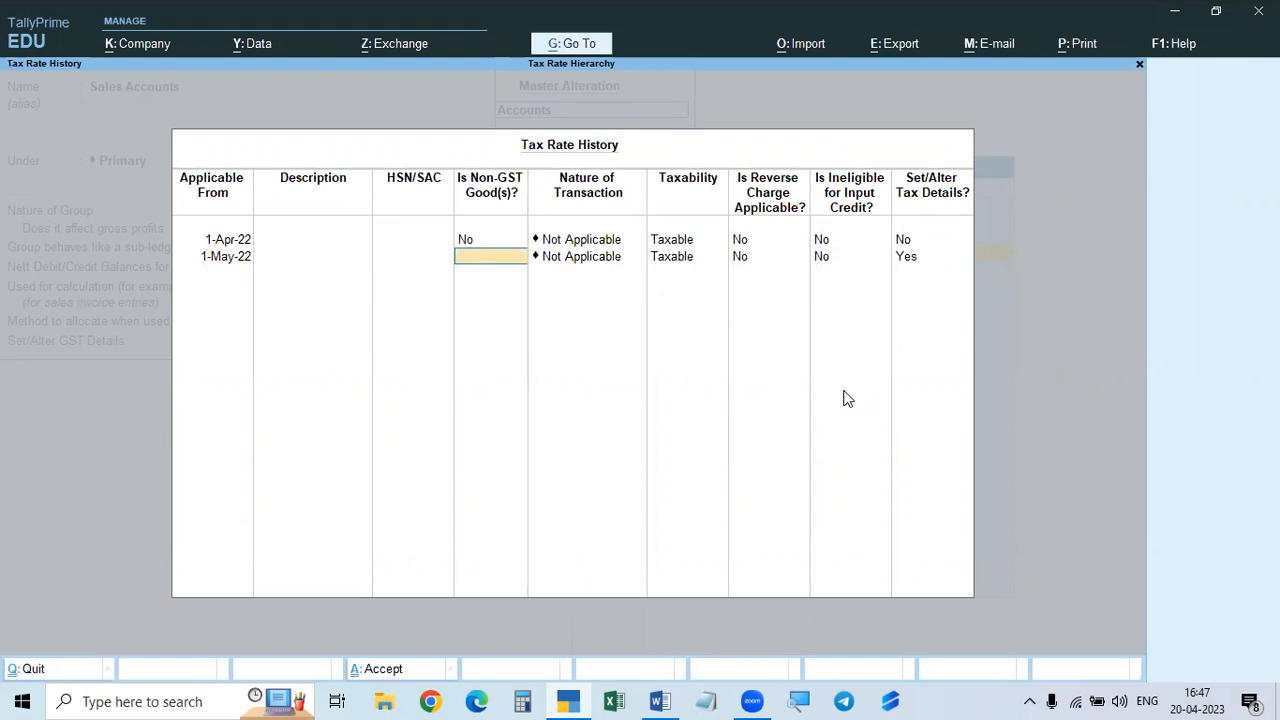
key("Return")
key("Return")
key("Return")
key("Return")
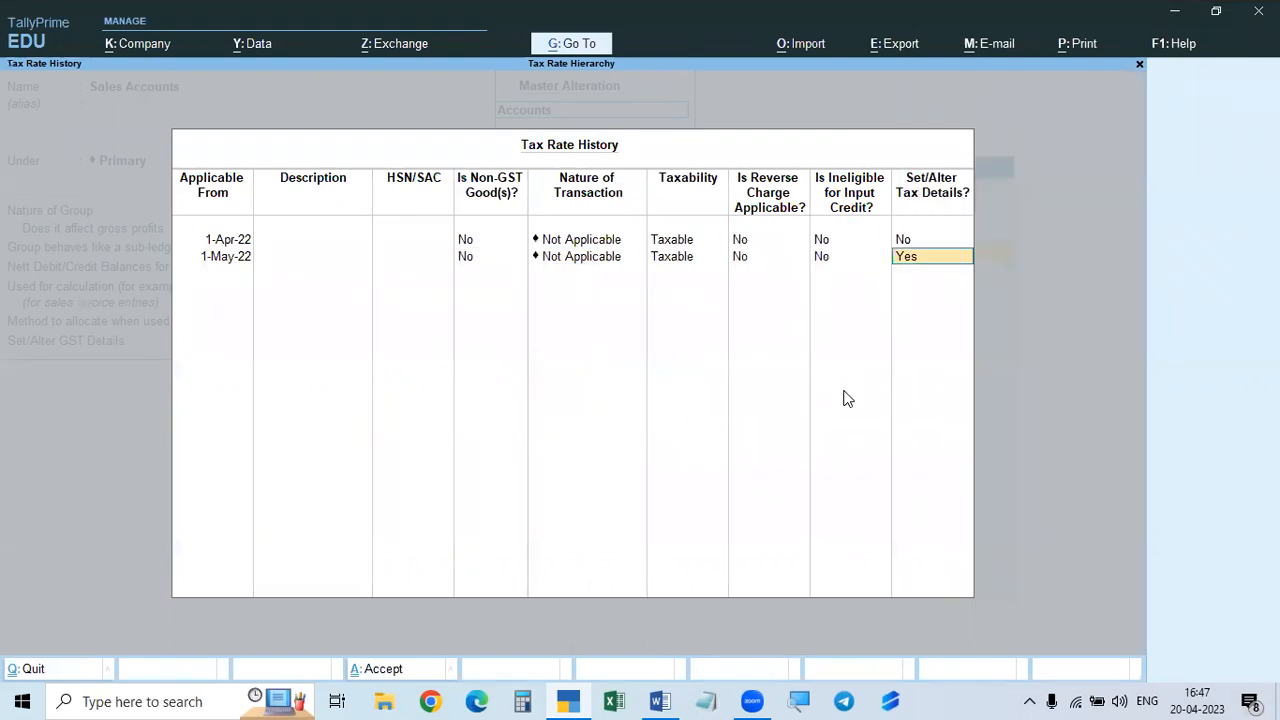
- Set the integrated tax rate of the 1-May-22 entry to 13% and accept the tax rate history
key("Escape")
key("Return")
type("13")
key("Return")
key("Return")
key("Return")
key("Return")
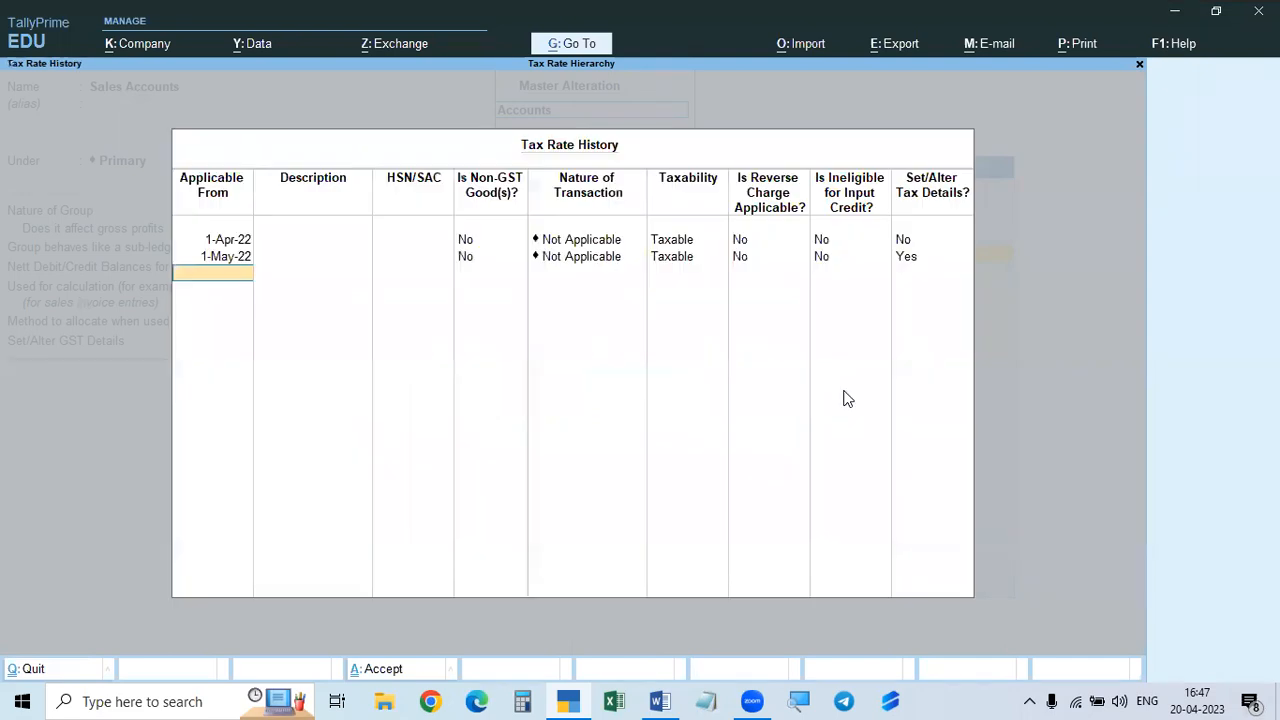
key("Return")
key("Return")
key("Return")
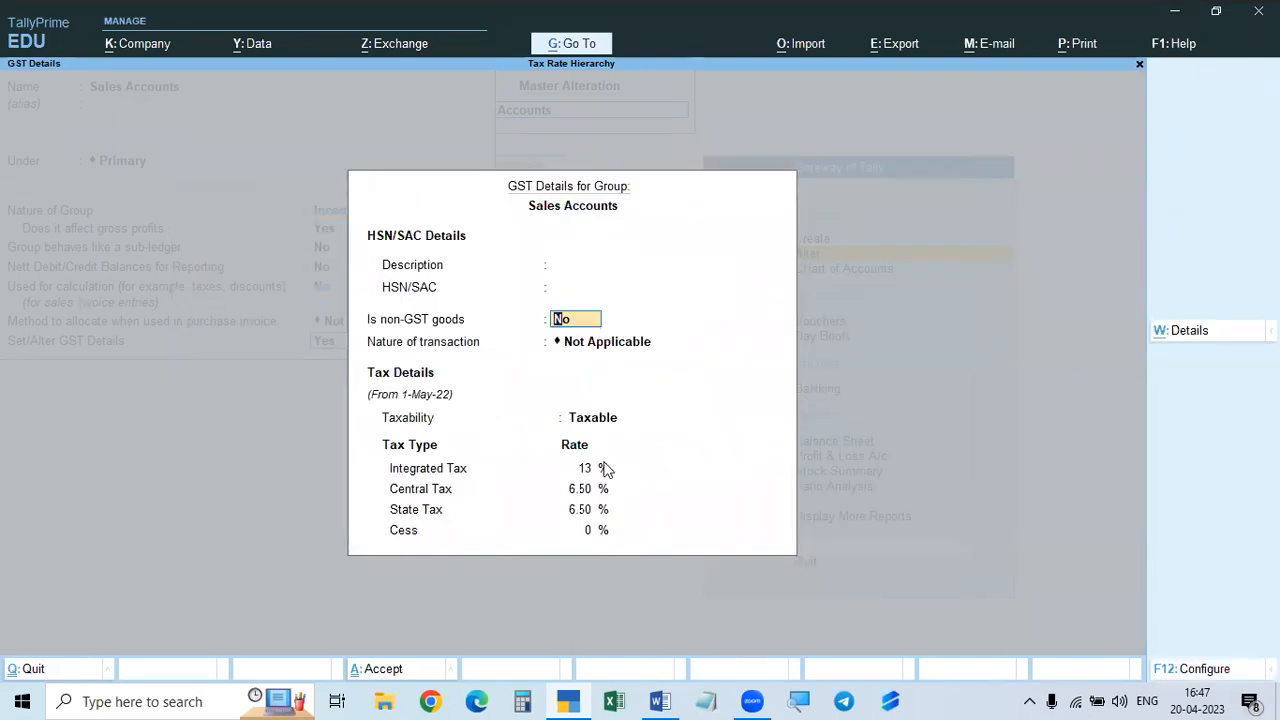
- Accept the GST details, save the Sales Accounts group and return to the Gateway of Tally
key("Return")
key("Return")
key("Return")
key("Return")
key("Return")
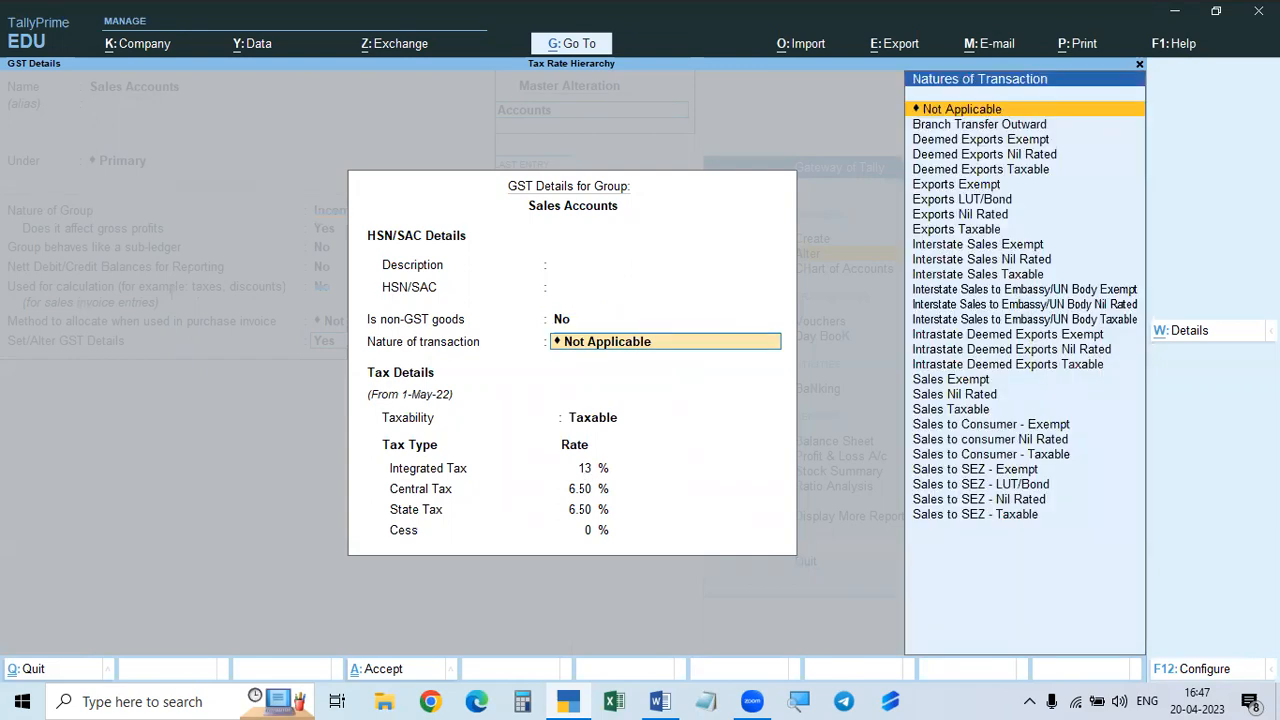
key("Return")
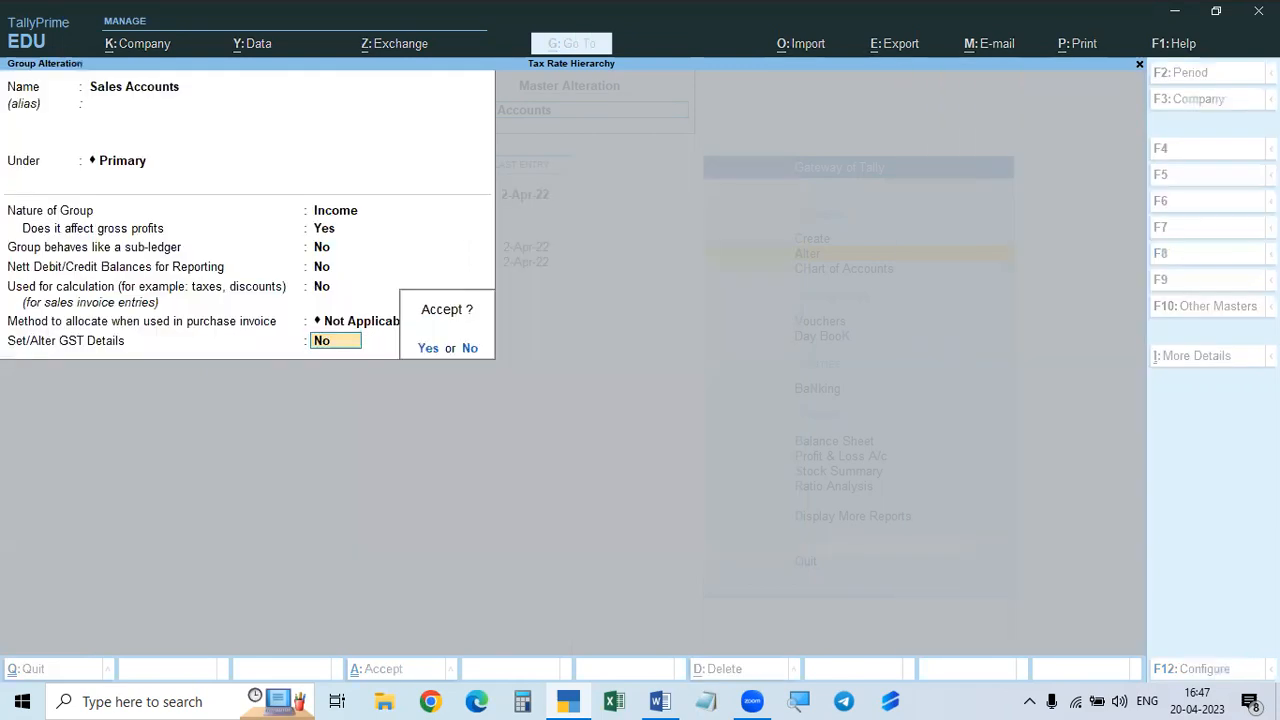
key("Return")
key("Return")
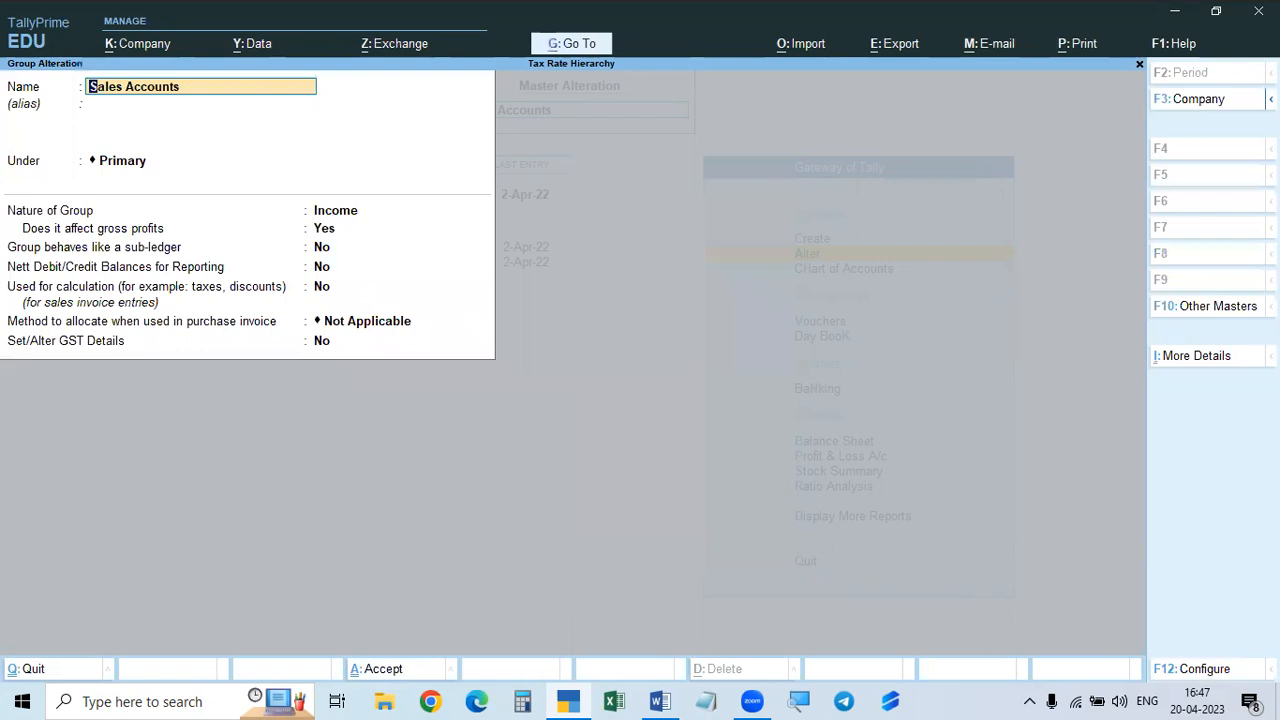
key("Escape")
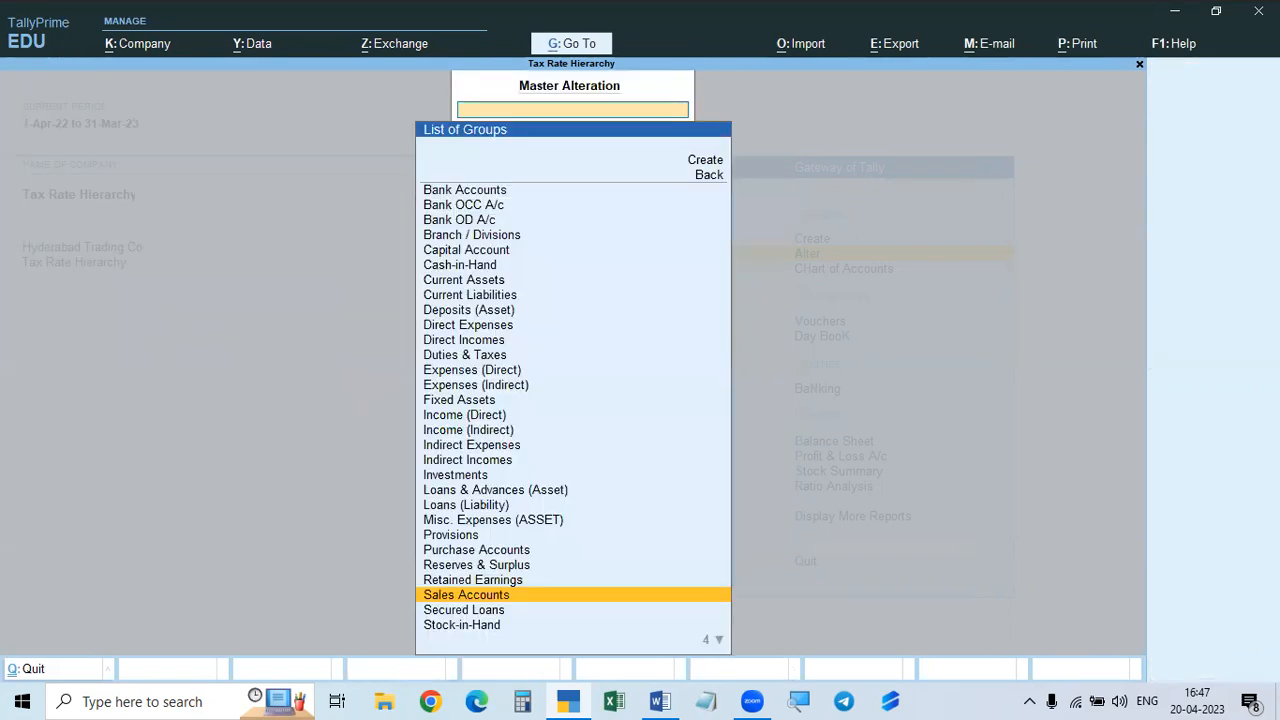
key("Escape")
key("Escape")
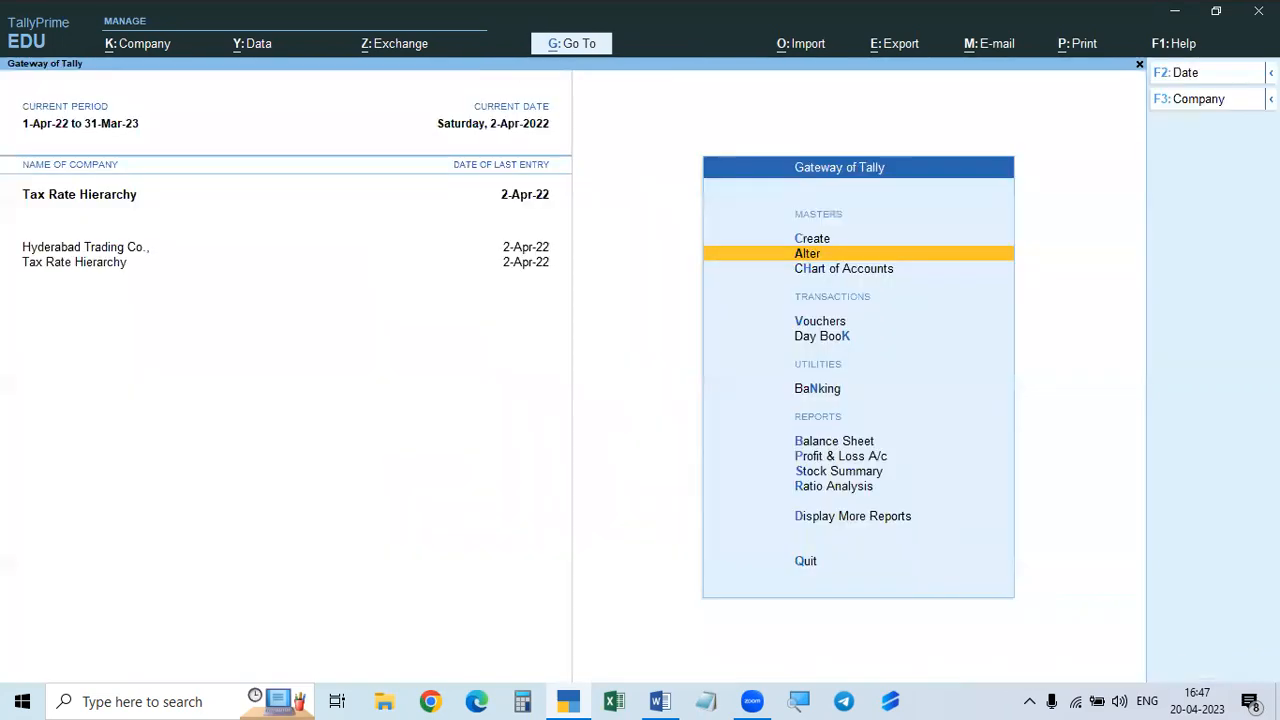
- Switch to the Word document, view the tax rate level list and clear the text selection
key("Up")
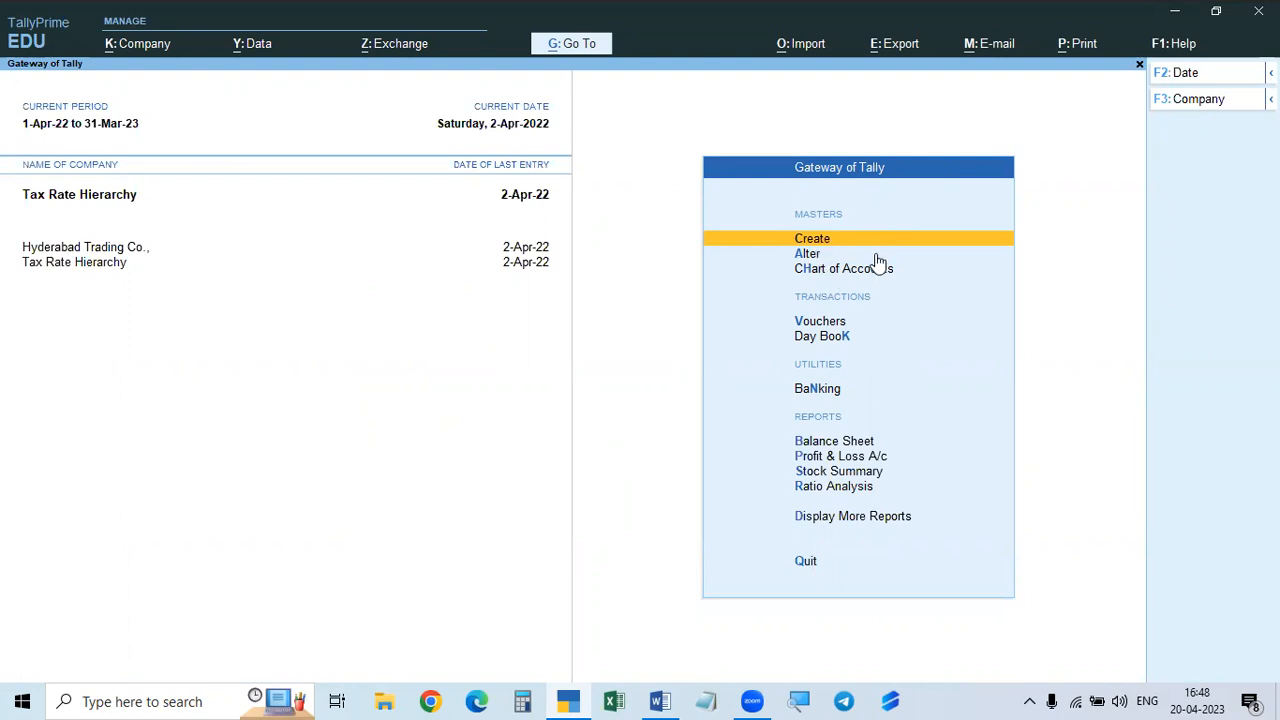
left_click(660, 701)
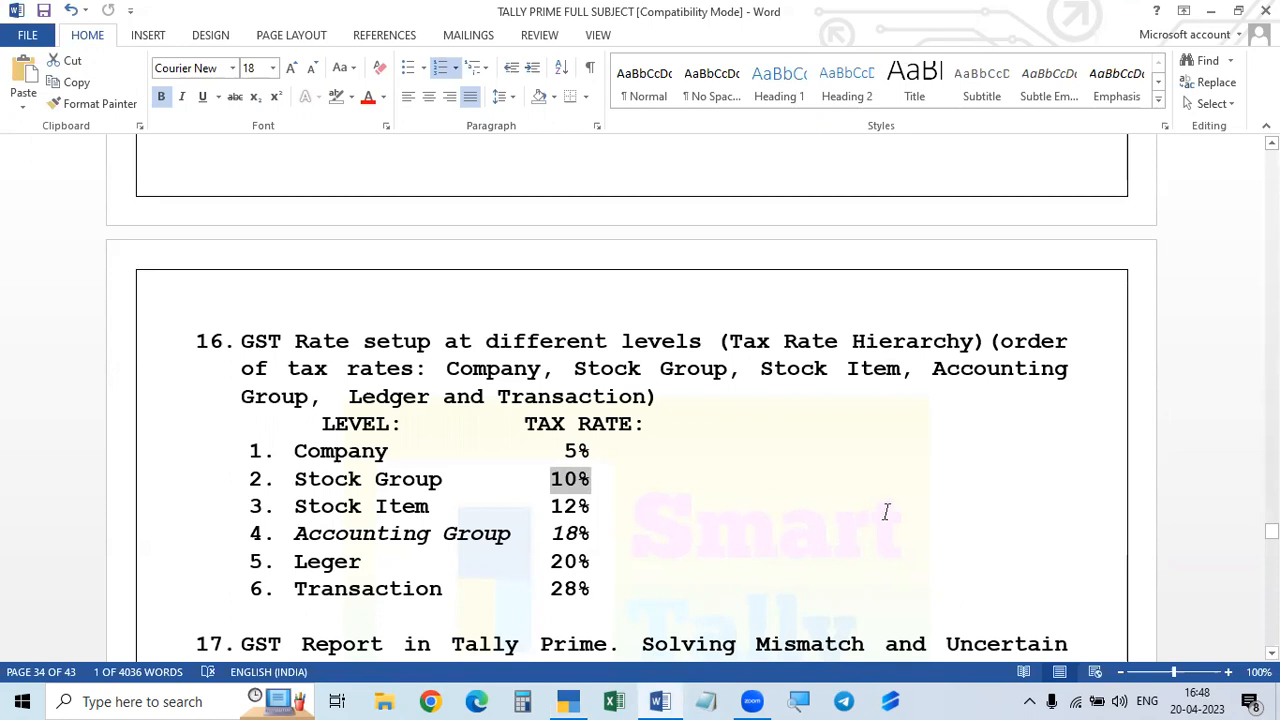
left_click(747, 508)
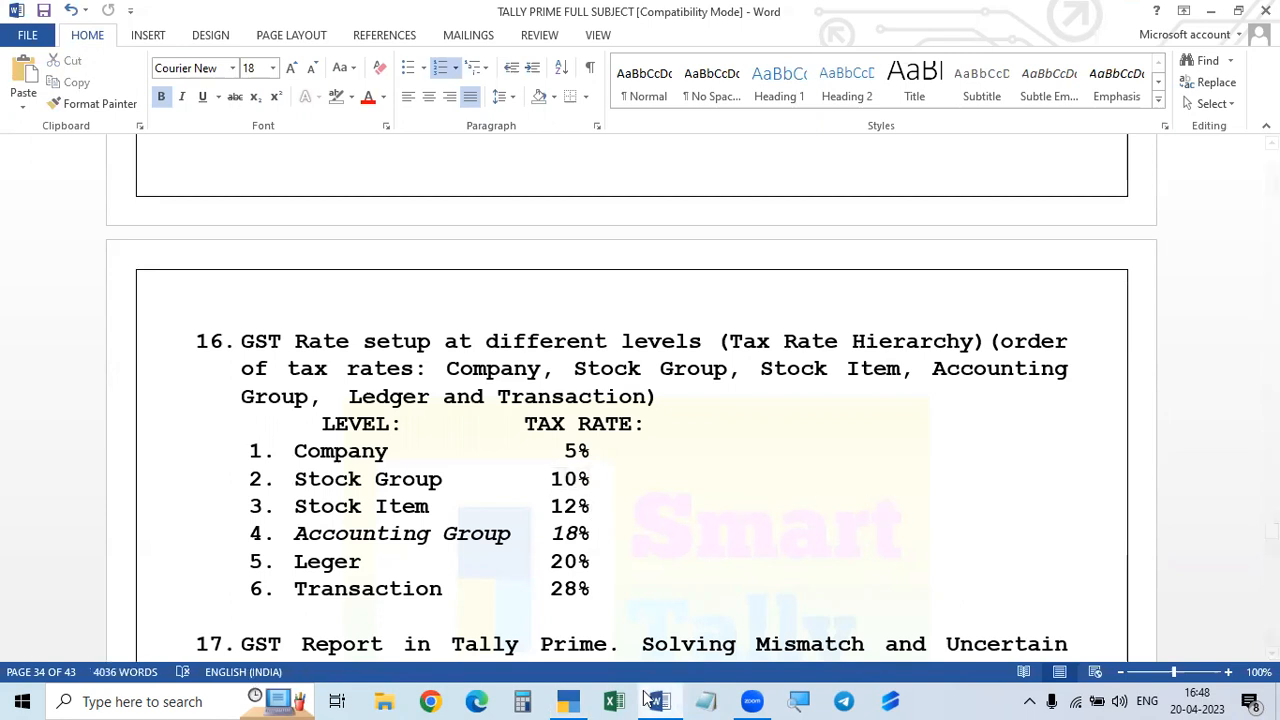
- Switch back to TallyPrime and open the Purchase Accounts group for alteration
left_click(567, 700)
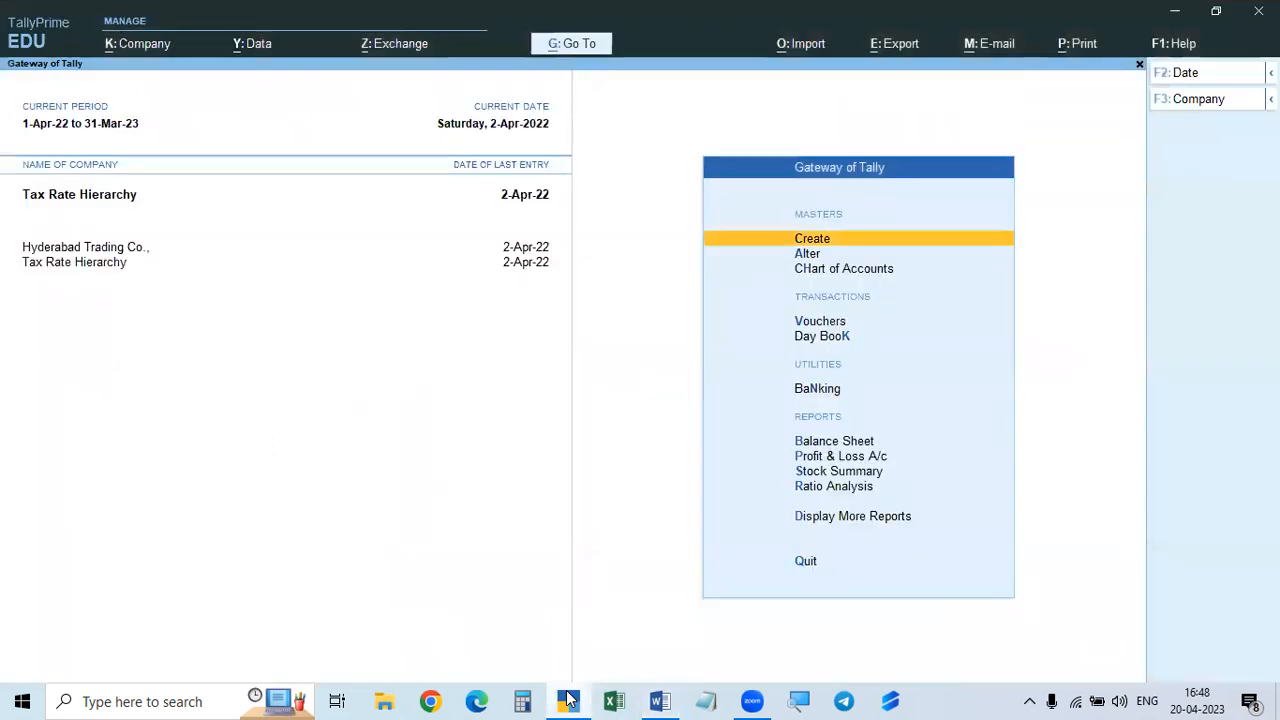
key("a")
key("Down")
key("Up")
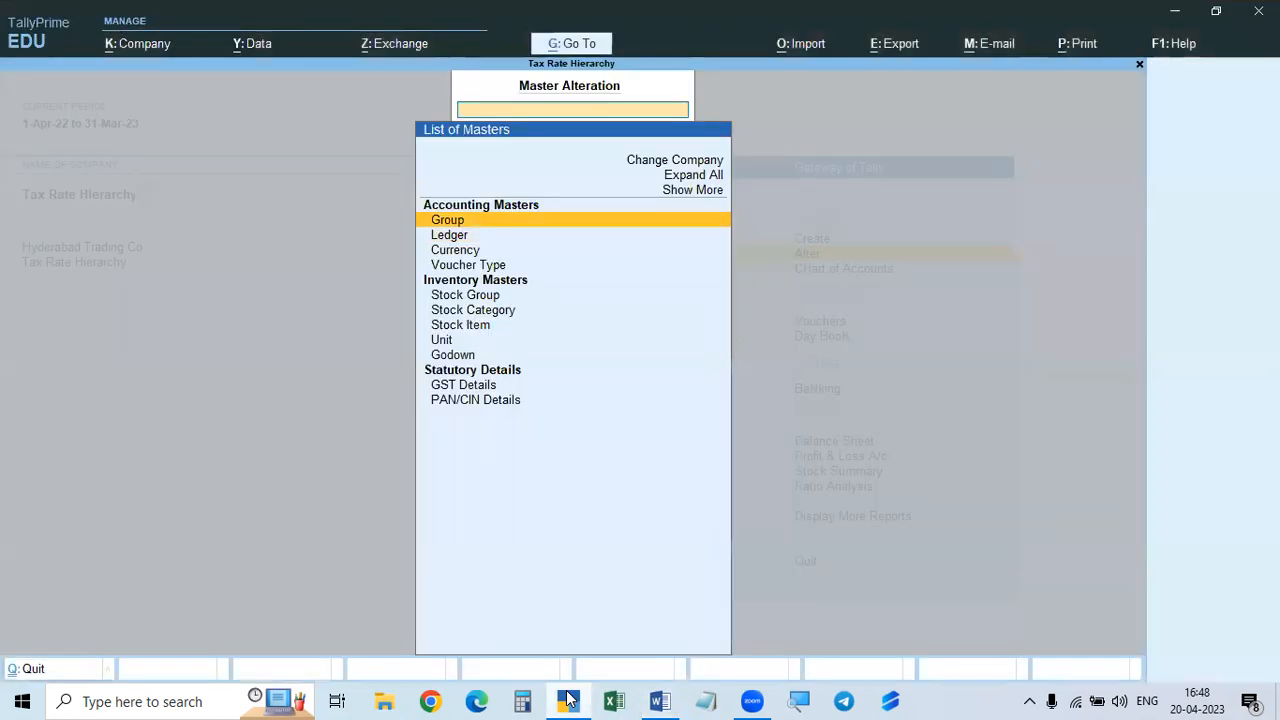
key("Return")
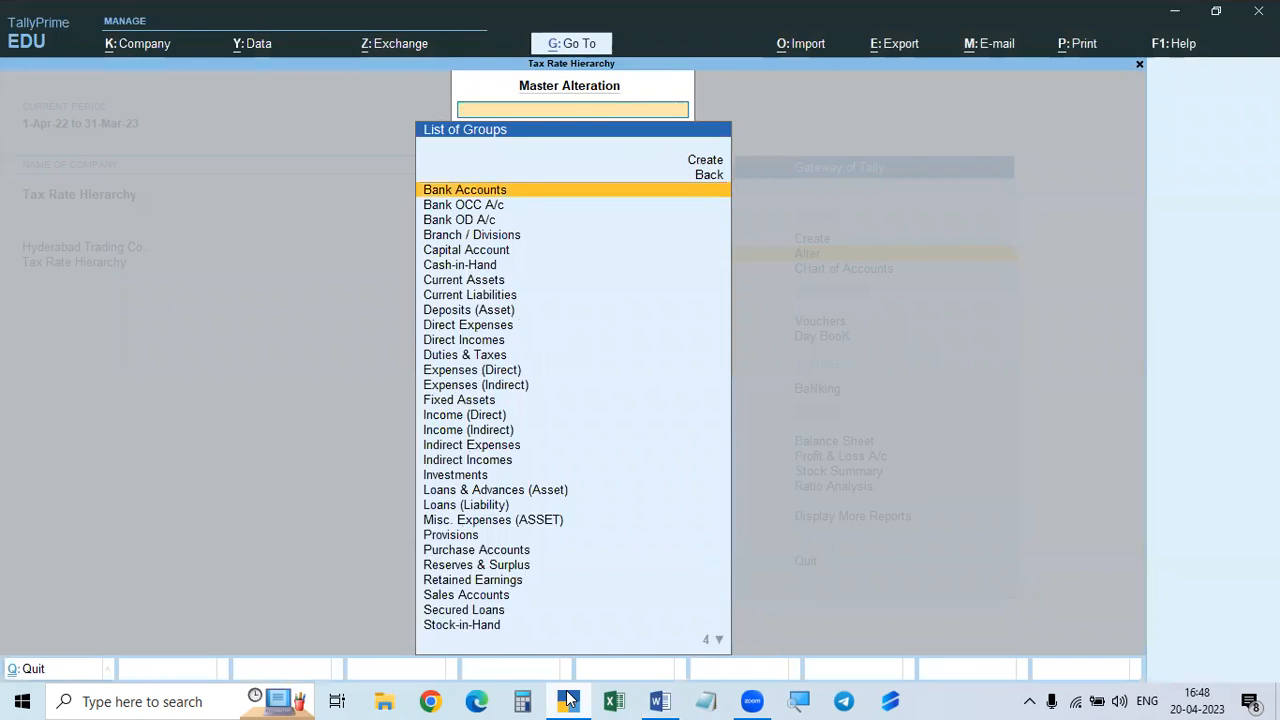
type("Purc")
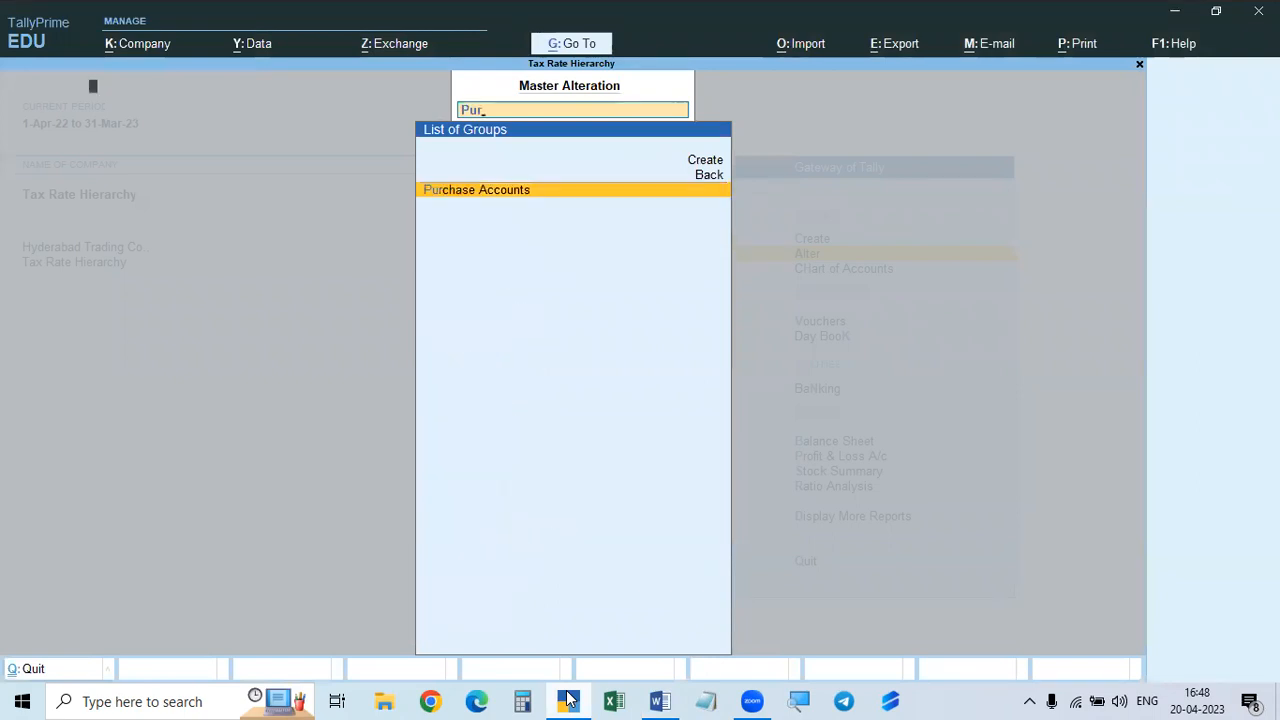
key("Return")
- Enable Set/Alter GST Details for the Purchase Accounts group, accept its GST details and save the group
key("Return")
key("Return")
key("Return")
key("Return")
key("Return")
key("Return")
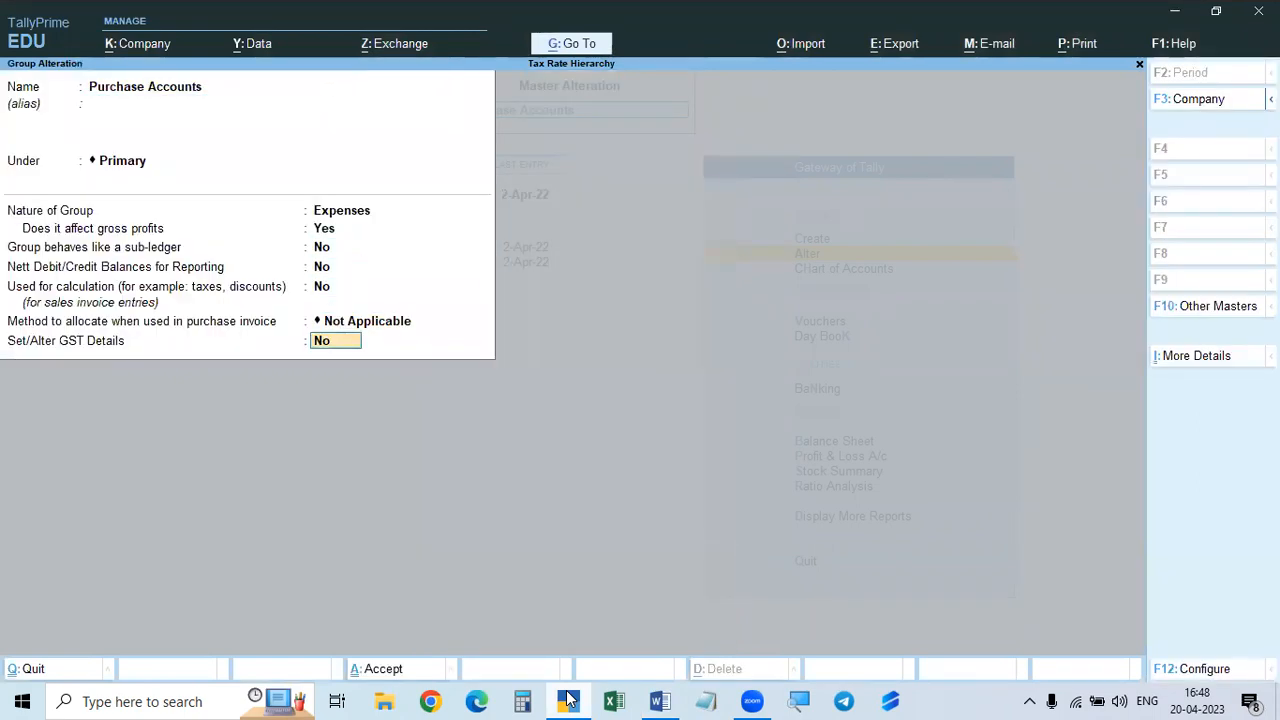
key("y")
key("Return")
key("Return")
key("Return")
key("Return")
key("Return")
key("ctrl+a")
key("y")
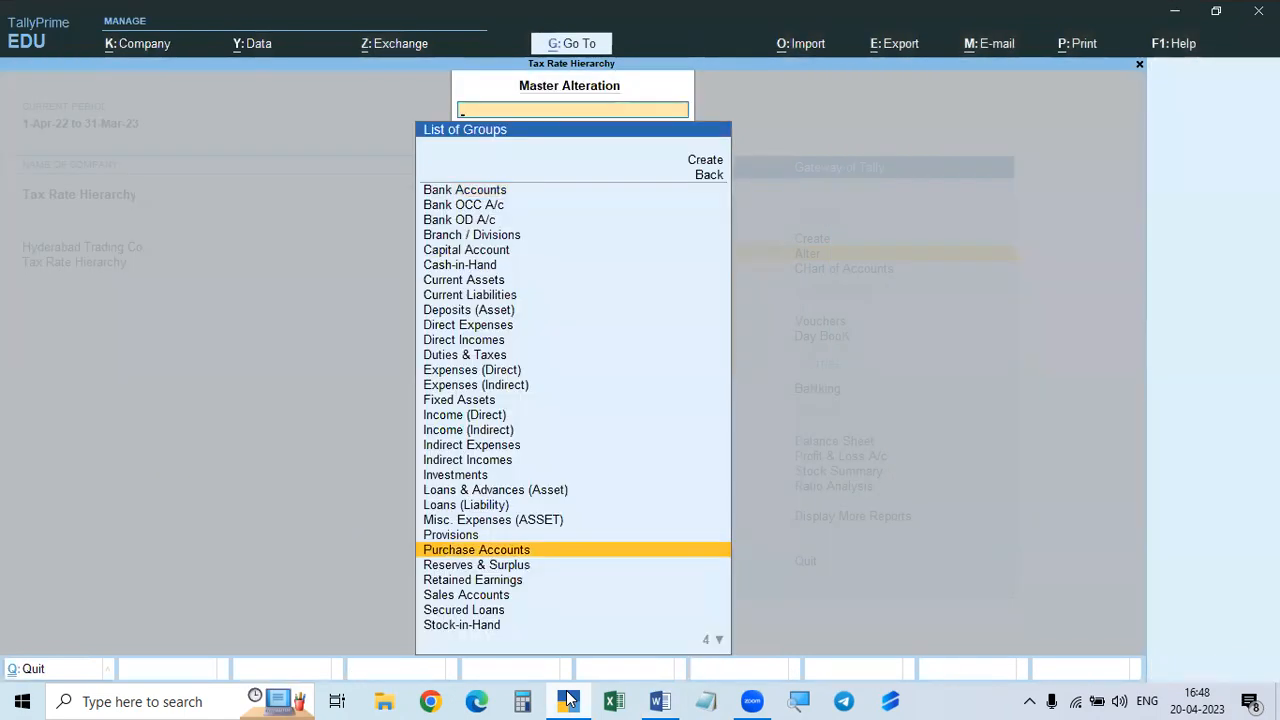
key("Escape")
key("Return")
key("Return")
key("Return")
key("Return")
key("Return")
key("Return")
key("Return")
key("Return")
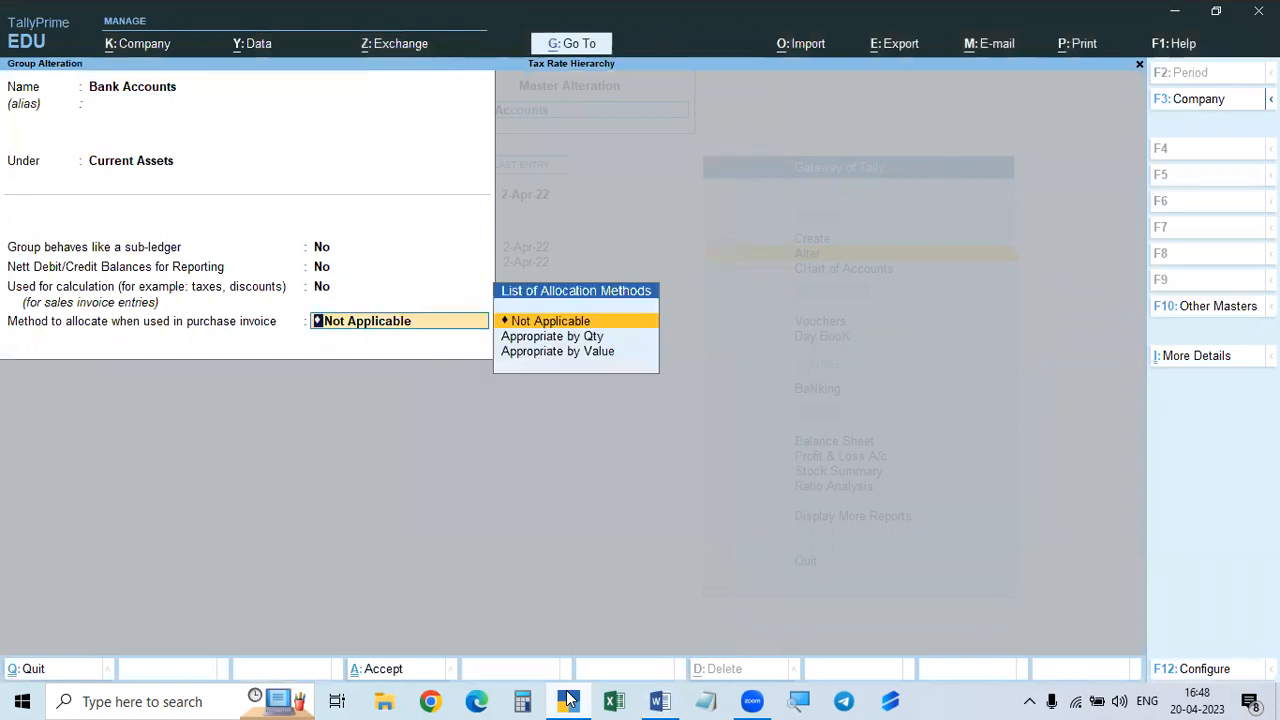
key("Return")
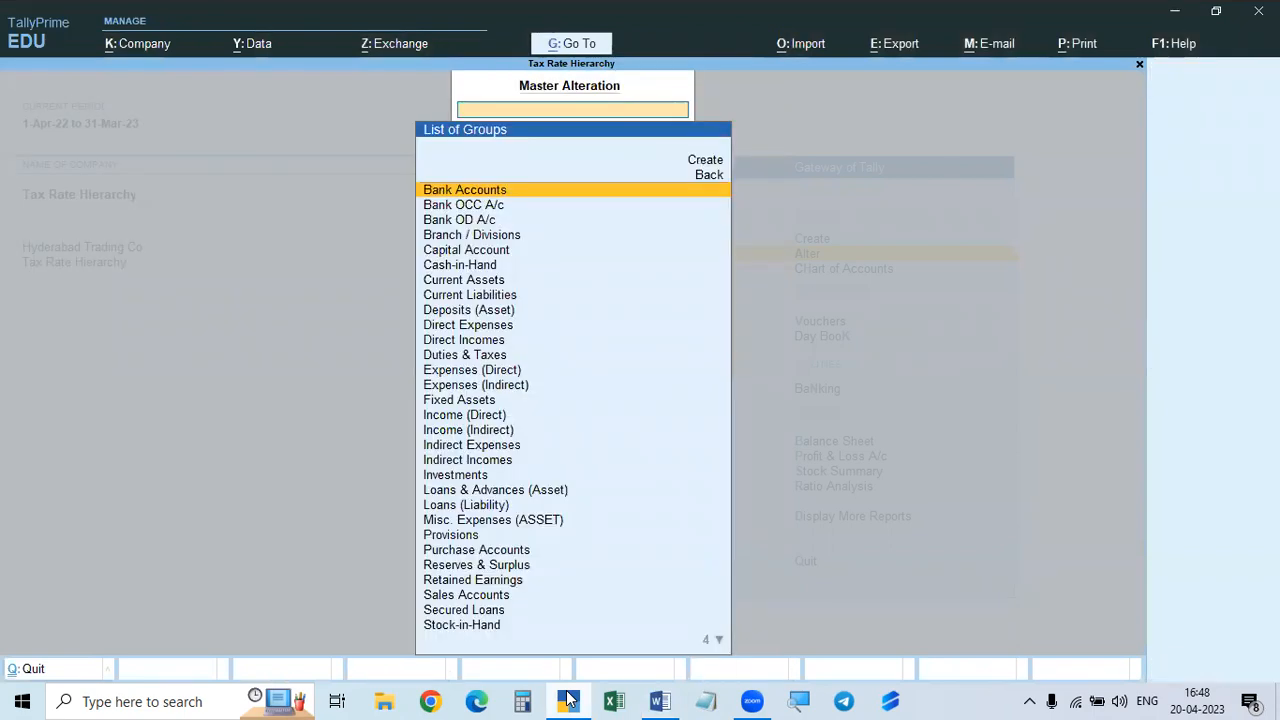
- Open the Purchase Accounts group for alteration and enable Set/Alter GST Details
type("Pur")
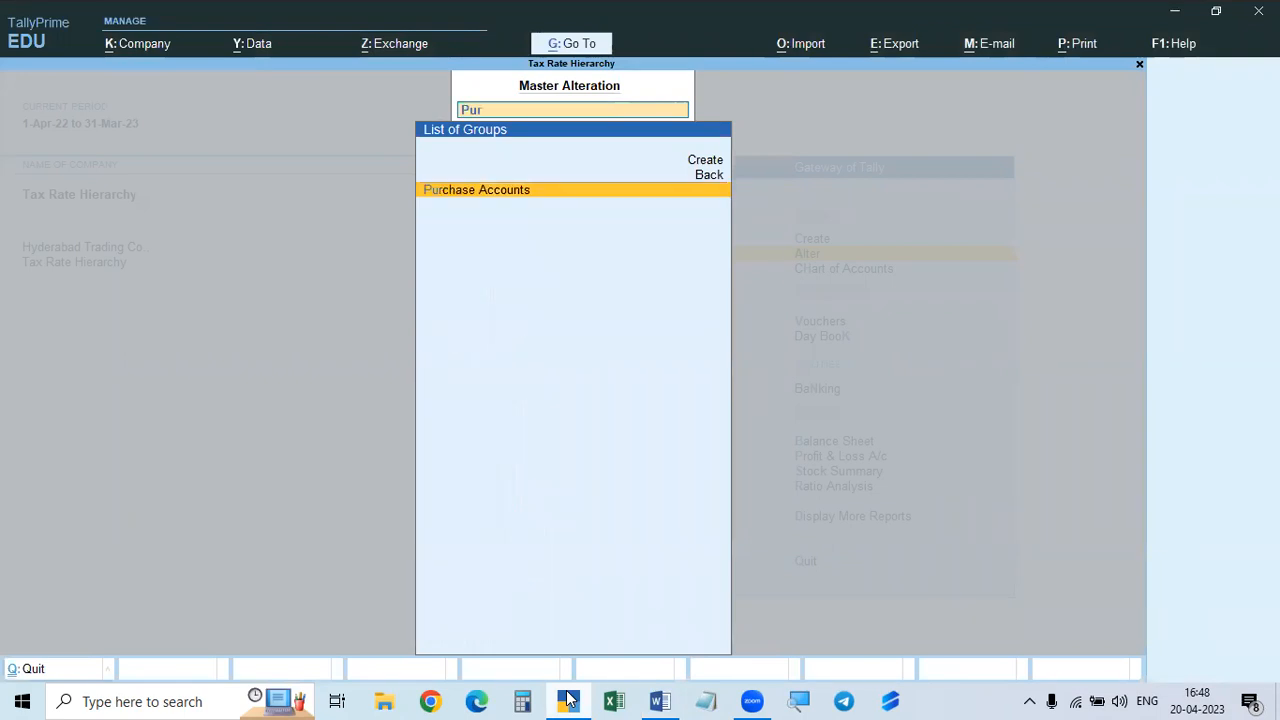
key("Return")
key("Return")
key("Return")
key("Return")
key("Return")
key("Return")
key("Return")
key("y")
key("Return")
key("Return")
key("Return")
key("Return")
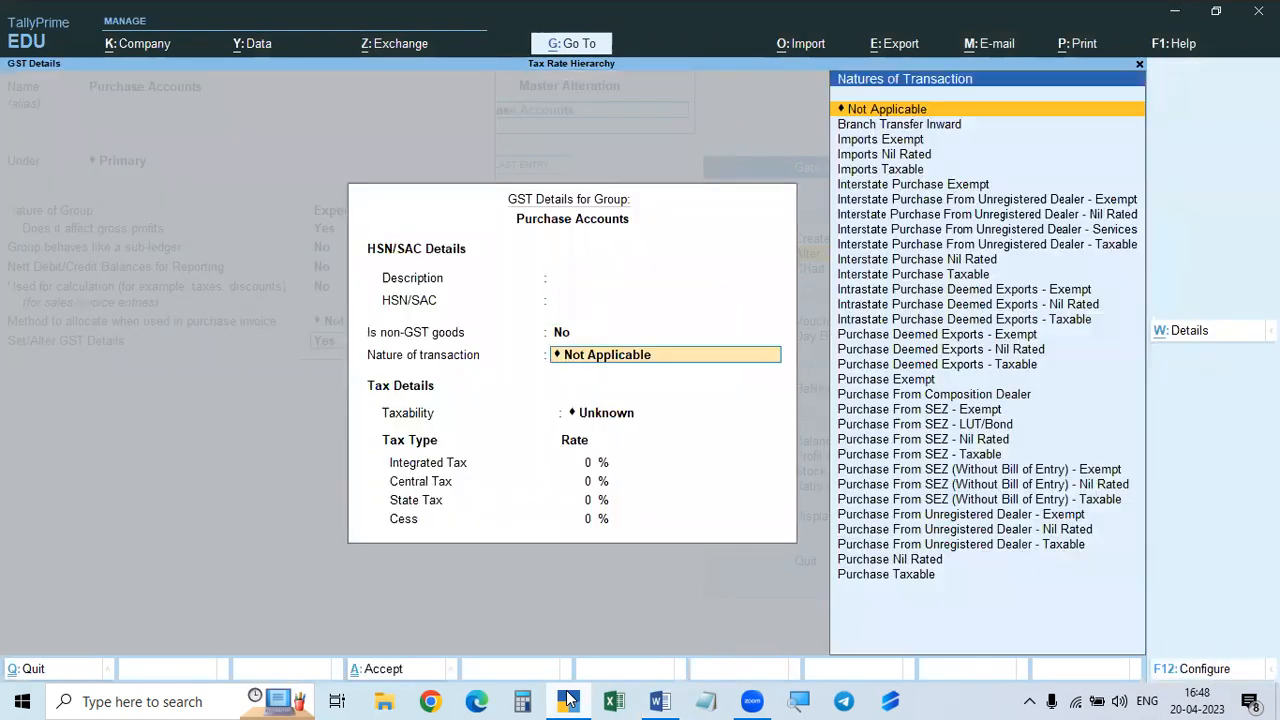
- Set the Purchase Accounts group's taxability to Taxable with an integrated tax rate of 18%, and save the group
key("Return")
key("Down")
key("Down")
key("Down")
key("Return")
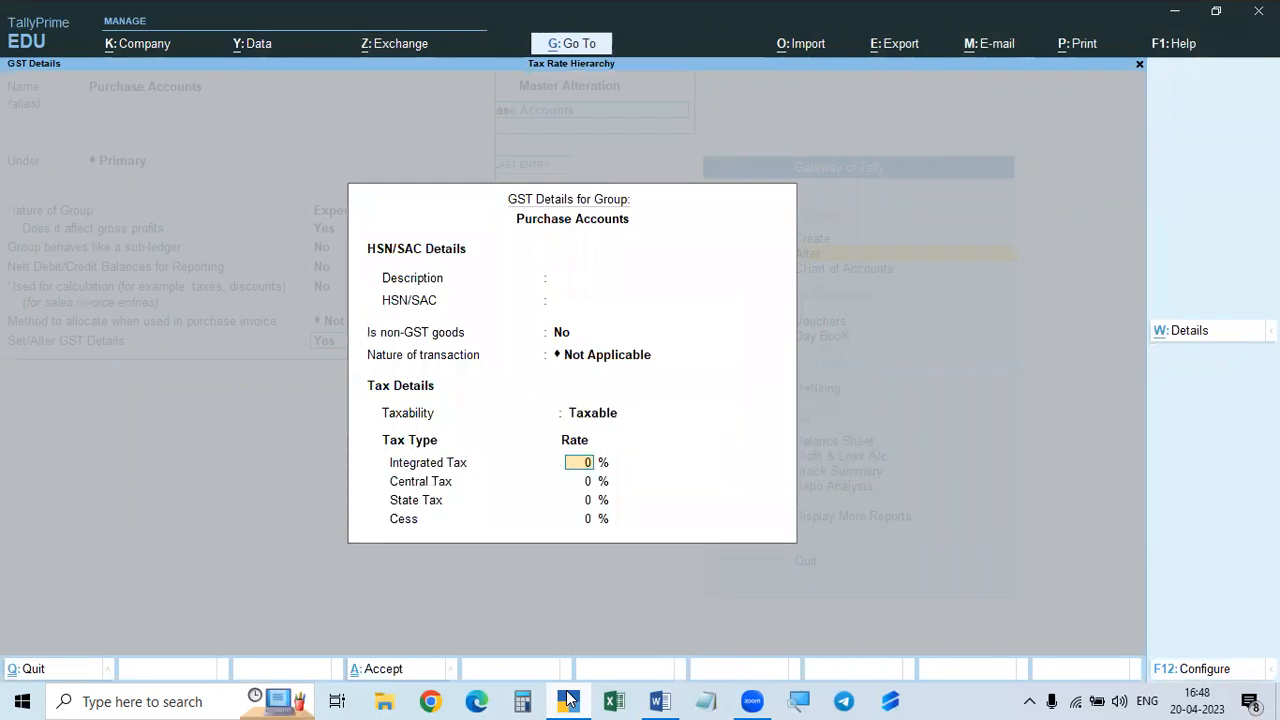
type("18")
key("Return")
key("Return")
key("Return")
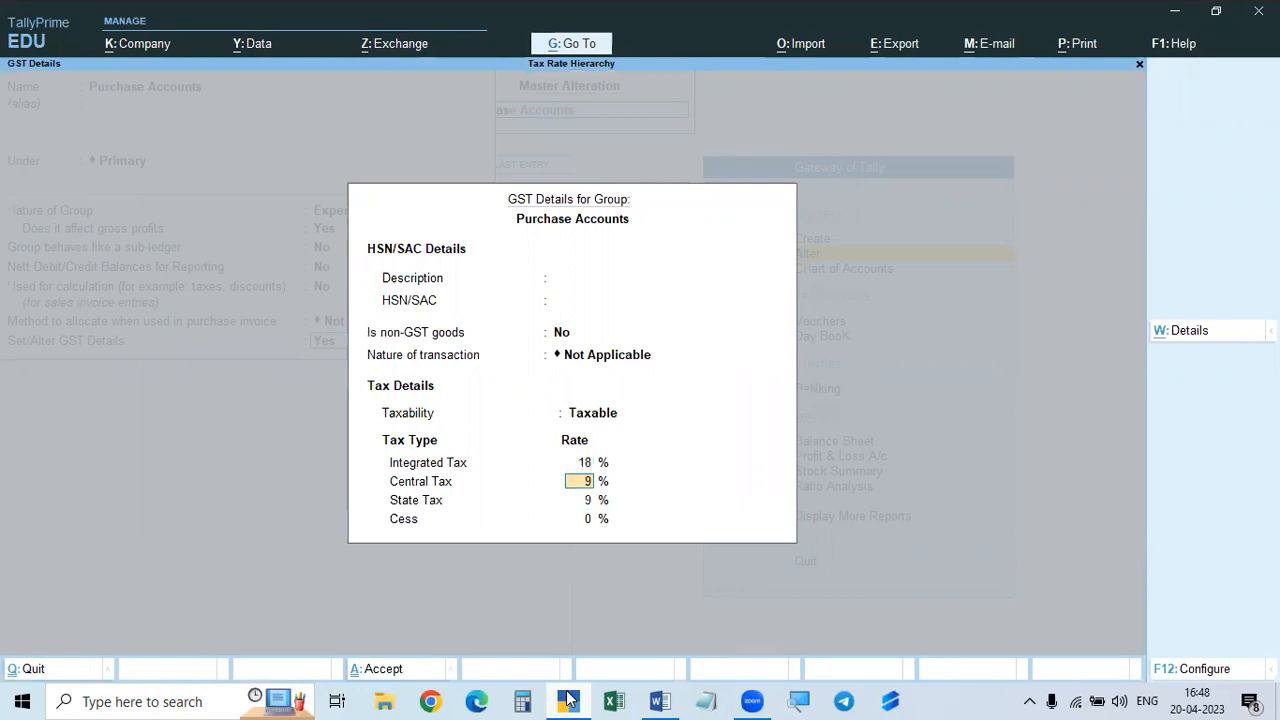
key("Return")
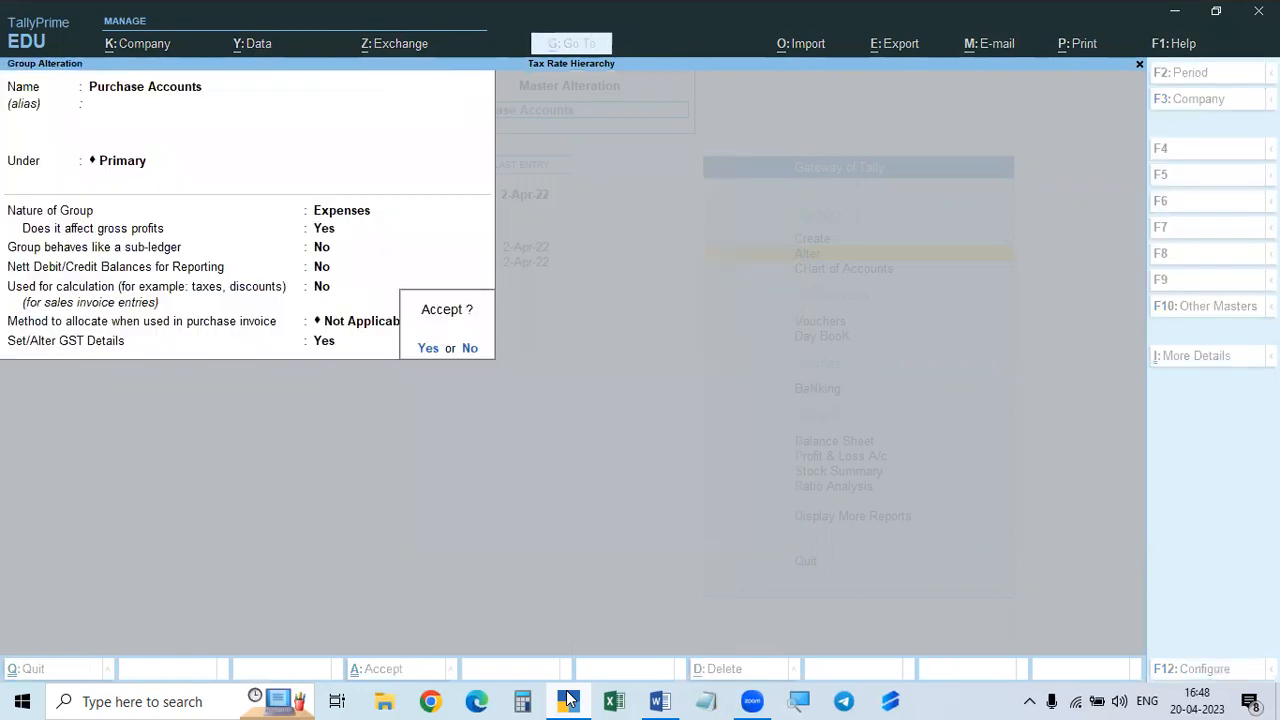
key("n")
key("Escape")
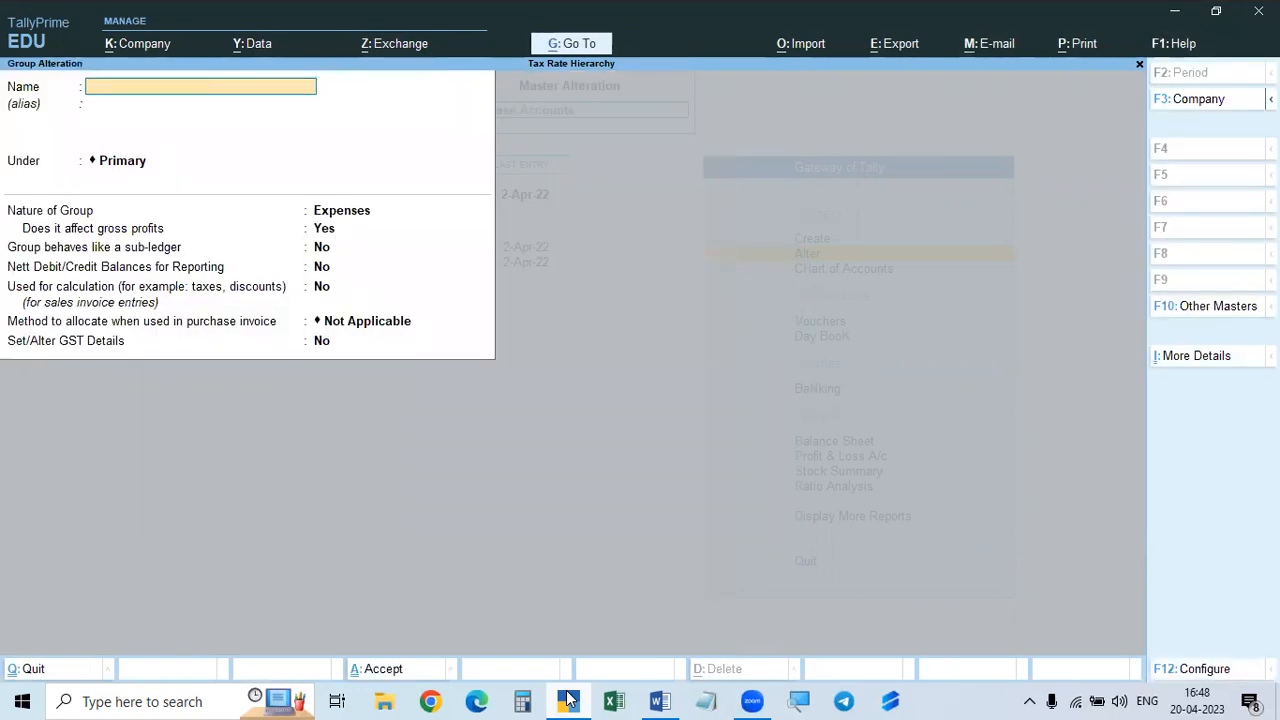
- Return to the Gateway of Tally and start a purchase voucher with supplier invoice number 20, keeping the default date
key("Escape")
key("Escape")
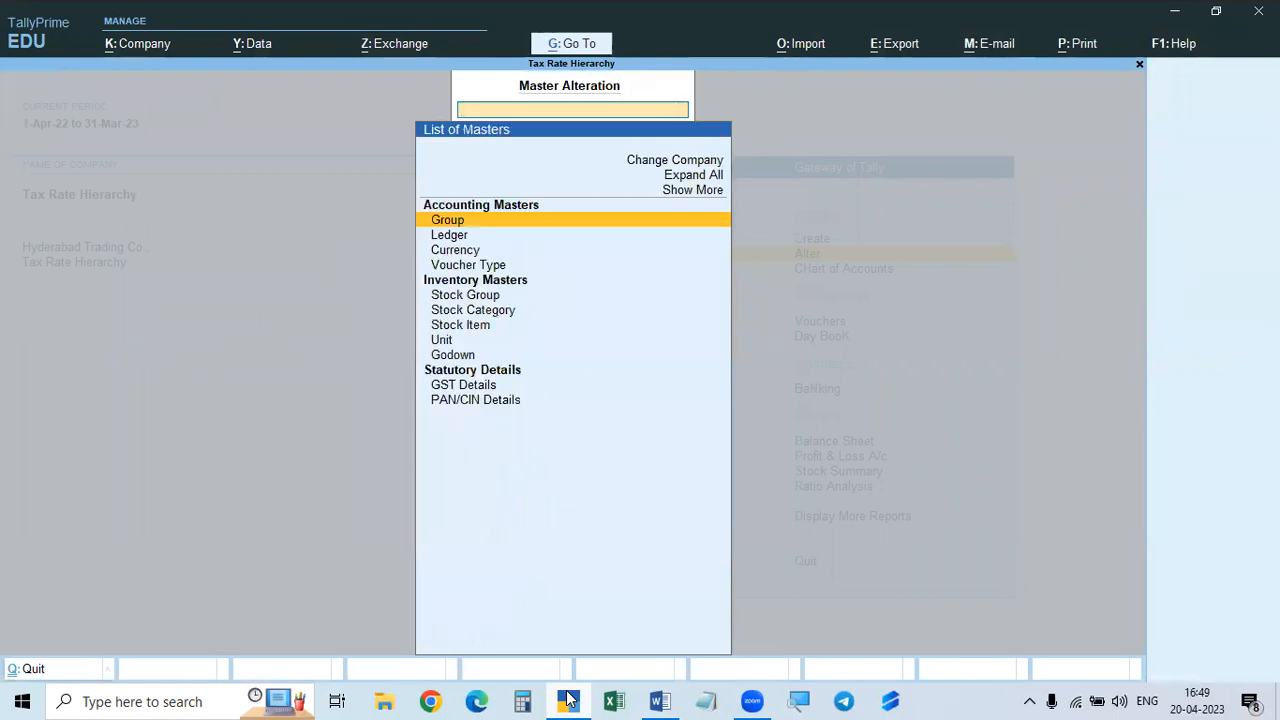
key("Escape")
key("Escape")
key("Escape")
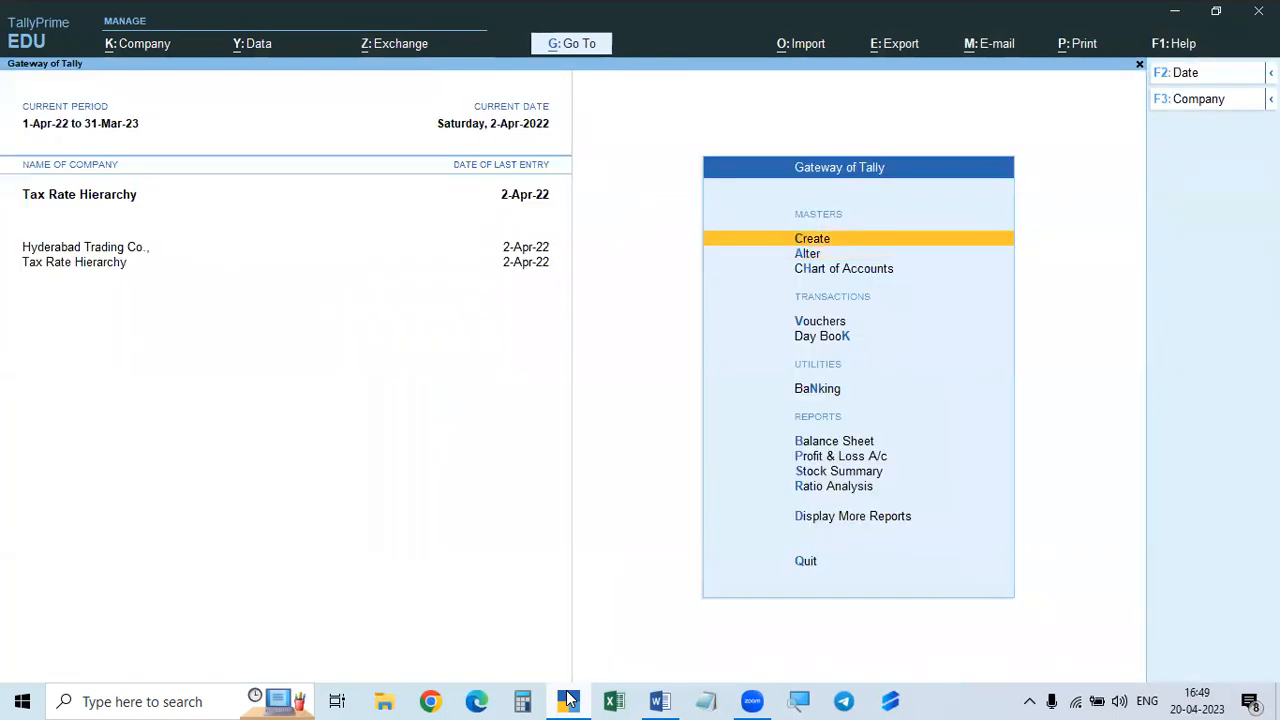
key("v")
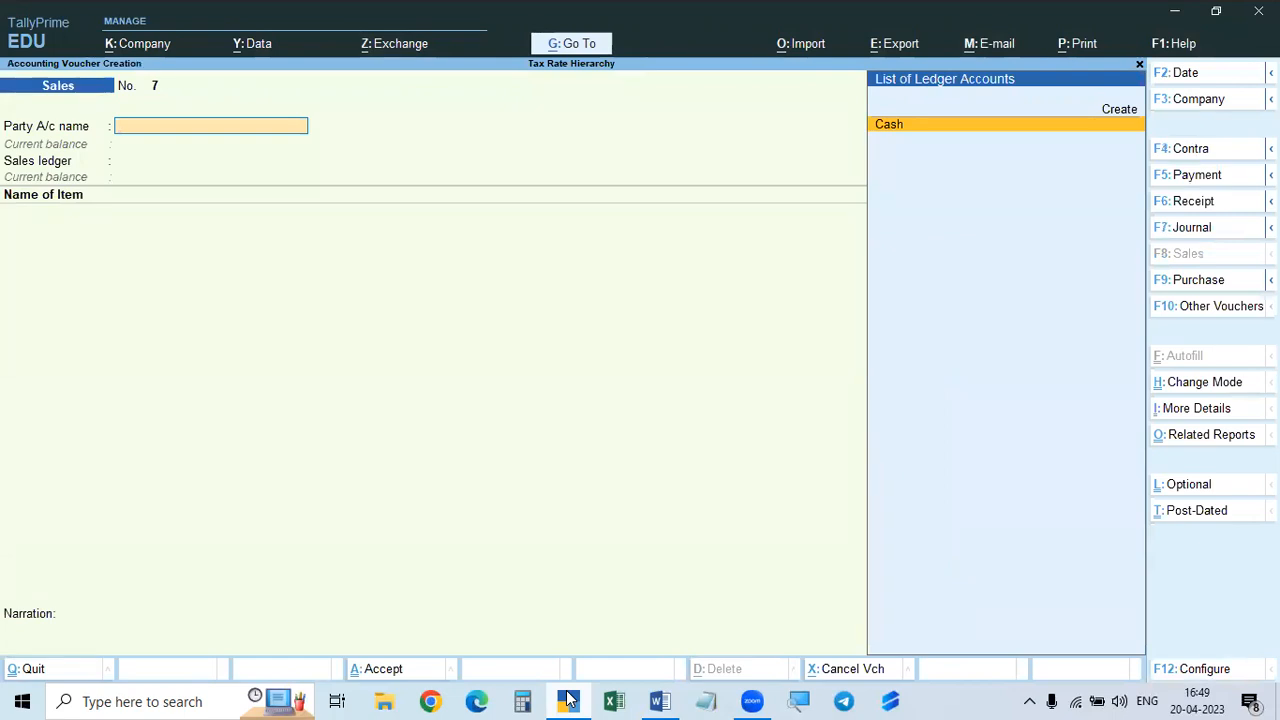
key("F9")
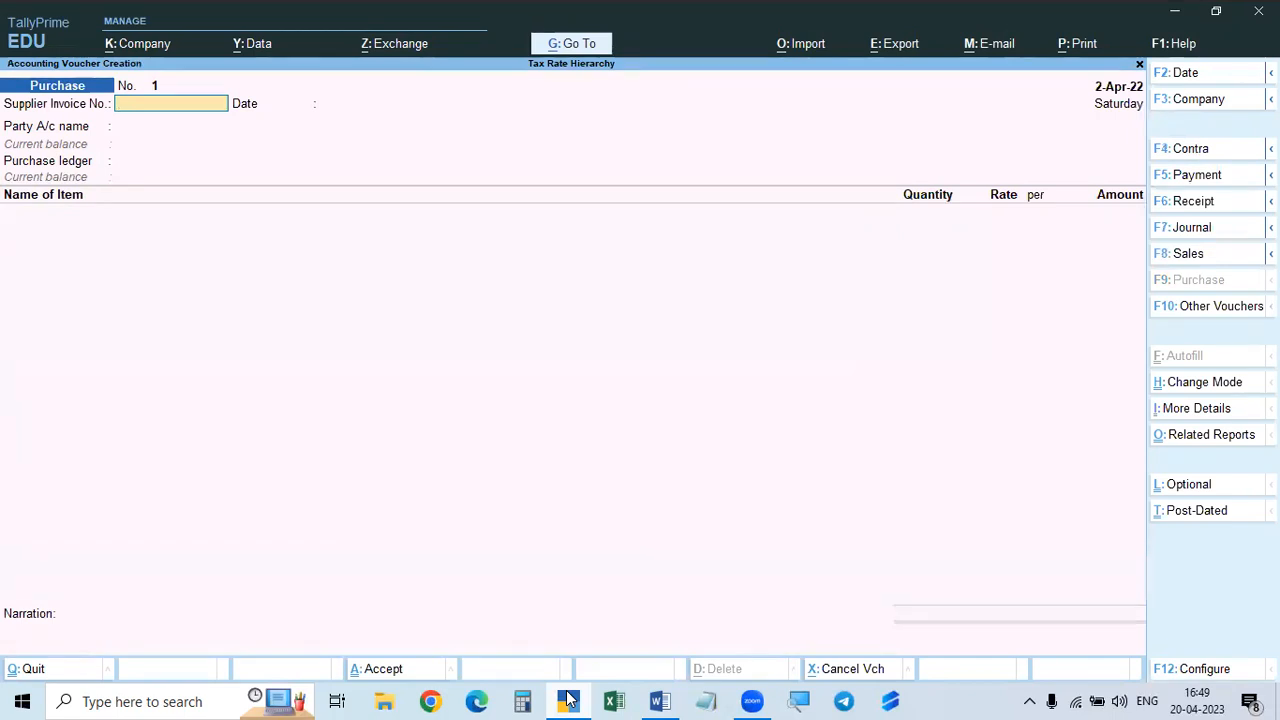
type("20")
key("Return")
key("Return")
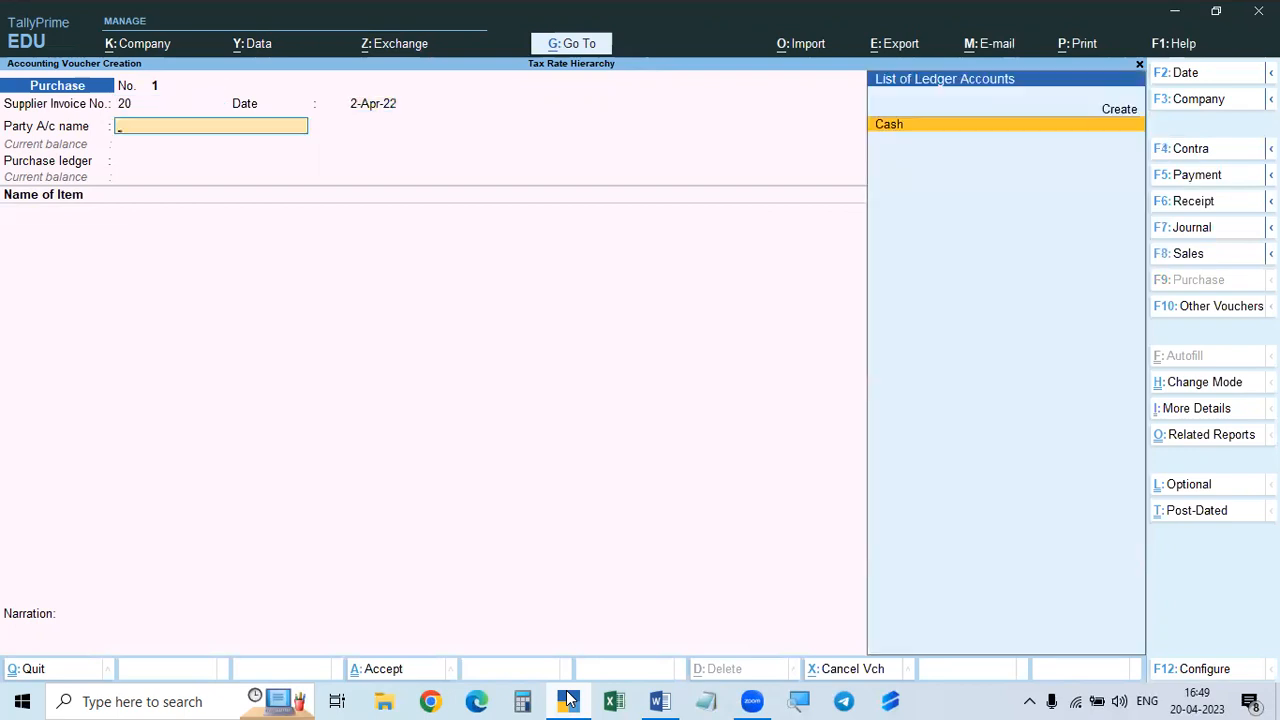
- Choose Cash as the party account and enter the supplier's name with GST registration type Consumer in the party details
key("Return")
key("Escape")
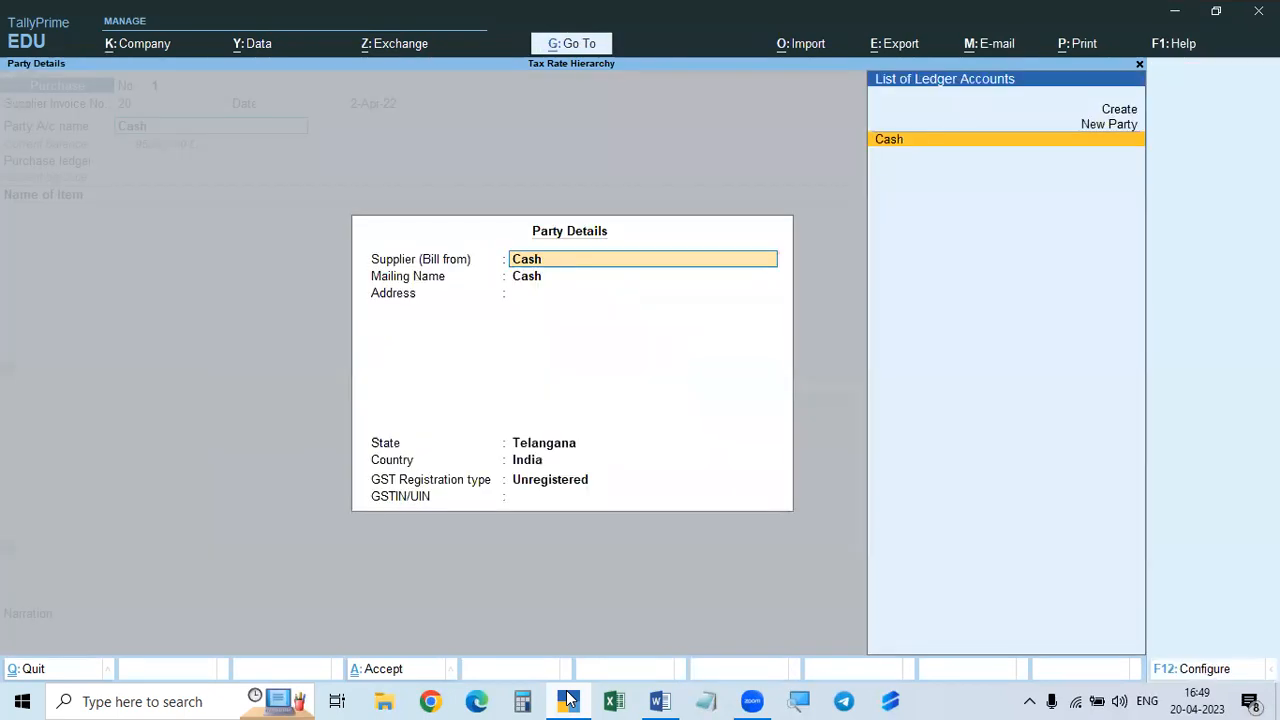
type("Ramu")
key("Return")
key("Return")
key("Return")
key("Return")
key("Return")
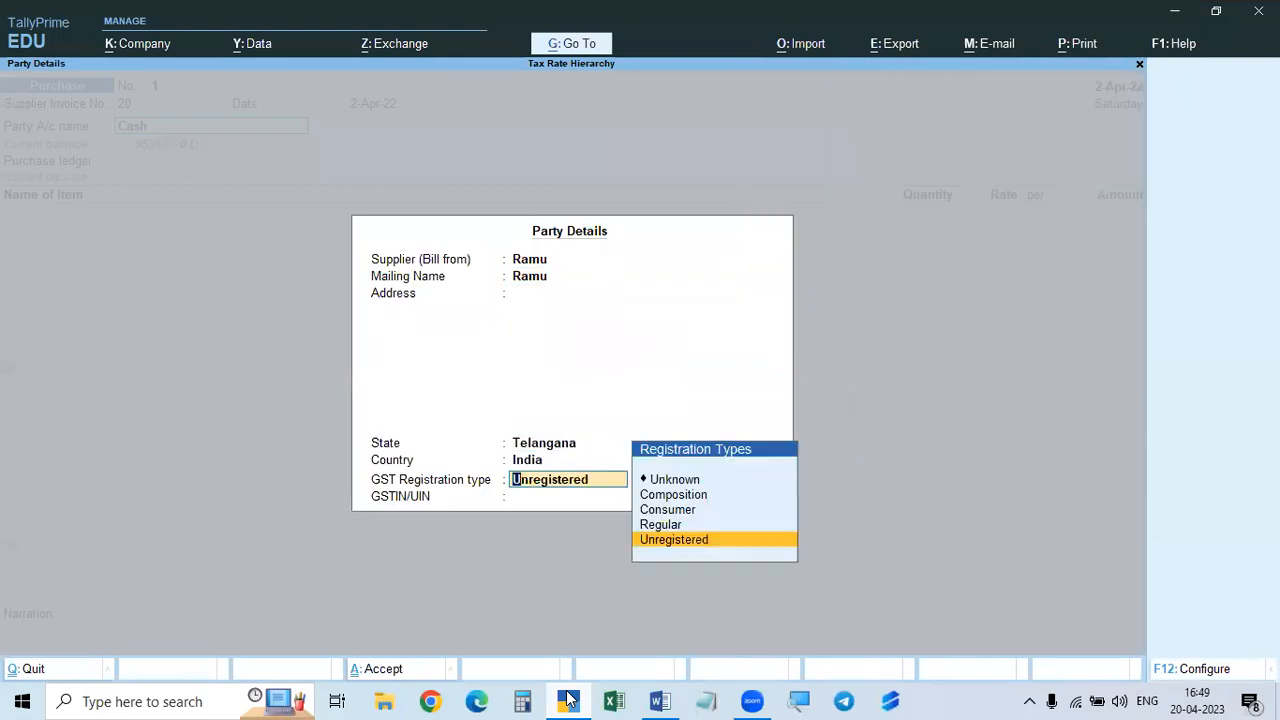
key("Up")
key("Up")
key("Return")
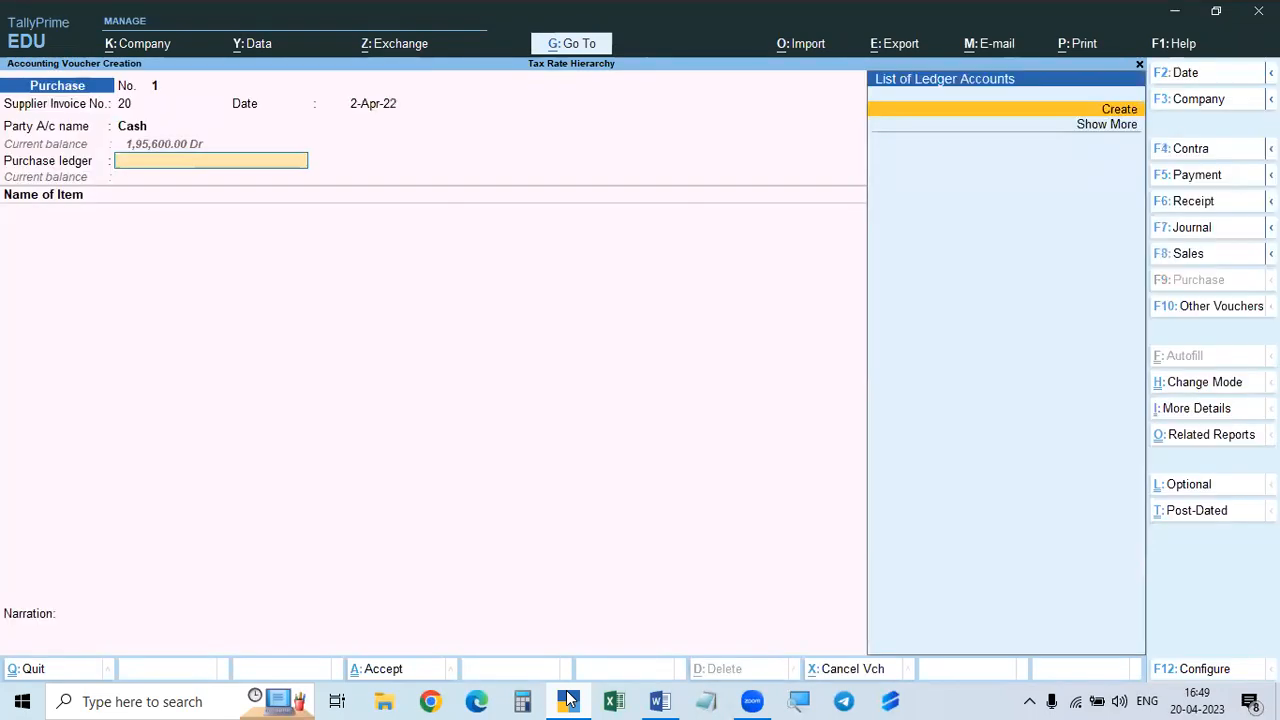
- Start creating a purchase ledger named Purchases from within the voucher
key("alt+c")
type("P")
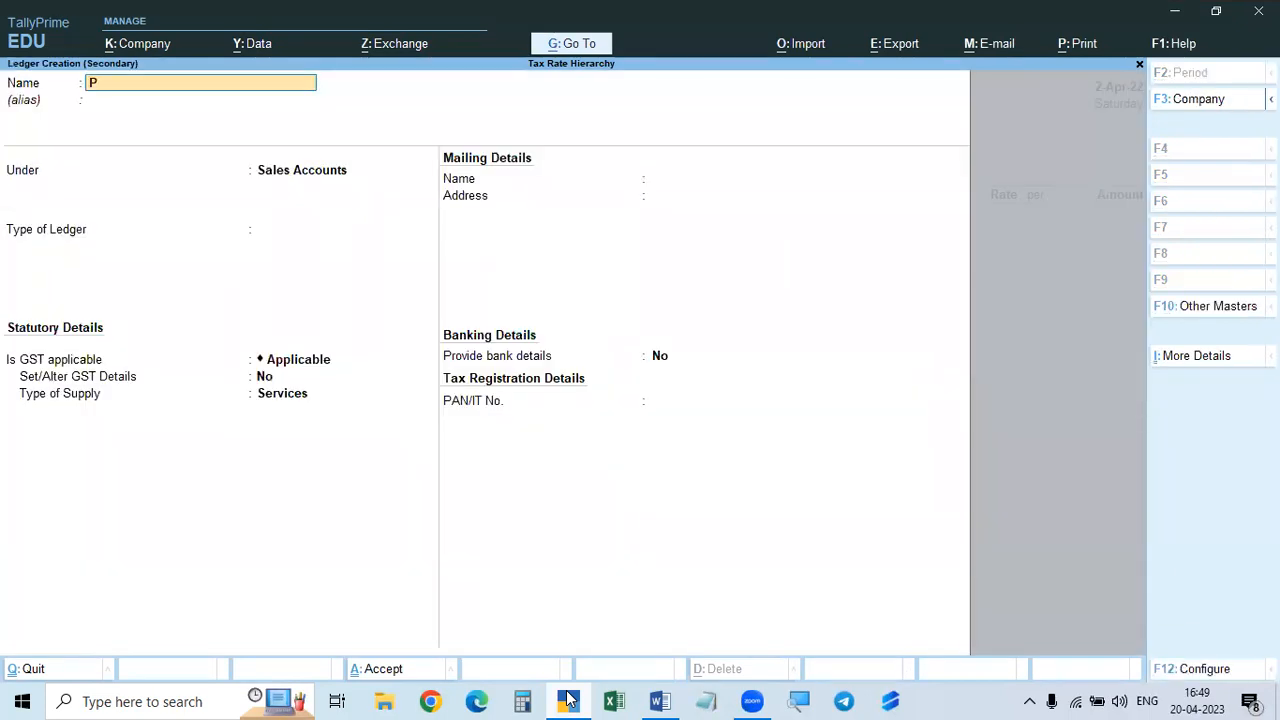
type("urchases")
key("Return")
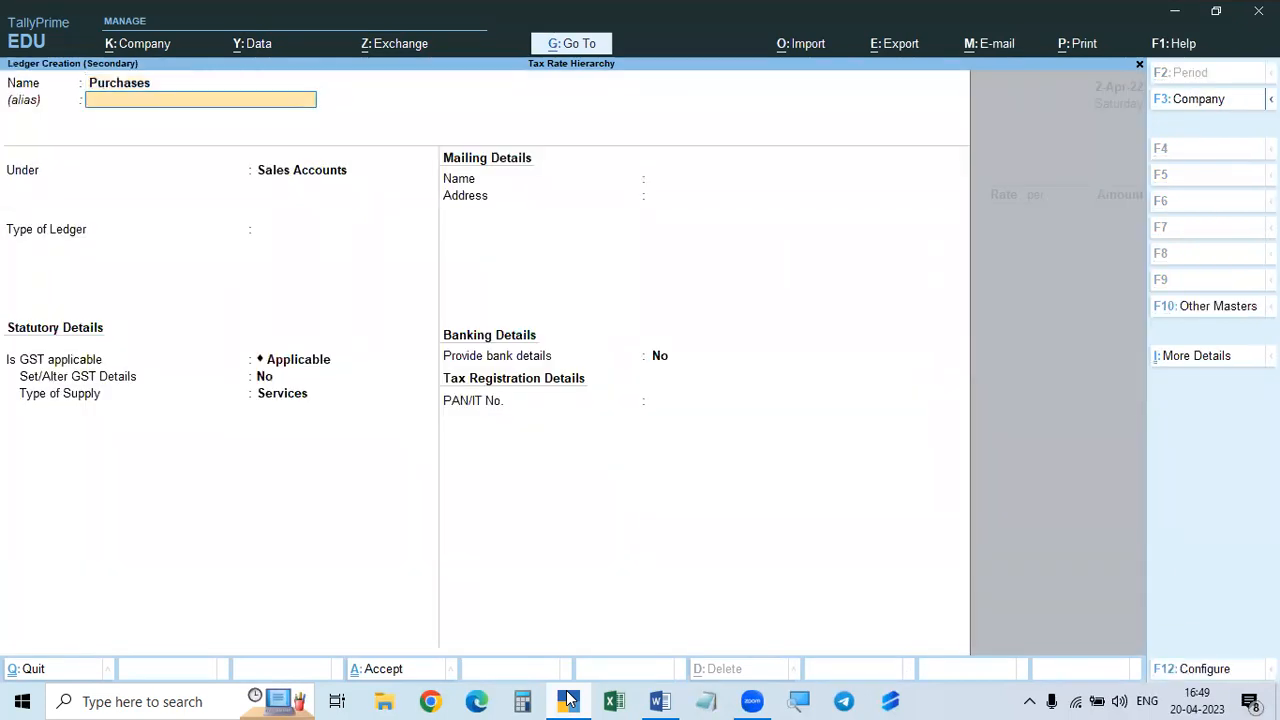
key("Return")
key("BackSpace")
- Switch to the Word document to view the tax rate level list, and return to TallyPrime
left_click(660, 701)
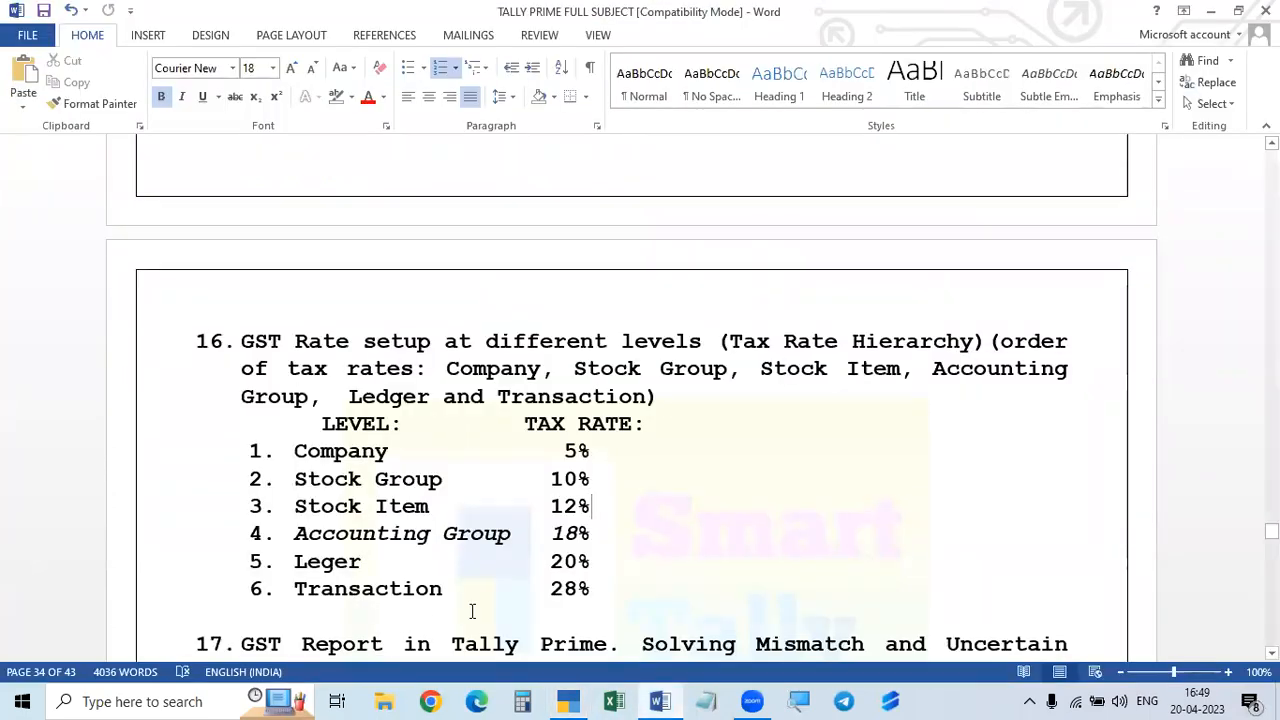
left_click(708, 698)
left_click(975, 177)
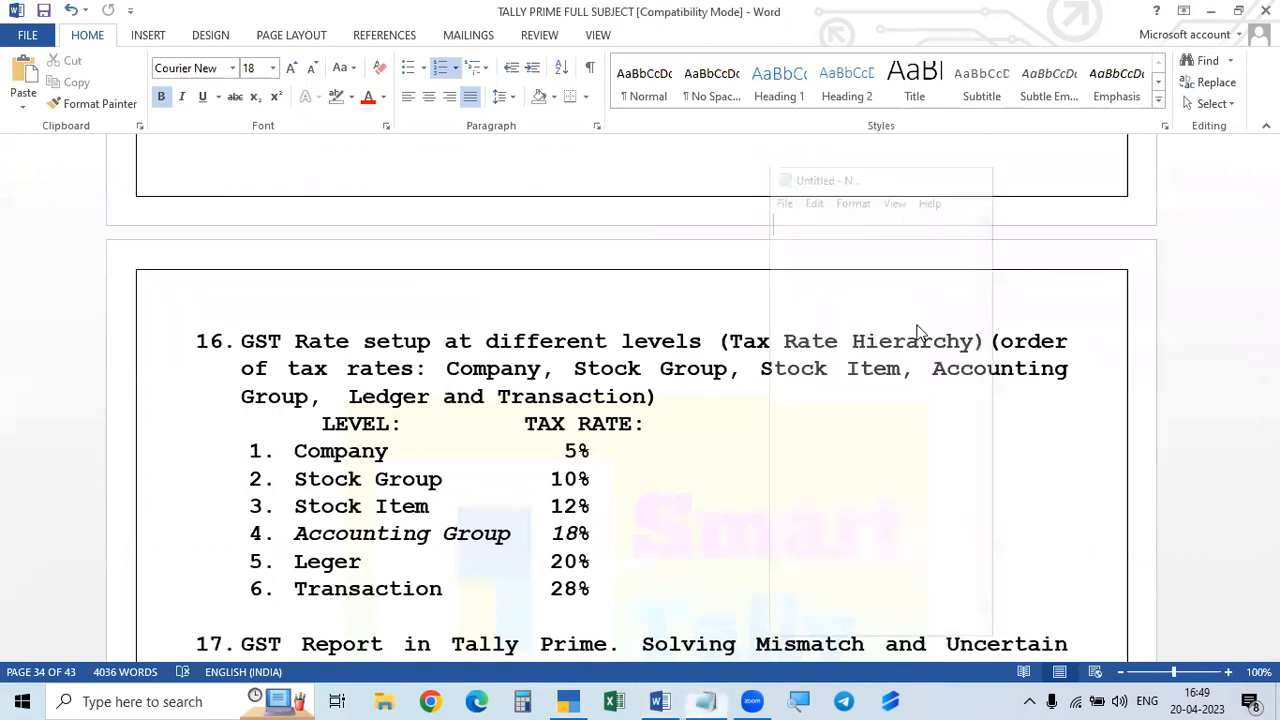
left_click(654, 698)
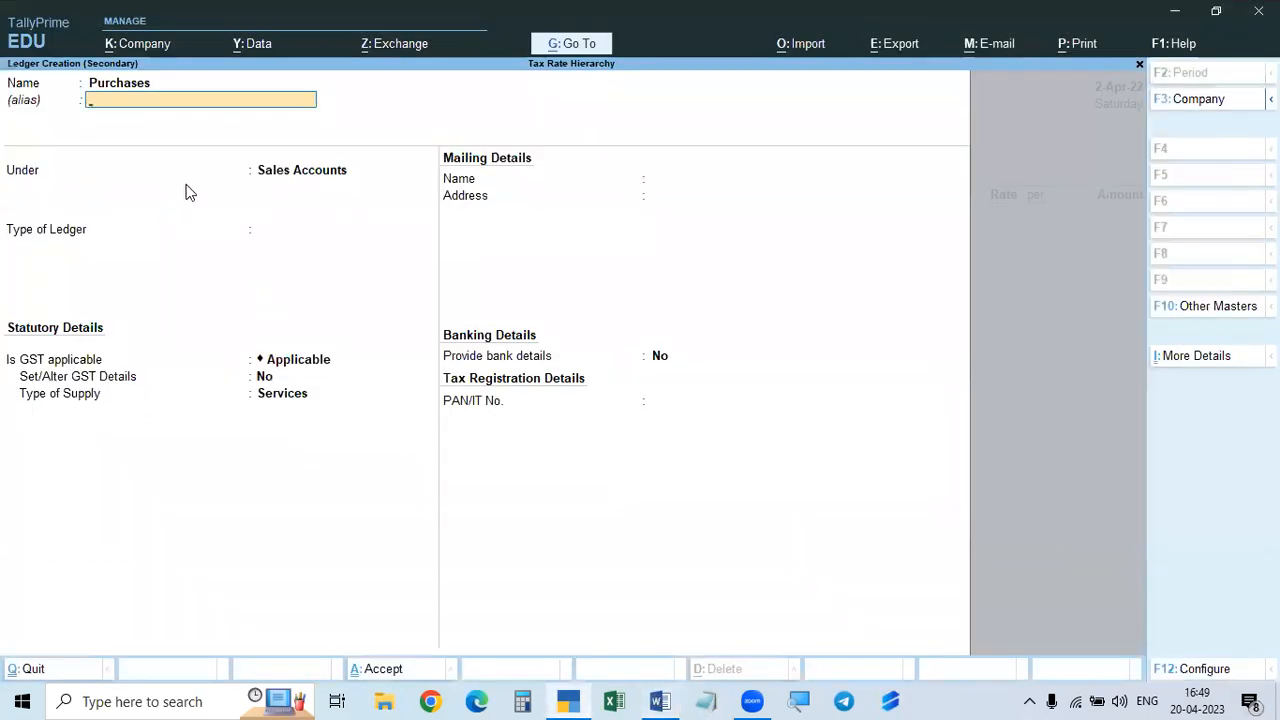
- Place the Purchases ledger under Purchase Accounts with ledger type Not Applicable, and set its type of supply to Goods
left_click(307, 175)
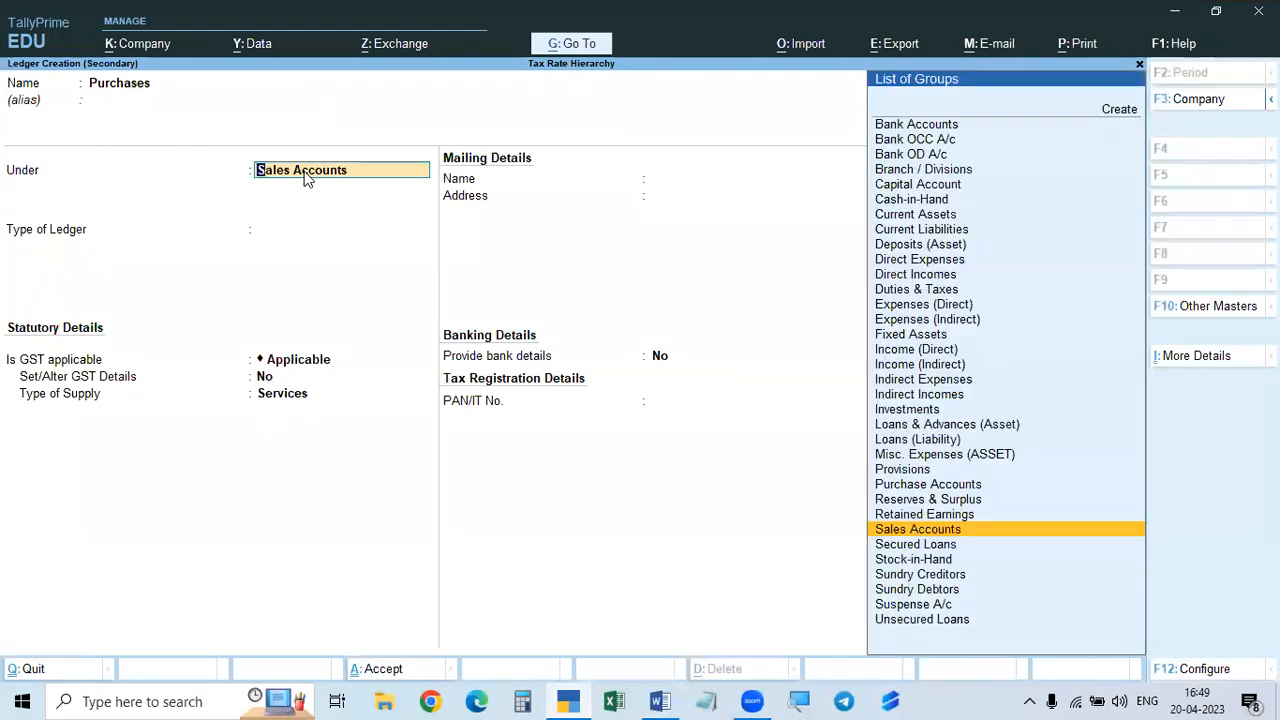
type("P")
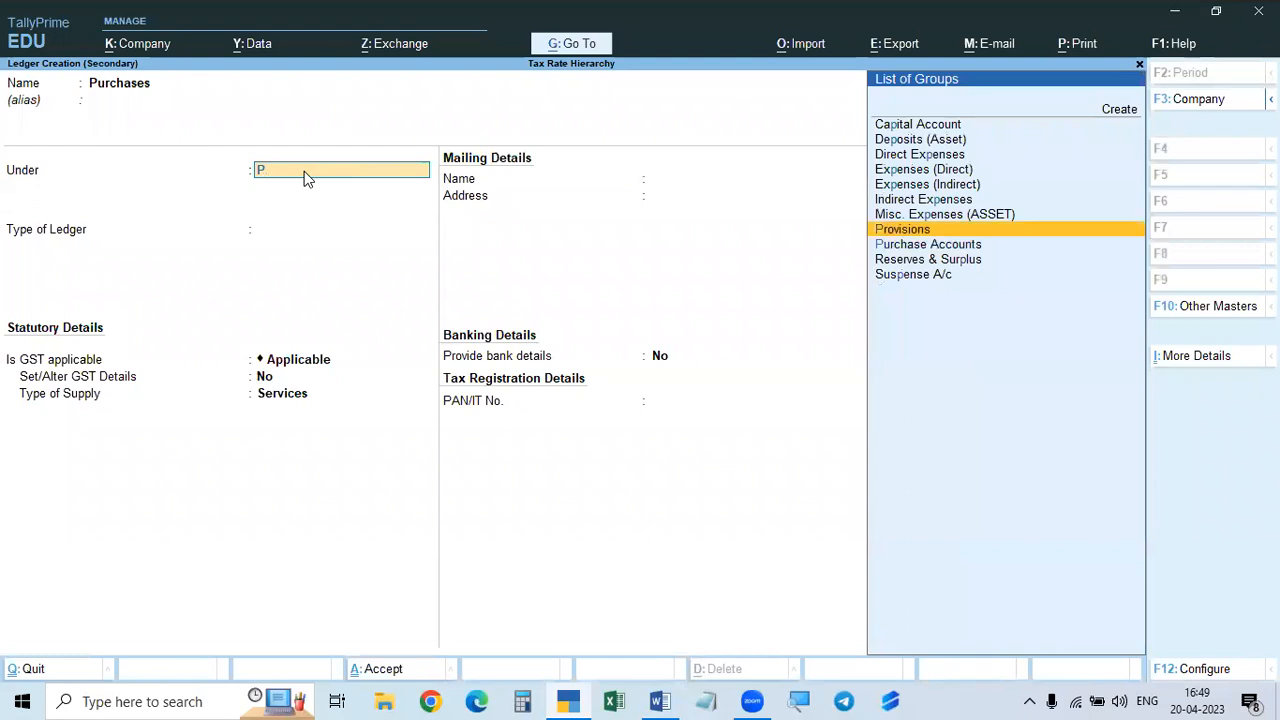
key("Down")
key("Return")
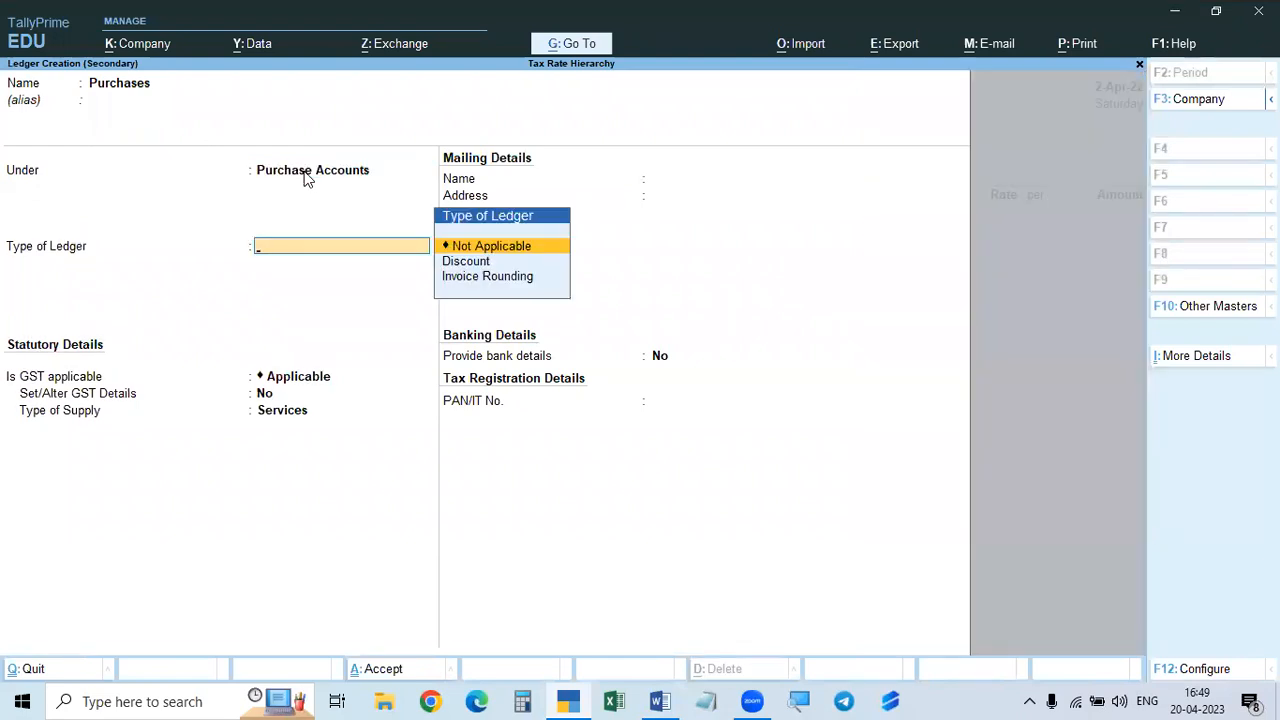
left_click(307, 175)
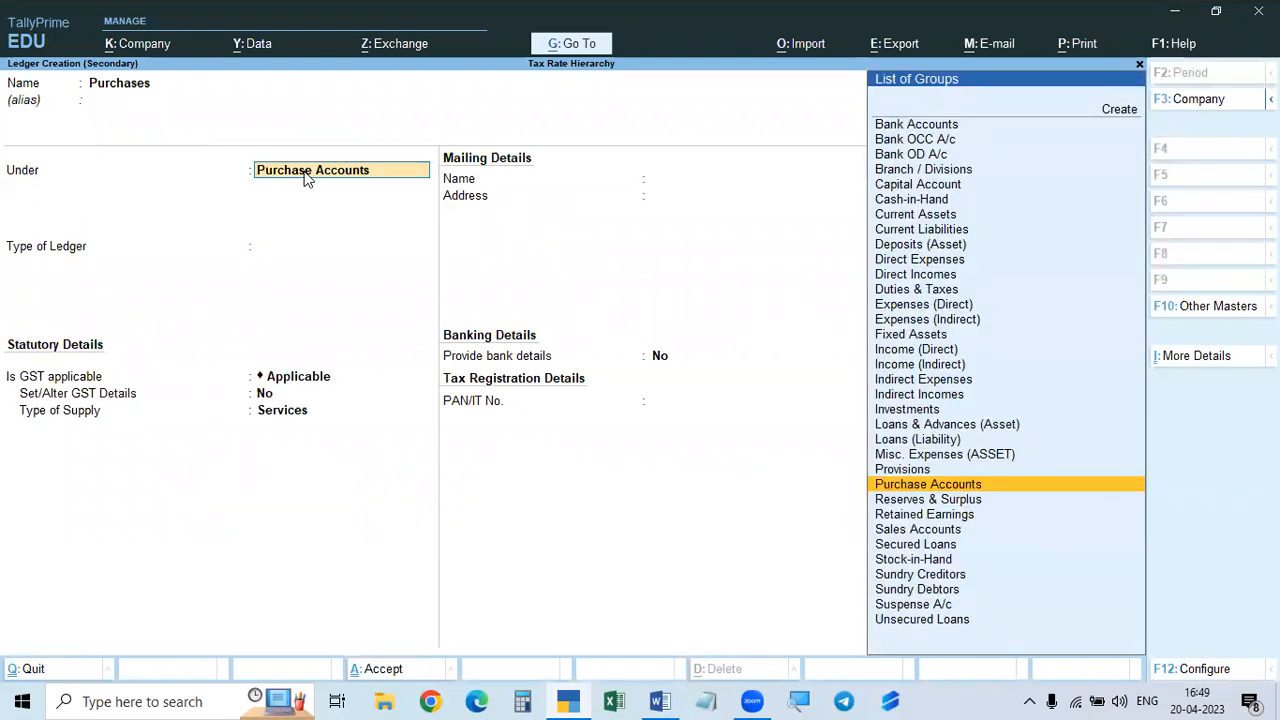
key("Return")
key("Return")
key("Return")
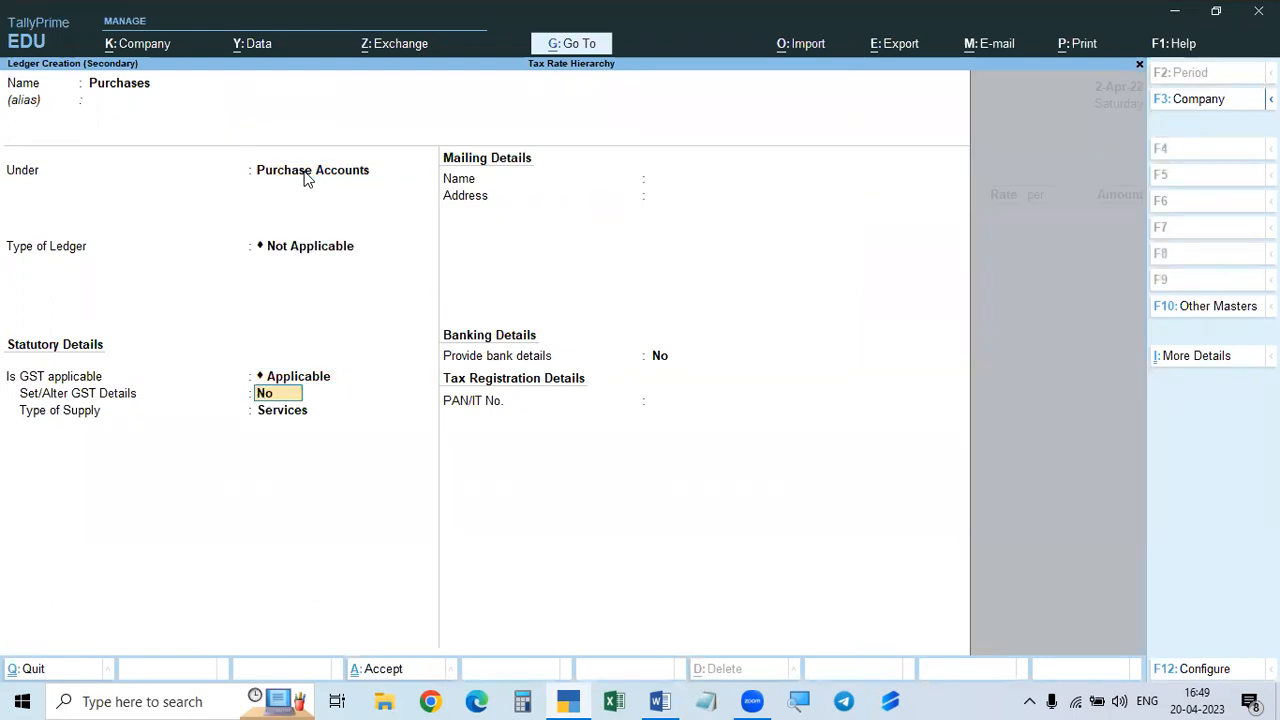
key("Return")
key("Up")
key("Return")
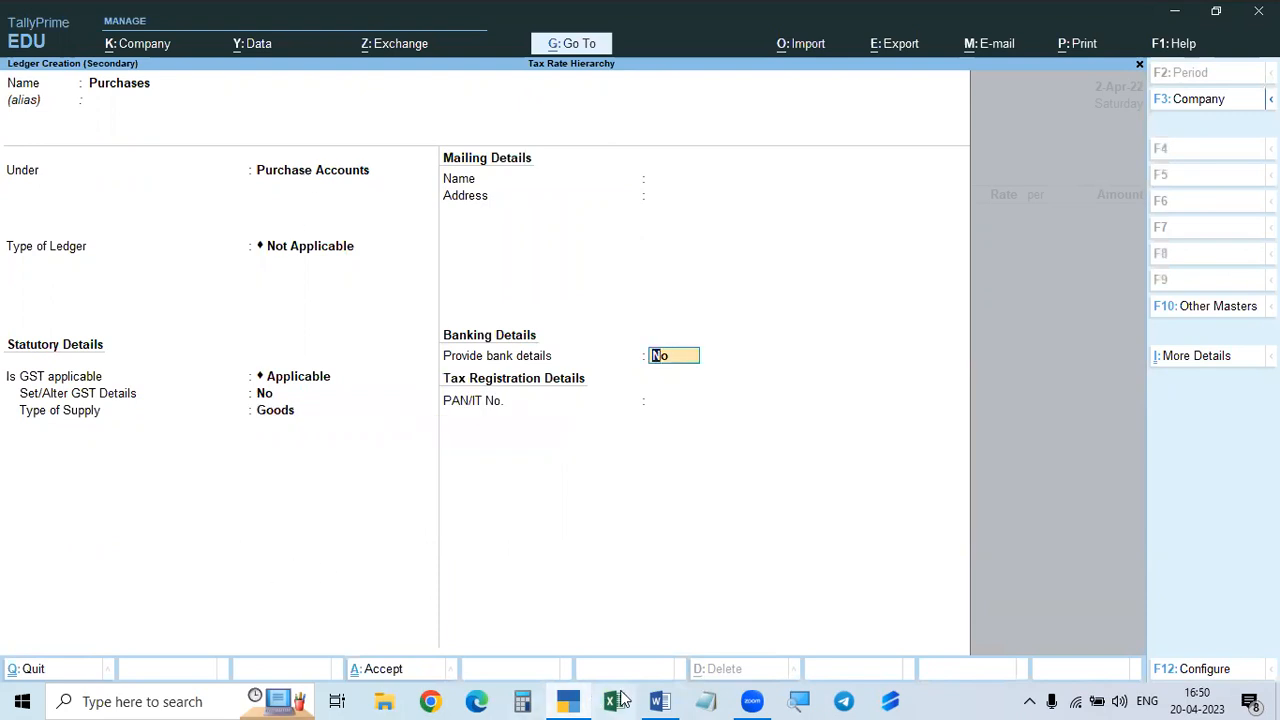
- Check the tax rate level list in the Word document, and return to TallyPrime to save the Purchases ledger
left_click(660, 701)
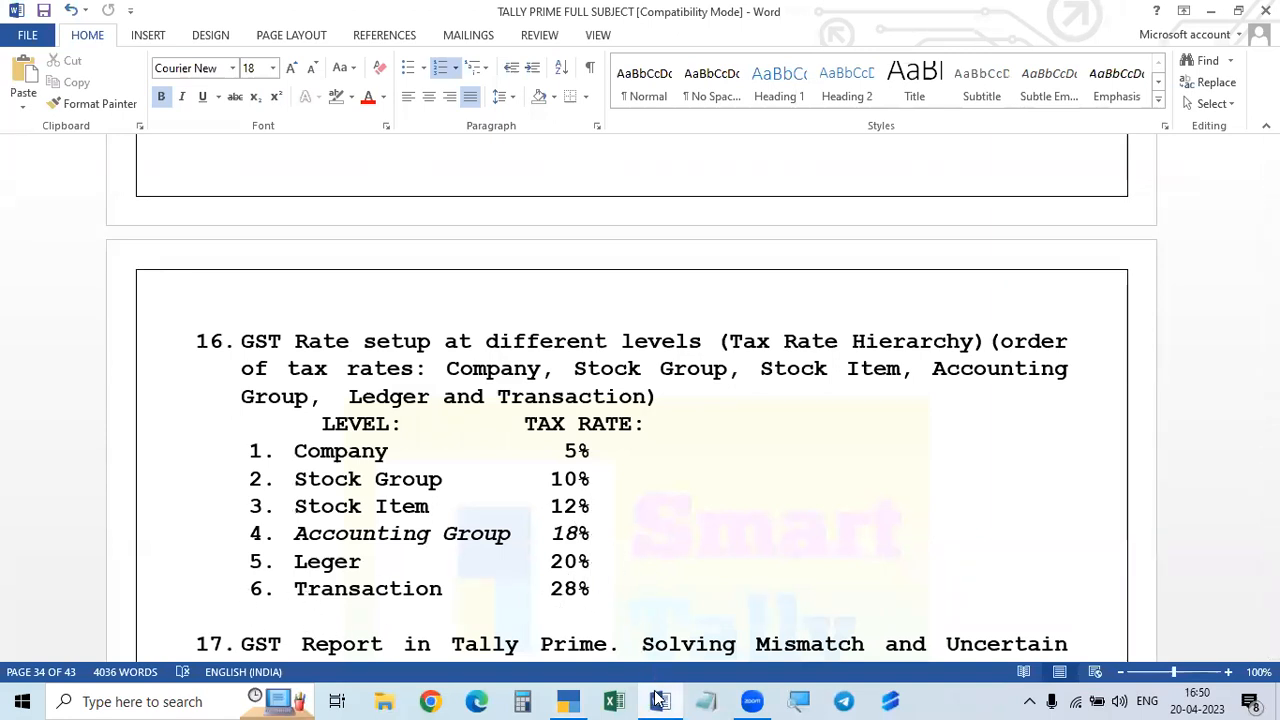
left_click(575, 700)
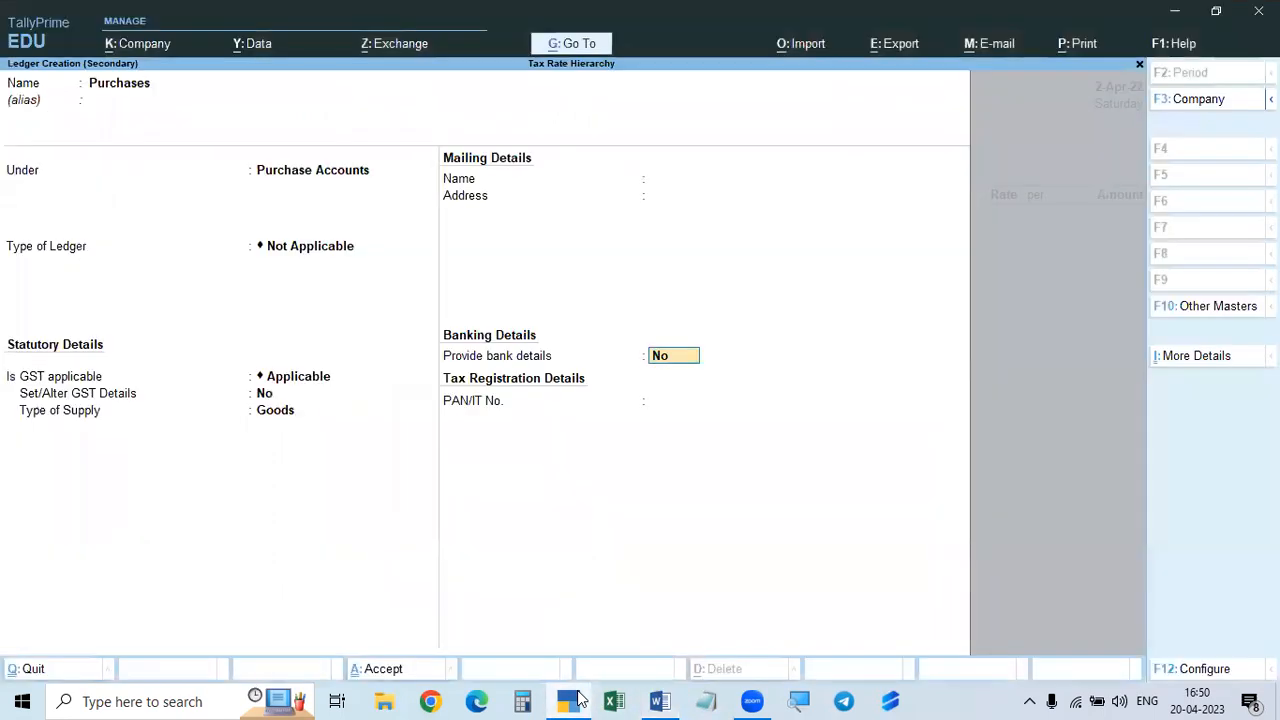
key("Return")
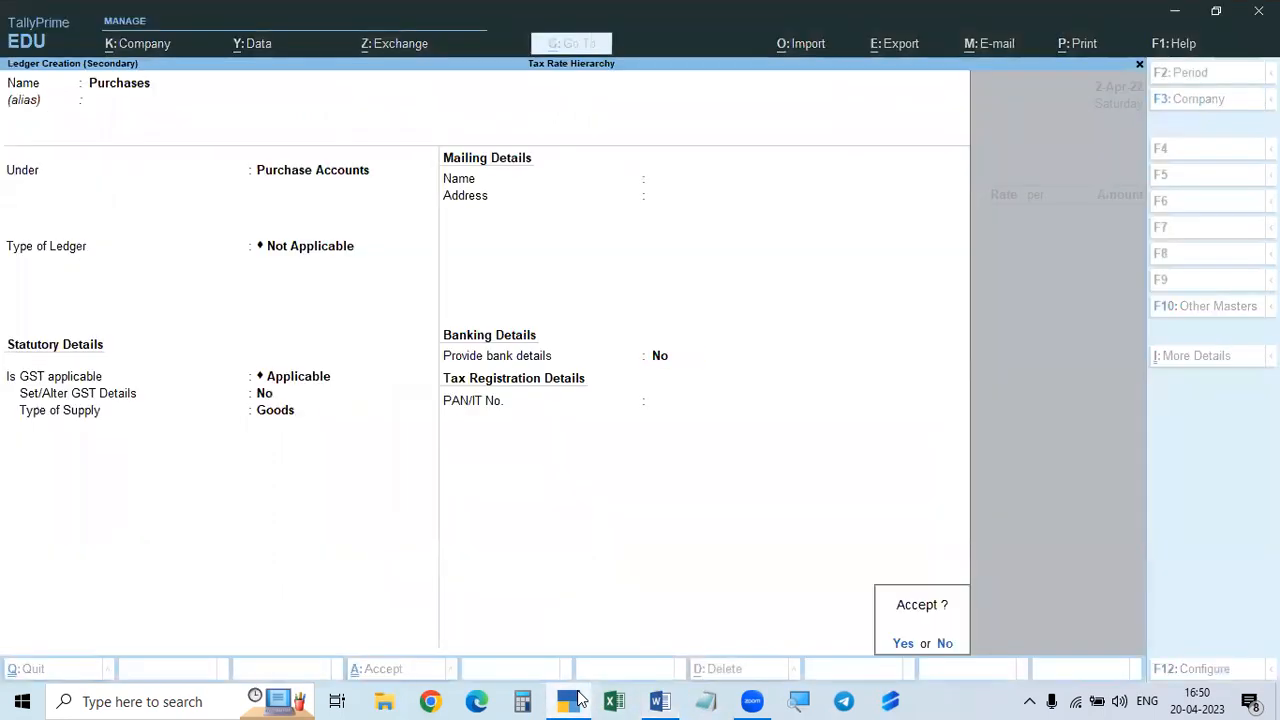
key("Return")
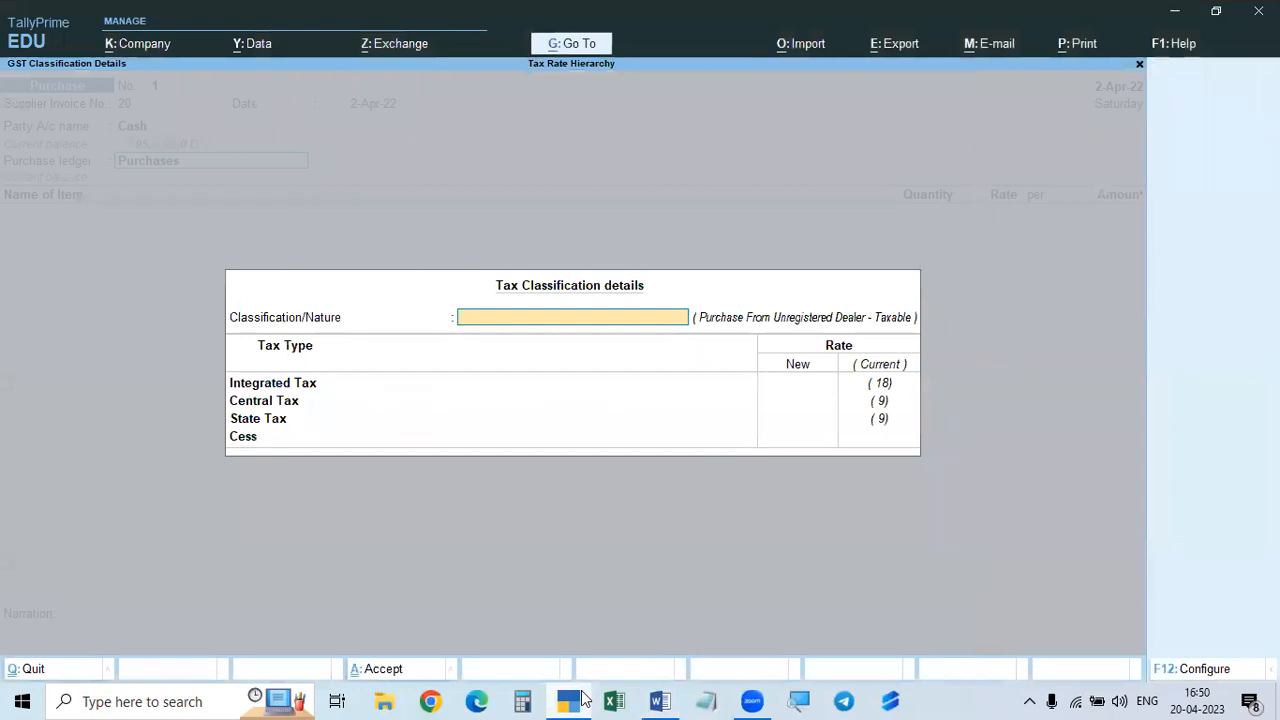
- Select Purchases as the voucher's purchase ledger and accept its tax classification details
key("Return")
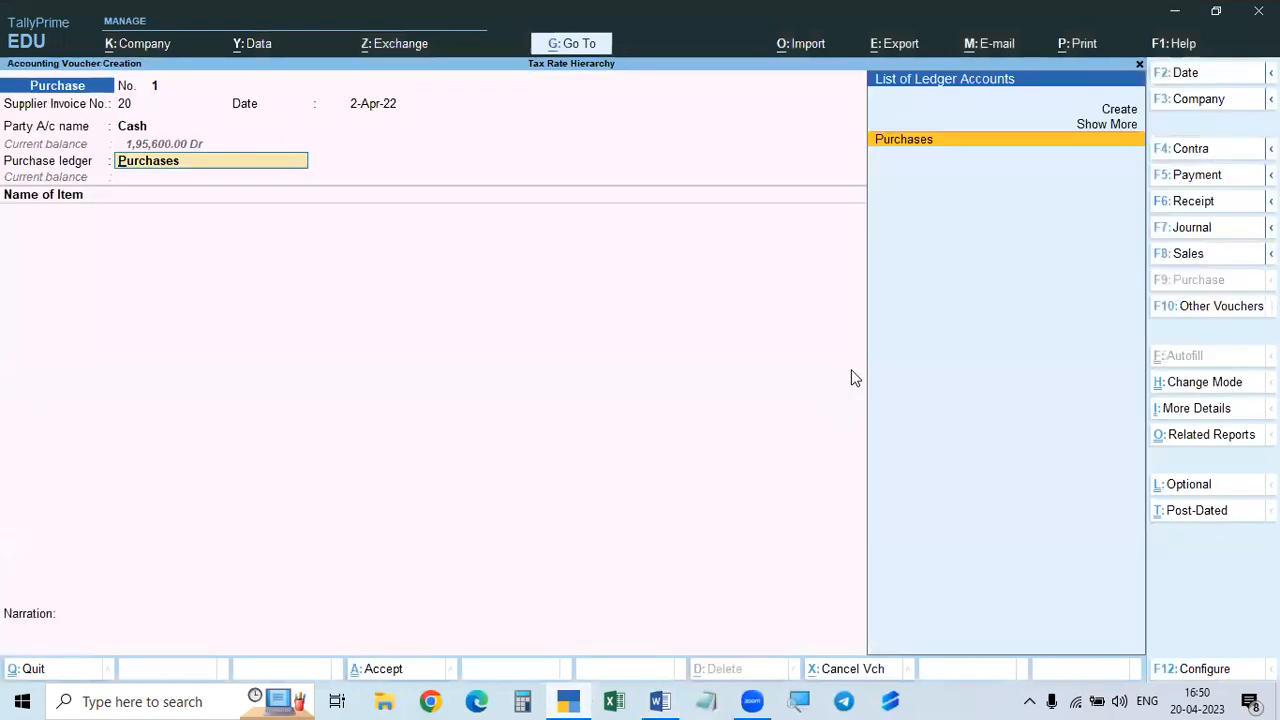
key("Return")
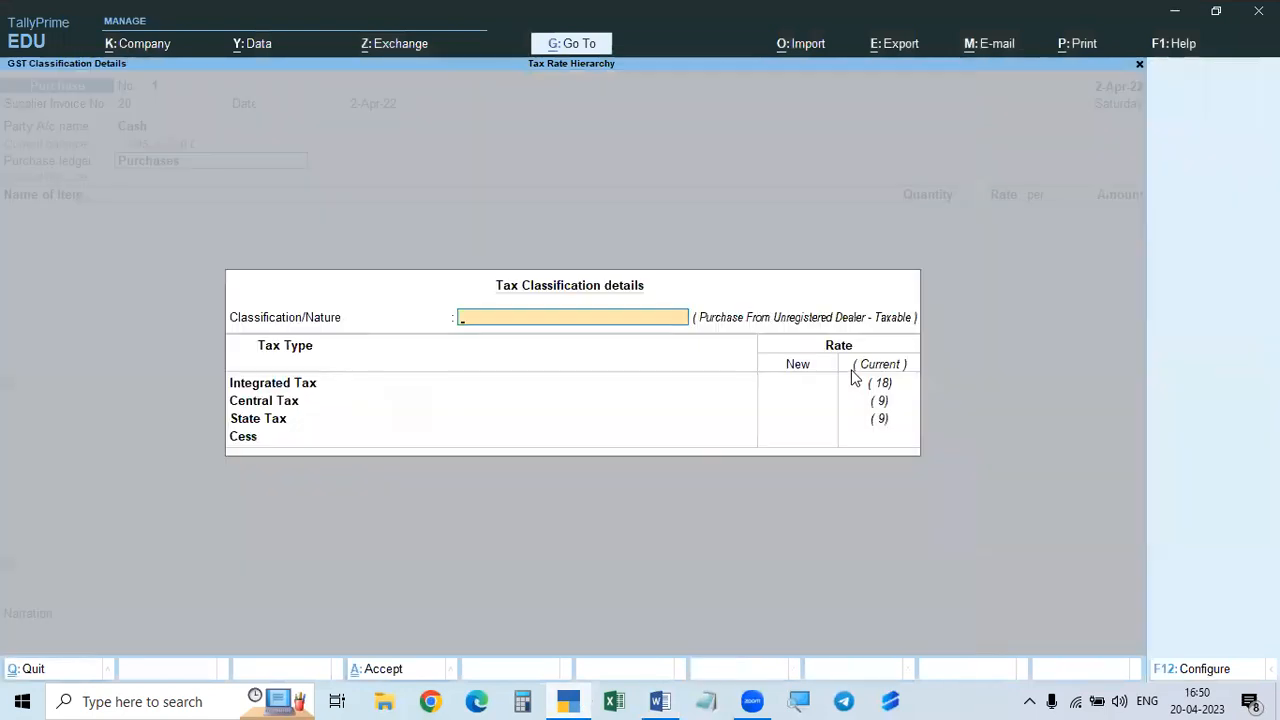
key("F12")
key("Down")
key("Down")
key("Down")
key("Down")
key("ctrl+a")
key("Return")
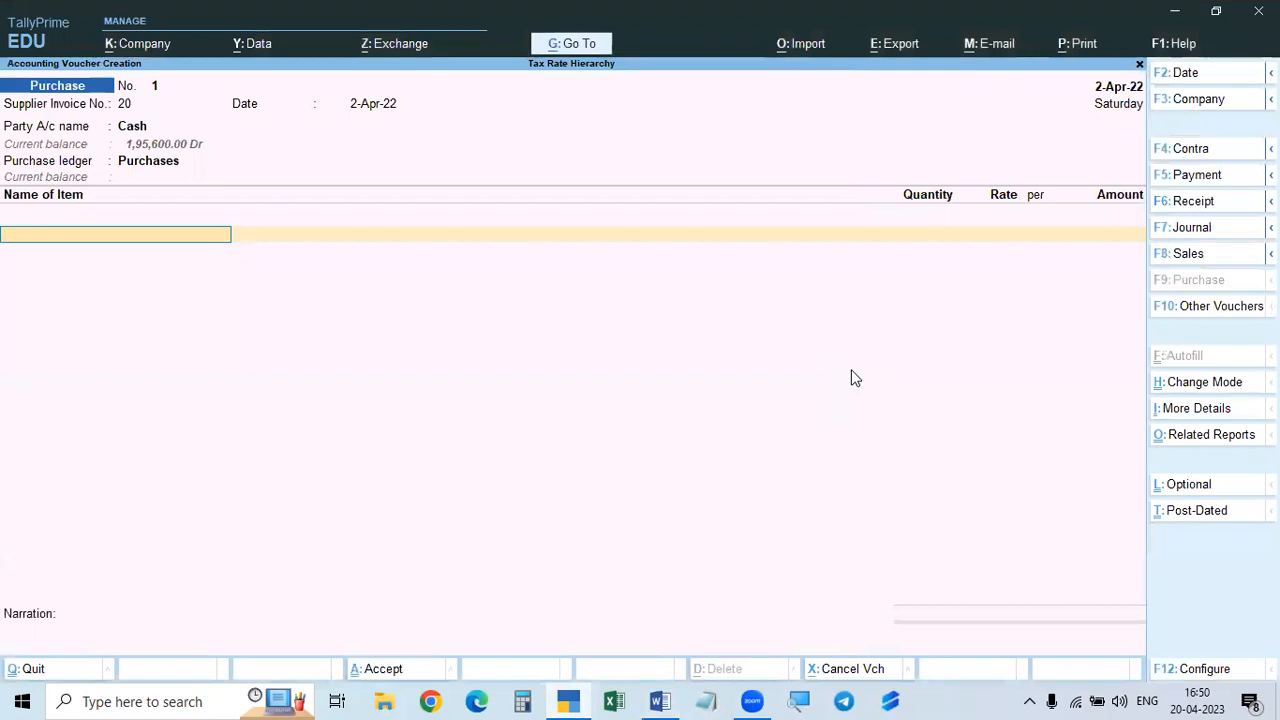
- Set the voucher configuration option Modify Tax Rate details of GST to No and save the configuration
key("F12")
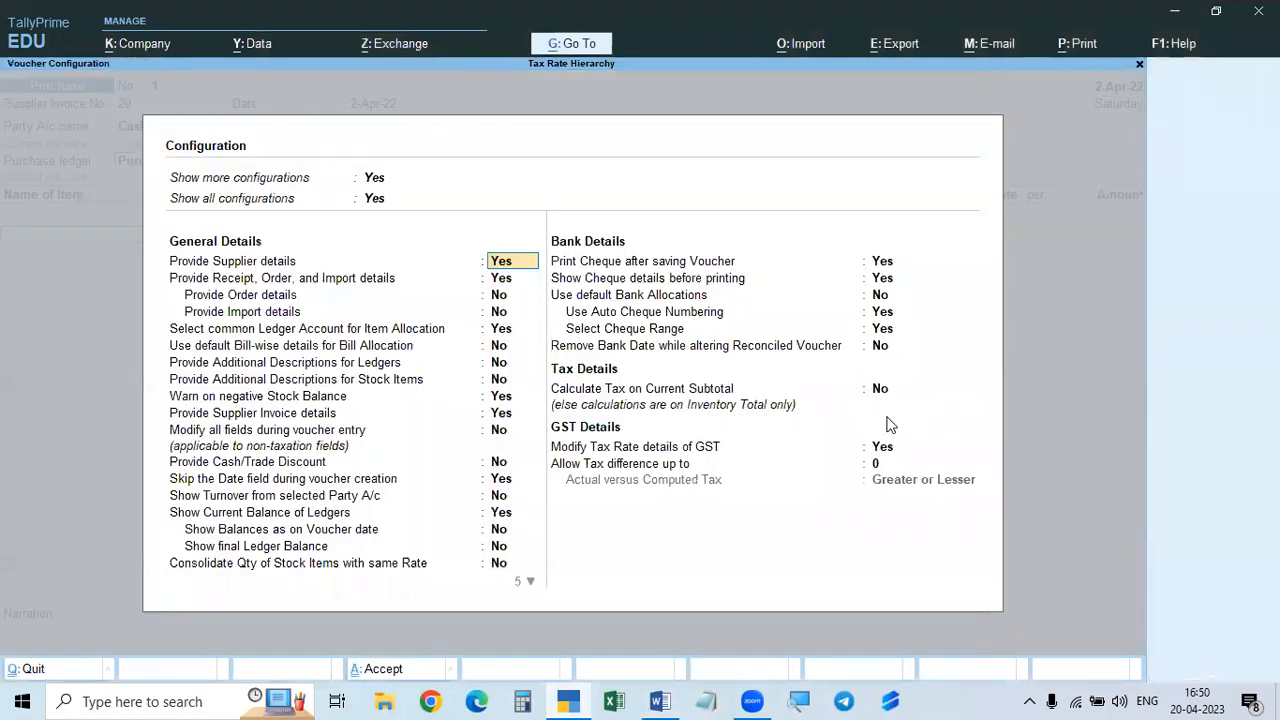
left_click(886, 448)
type("n")
key("Return")
key("ctrl+a")
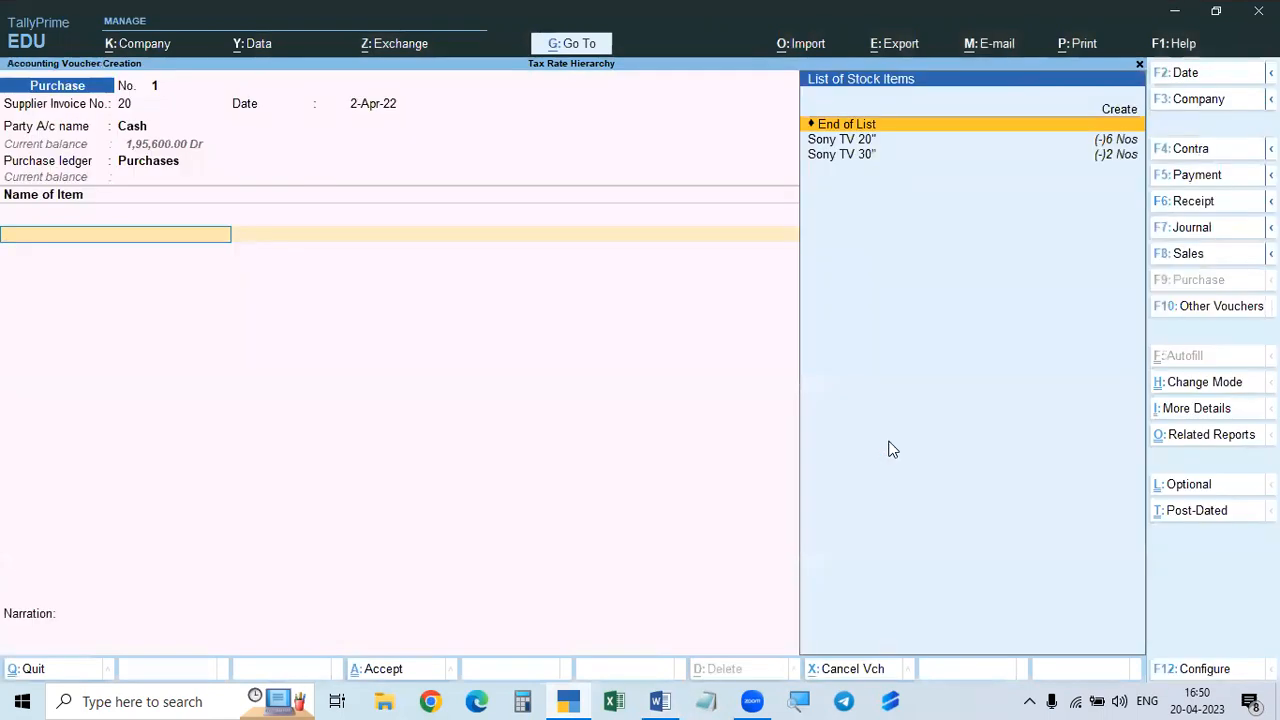
- Open the voucher's Purchases ledger for alteration, and from it open its parent group Purchase Accounts
key("Down")
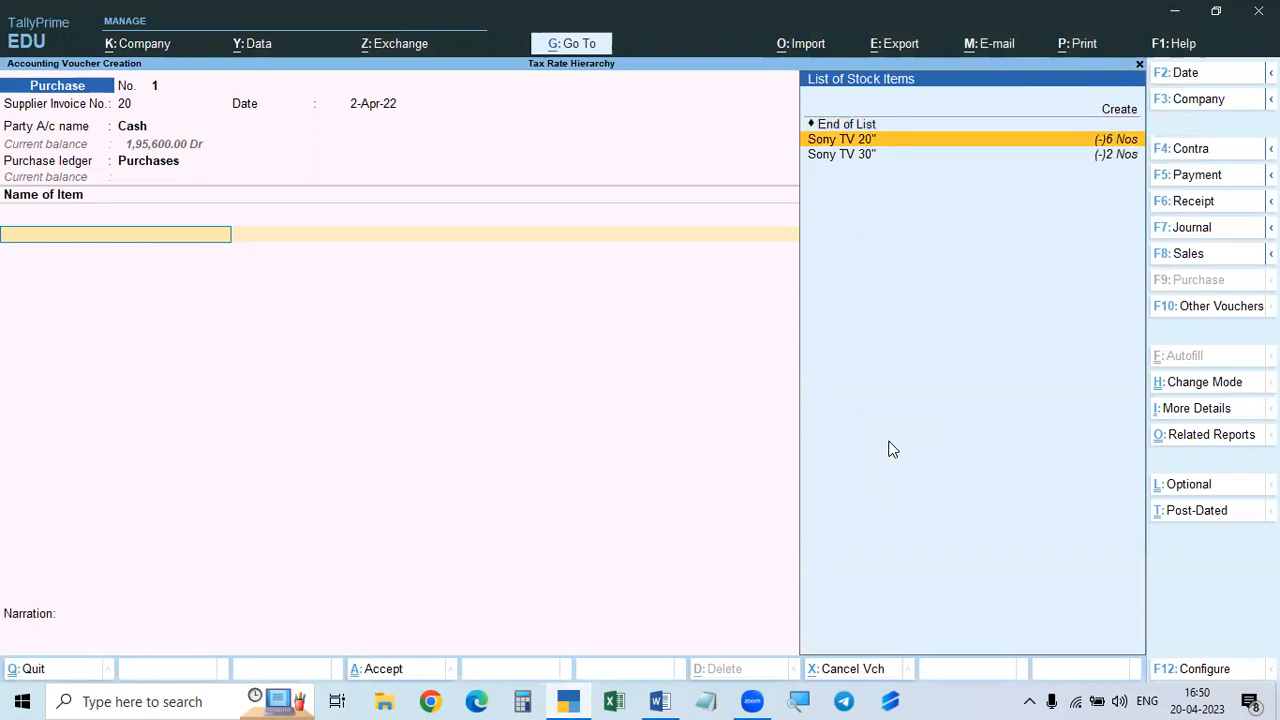
left_click(148, 166)
key("ctrl+Return")
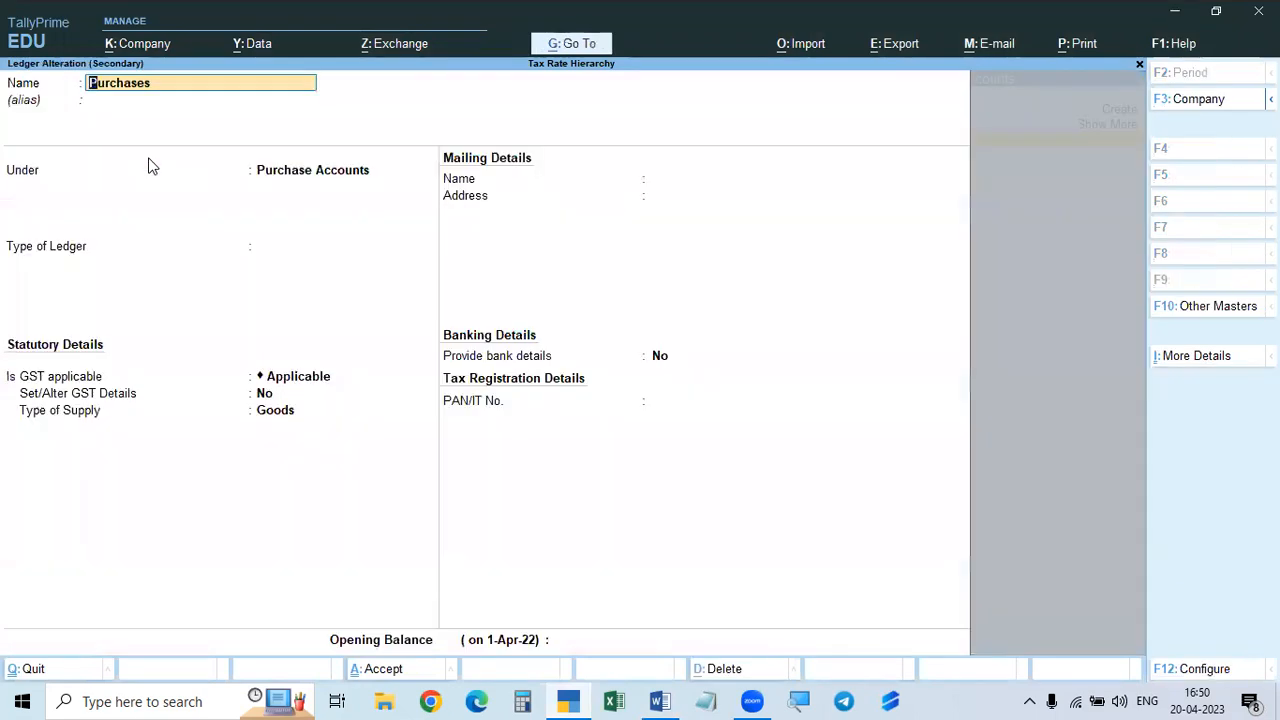
key("Return")
key("Return")
key("ctrl+Return")
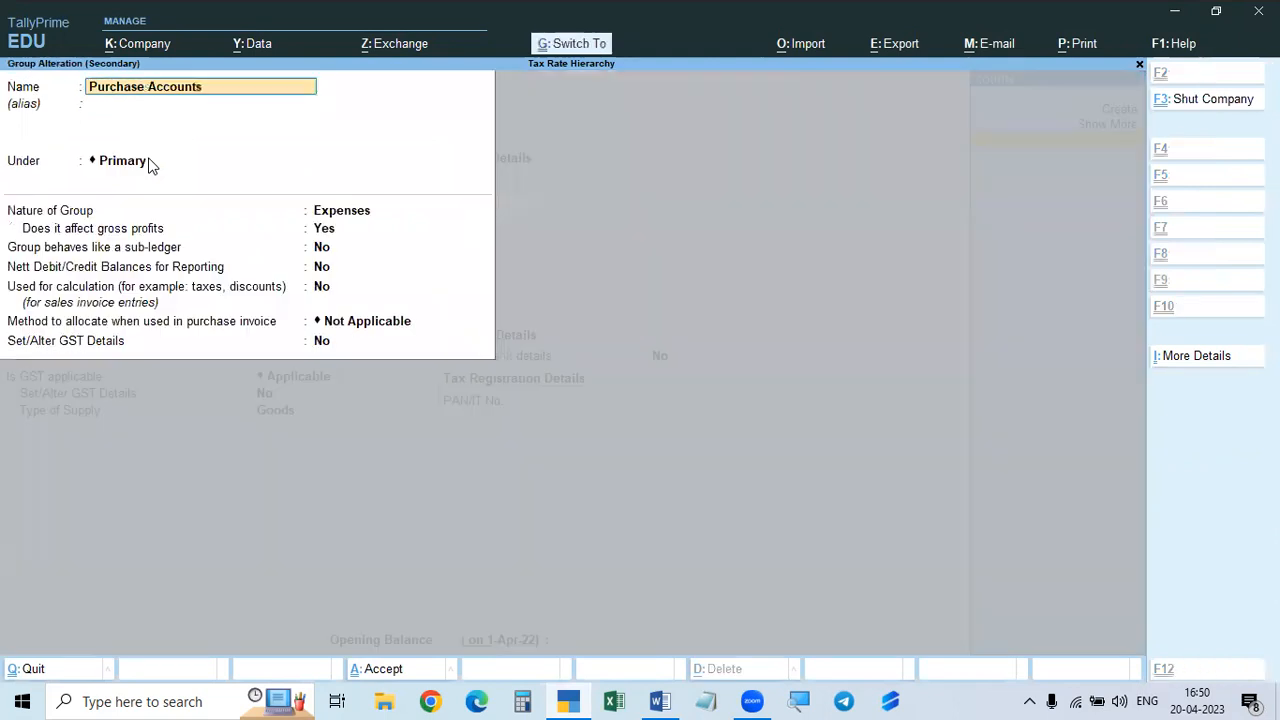
- Go through the Purchase Accounts group to its GST details, quit without saving the group, and accept the Purchases ledger
key("Return")
key("Return")
key("Return")
key("Return")
key("Return")
key("Return")
key("Return")
key("Return")
key("Return")
key("y")
key("Return")
key("Escape")
key("y")
key("Escape")
key("y")
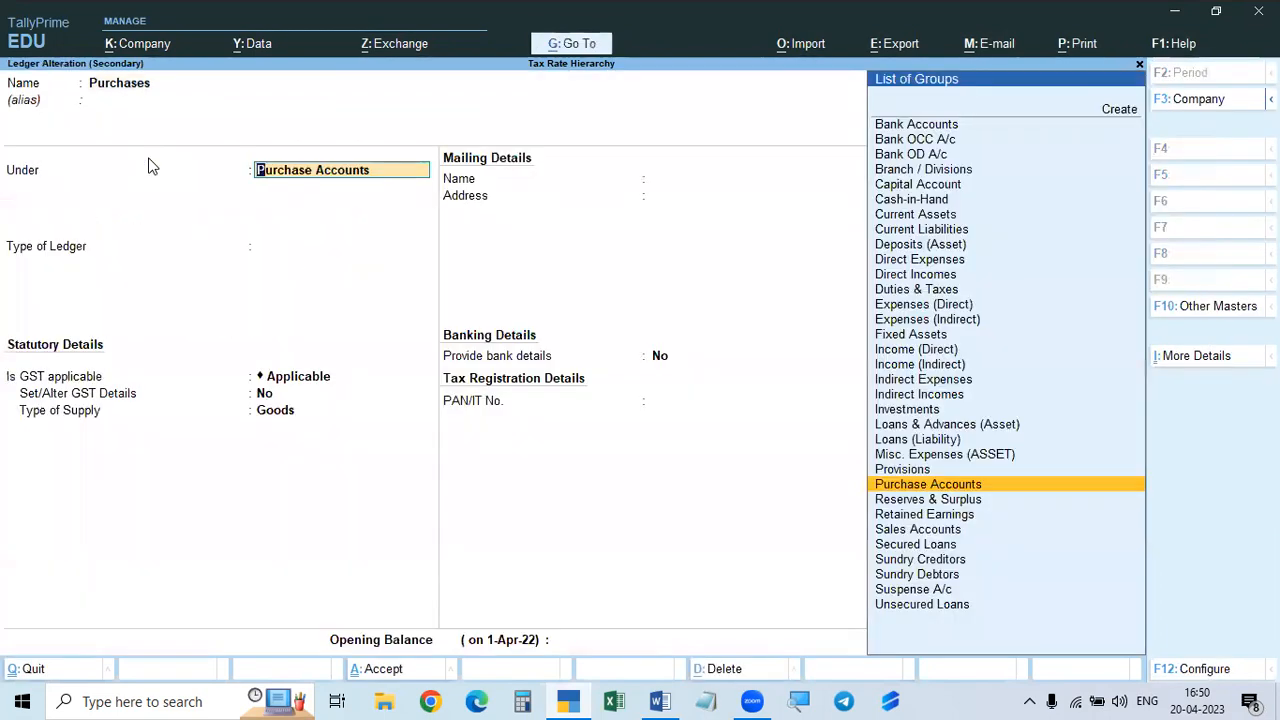
key("ctrl+a")
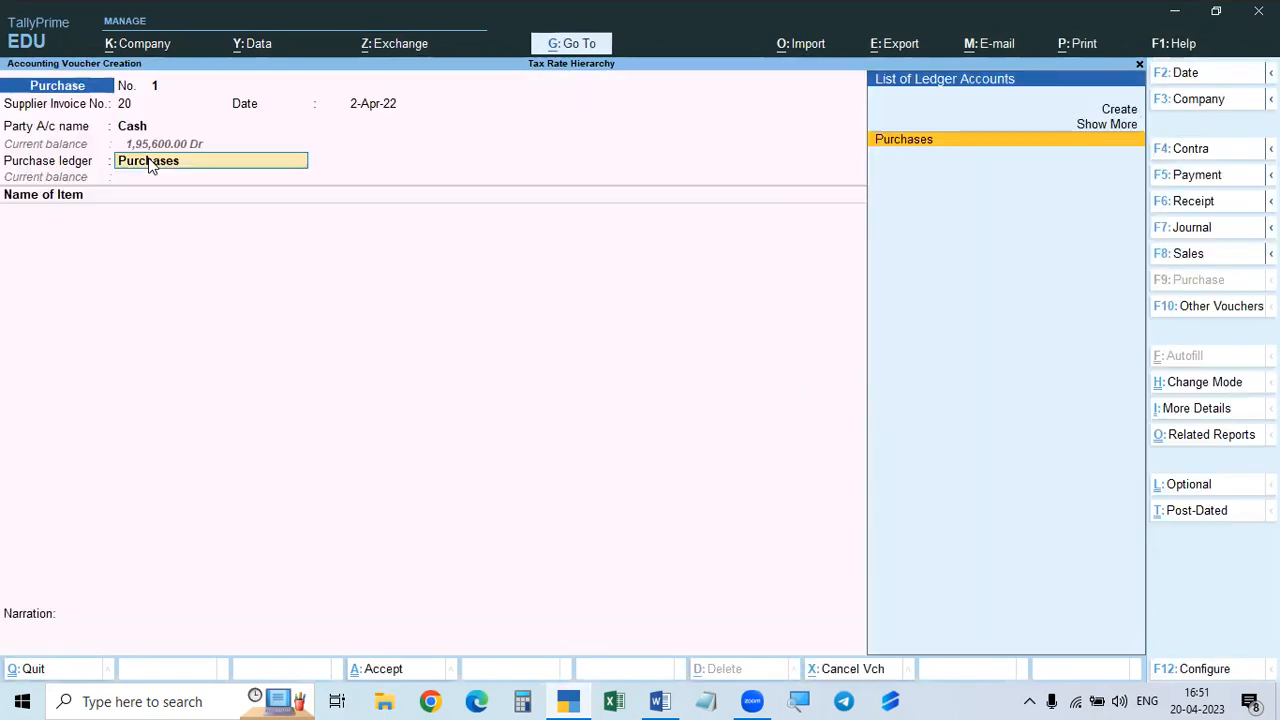
- Select Sony TV 20" as the voucher's stock item and open its item master at the parent group field
key("Return")
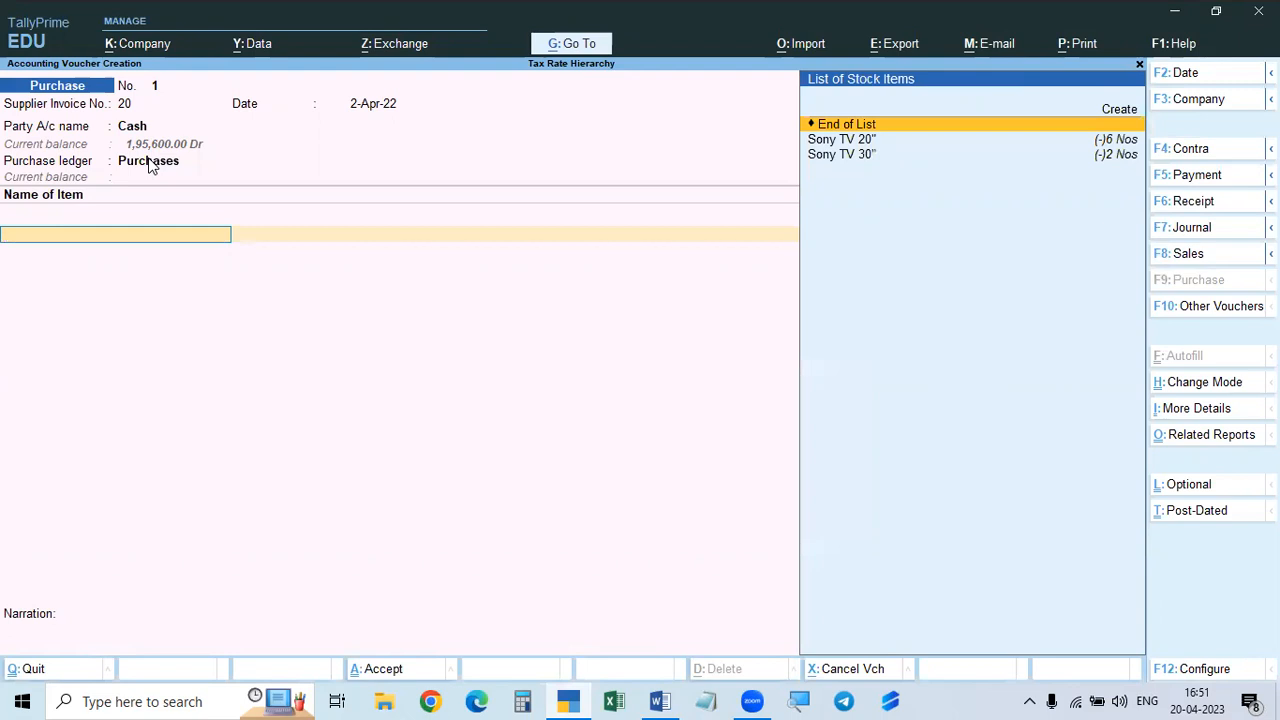
key("Down")
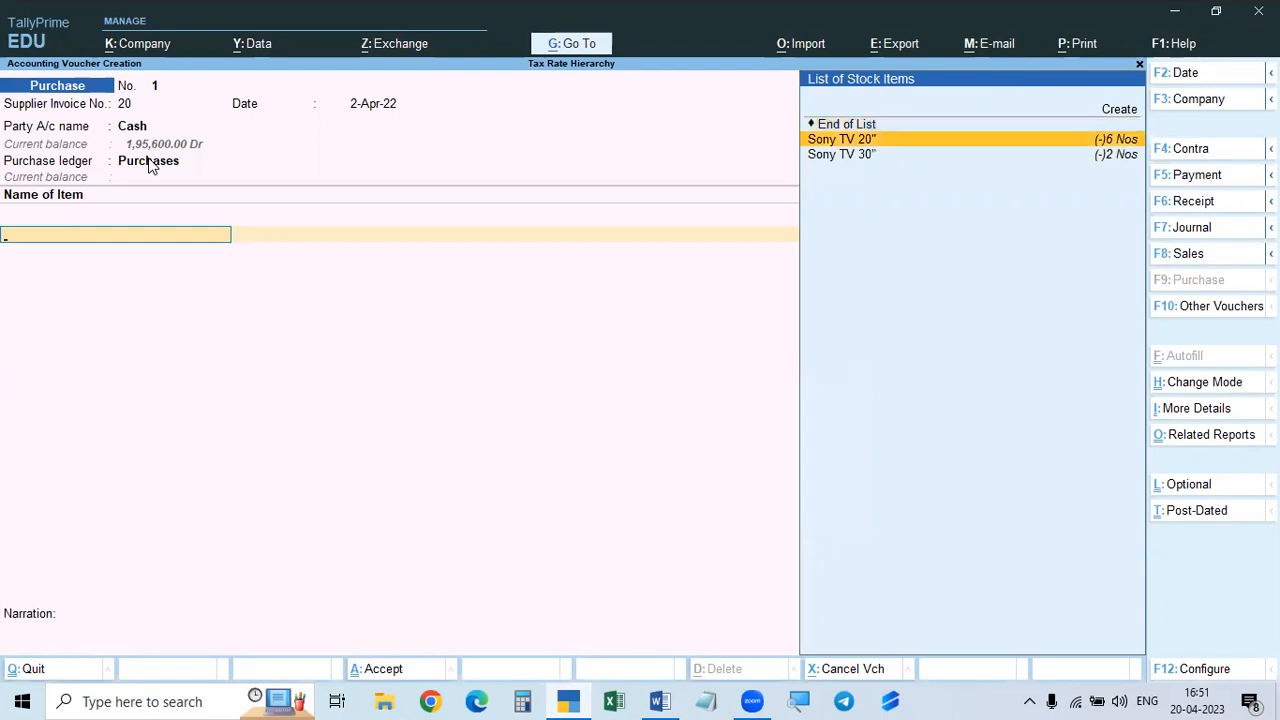
key("Return")
key("BackSpace")
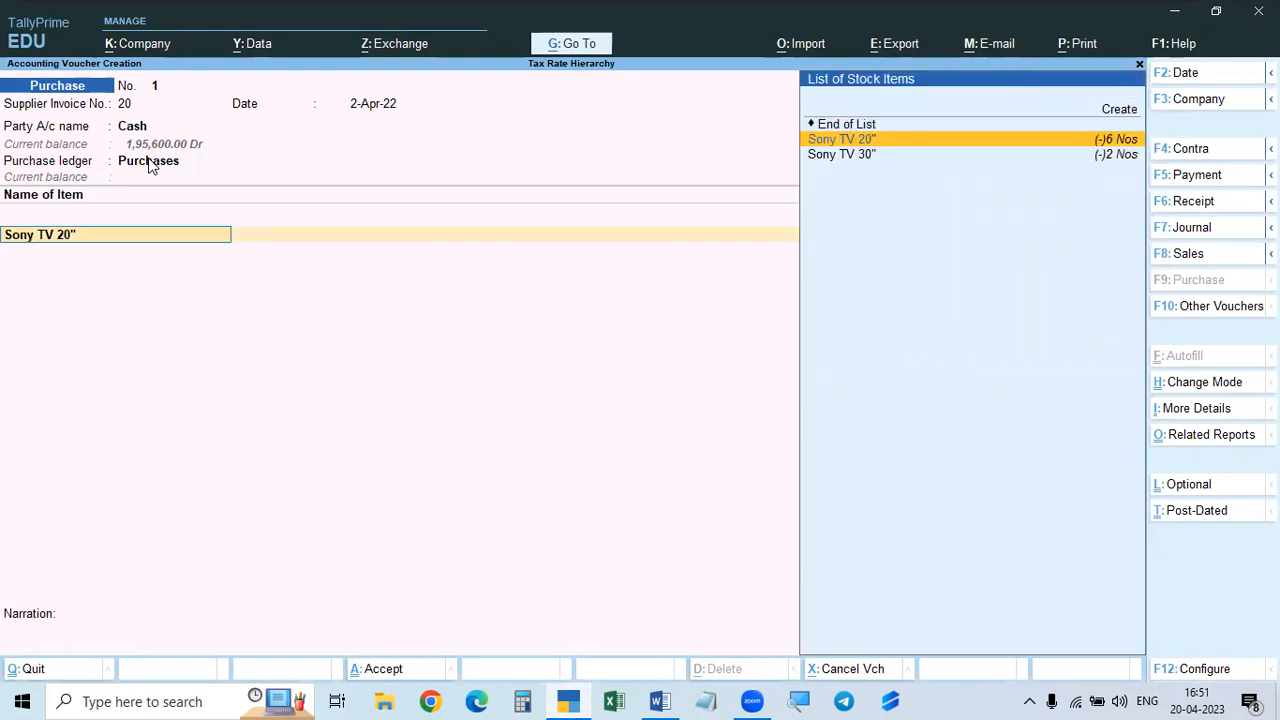
key("ctrl+Return")
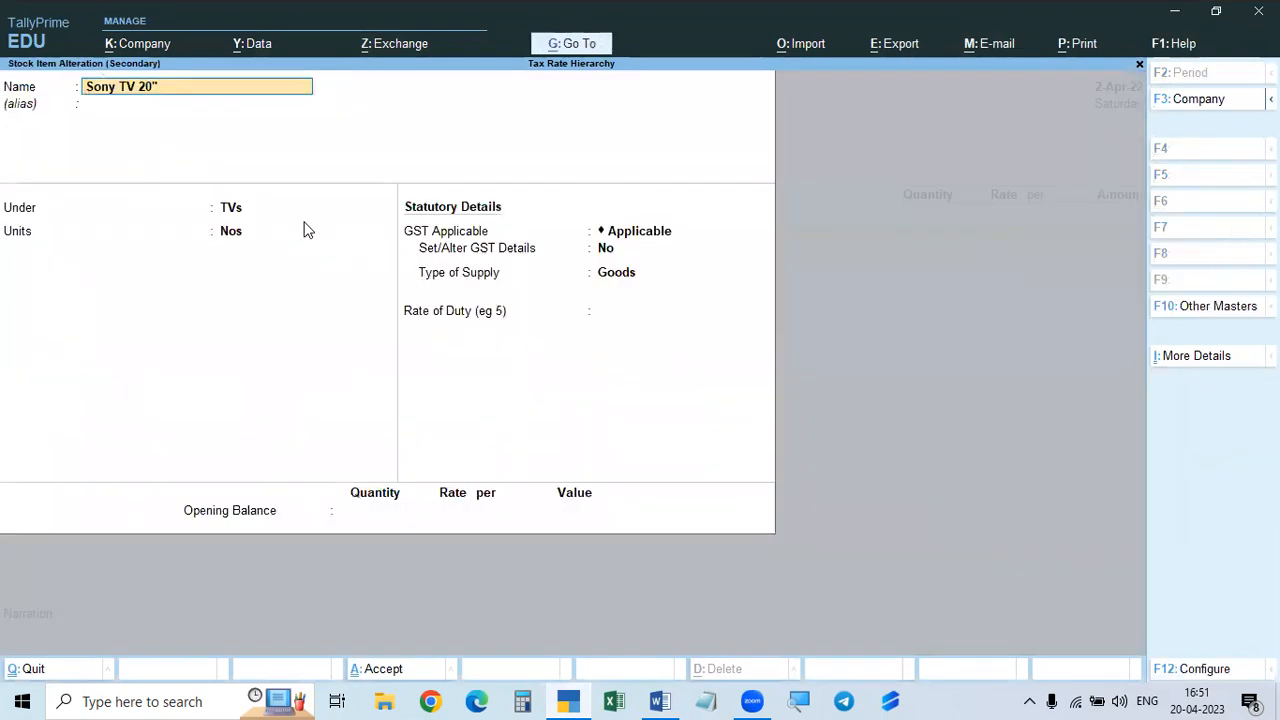
left_click(231, 210)
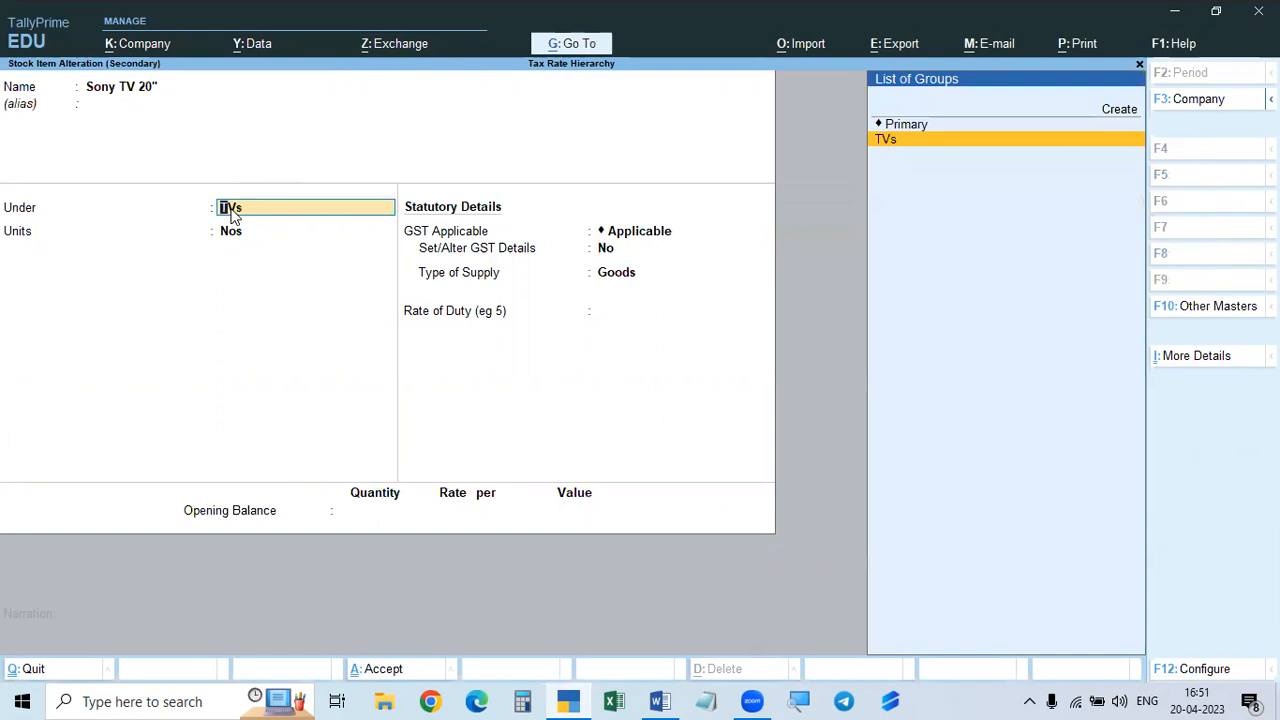
- Compare with the tax rate level list in the Word document, and return to TallyPrime
key("alt+Tab")
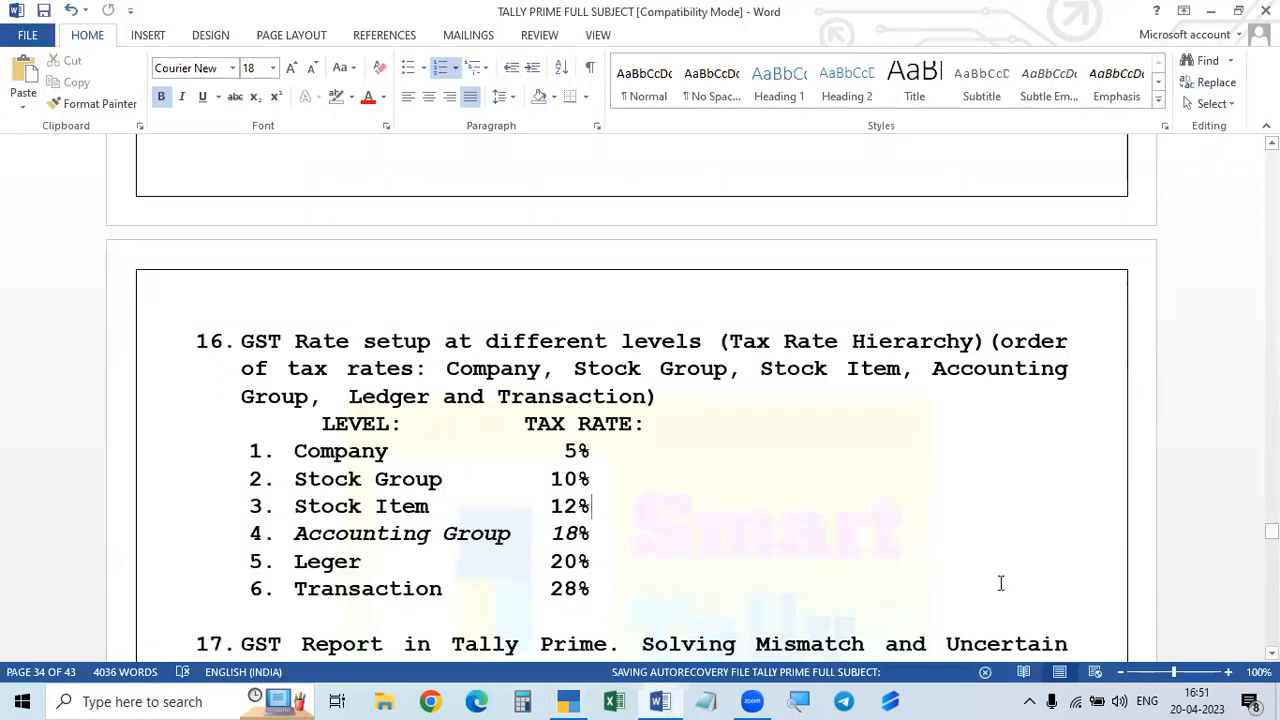
key("alt+Tab")
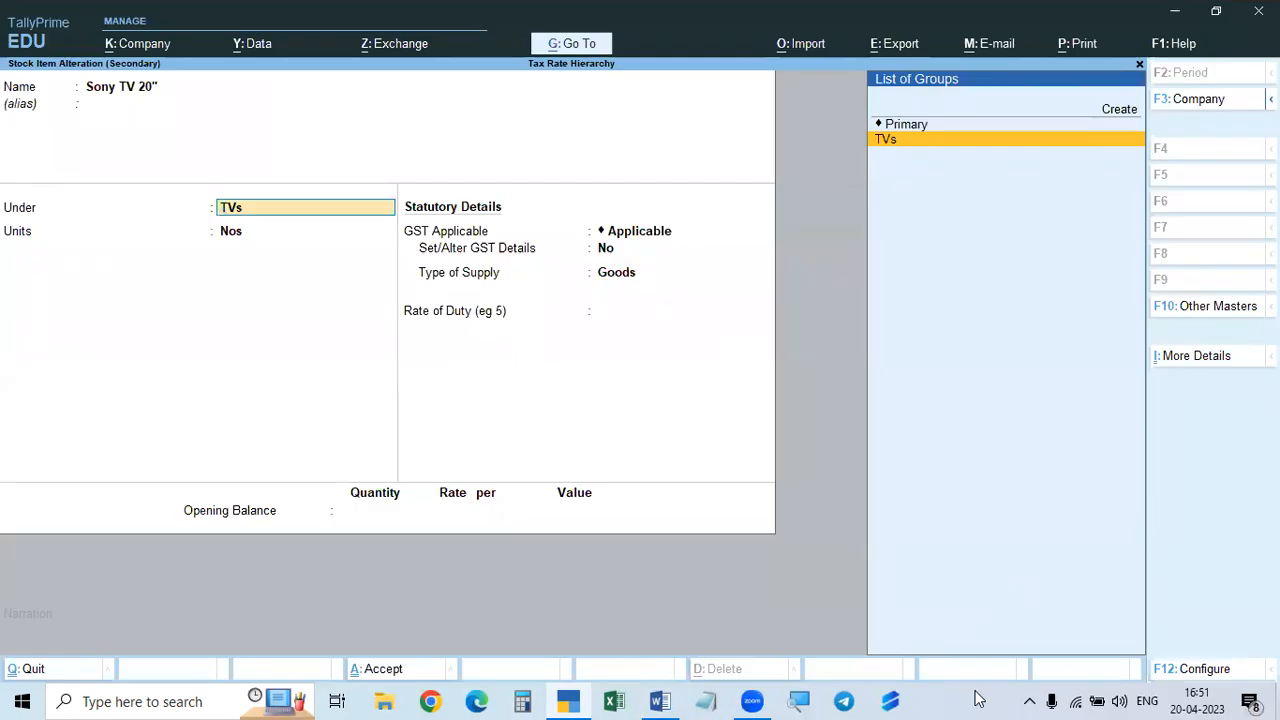
left_click(660, 701)
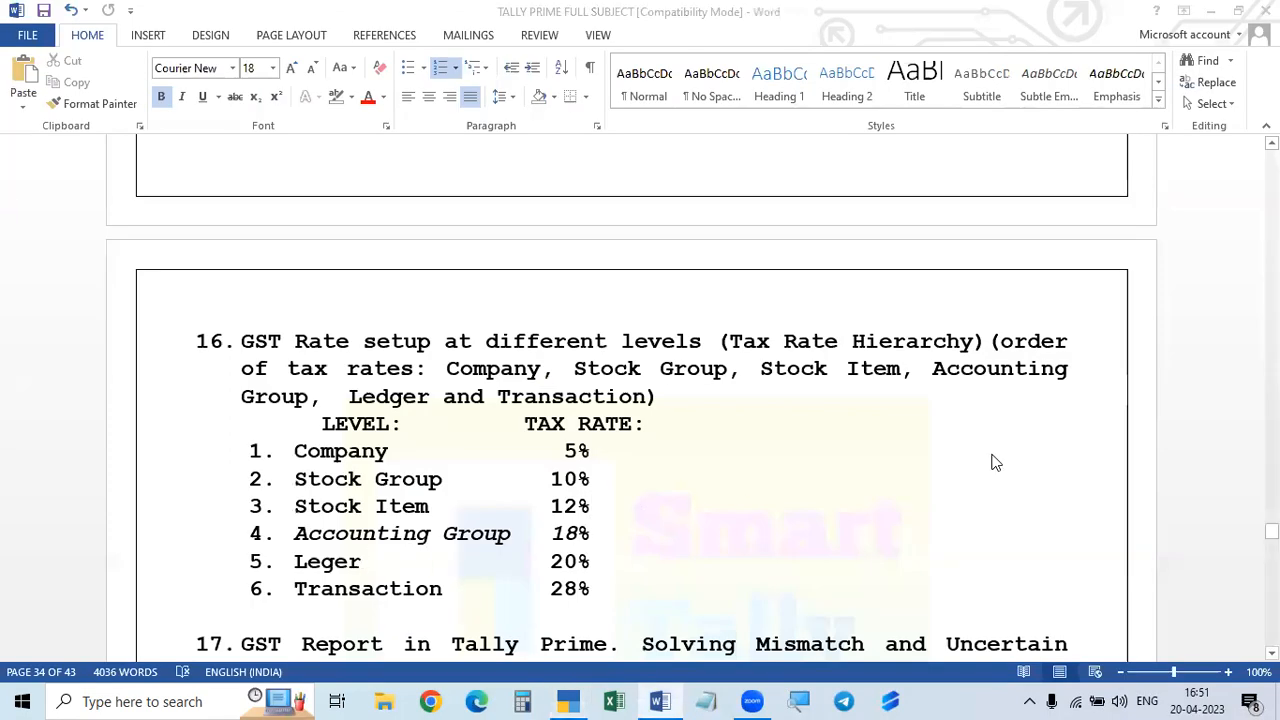
key("alt+Tab")
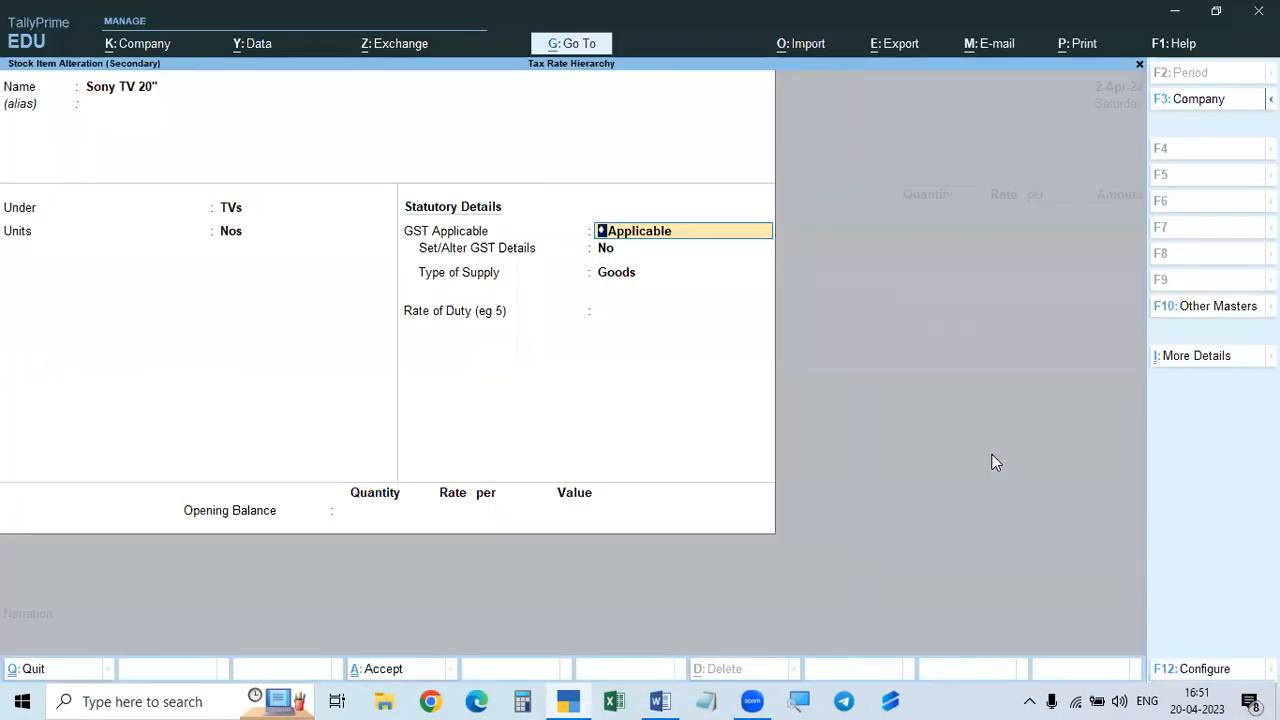
- Quit the Sony TV 20" item master without saving and confirm it as the voucher's item
key("y")
key("y")
key("y")
key("Escape")
key("Escape")
key("y")
key("Return")
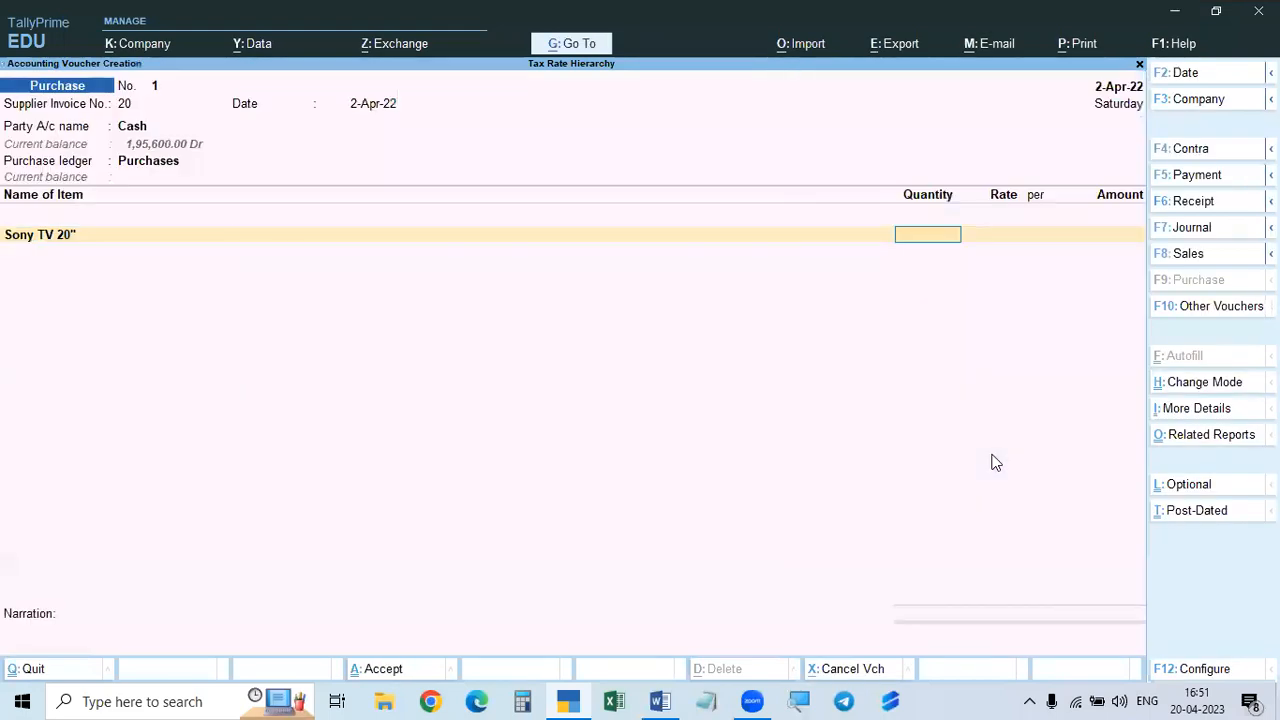
- Enter a quantity of 1 Nos at a rate of 18,000 for the Sony TV 20" and finish the item list
type("1")
key("Return")
key("Return")
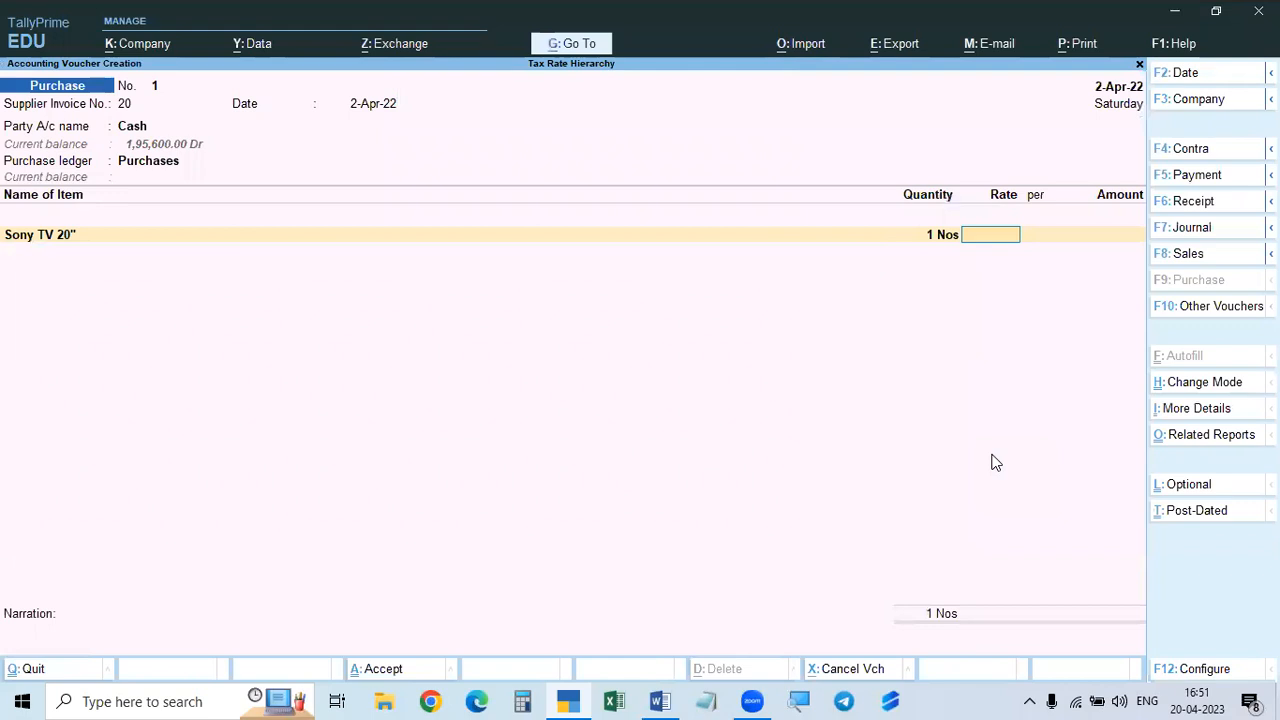
type("20")
key("BackSpace")
key("BackSpace")
type("180000.00")
key("Return")
key("Return")
key("Return")
key("Return")
- Add CGST as the tax ledger below the stock item
type("Cgst")
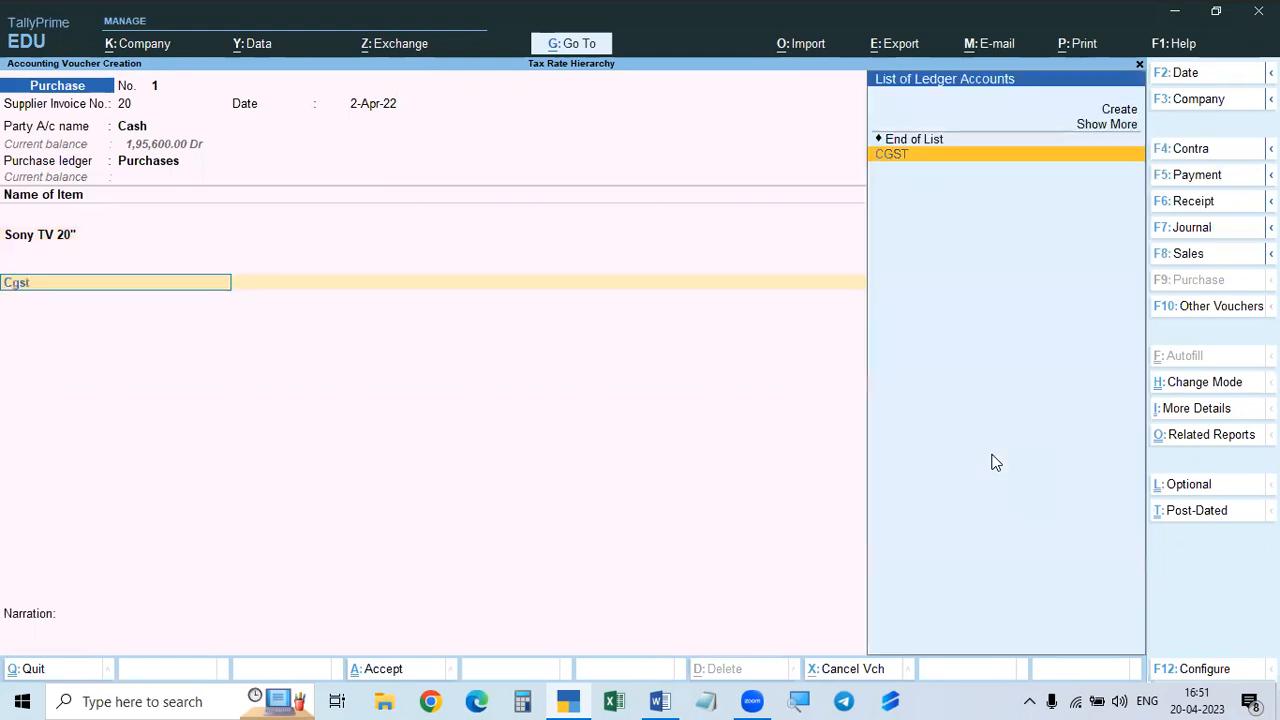
key("Return")
key("BackSpace")
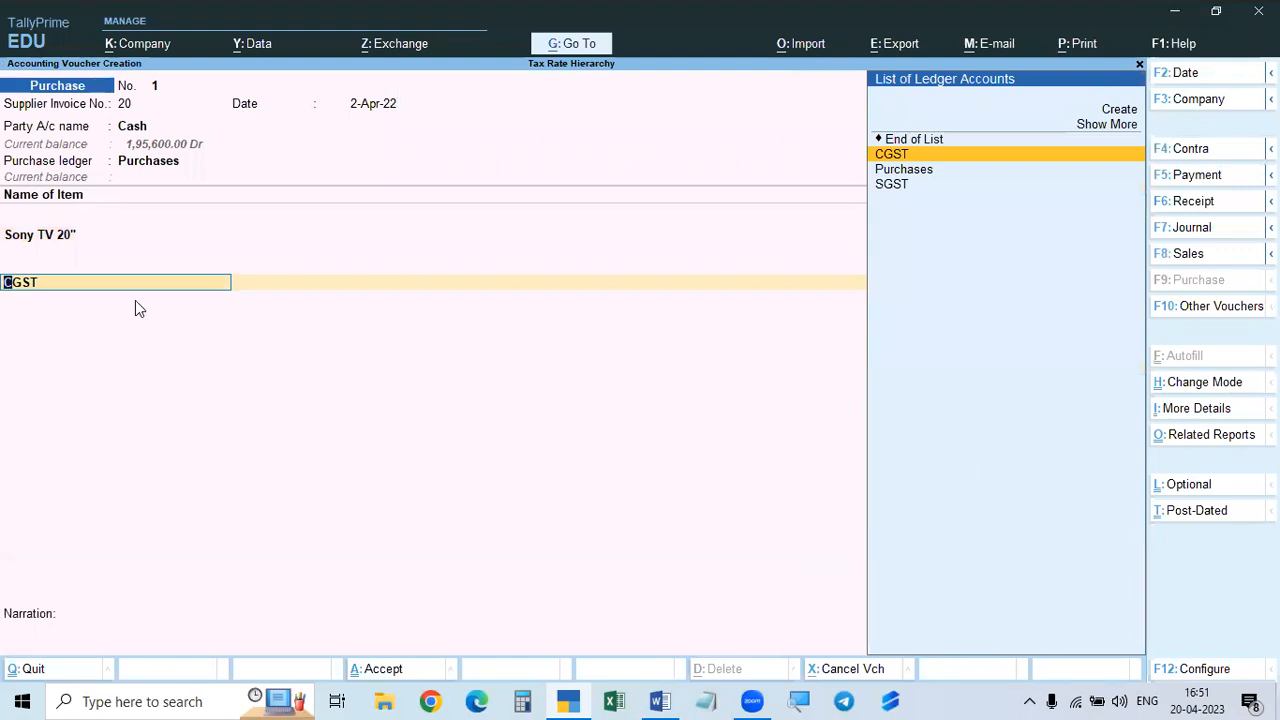
- Return to the voucher's purchase ledger, reopen Purchases for alteration, and open its Purchase Accounts group
left_click(58, 236)
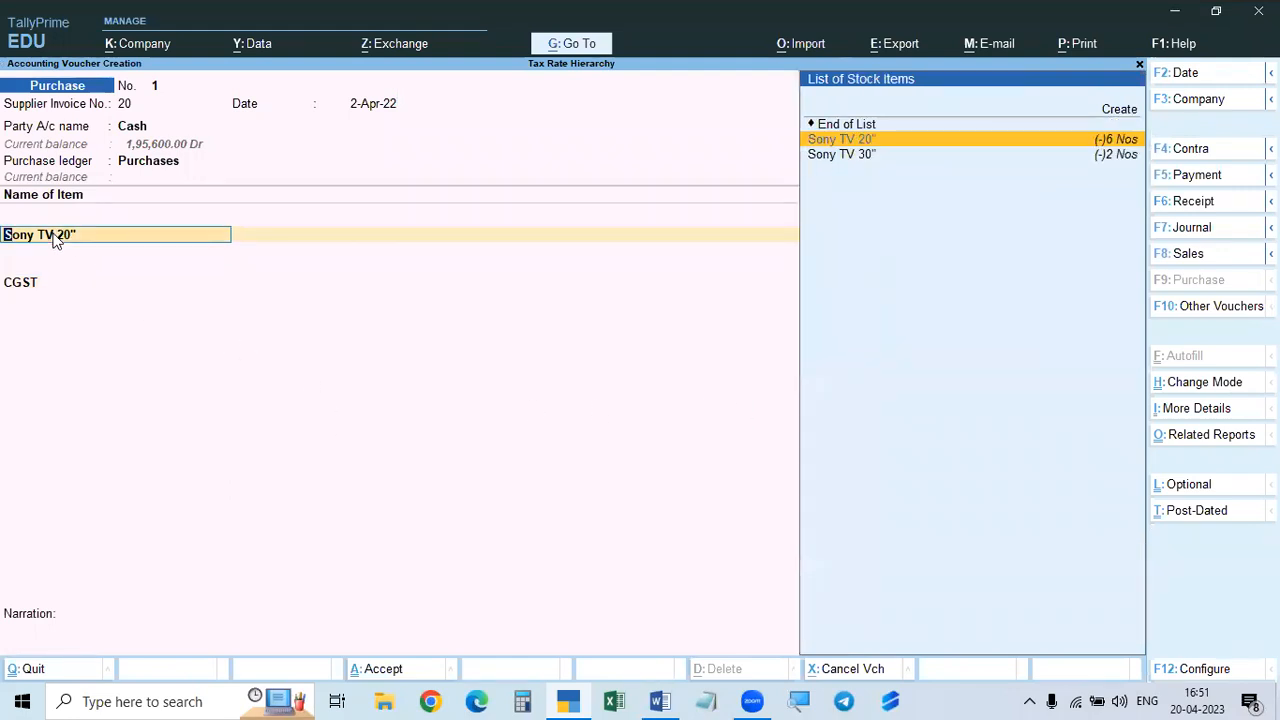
left_click(163, 171)
key("Return")
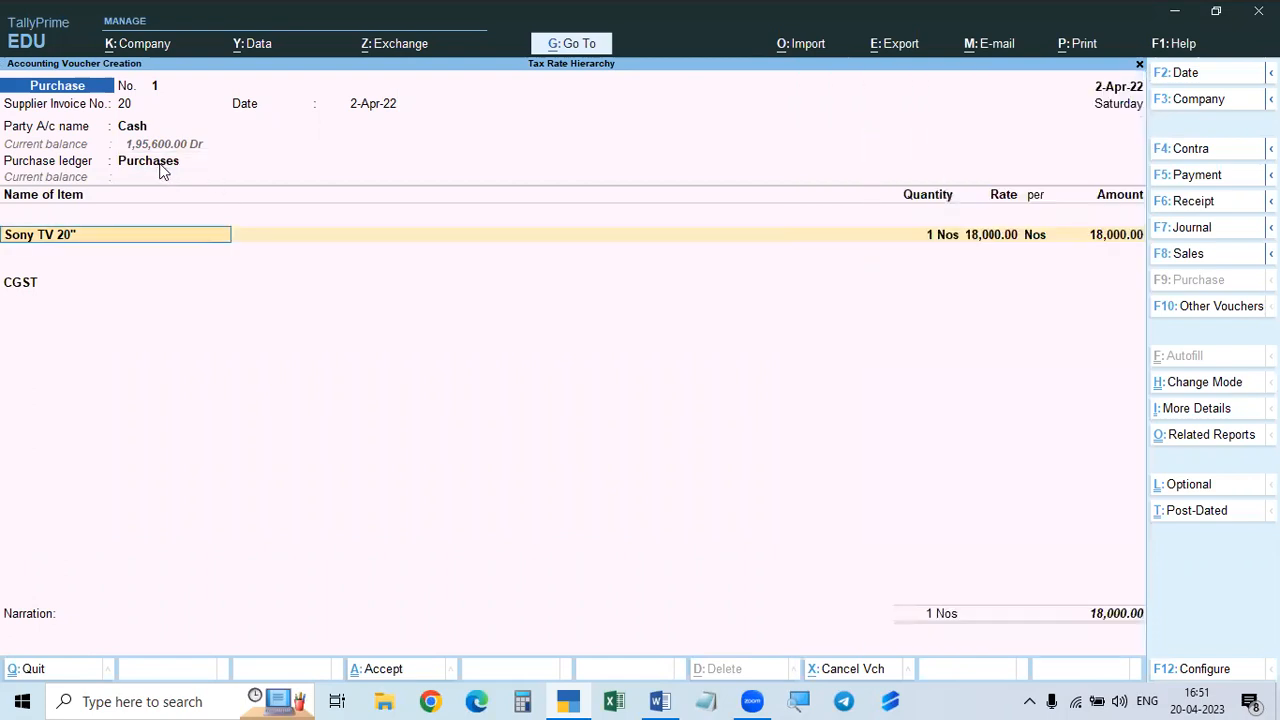
left_click(163, 171)
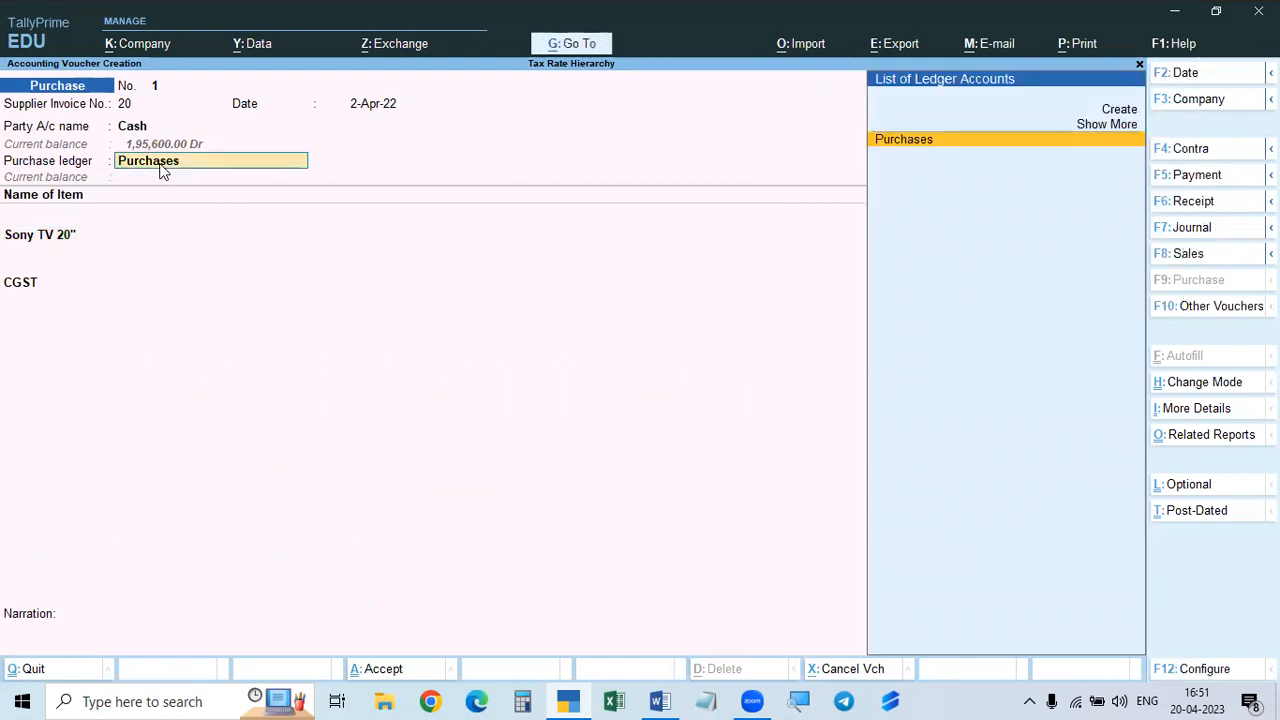
key("ctrl+Return")
key("Return")
key("Return")
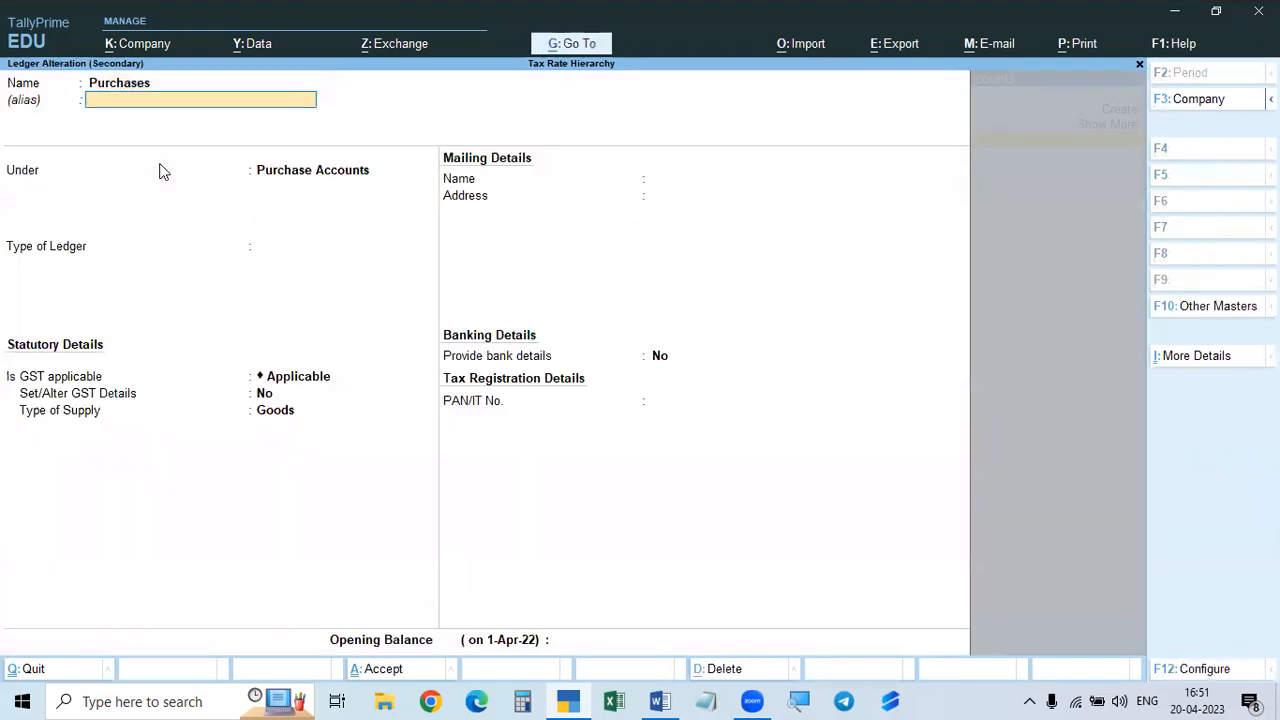
key("ctrl+Return")
key("Return")
key("Return")
key("Return")
key("Return")
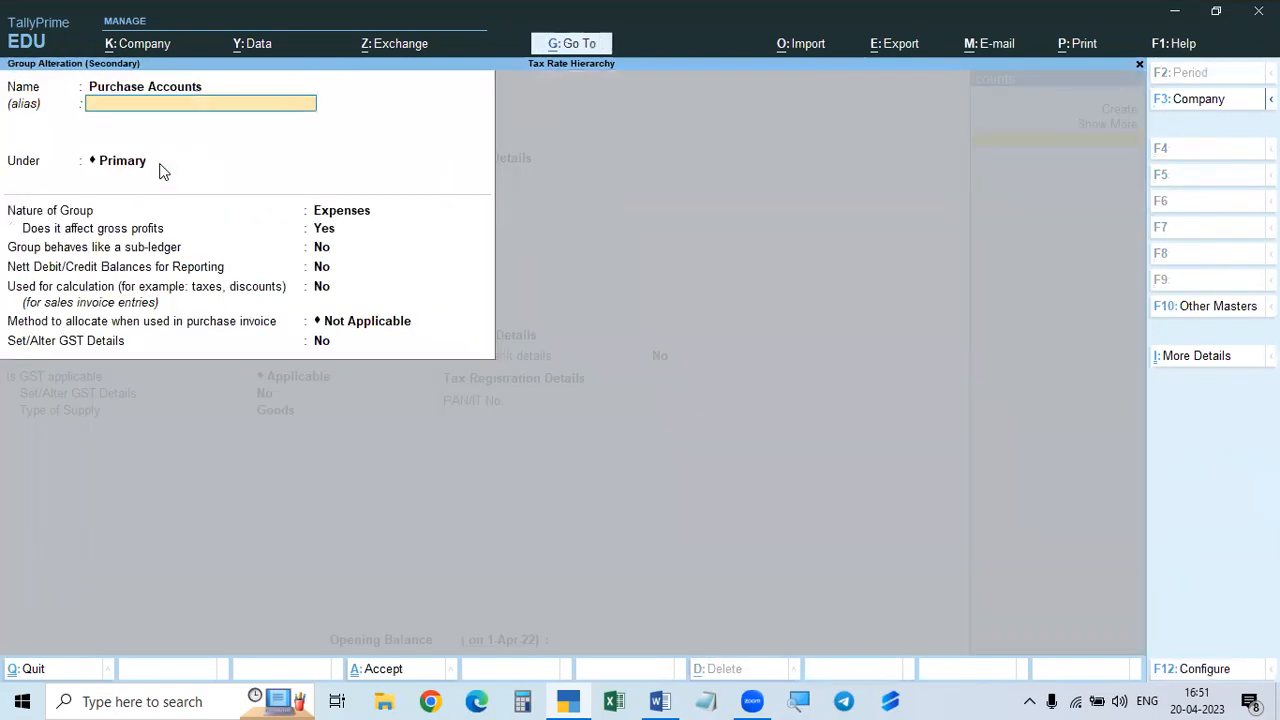
- Set the Purchase Accounts group's Set/Alter GST Details to Yes, pass through the GST details, and decline accepting the group yet
key("Return")
key("Return")
key("BackSpace")
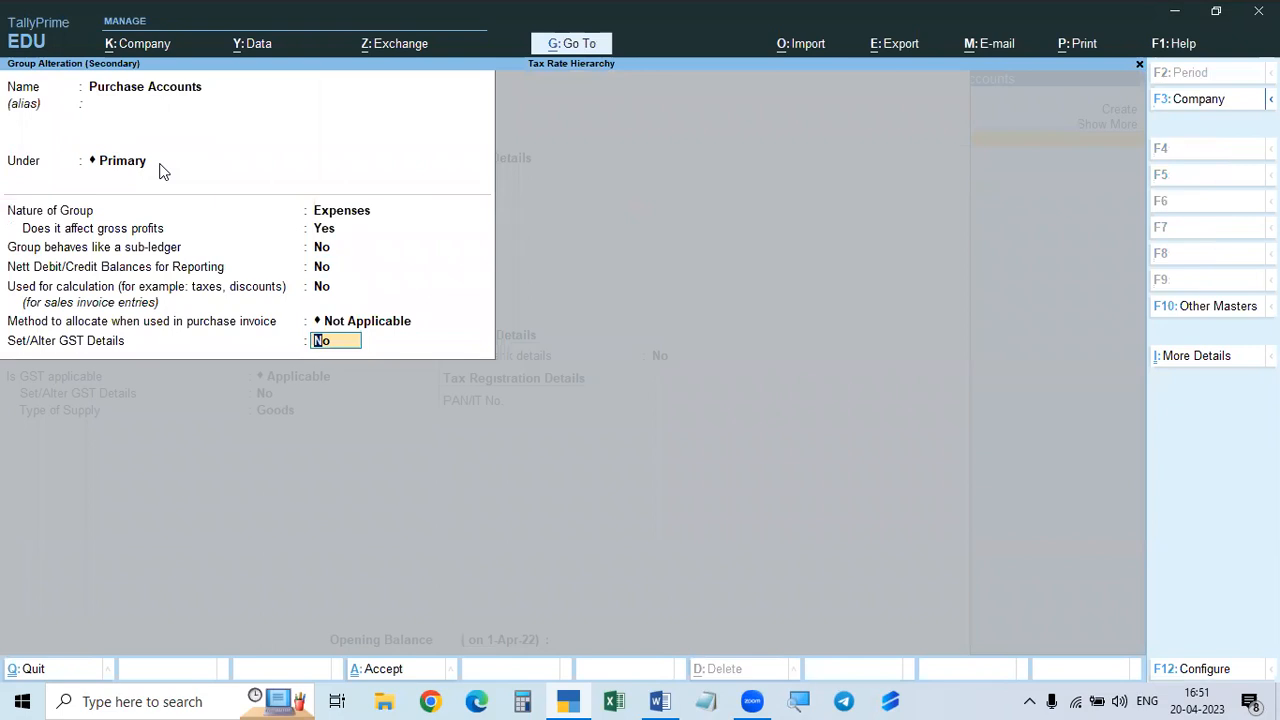
key("Return")
key("BackSpace")
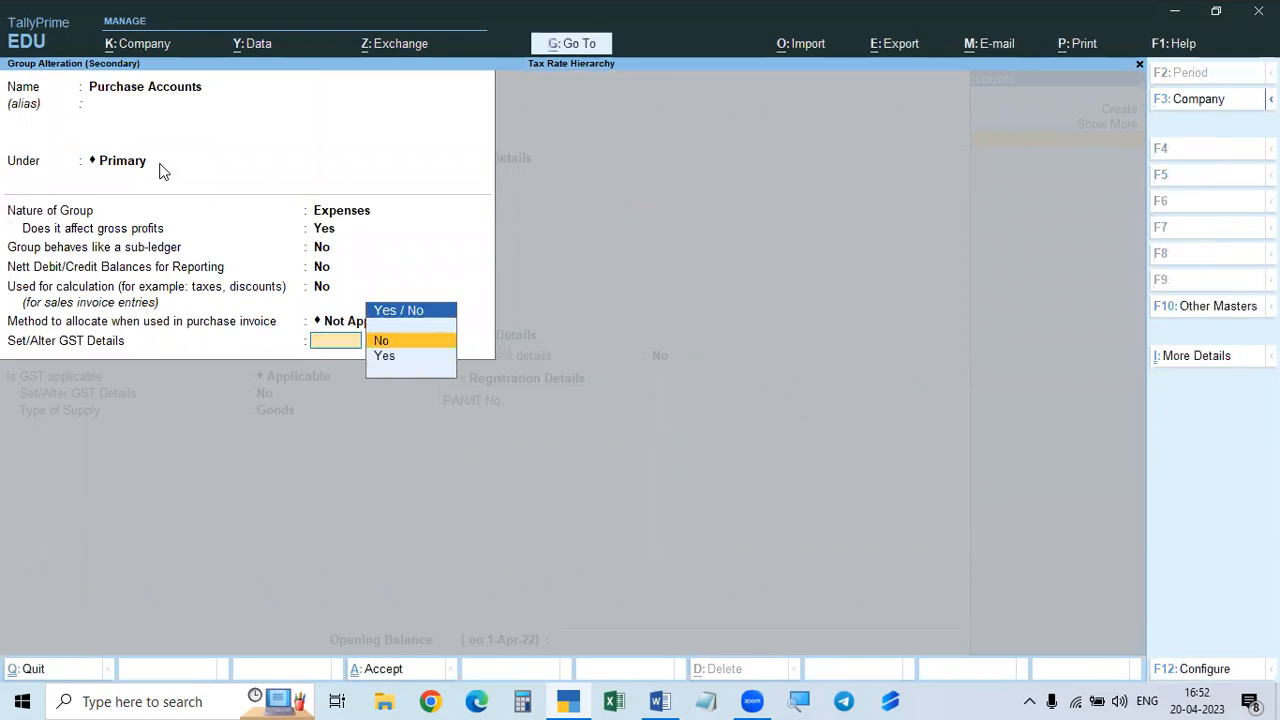
type("y")
key("Return")
key("Return")
key("Return")
key("Return")
key("Return")
key("Return")
key("Return")
key("Return")
key("Return")
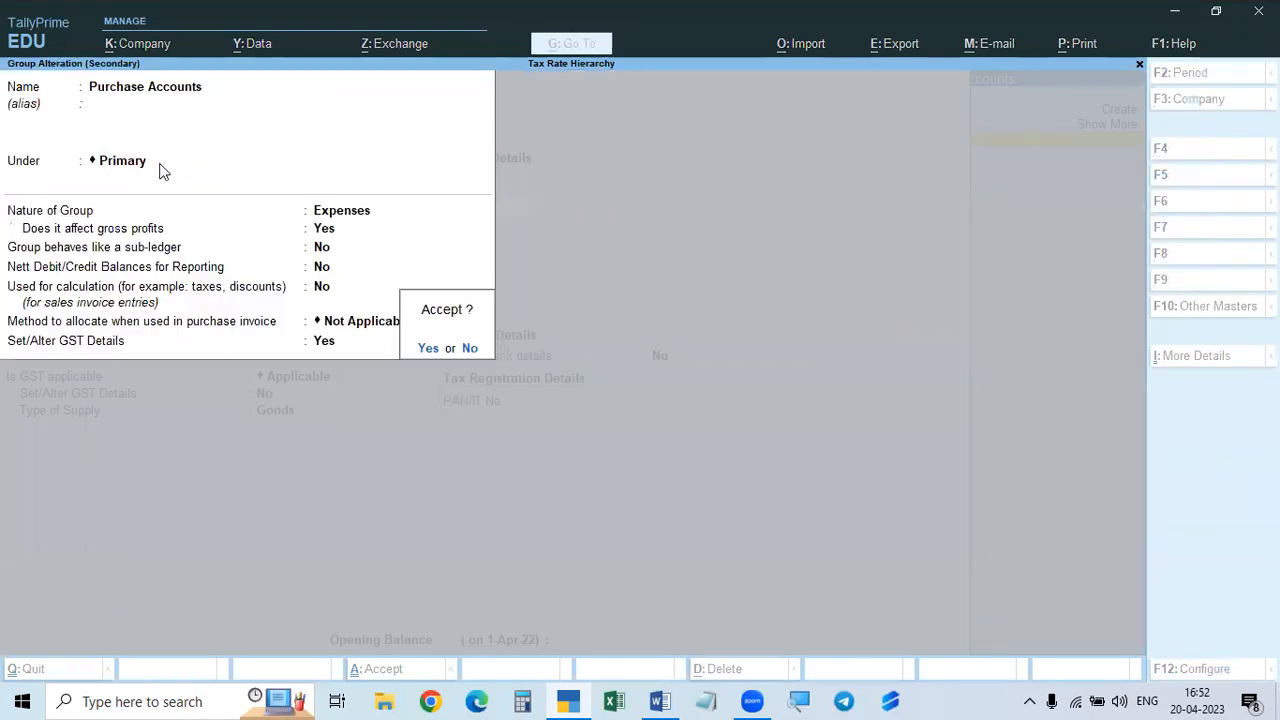
key("Escape")
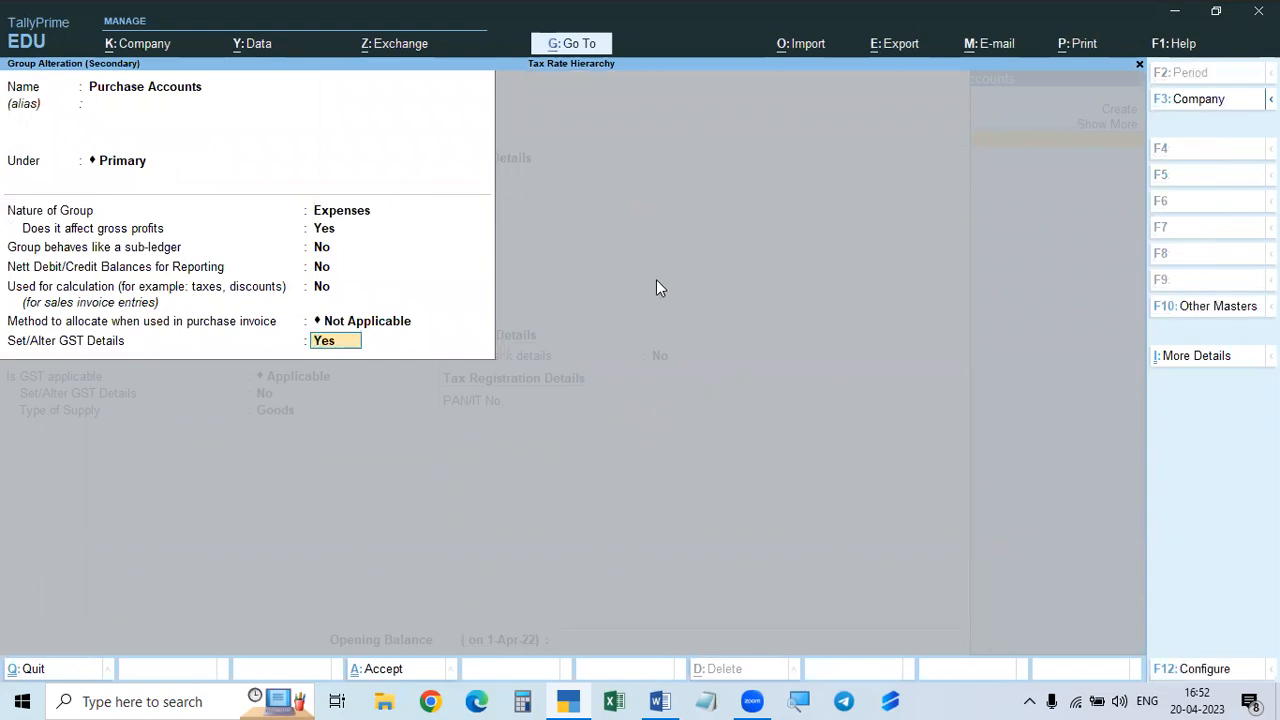
- Open the Purchase Accounts tax rate history and set Set/Alter Tax Details to Yes for the 1-Apr-22 entry to review its rates
key("Return")
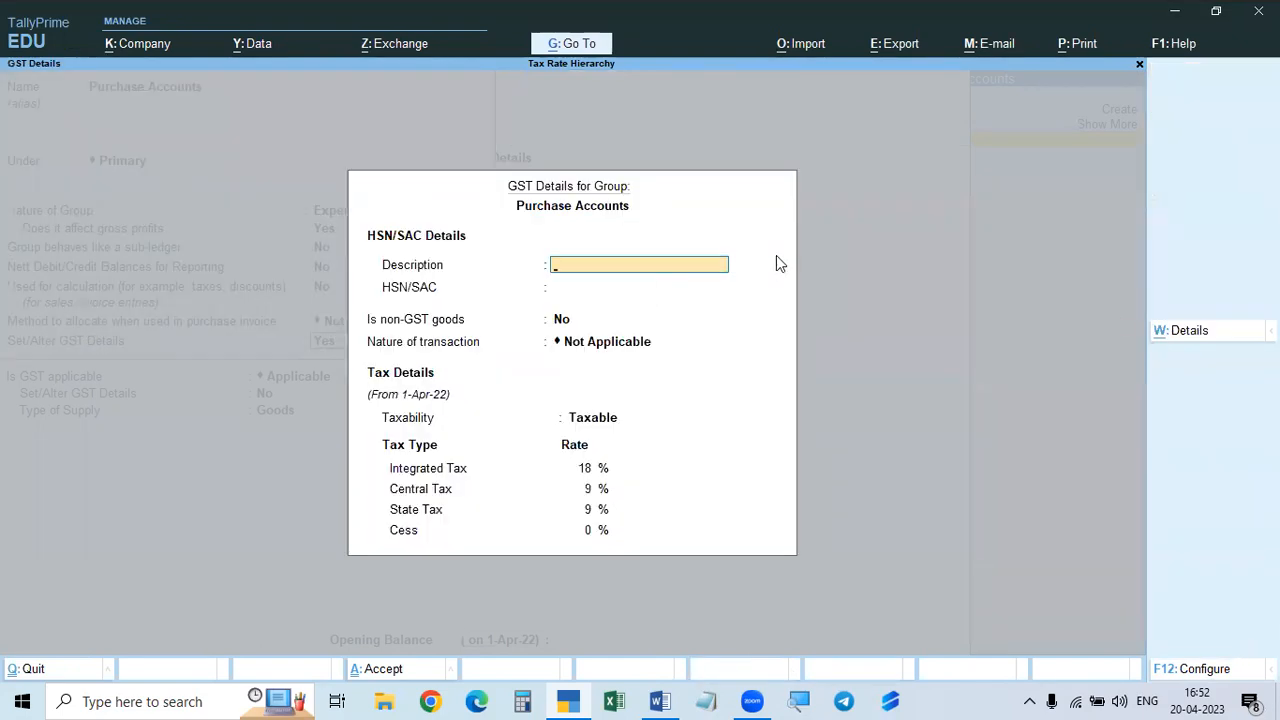
left_click(1200, 330)
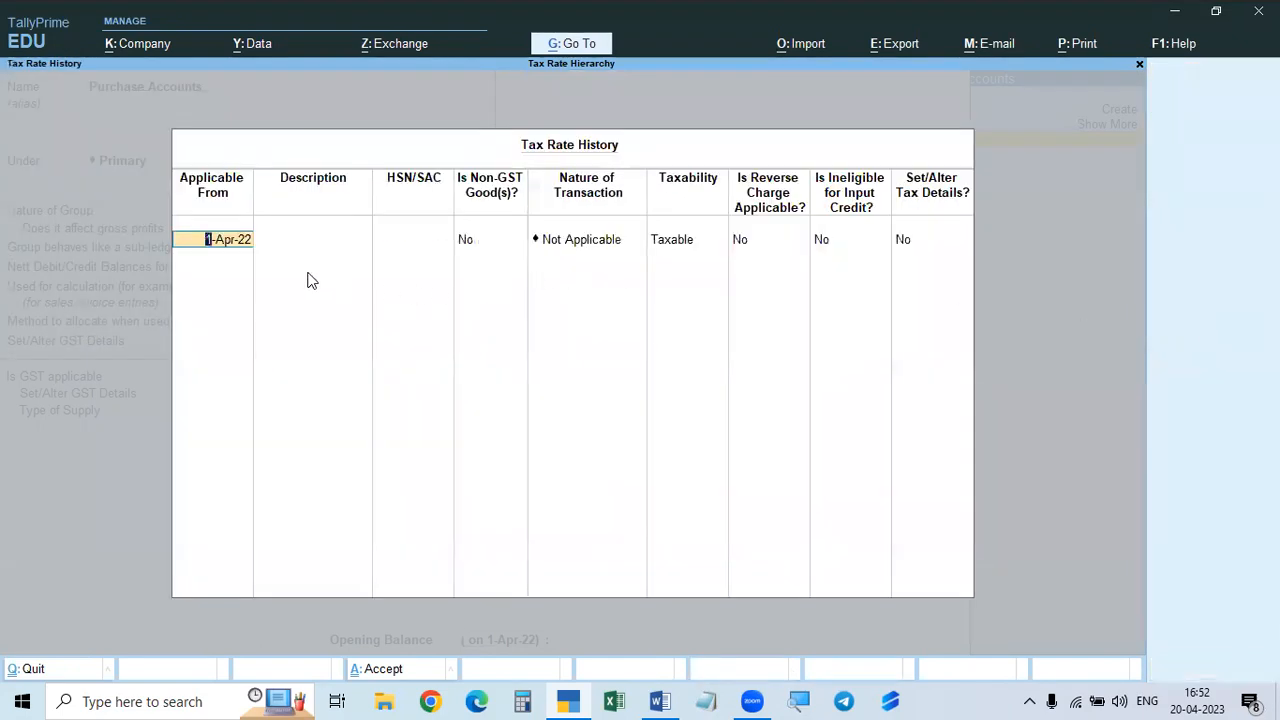
left_click(902, 242)
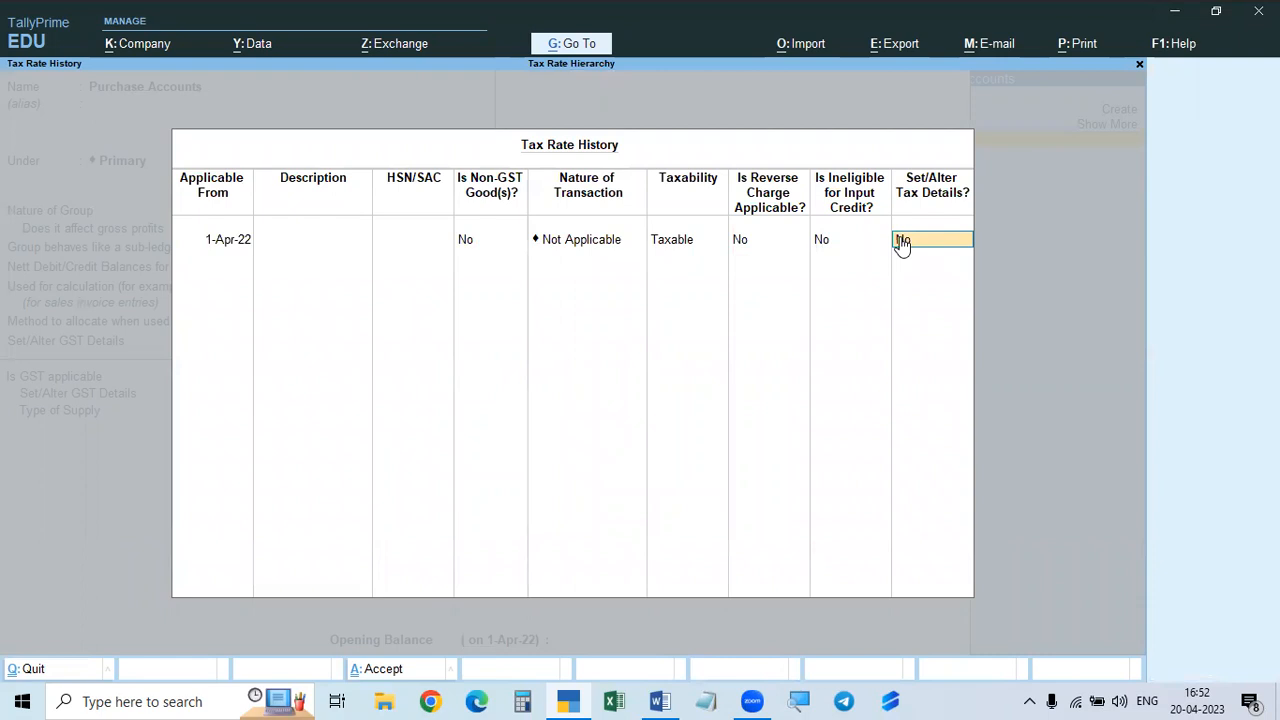
key("Return")
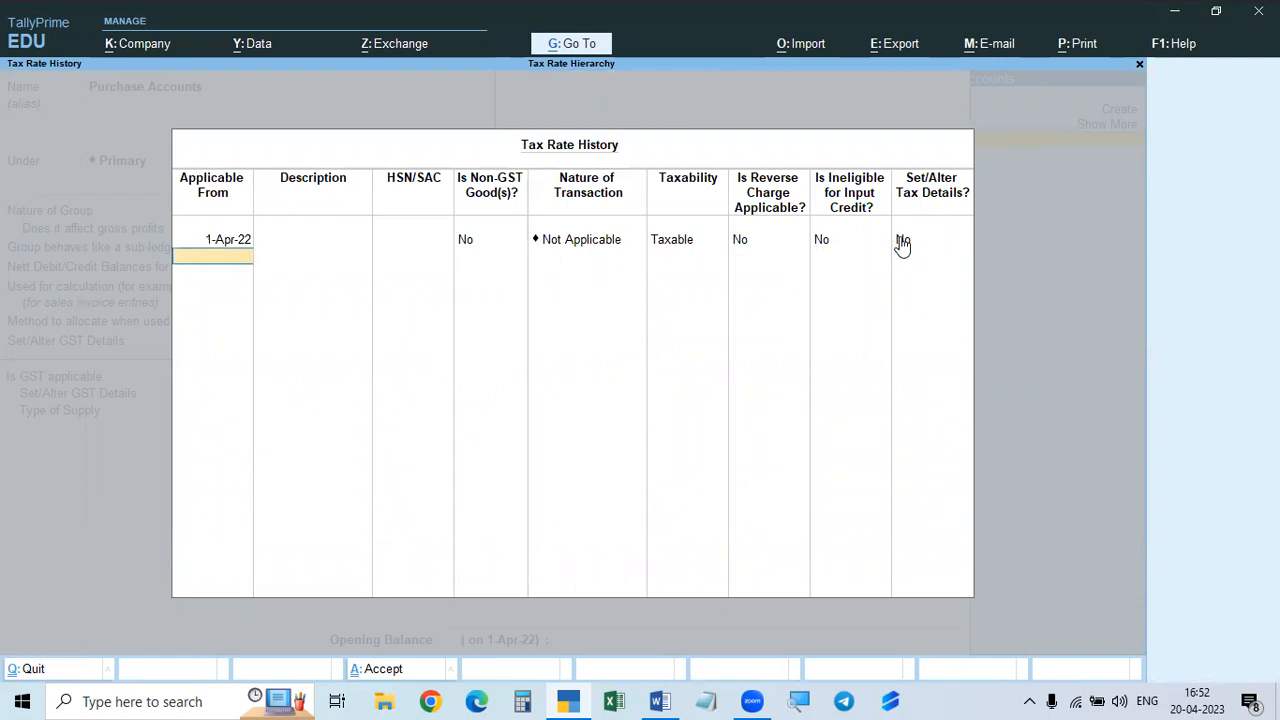
left_click(925, 242)
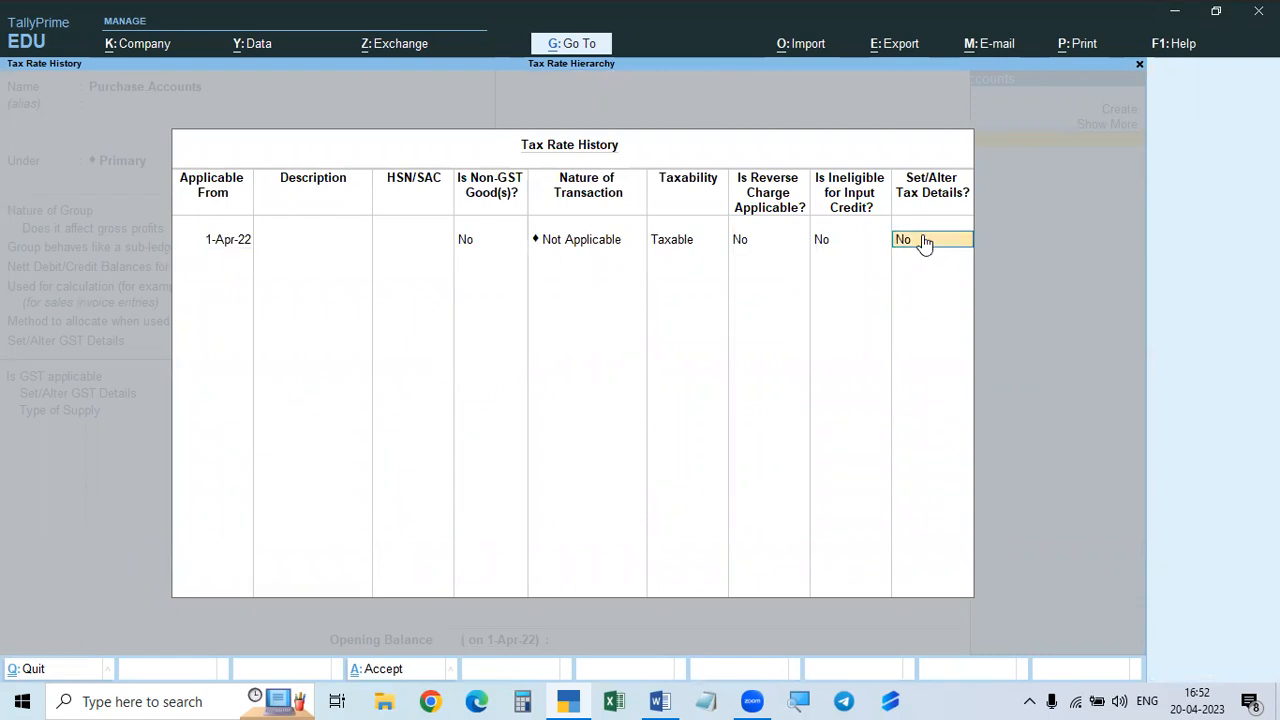
key("y")
key("Return")
key("Return")
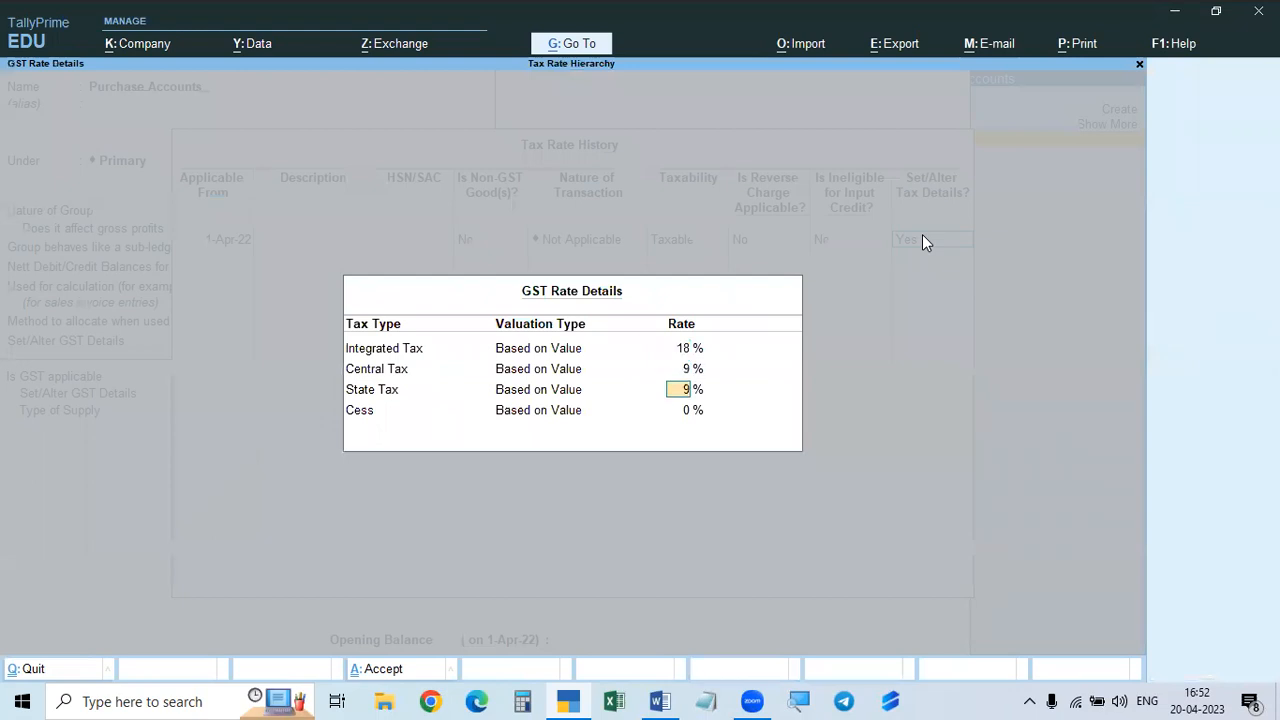
- Keep the existing GST rates and accept the Purchase Accounts group, returning to the Purchases ledger
key("Return")
key("Return")
key("Return")
key("Return")
key("Return")
key("Return")
key("Return")
key("Return")
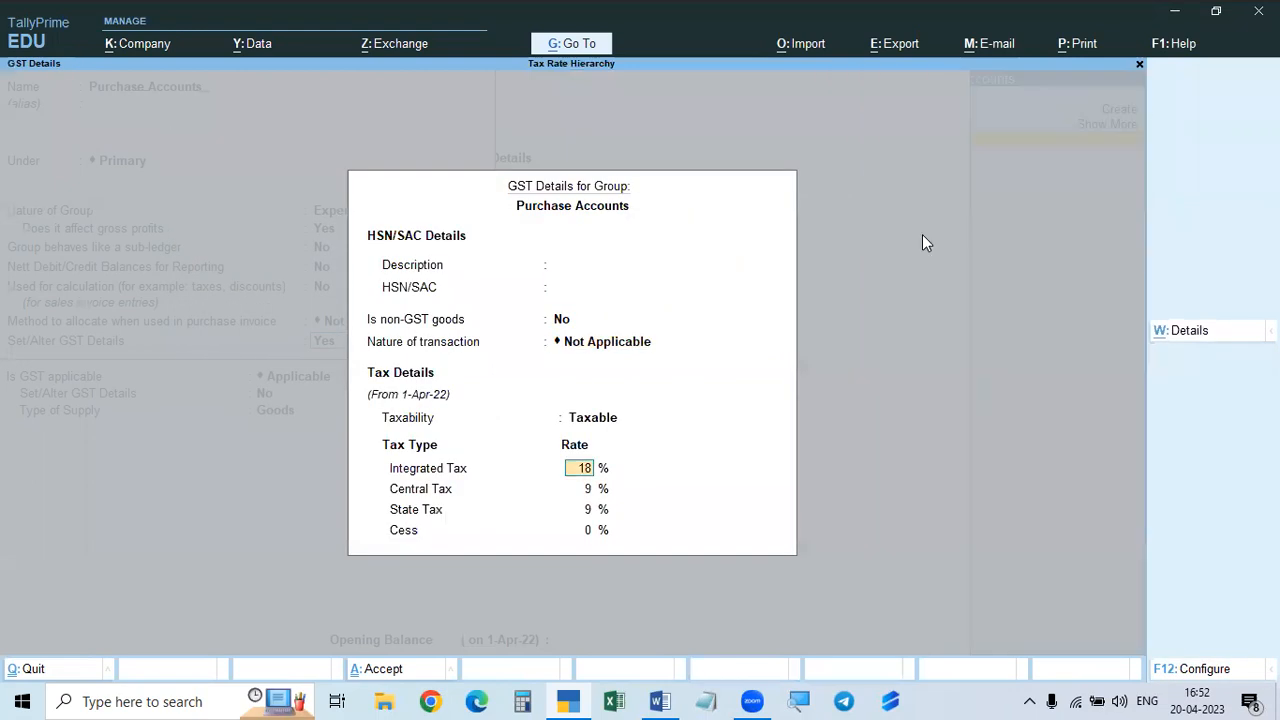
key("Return")
key("Return")
key("Return")
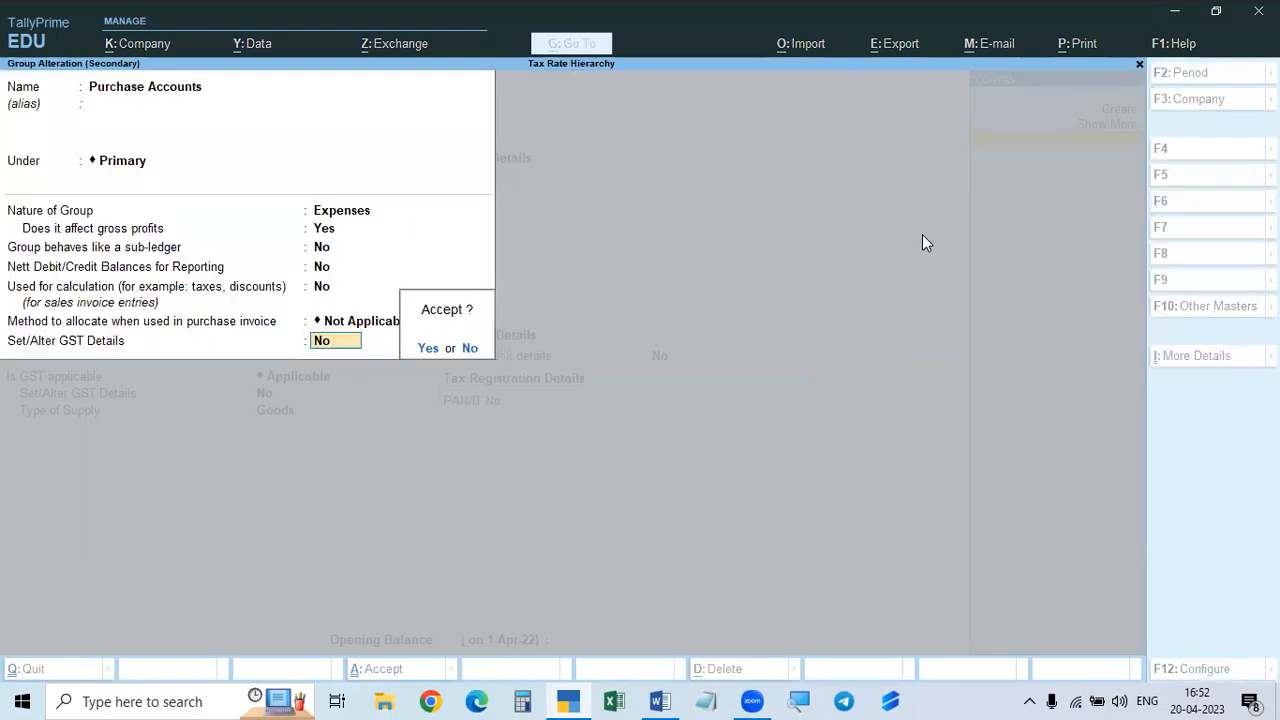
key("Return")
key("Return")
key("Return")
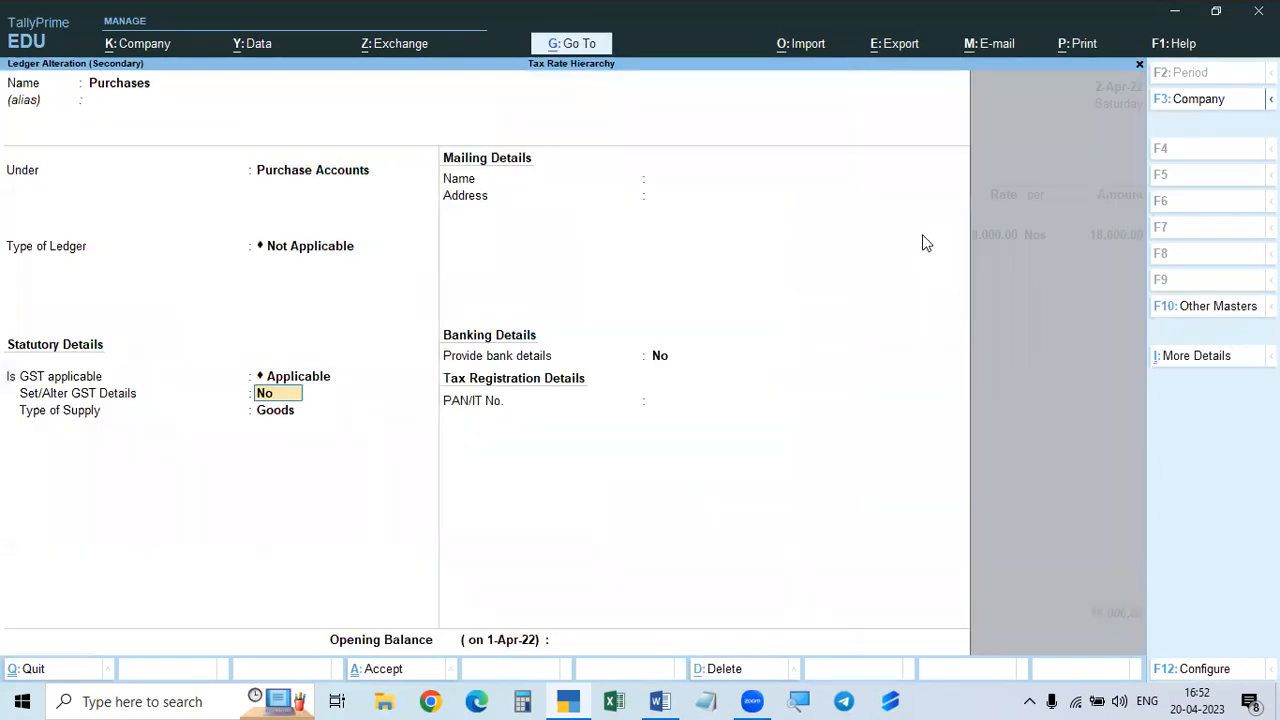
- Keep the remaining Purchases ledger details as they are and proceed to accepting the ledger
key("Return")
key("Return")
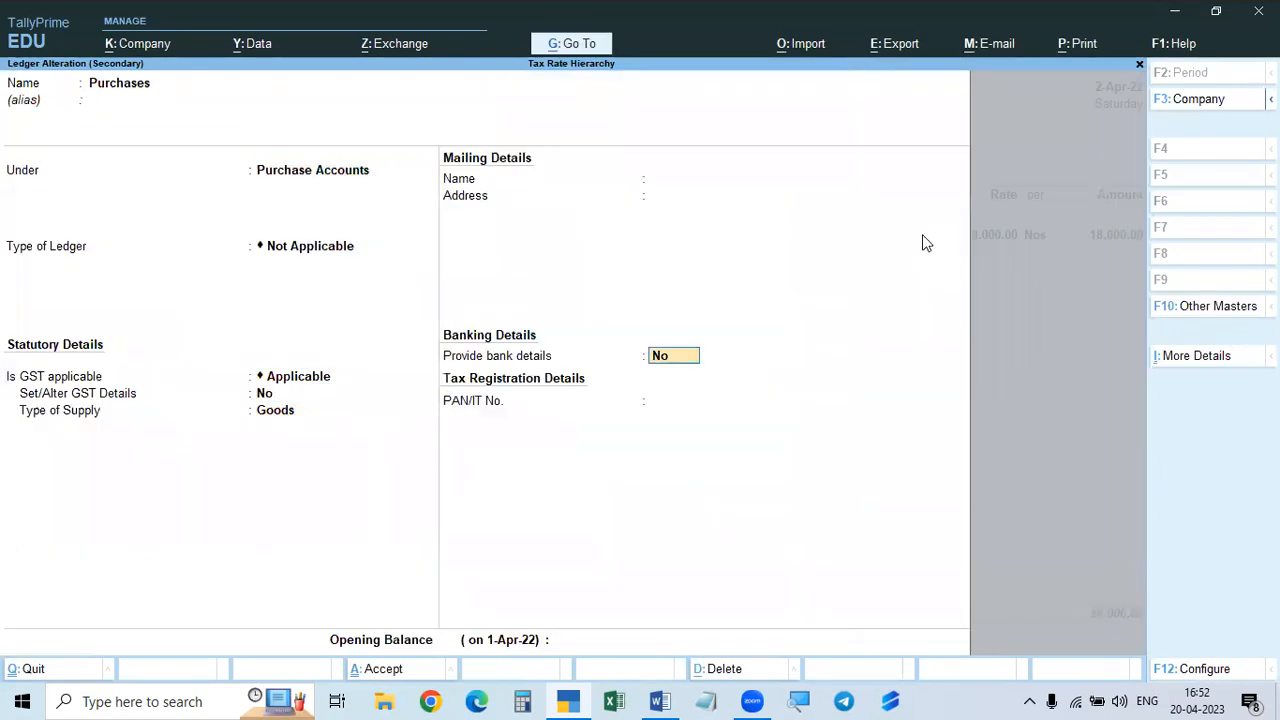
key("Return")
key("Return")
key("Return")
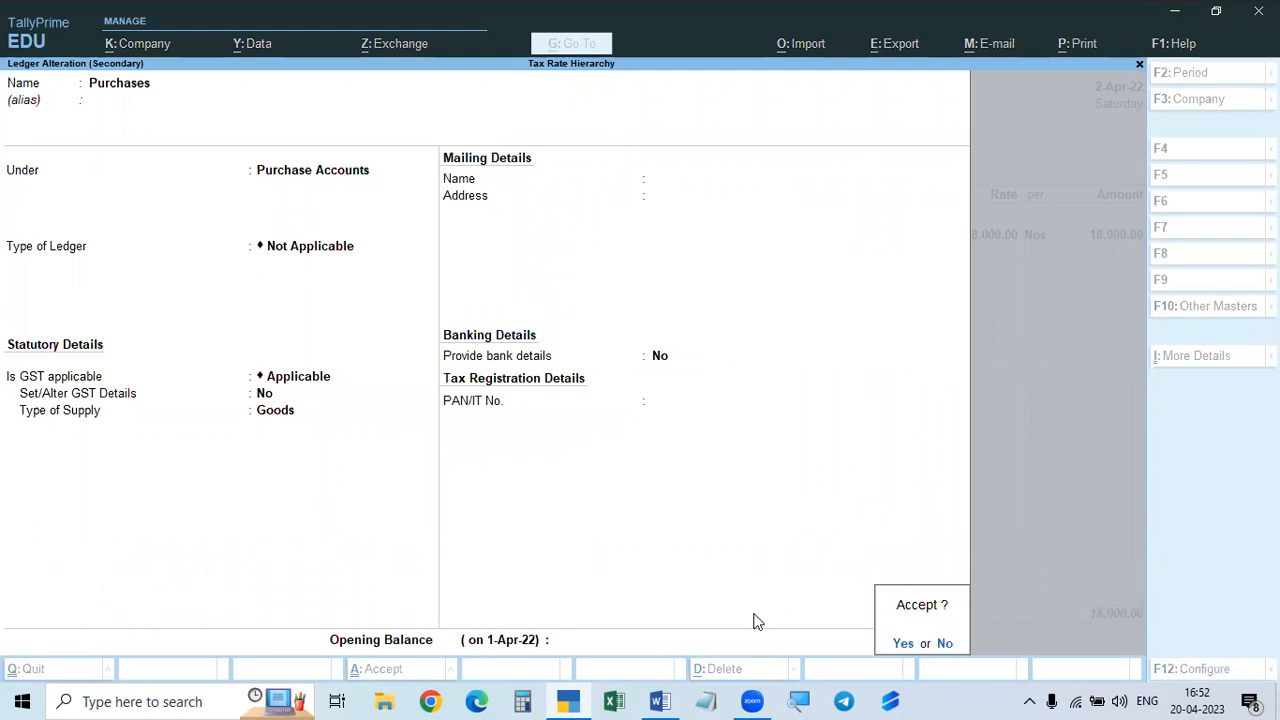
- Switch to the Word notes, highlight the Accounting Group 18% entry in the tax rate list, and return to TallyPrime
left_click(660, 700)
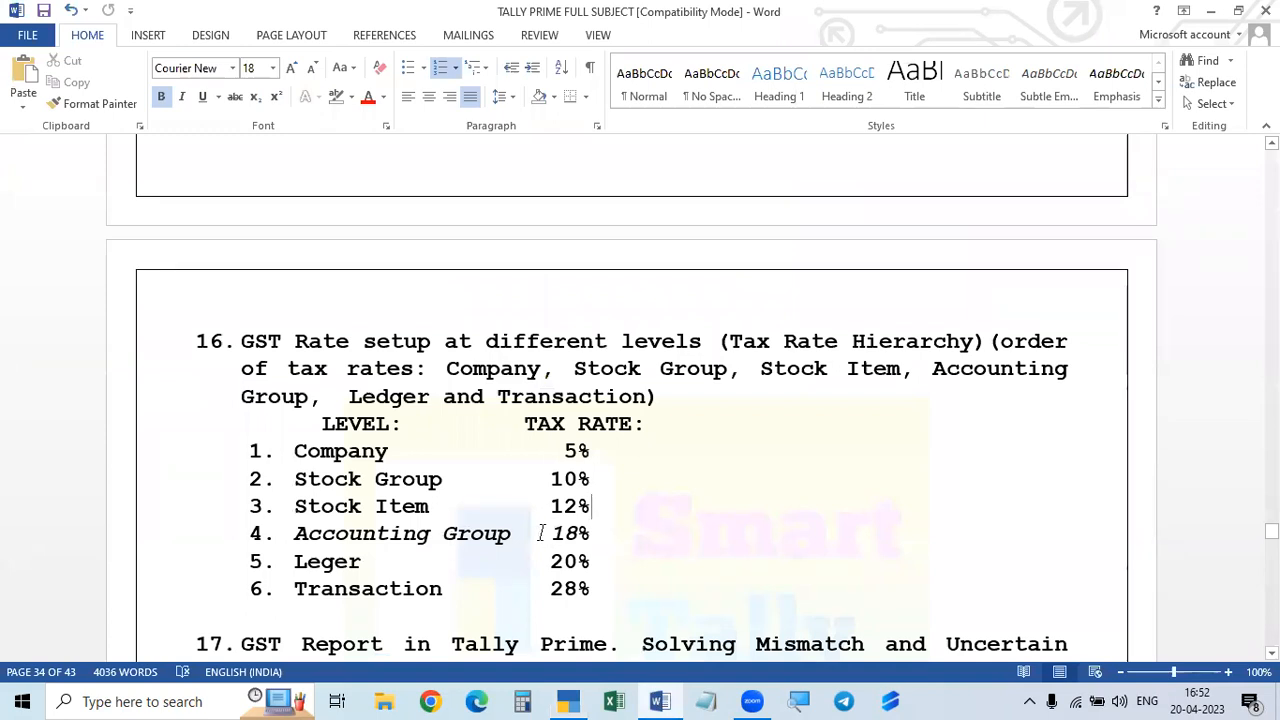
left_click_drag(540, 531, 620, 546)
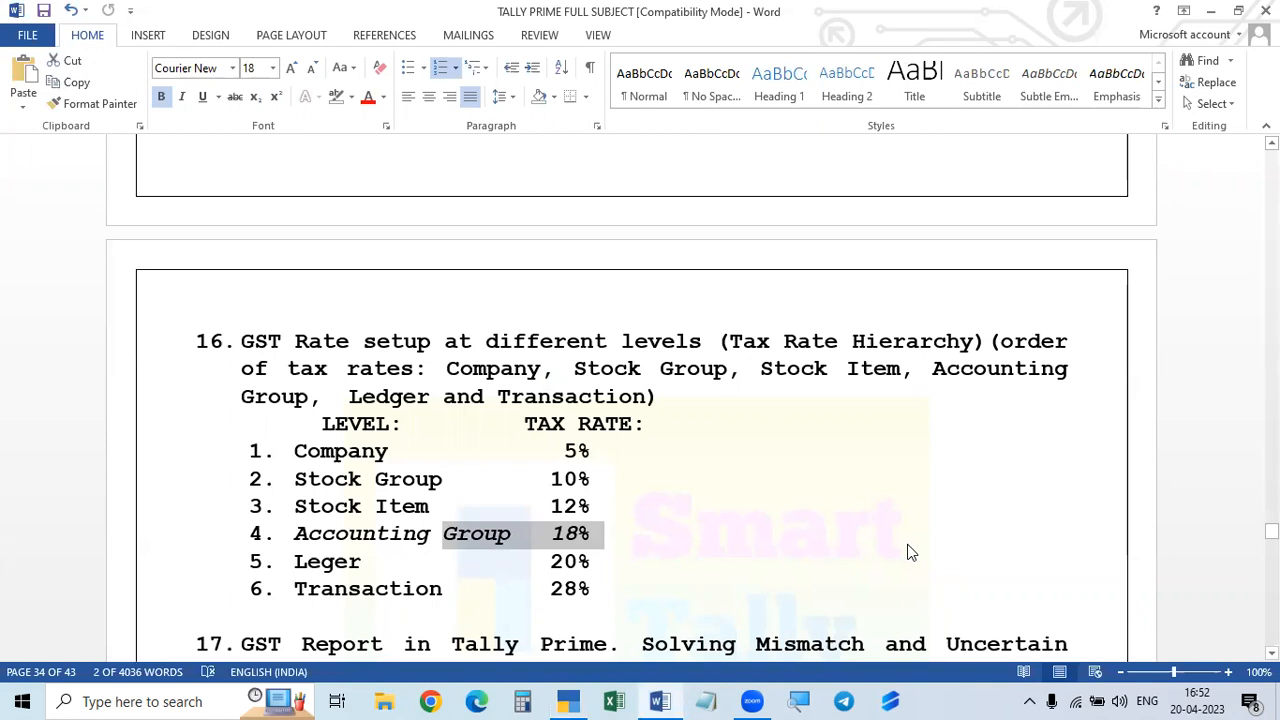
key("alt+Tab")
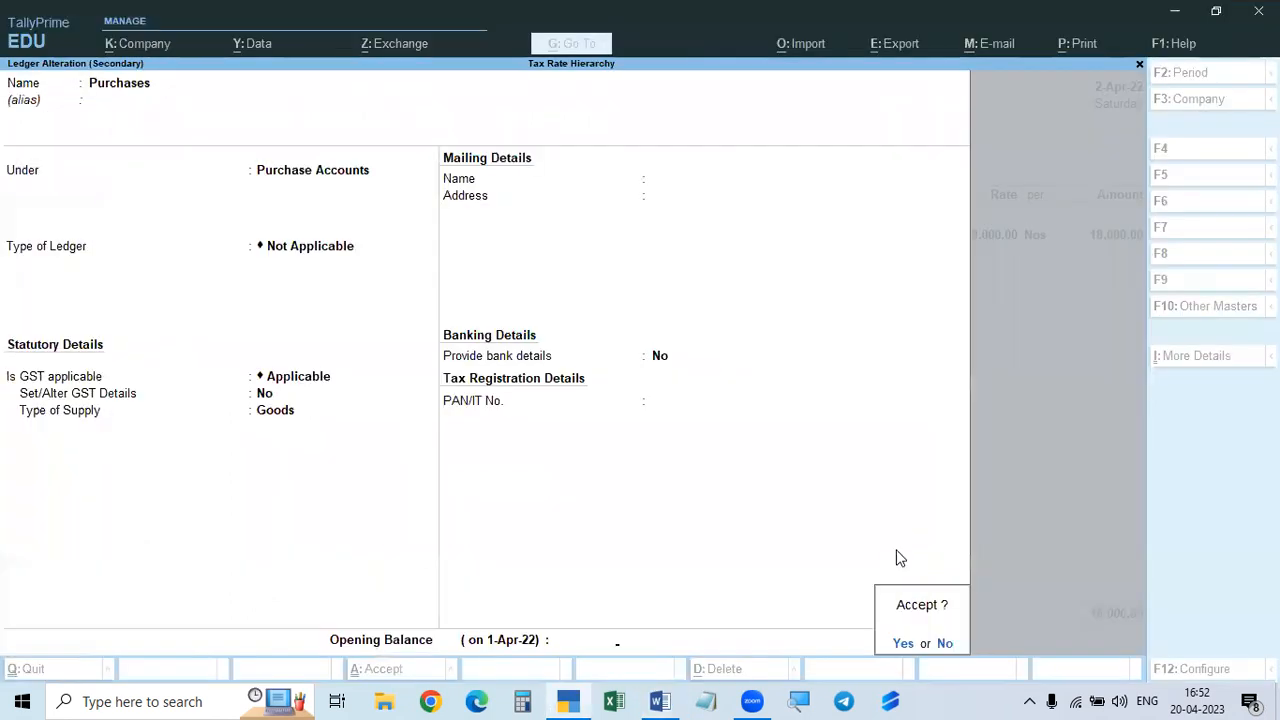
- Accept the Purchases ledger and go back through the voucher to the Sony TV 20" line
key("Return")
key("Return")
key("Return")
key("Return")
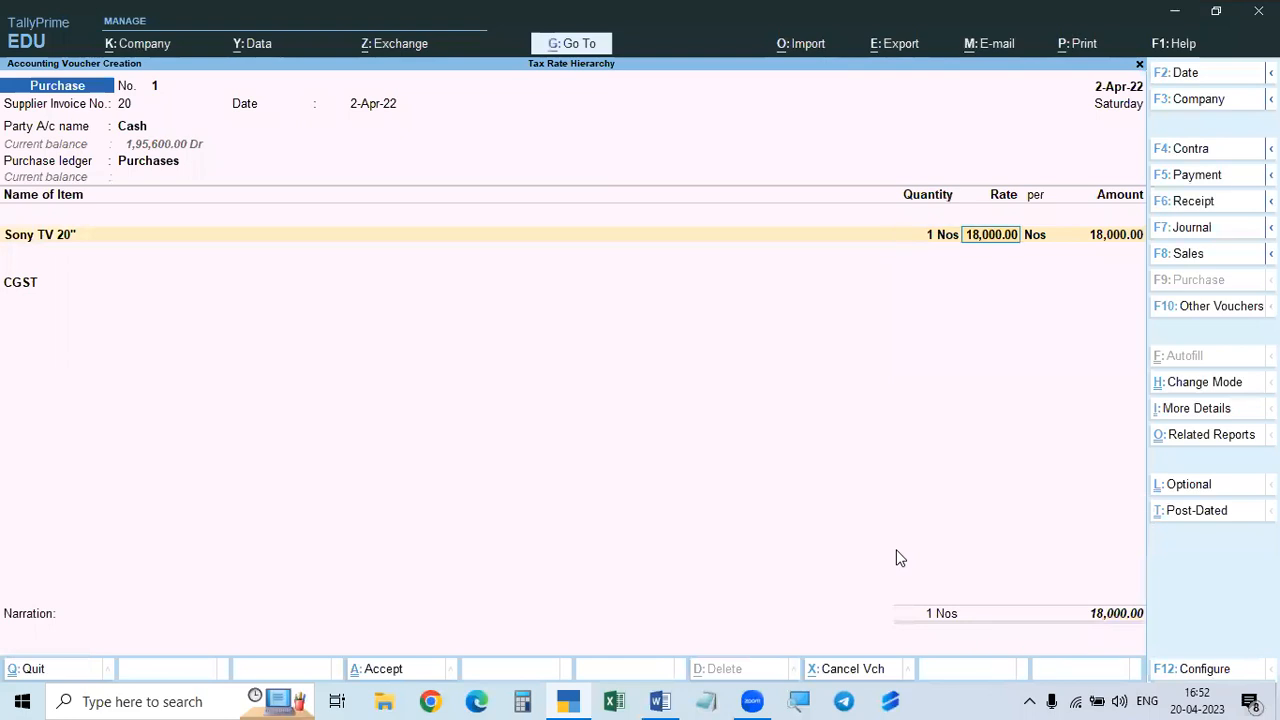
- Finish the item list and add SGST as the tax ledger below CGST in the purchase voucher
key("Return")
key("Return")
key("Return")
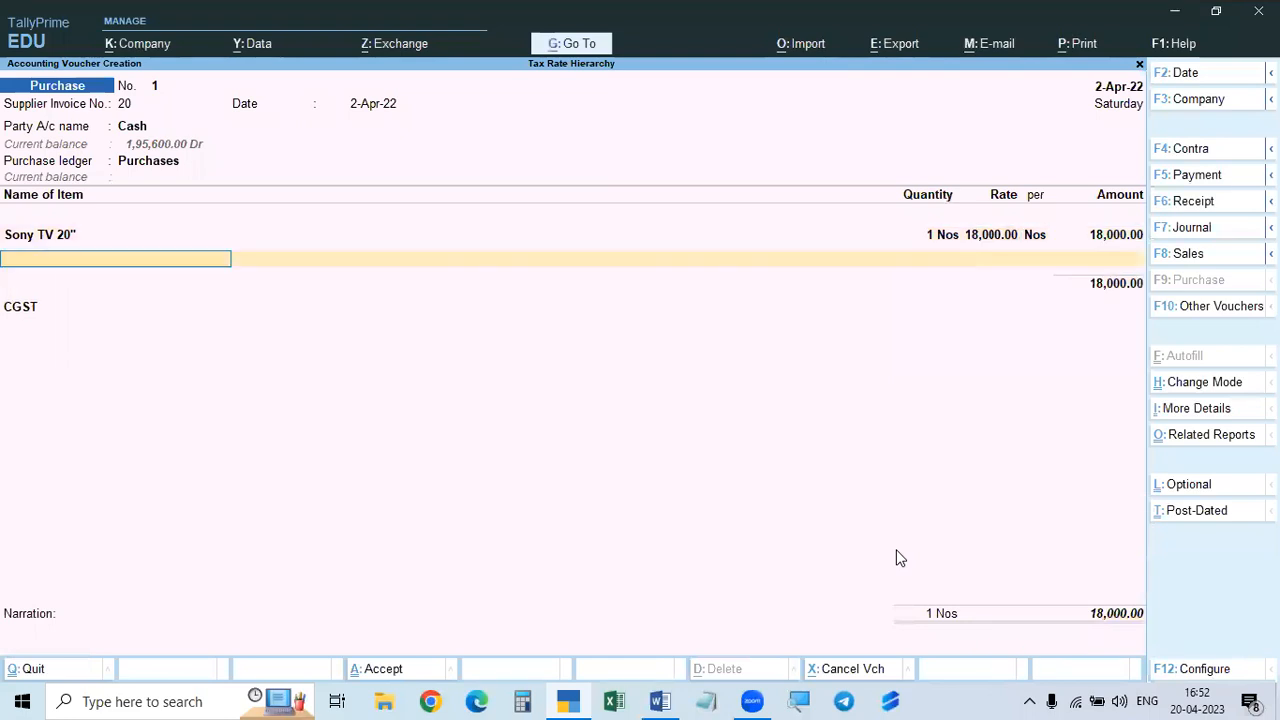
key("Return")
key("Return")
key("Return")
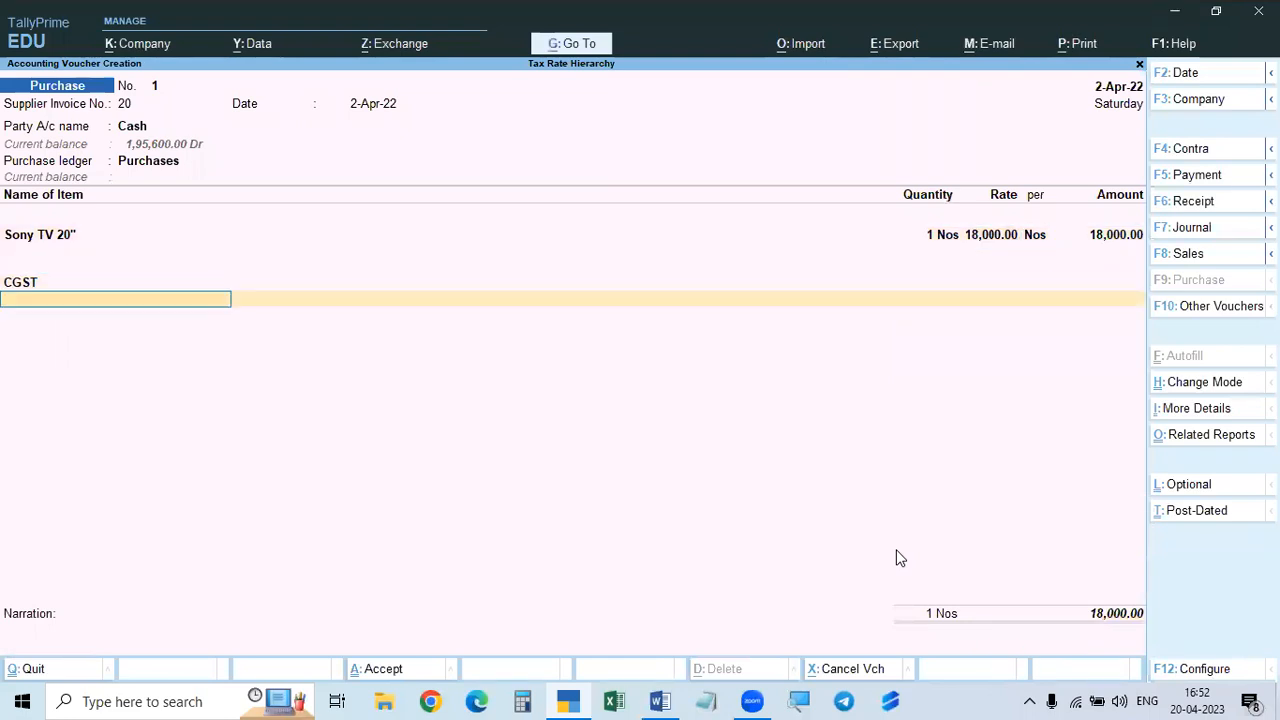
type("as")
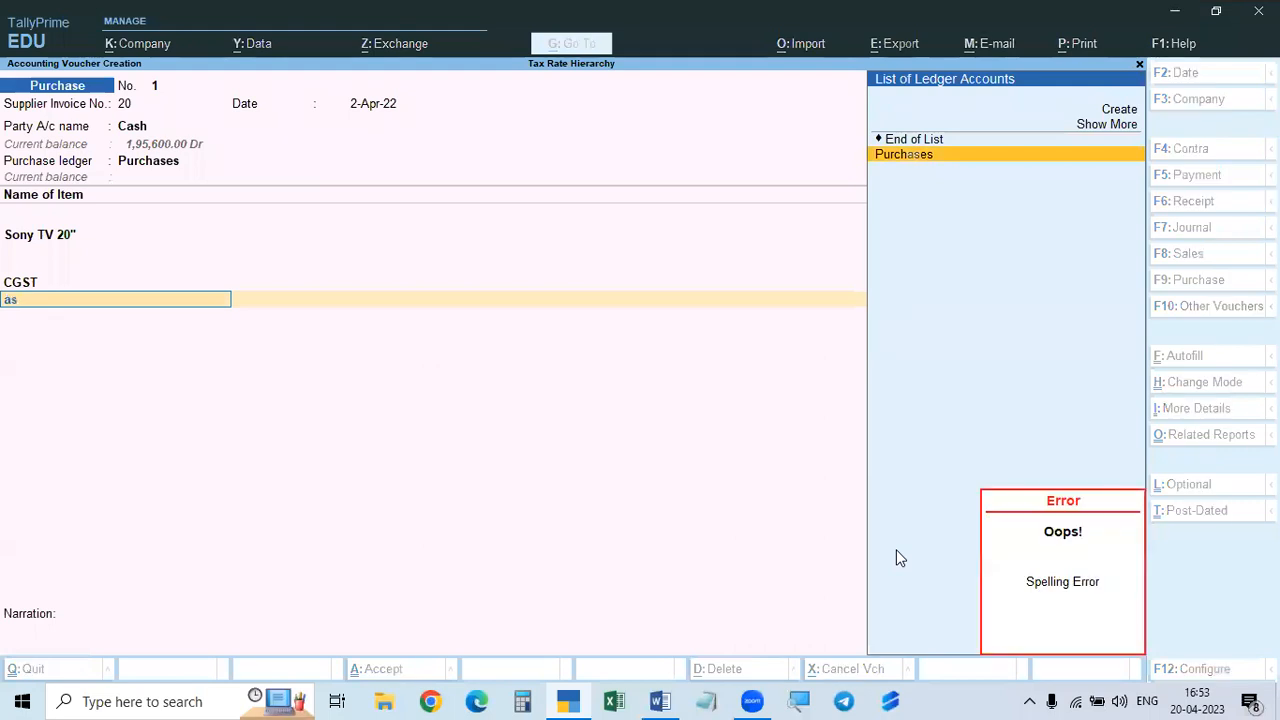
key("BackSpace")
key("BackSpace")
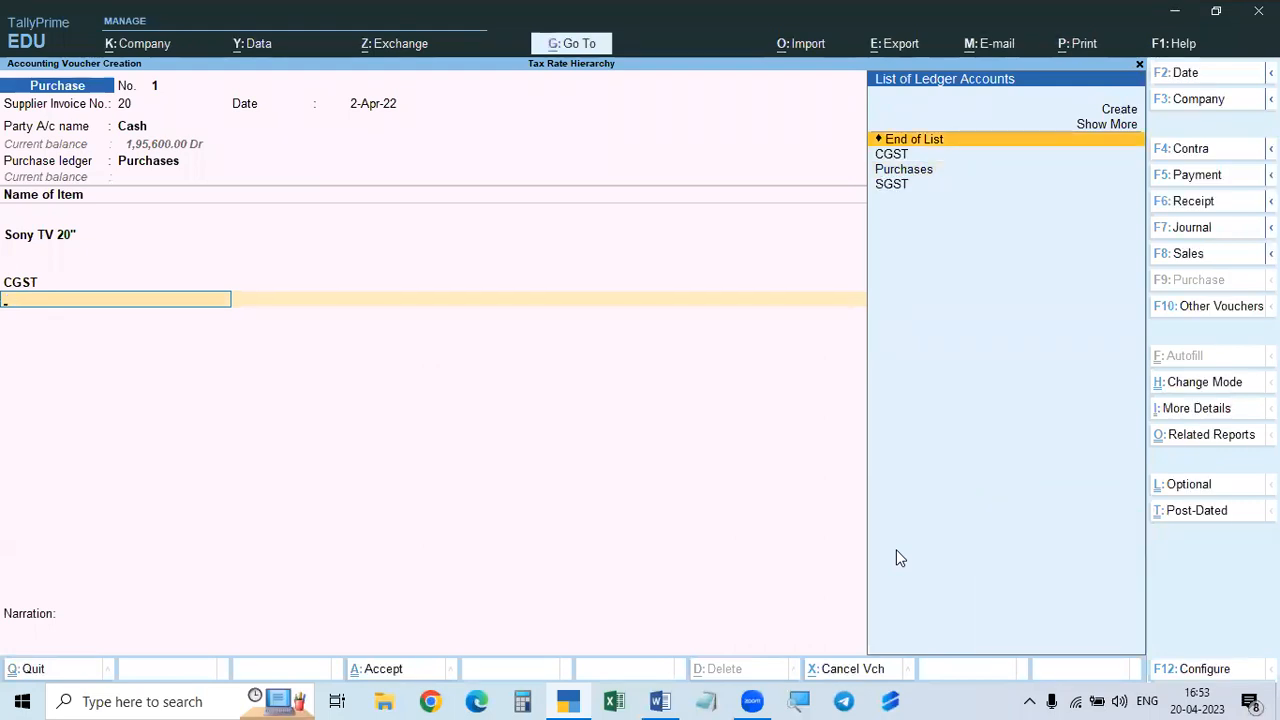
key("Up")
key("Return")
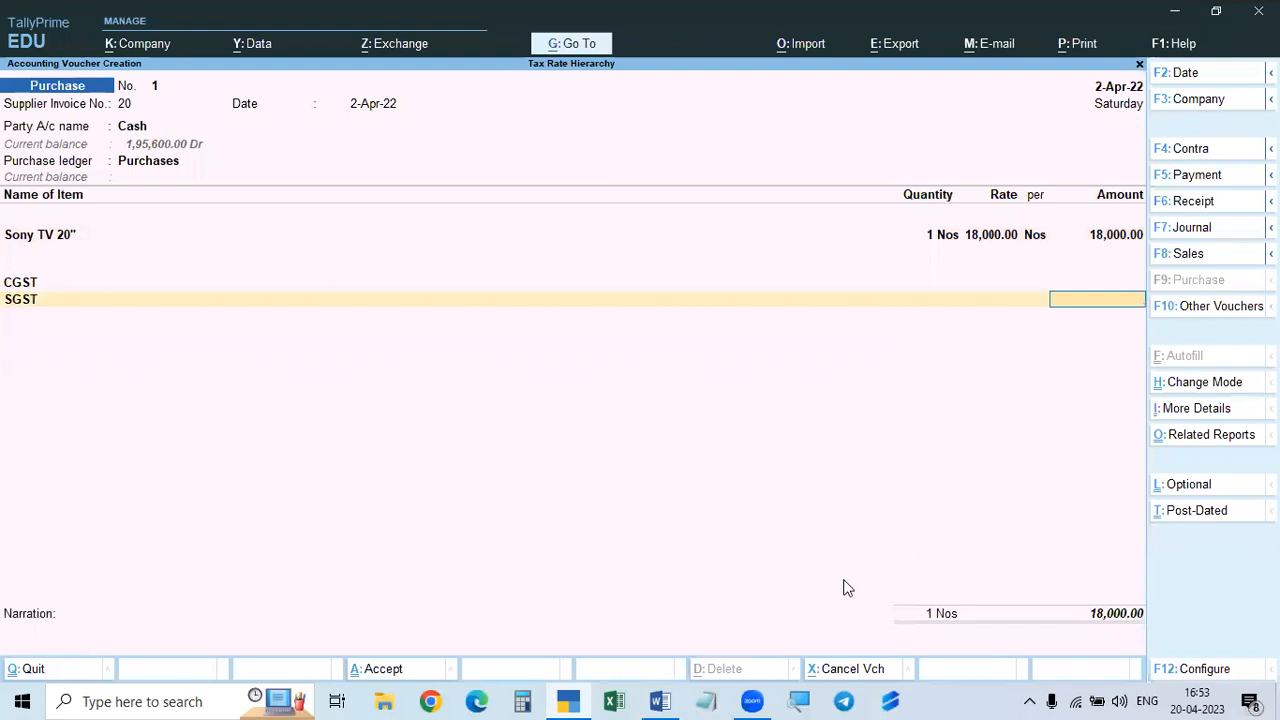
- Abandon the purchase voucher without saving and return to the Gateway of Tally
key("Escape")
key("y")
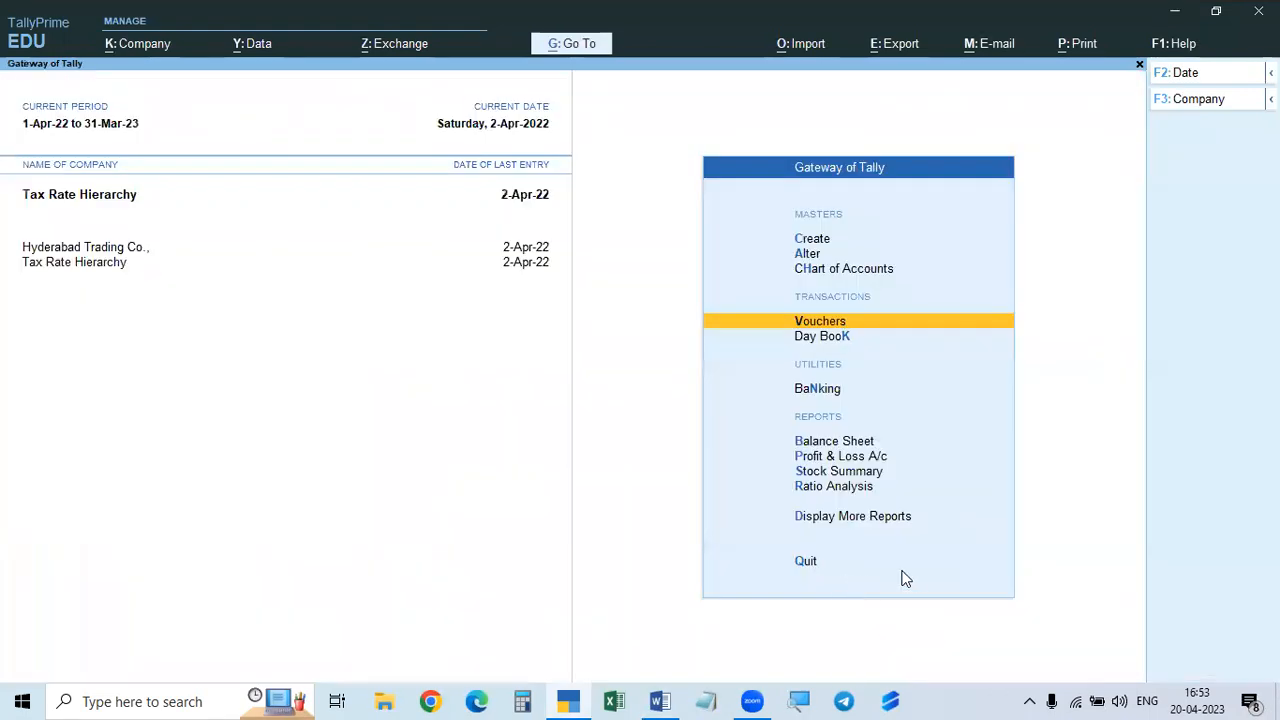
left_click(818, 323)
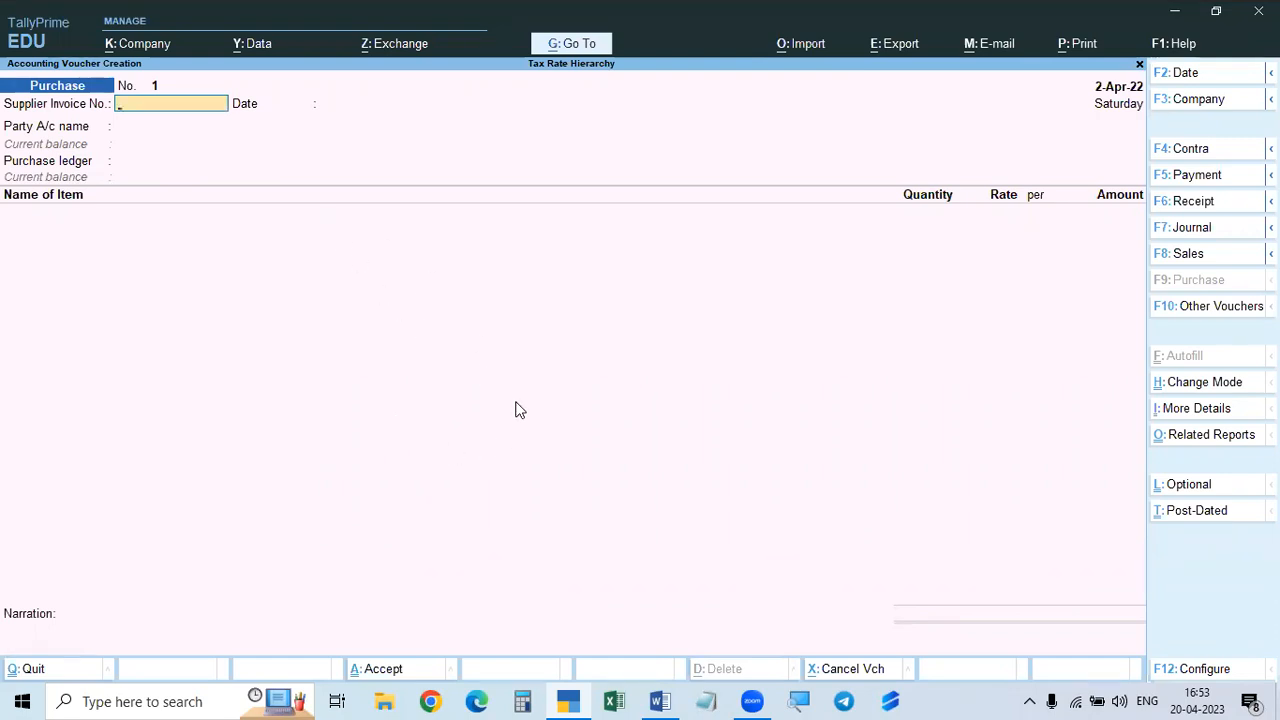
key("Escape")
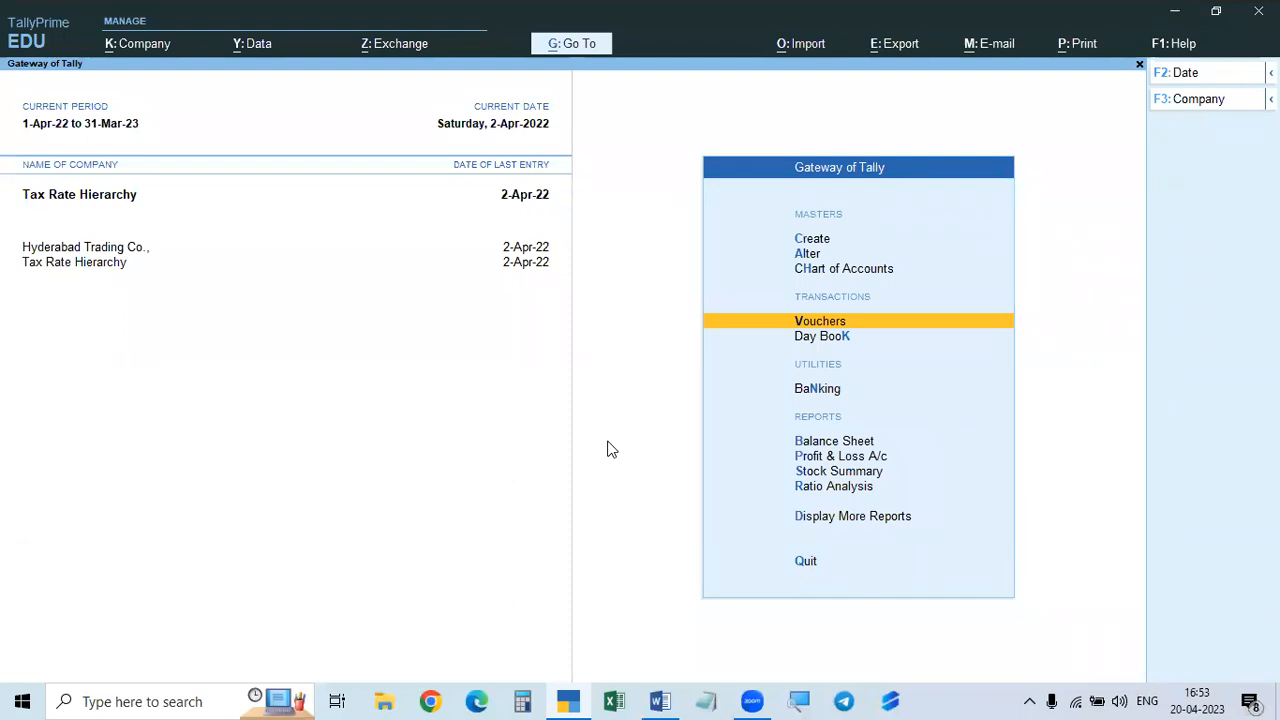
- Open the Purchase Accounts group for alteration from the masters
key("Up")
key("Up")
key("Up")
key("Down")
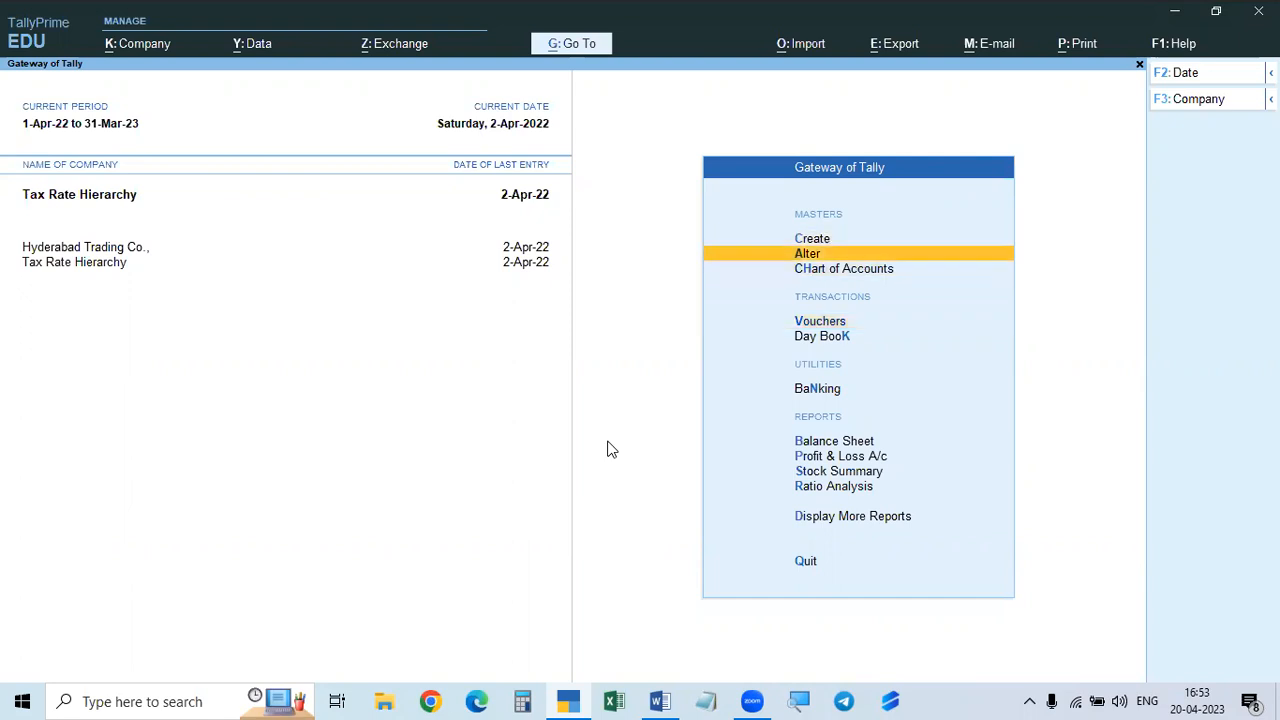
key("Return")
key("Down")
key("Up")
key("Return")
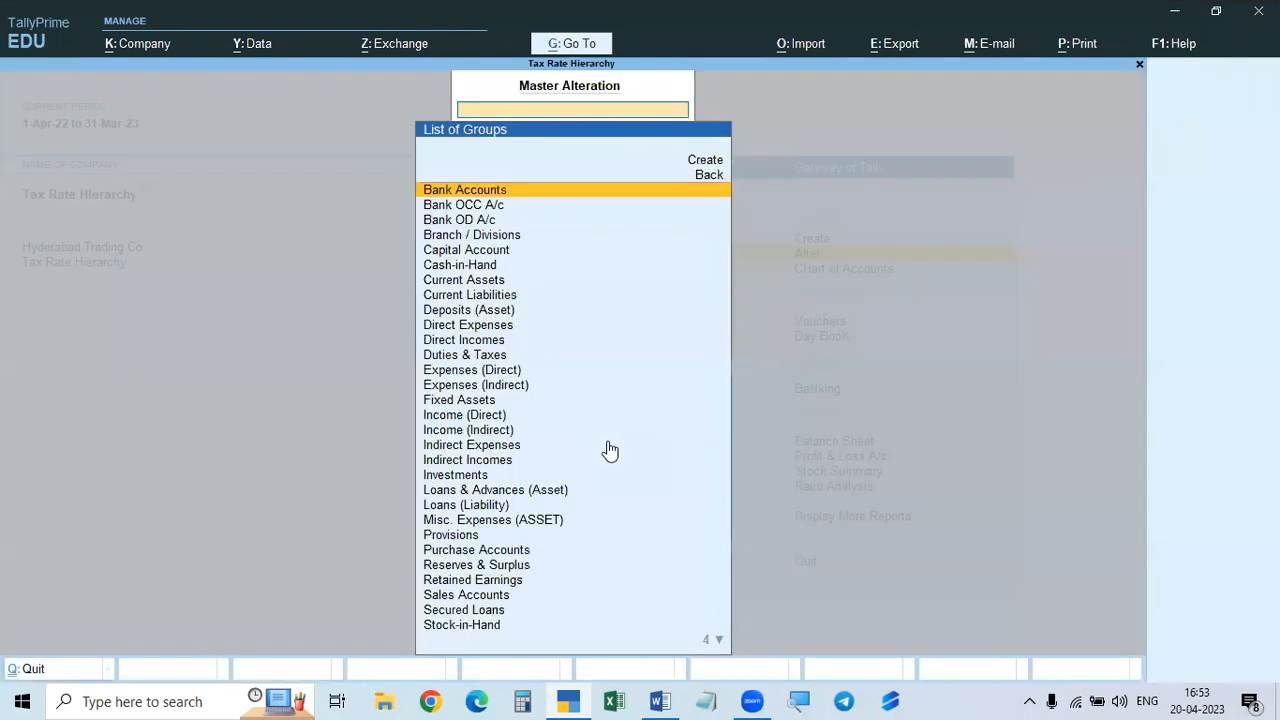
type("Pu")
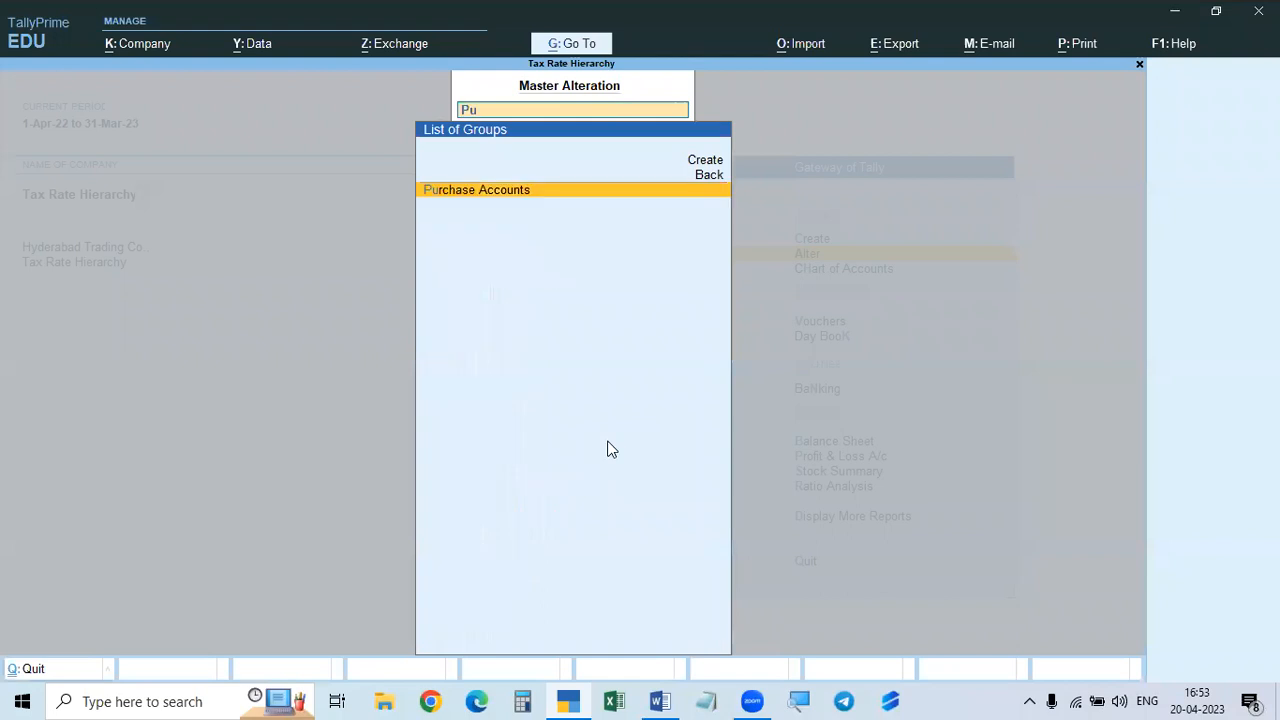
key("Return")
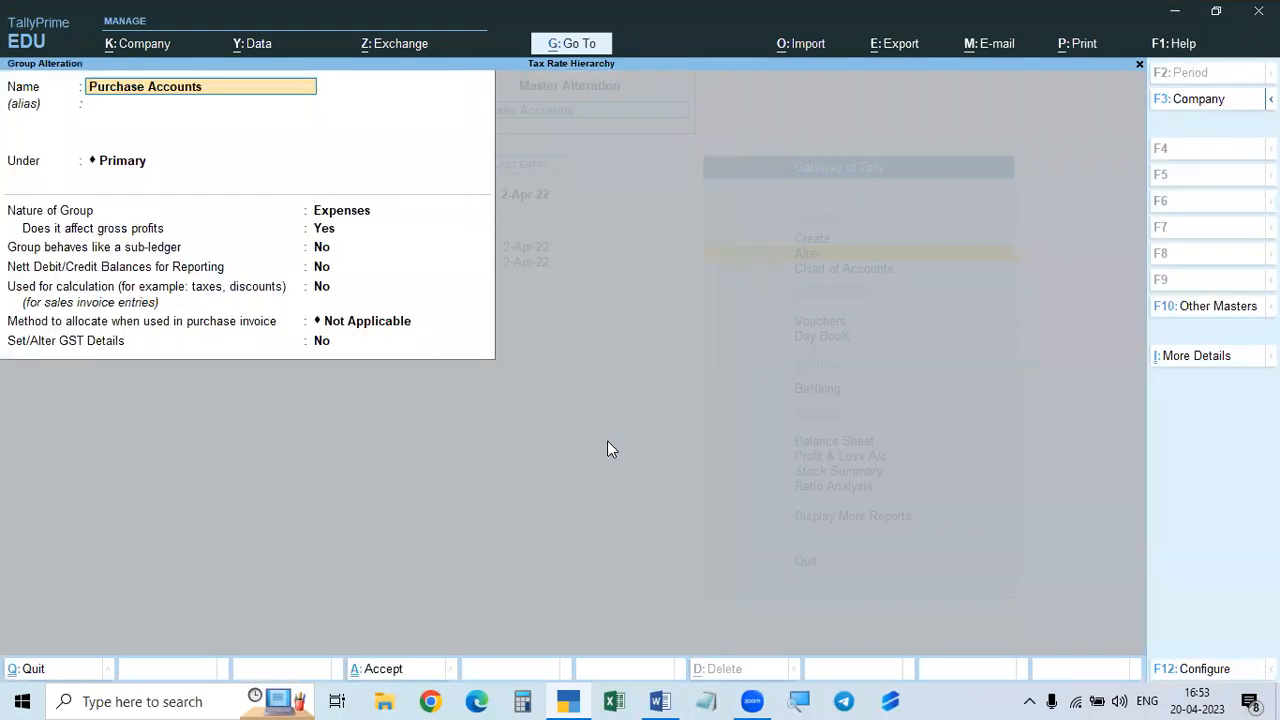
- Set the Purchase Accounts group's Set/Alter GST Details to Yes, check its GST details, and close them
key("Return")
key("Return")
key("Return")
key("Return")
key("Return")
key("Return")
type("y")
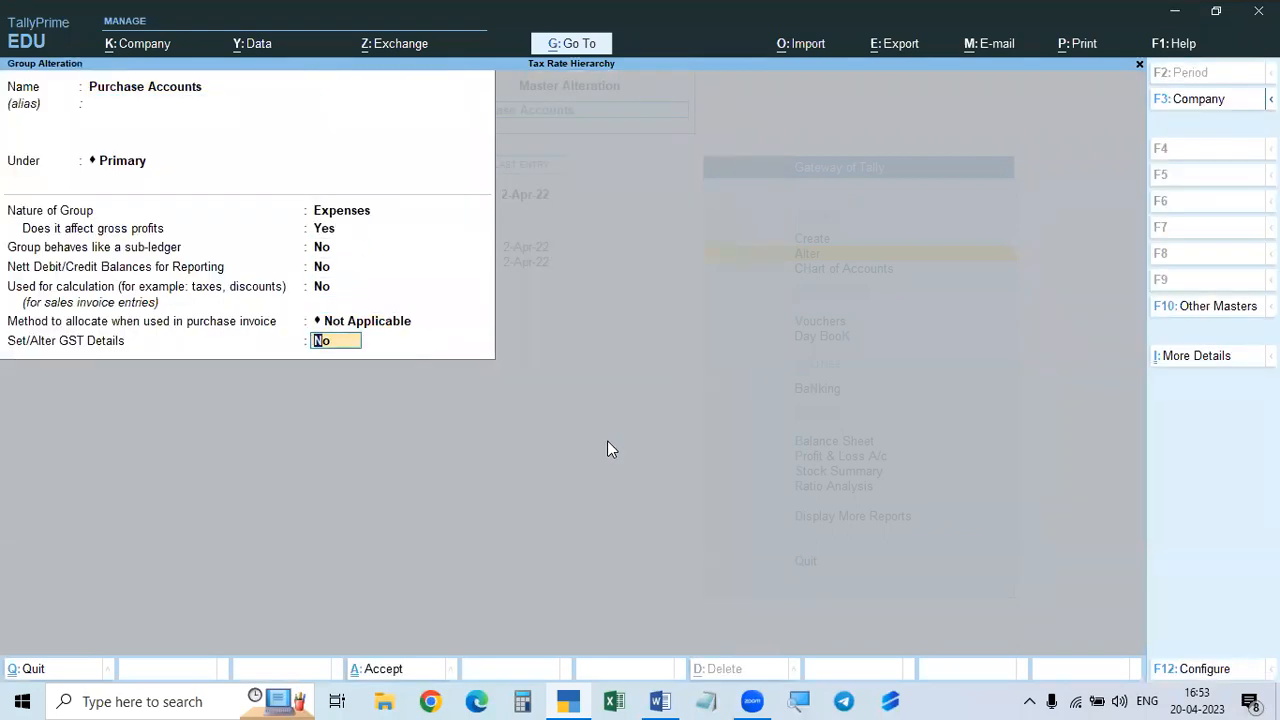
key("Return")
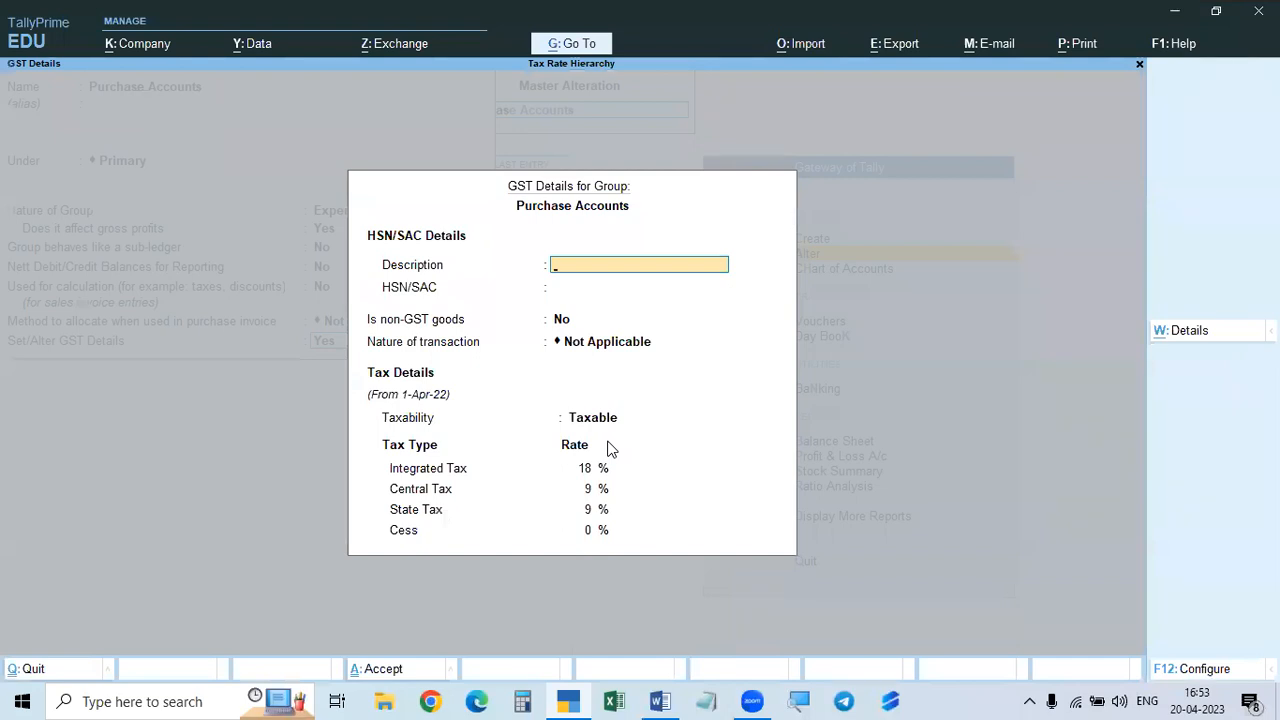
key("Escape")
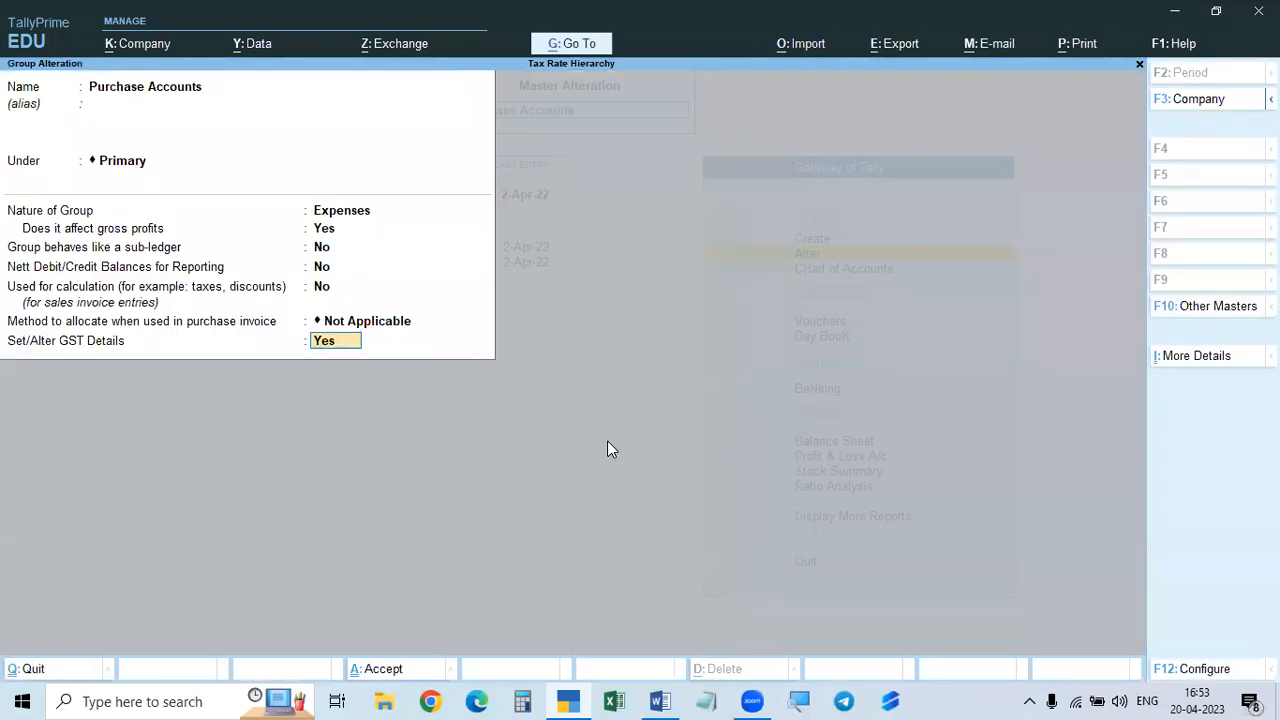
- Reopen the GST details of the Purchase Accounts group and show their Tax Rate History
key("alt")
key("Up")
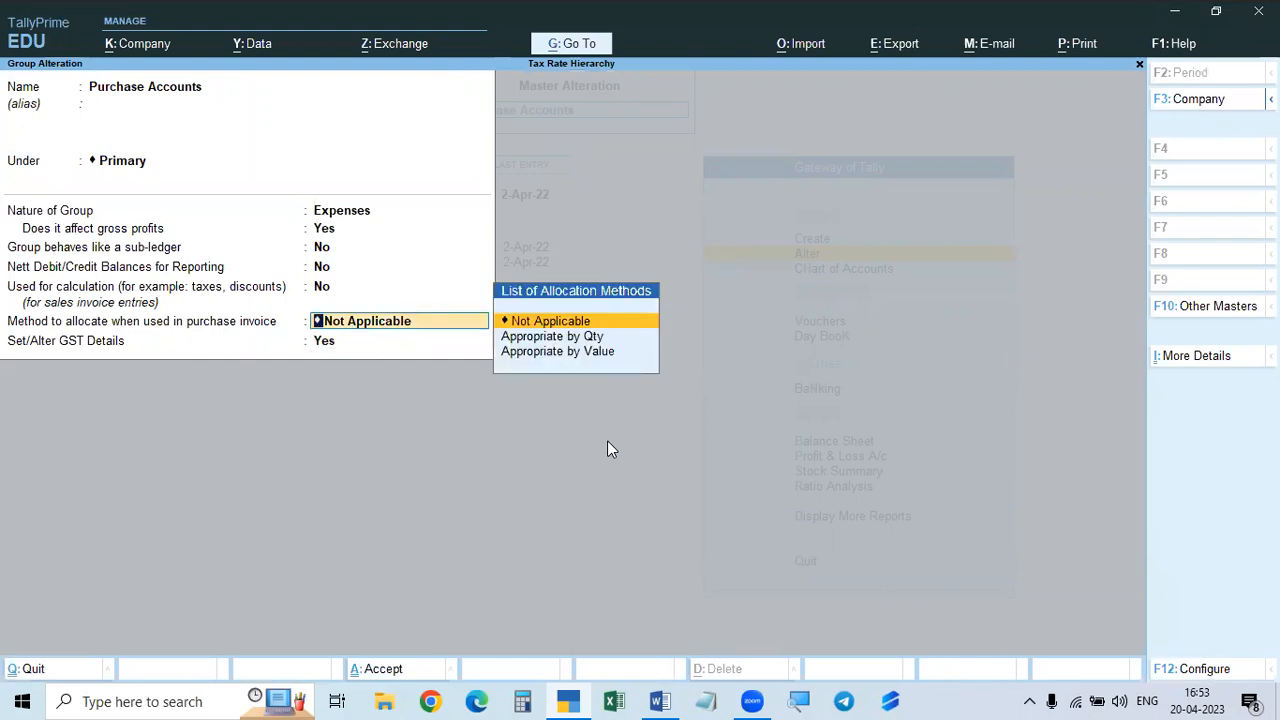
key("Return")
key("Return")
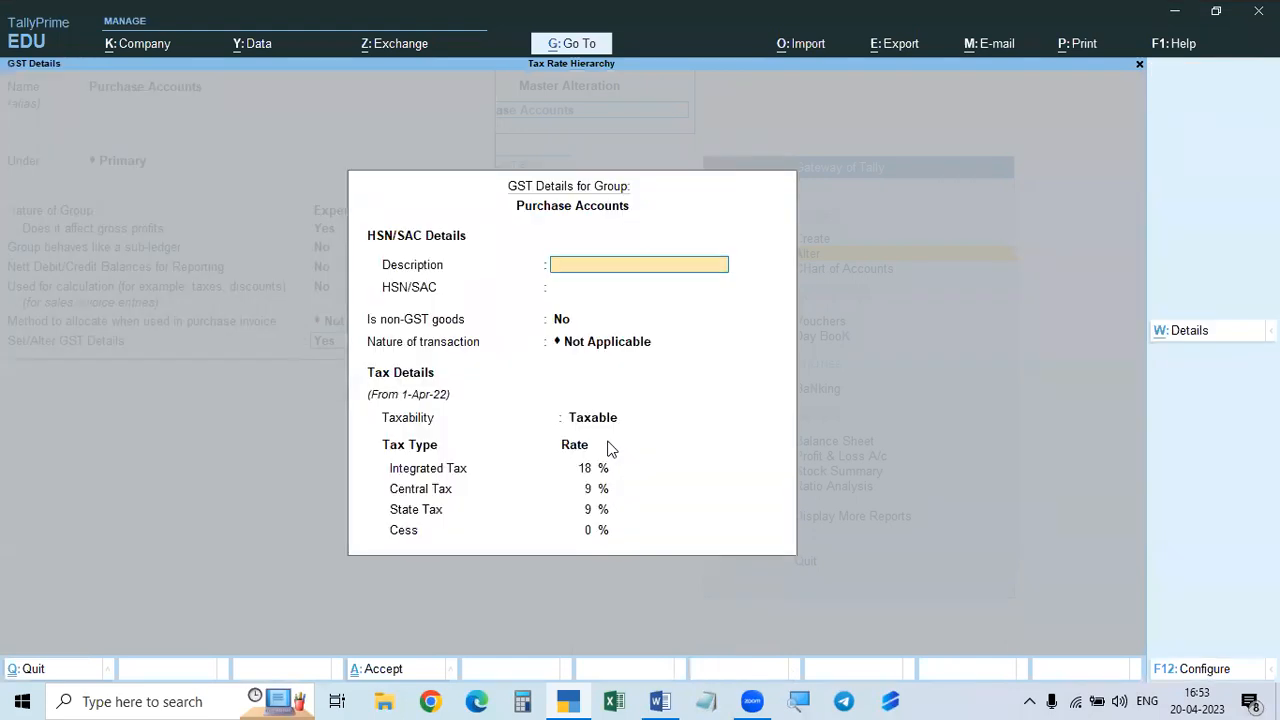
key("alt+w")
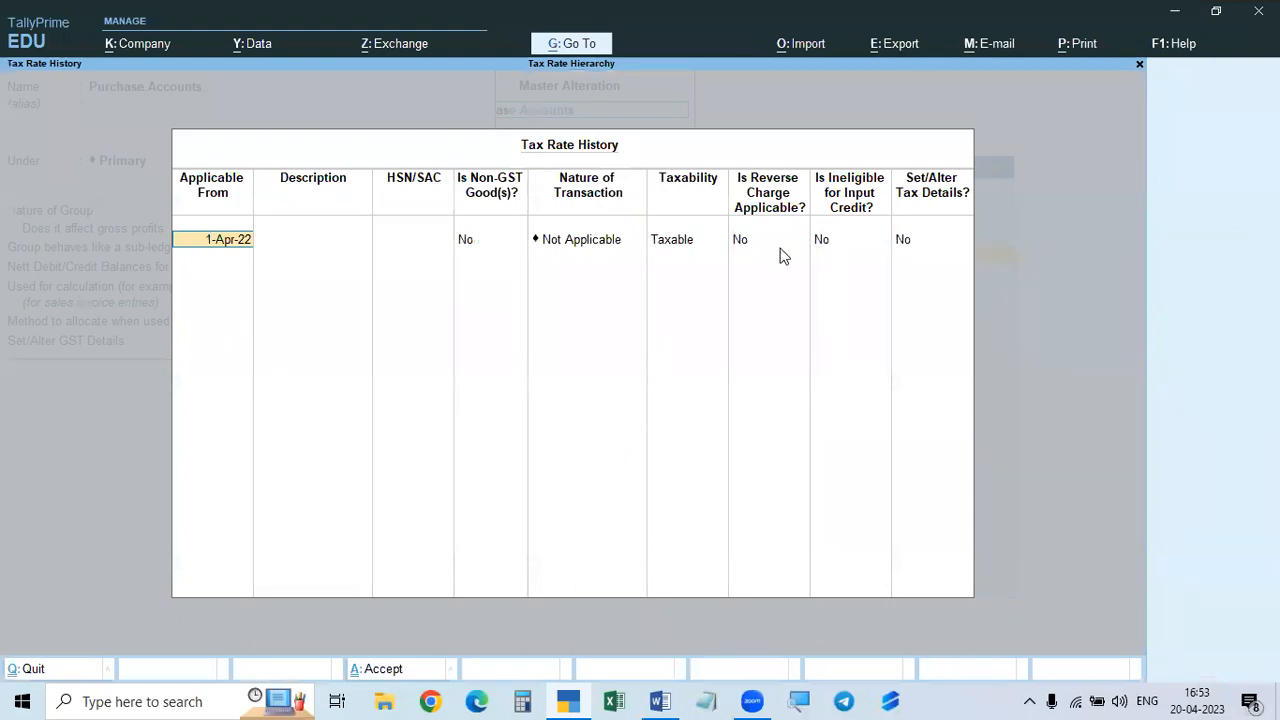
- Go through every field of the 1-Apr-22 entry in the Tax Rate History, from its applicable date to Set/Alter Tax Details
left_click(910, 243)
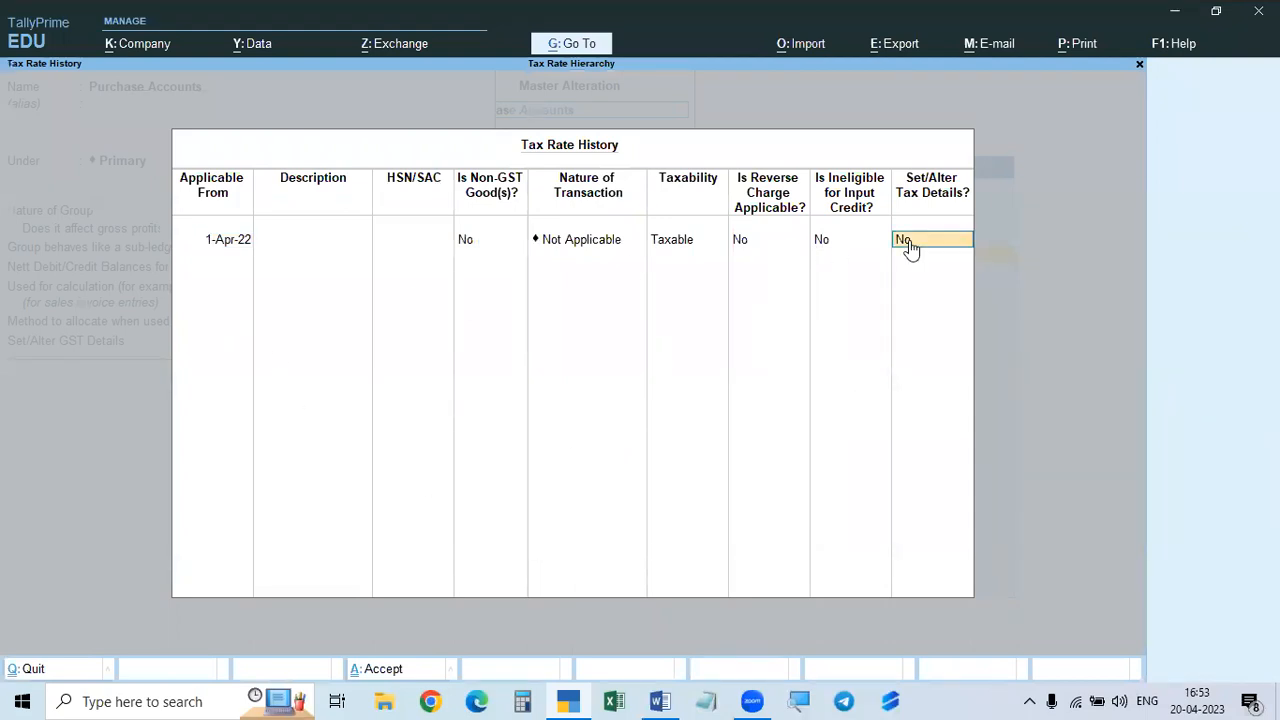
left_click(226, 240)
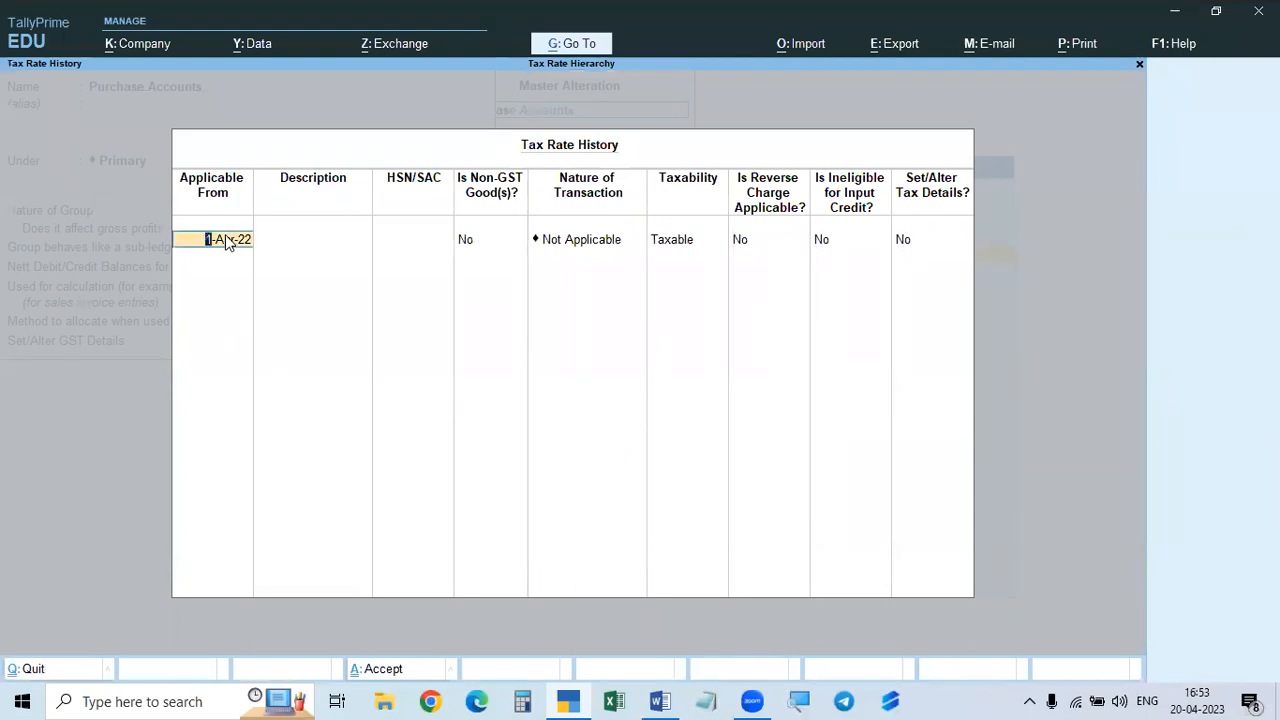
key("Return")
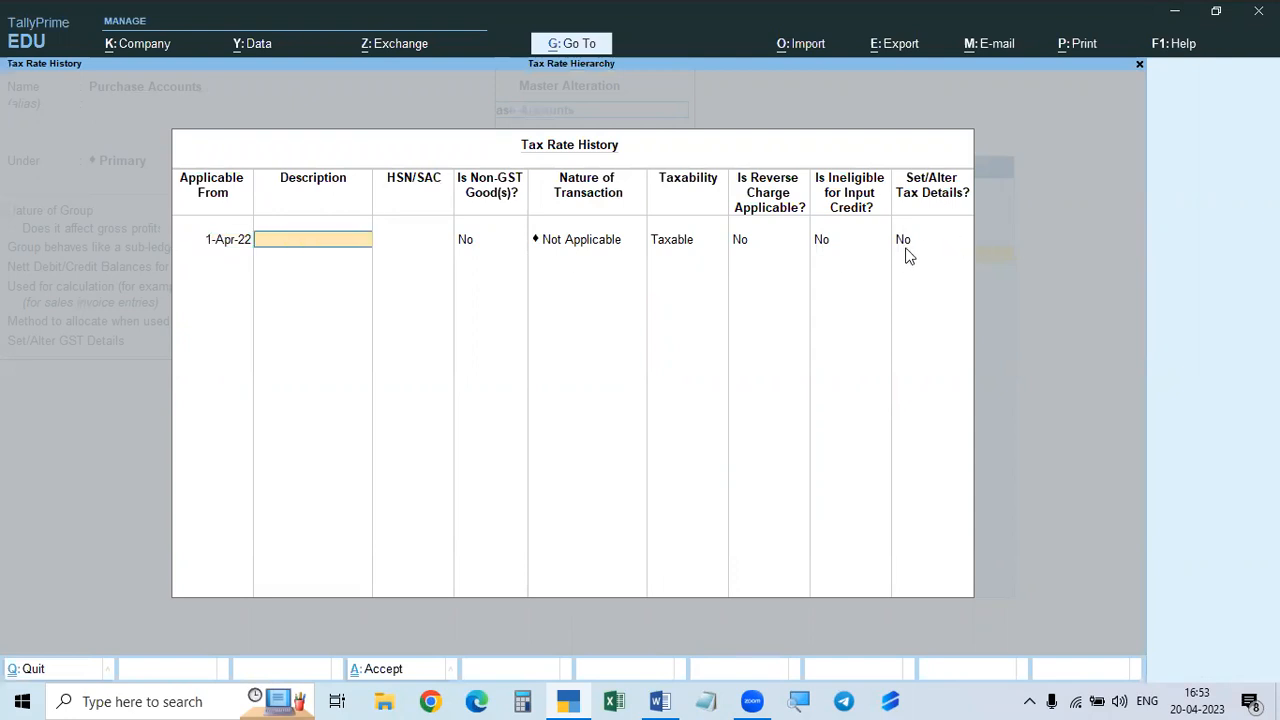
key("Return")
key("Return")
key("Return")
key("Return")
key("Return")
key("Return")
key("Return")
key("Return")
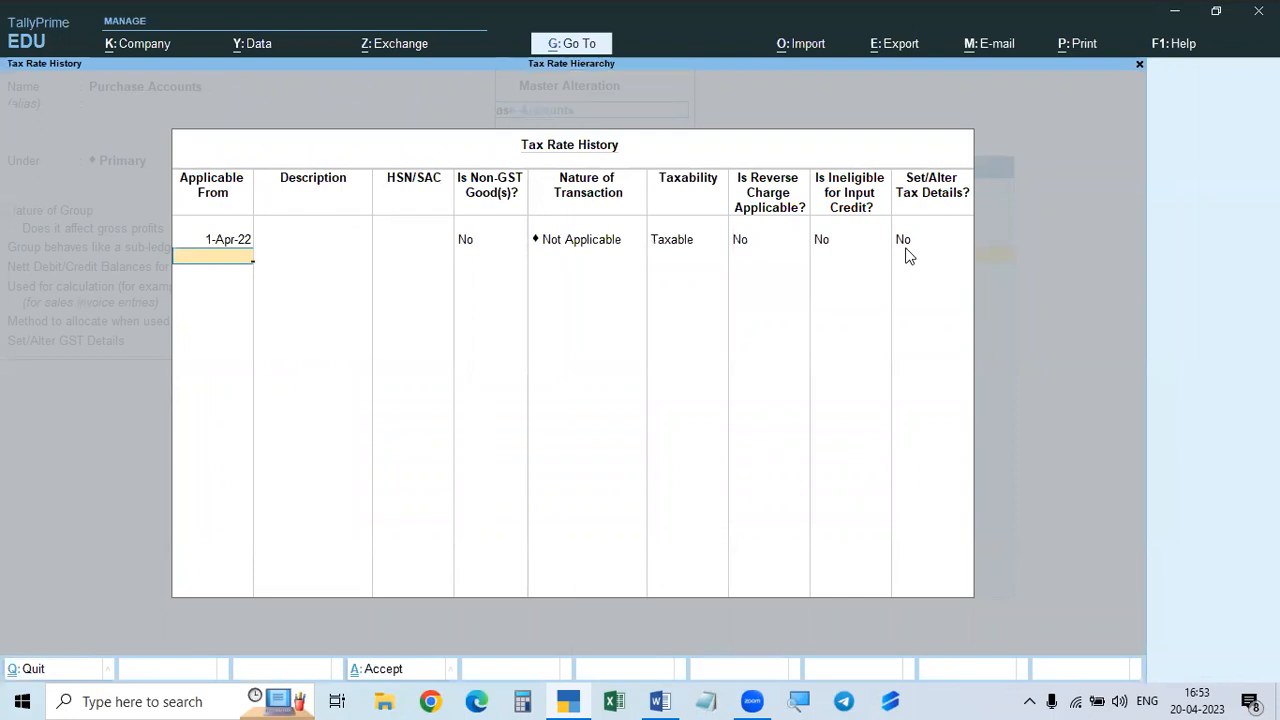
key("BackSpace")
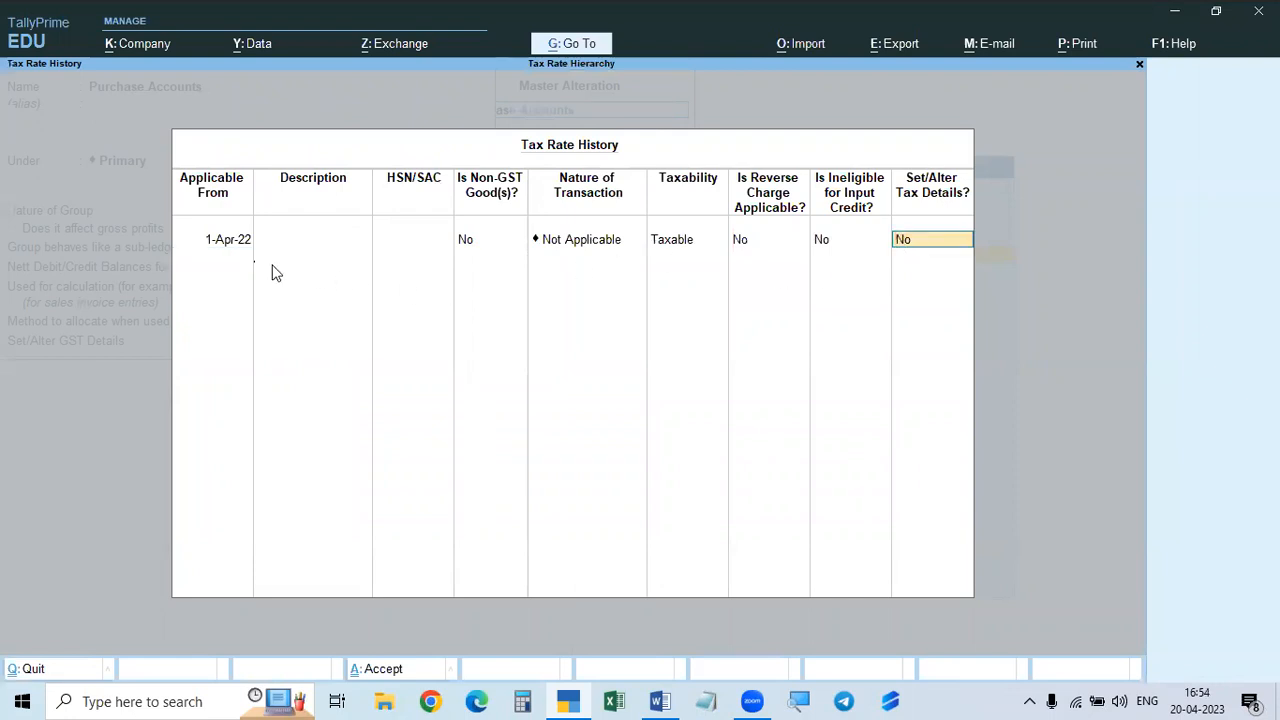
- Clear the 1-Apr-22 entry from the Purchase Accounts group's Tax Rate History, accept the GST details without a rate, and save the group
left_click(228, 240)
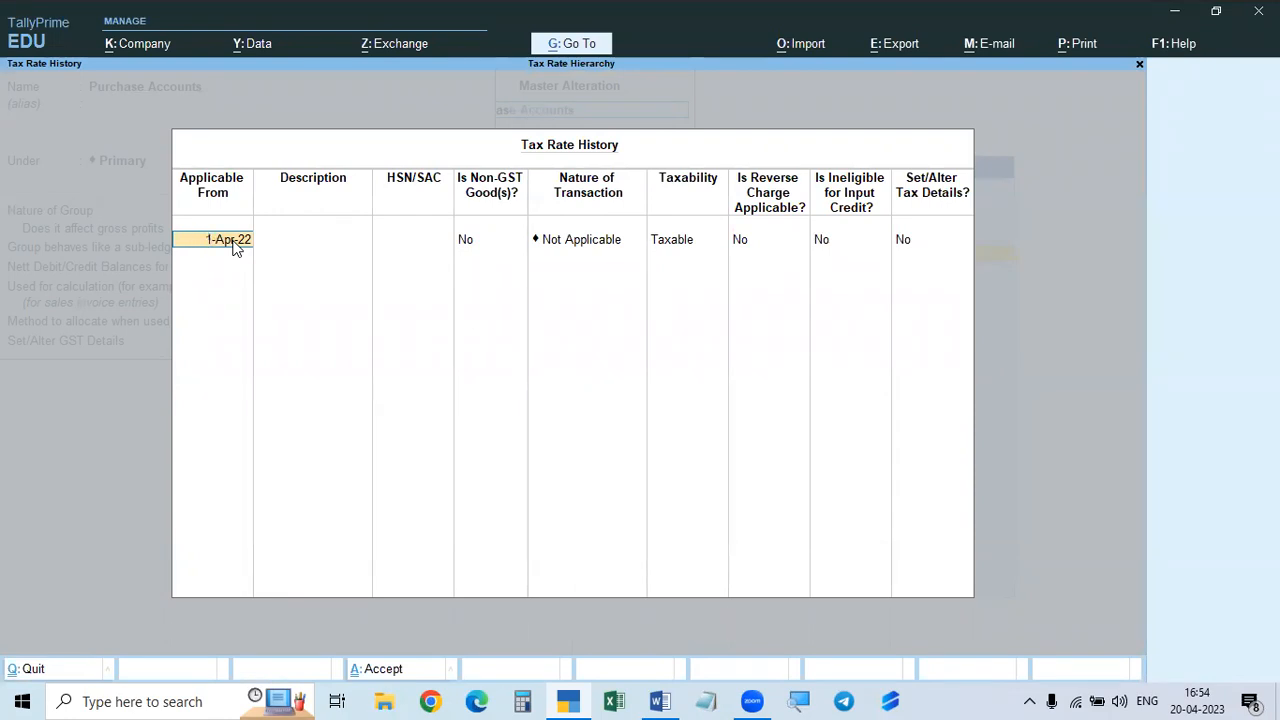
key("BackSpace")
key("ctrl+a")
key("Return")
key("Return")
key("Return")
key("Return")
key("Return")
key("Return")
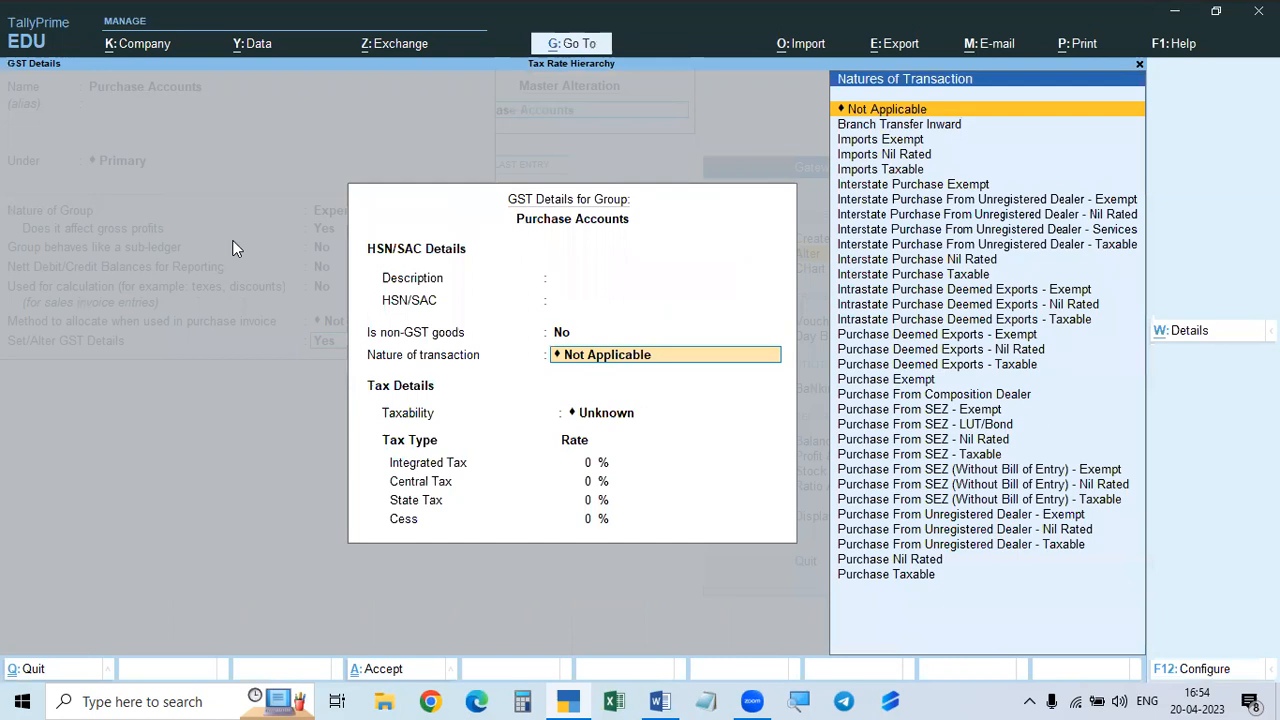
key("Return")
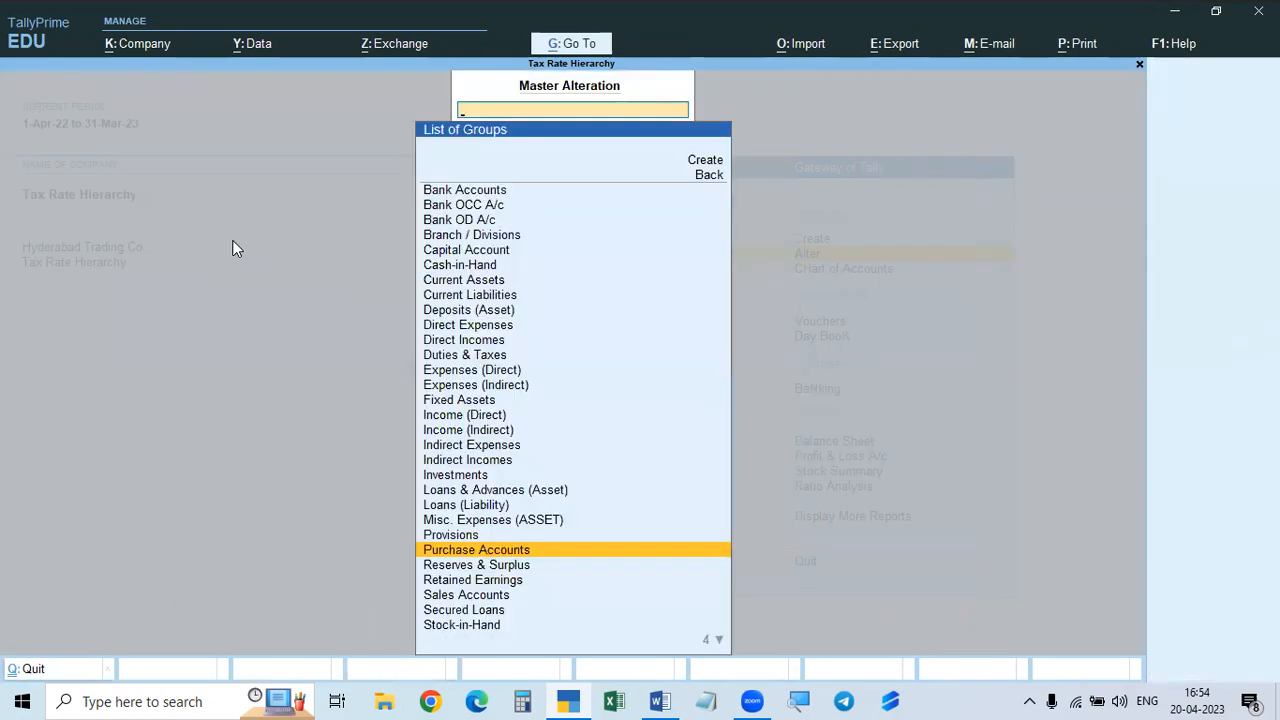
- Leave the group alteration list and return to the Gateway of Tally
key("Escape")
key("Escape")
key("Escape")
key("Escape")
key("Escape")
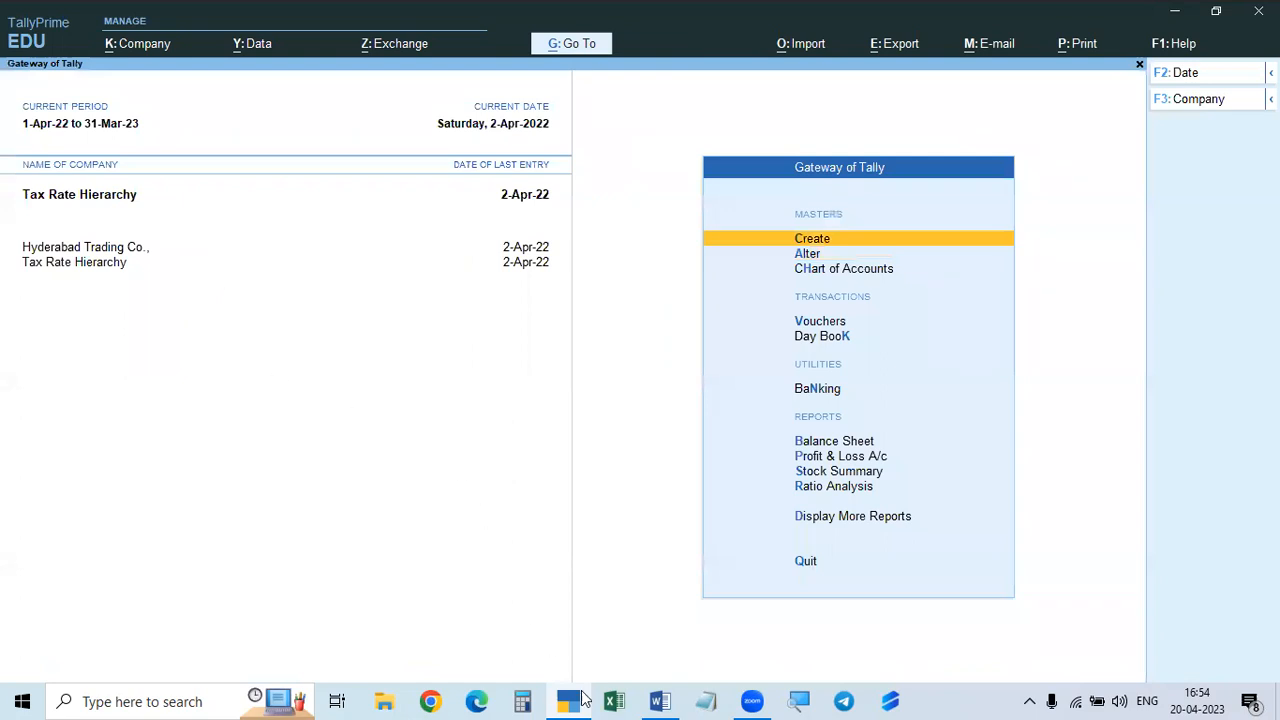
- Switch to the Word notes and review the tax rate levels listed under item 16, from Transaction back up to Company
left_click(660, 700)
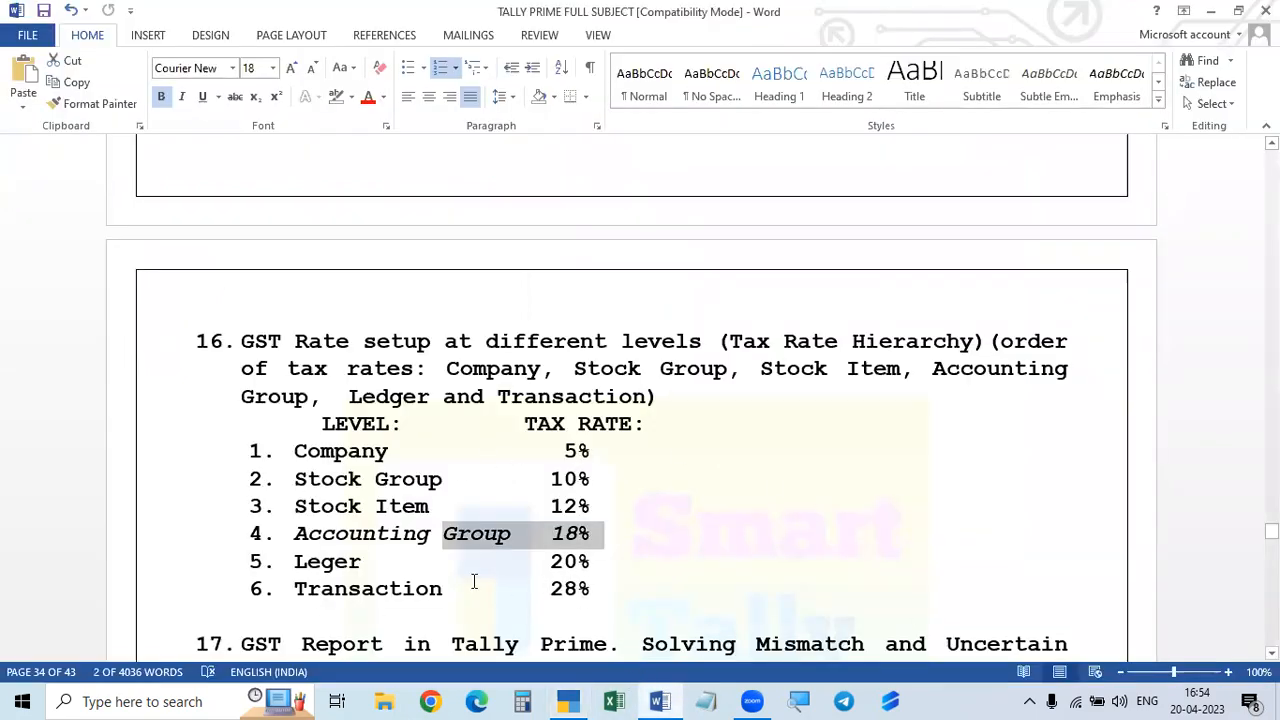
left_click_drag(296, 589, 613, 589)
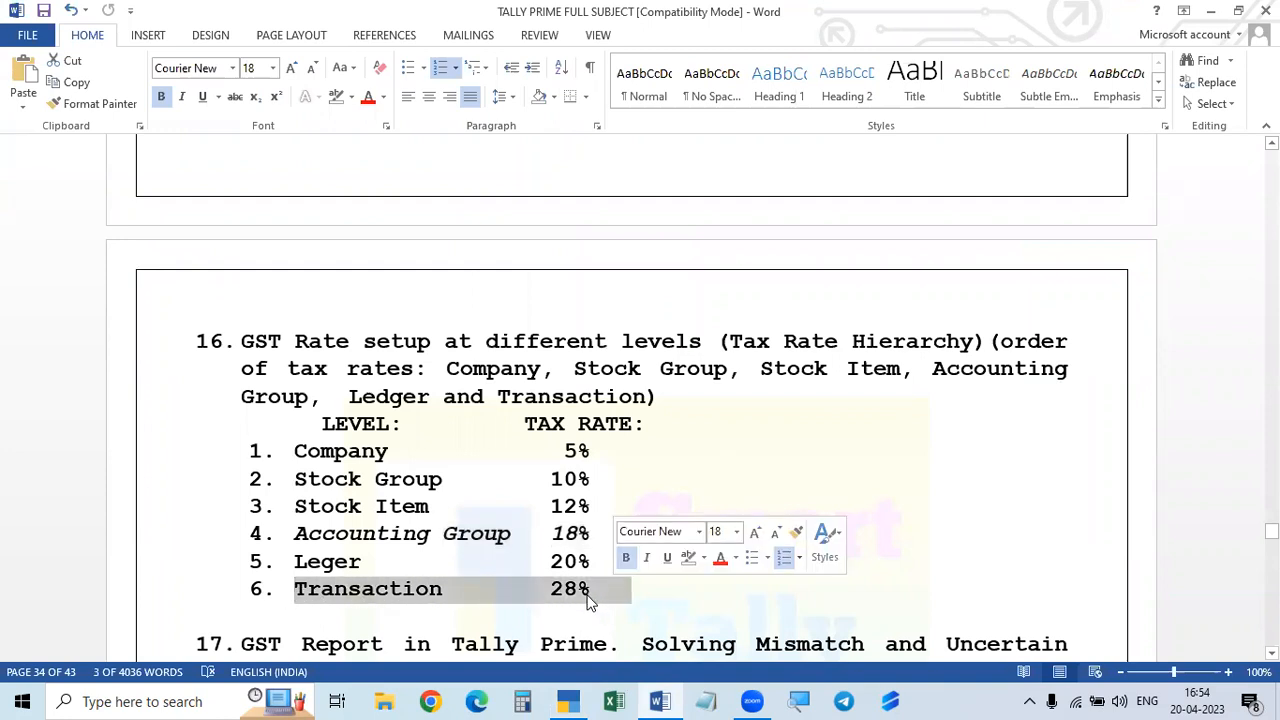
left_click(558, 562)
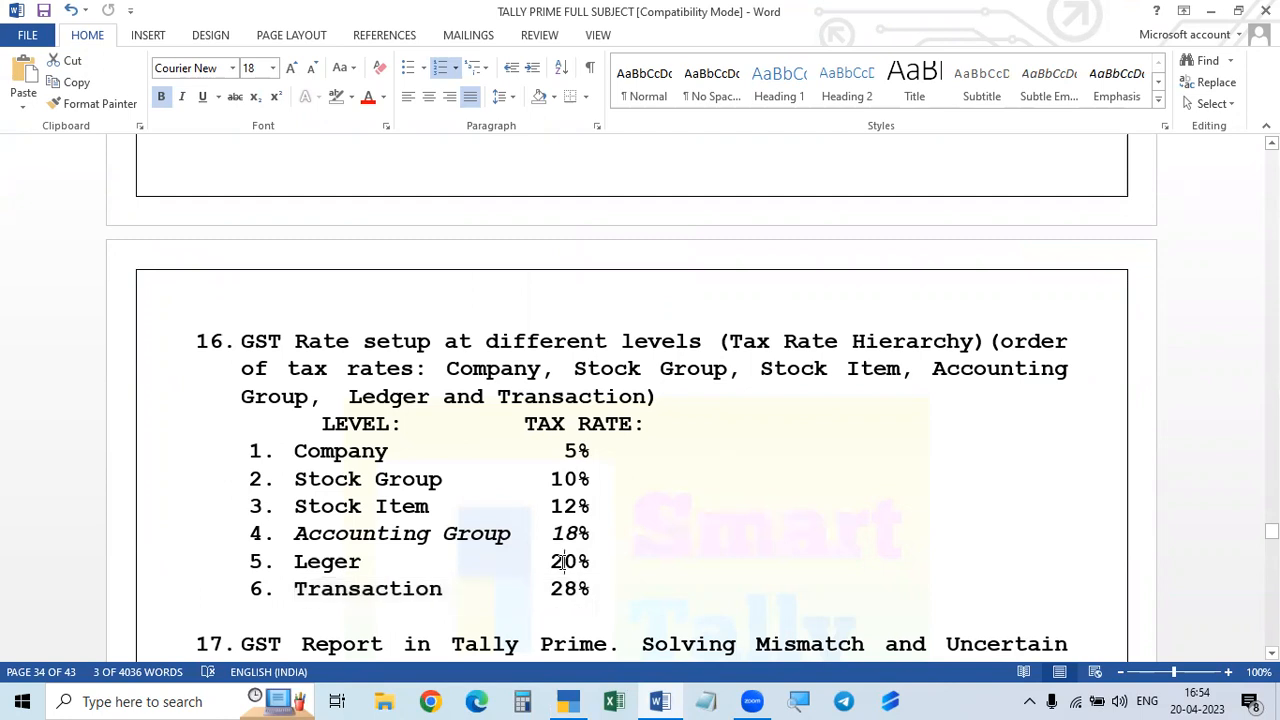
left_click(563, 506)
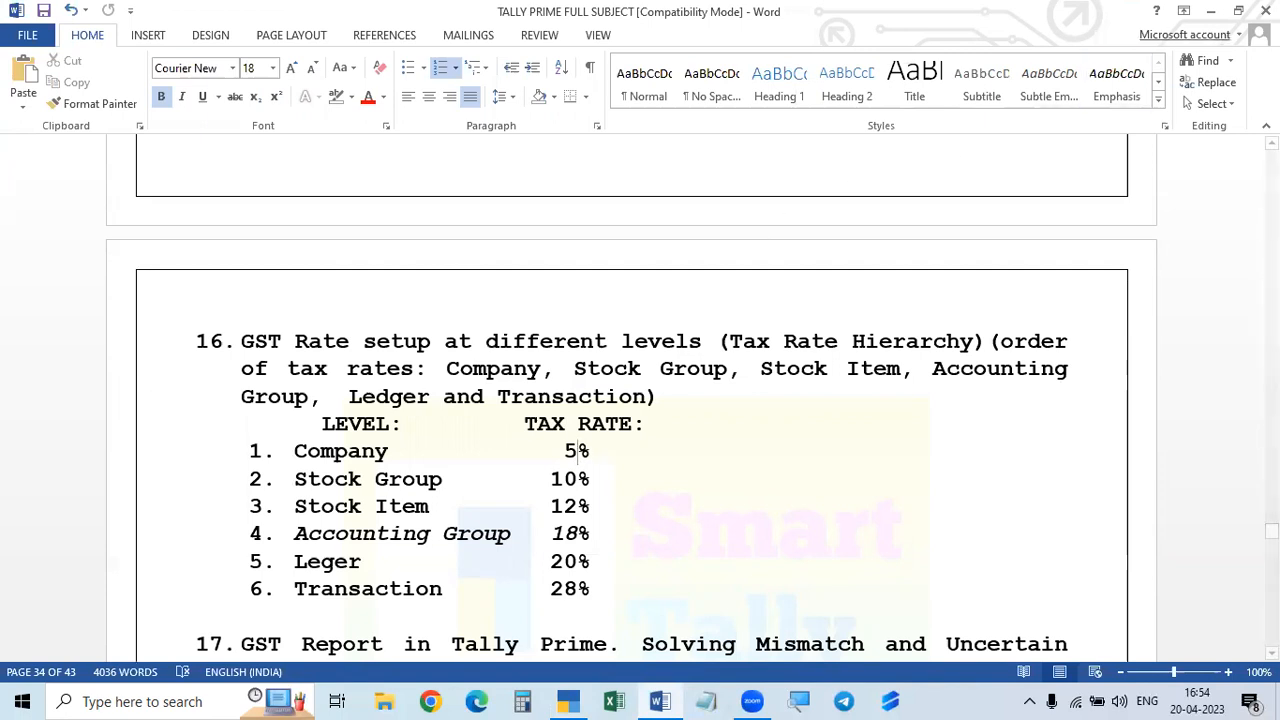
- Close the TALLY PRIME FULL SUBJECT document and save its changes
left_click(1265, 10)
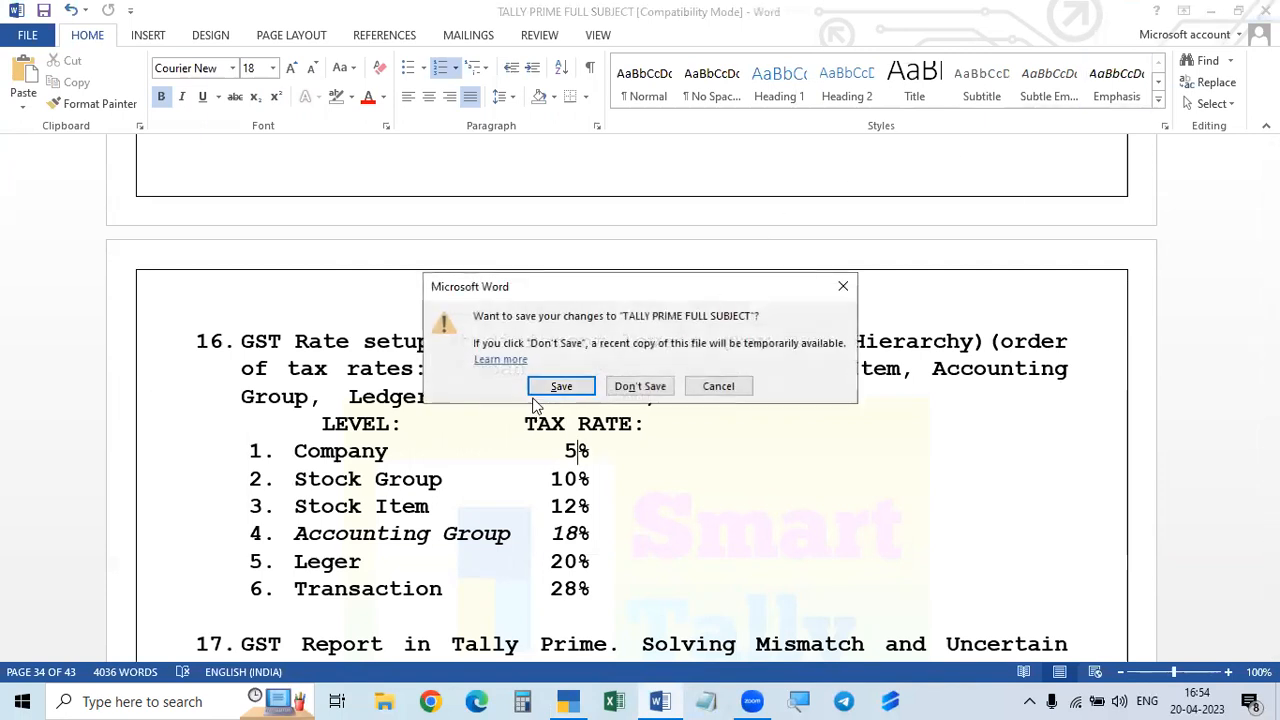
left_click(563, 383)
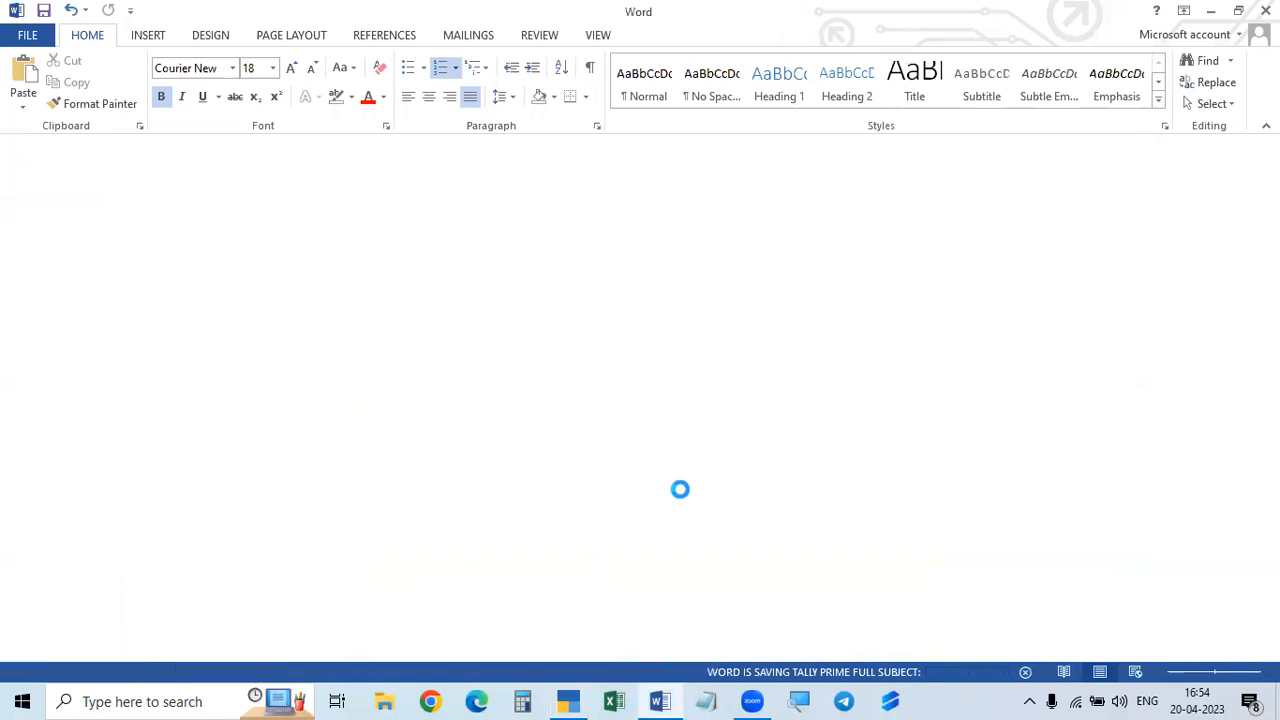